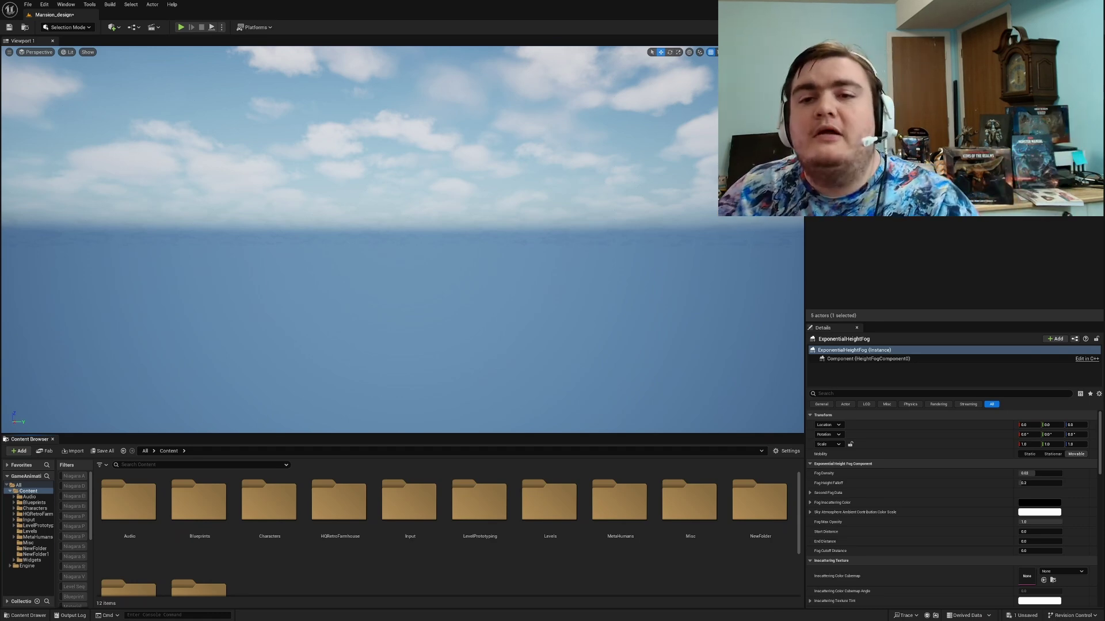
Step: Switch to a blank Notepad document and list "crouch", "hide" and "locked/unlockable doors" on separate lines with blank lines between
click(885, 222)
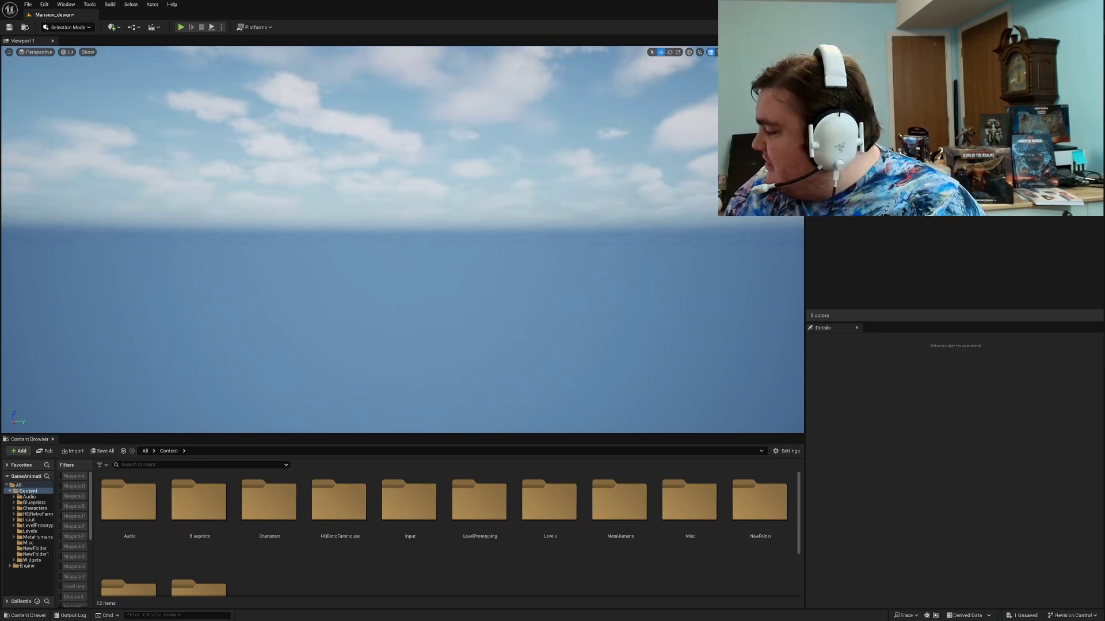
drag(454, 620, 317, 1)
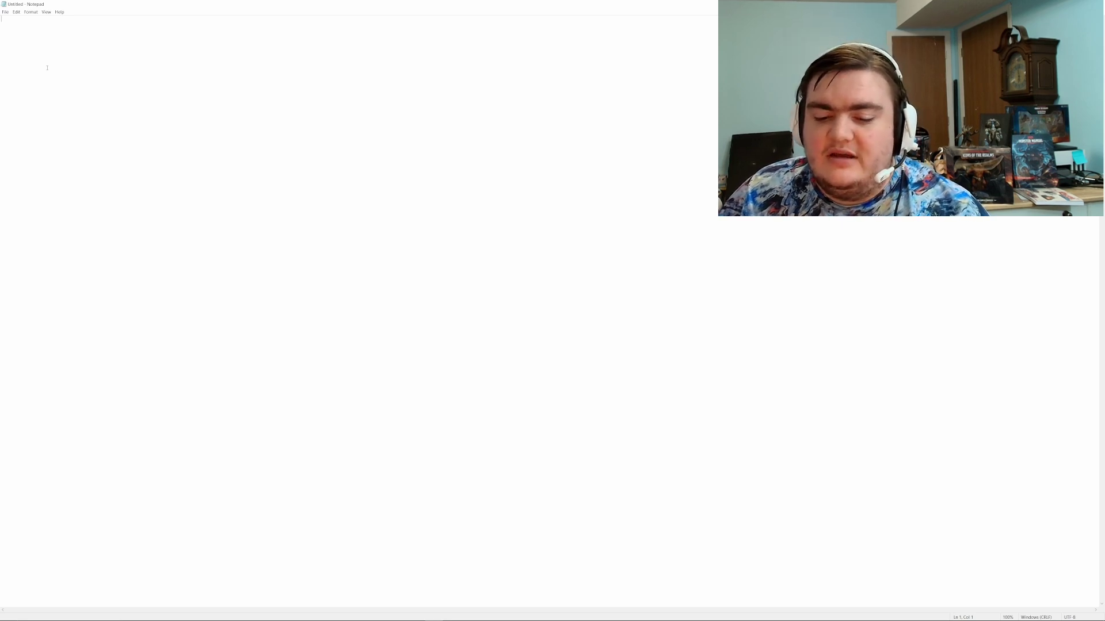
text(crouch)
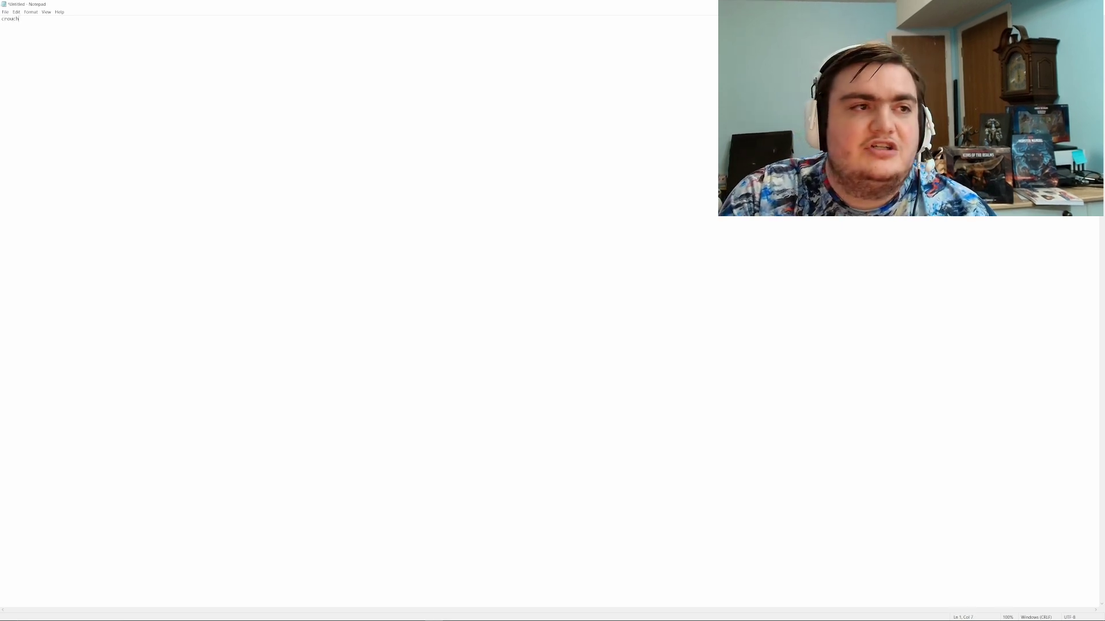
key(Return)
text(hide.)
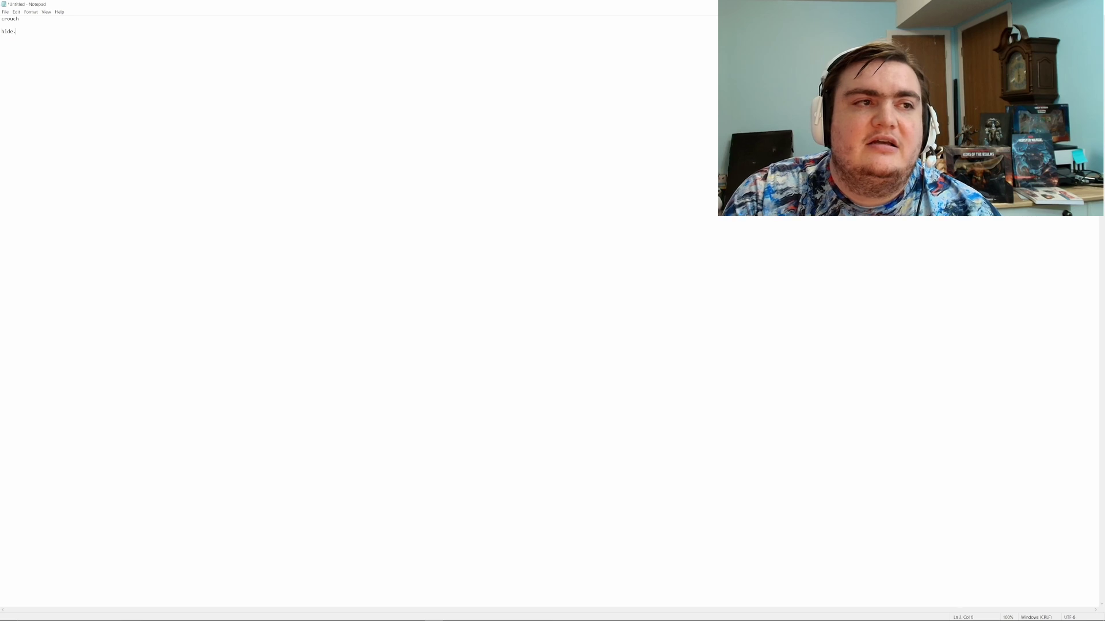
key(Return)
key(Return)
text(locked)
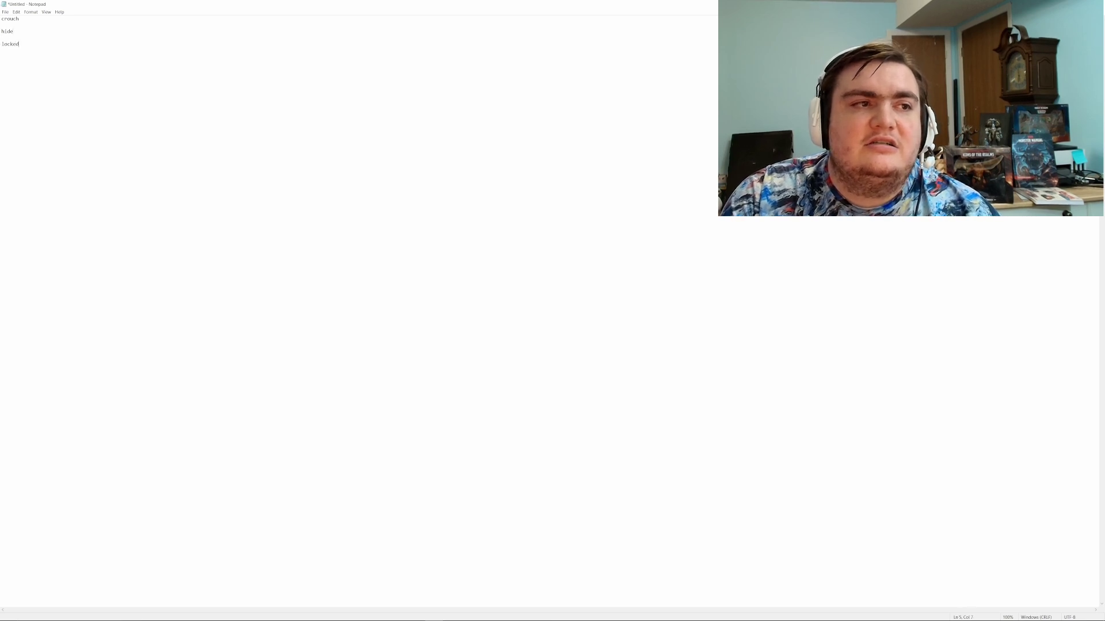
text(/un)
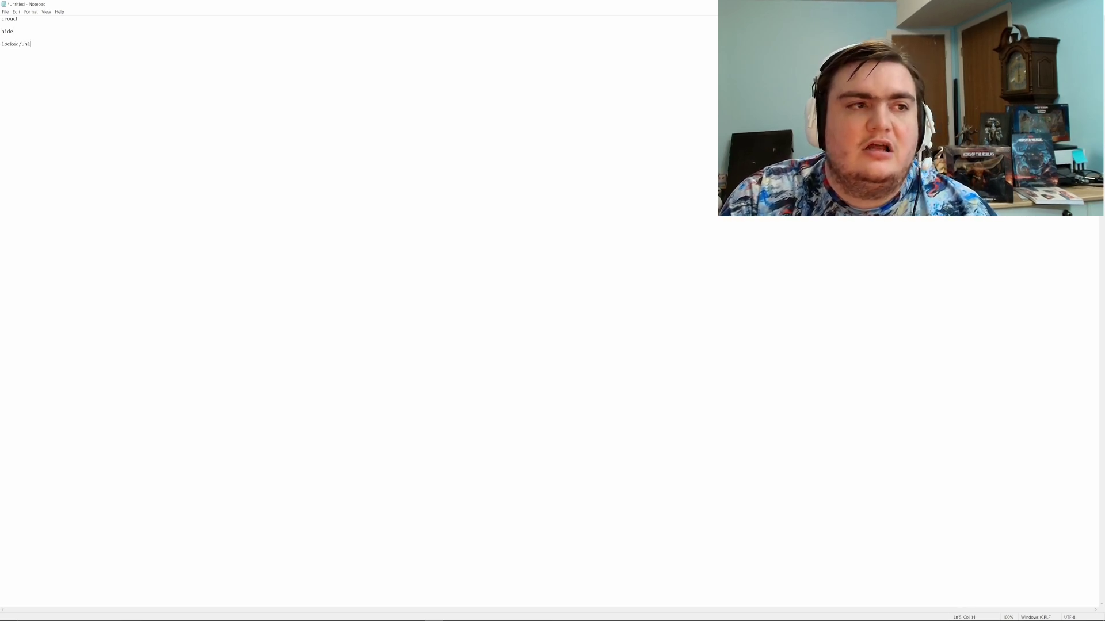
text(lockable doors)
key(Return)
key(Return)
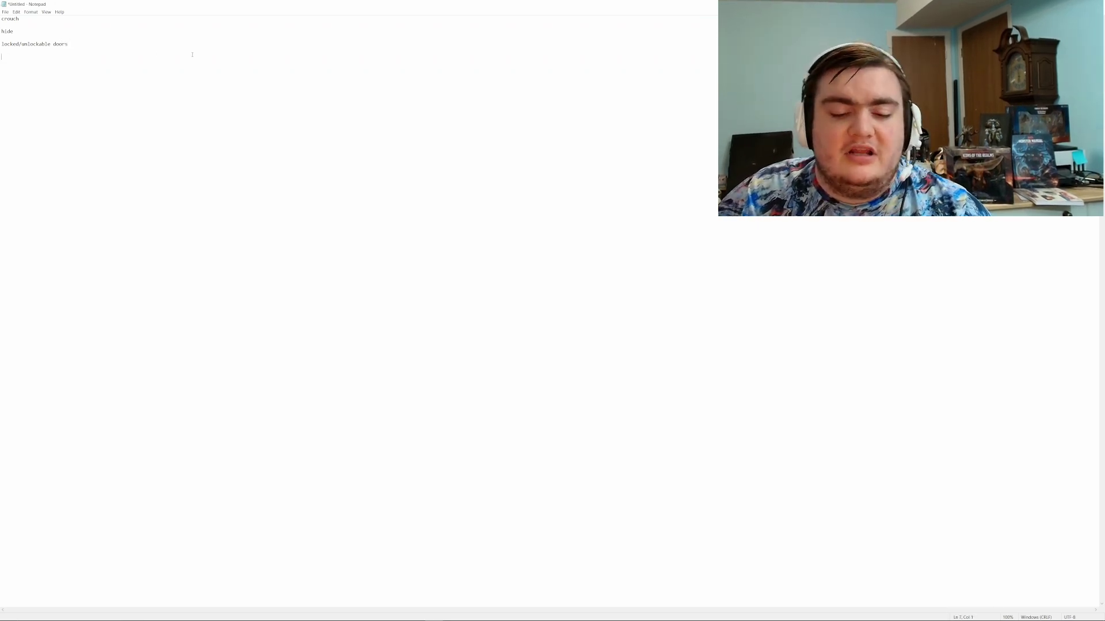
Step: Add the lines "ai to search areas" and "ai hear player when closing and moving" to the list
text(ai)
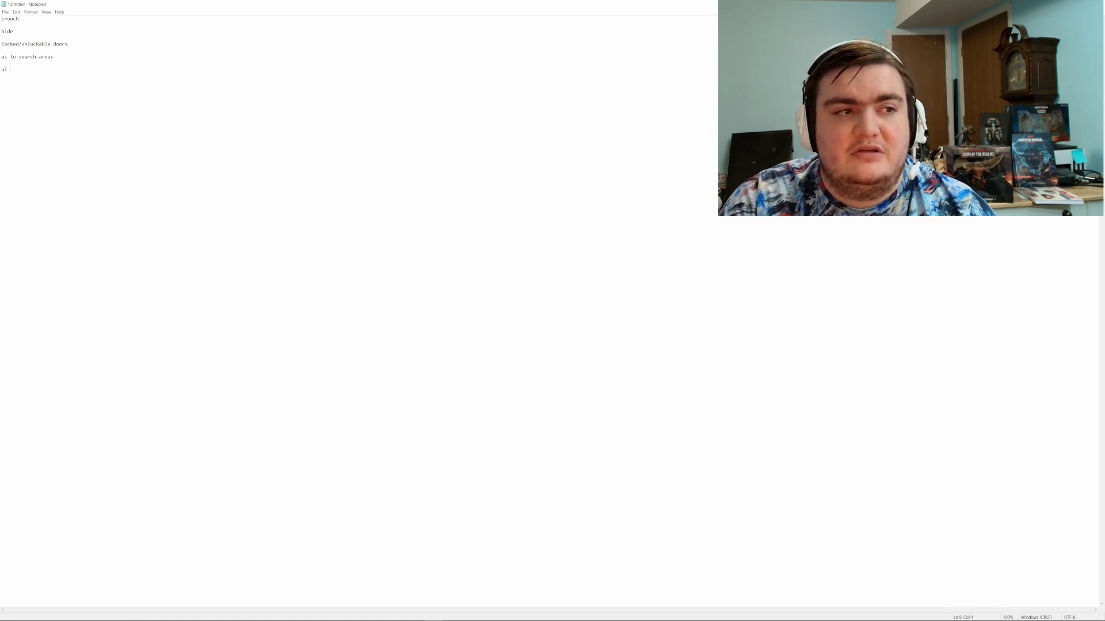
text(hear pla)
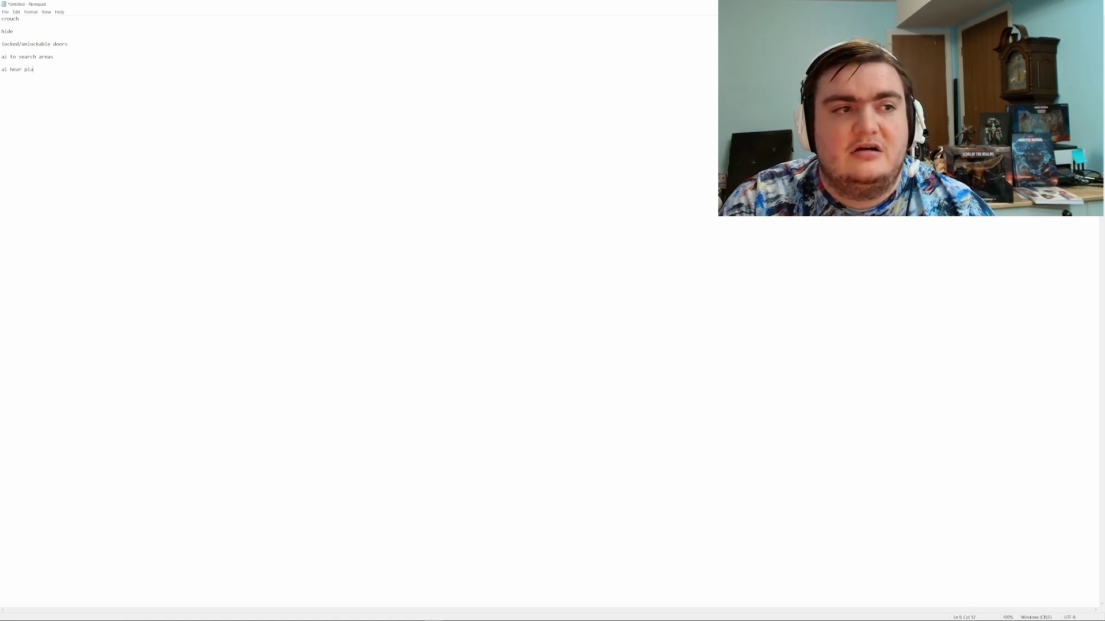
text(yer when clos)
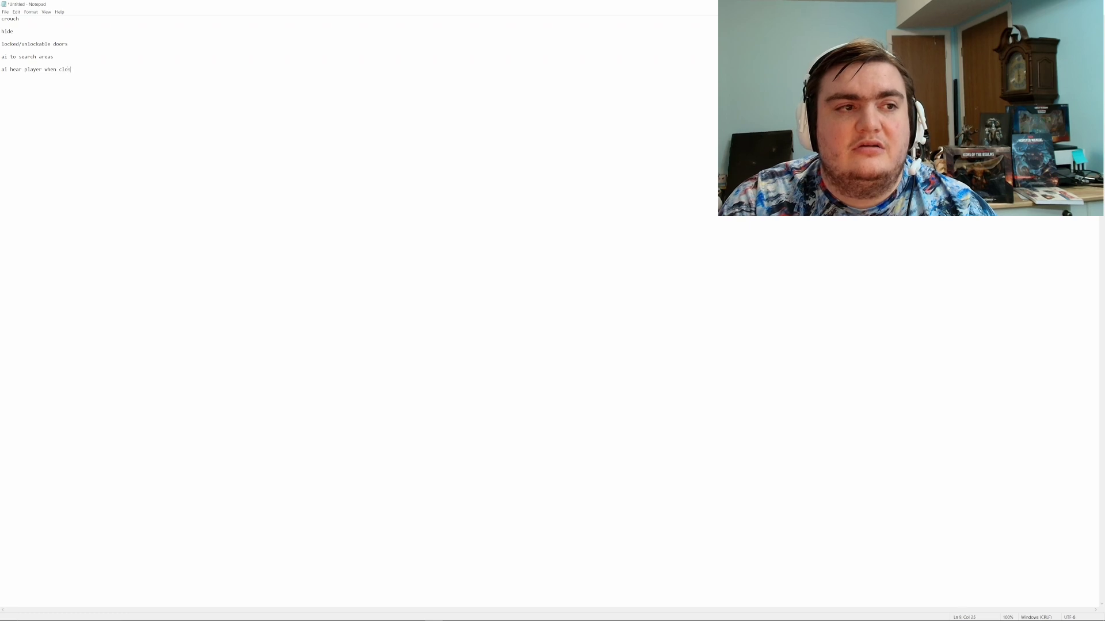
text(ing and moving)
key(Return)
key(Return)
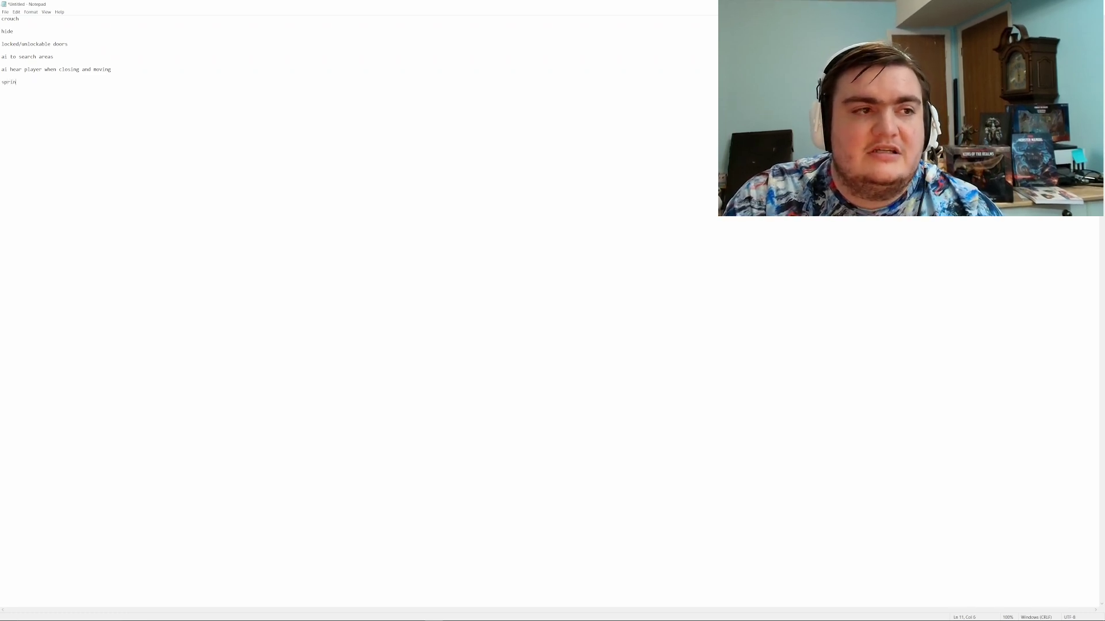
Step: Extend the list with the entries "sprint", "light switch" and "find keys", separated by blank lines
text(t)
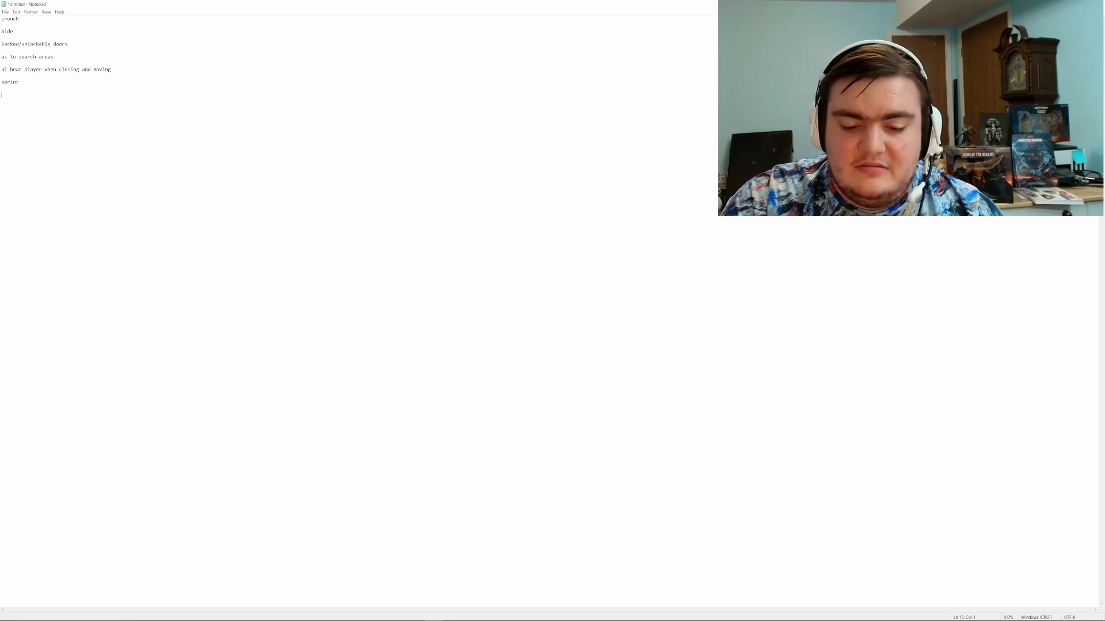
text(light switch)
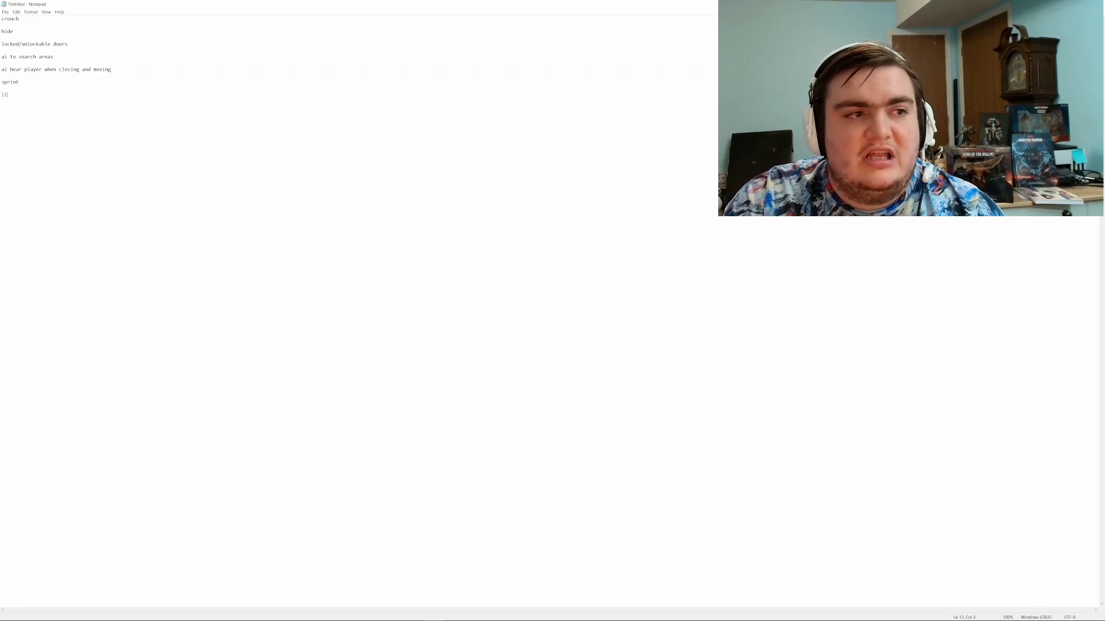
key(Return)
key(Return)
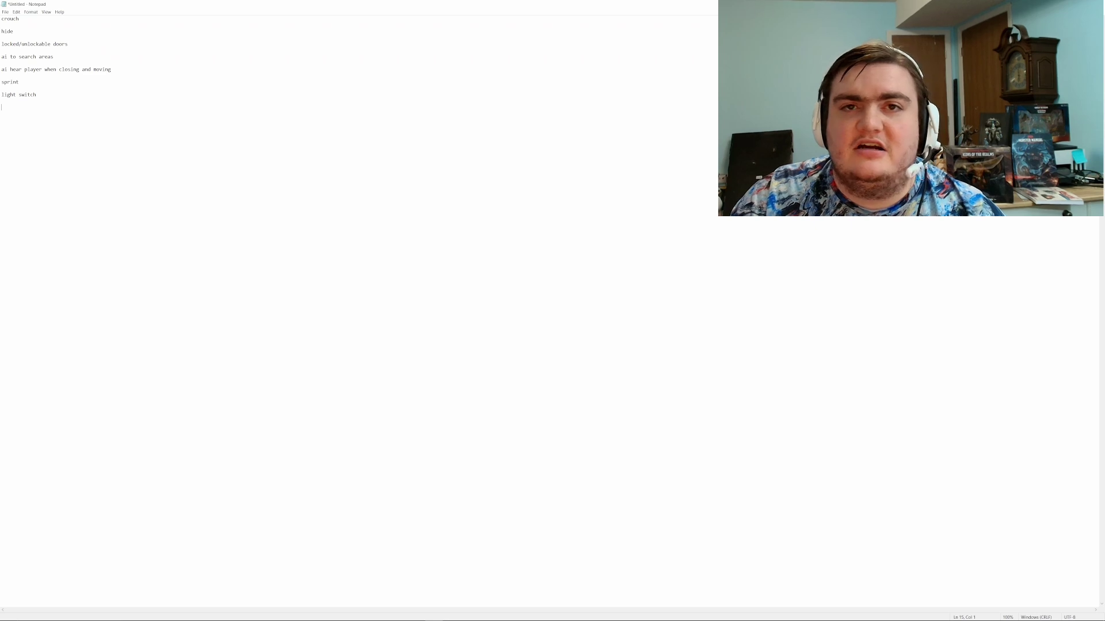
text(find )
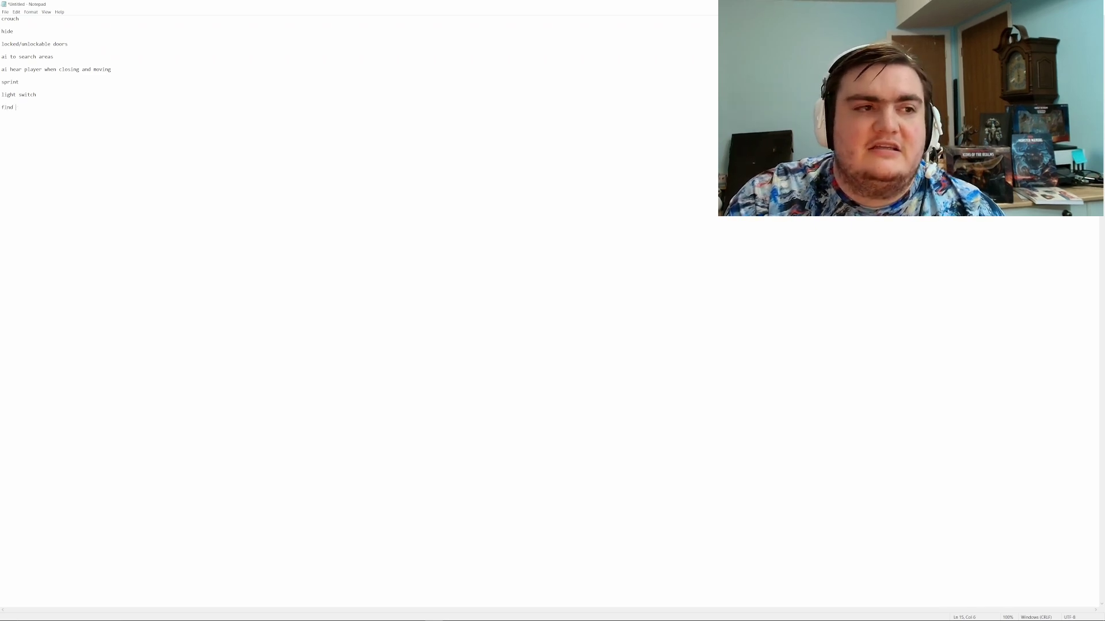
text(keys)
key(Return)
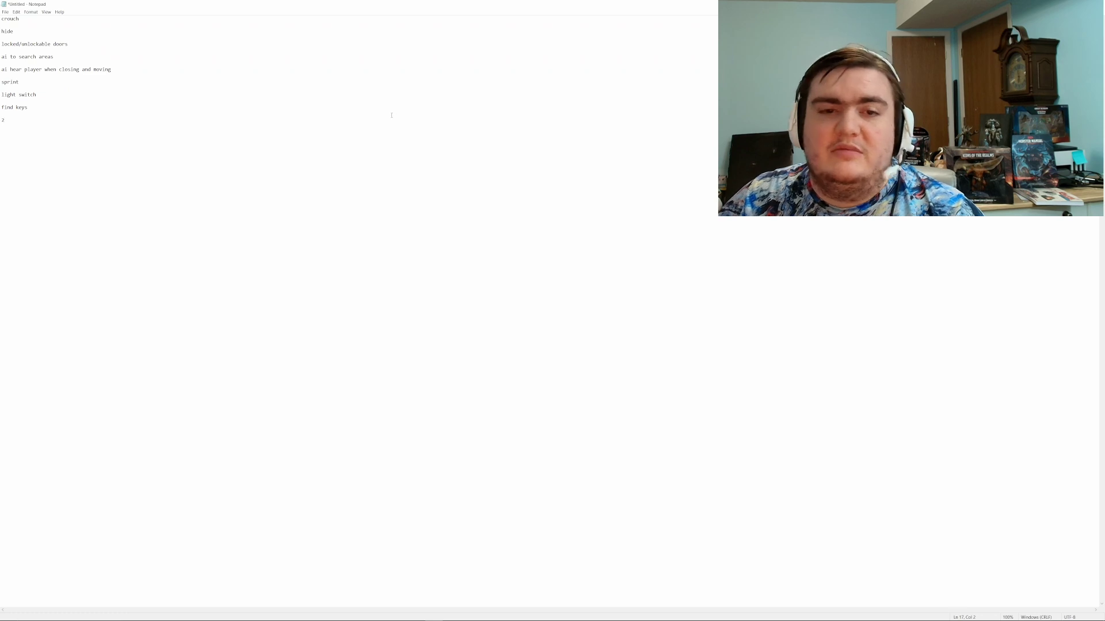
Step: Add the entry "2 stories" below "find keys", with a space after the number
text(stories)
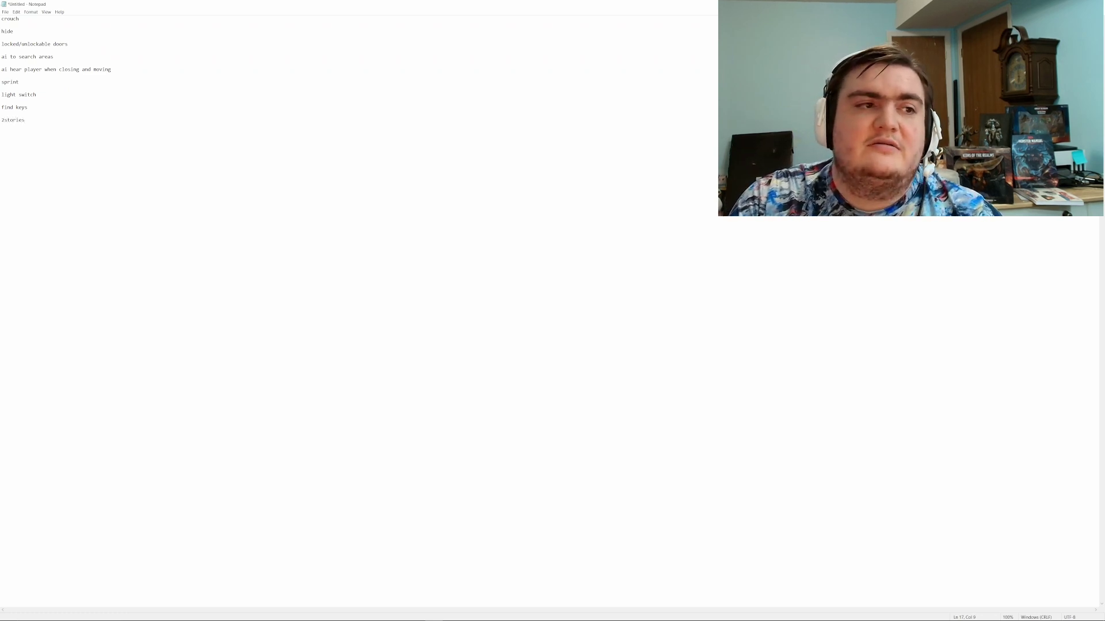
key(Left)
key(Left)
key(Left)
key(Left)
key(Left)
key(Left)
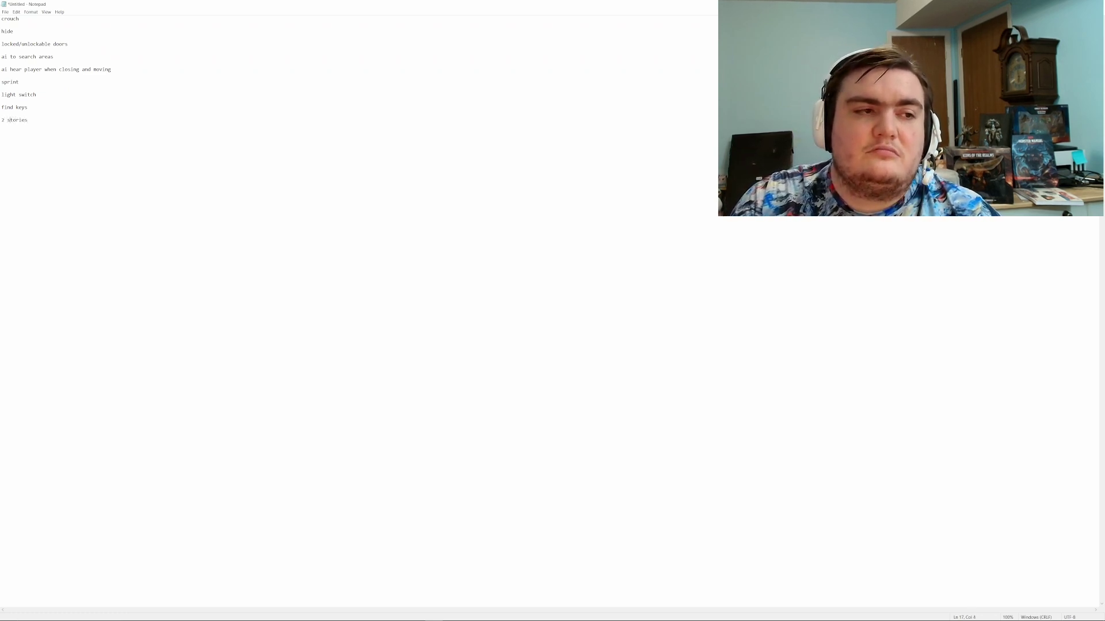
key(Right)
key(Right)
key(Right)
key(Right)
key(Right)
key(Right)
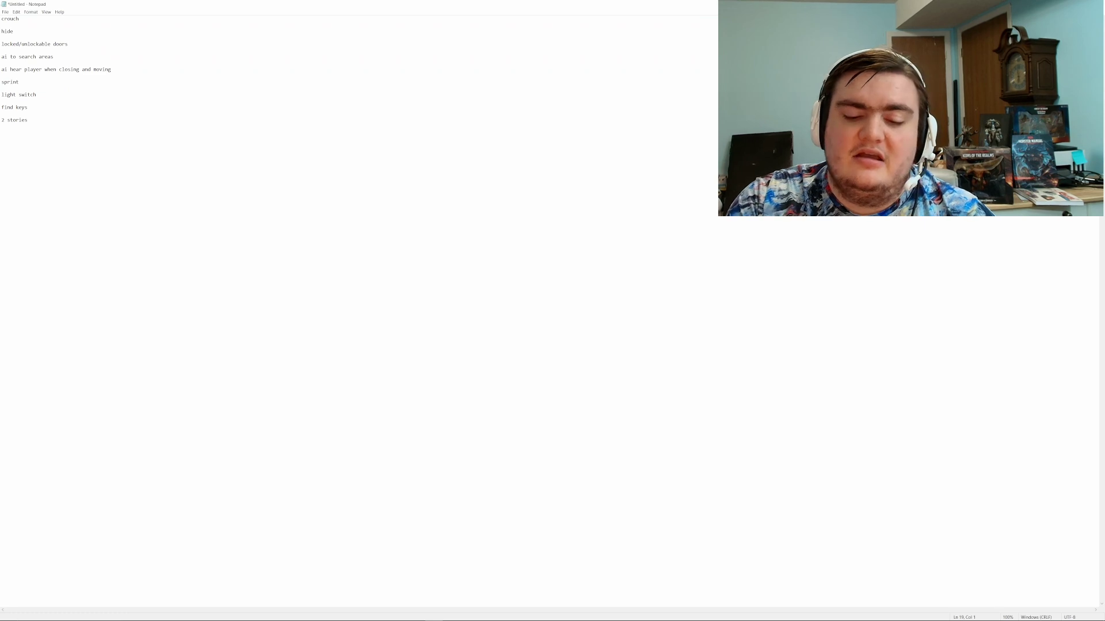
Step: Add the entry "Hidden areas" at the end of the list and save the file as level design mansion
text(Hidden areas)
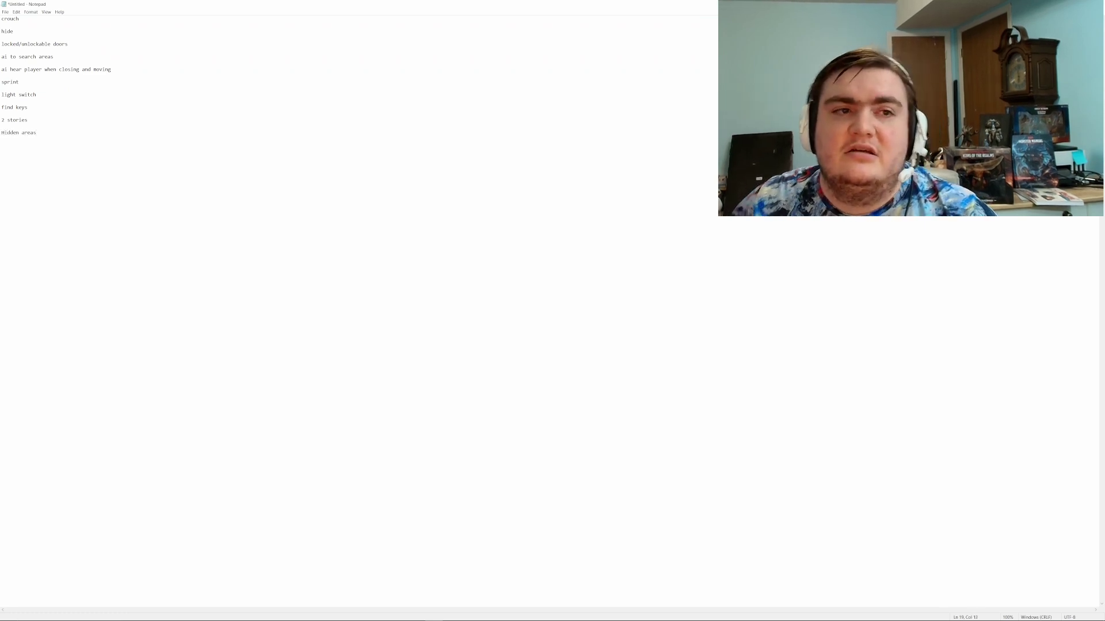
key(ctrl+s)
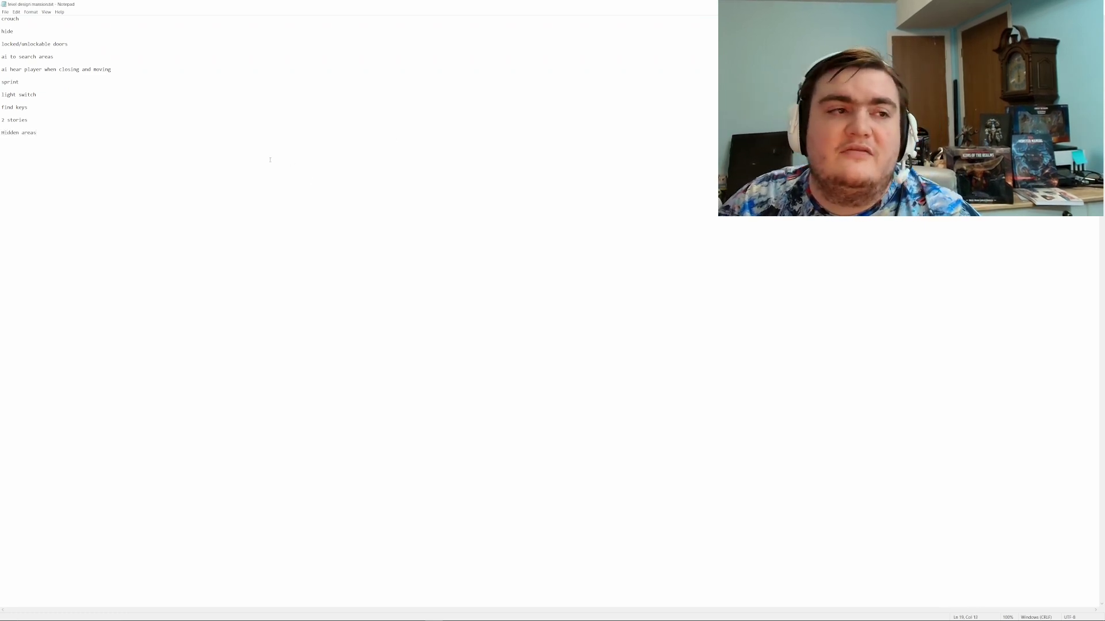
Step: Insert the heading "Mechanics" above "crouch", followed by a blank line
click(20, 20)
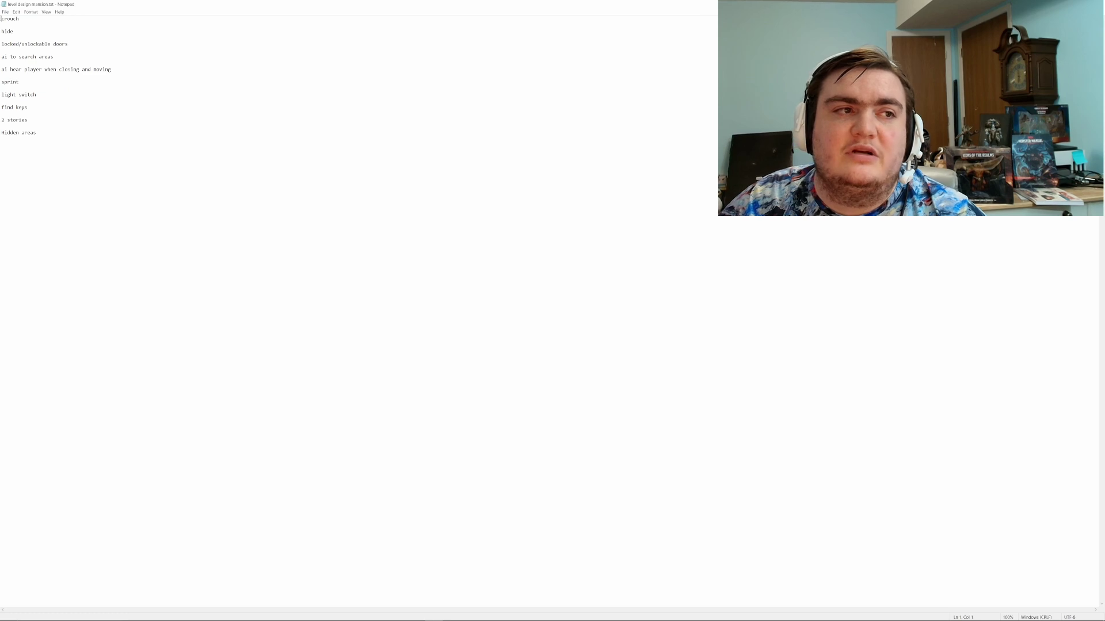
key(Return)
key(Return)
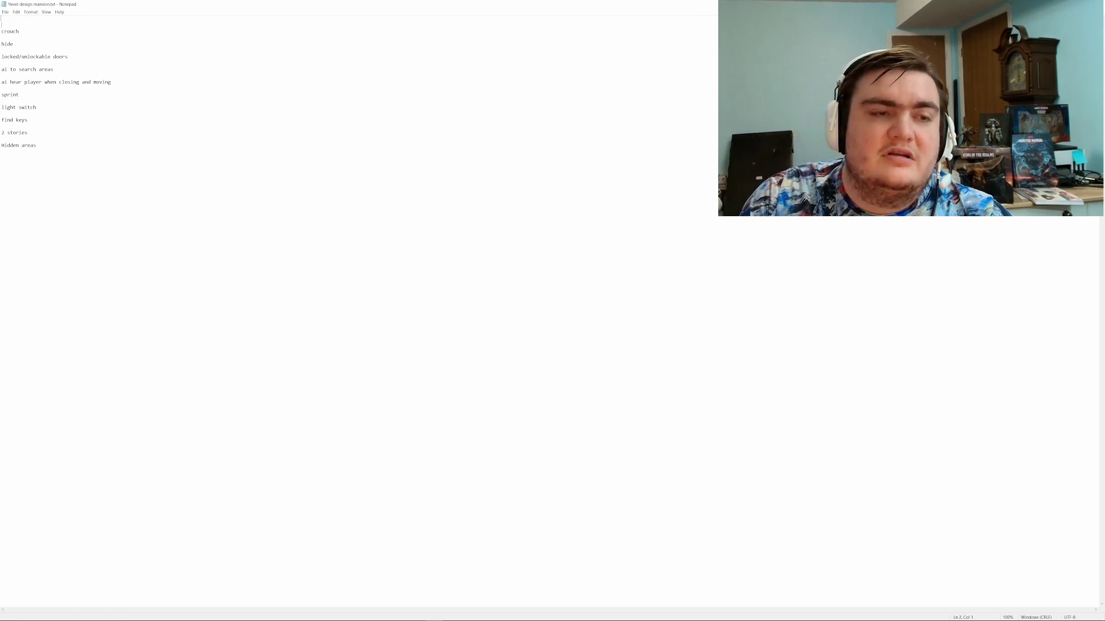
text(Mechanics)
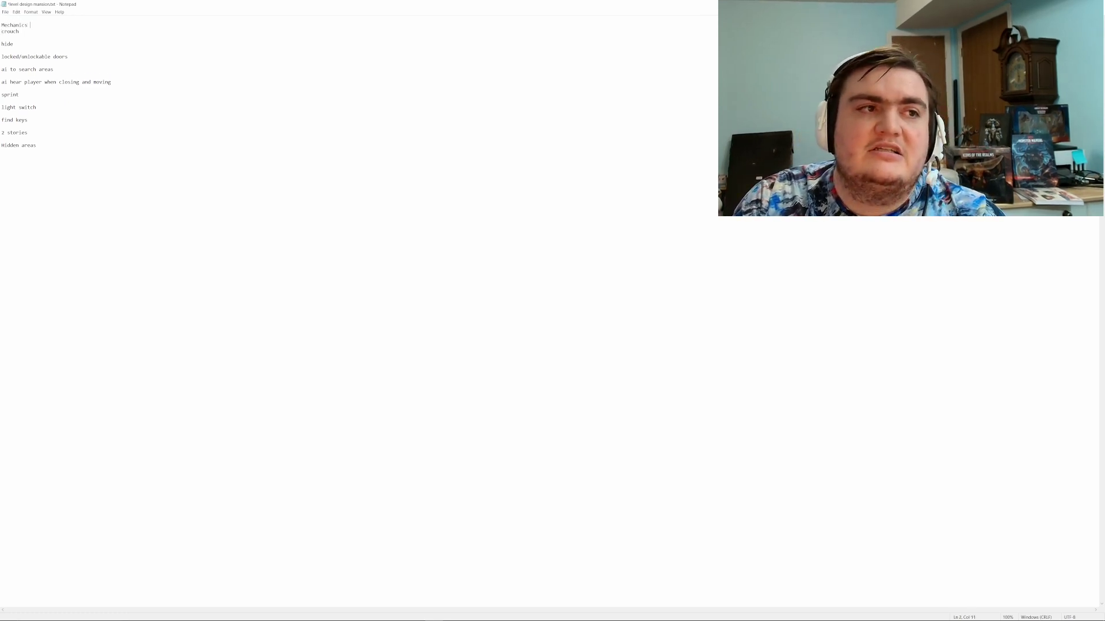
key(Return)
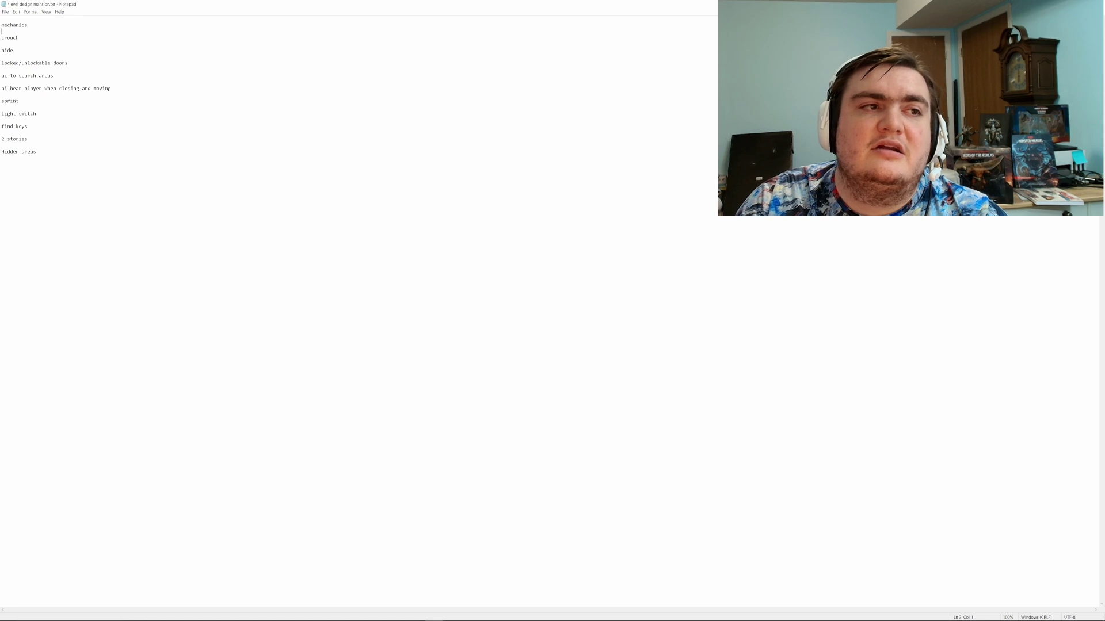
Step: Write "Mansion 2 stories. Older style. large room with big staircase. smaller background staircase" above the "Mechanics" heading
key(Return)
key(Return)
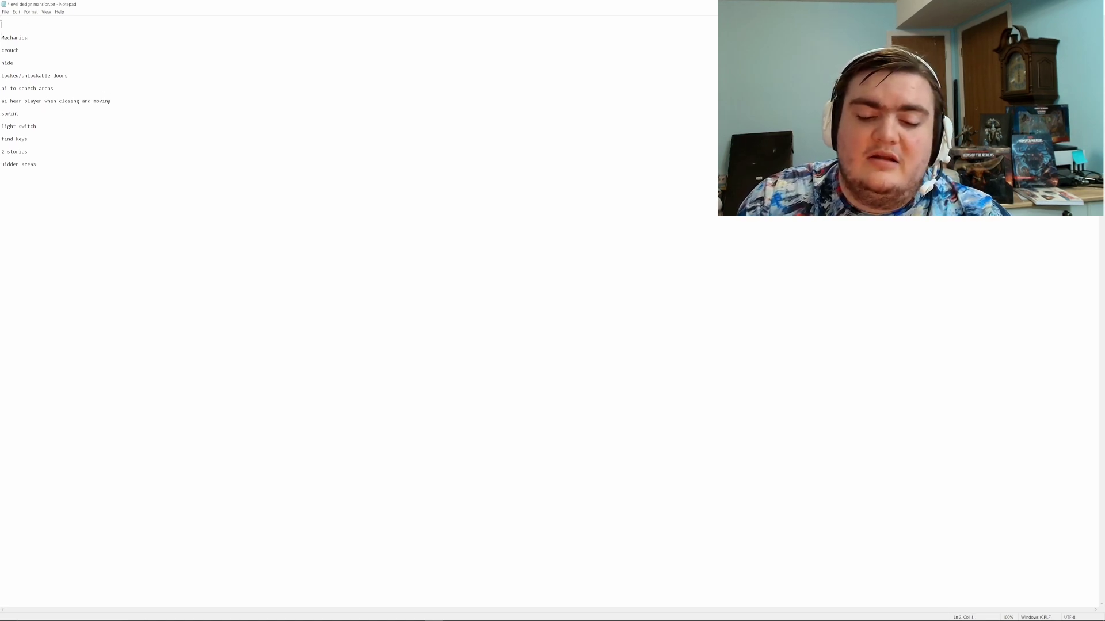
text(Mans)
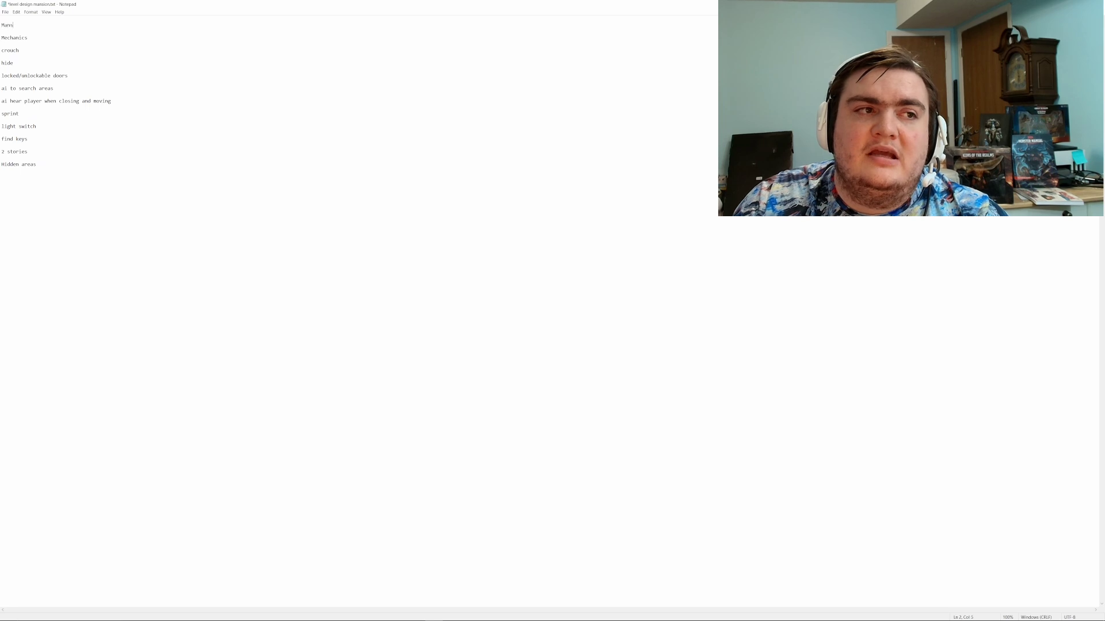
text(ion )
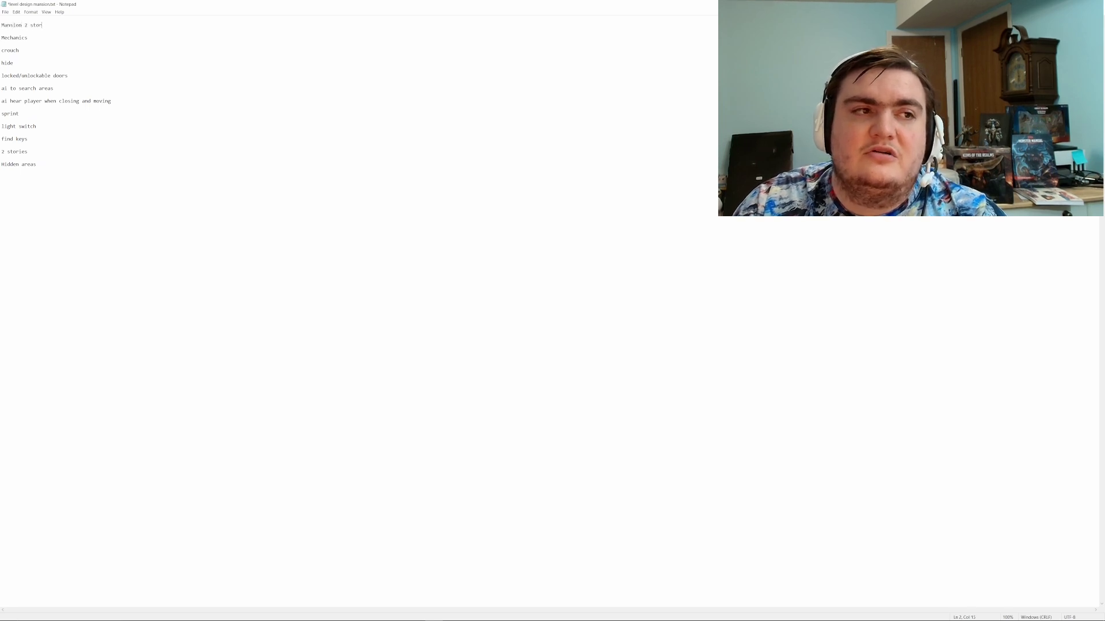
text(2 stories. )
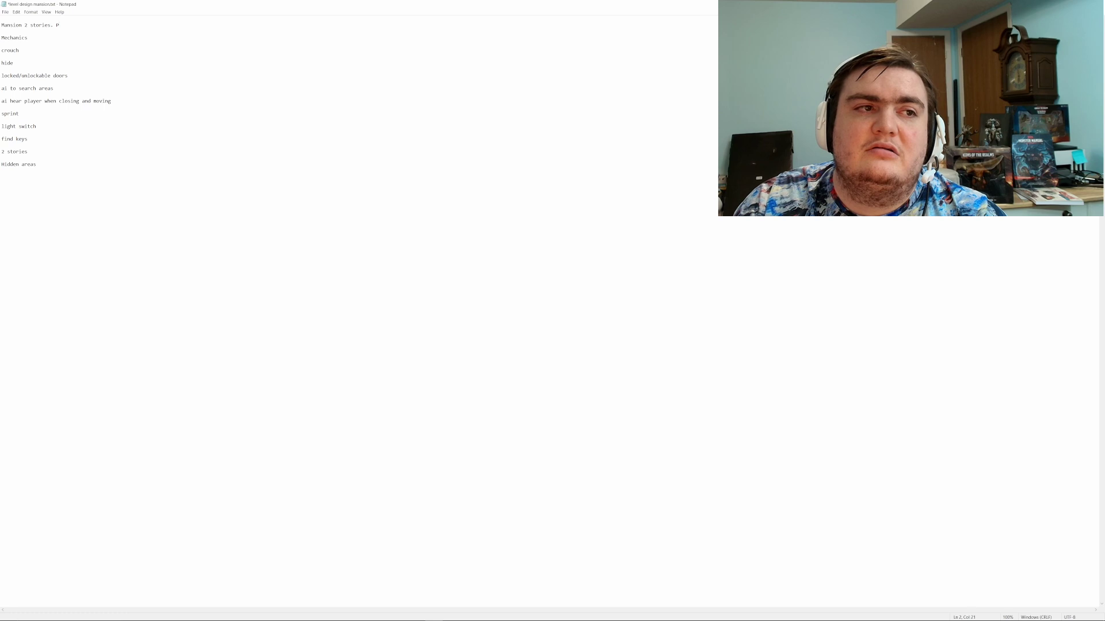
text(Older style.)
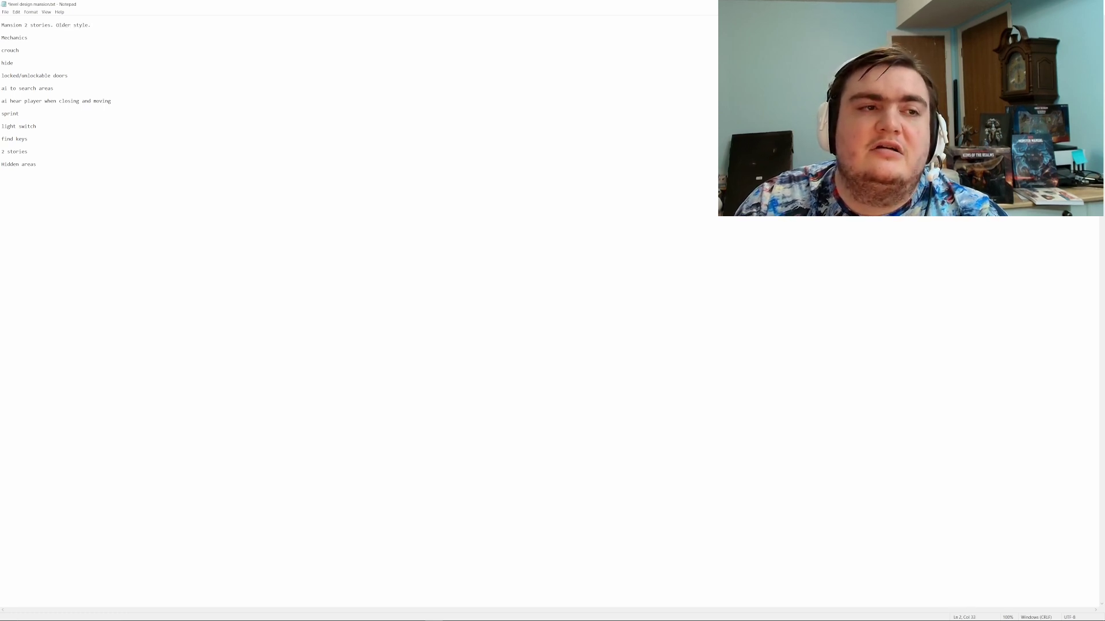
text( large room with)
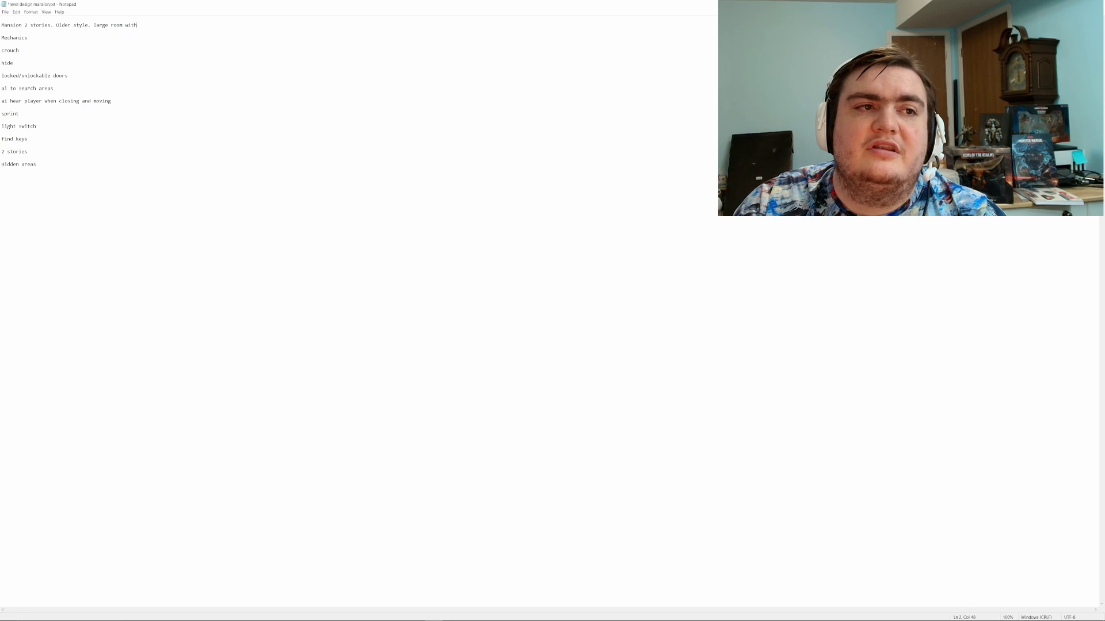
text( big staircase)
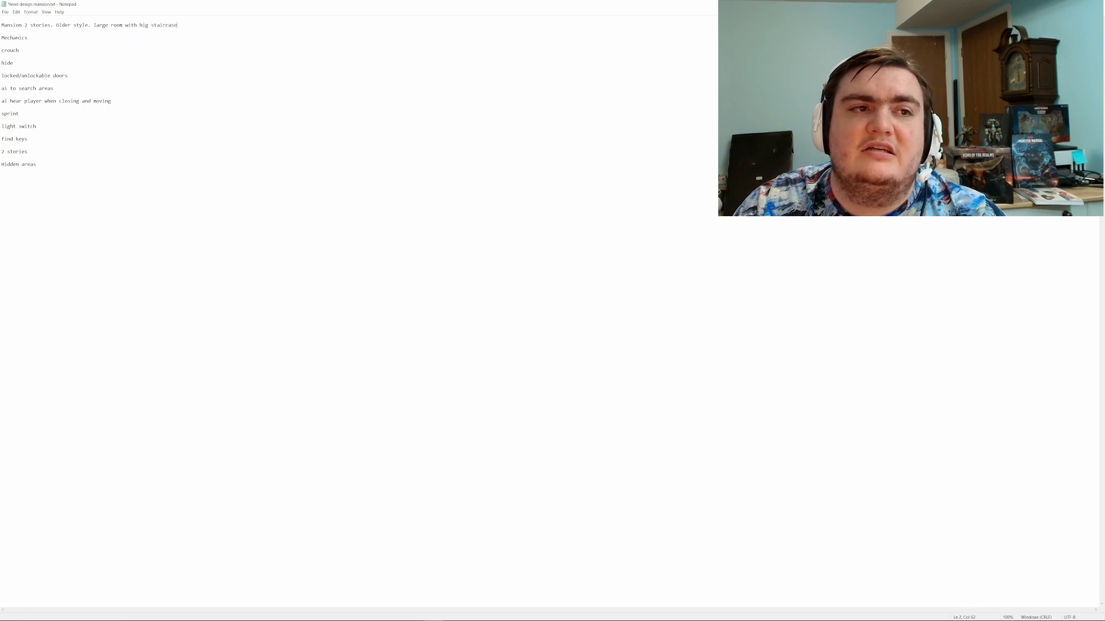
text(. smaller )
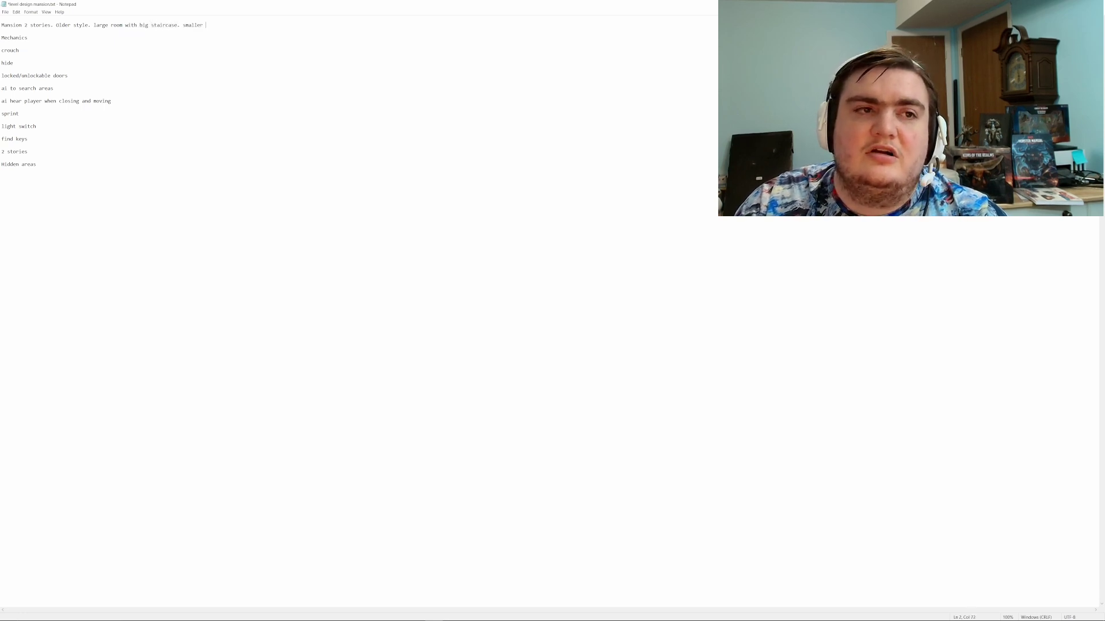
text(background stair)
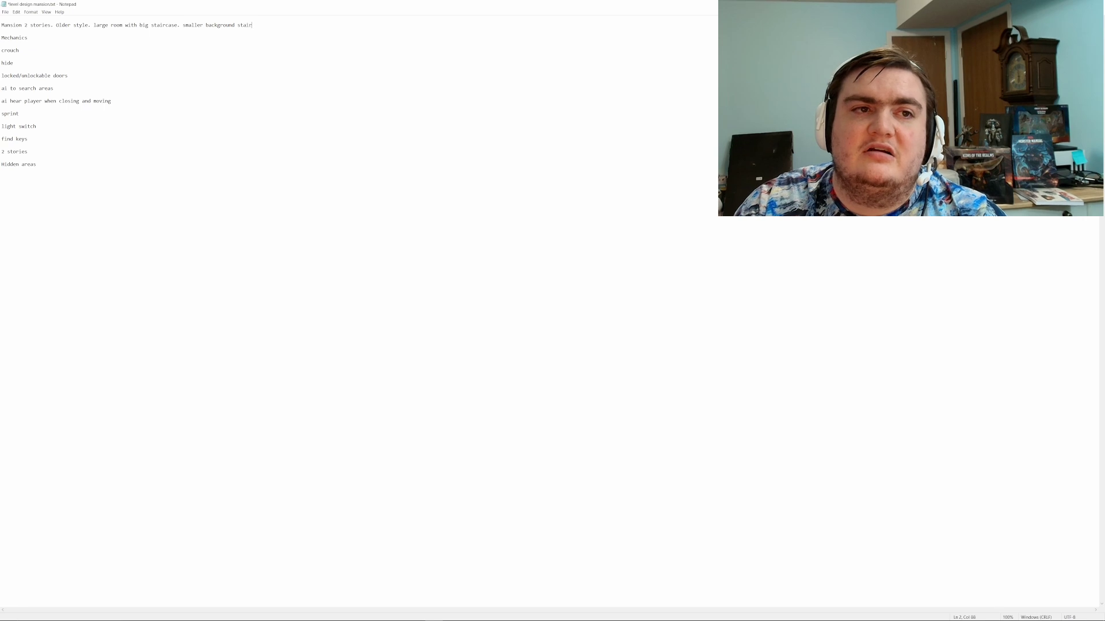
text(case)
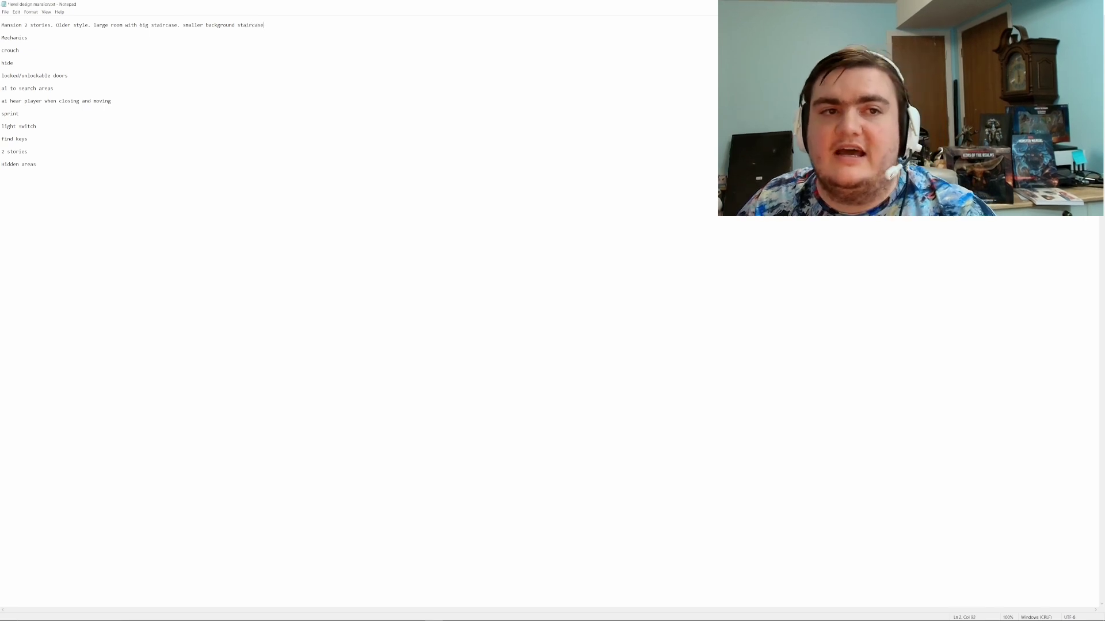
text(.)
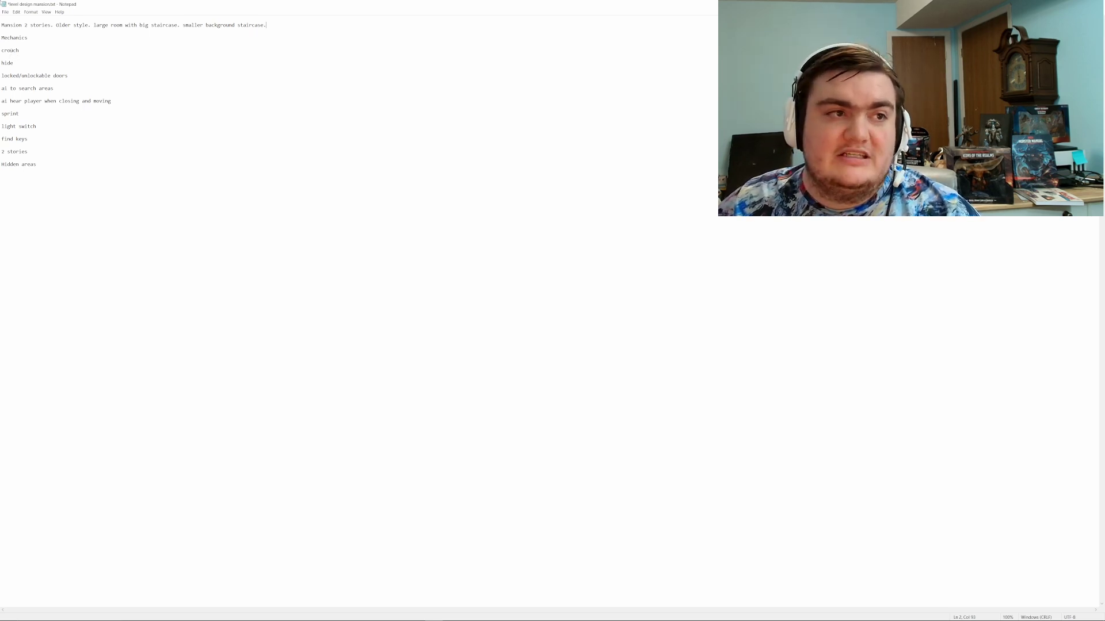
Step: End the mansion description line with a period and save the note
click(6, 12)
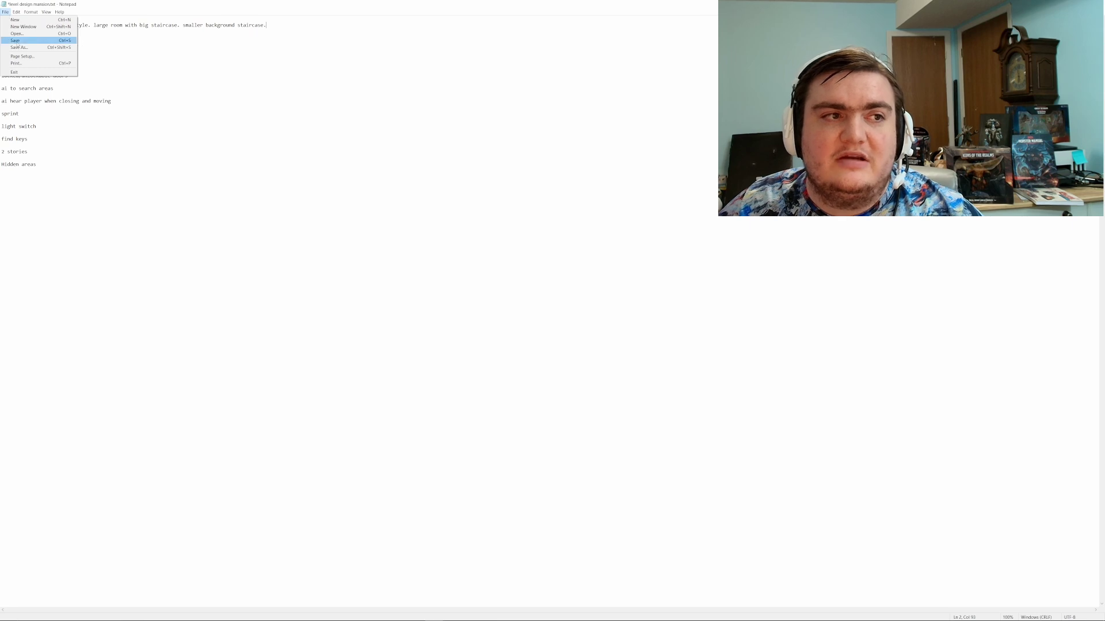
click(17, 40)
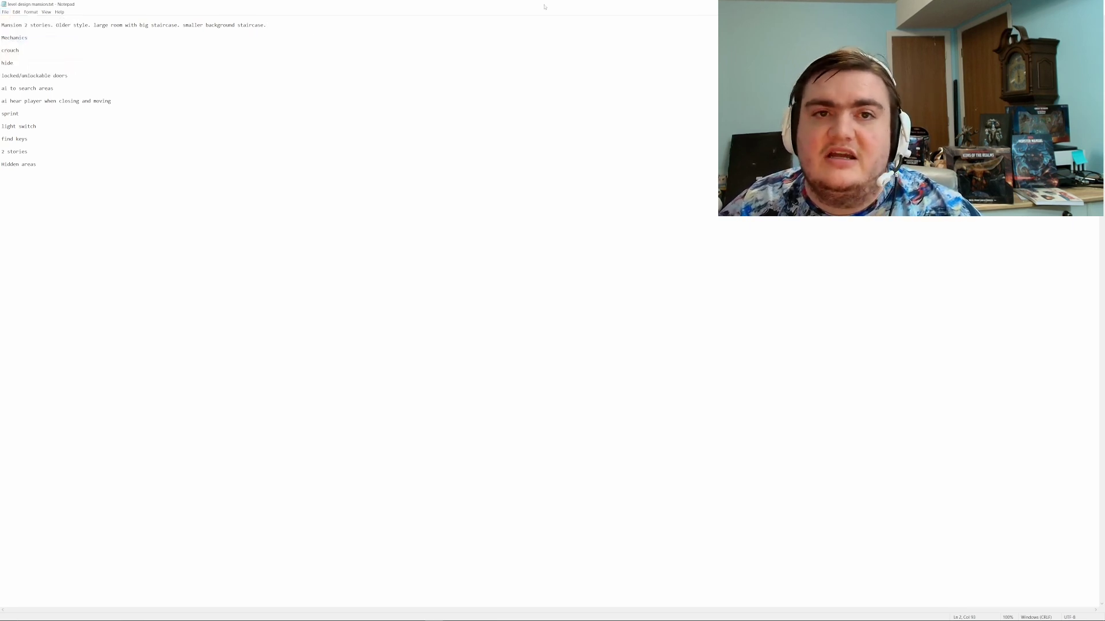
Step: Switch to Inkscape and create a new blank document for the floor plan
drag(546, 8, 1104, 116)
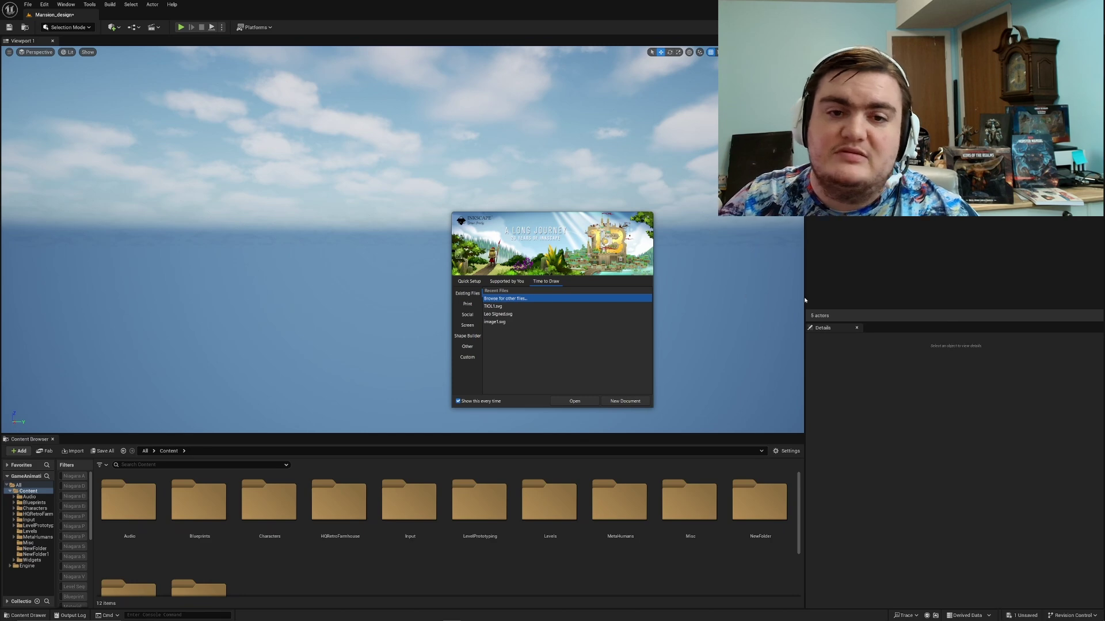
click(610, 401)
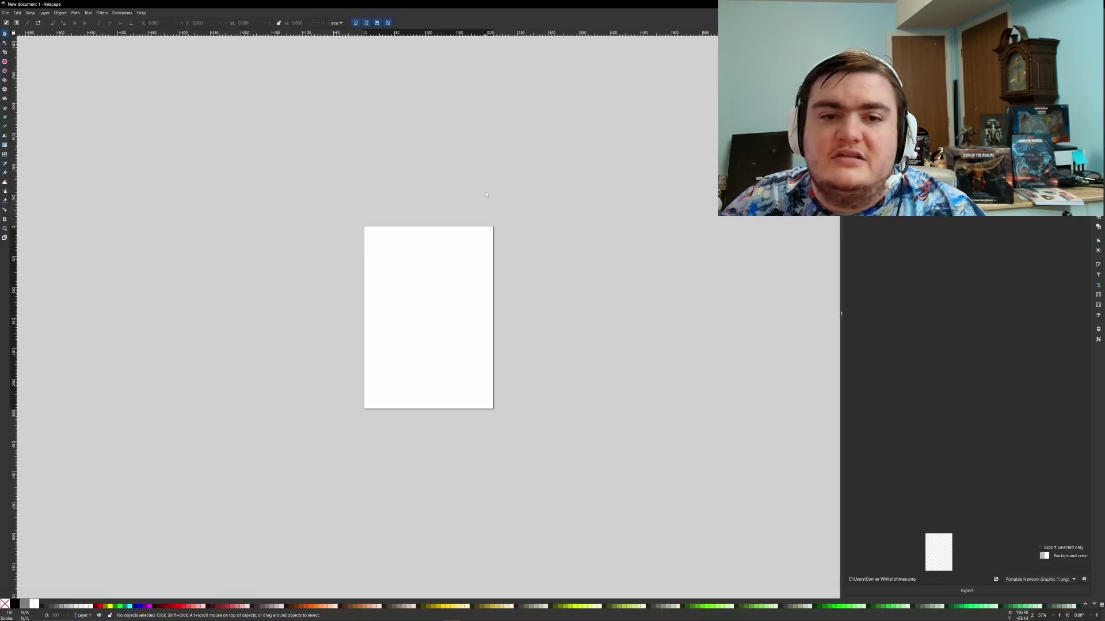
ctrl+scroll(494, 283, up, 4)
ctrl+scroll(496, 282, down, 1)
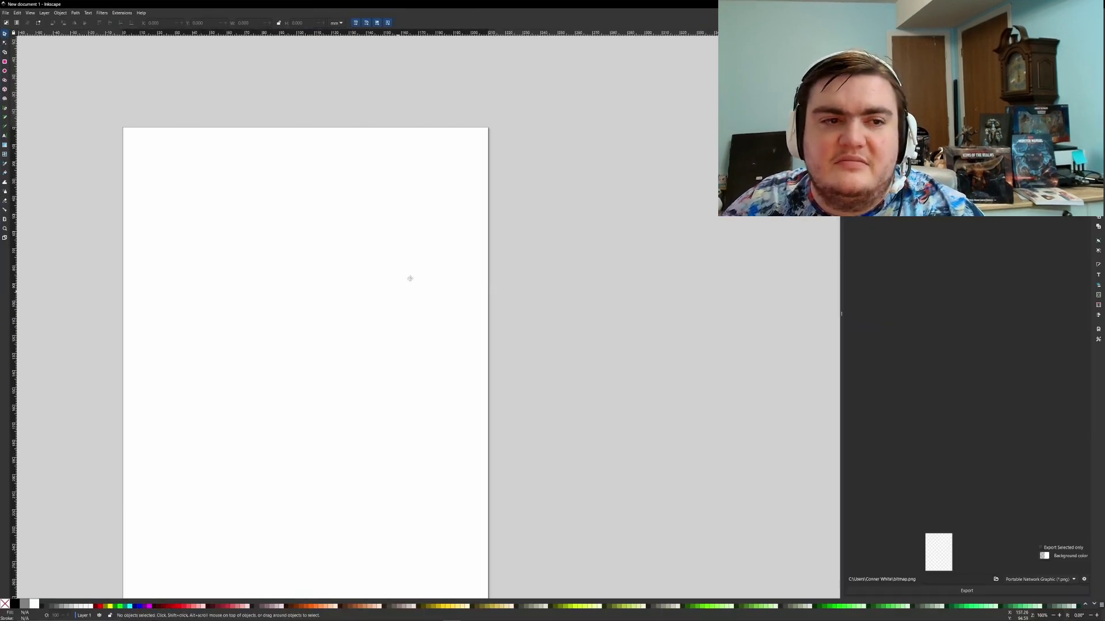
middle_drag(409, 278, 547, 202)
ctrl+scroll(414, 234, up, 2)
middle_drag(414, 234, 390, 374)
ctrl+scroll(394, 291, down, 2)
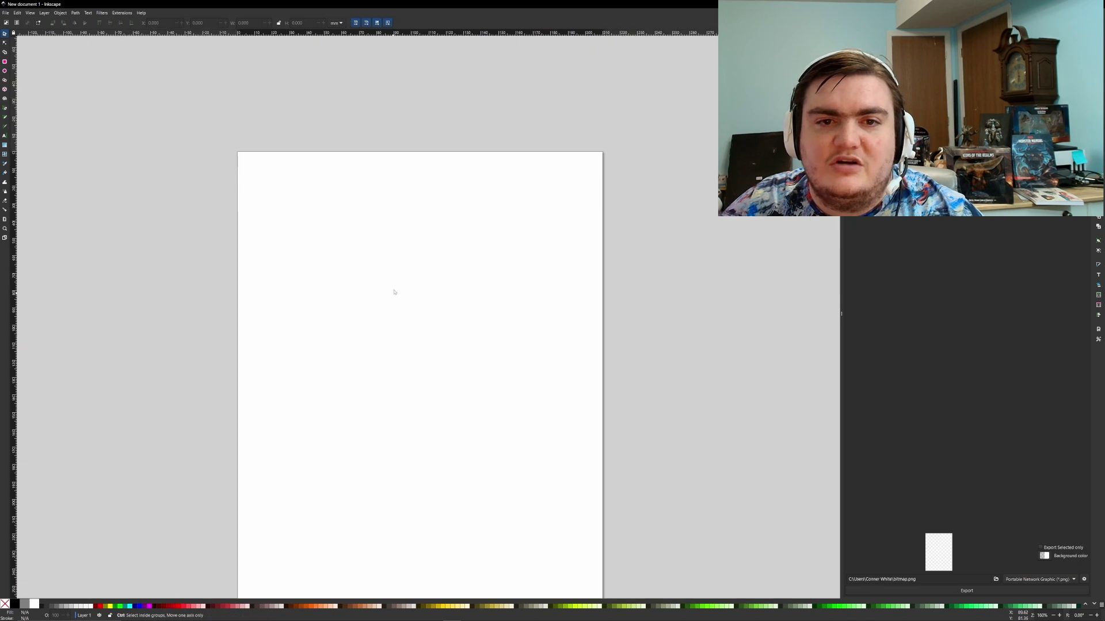
ctrl+scroll(395, 286, up, 1)
middle_drag(394, 286, 415, 207)
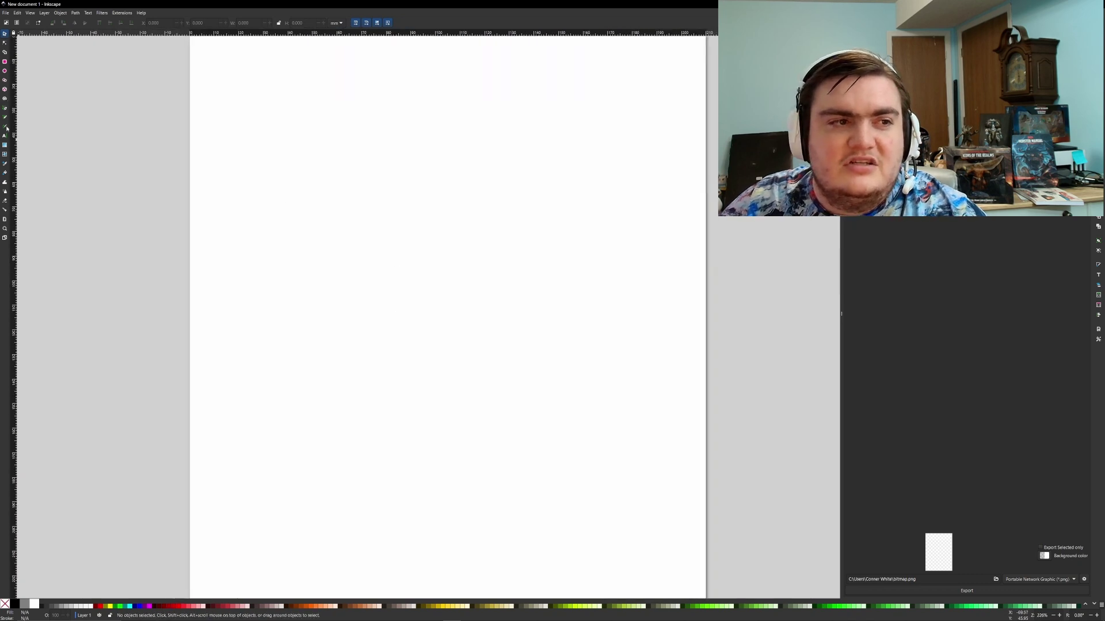
Step: Draw the mansion's closed outer outline, about 74 by 33 mm, with an entrance bump in the lower wall and a stepped-down upper right section
click(5, 107)
click(286, 278)
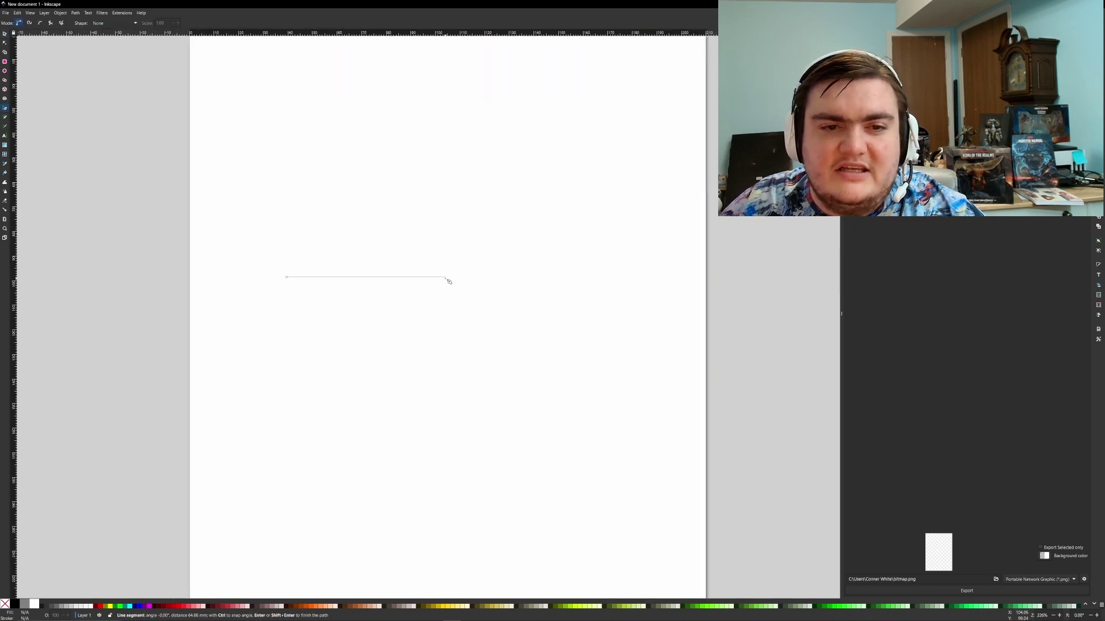
click(374, 277)
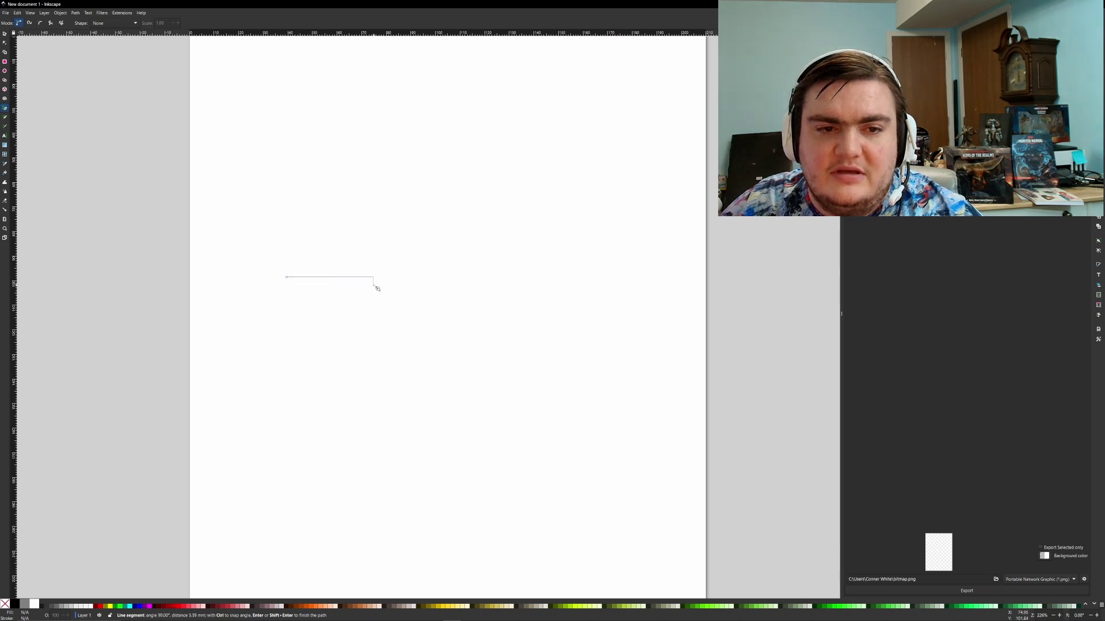
click(374, 286)
click(395, 284)
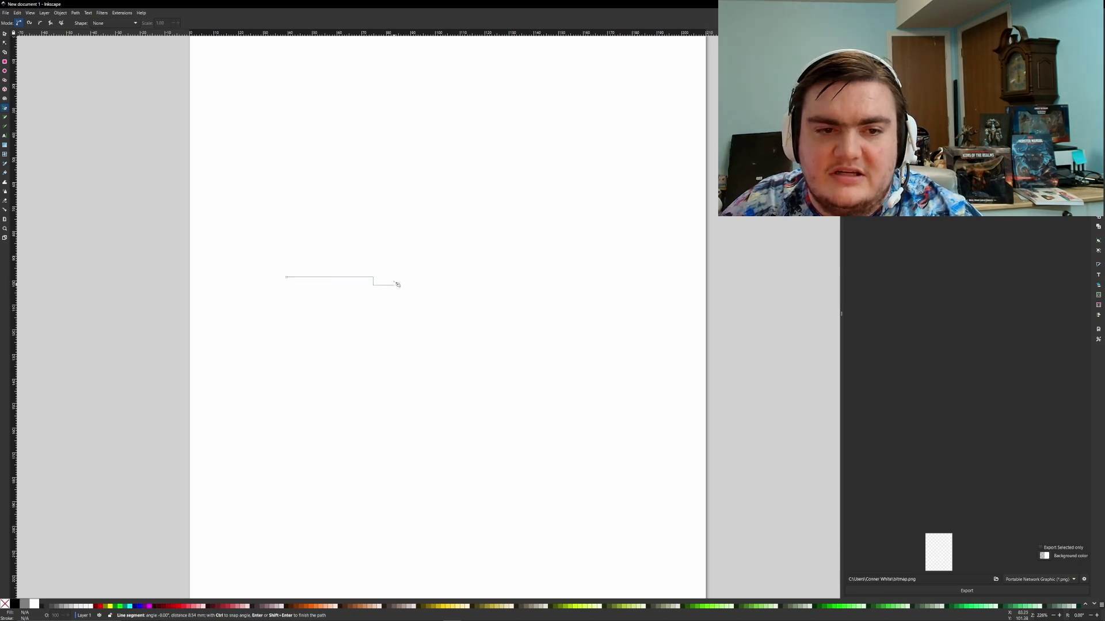
click(395, 278)
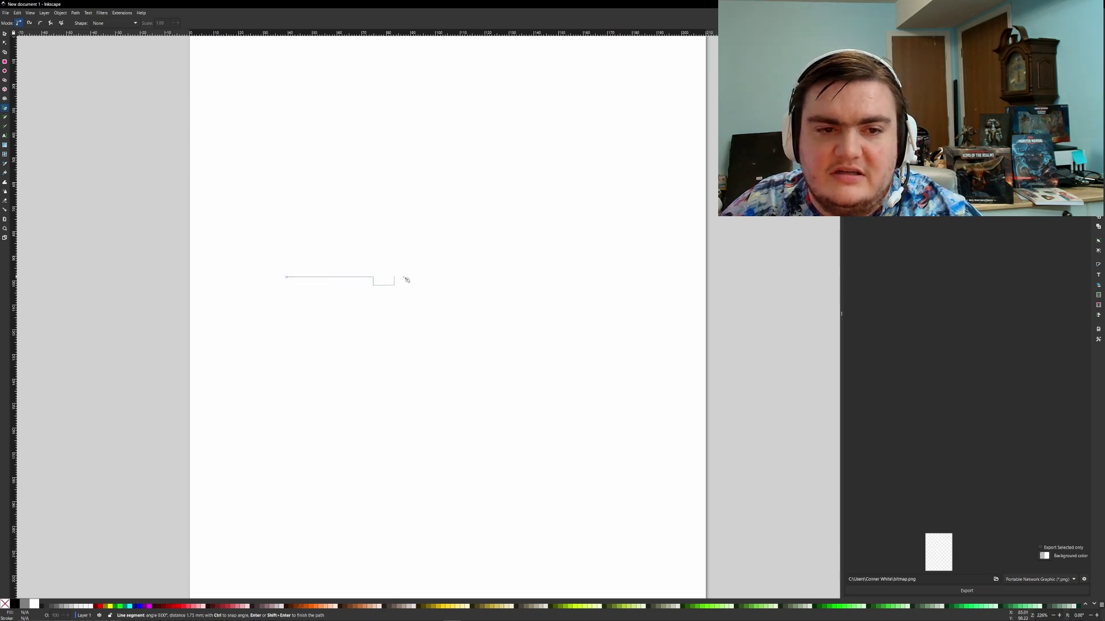
click(466, 276)
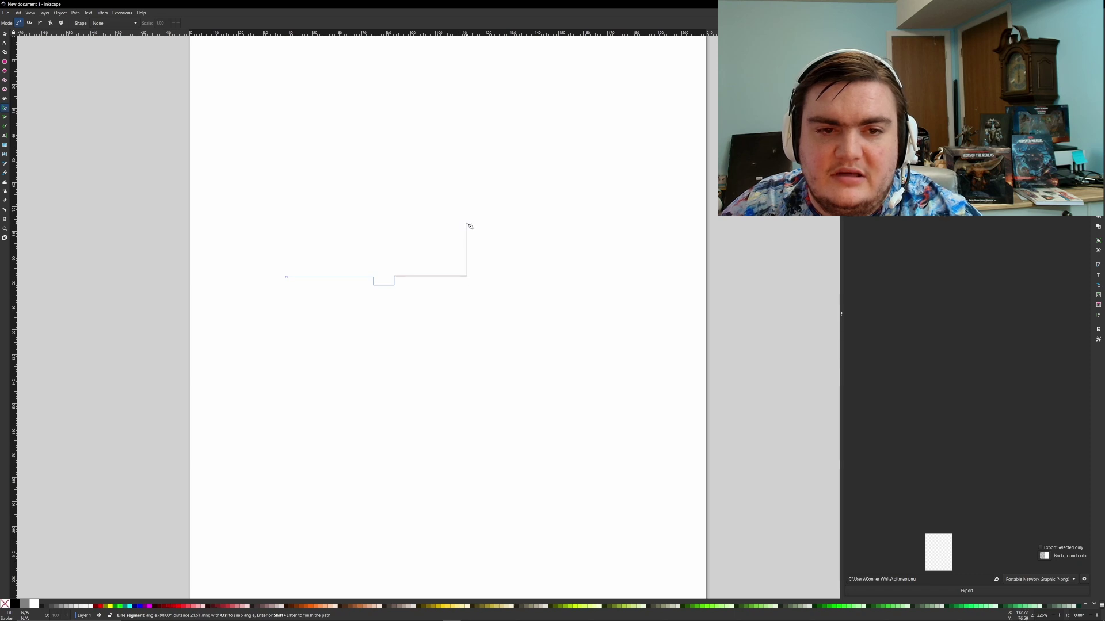
click(467, 222)
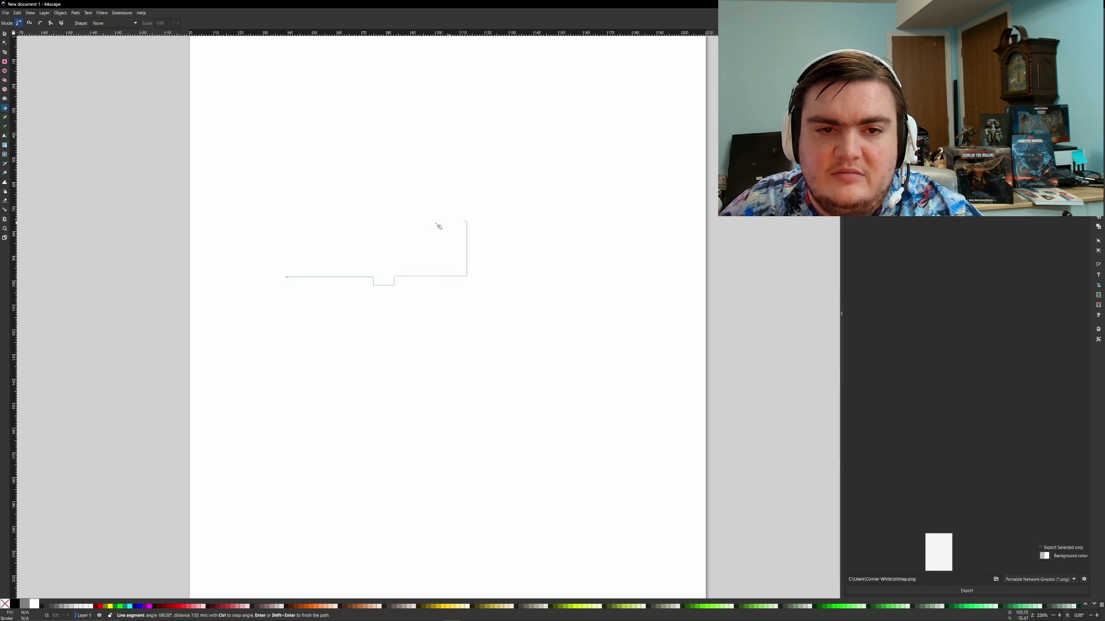
click(397, 222)
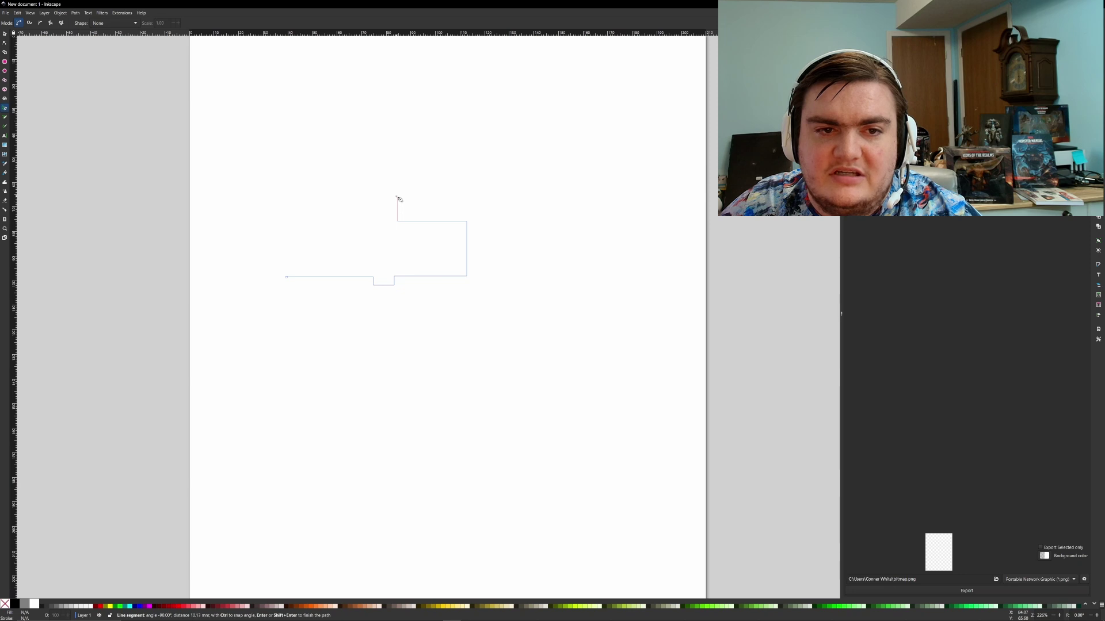
click(397, 205)
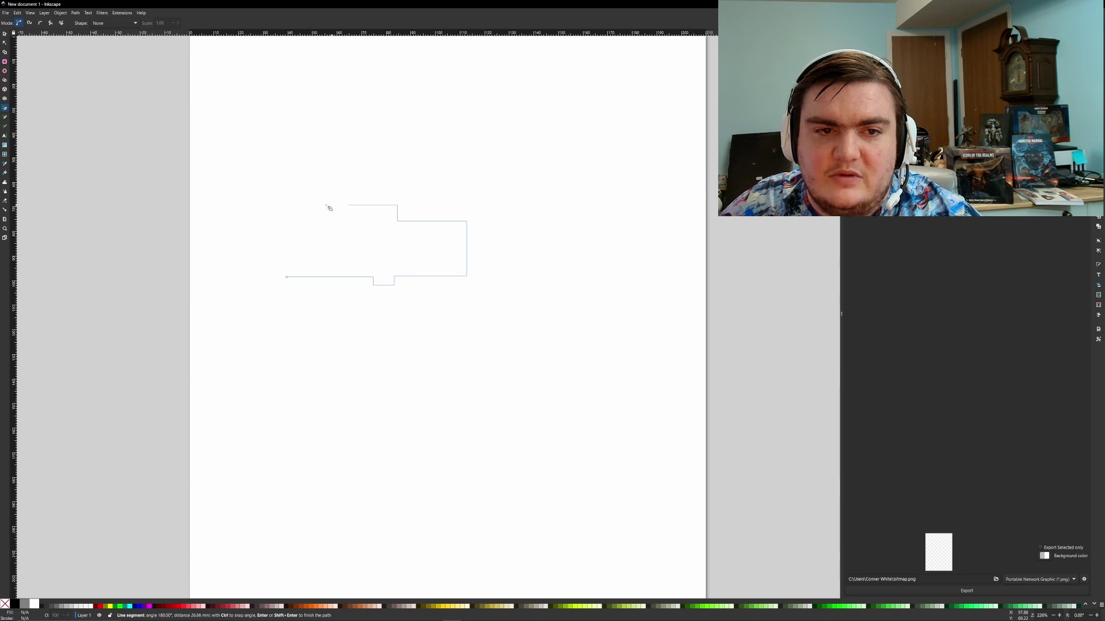
click(286, 206)
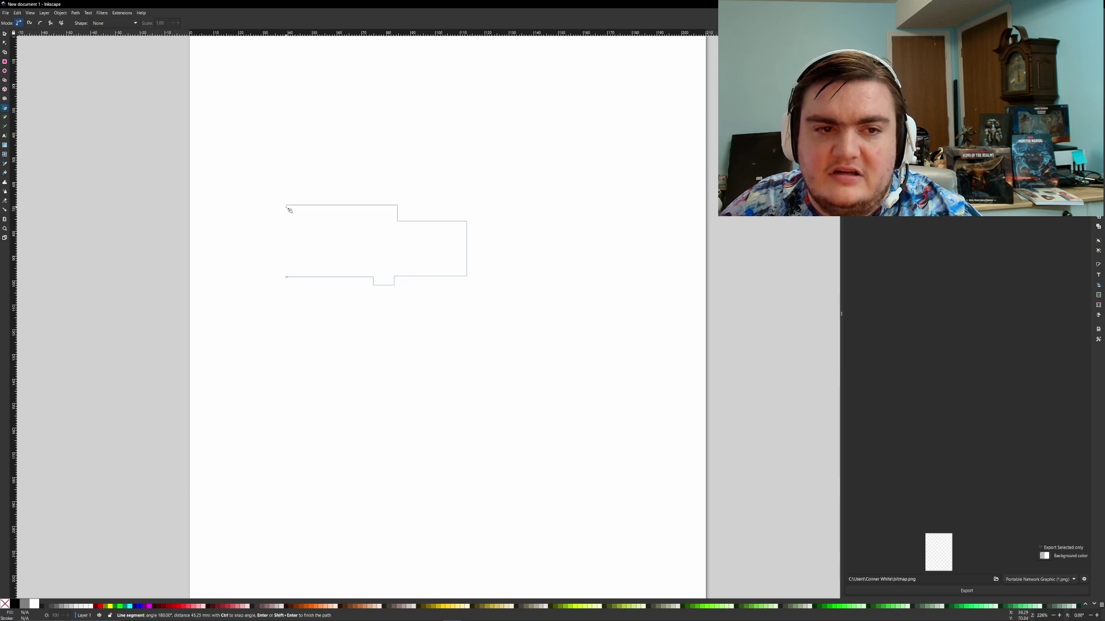
click(287, 277)
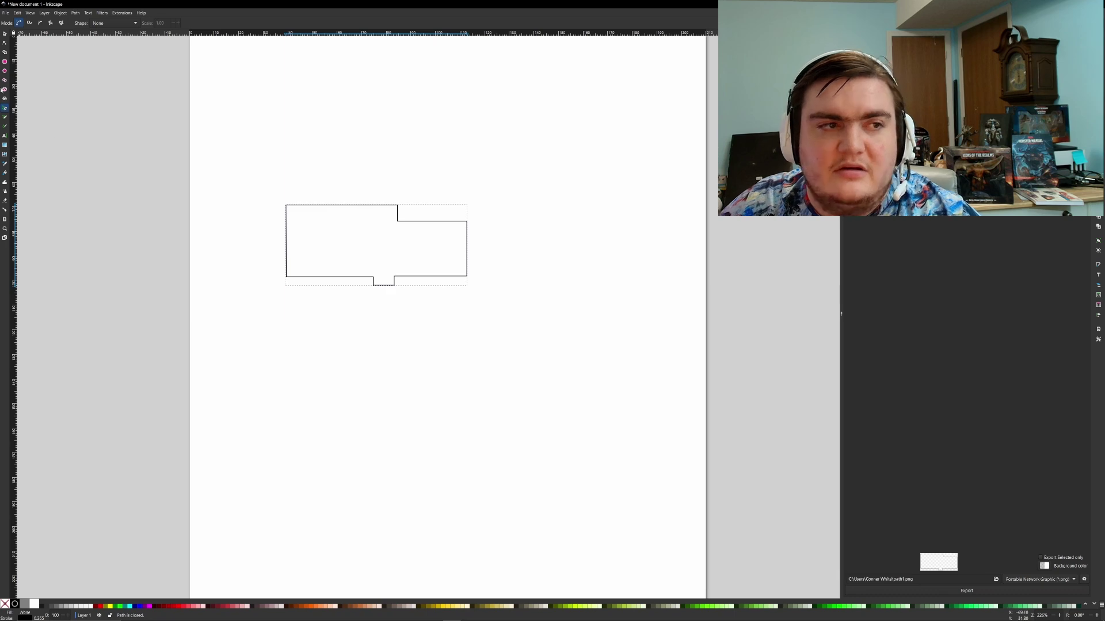
click(5, 34)
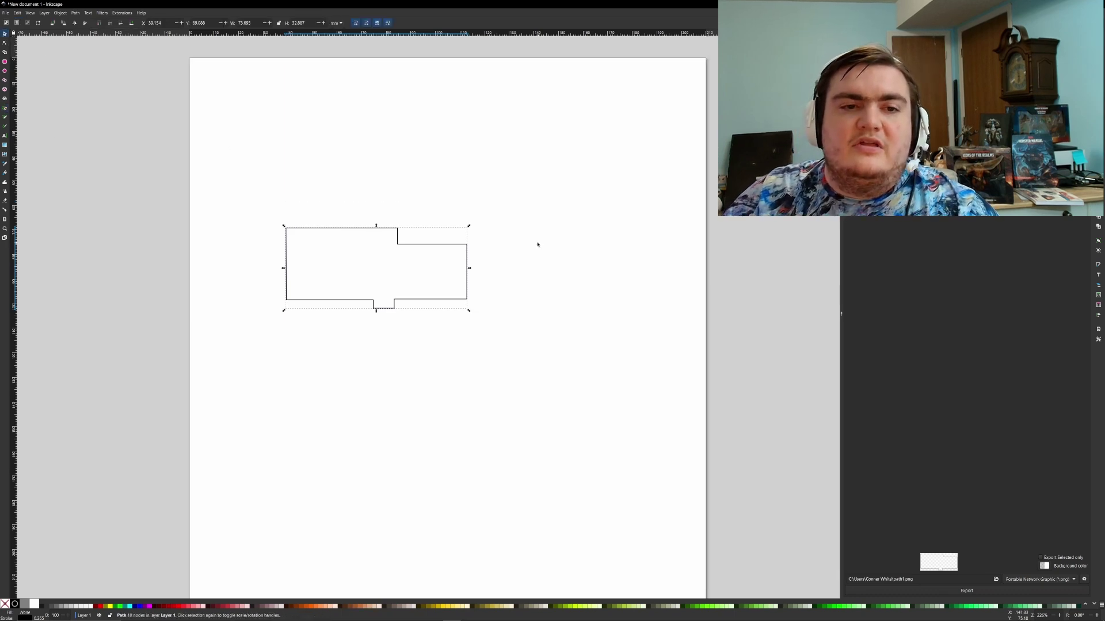
Step: Draw a vertical wall about 10 mm long rising from the lower wall, left of the entrance bump
scroll(538, 242, up, 2)
ctrl+scroll(407, 299, up, 4)
ctrl+scroll(516, 213, down, 1)
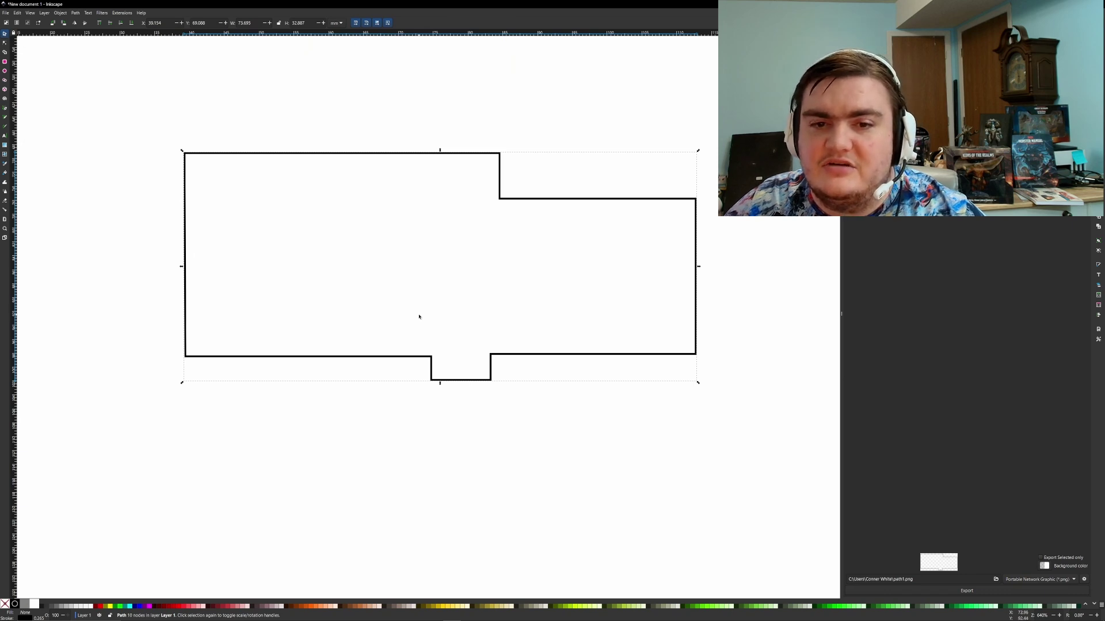
click(5, 109)
click(376, 357)
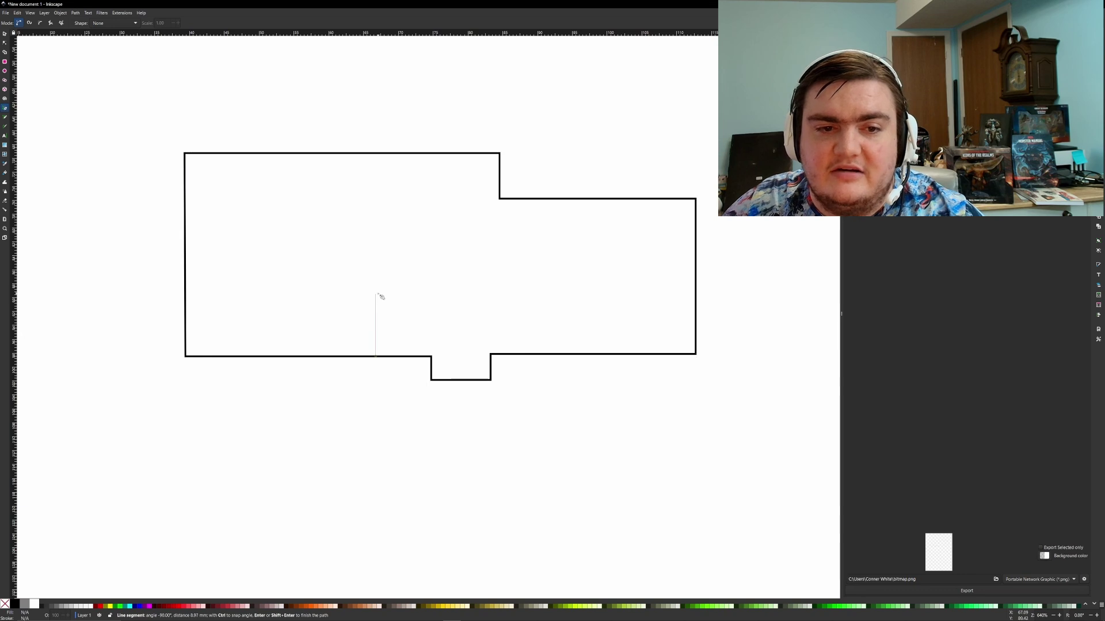
click(377, 288)
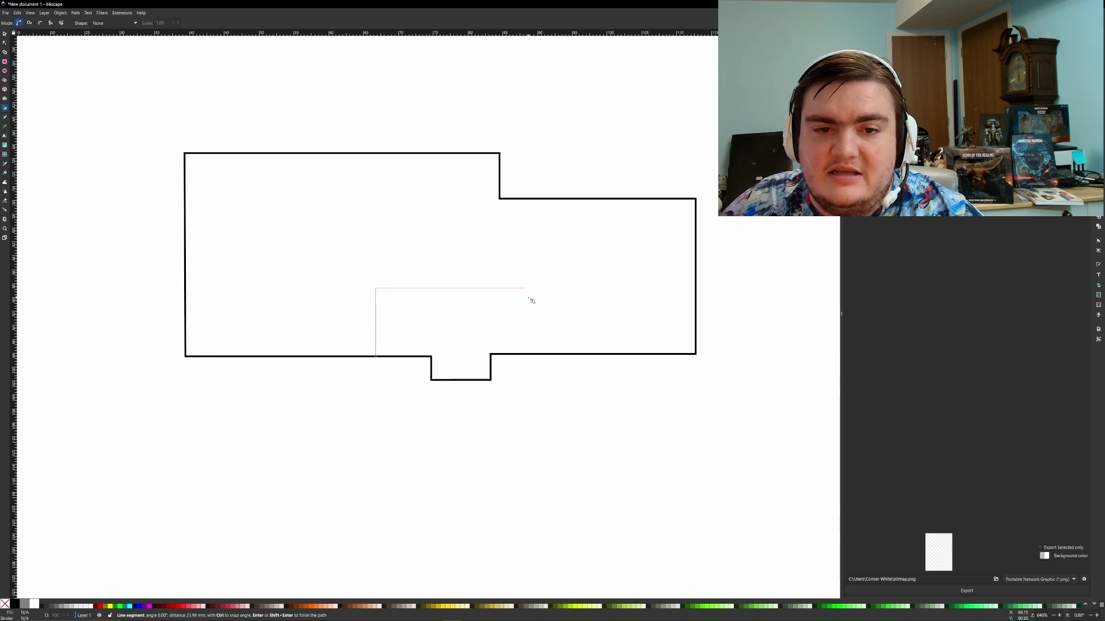
key(Return)
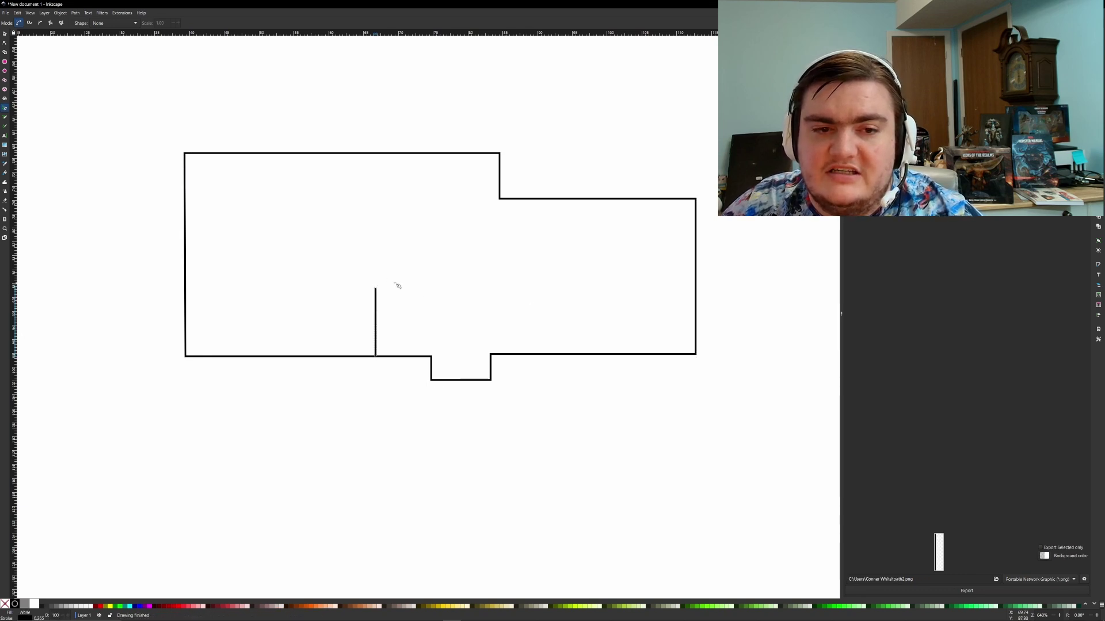
Step: Complete the entrance room from the short wall's upper end with a horizontal wall about 25 mm long and a right wall down to the lower wall
click(376, 290)
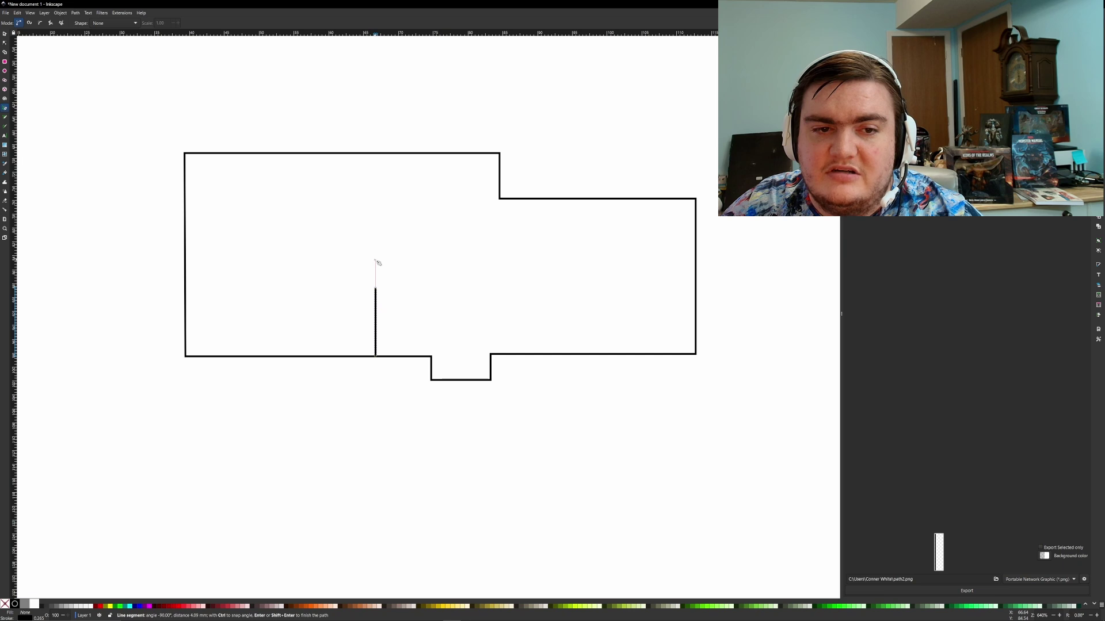
click(375, 257)
click(511, 260)
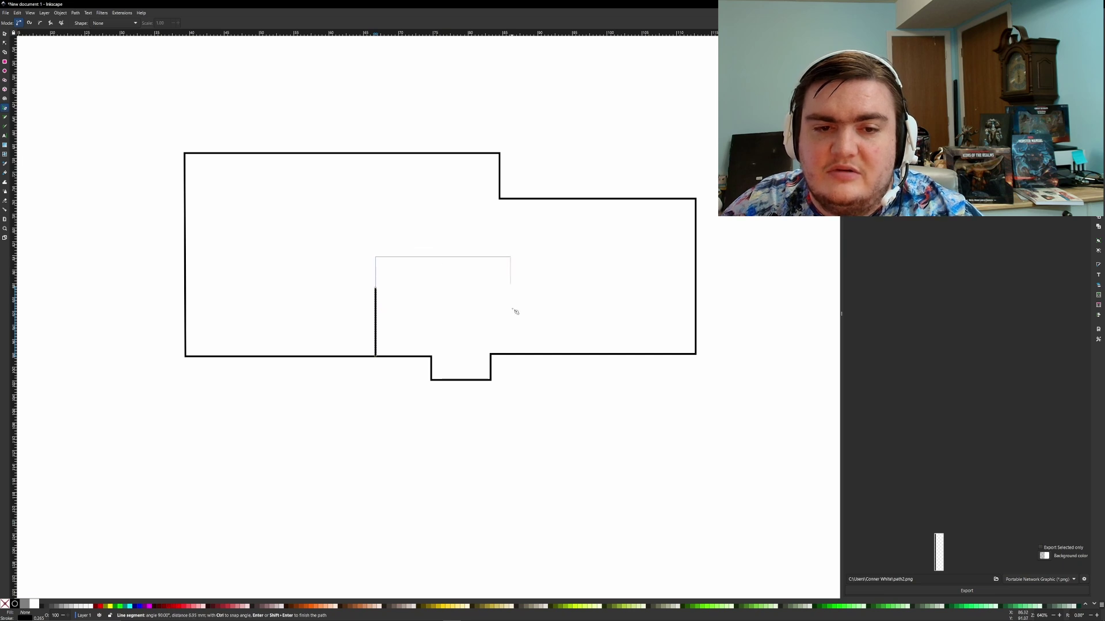
key(ctrl+z)
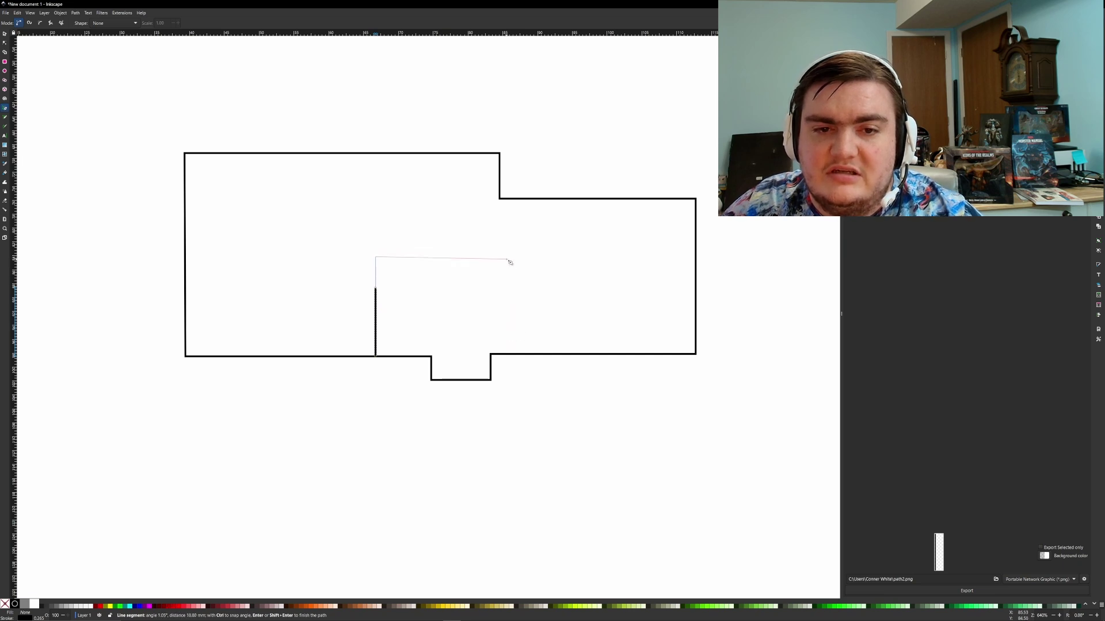
click(548, 258)
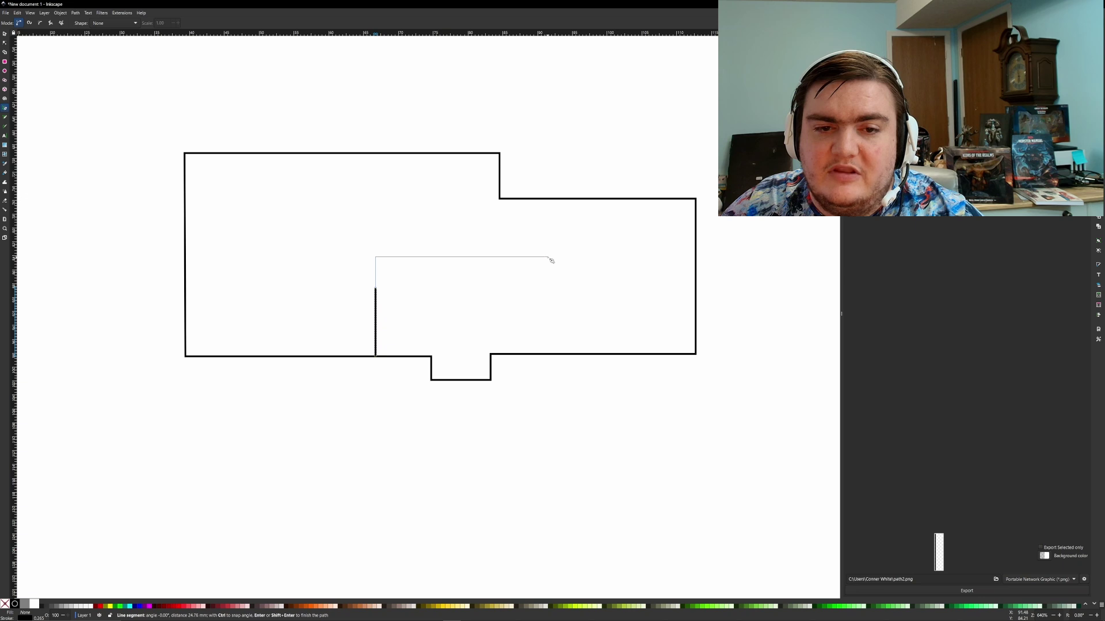
double_click(548, 355)
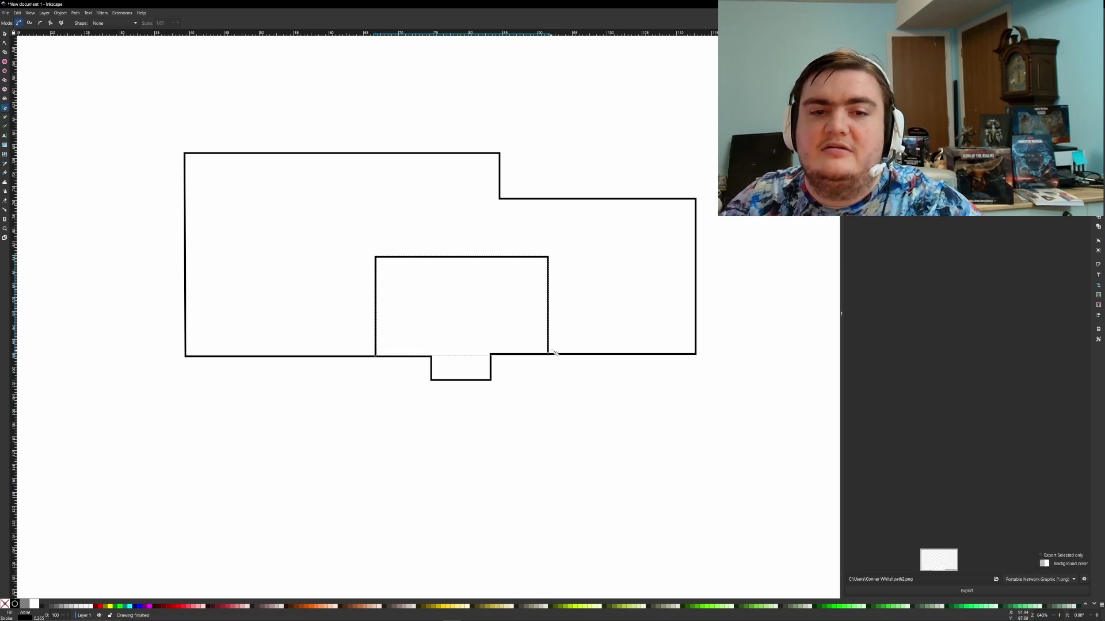
Step: Draw a closed shape about 22 by 10 mm inside the entrance room, with two narrow notches cut down from its upper edge
click(500, 309)
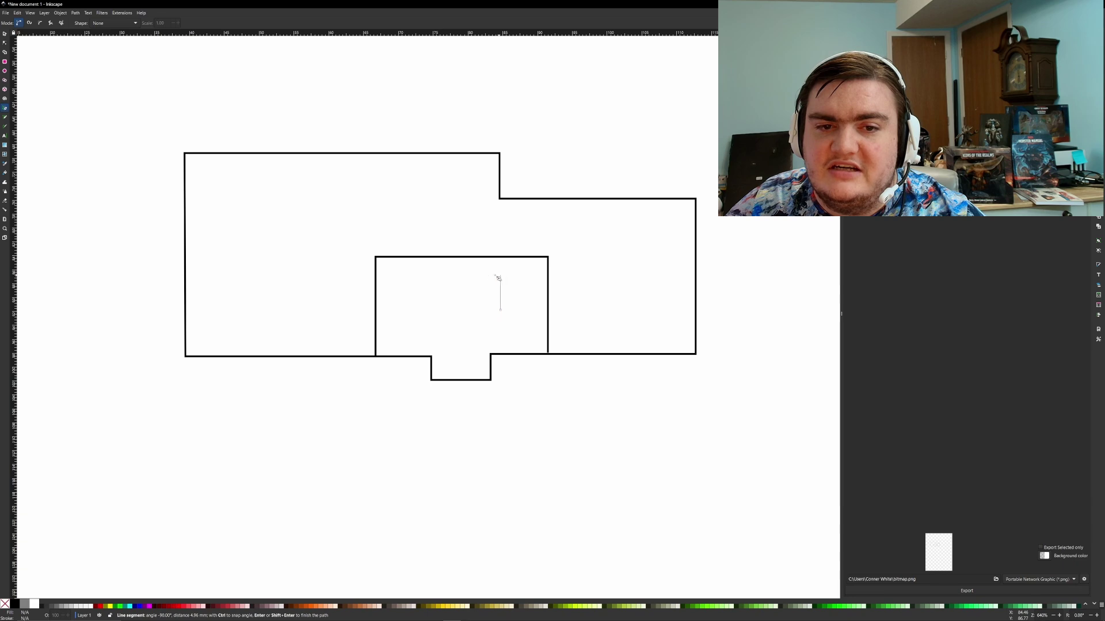
click(500, 276)
click(428, 276)
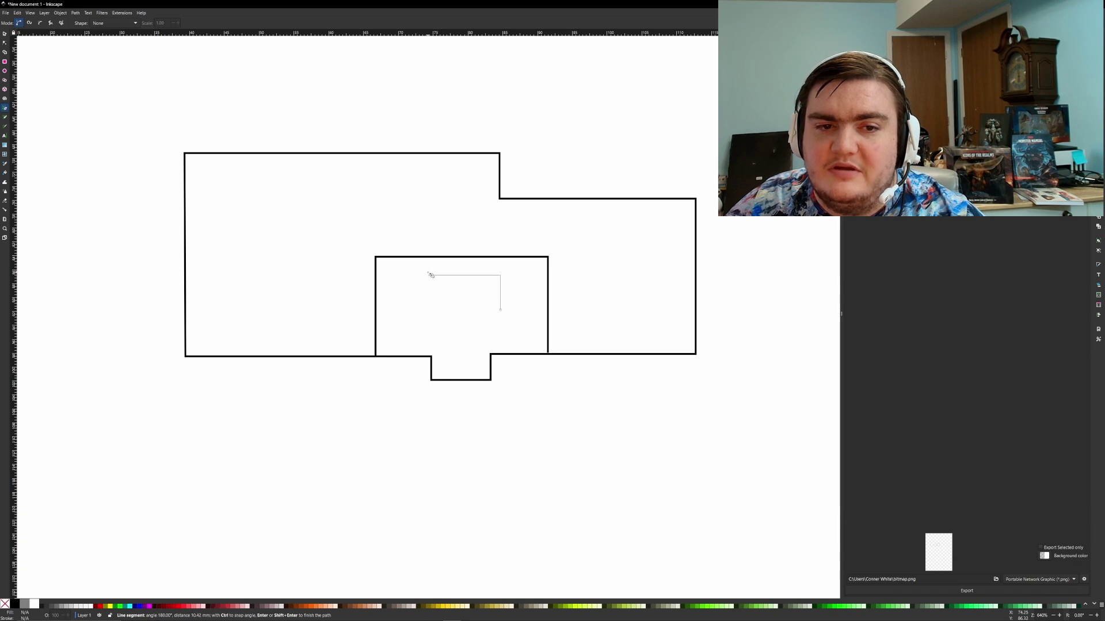
click(431, 309)
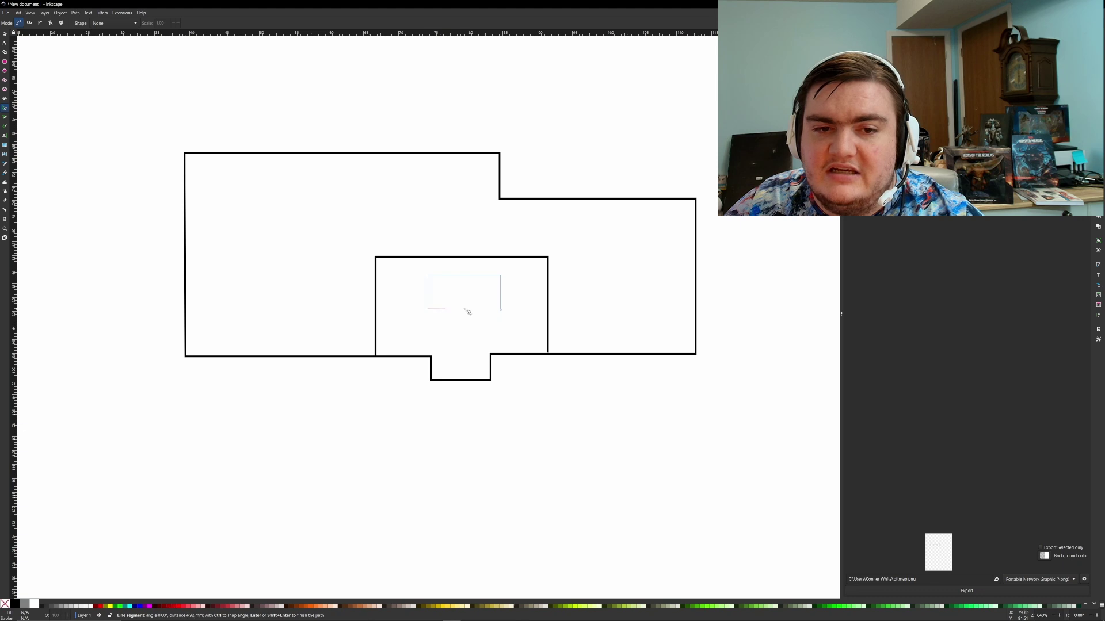
click(416, 309)
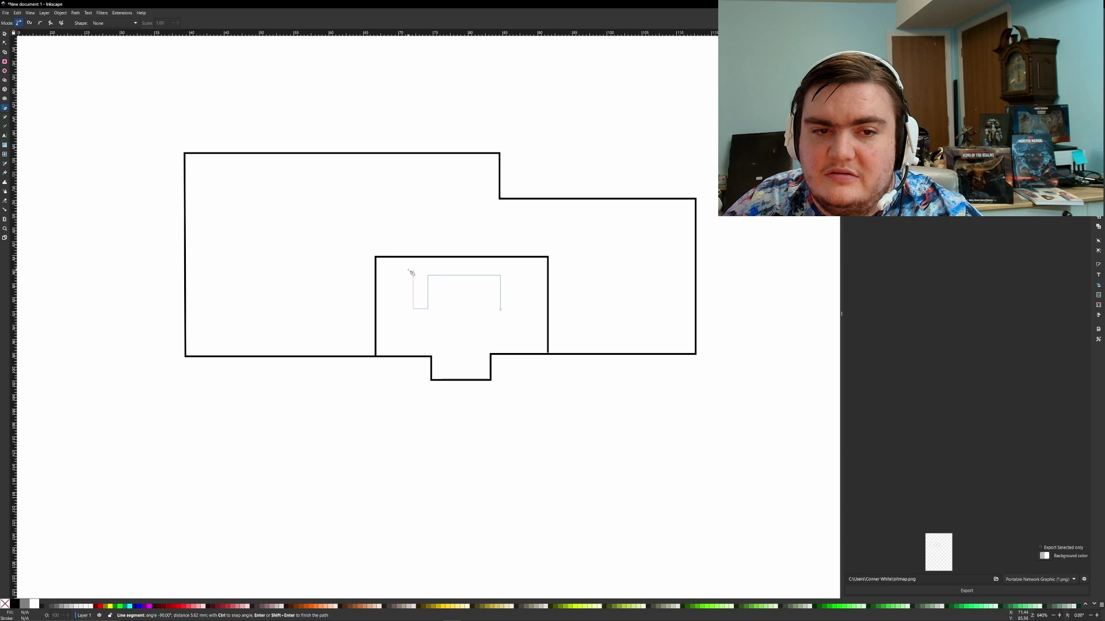
click(412, 271)
click(387, 271)
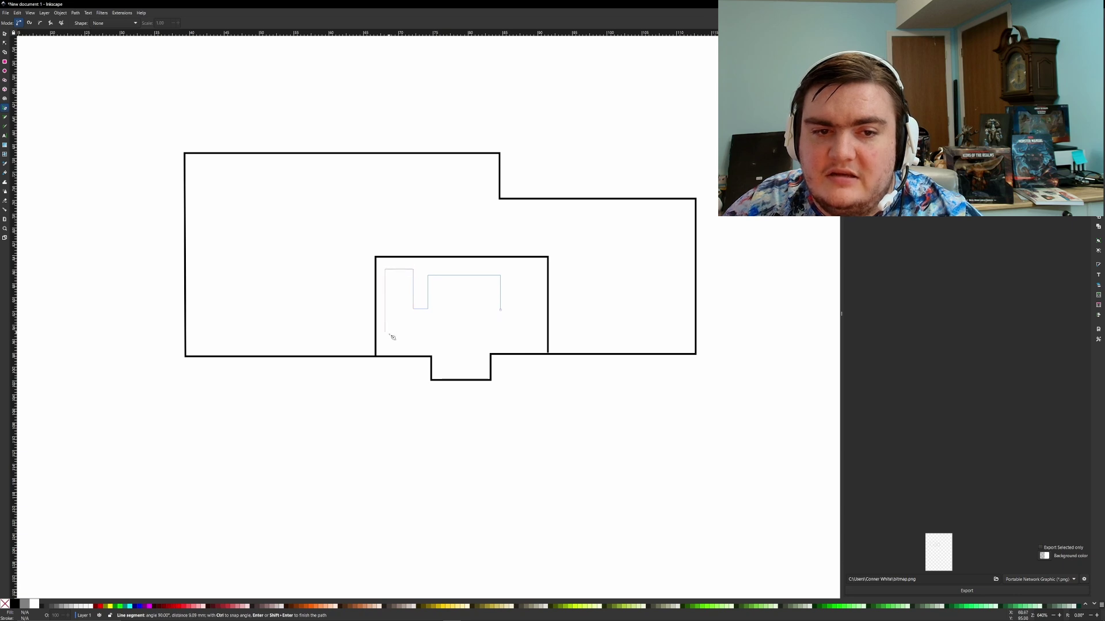
click(386, 339)
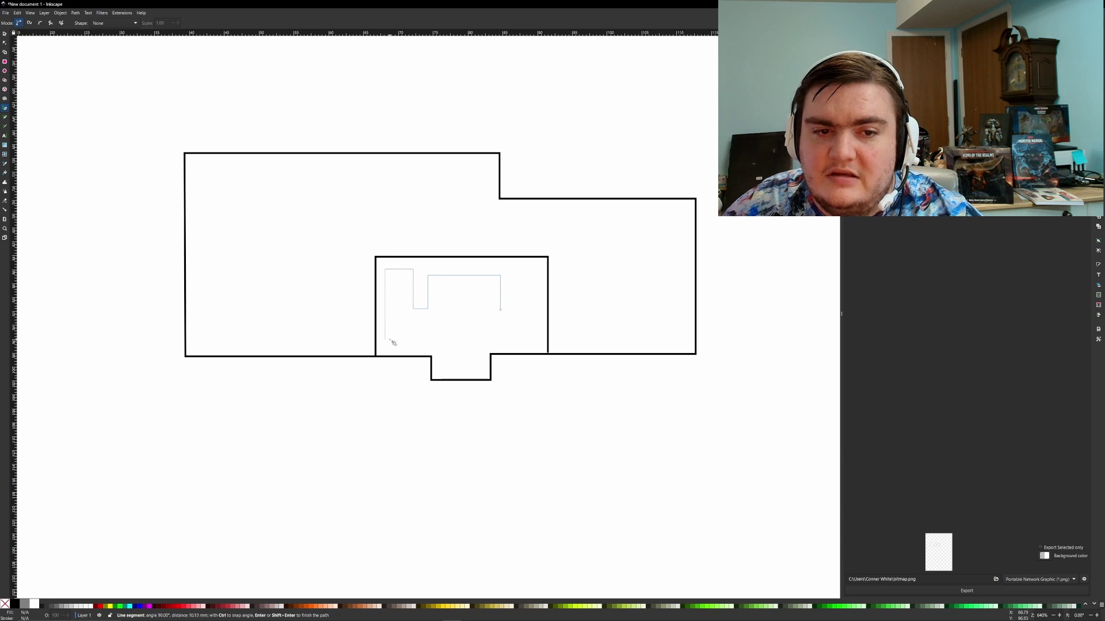
click(536, 339)
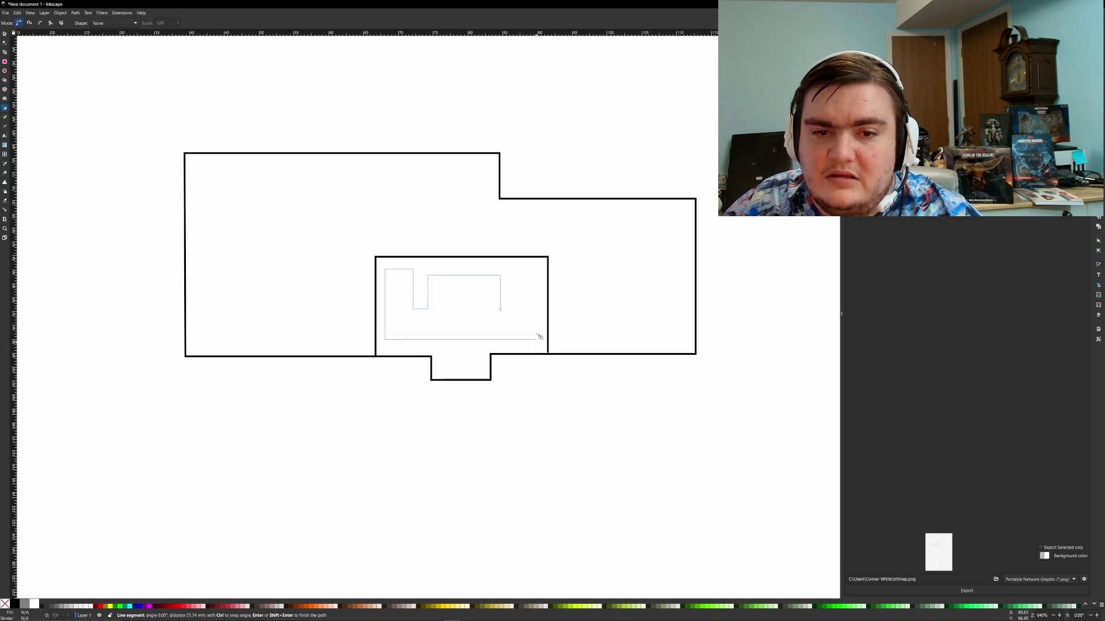
click(535, 277)
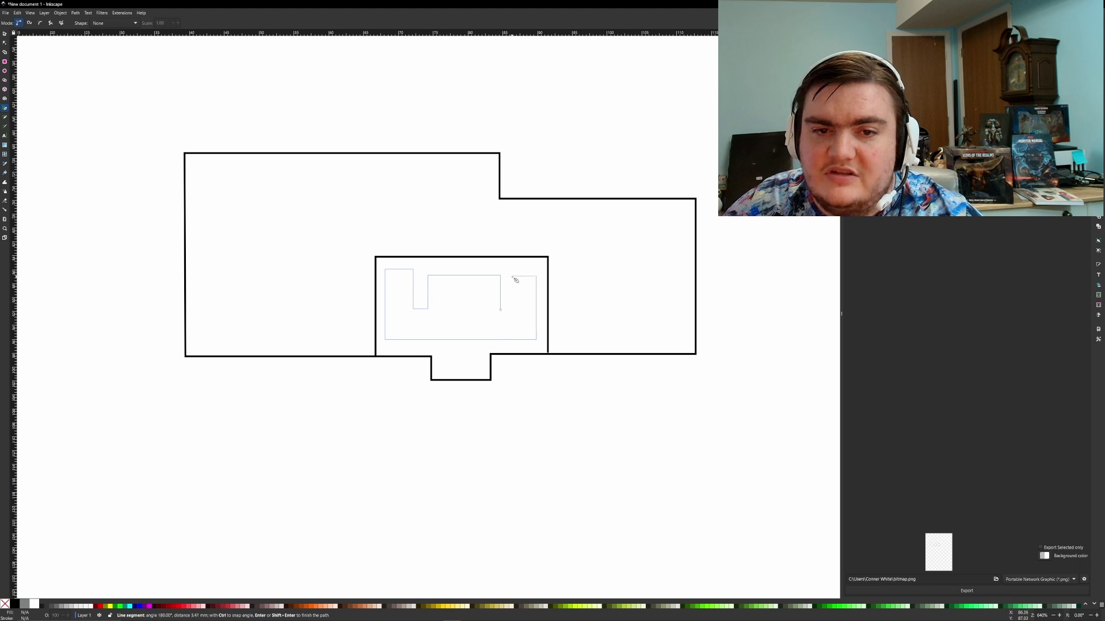
click(512, 277)
click(512, 311)
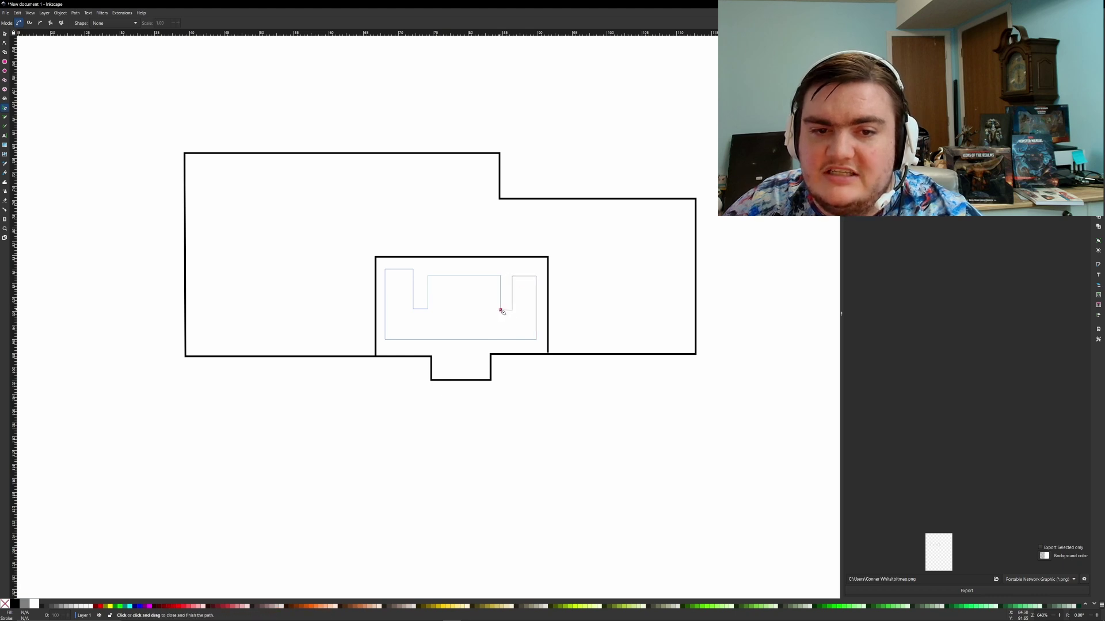
click(500, 310)
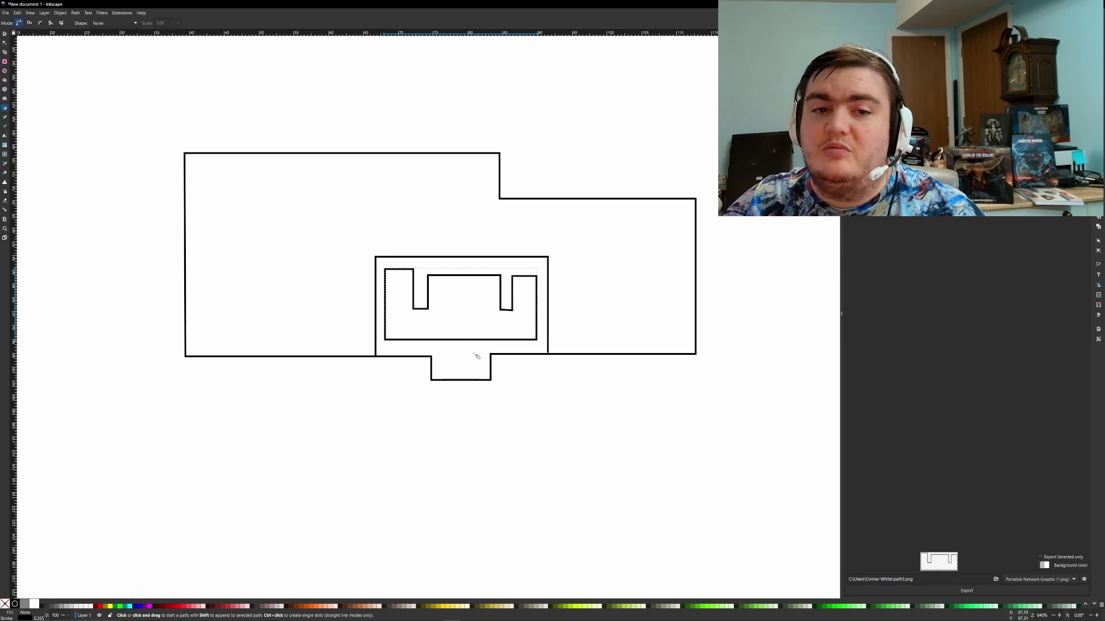
Step: Draw a room in the mansion's lower left corner with a right wall about 9 mm high and an upper wall reaching the outer left wall
middle_drag(325, 282, 412, 287)
key(s)
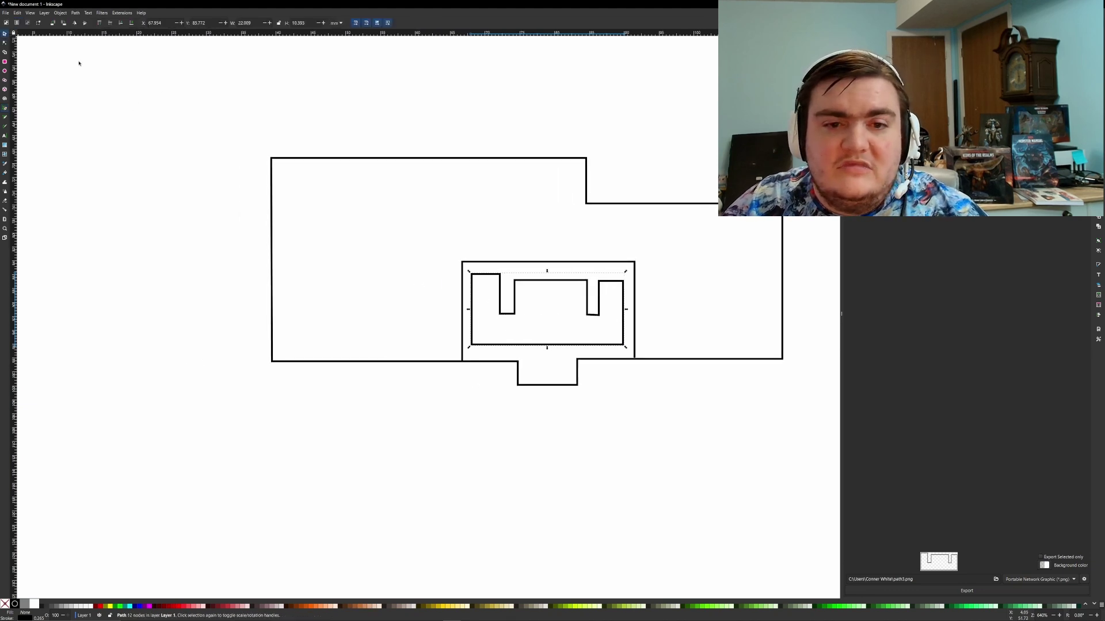
click(6, 108)
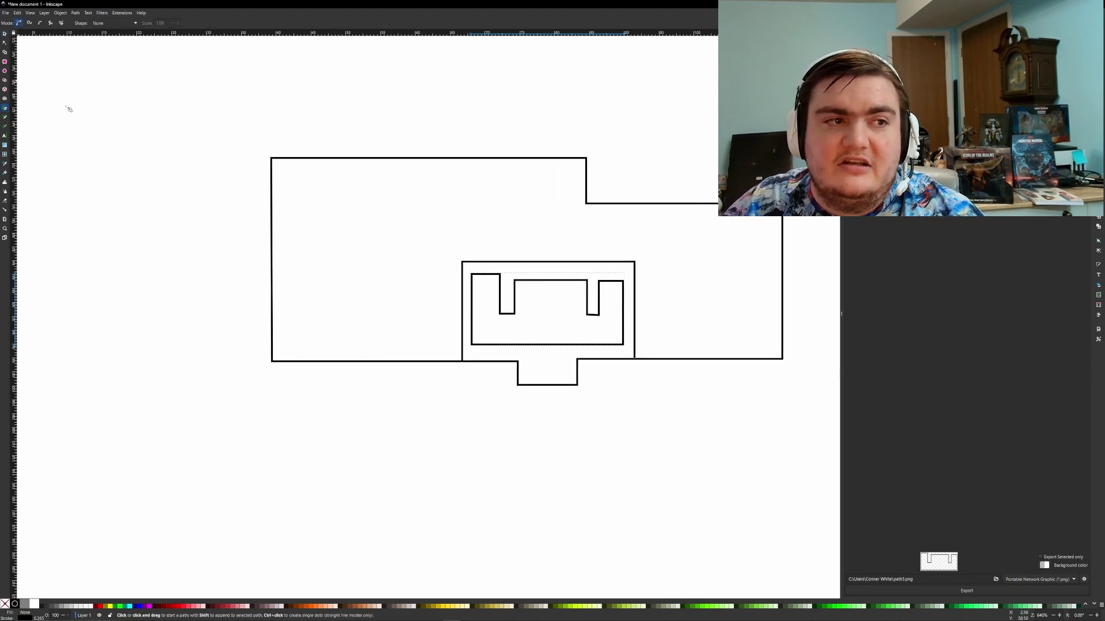
click(437, 361)
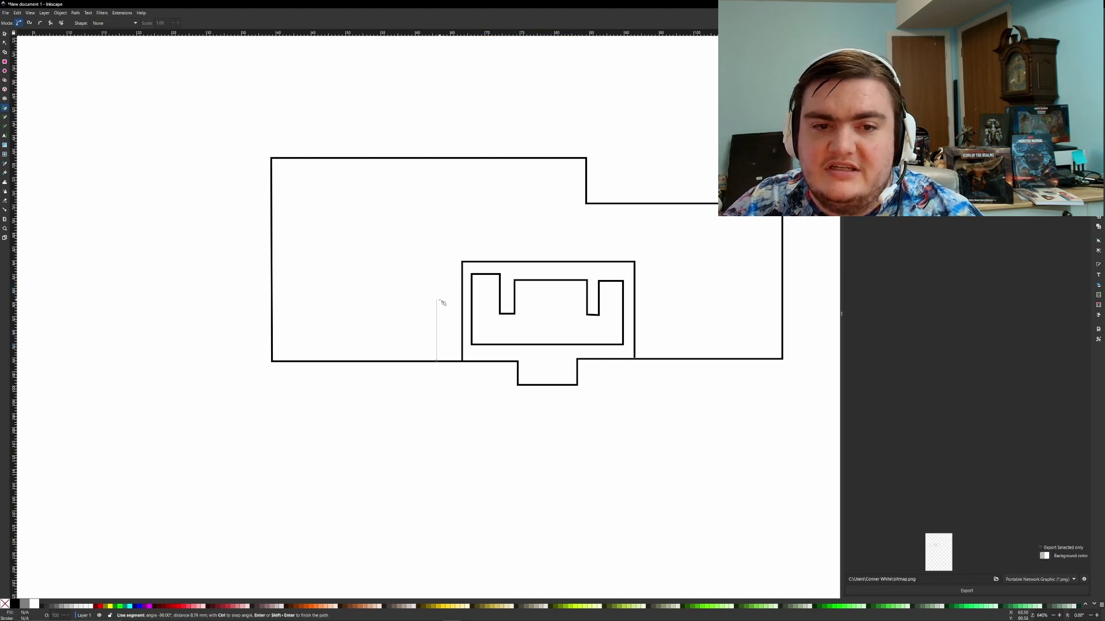
click(437, 300)
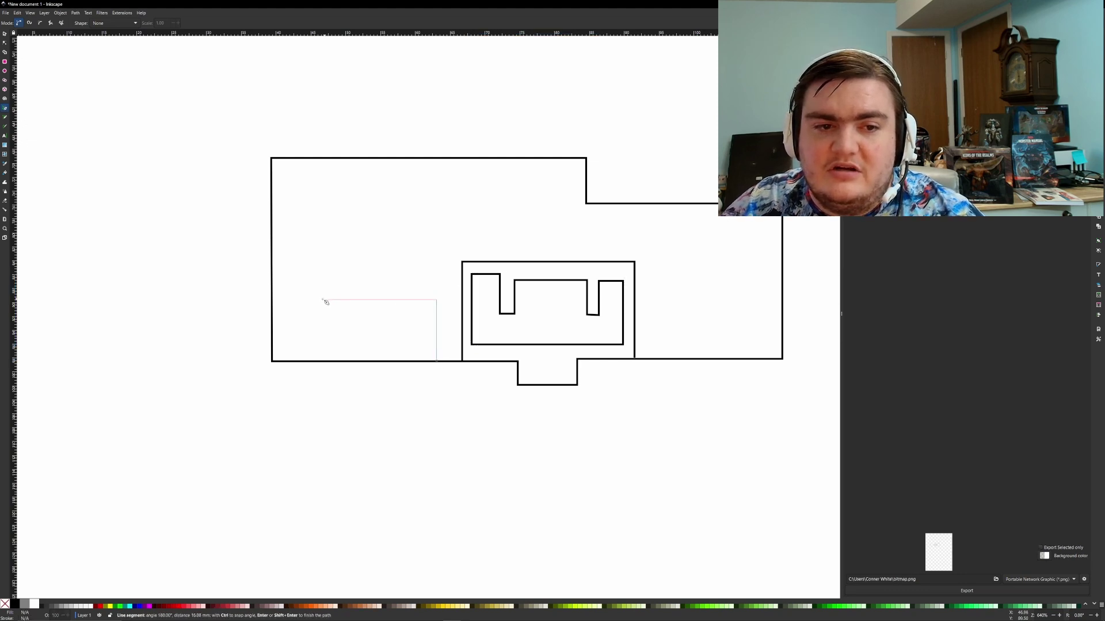
click(273, 299)
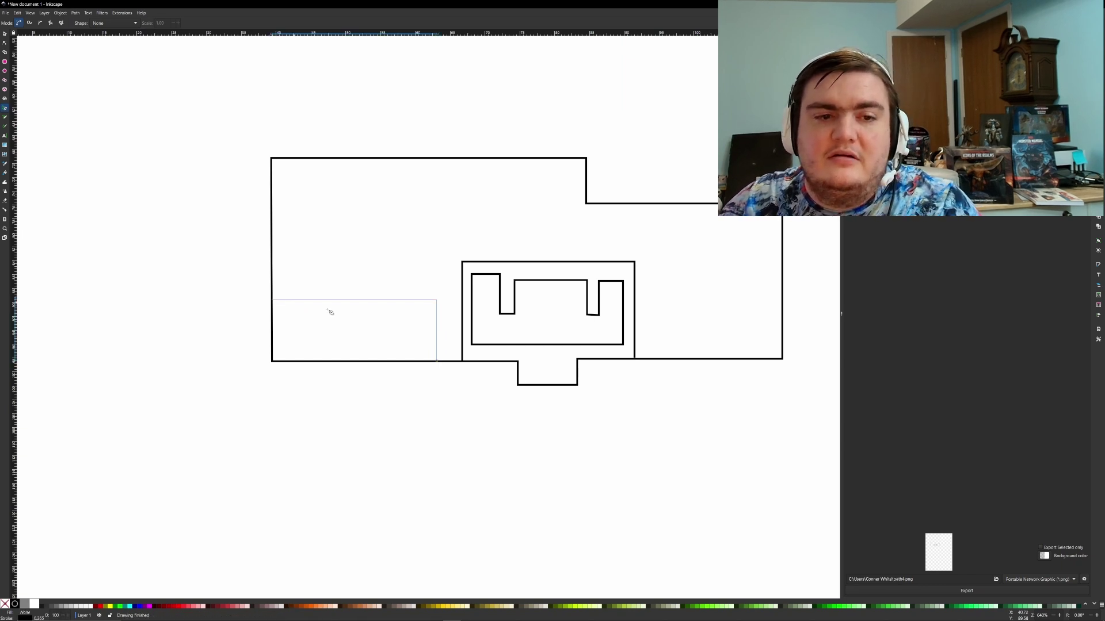
key(Return)
Step: Divide the lower left room into two with a vertical wall about 9 mm long near its middle
click(357, 300)
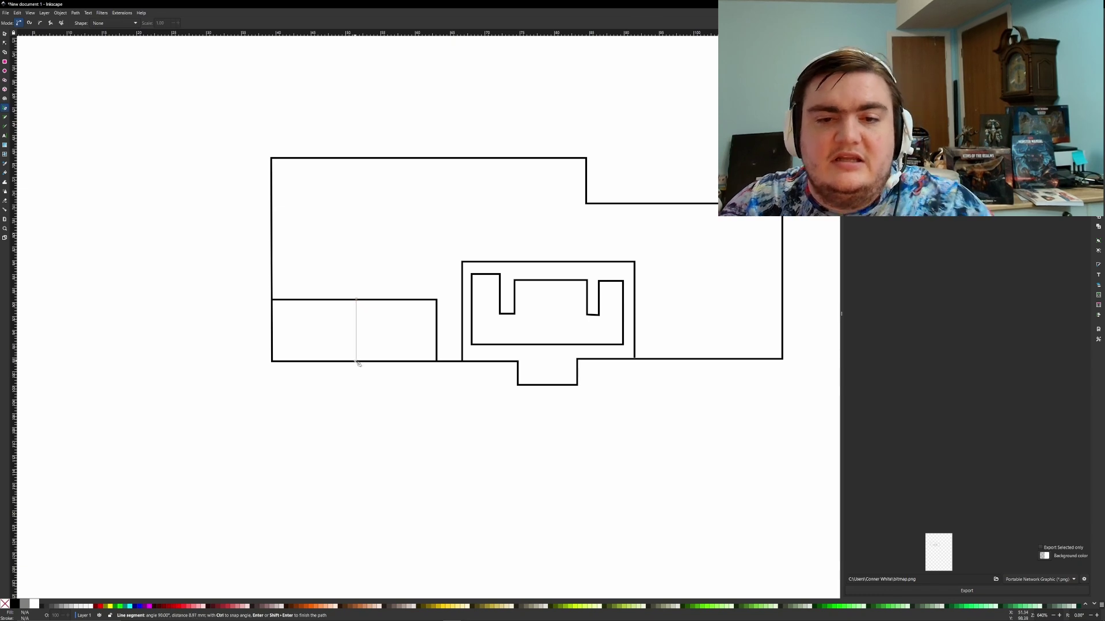
click(357, 361)
key(Return)
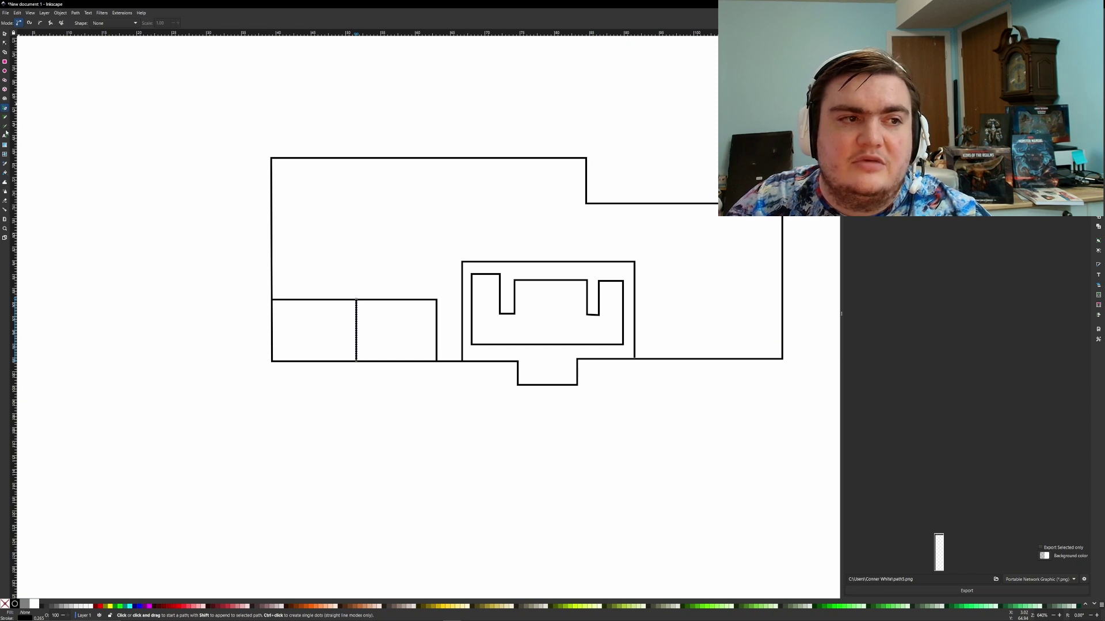
Step: Label the two lower left rooms with the letters K in the left one and D in the right one, each roughly centered
key(t)
drag(365, 316, 418, 343)
text(D)
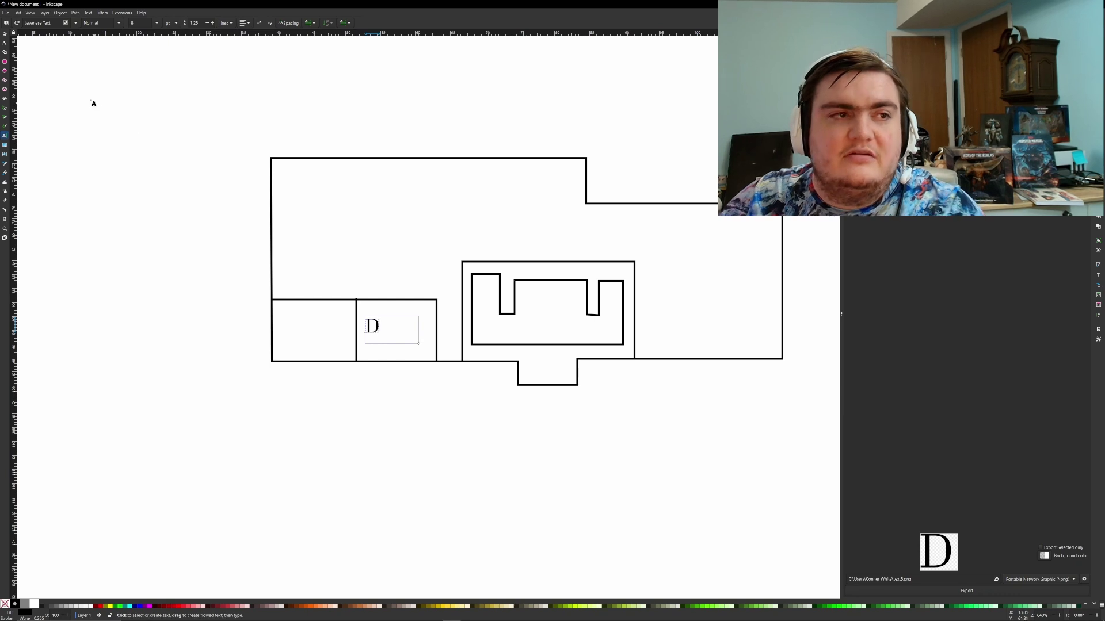
drag(232, 378, 299, 426)
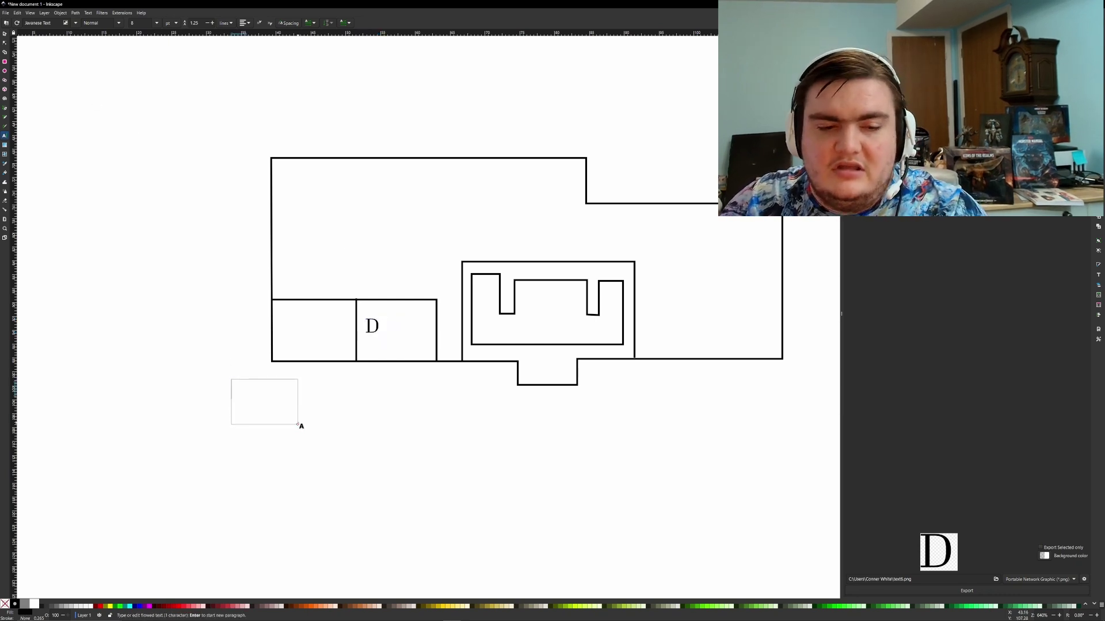
text(K)
click(4, 35)
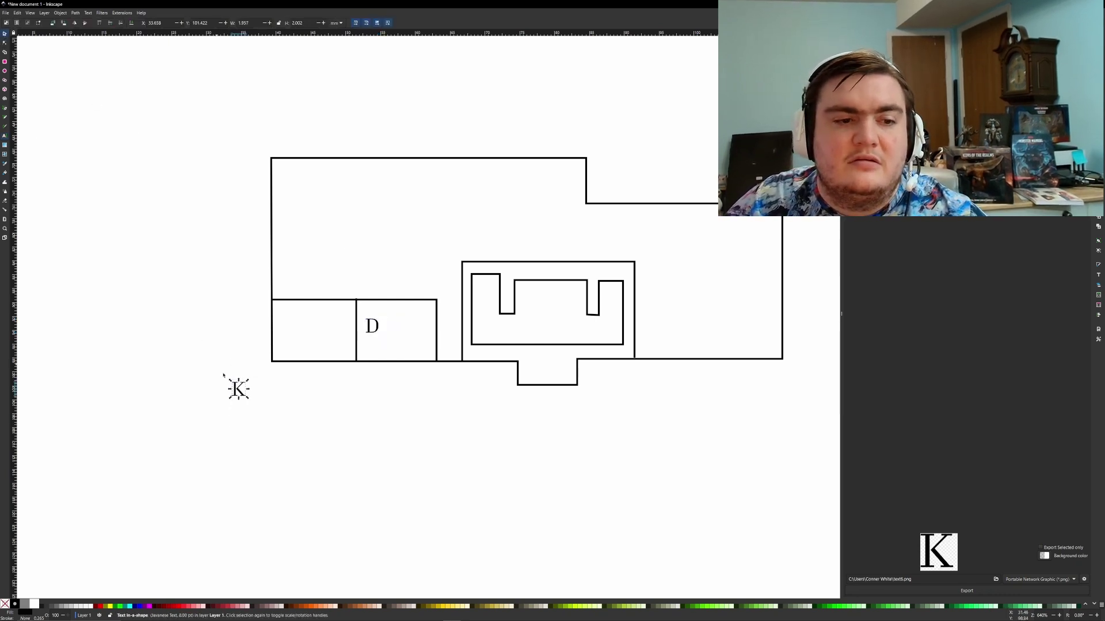
drag(240, 390, 400, 328)
click(395, 424)
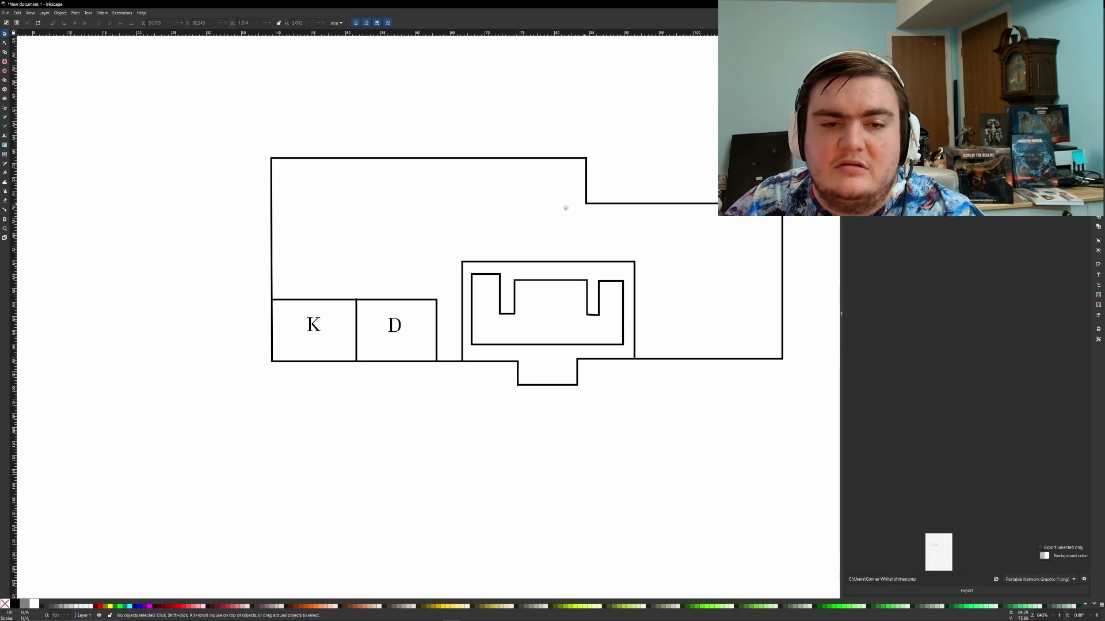
Step: Copy the mansion's outer outline, the entrance room walls and the notched inner shape, and paste them as a second floor plan
middle_drag(569, 208, 460, 240)
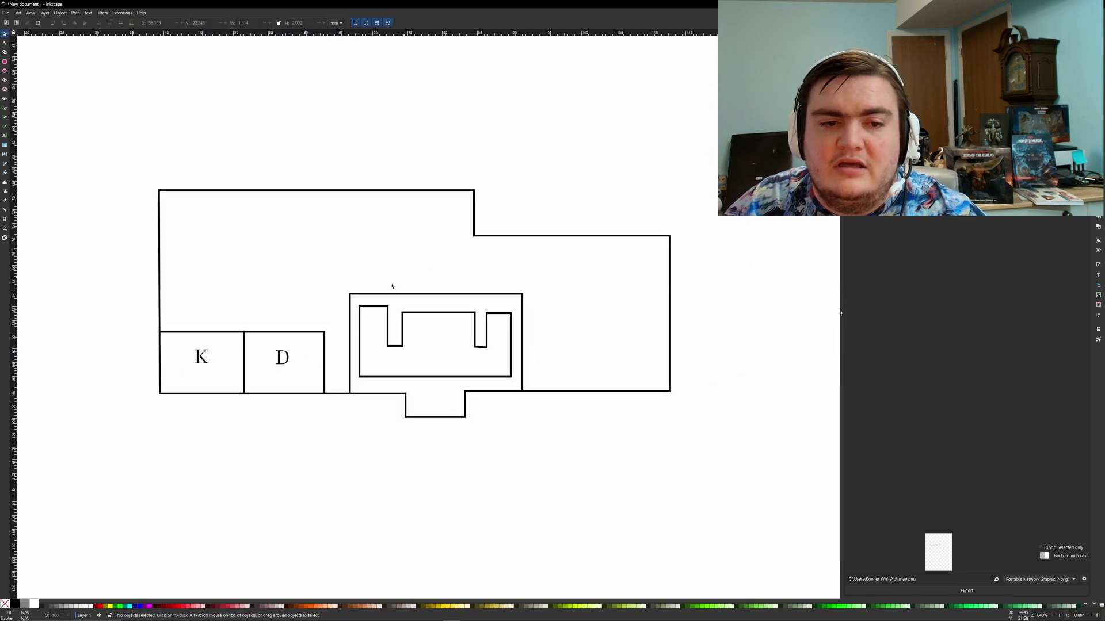
click(615, 391)
ctrl+scroll(617, 320, down, 4)
ctrl+scroll(673, 319, up, 3)
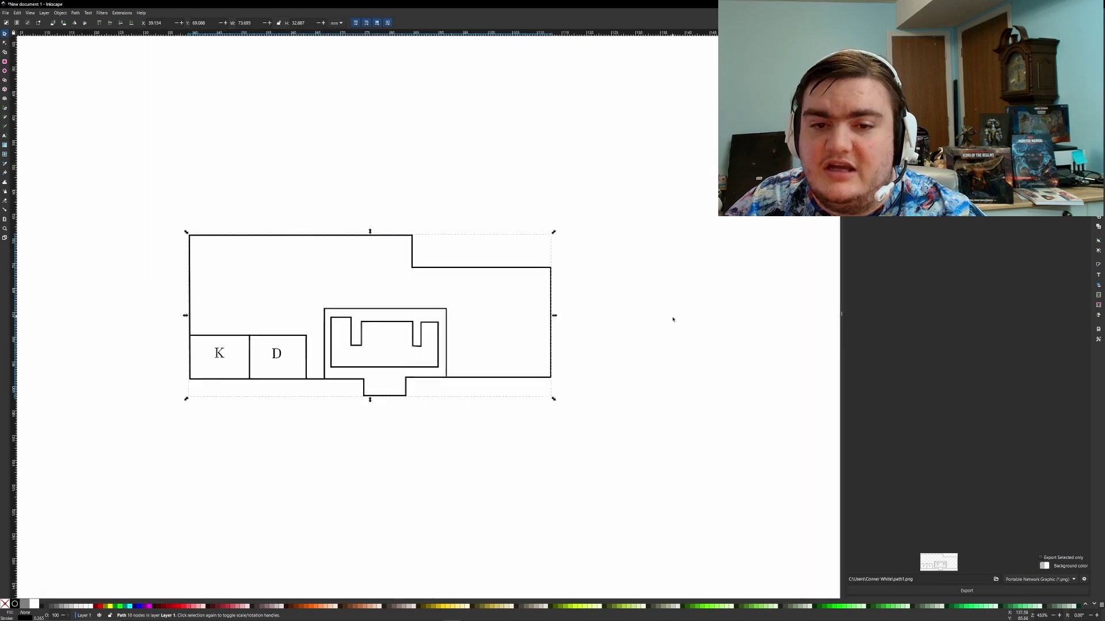
middle_drag(643, 365, 521, 225)
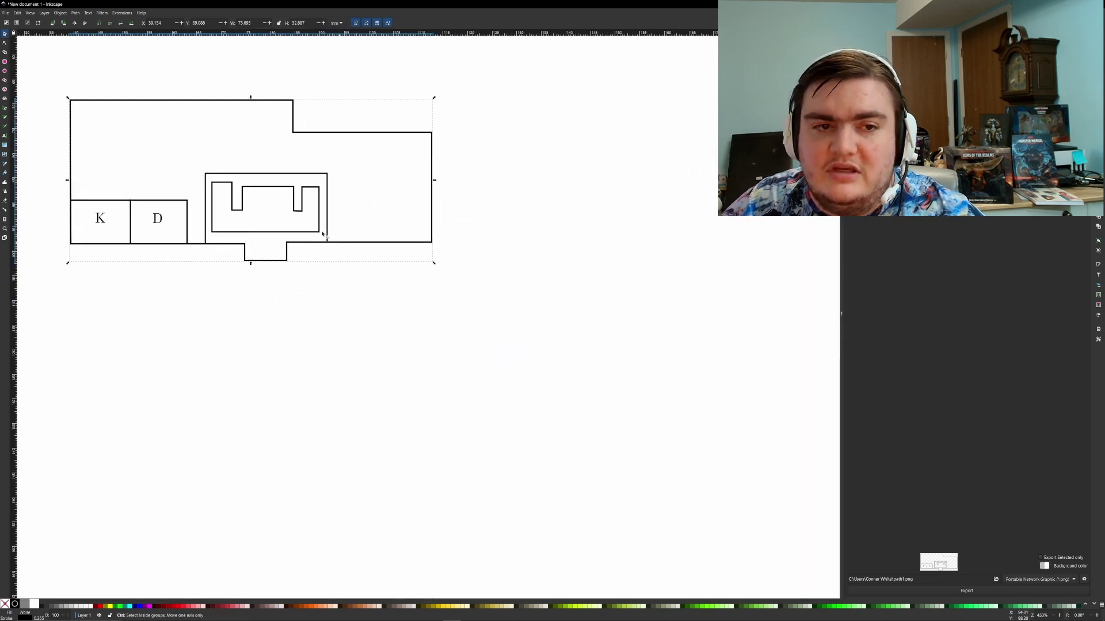
click(302, 210)
shift+click(328, 192)
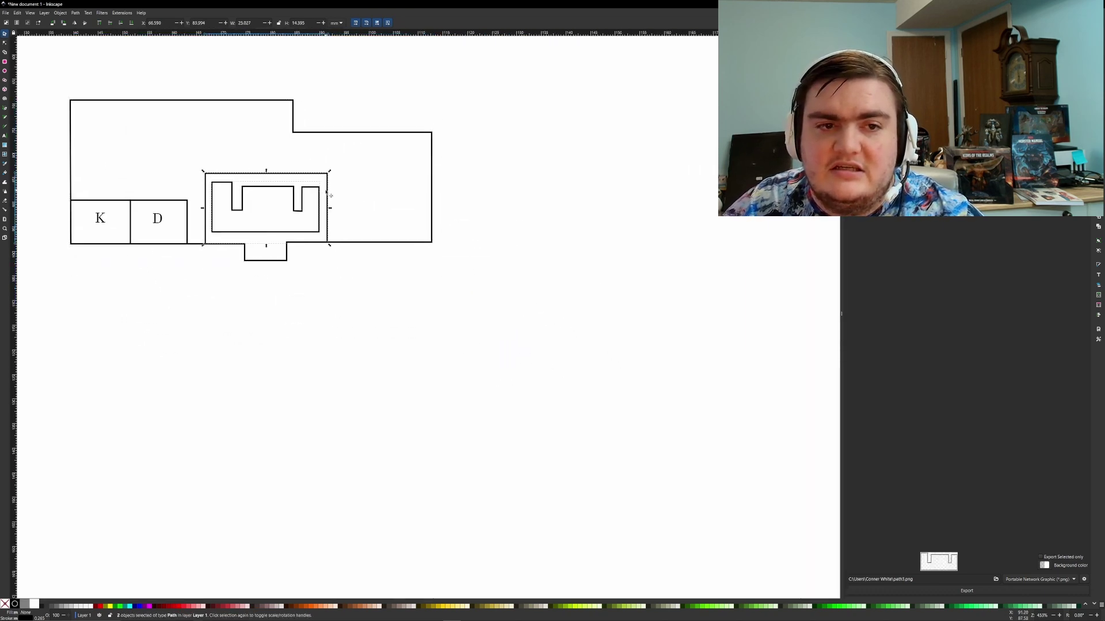
shift+click(369, 244)
key(ctrl+c)
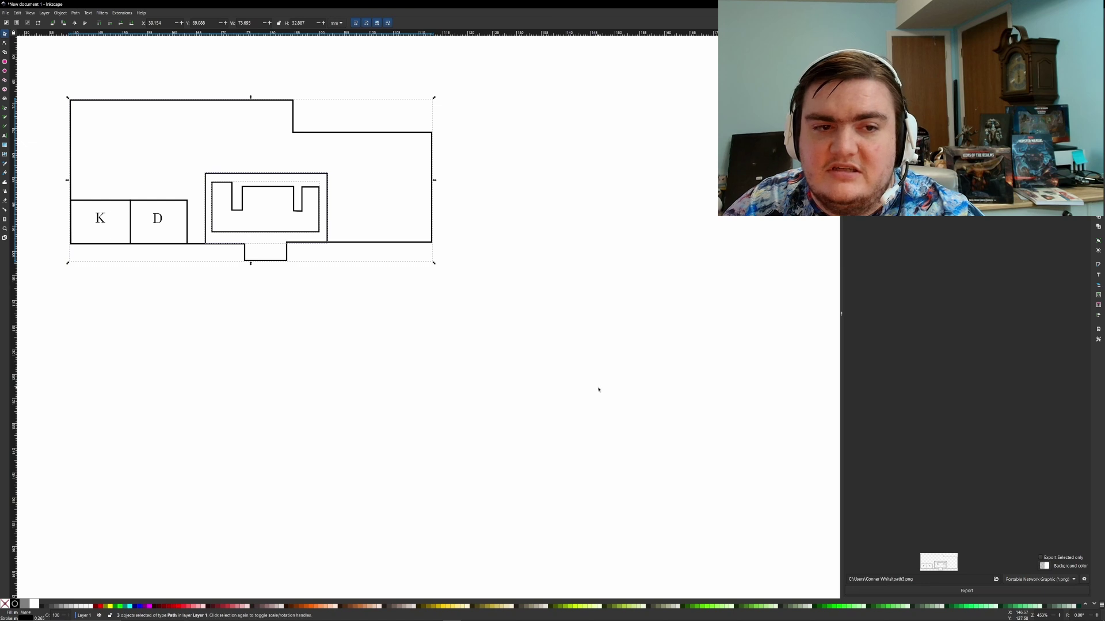
key(ctrl+v)
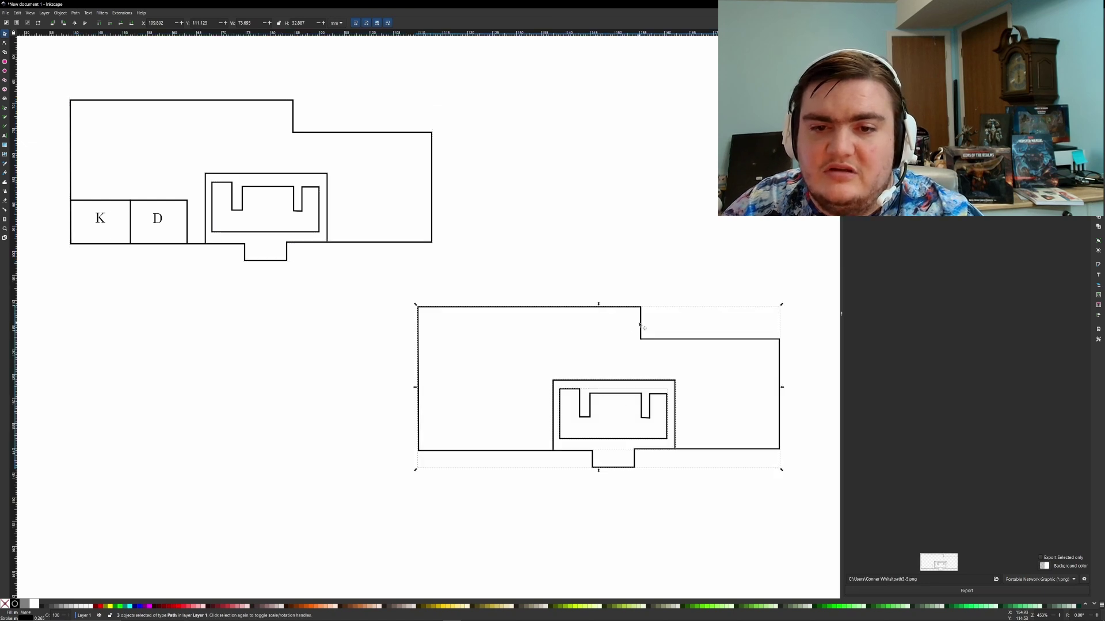
Step: Move the pasted plan to the right of the original, level with it and with a gap between them
drag(640, 326, 637, 117)
ctrl+drag(571, 184, 669, 184)
ctrl+scroll(569, 203, down, 3)
ctrl+scroll(536, 293, up, 2)
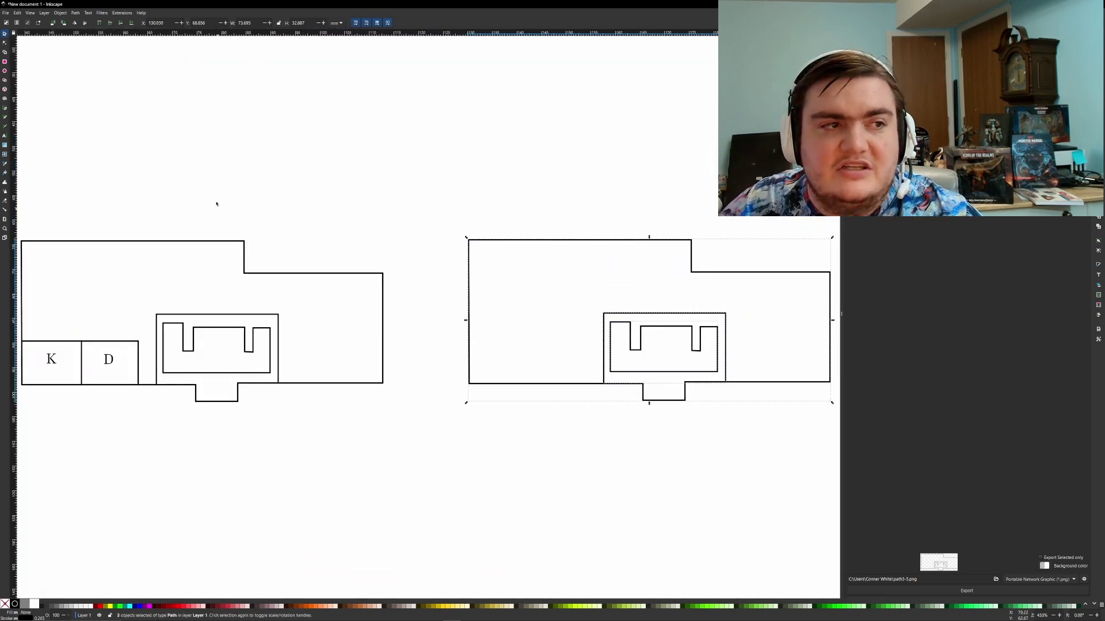
Step: Add the floor numbers 1 and 2 as text and place them just above the left and right plans respectively
ctrl+scroll(217, 205, down, 1)
click(5, 135)
drag(131, 181, 252, 221)
drag(428, 176, 490, 231)
text(2)
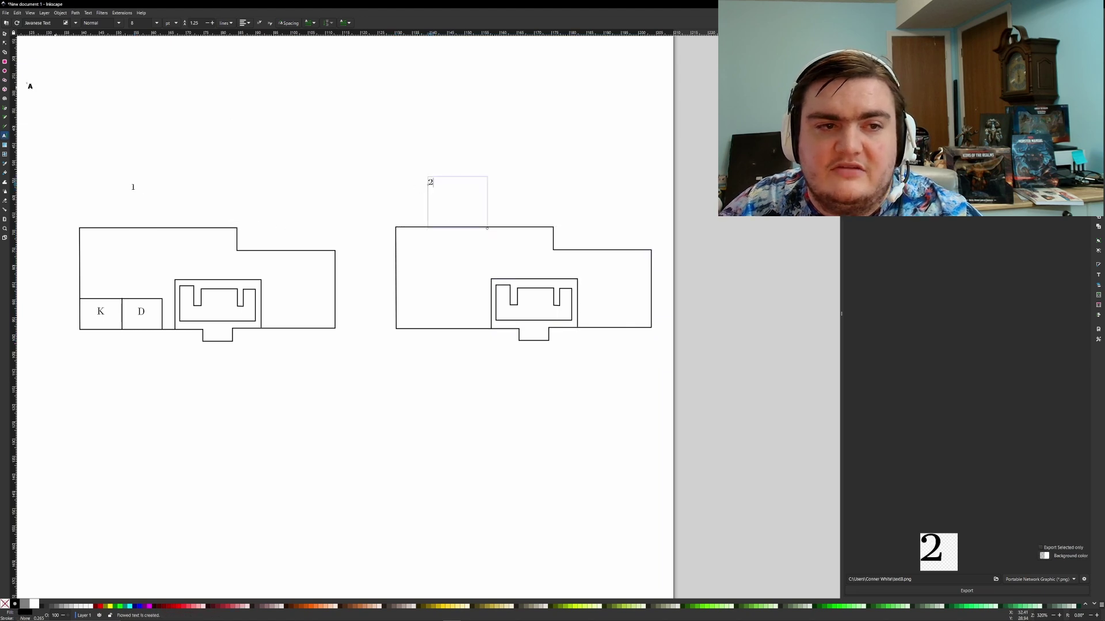
click(6, 34)
drag(430, 182, 524, 221)
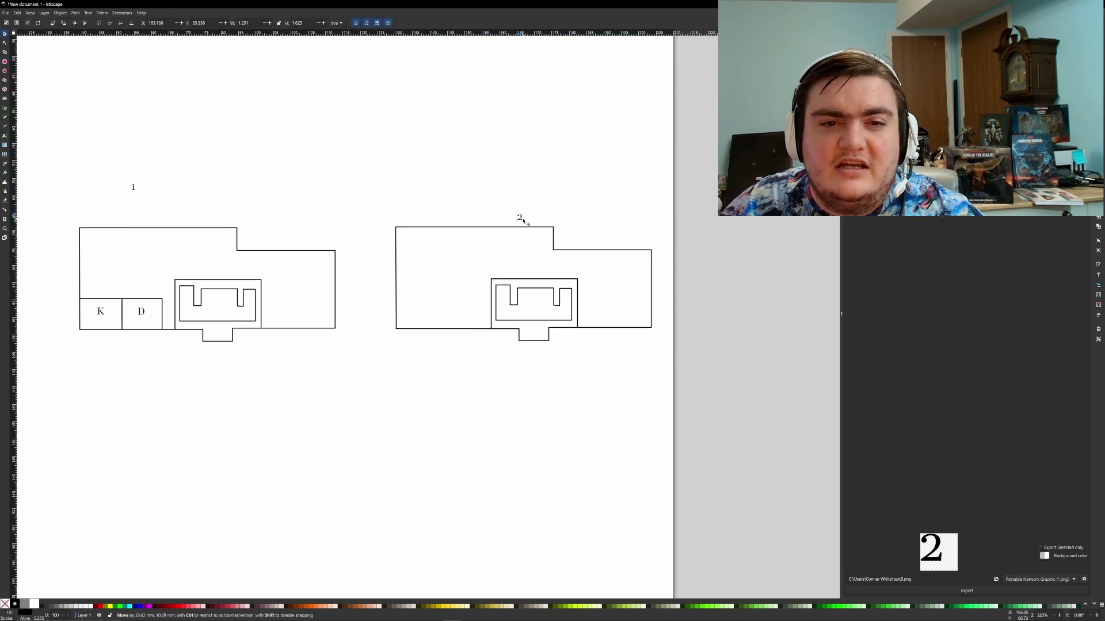
drag(133, 187, 187, 218)
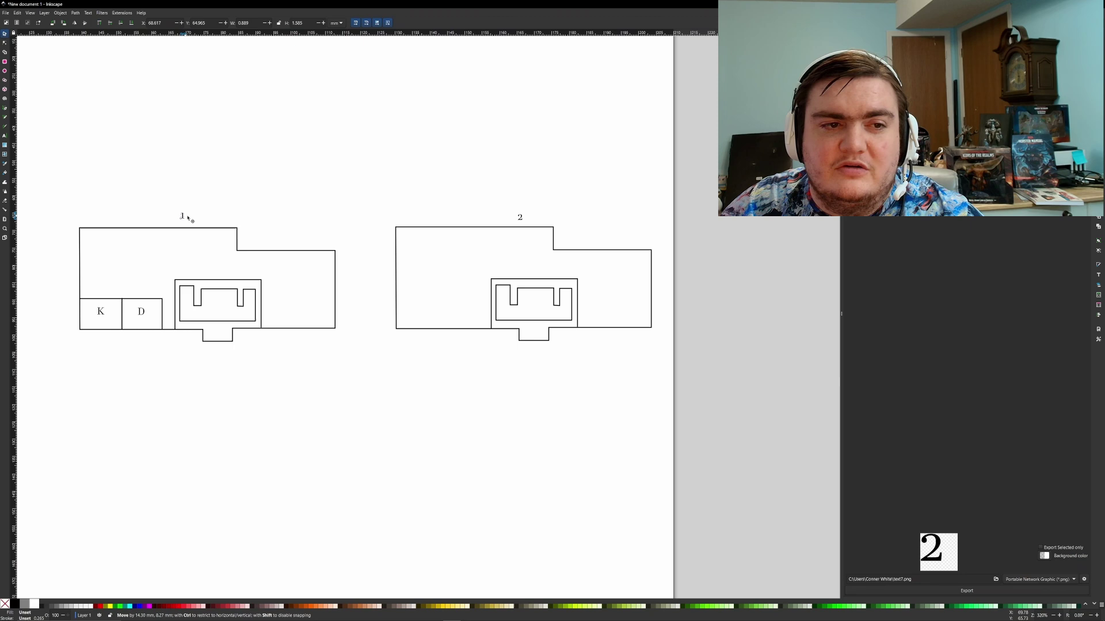
click(445, 176)
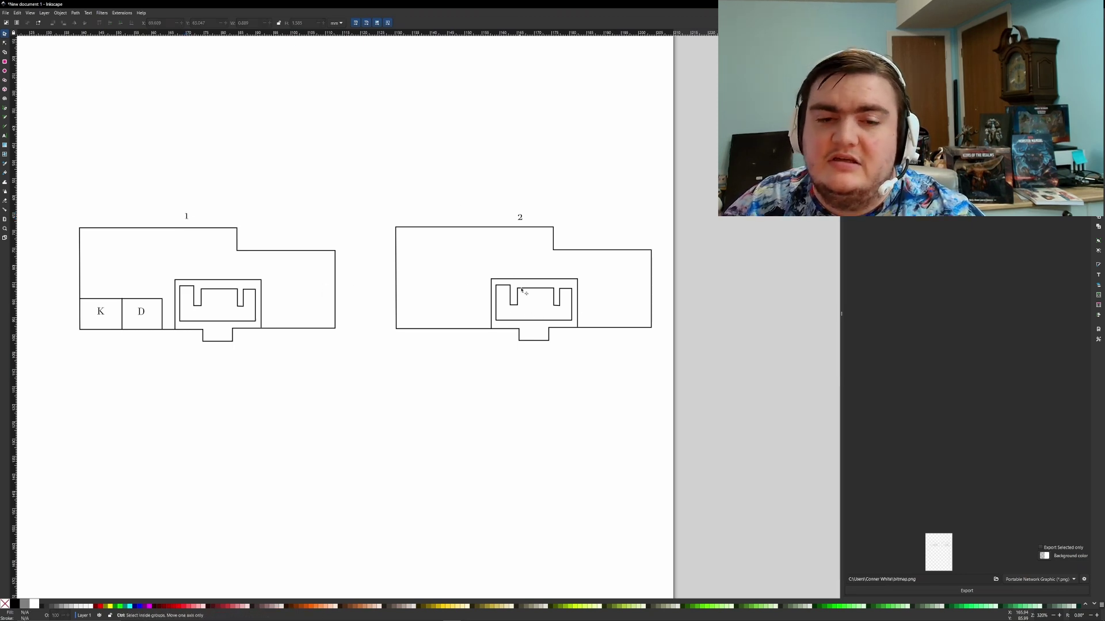
Step: Widen room D on the first floor plan by moving both corners of its right wall closer to the entrance room
ctrl+scroll(520, 294, up, 4)
ctrl+scroll(522, 291, down, 2)
ctrl+scroll(500, 272, down, 2)
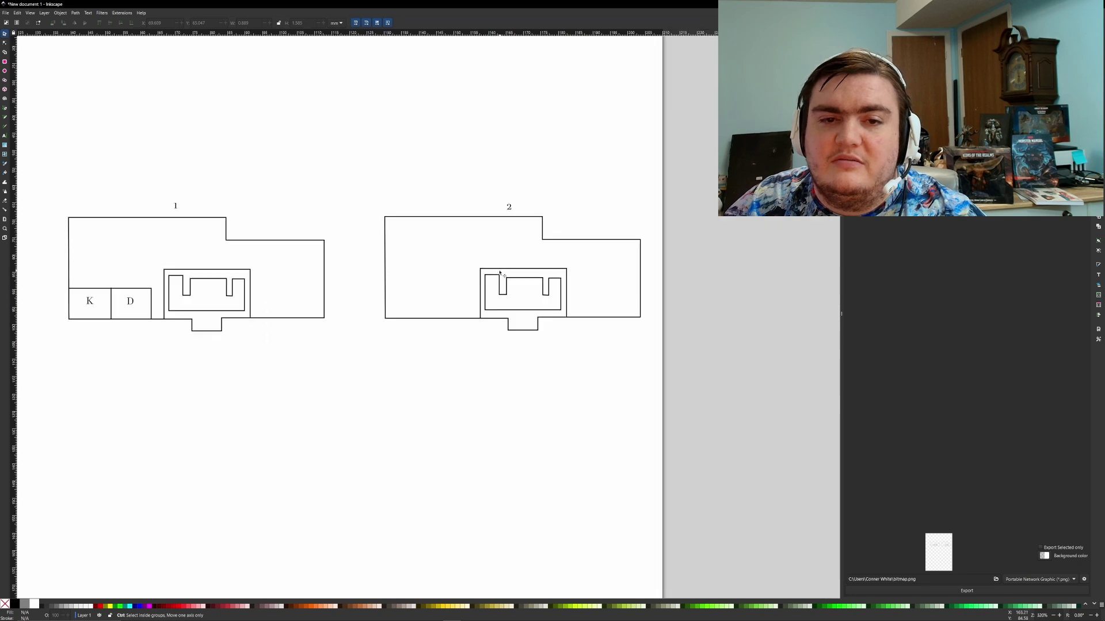
middle_drag(262, 254, 471, 242)
ctrl+scroll(364, 292, up, 4)
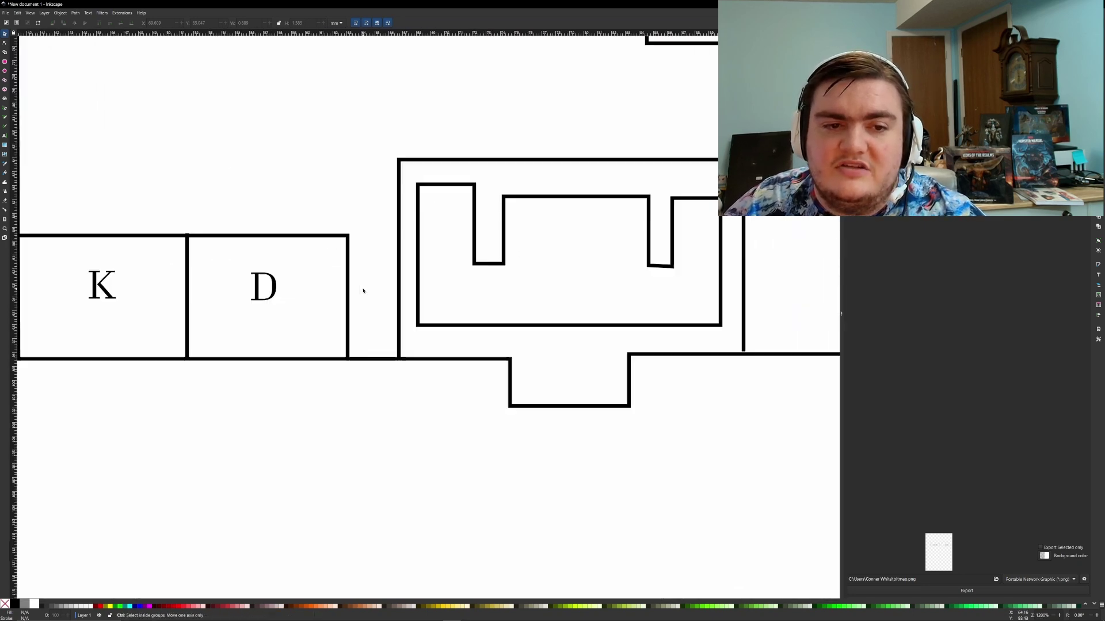
double_click(347, 299)
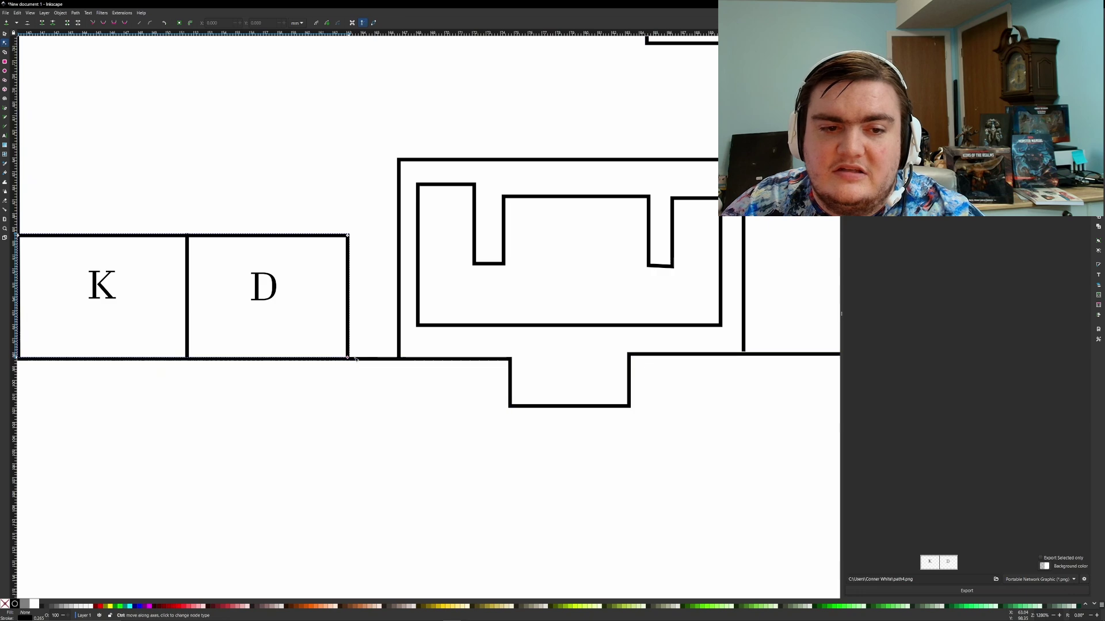
drag(348, 358, 378, 357)
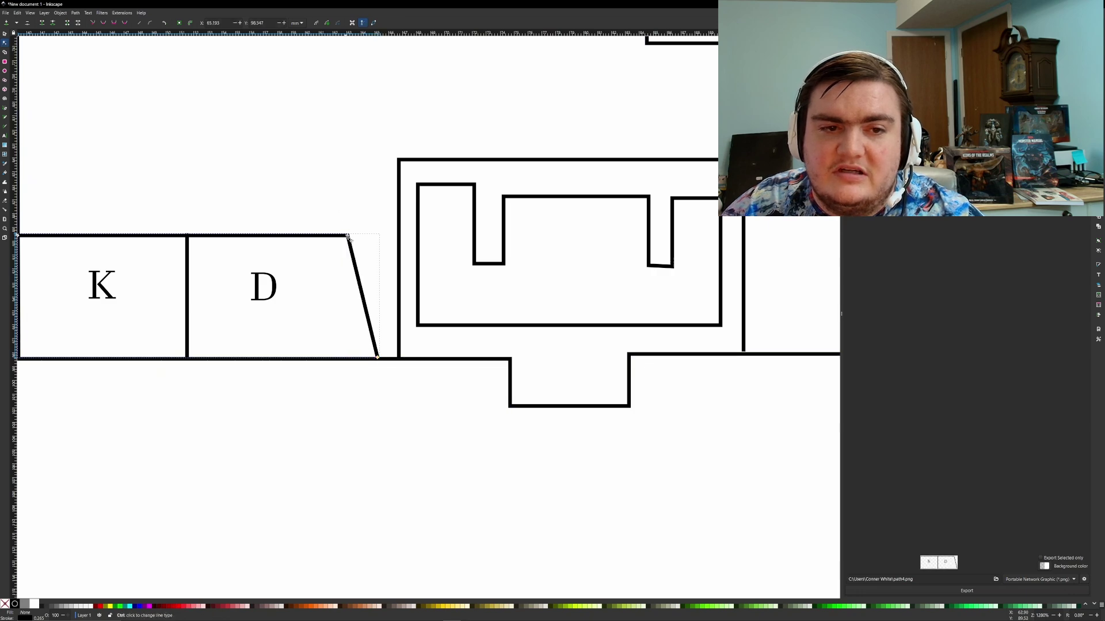
drag(347, 236, 379, 235)
key(ctrl+z)
scroll(375, 224, up, 5)
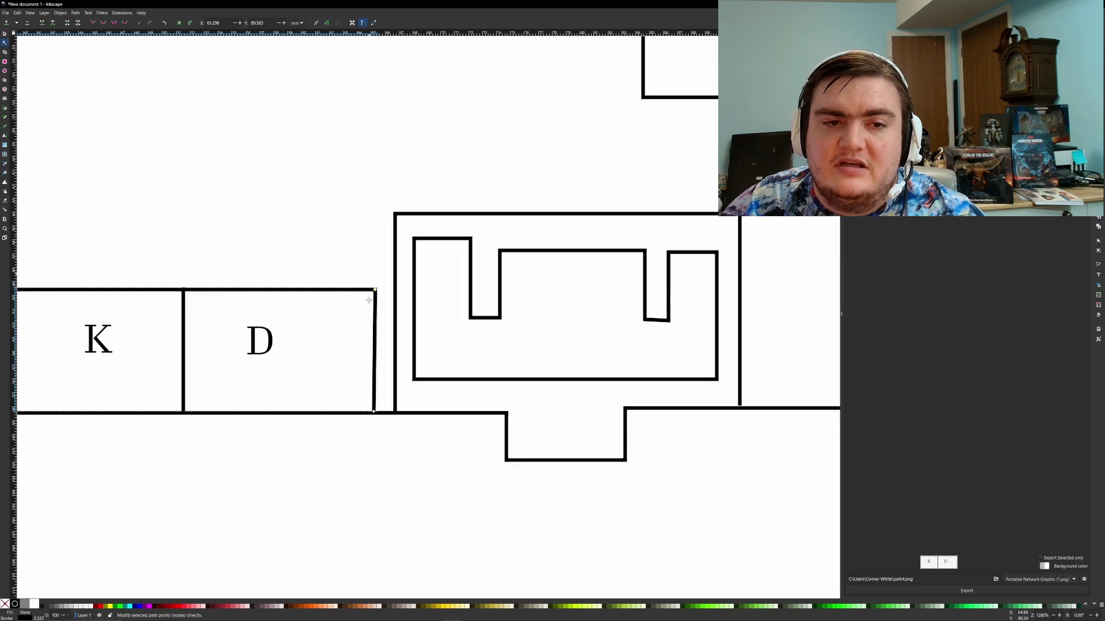
ctrl+scroll(384, 269, down, 2)
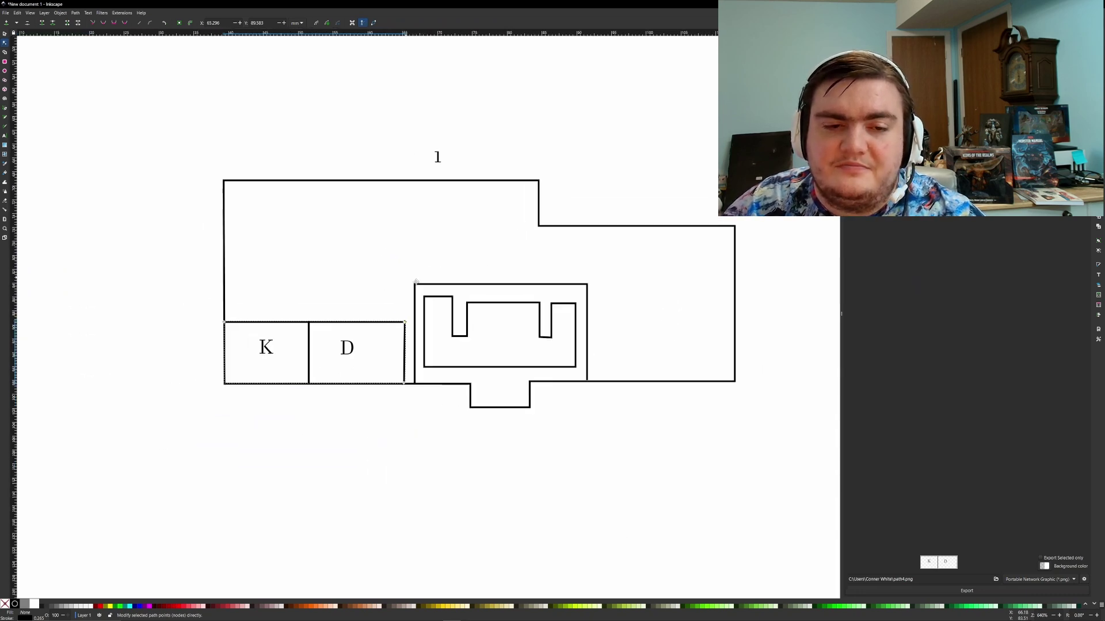
Step: Try a horizontal hallway wall just above rooms K and D with a rectangular room on top of it, and undo the attempt
click(6, 108)
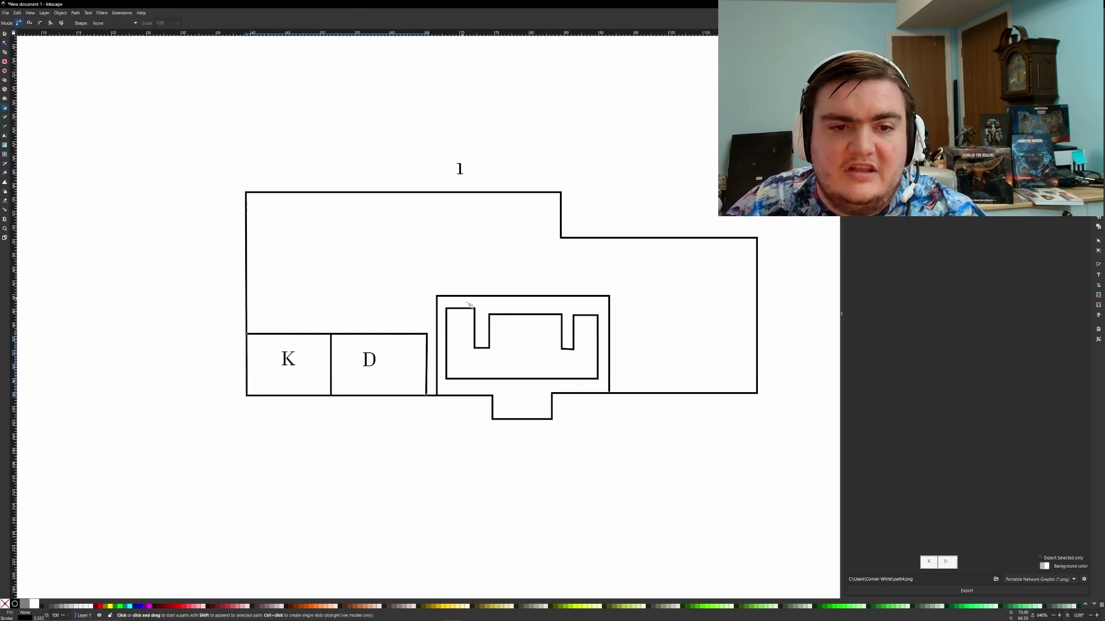
click(421, 300)
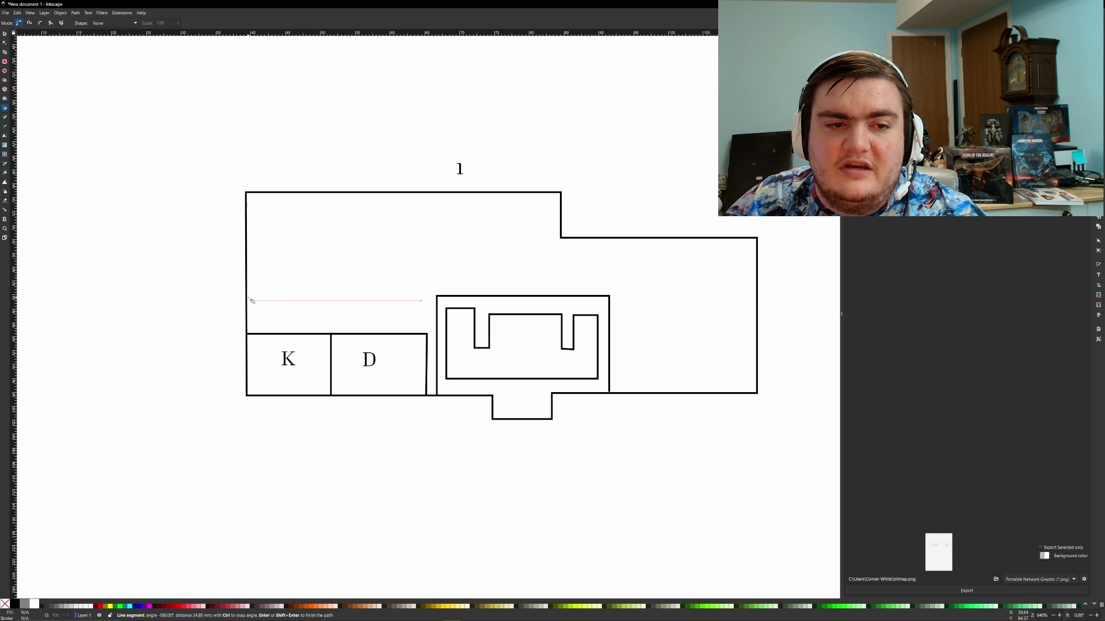
key(Escape)
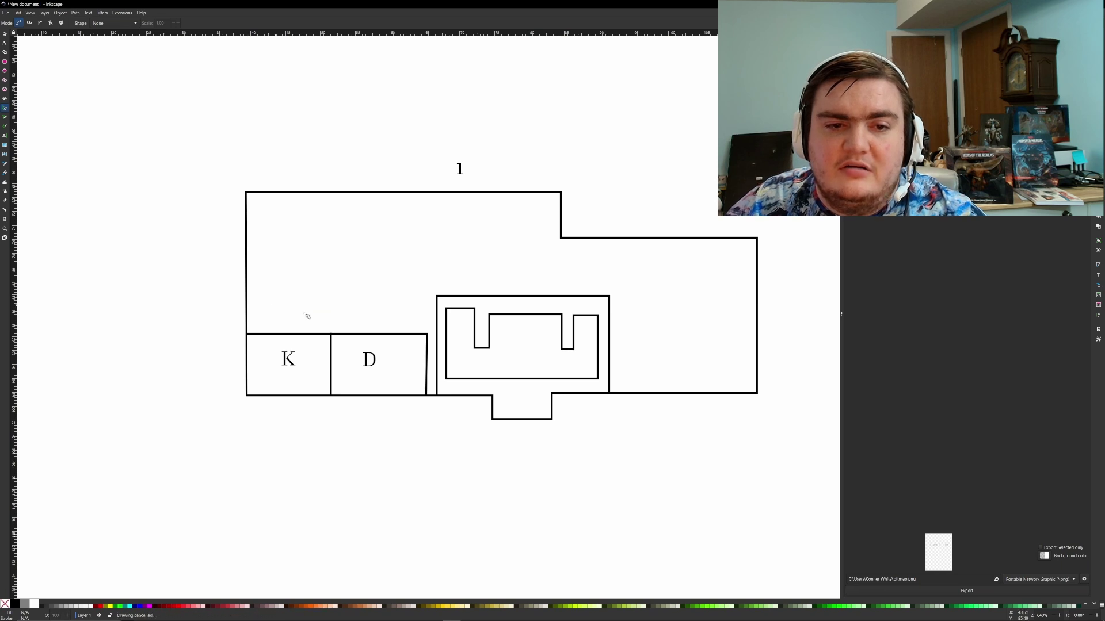
click(426, 320)
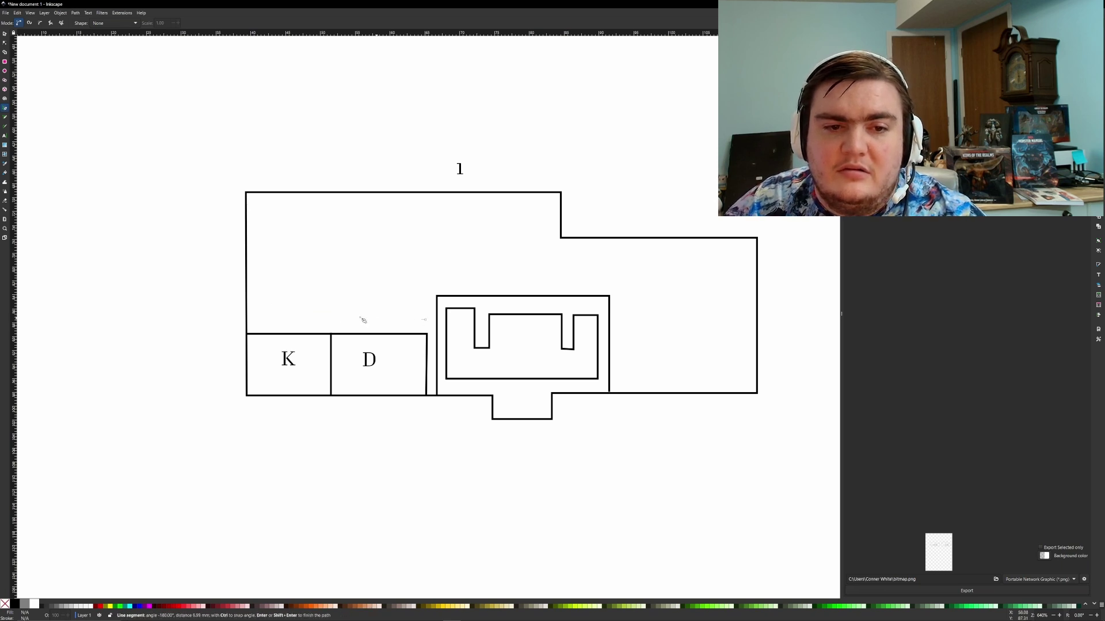
double_click(247, 316)
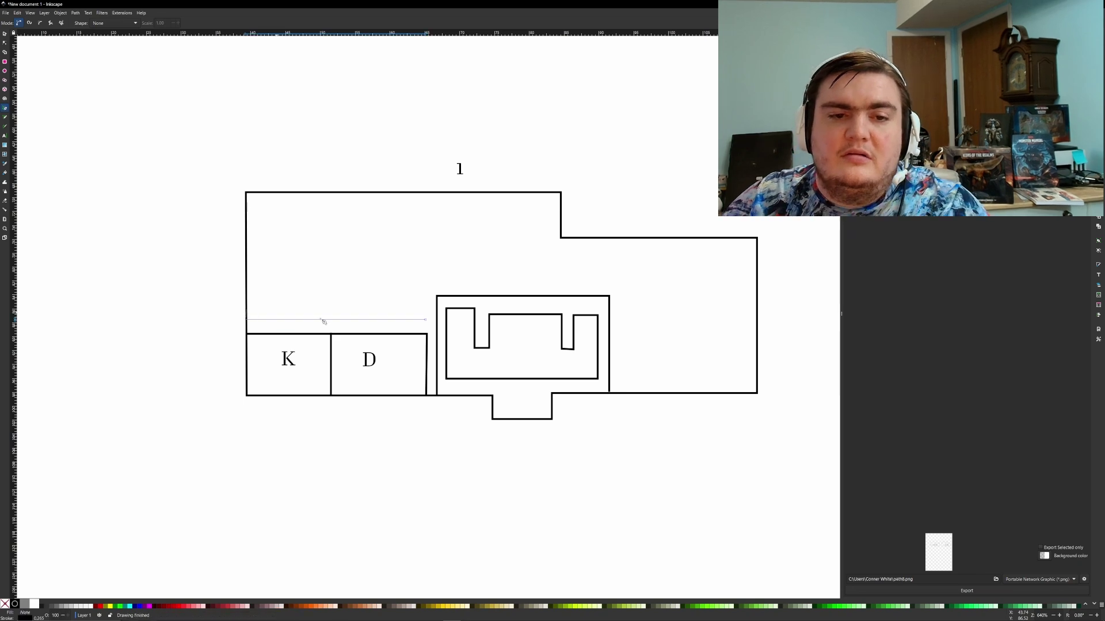
click(426, 320)
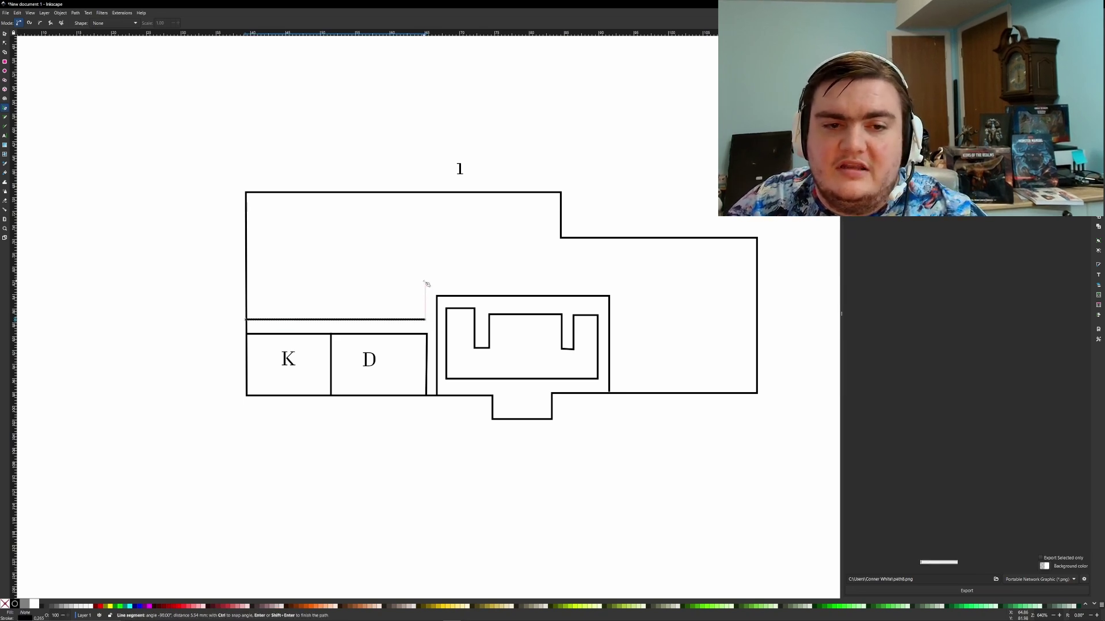
click(426, 246)
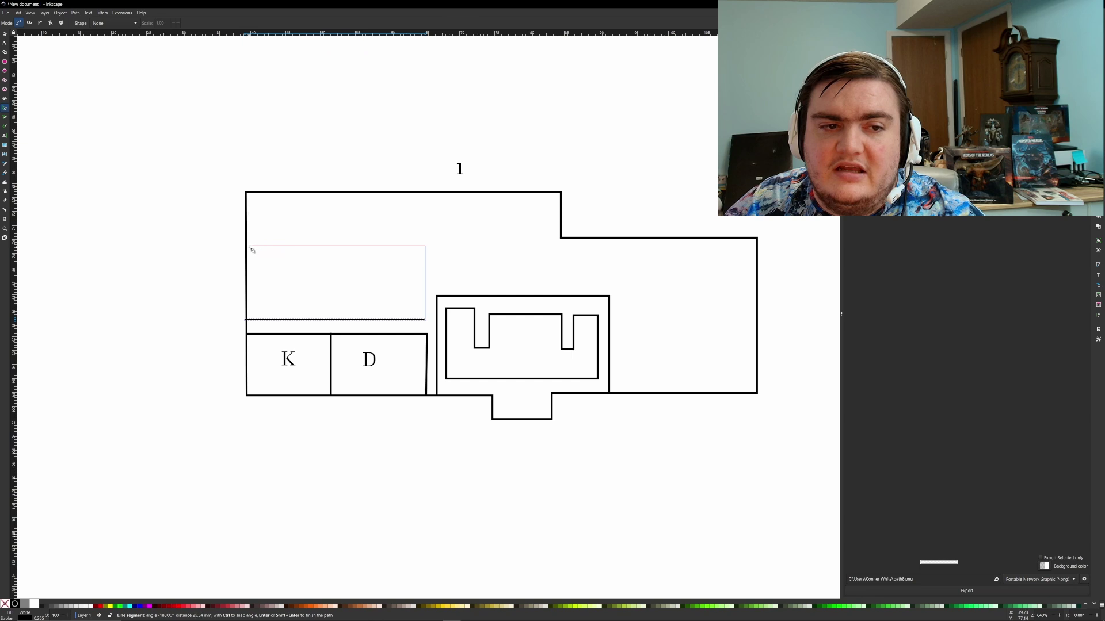
click(247, 246)
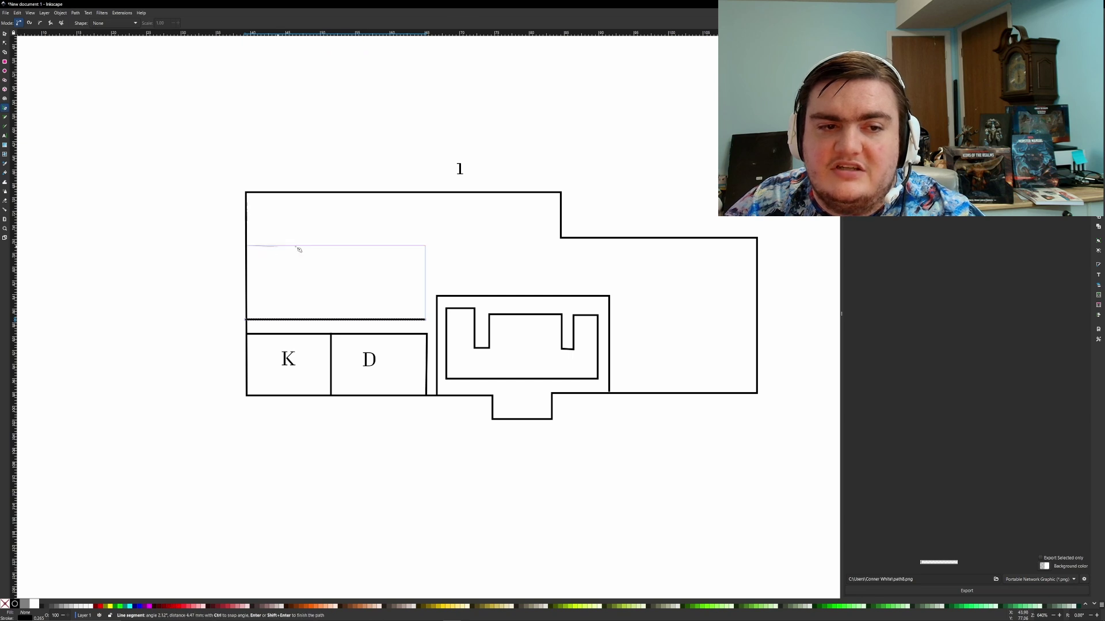
key(BackSpace)
key(BackSpace)
key(BackSpace)
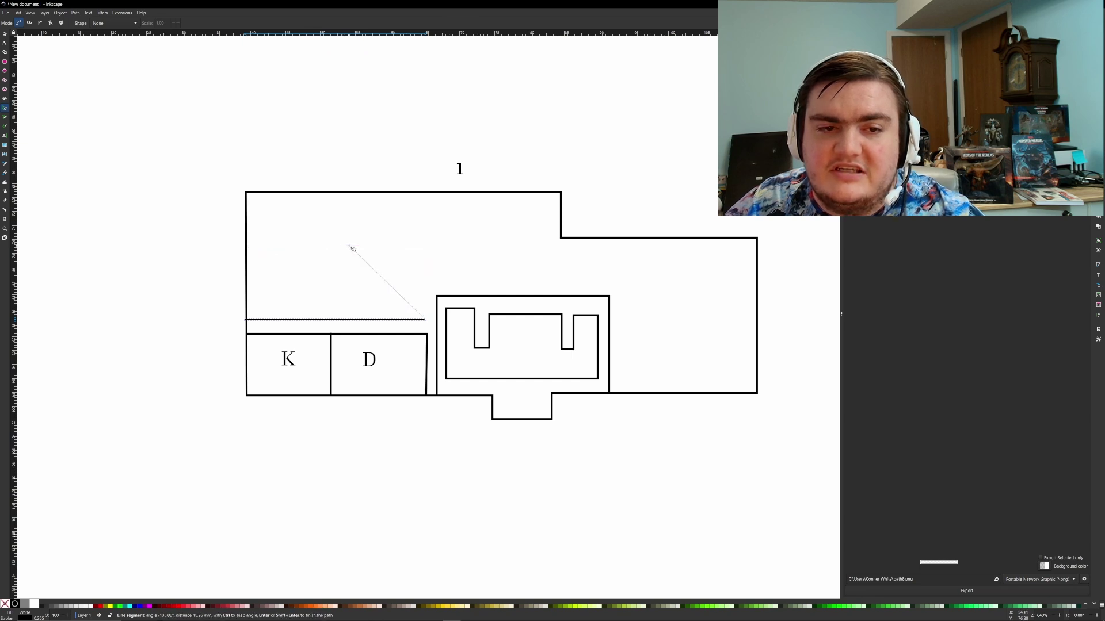
Step: Draw a closed rectangular room, about 14 by 10.5 mm, against the left outer wall above room K, leaving a hallway gap, and level its lower edge
click(339, 312)
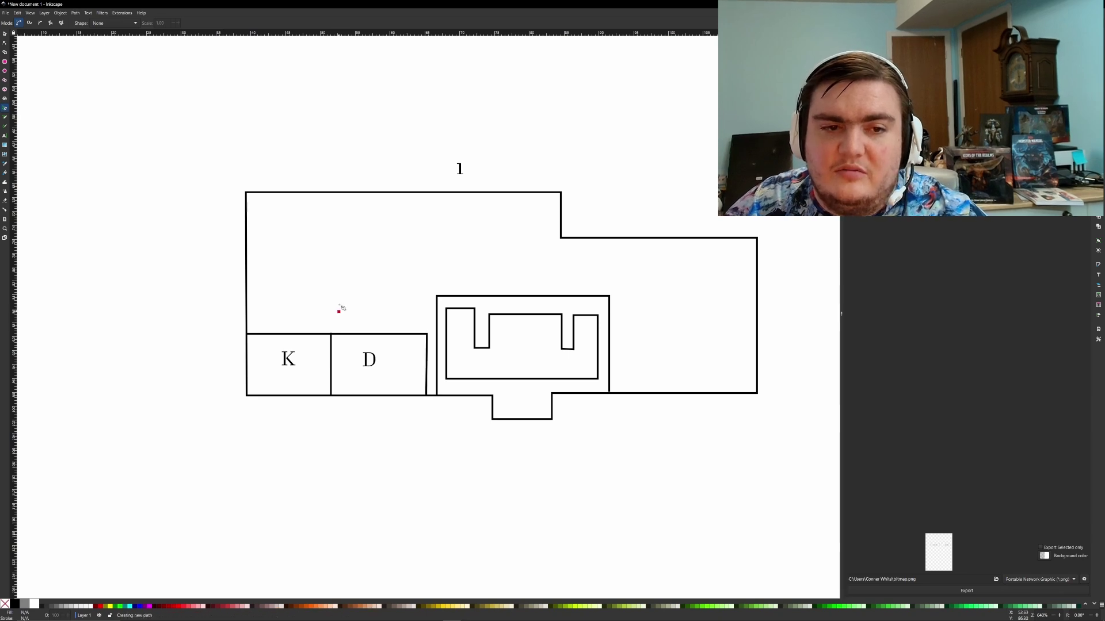
click(338, 245)
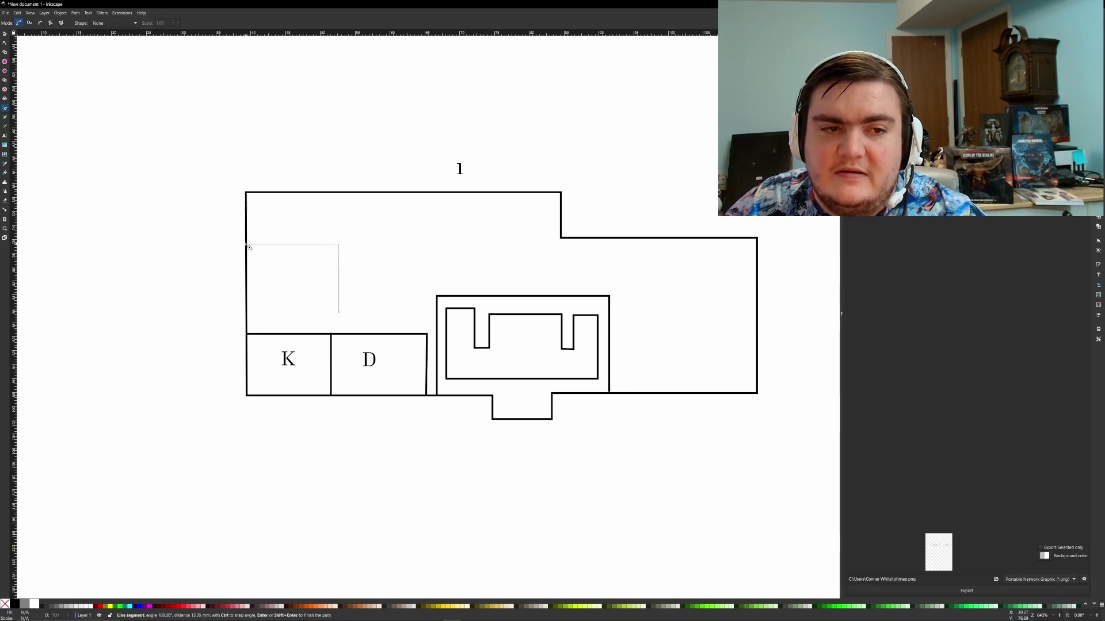
click(247, 245)
click(246, 316)
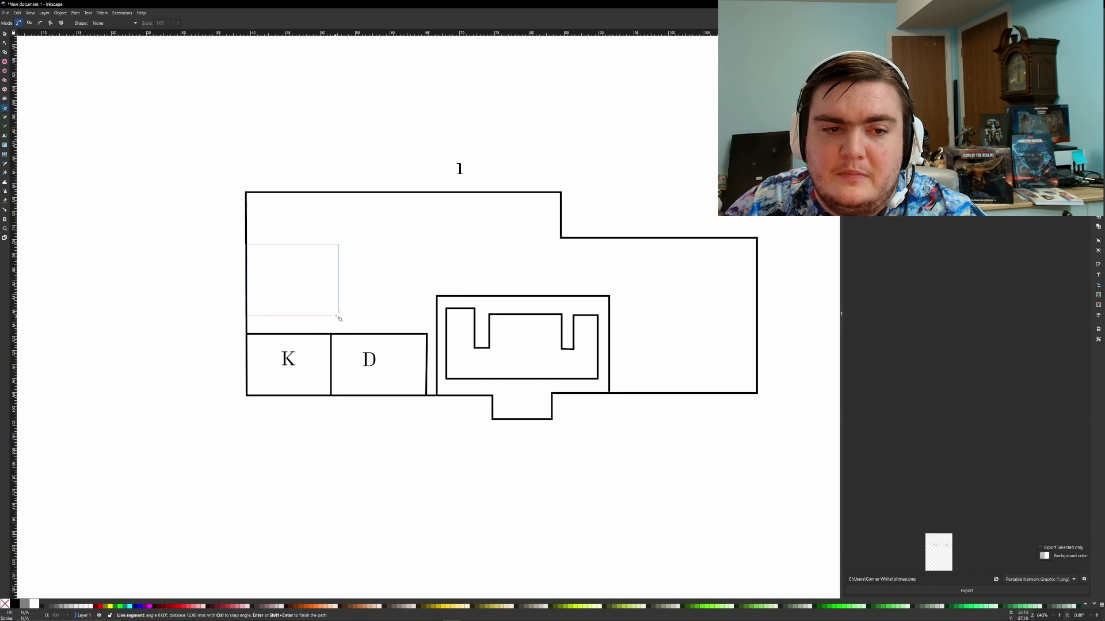
click(338, 312)
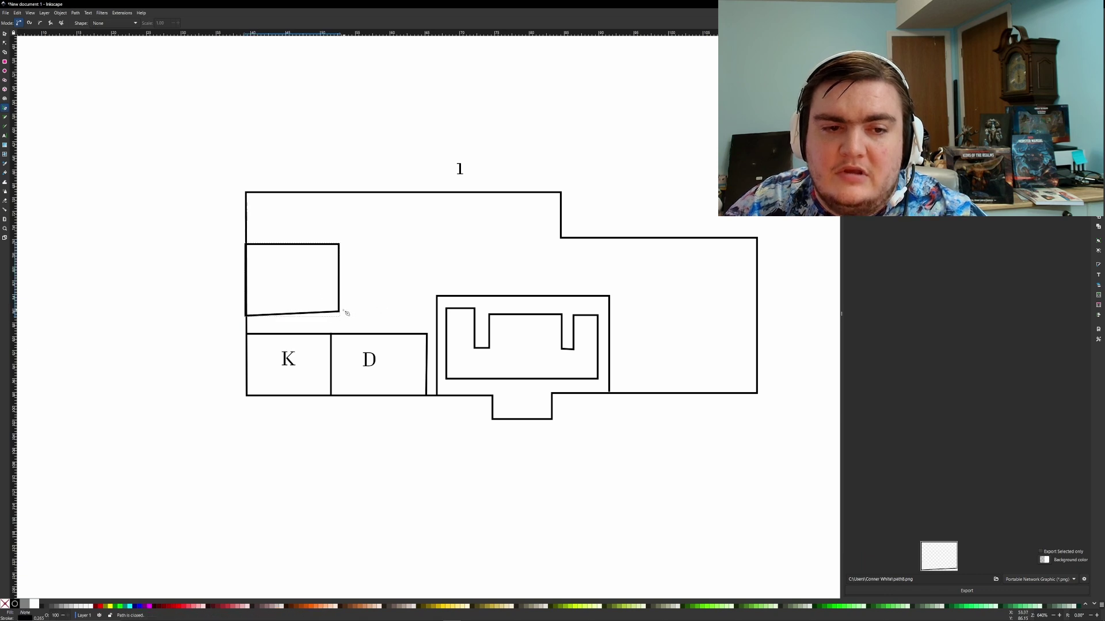
click(6, 34)
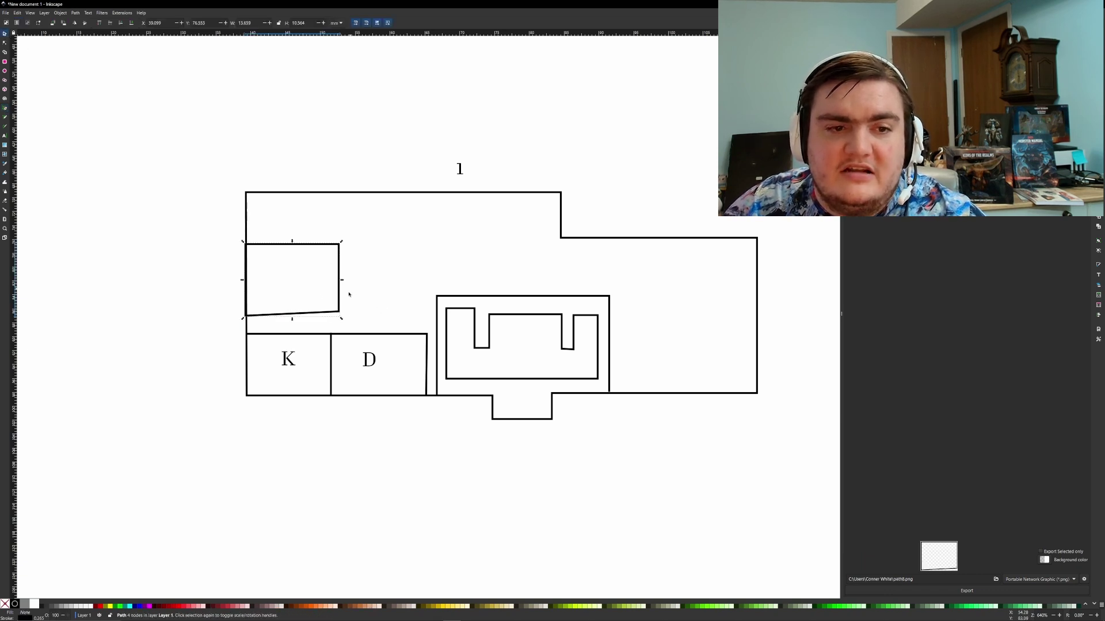
key(n)
drag(339, 311, 339, 316)
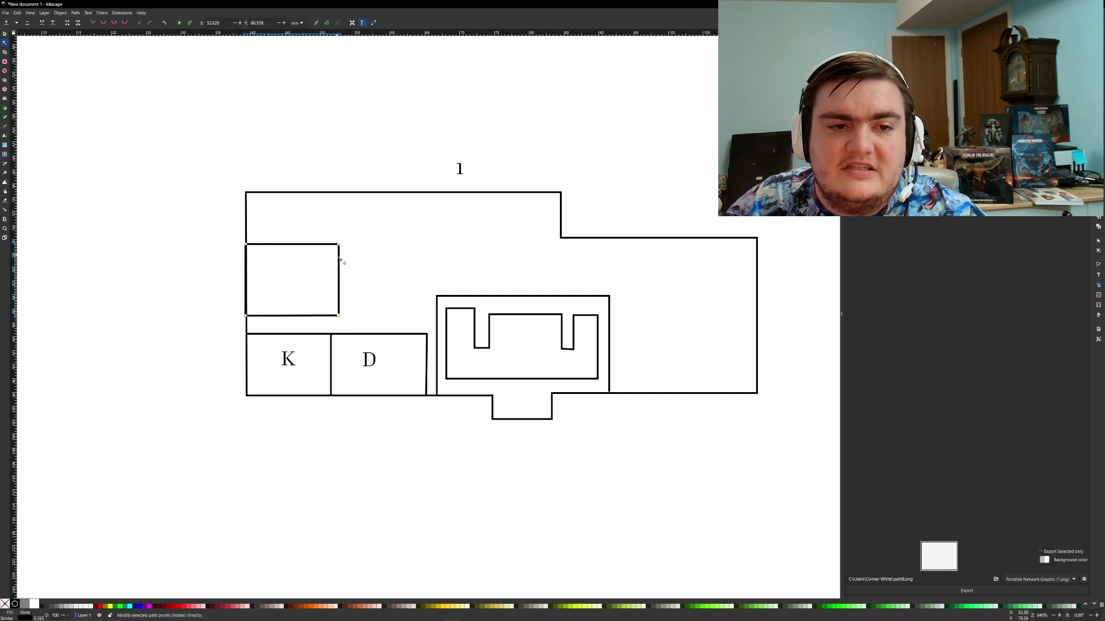
drag(339, 262, 386, 268)
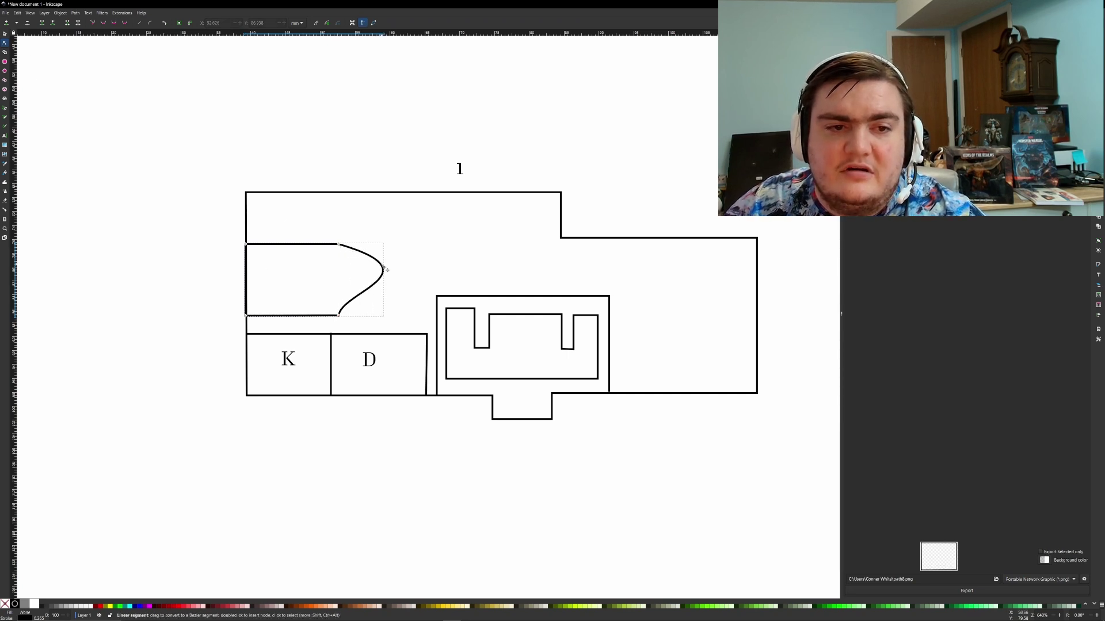
key(ctrl+z)
Step: Paste a copy of the new room beside it with a small gap and narrow it to about 12 mm, ending at room D's right wall
click(6, 35)
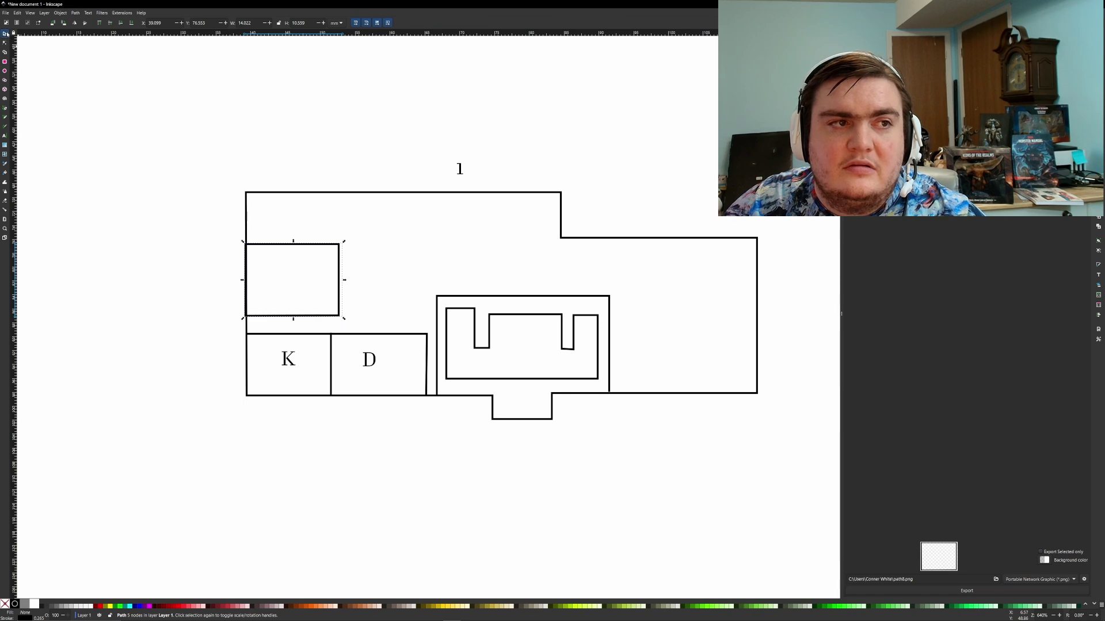
key(ctrl+v)
drag(386, 225, 409, 252)
key(Right)
key(Right)
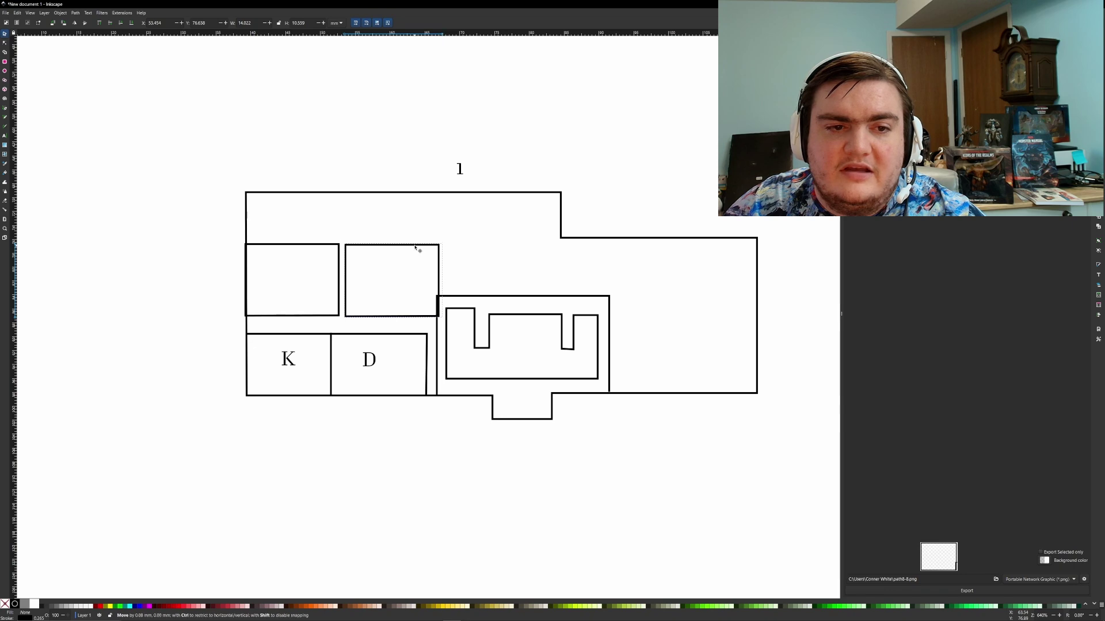
drag(445, 282, 428, 302)
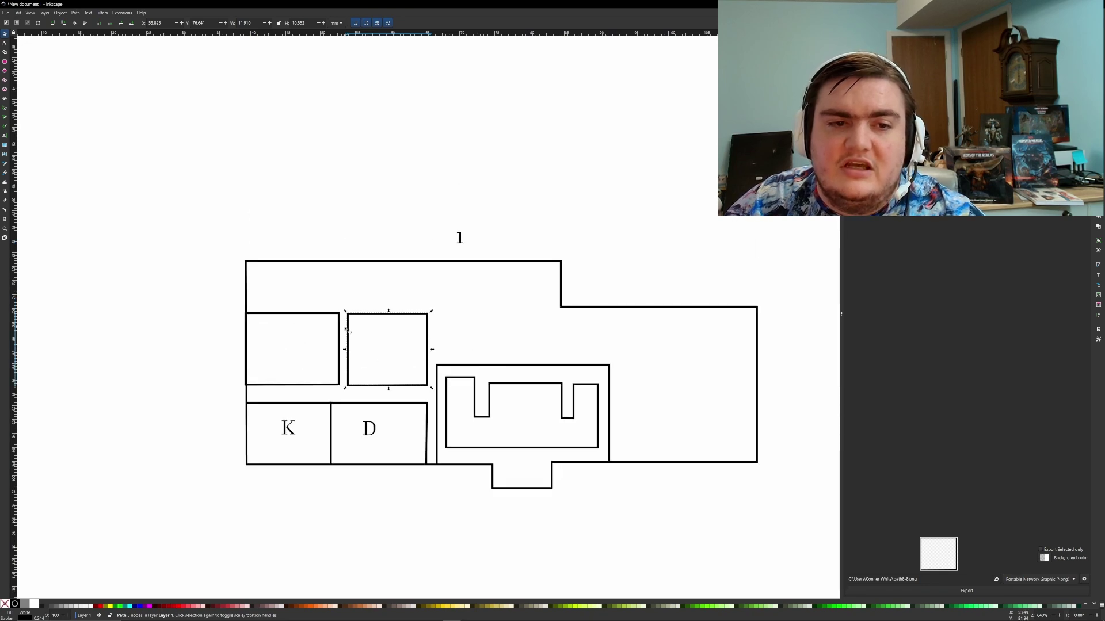
Step: Draw short horizontal door marks across room D's right wall and across the wall between rooms K and D
ctrl+scroll(354, 316, up, 3)
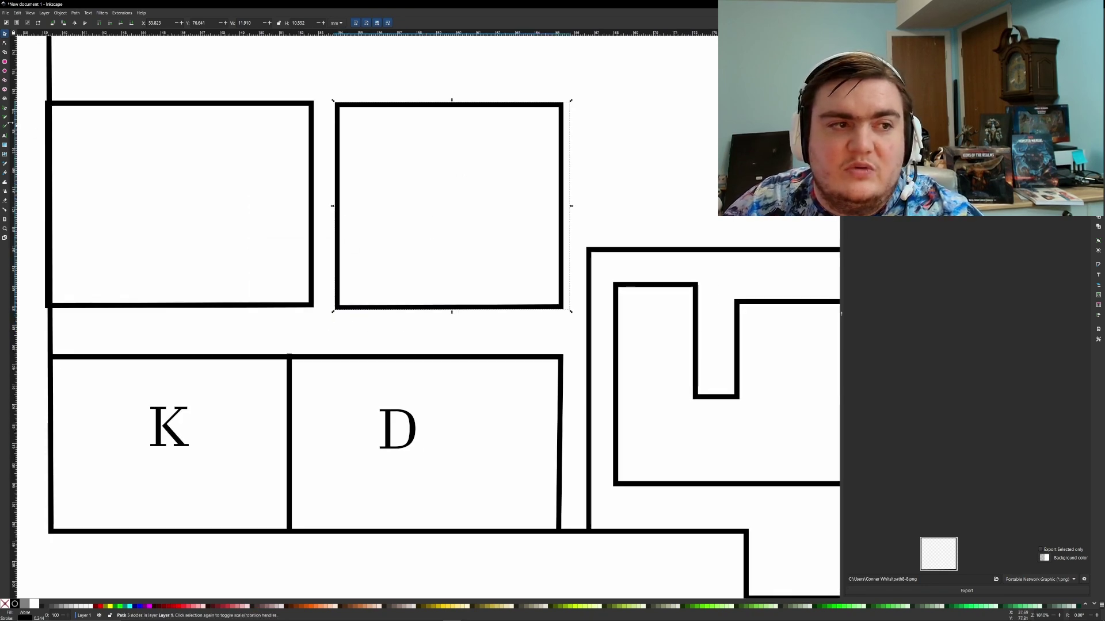
click(5, 108)
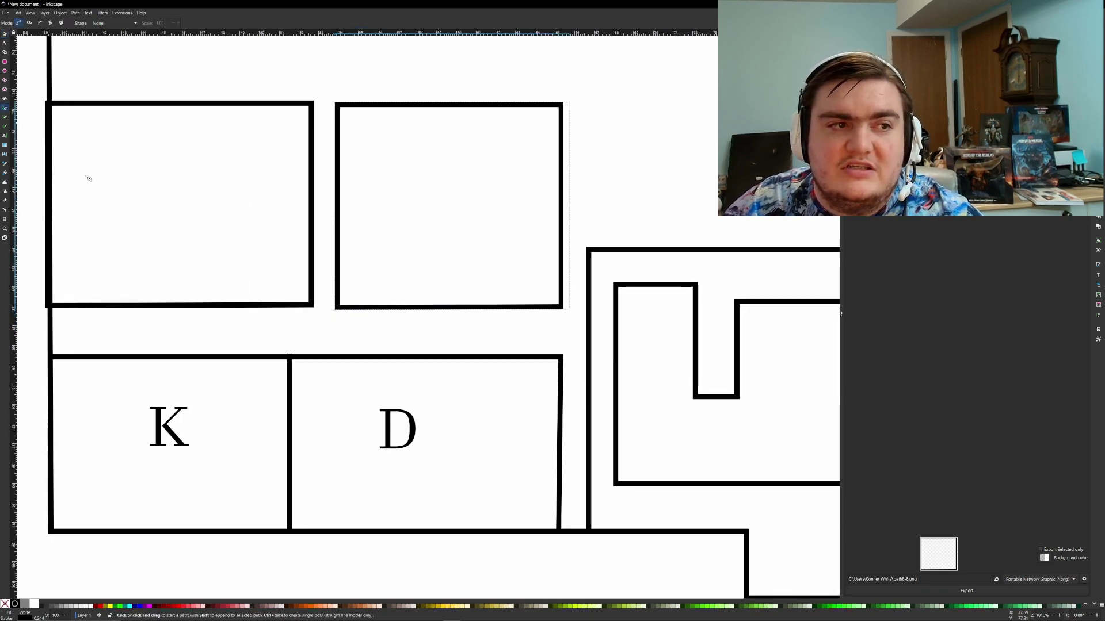
click(561, 442)
key(Return)
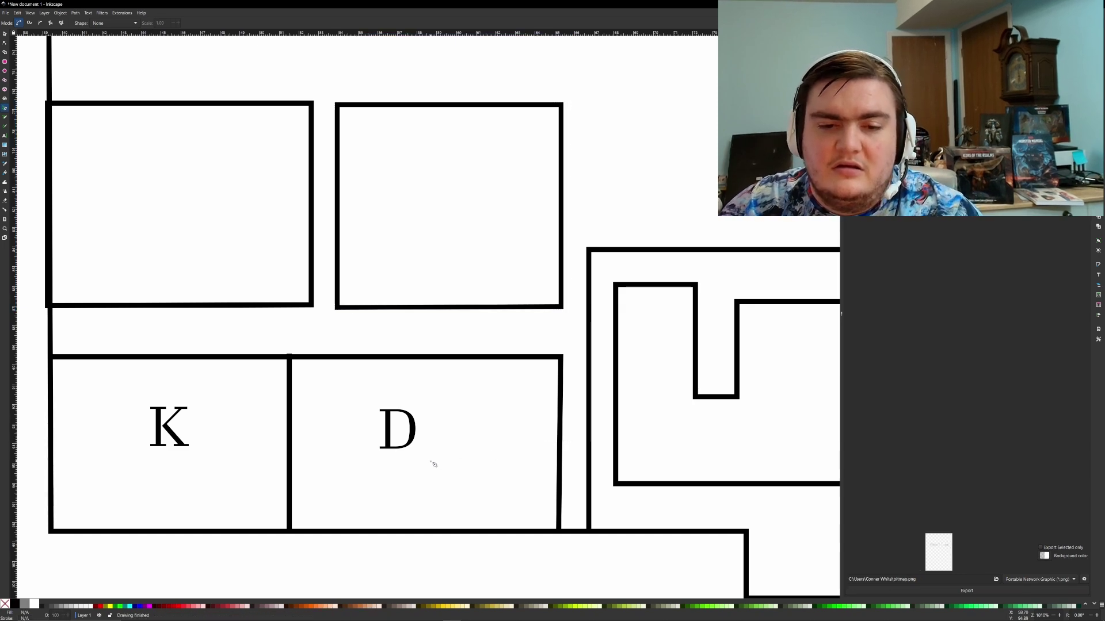
click(540, 454)
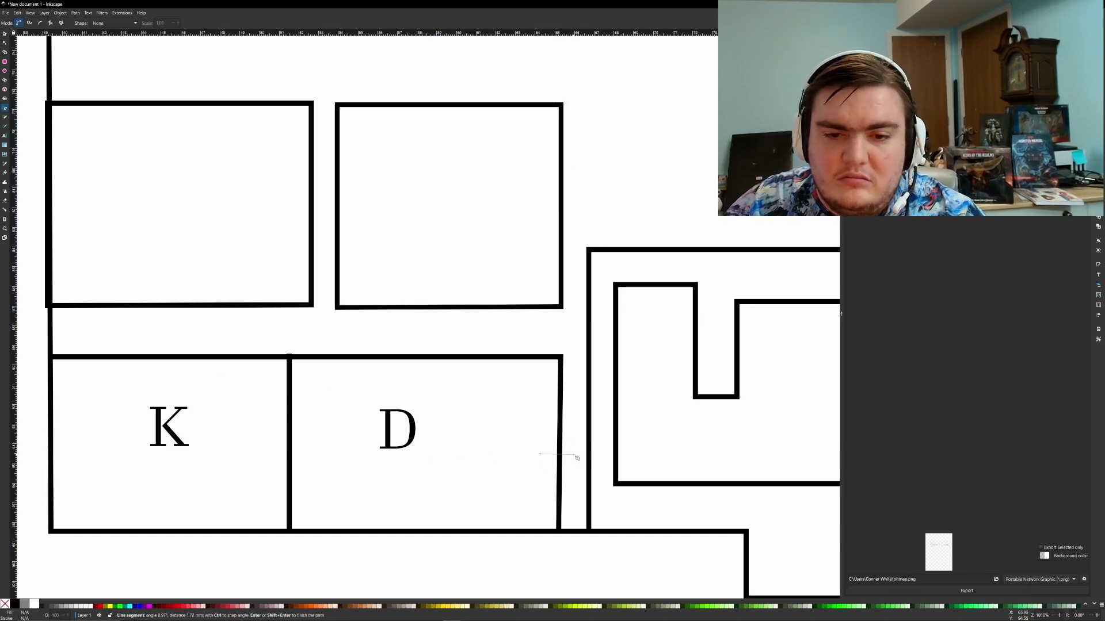
double_click(573, 454)
click(302, 450)
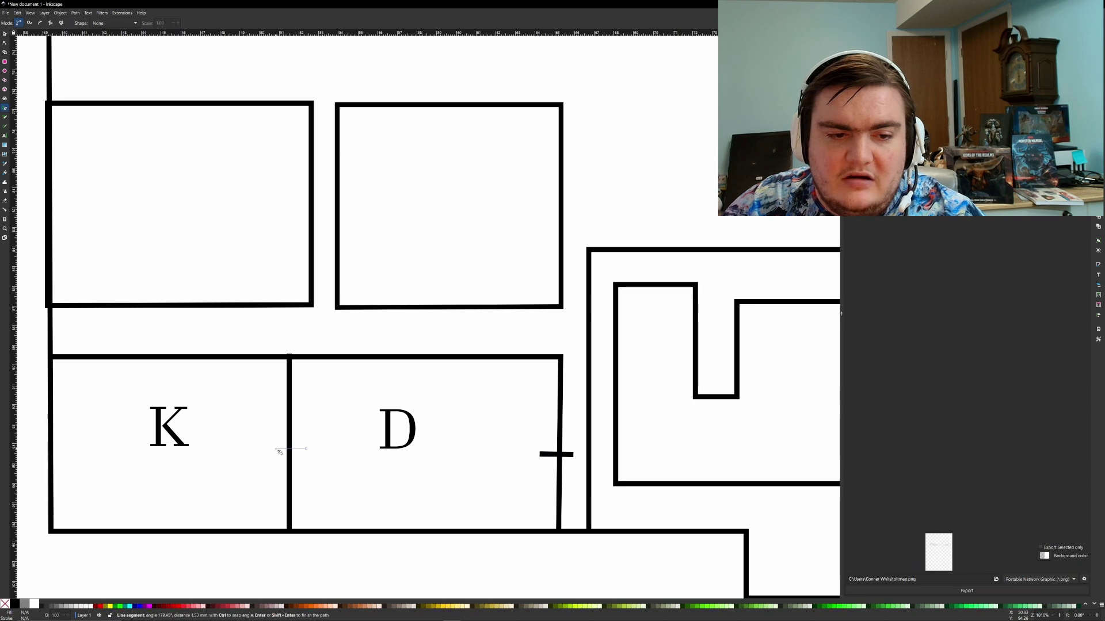
double_click(278, 448)
Step: Try vertical door marks across the upper walls of rooms K and D, one per room, and undo both
click(176, 356)
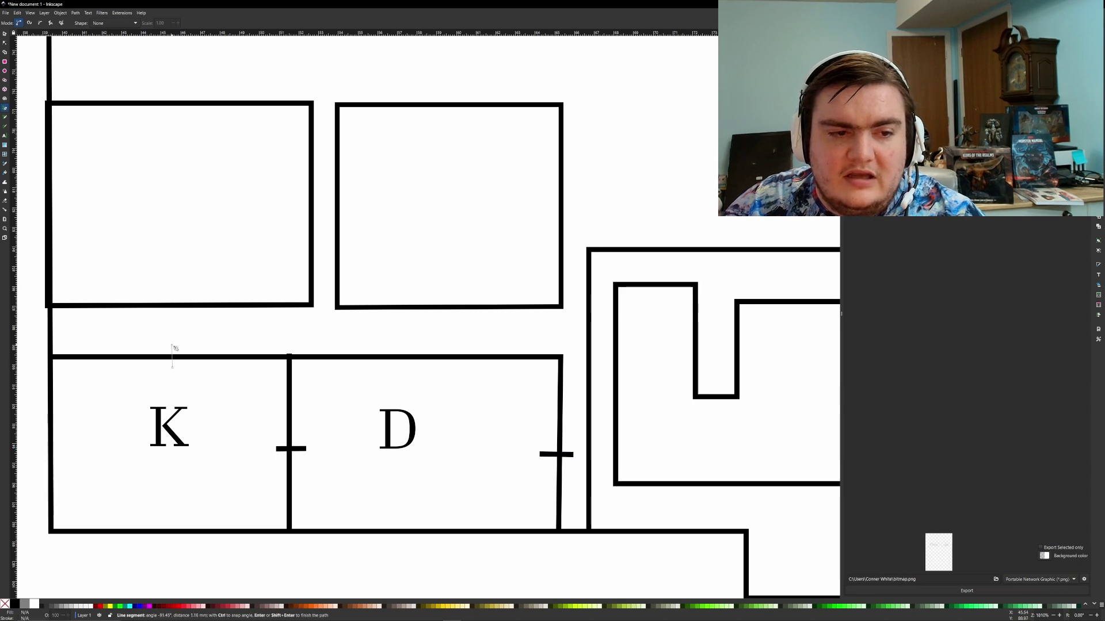
double_click(172, 346)
click(454, 338)
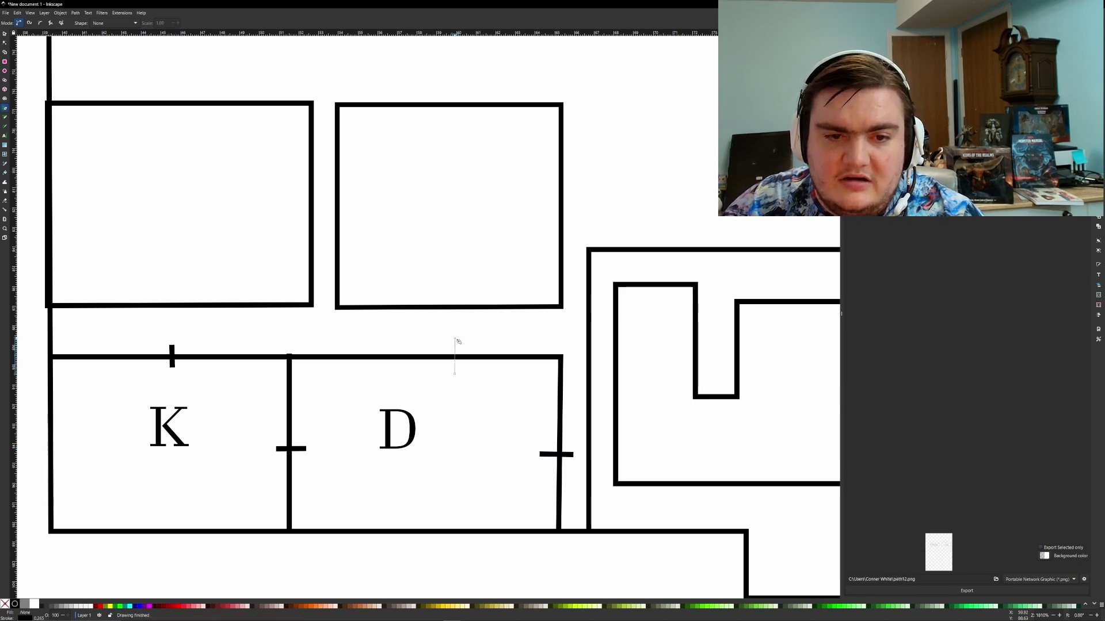
double_click(455, 373)
key(ctrl+z)
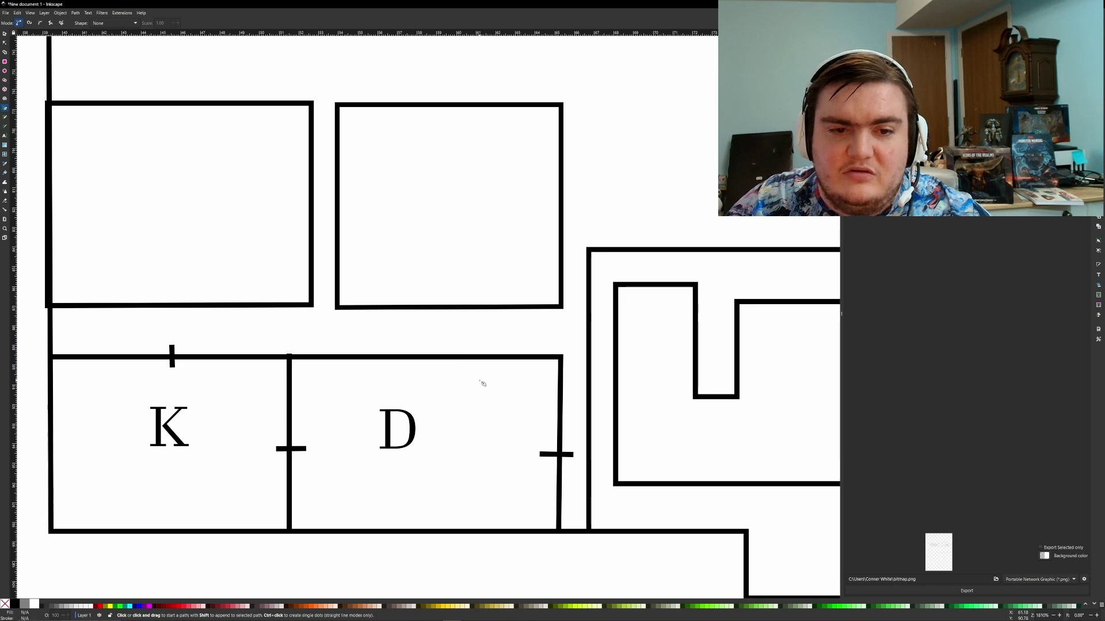
key(ctrl+z)
Step: Draw short vertical door marks across the upper walls: two on room K near its ends and one near room D's right end
click(234, 338)
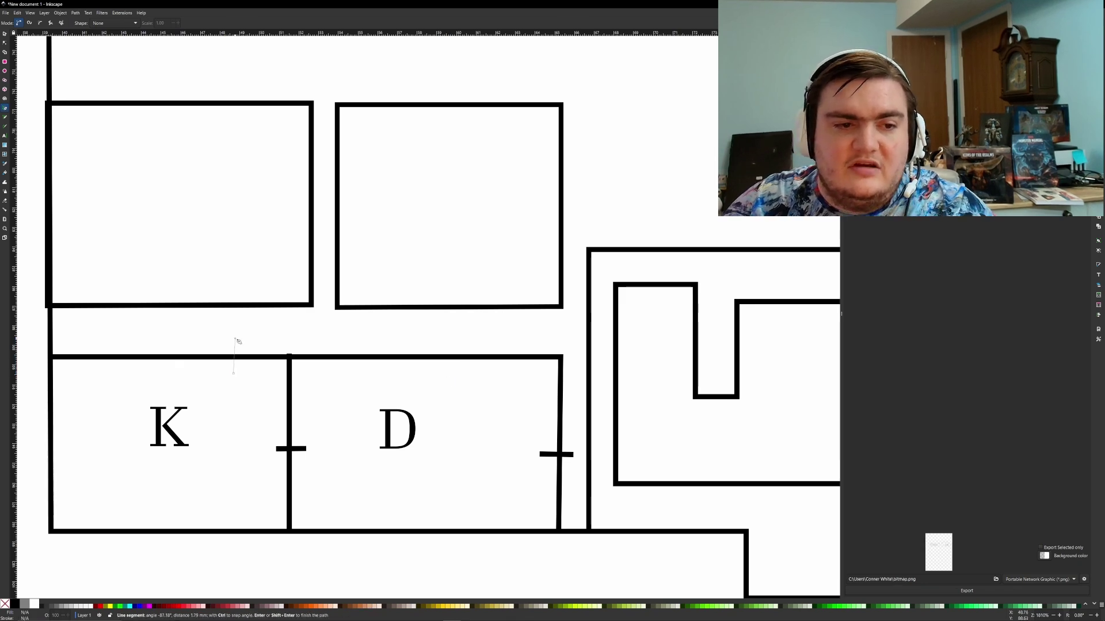
double_click(234, 373)
click(99, 340)
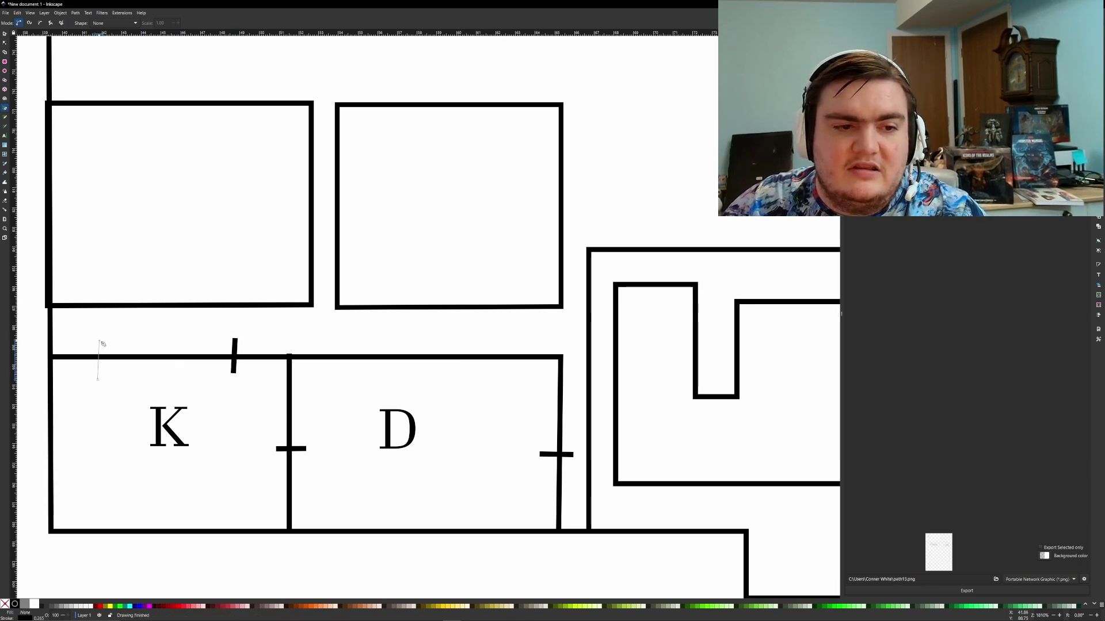
double_click(98, 379)
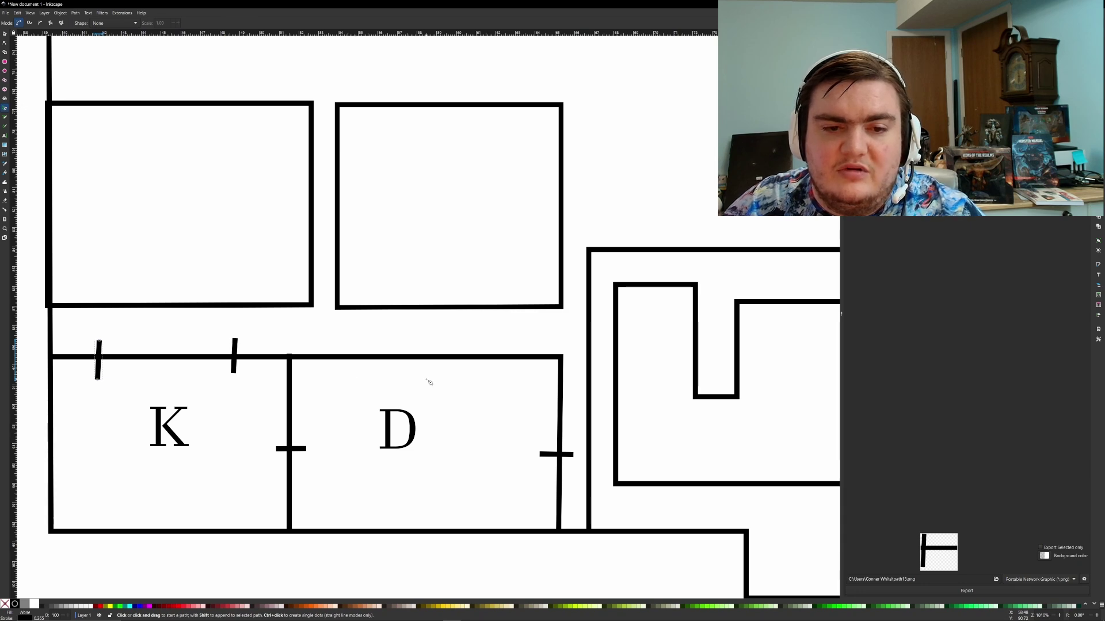
click(509, 377)
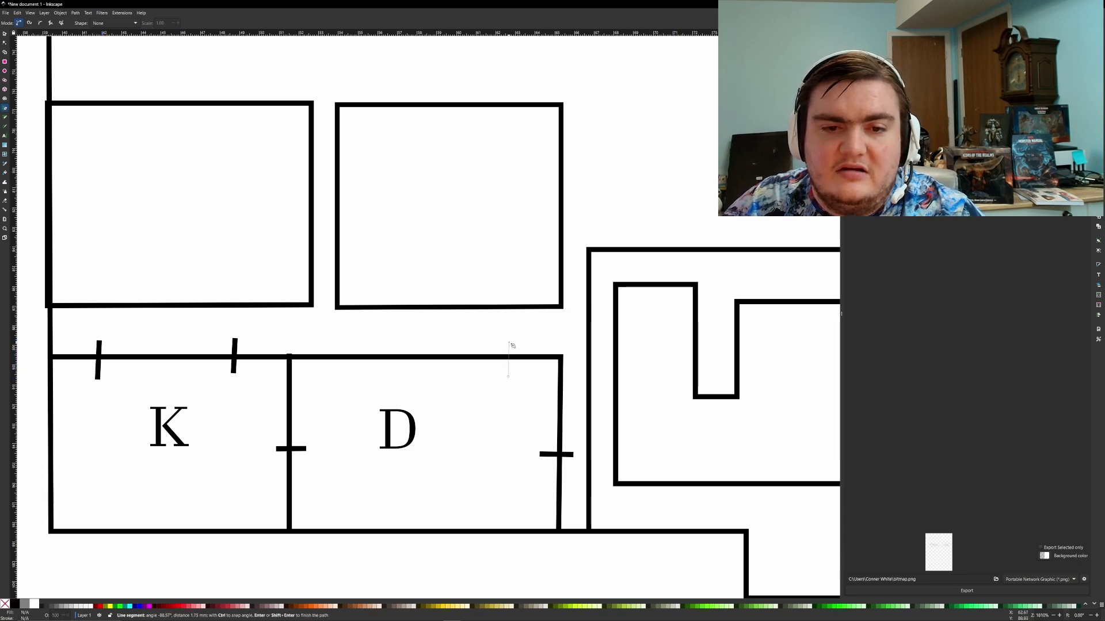
double_click(508, 342)
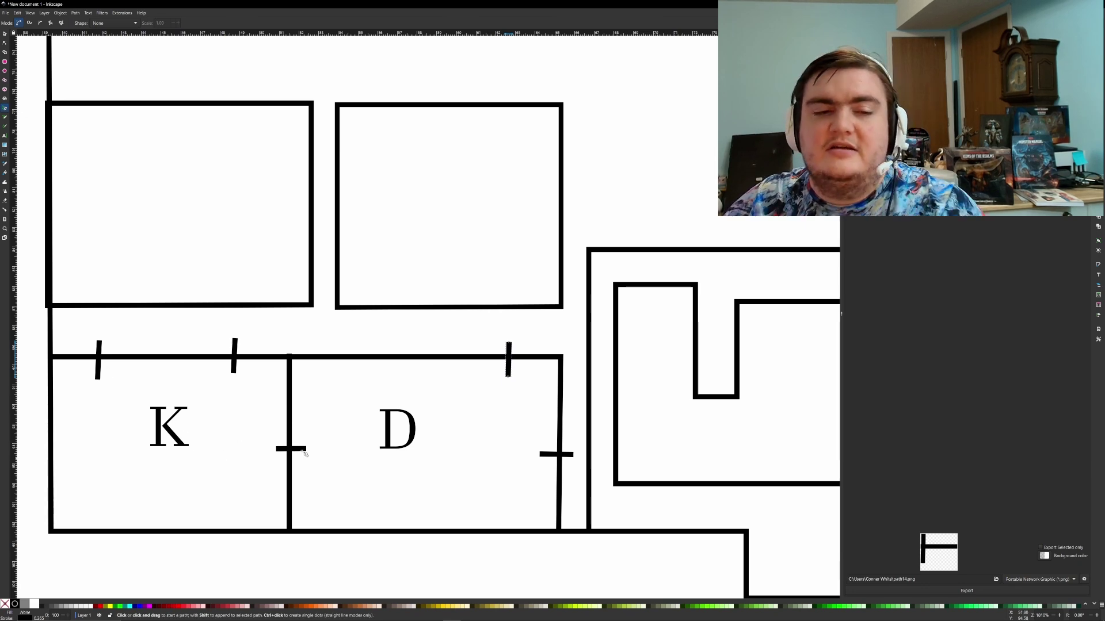
Step: Examine the door placement around rooms K and D and how they sit within the first-story plan
mouse_move(333, 396)
middle_down()
mouse_move(332, 420)
mouse_move(491, 353)
mouse_move(535, 313)
middle_up()
ctrl+scroll(576, 346, up, 2)
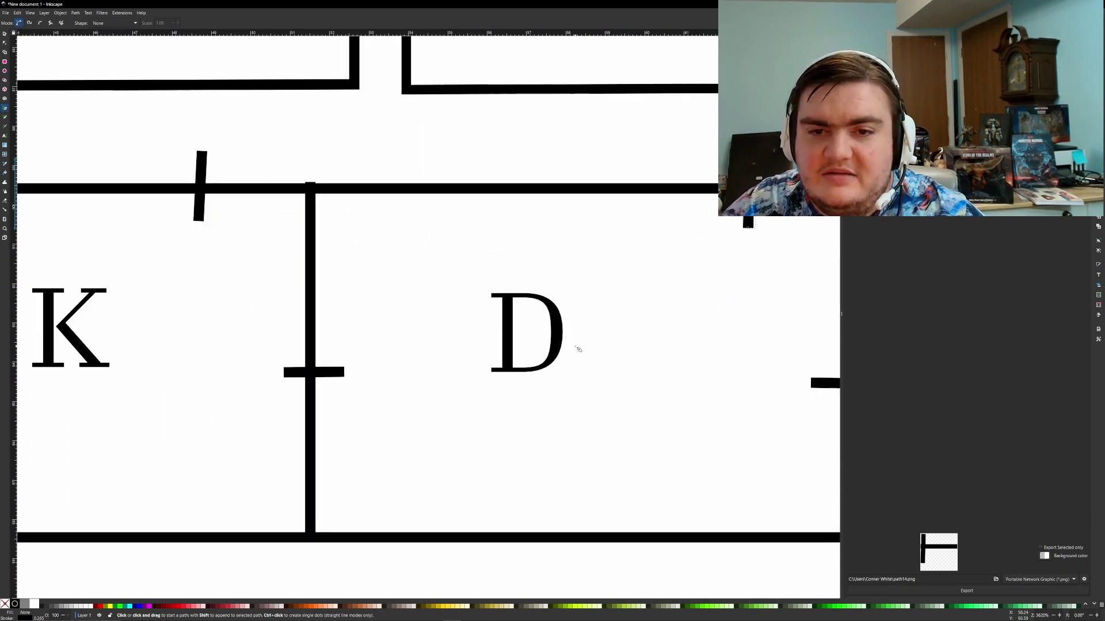
middle_drag(576, 346, 454, 342)
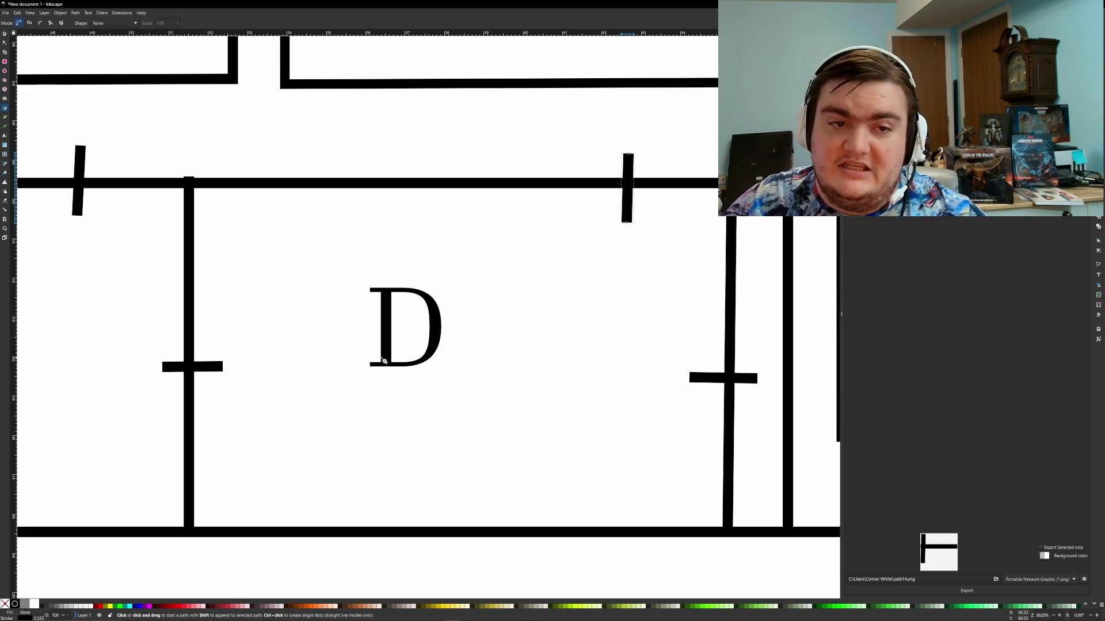
middle_drag(384, 361, 726, 370)
ctrl+scroll(402, 382, down, 1)
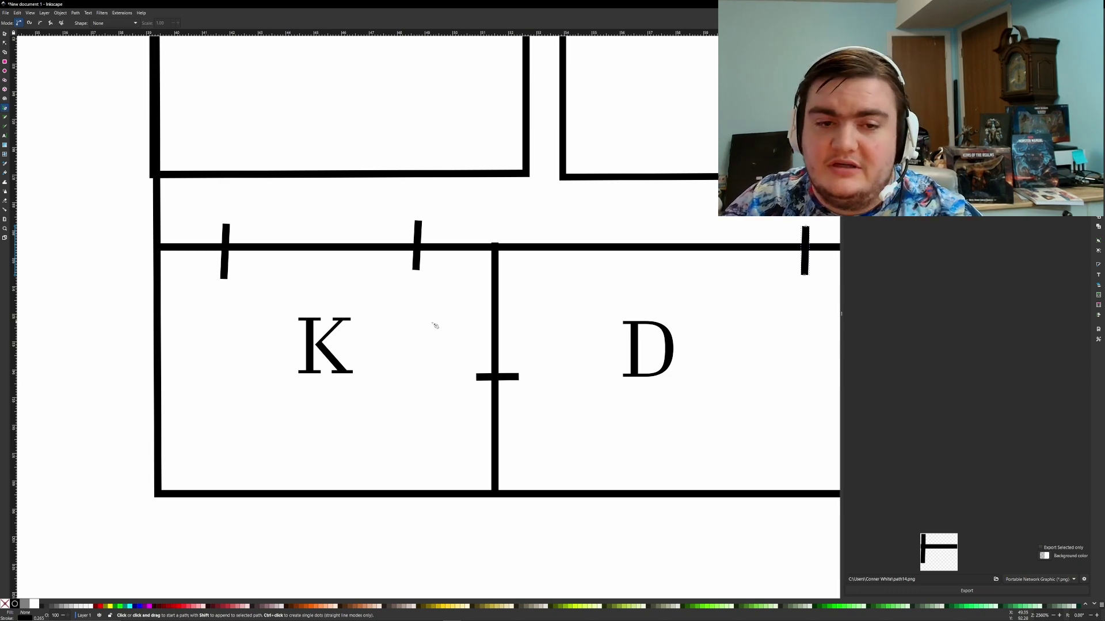
ctrl+scroll(435, 326, down, 3)
scroll(425, 351, up, 1)
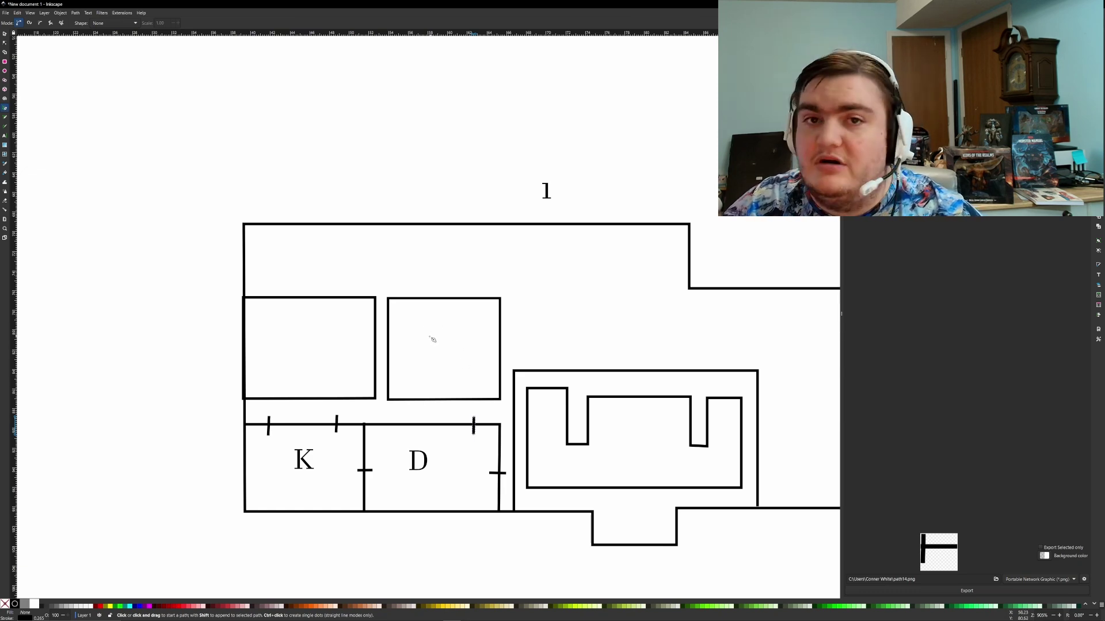
middle_drag(406, 346, 381, 355)
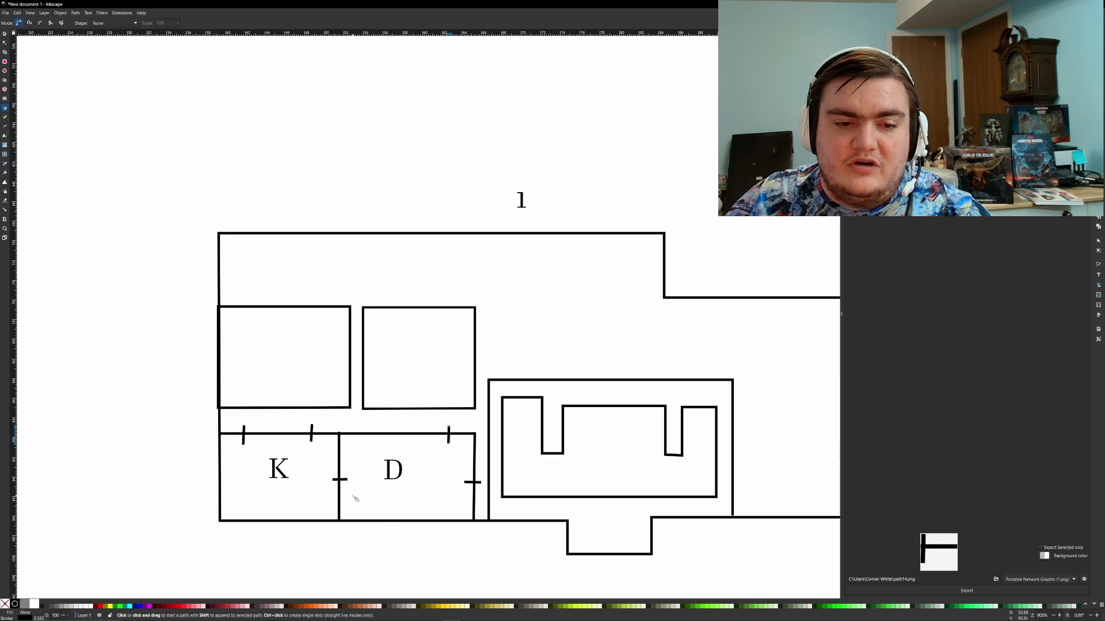
Step: Draw a small rectangular room about 7 by 2.9 mm in the lower-left corner of room K
click(338, 495)
right_click(274, 499)
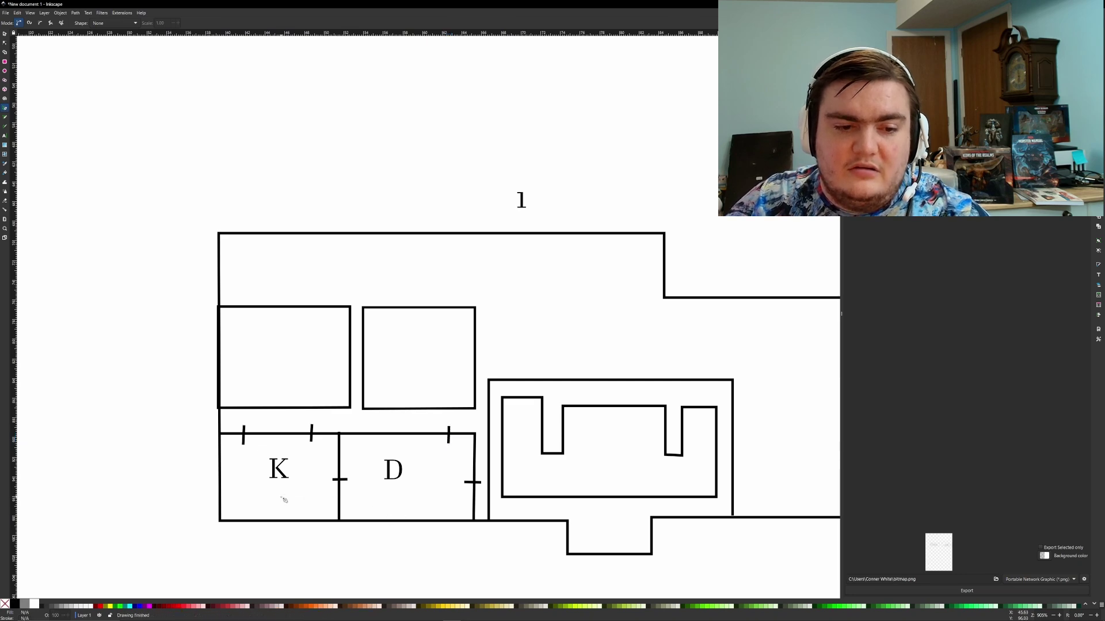
click(222, 494)
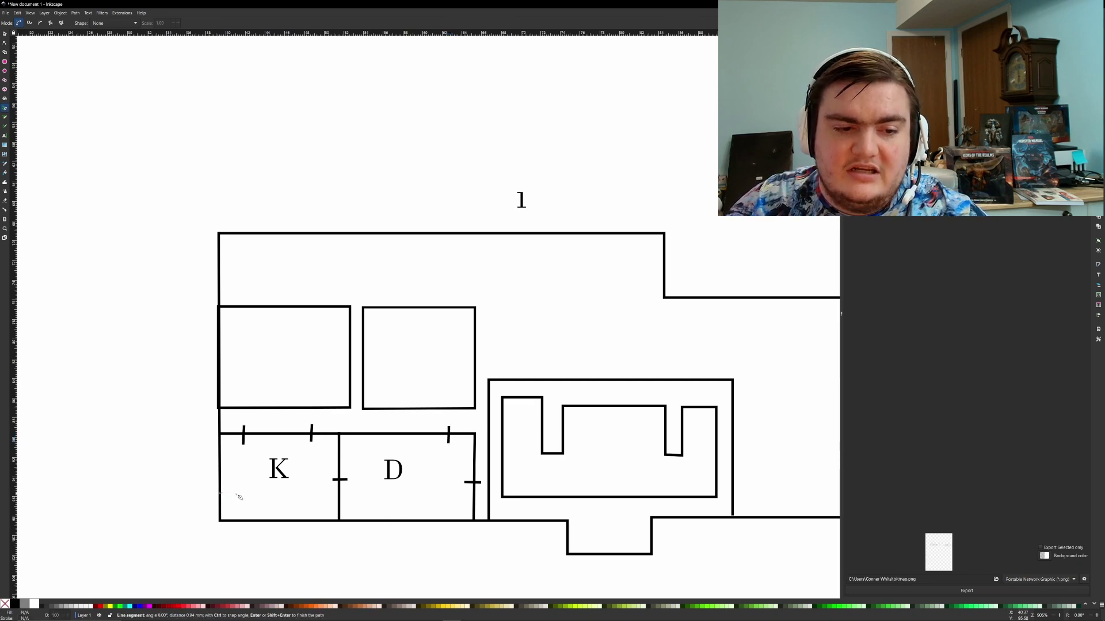
click(288, 493)
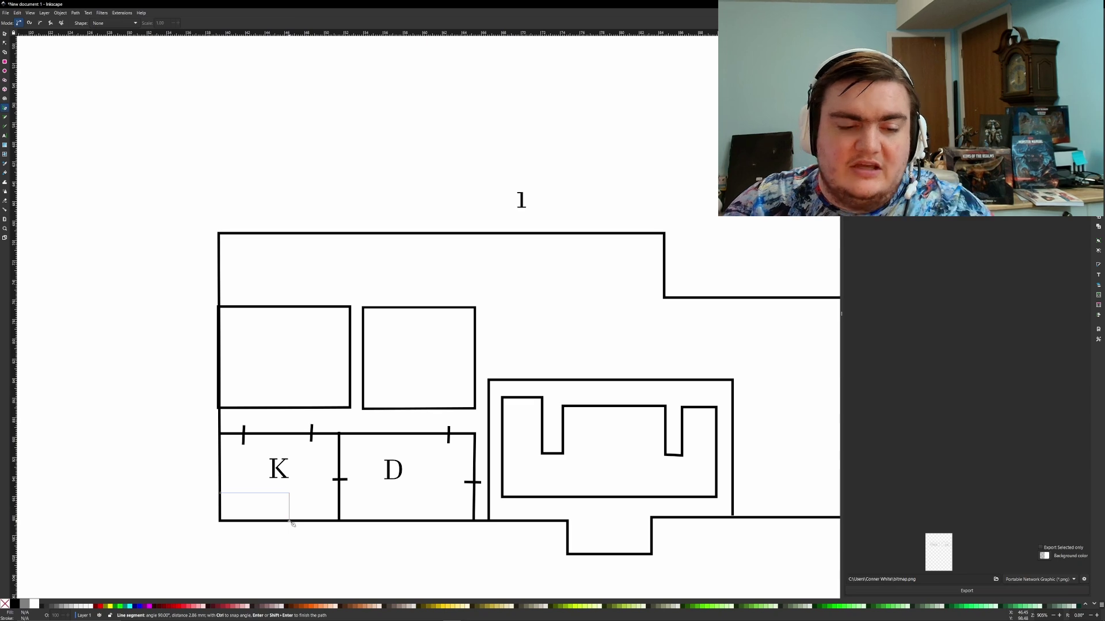
double_click(289, 521)
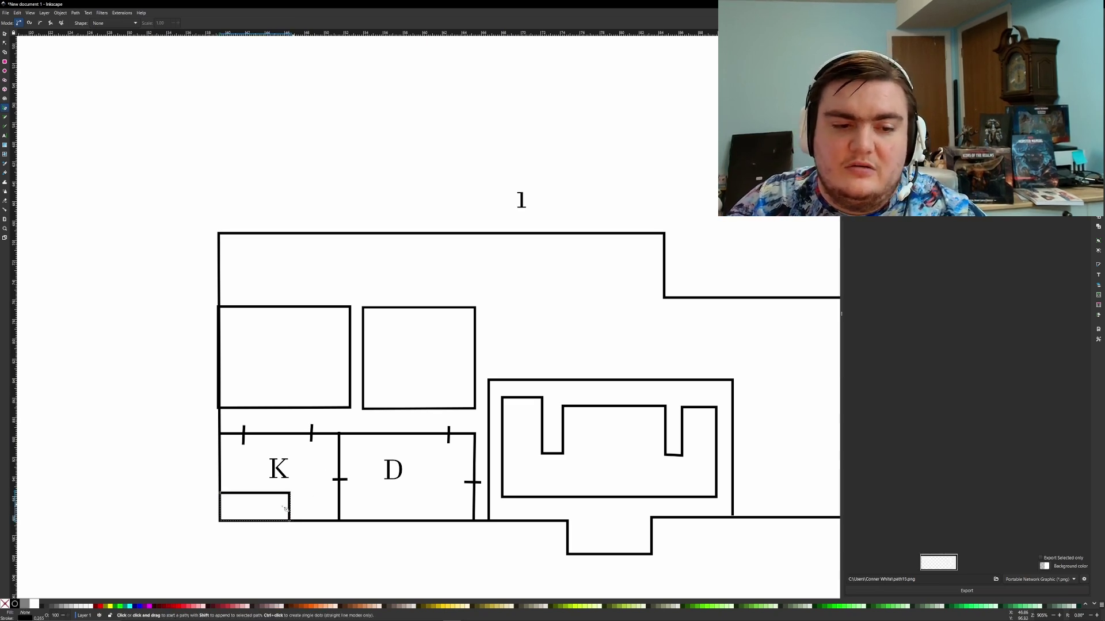
Step: Try a matching small room, about 7.2 by 2.8 mm, in the first-story outline's upper-left corner, and undo it
scroll(306, 458, up, 3)
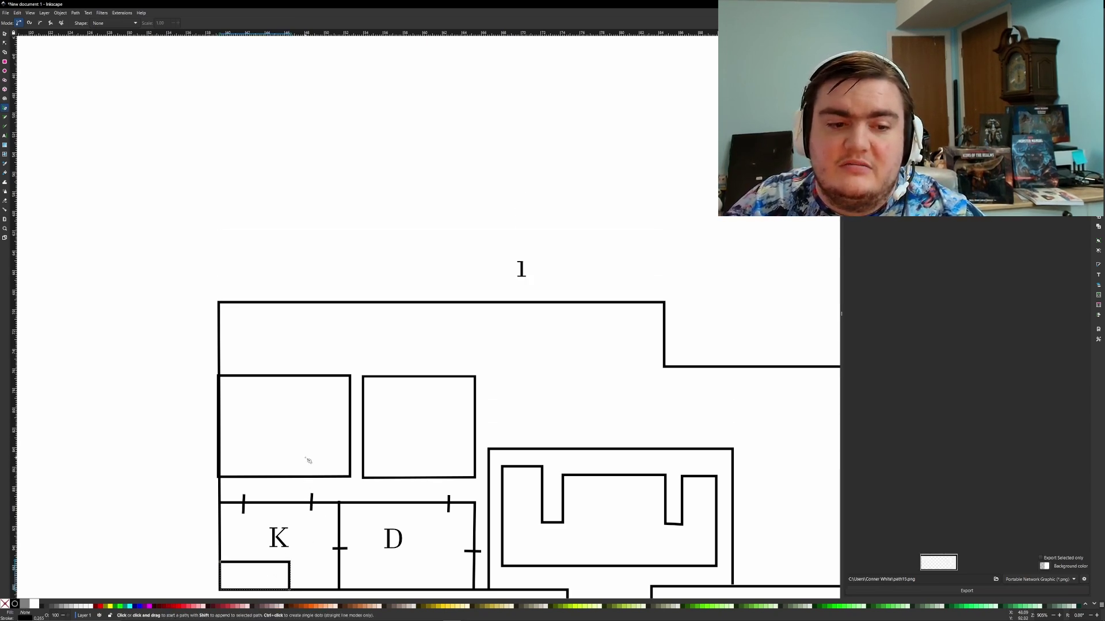
scroll(306, 458, down, 2)
middle_drag(435, 428, 314, 438)
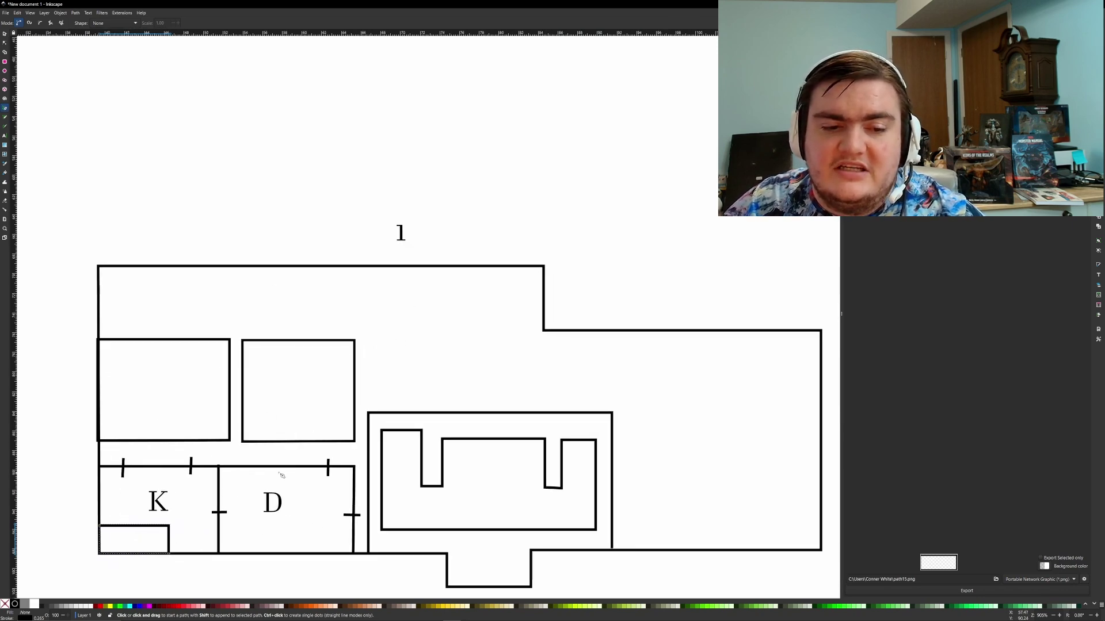
mouse_move(564, 422)
middle_down()
mouse_move(474, 415)
mouse_move(410, 389)
mouse_move(556, 379)
mouse_move(651, 400)
middle_up()
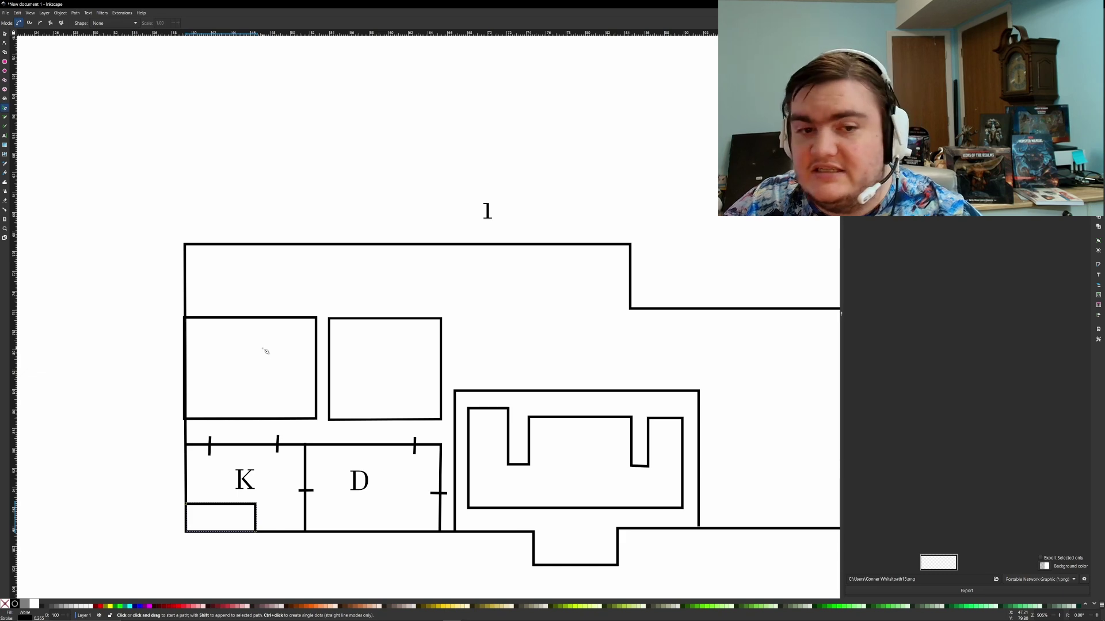
click(185, 275)
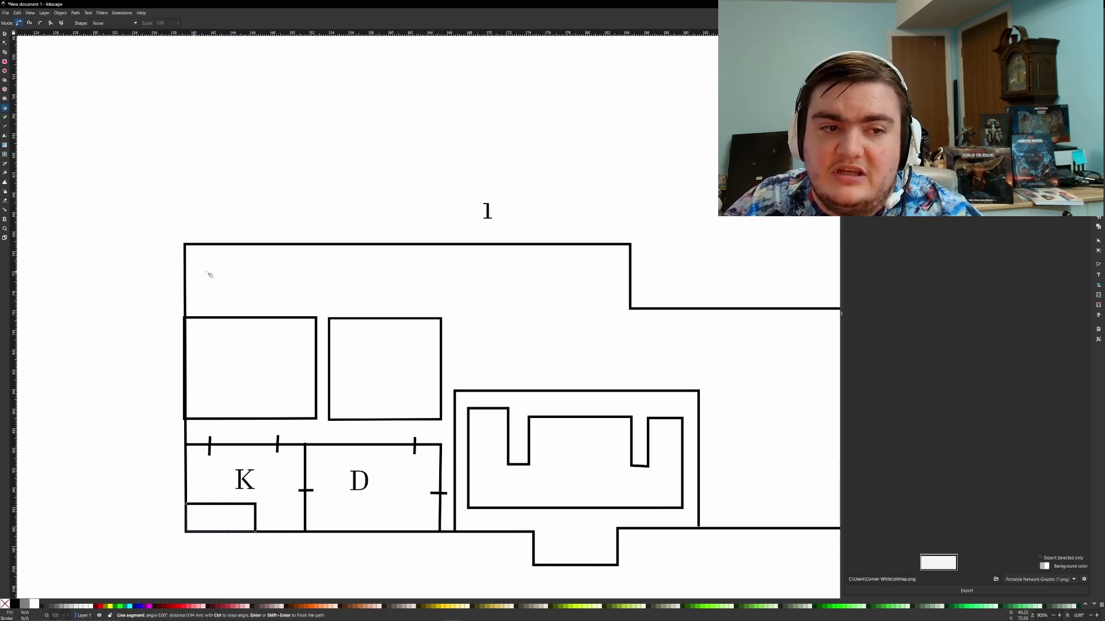
click(255, 272)
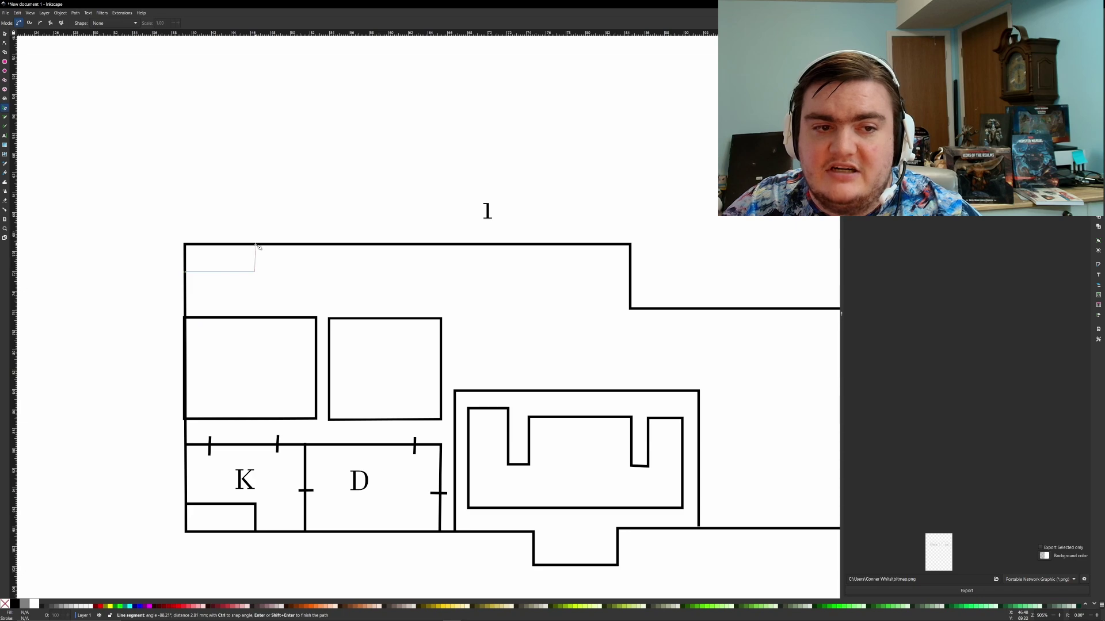
click(255, 245)
key(Return)
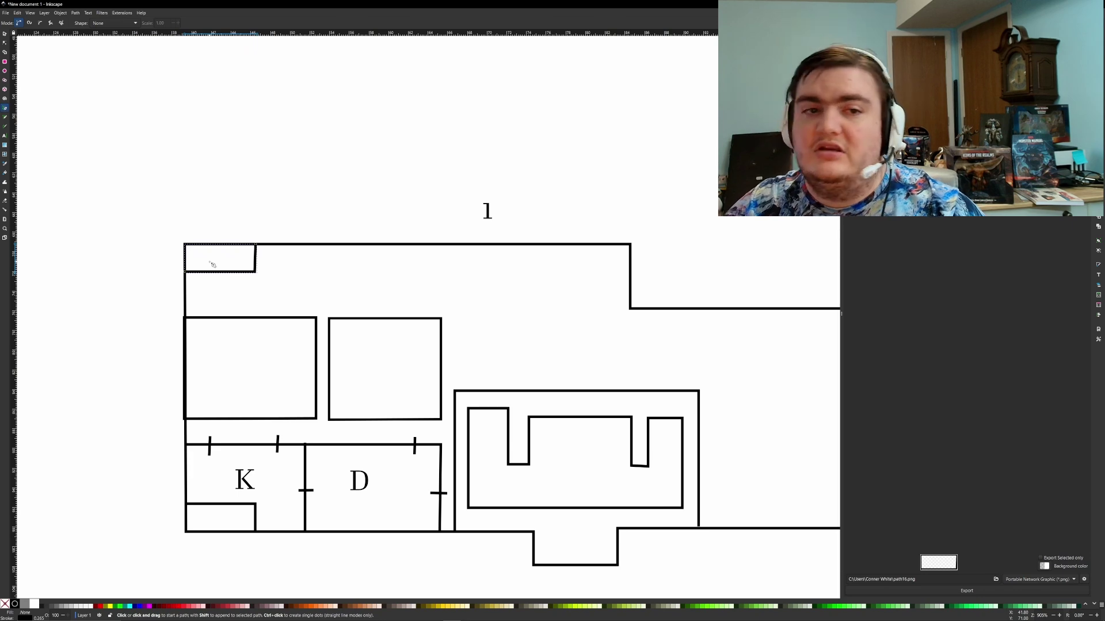
key(ctrl+z)
Step: Shrink the first-story outline's height to about 26.4 mm by lowering its upper edge toward the two unlabeled rooms
mouse_move(385, 331)
middle_down()
mouse_move(376, 277)
mouse_move(270, 284)
middle_up()
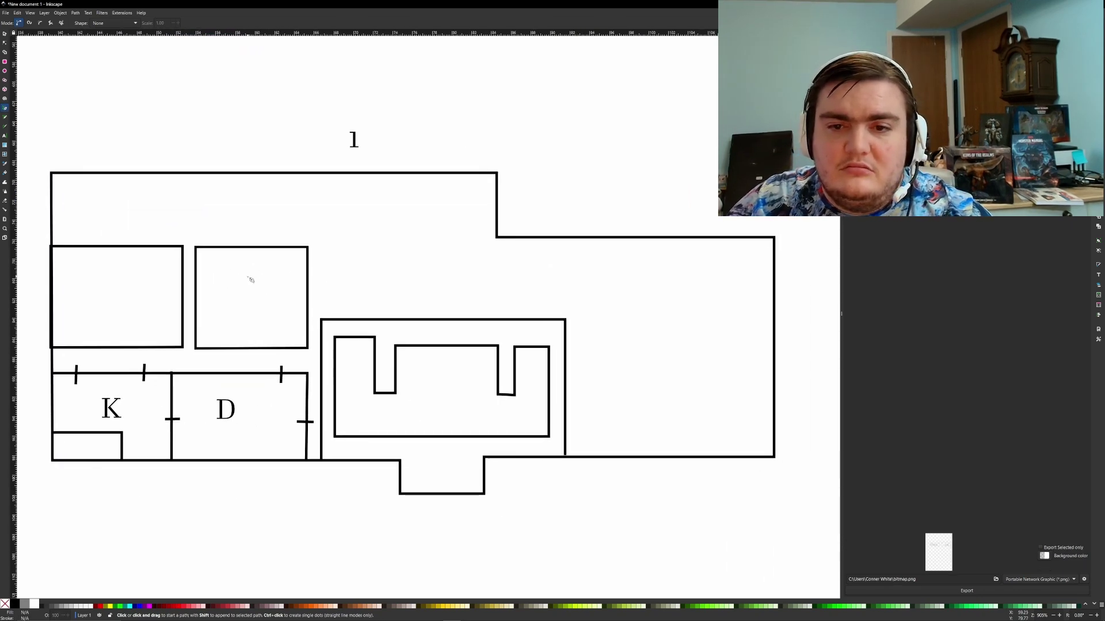
click(5, 34)
click(481, 174)
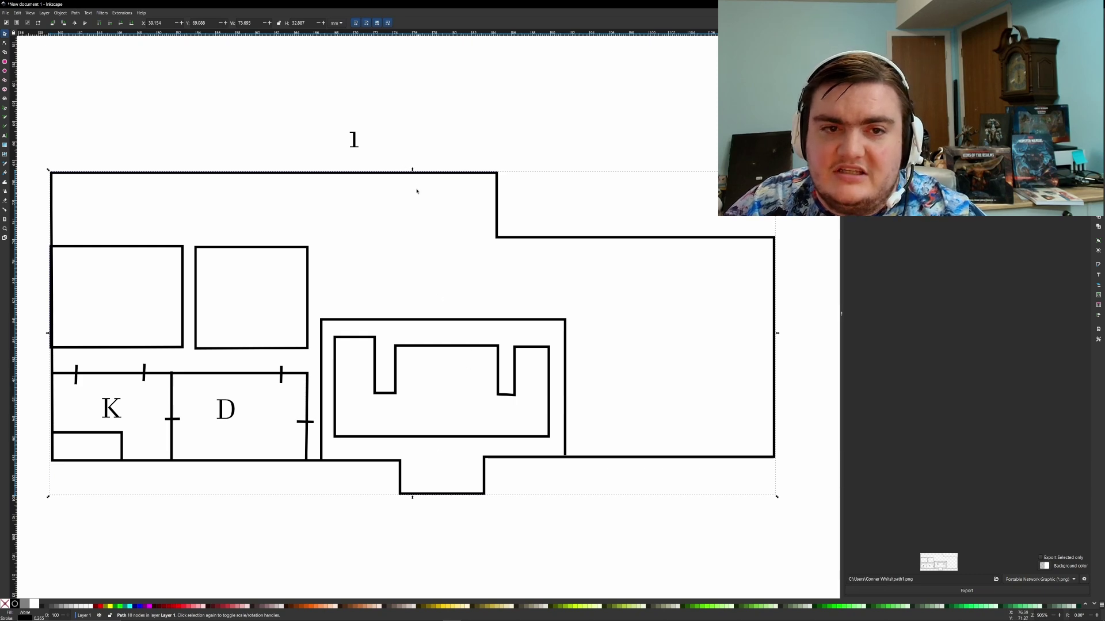
drag(412, 171, 416, 234)
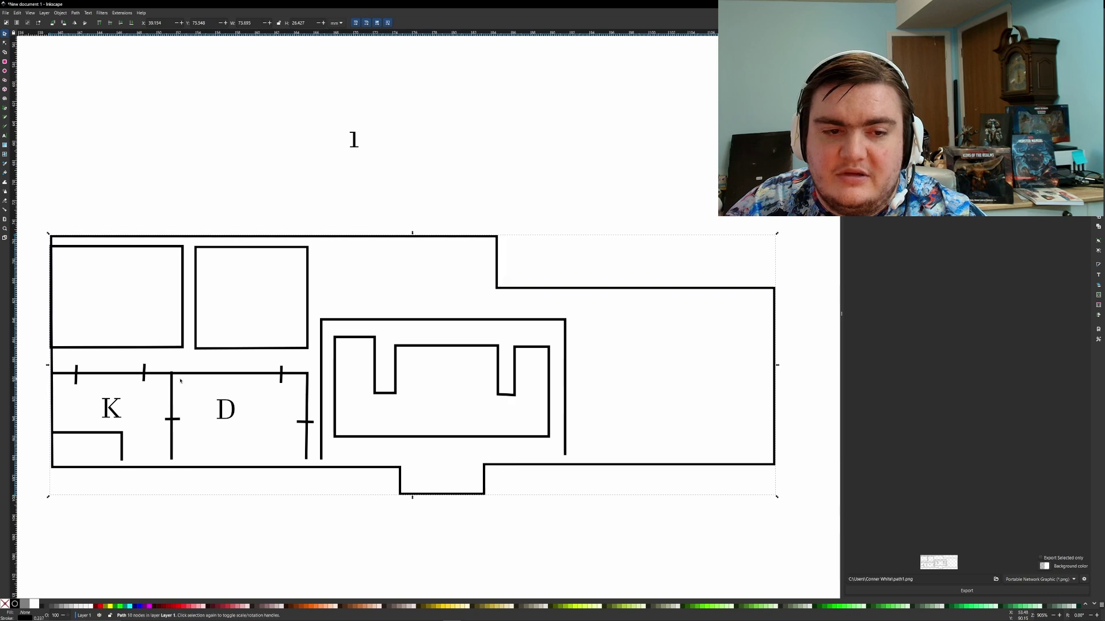
Step: Shrink the second-story outline's height to about 25.4 mm by lowering its upper edge, roughly matching the first story
ctrl+scroll(567, 363, down, 3)
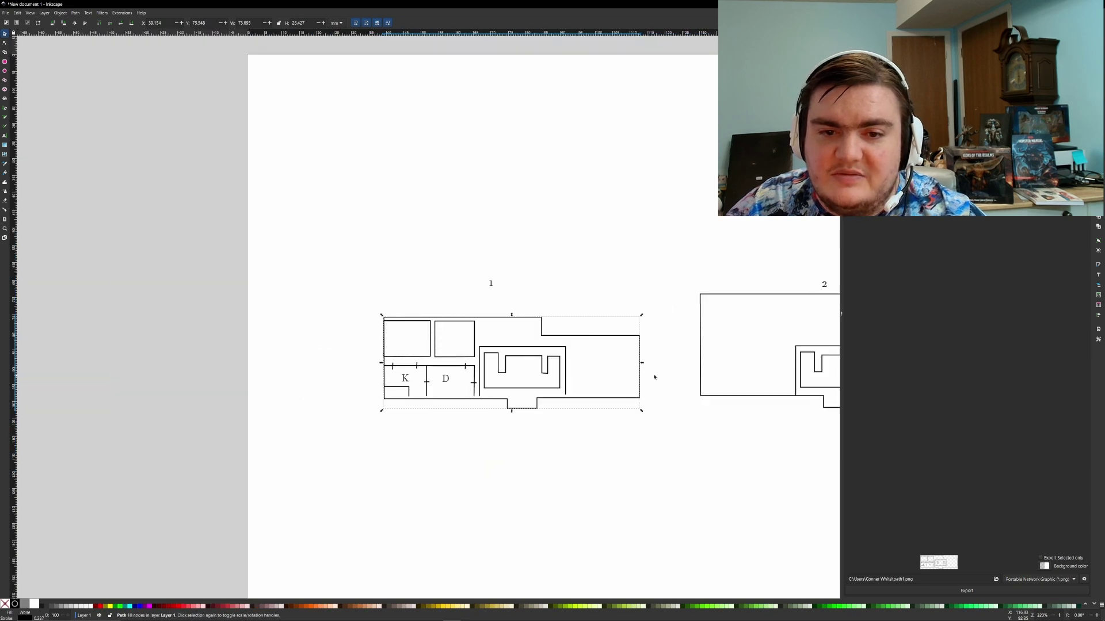
middle_drag(652, 375, 395, 295)
click(501, 215)
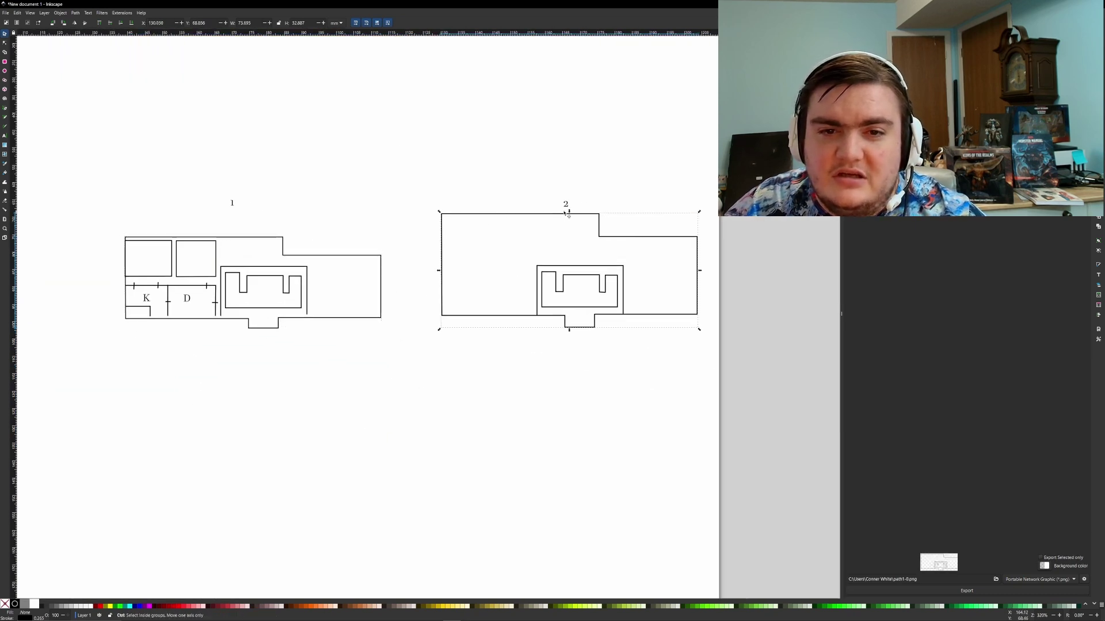
mouse_move(569, 211)
mouse_down()
mouse_move(573, 248)
mouse_move(574, 238)
mouse_up()
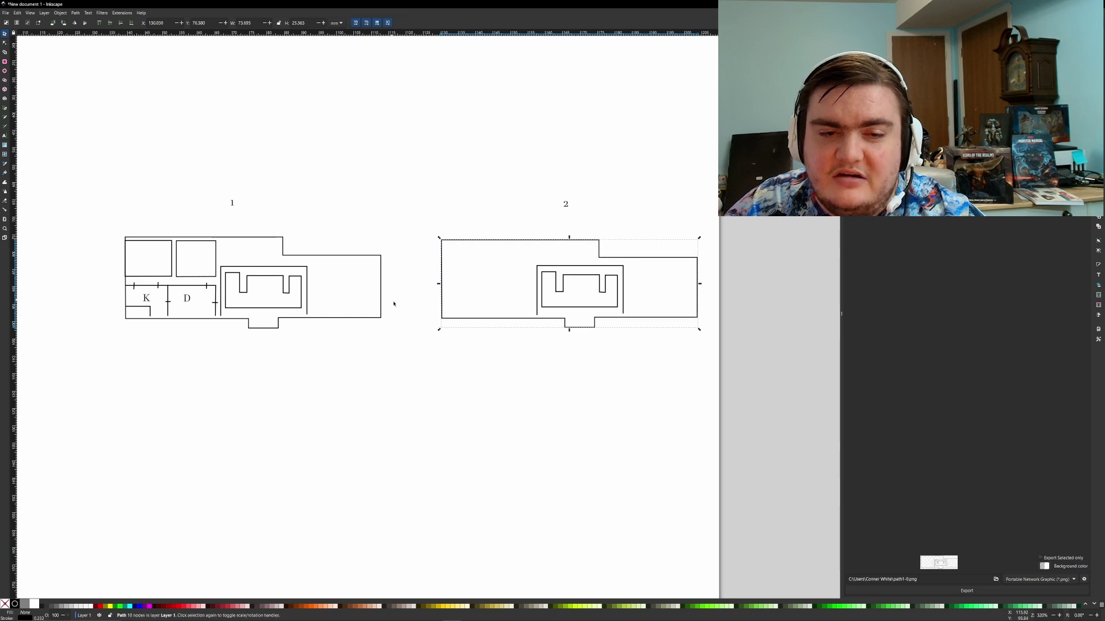
Step: Stretch the two unlabeled rooms above K and D downward until their lower edges line up, making the right one about 11.1 mm high
ctrl+scroll(493, 353, up, 2)
scroll(516, 349, left, 10)
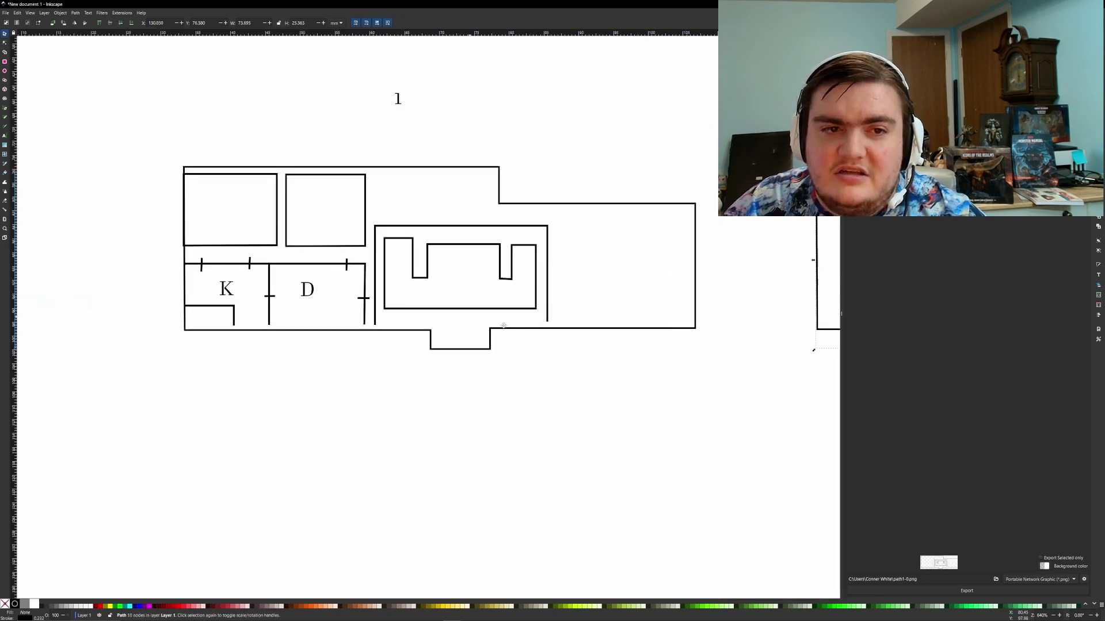
scroll(242, 192, right, 15)
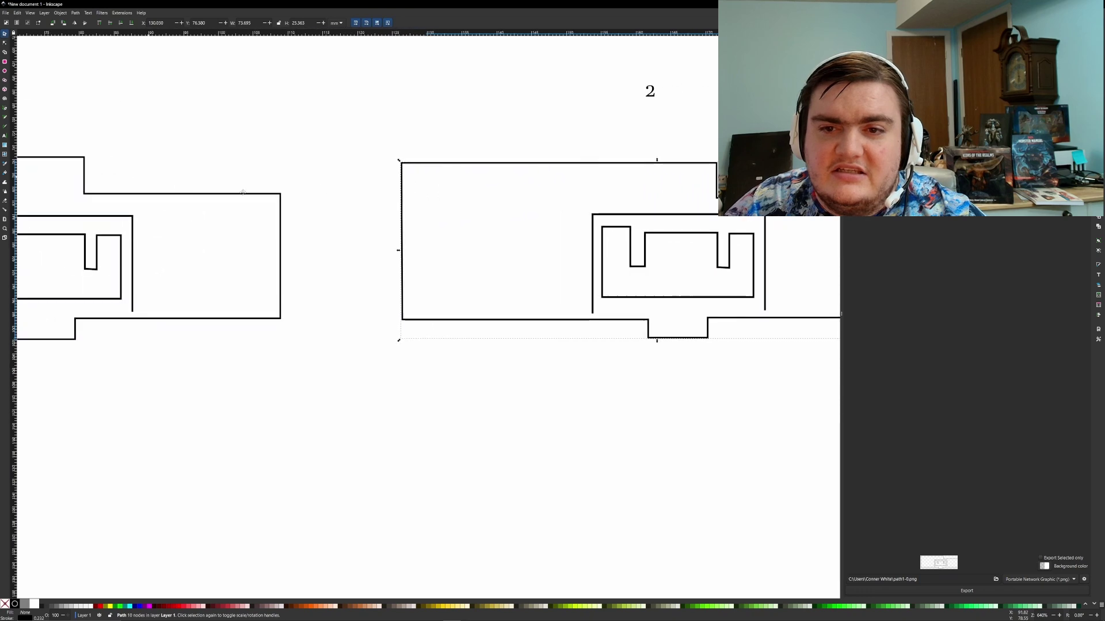
scroll(242, 192, left, 10)
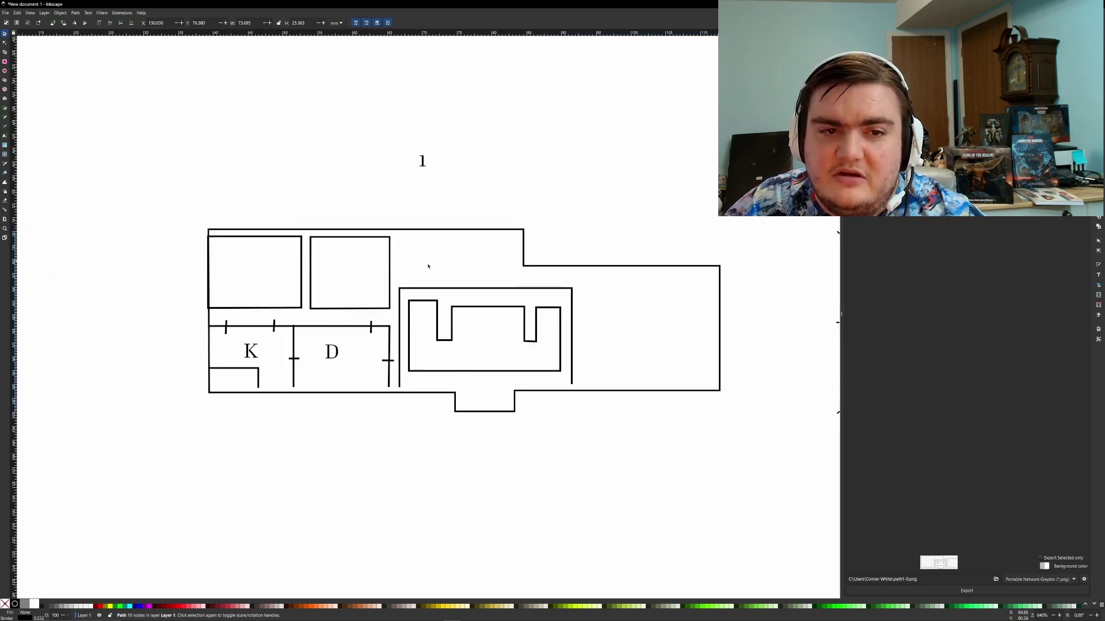
click(296, 309)
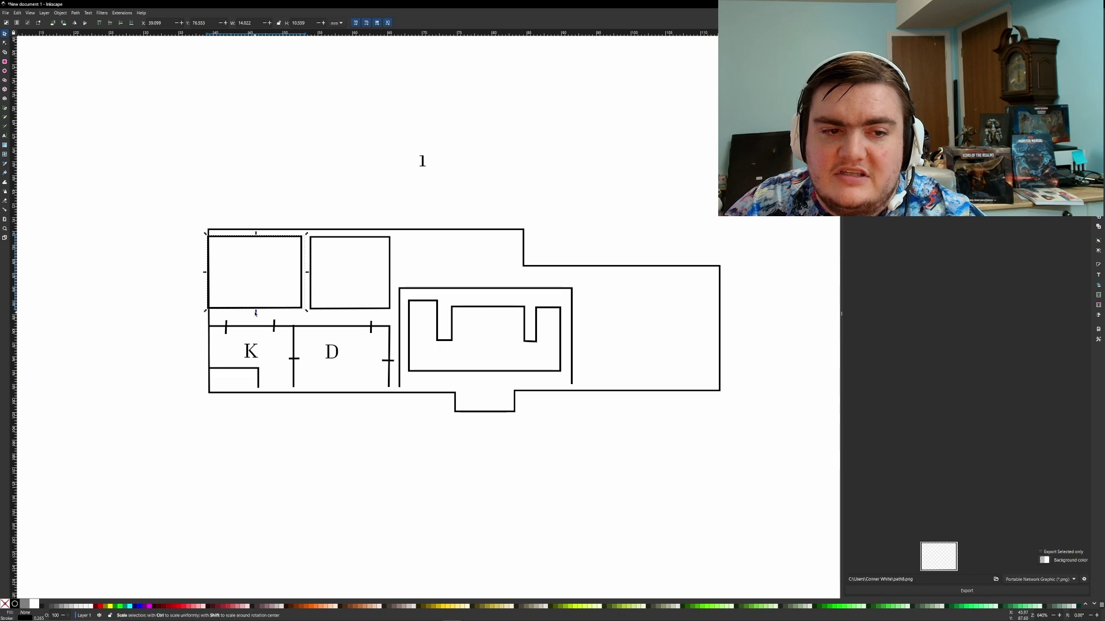
drag(254, 314, 255, 319)
click(369, 309)
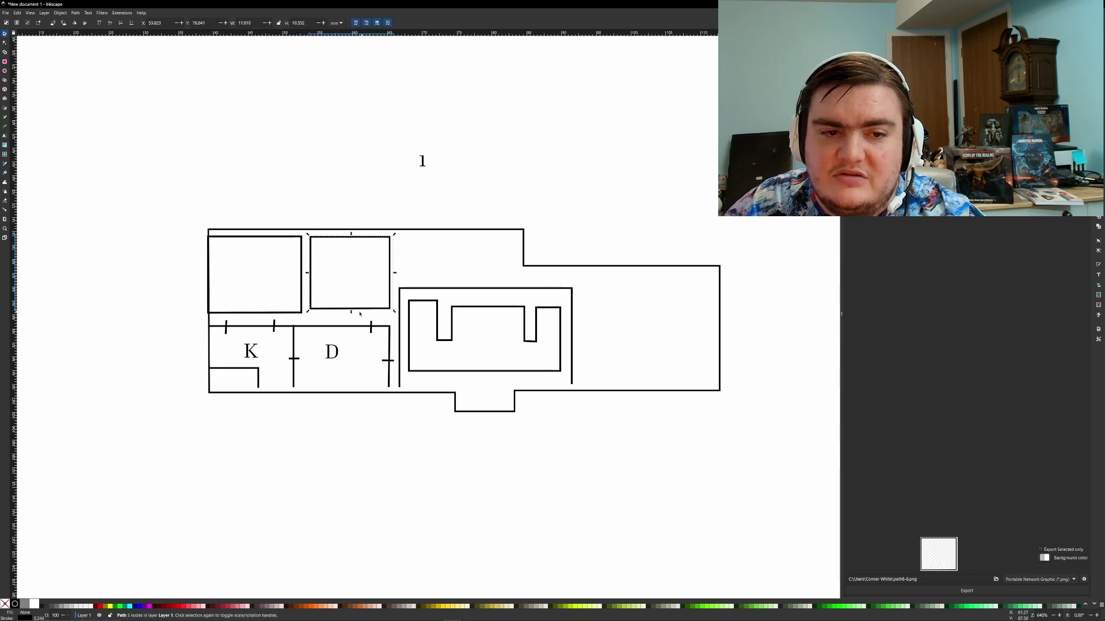
drag(351, 314, 341, 311)
ctrl+scroll(342, 308, up, 2)
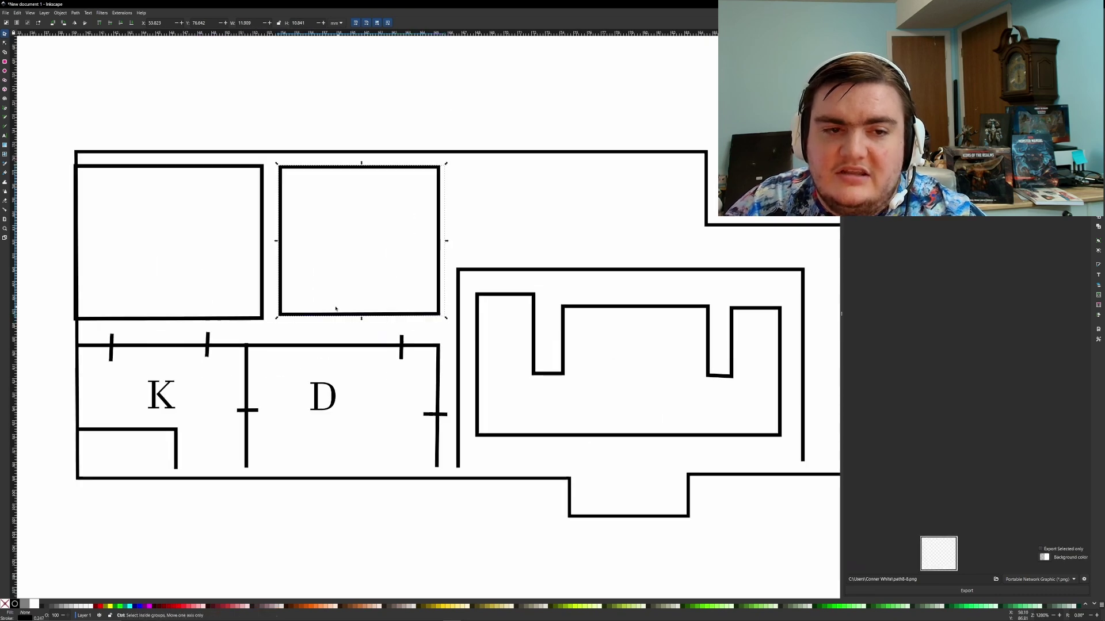
ctrl+scroll(309, 306, up, 1)
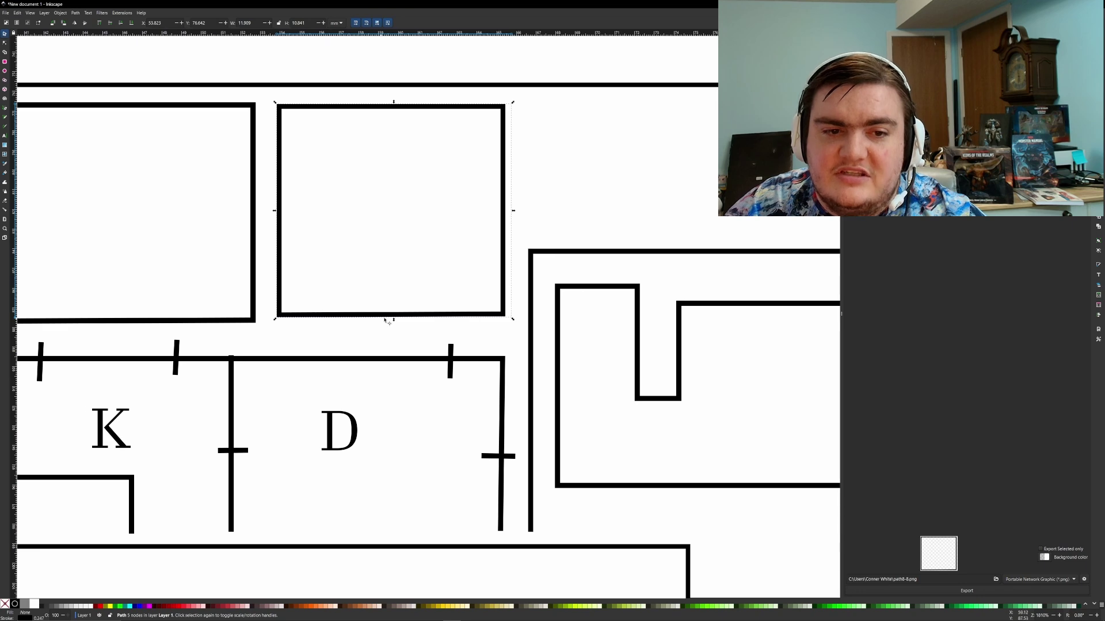
drag(394, 322, 394, 326)
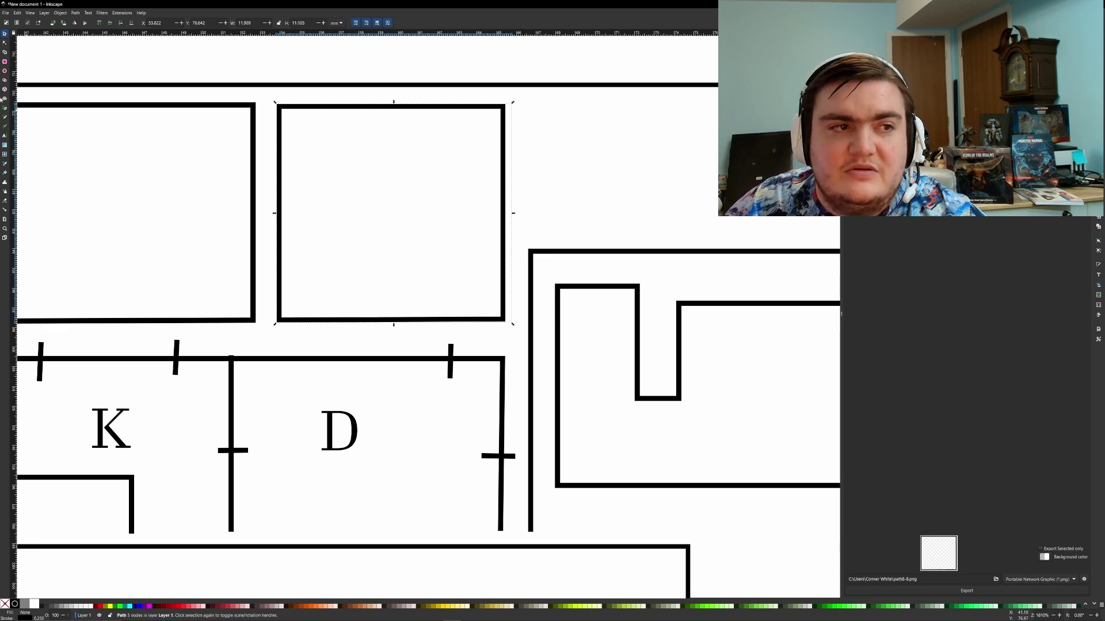
Step: Add a short door mark across the upper part of the left wall of the right unlabeled room above D
click(5, 109)
click(268, 149)
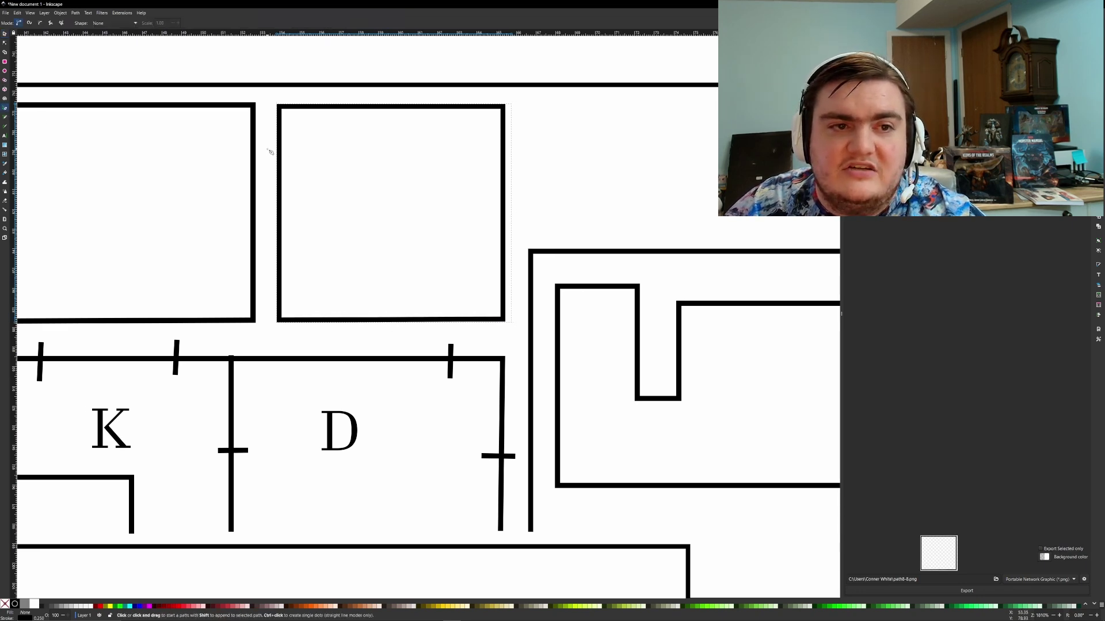
double_click(301, 150)
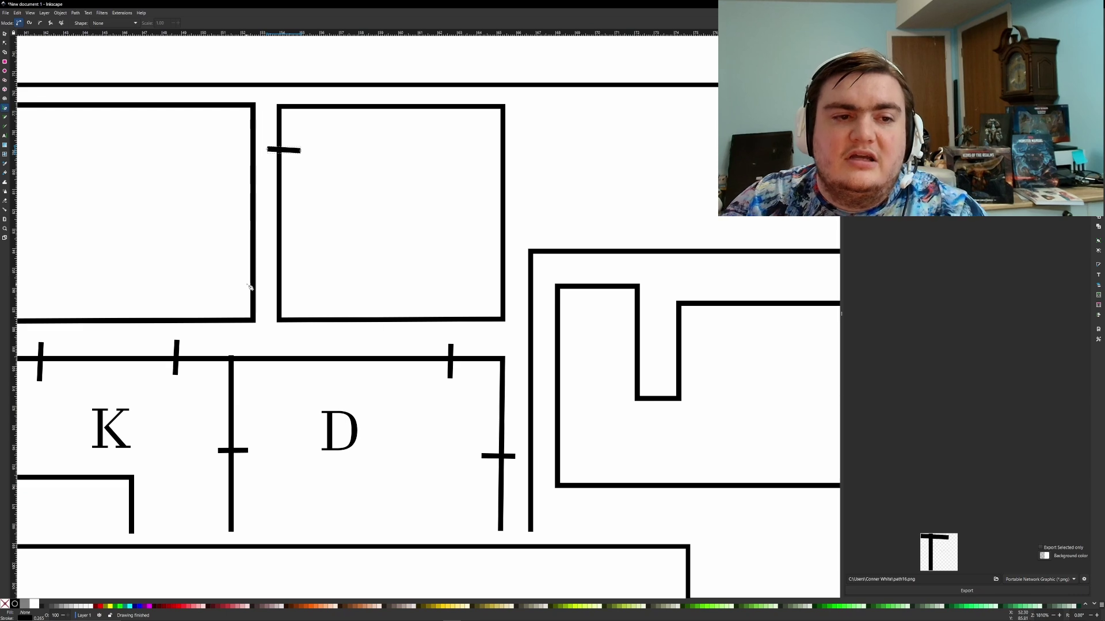
Step: Try a door mark low on the right wall of the unlabeled room above K, and undo it
click(267, 283)
double_click(234, 283)
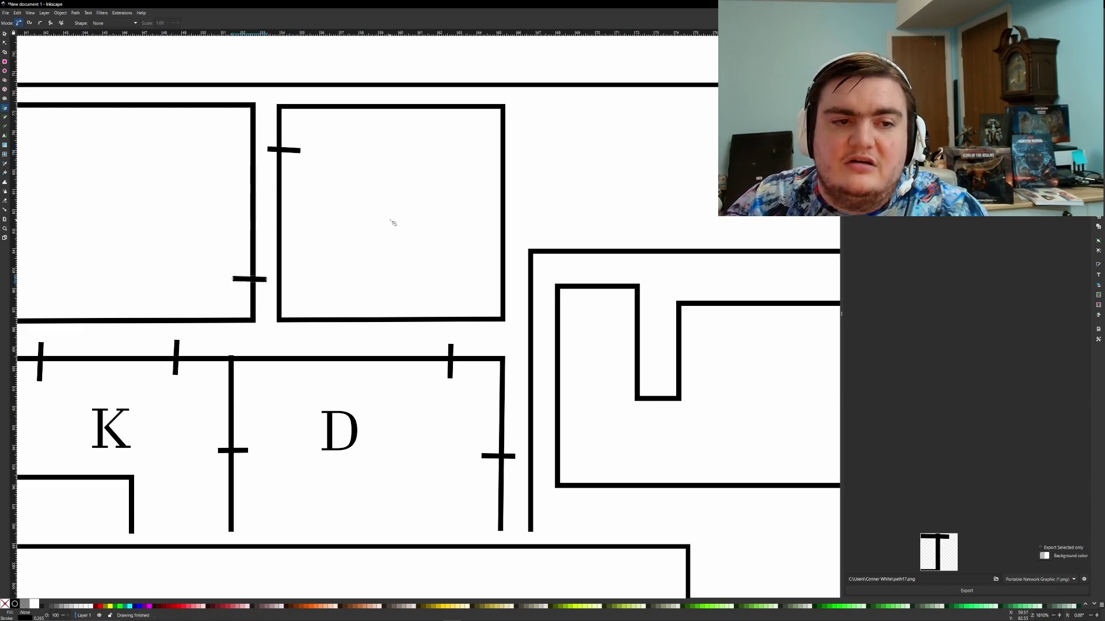
mouse_move(392, 222)
middle_down()
mouse_move(361, 223)
mouse_move(493, 240)
mouse_move(491, 257)
middle_up()
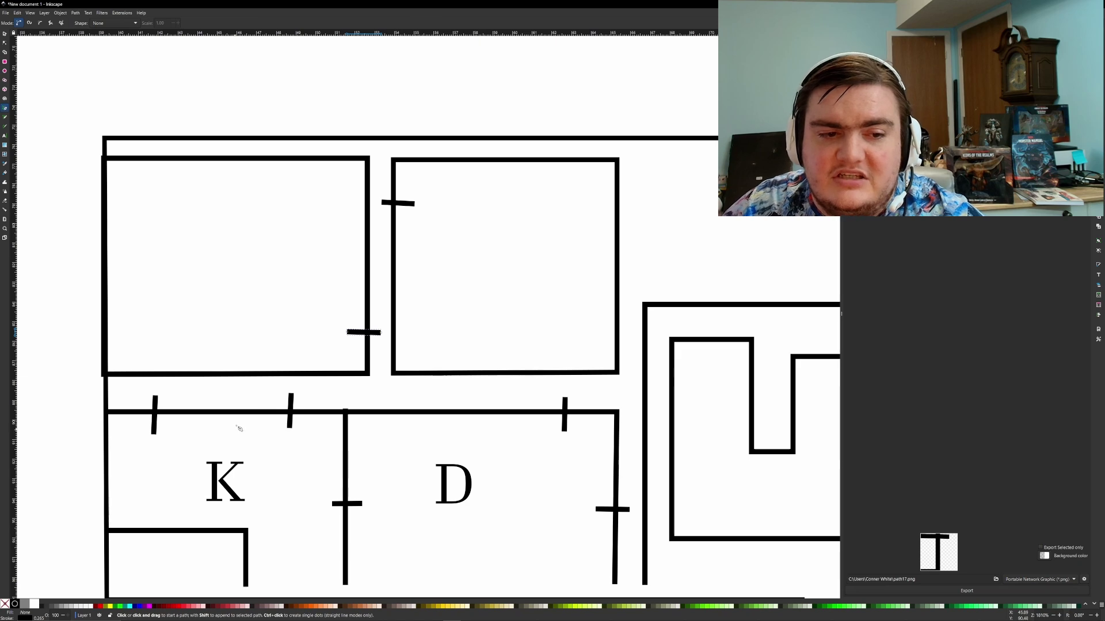
key(ctrl+z)
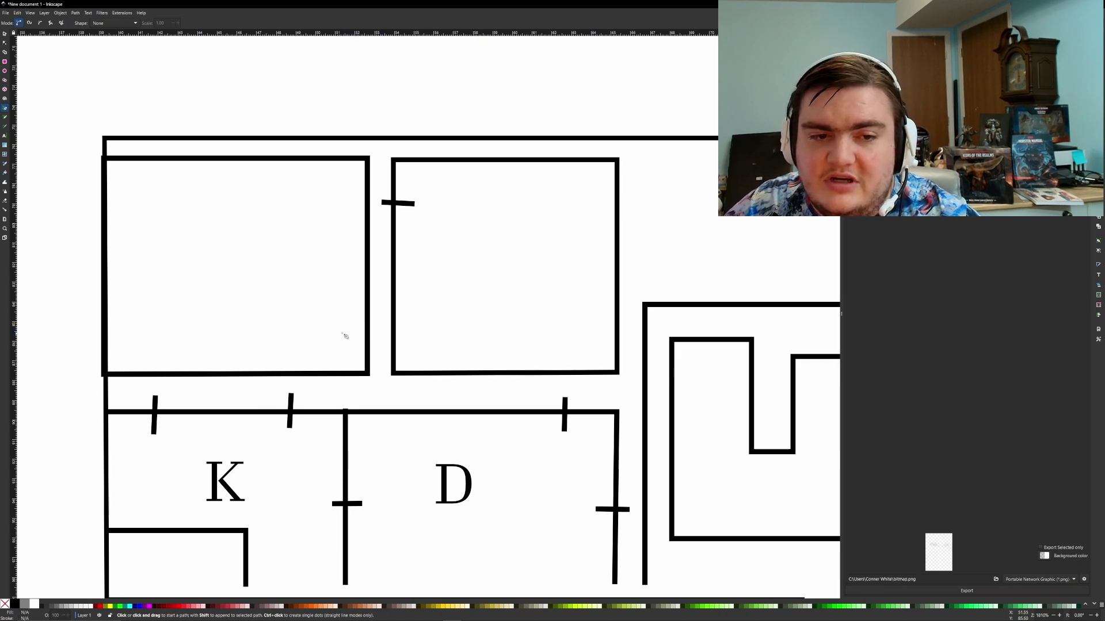
Step: Add door marks near the middle of the lower and upper walls of the unlabeled room above K
click(233, 362)
double_click(233, 387)
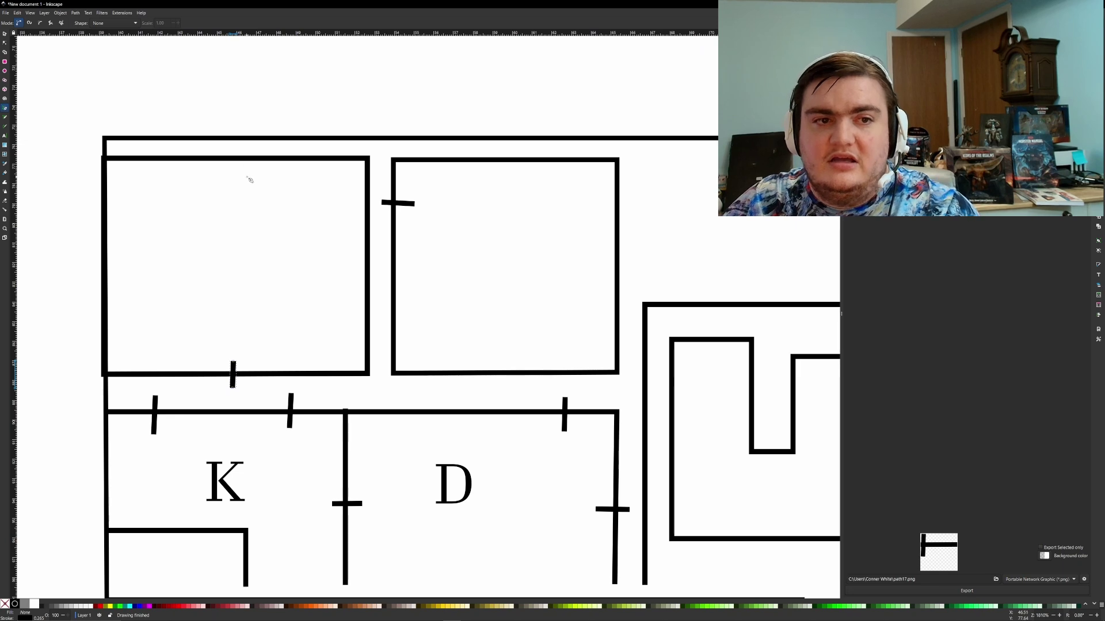
click(245, 150)
double_click(246, 176)
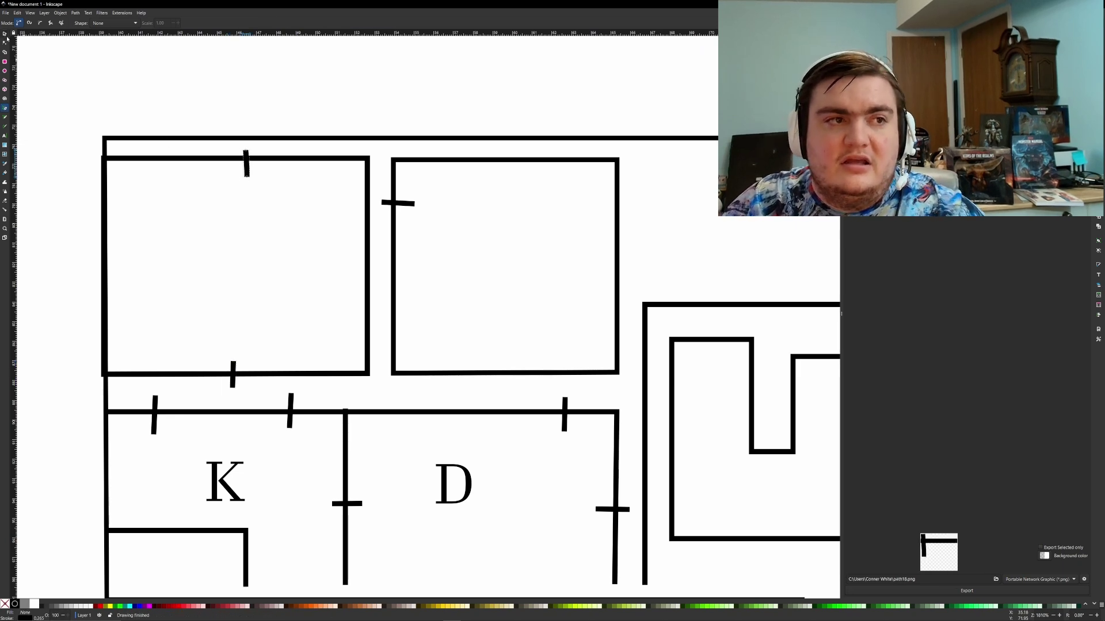
Step: Increase the first-story outline's height to about 27.6 mm by raising its upper edge
click(6, 35)
ctrl+scroll(388, 325, down, 2)
middle_drag(474, 306, 355, 297)
click(438, 223)
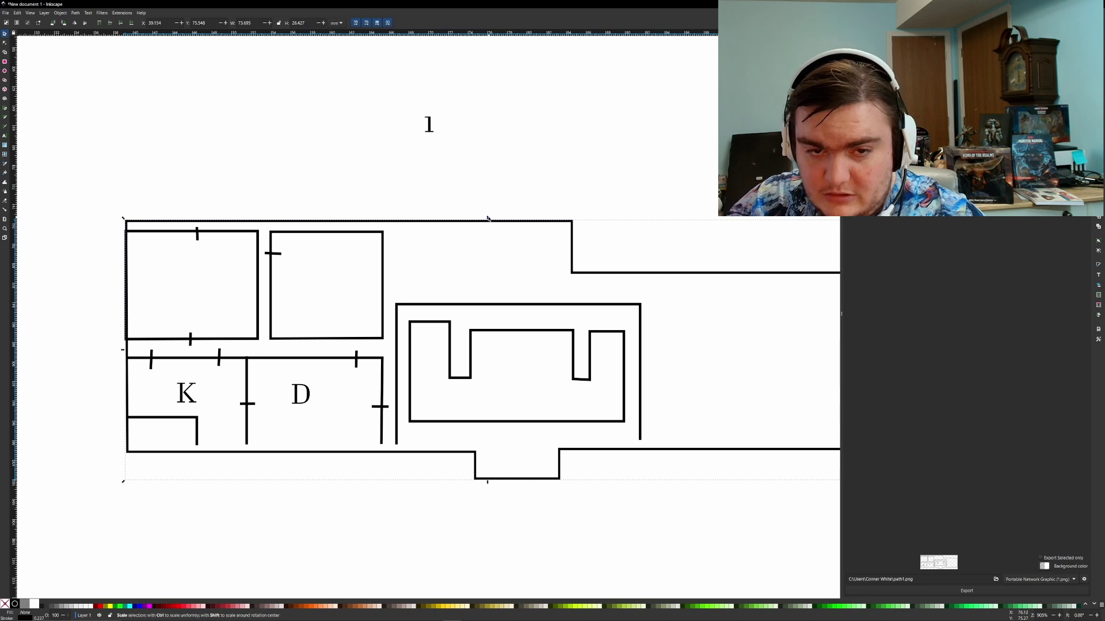
mouse_move(488, 219)
mouse_down()
mouse_move(488, 172)
mouse_move(487, 207)
mouse_up()
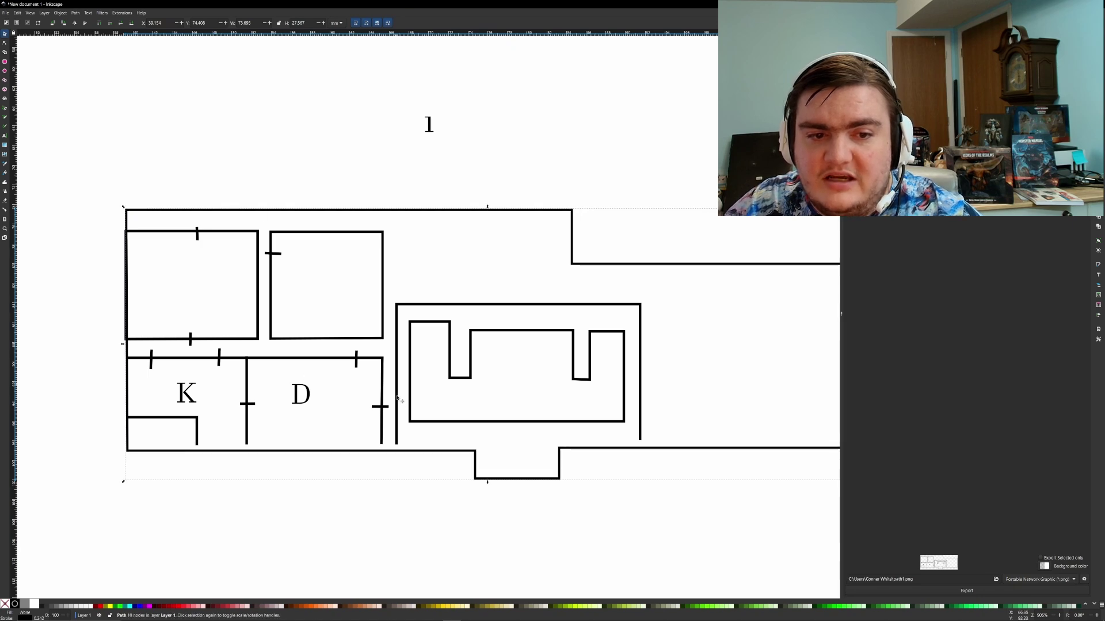
Step: Draw a small room about 8.8 by 5.6 mm inside the corner where the first-story outline's upper wall steps down
click(5, 107)
click(571, 264)
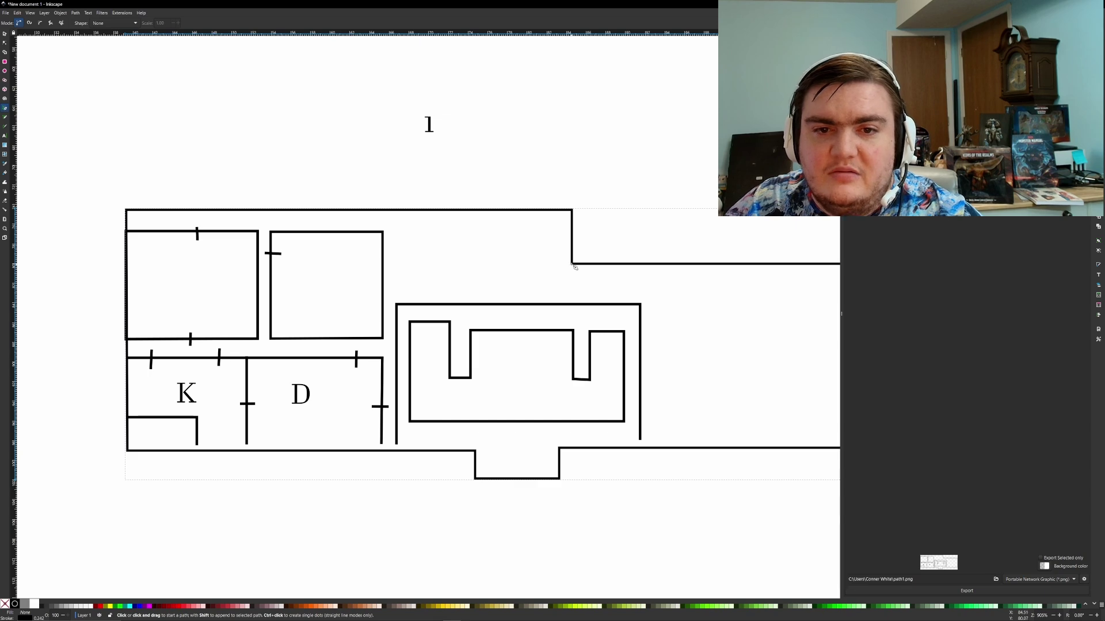
click(486, 265)
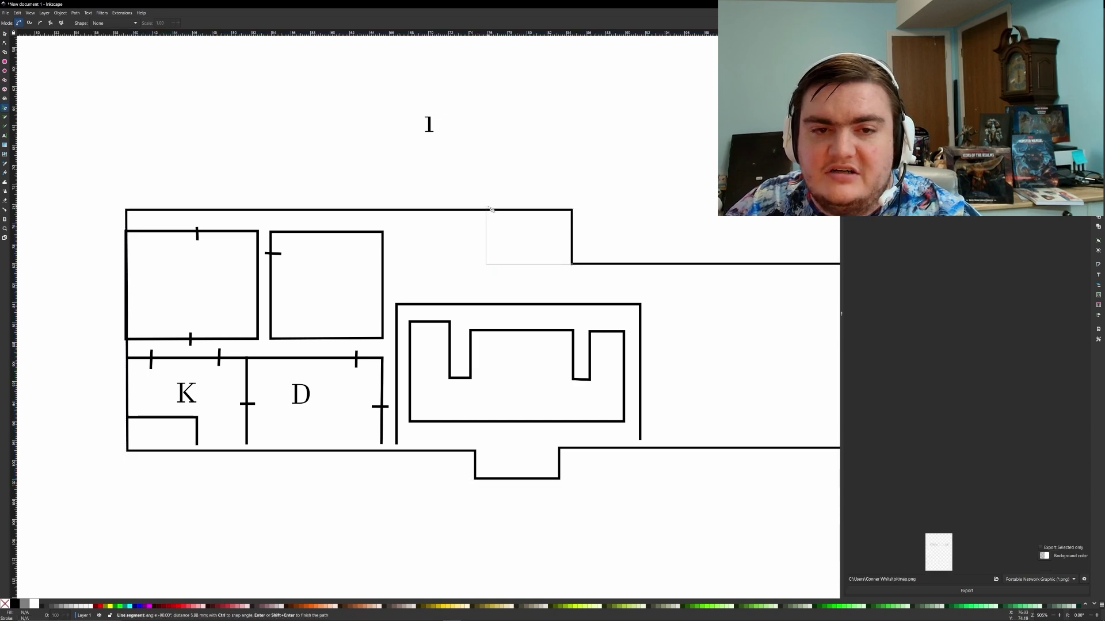
double_click(486, 211)
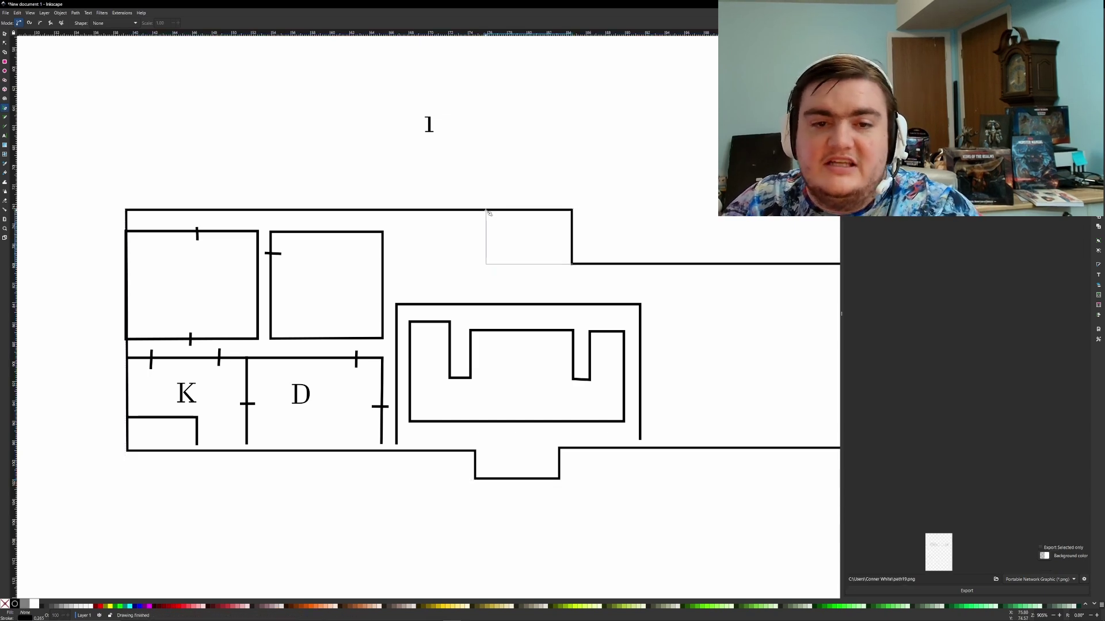
Step: Label the new small corner room with the letter B
click(5, 136)
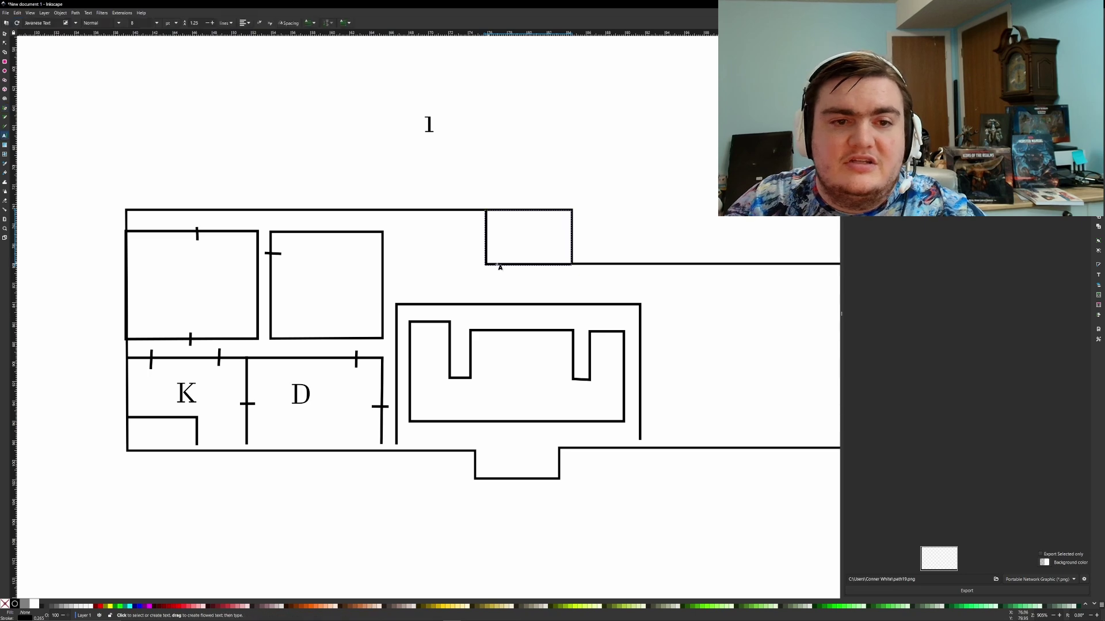
drag(504, 217, 544, 249)
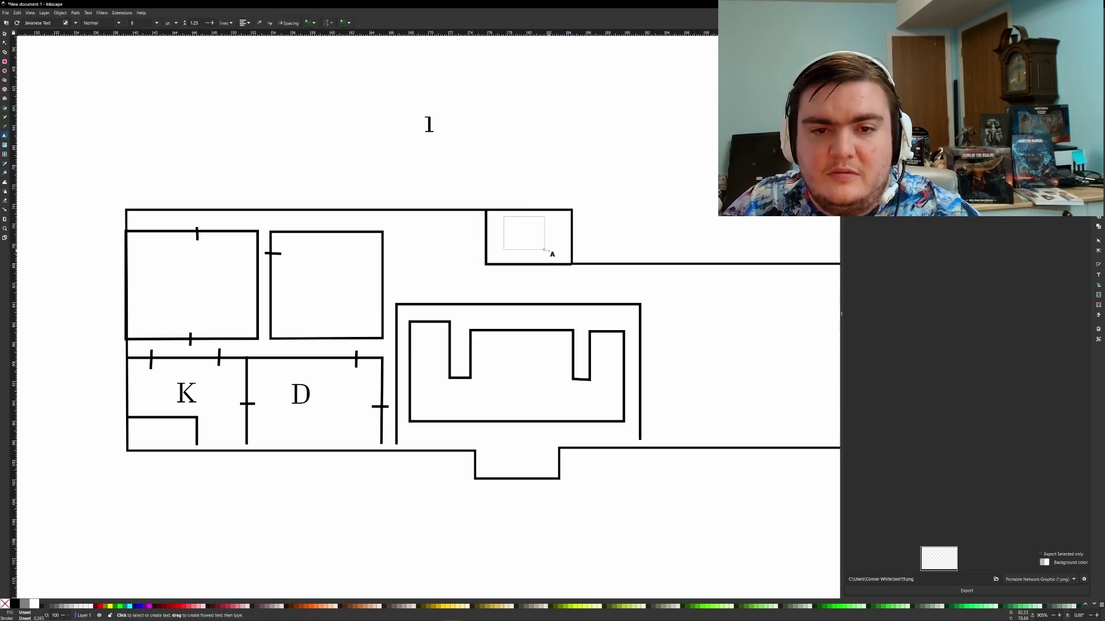
click(544, 251)
drag(544, 250, 610, 286)
click(607, 286)
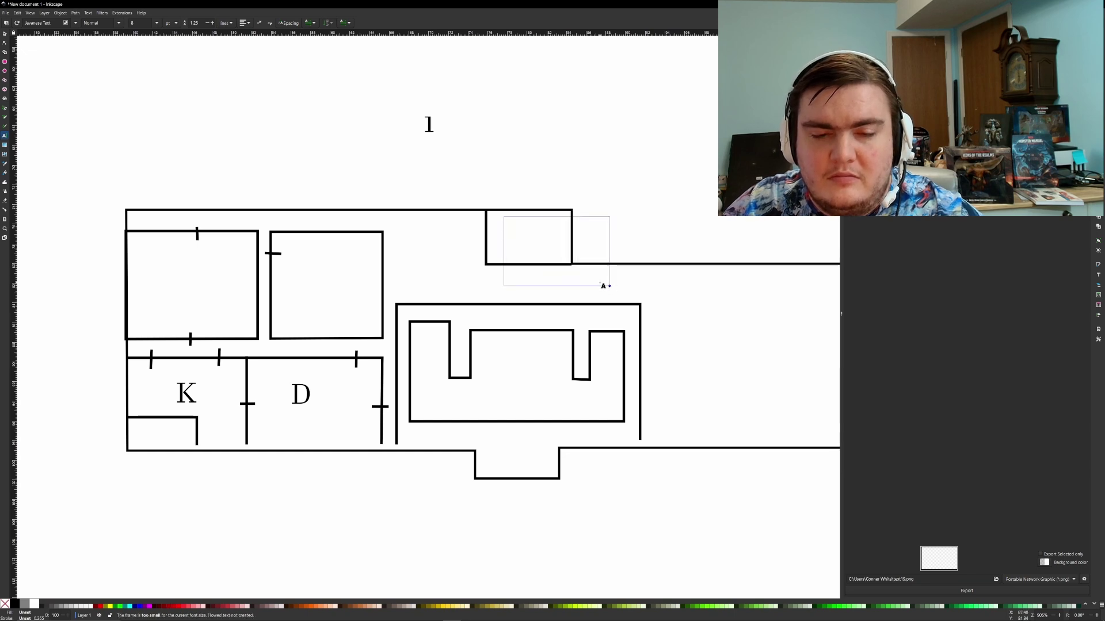
text(BG)
key(BackSpace)
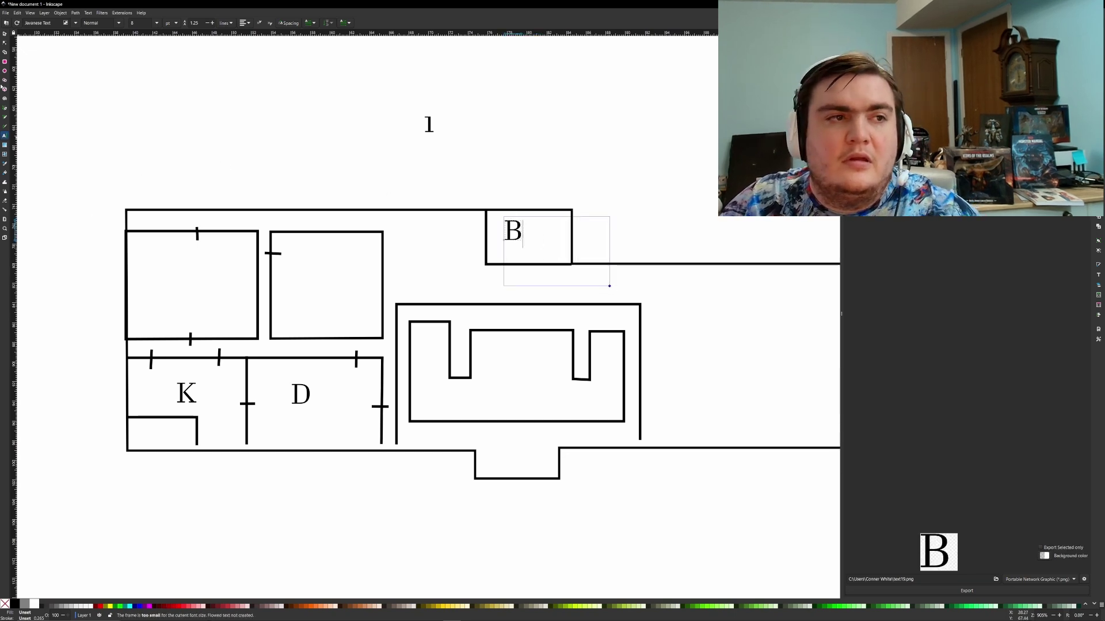
click(5, 34)
middle_drag(729, 263, 666, 225)
middle_drag(580, 228, 645, 228)
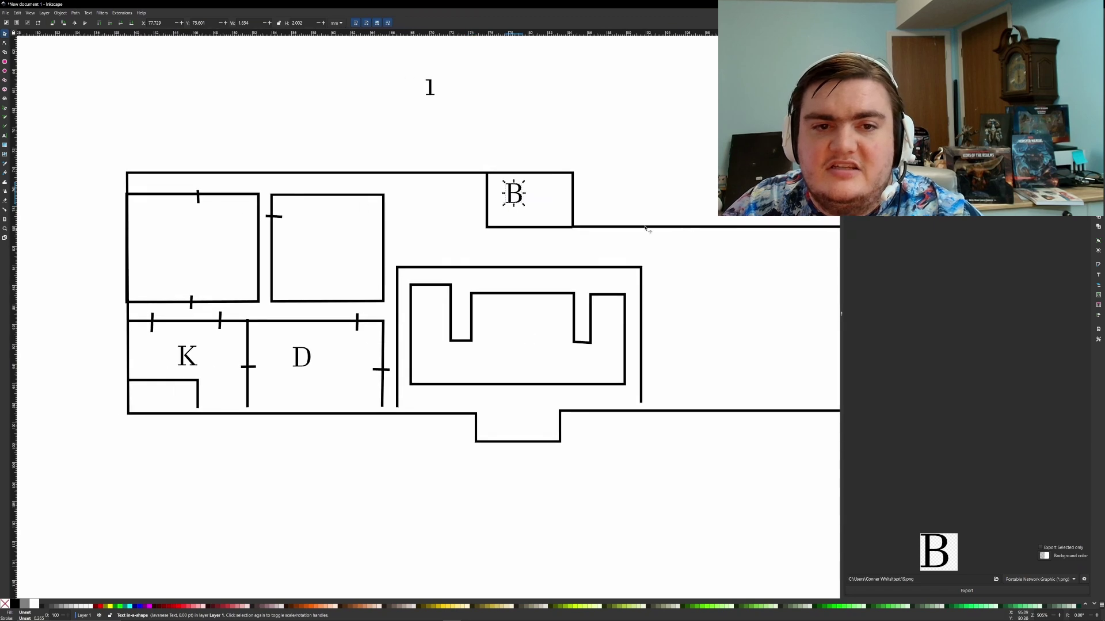
click(454, 81)
Step: Draw a smaller rectangular room against the left wall of room B and the upper outline wall
click(5, 108)
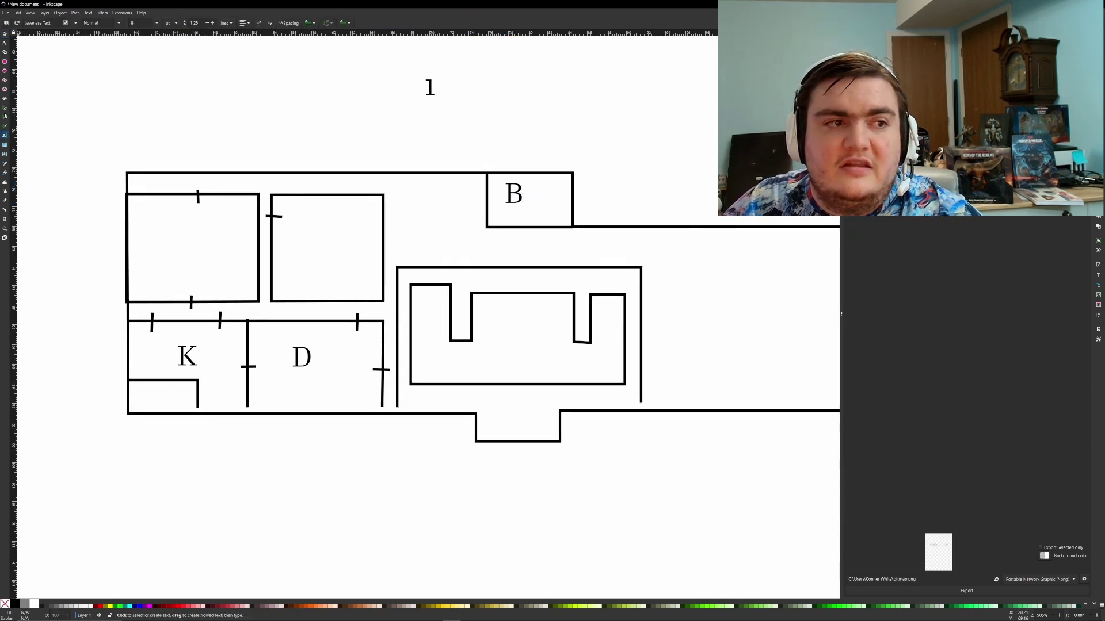
click(487, 204)
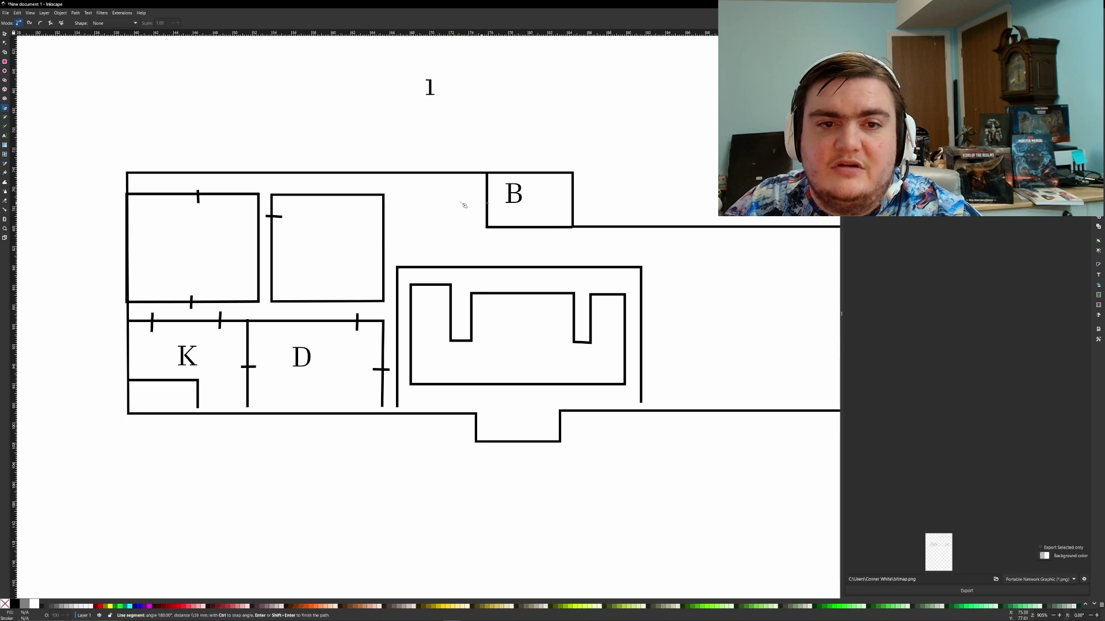
click(438, 203)
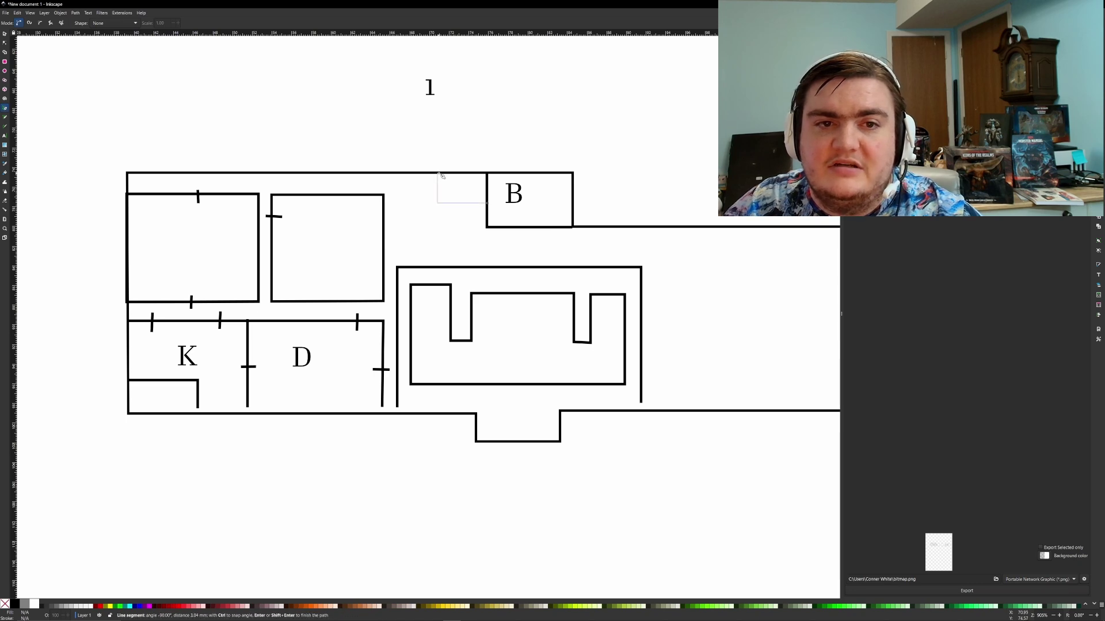
double_click(439, 173)
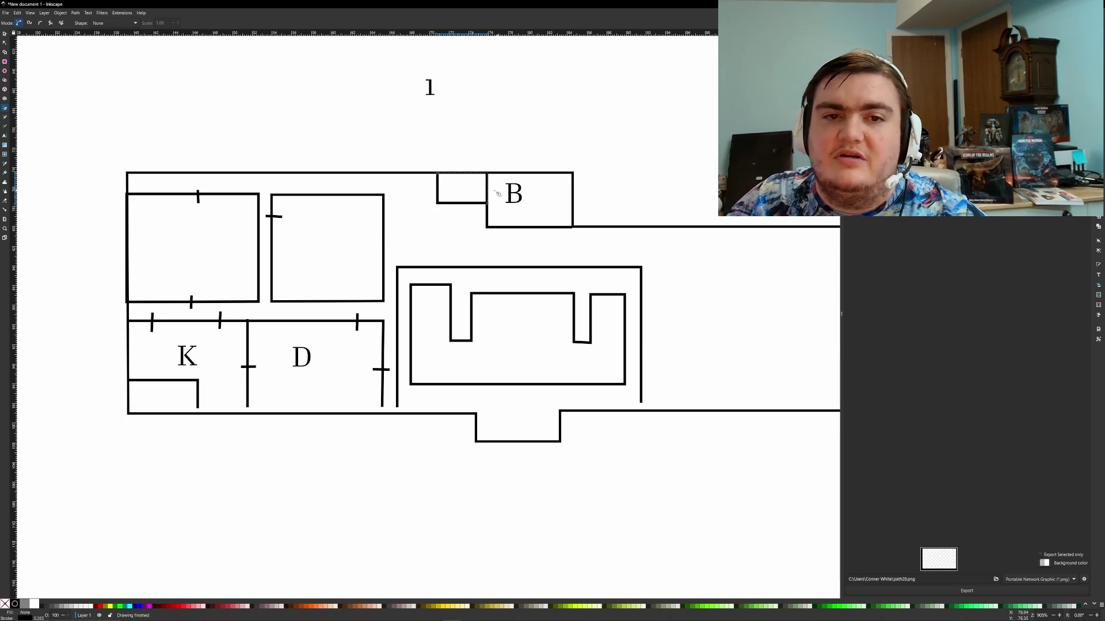
Step: Create the label C and place it inside the smaller room beside B
click(5, 135)
drag(410, 134, 543, 192)
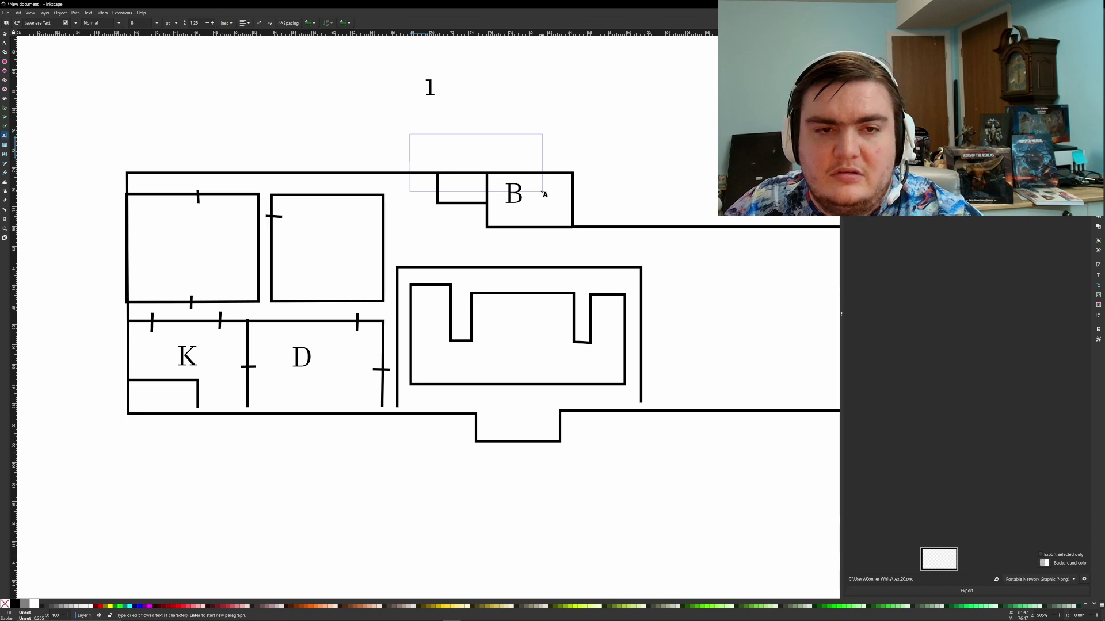
text(C)
click(4, 34)
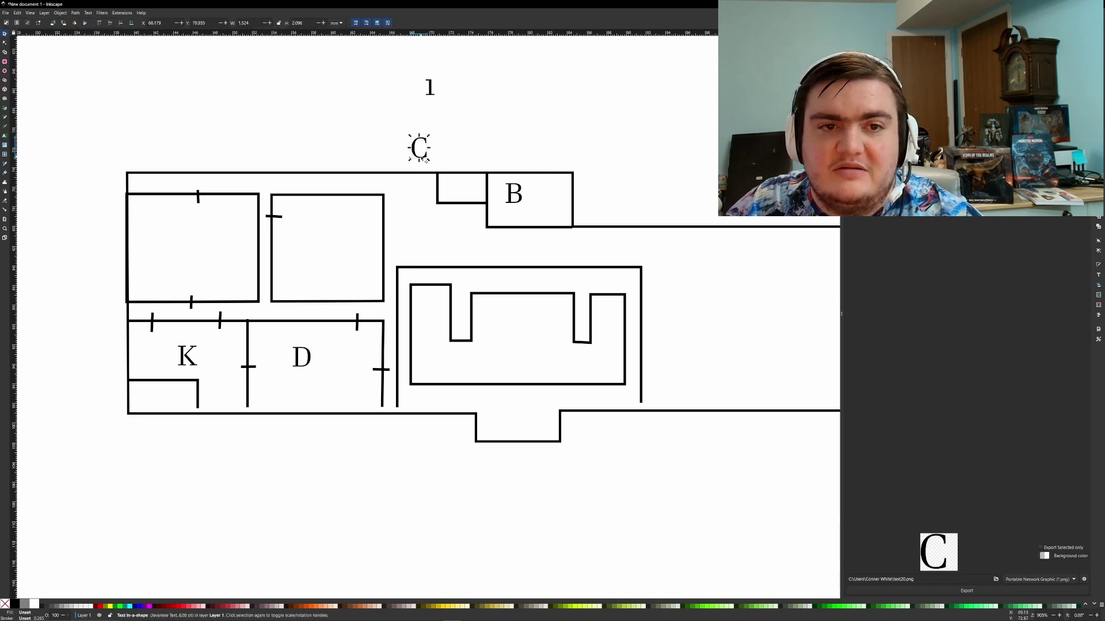
drag(426, 159, 469, 198)
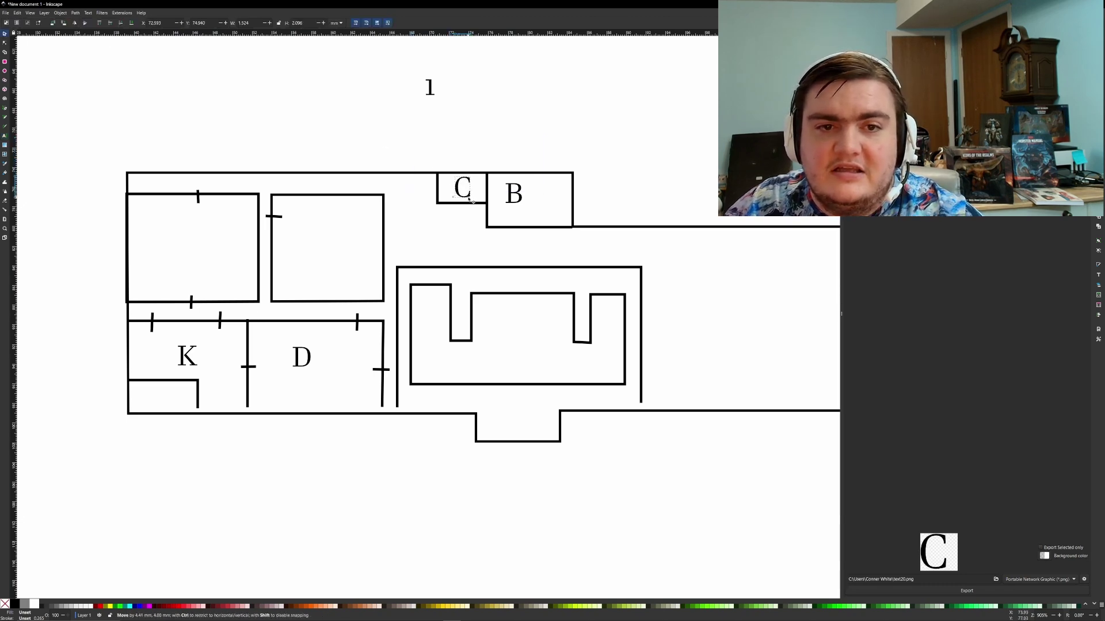
click(602, 212)
middle_drag(602, 212, 552, 187)
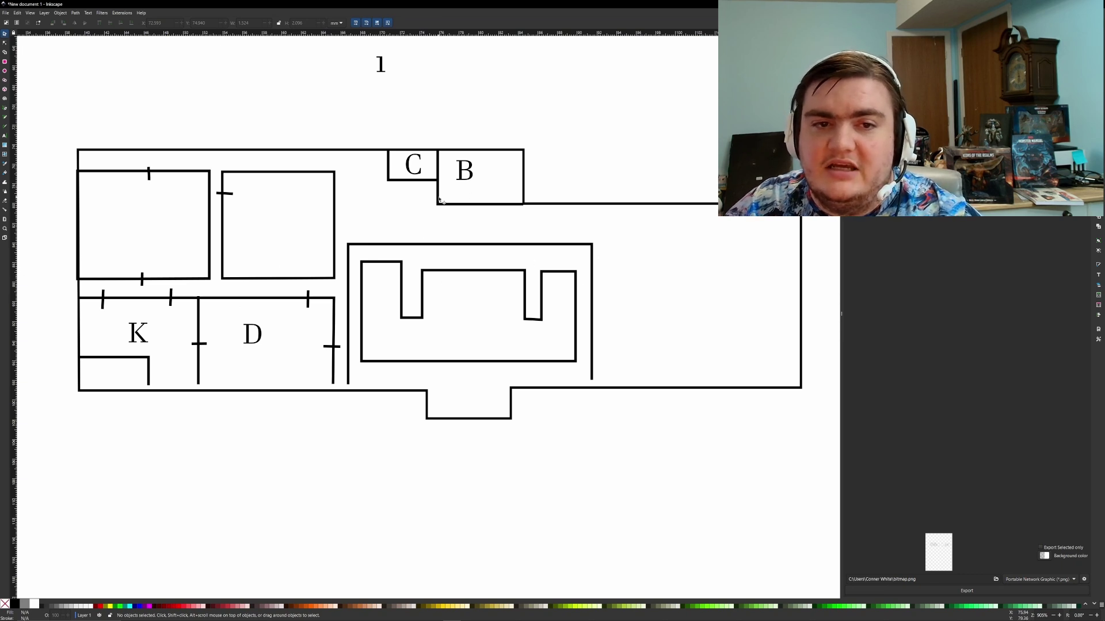
click(492, 206)
click(646, 195)
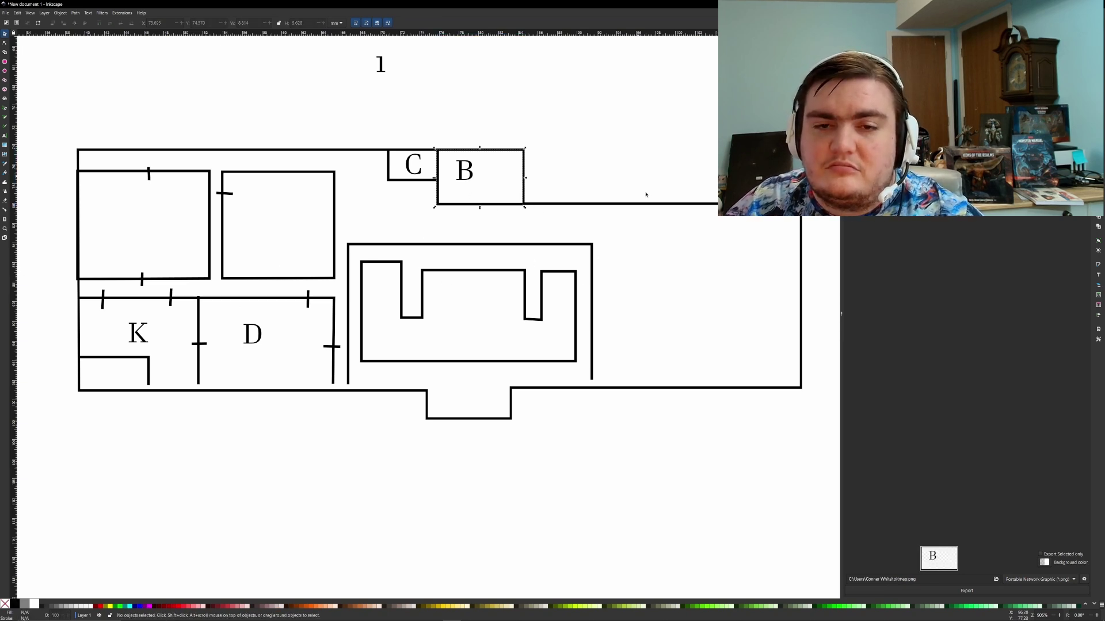
middle_drag(675, 214, 649, 196)
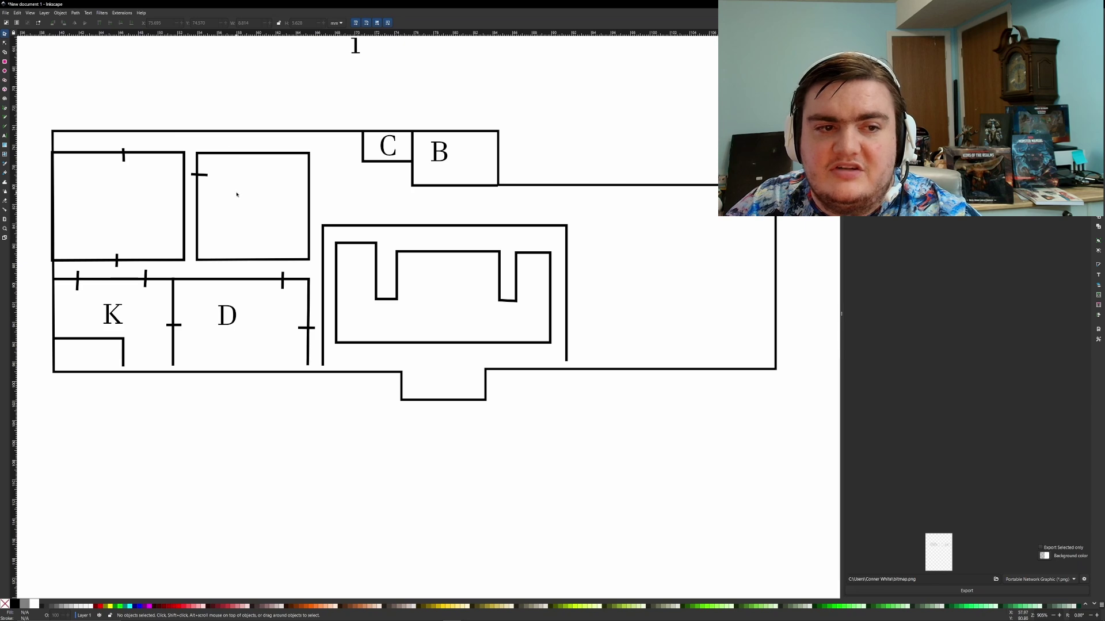
middle_drag(629, 201, 532, 189)
middle_drag(451, 194, 581, 216)
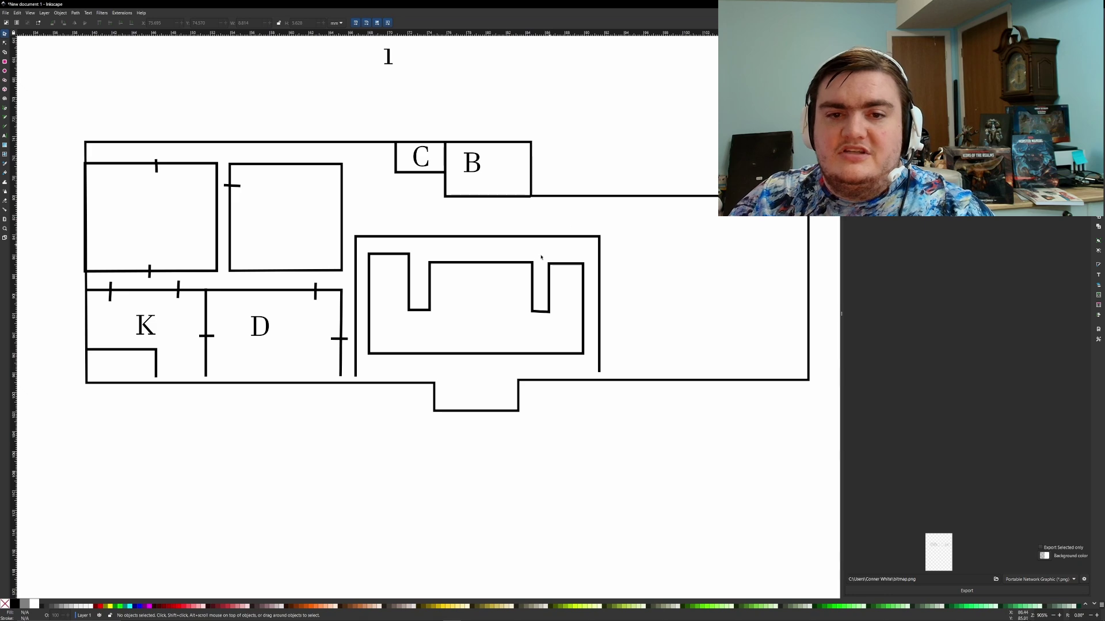
Step: Draw a nearly horizontal line about 14.2 mm long across the tops of both notches in the central inner shape
click(6, 109)
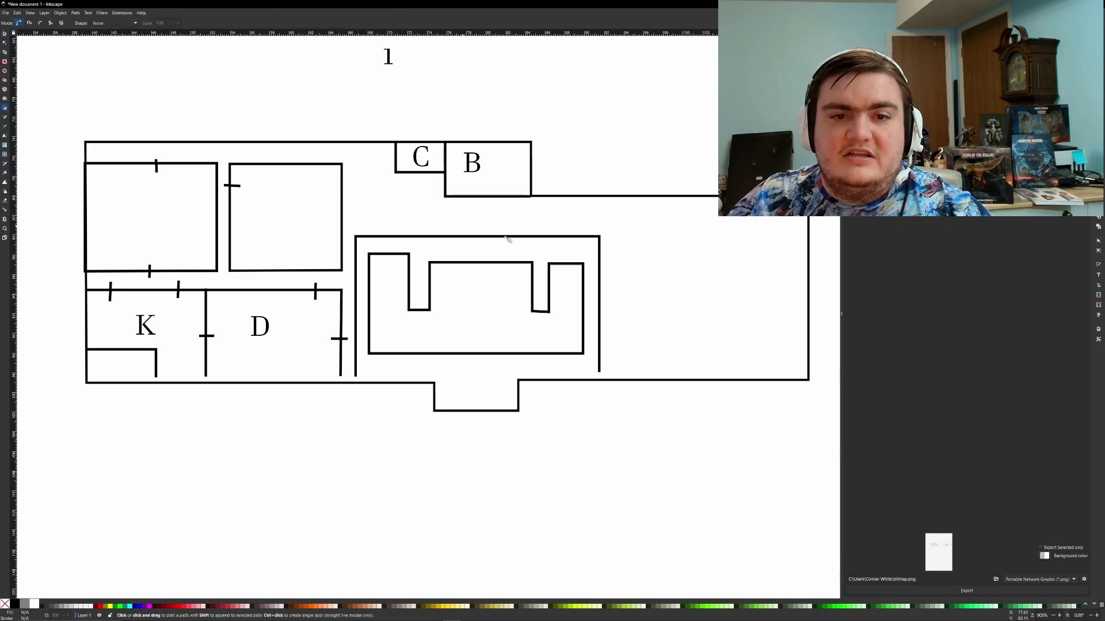
click(551, 266)
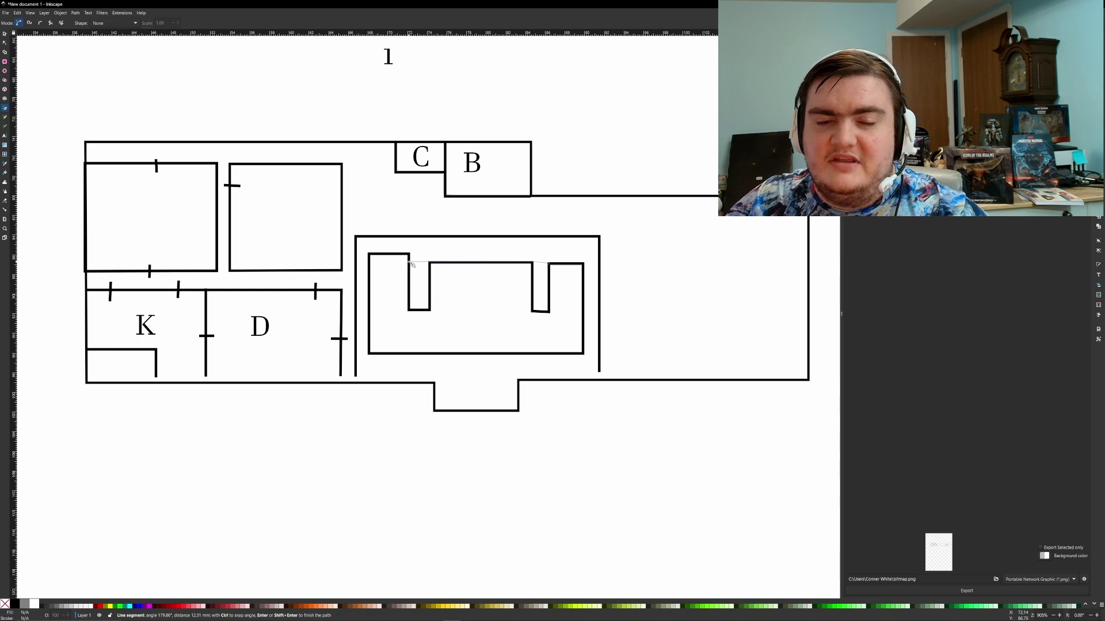
double_click(412, 264)
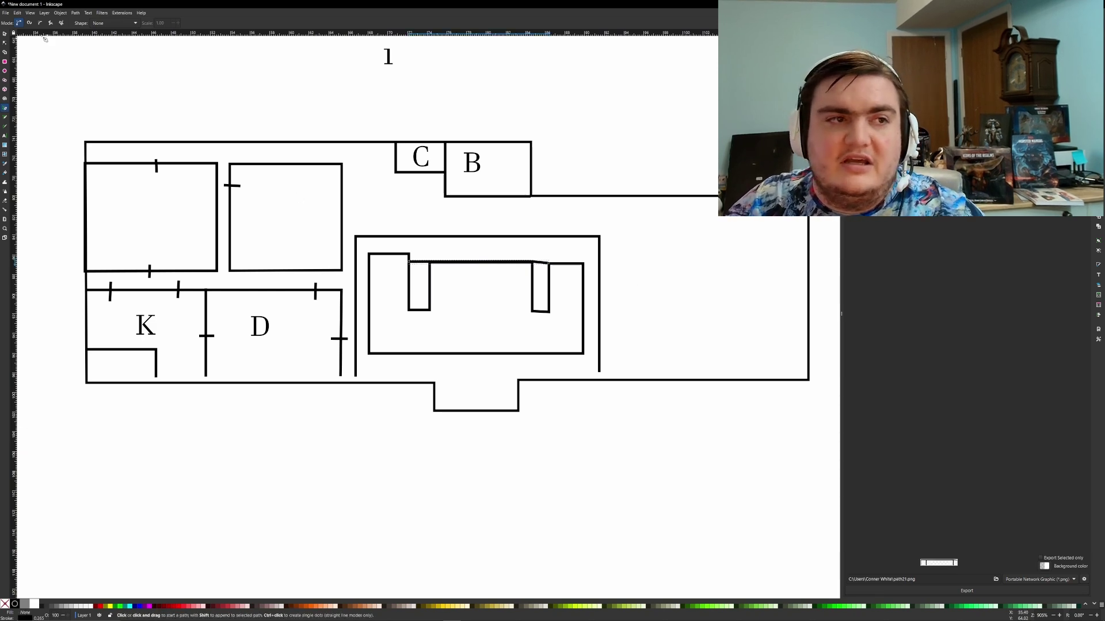
Step: Delete the notched inner shape in the central hall, keeping the line drawn across its notches
click(5, 35)
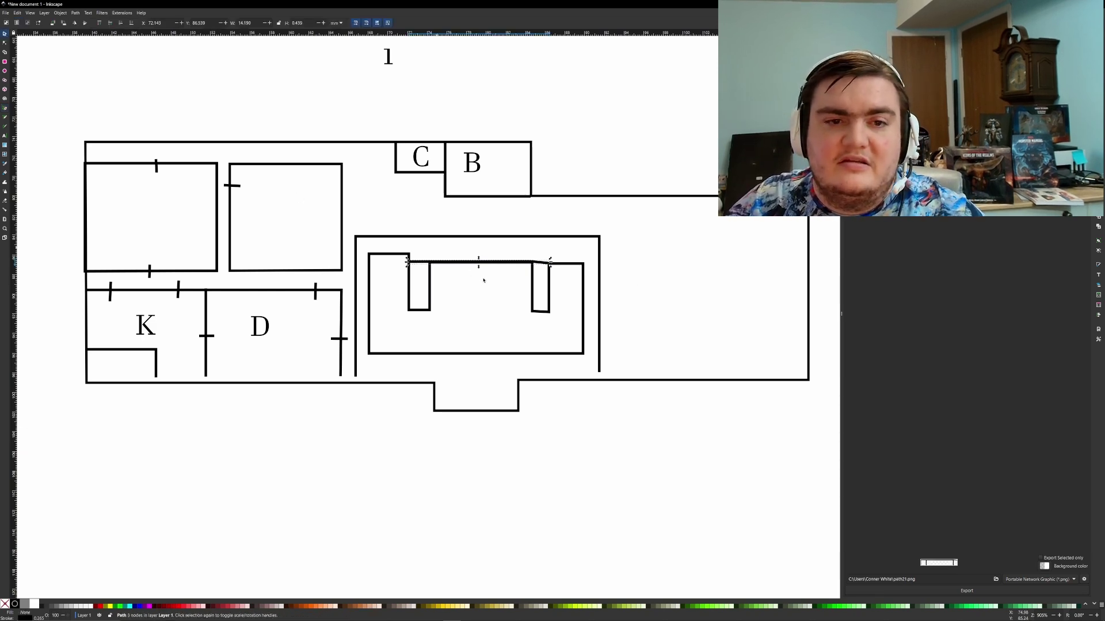
click(533, 292)
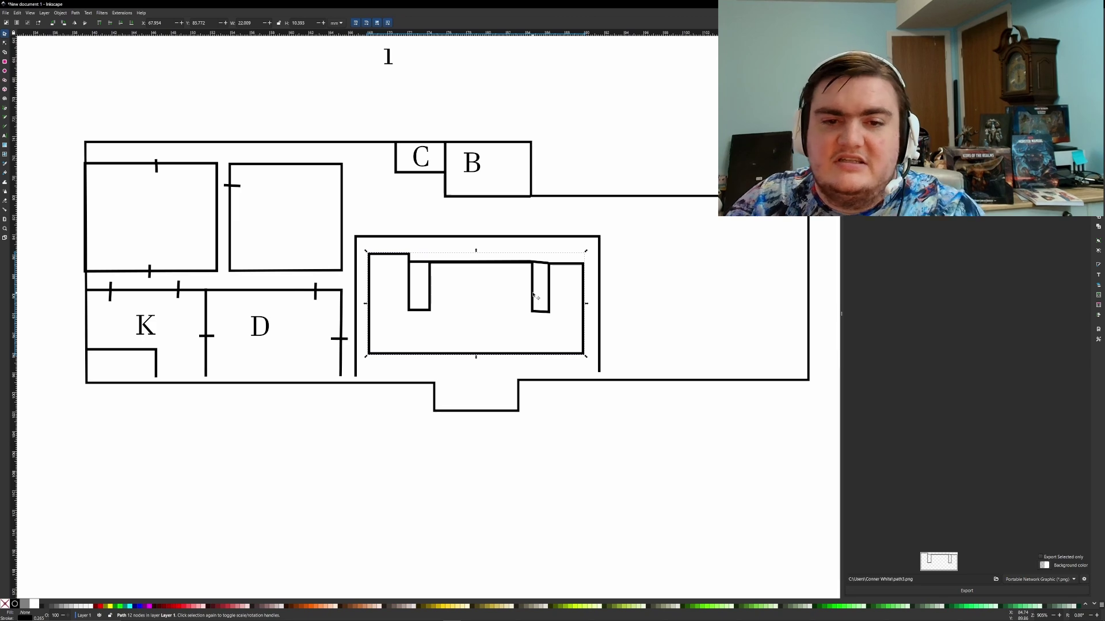
key(Delete)
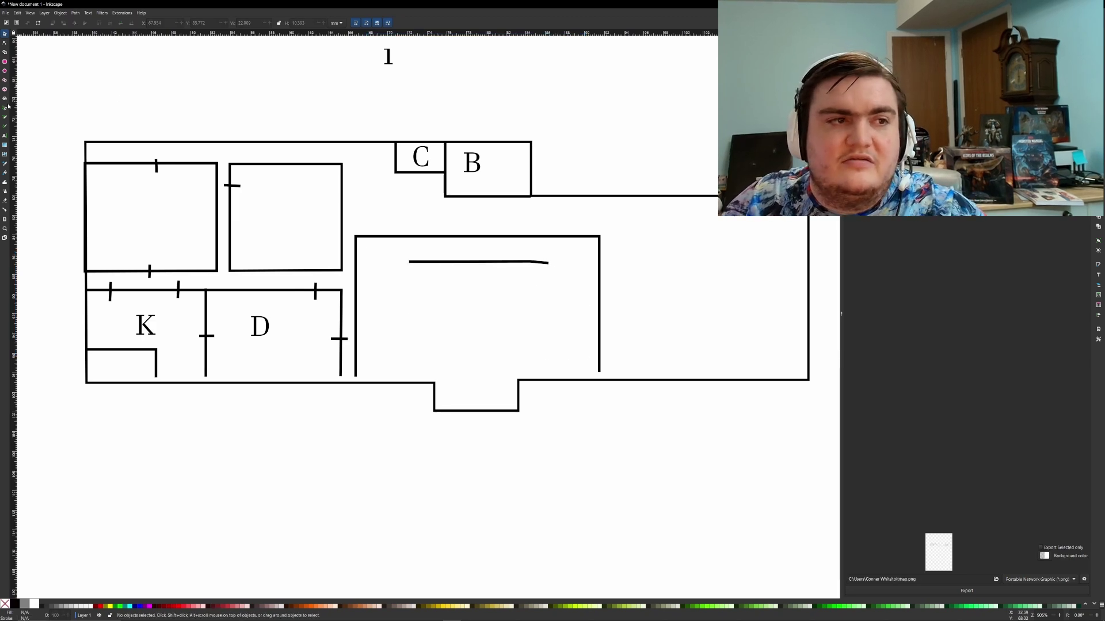
Step: Draw a three-sided outline about 1.8 mm wide hanging below the right end of the central hall's inner line, forming a narrow rectangle
key(b)
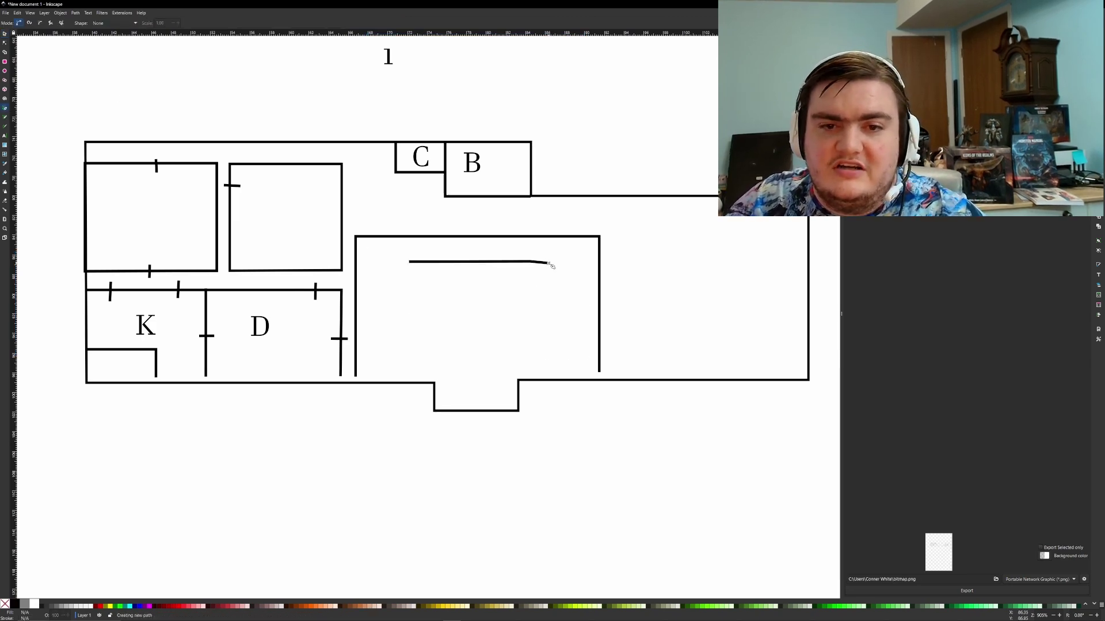
click(550, 264)
click(549, 296)
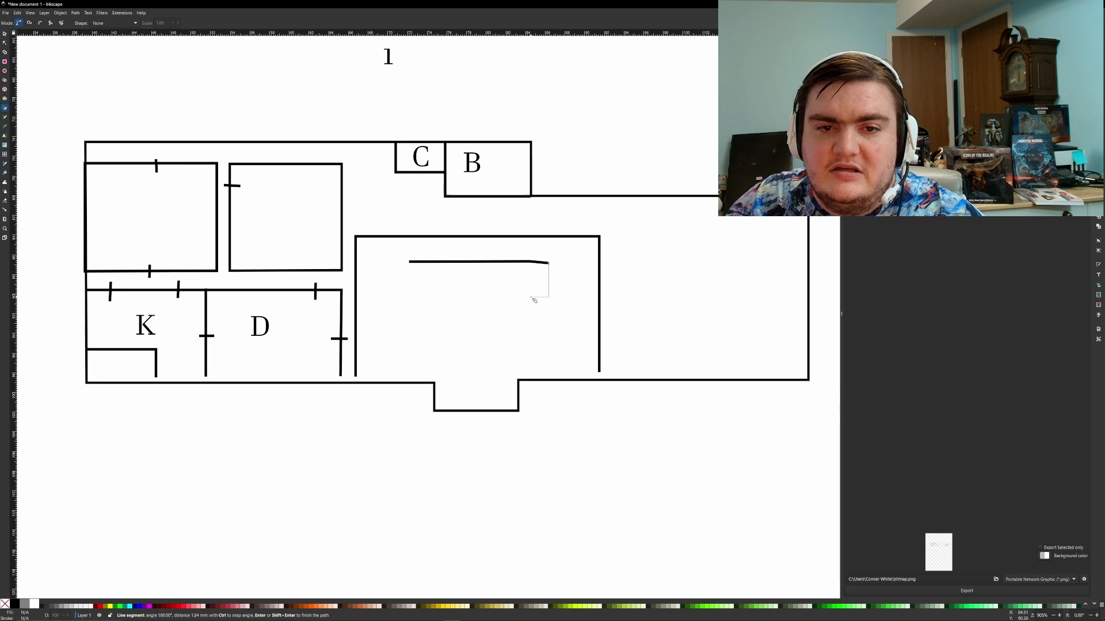
click(530, 297)
double_click(532, 263)
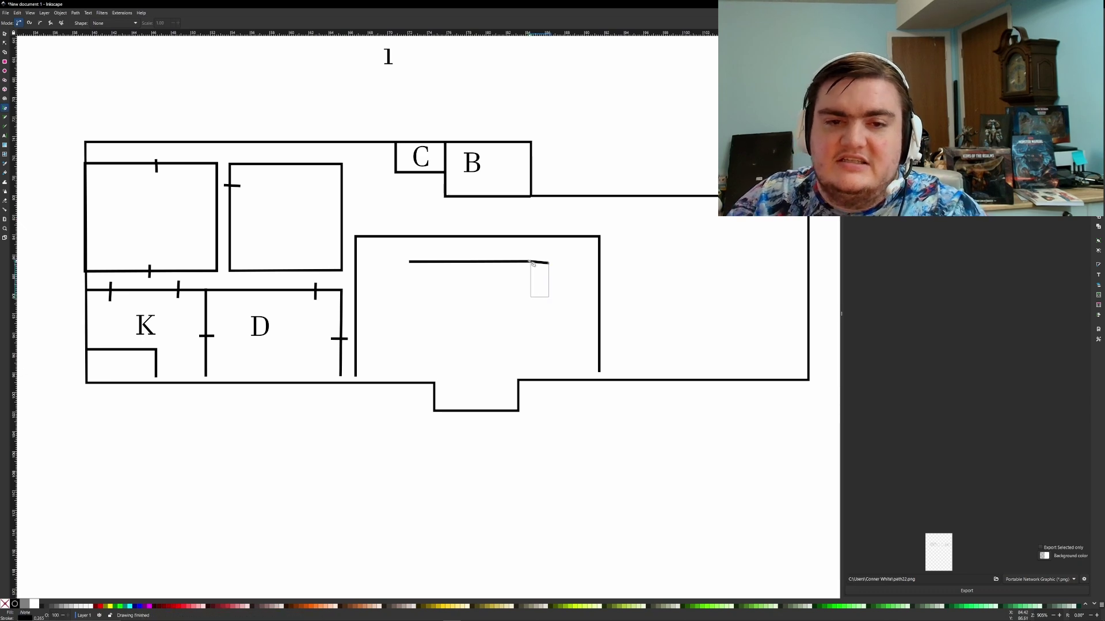
Step: Draw a matching narrow rectangle about 1.7 mm wide and 3.4 mm tall below the left end of the central hall's inner line
click(410, 262)
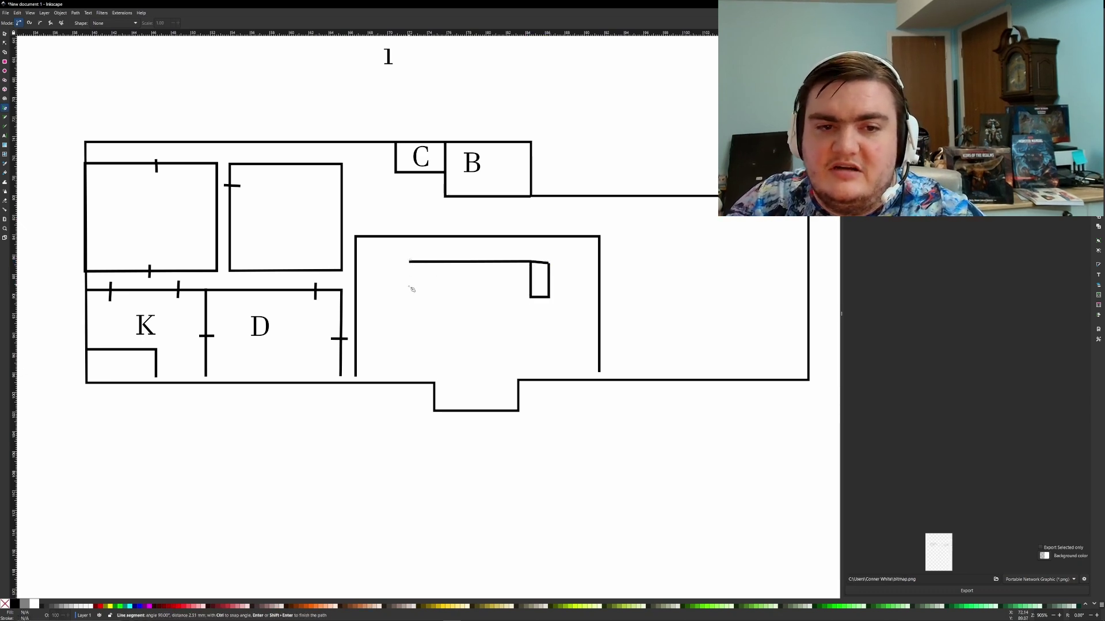
click(410, 296)
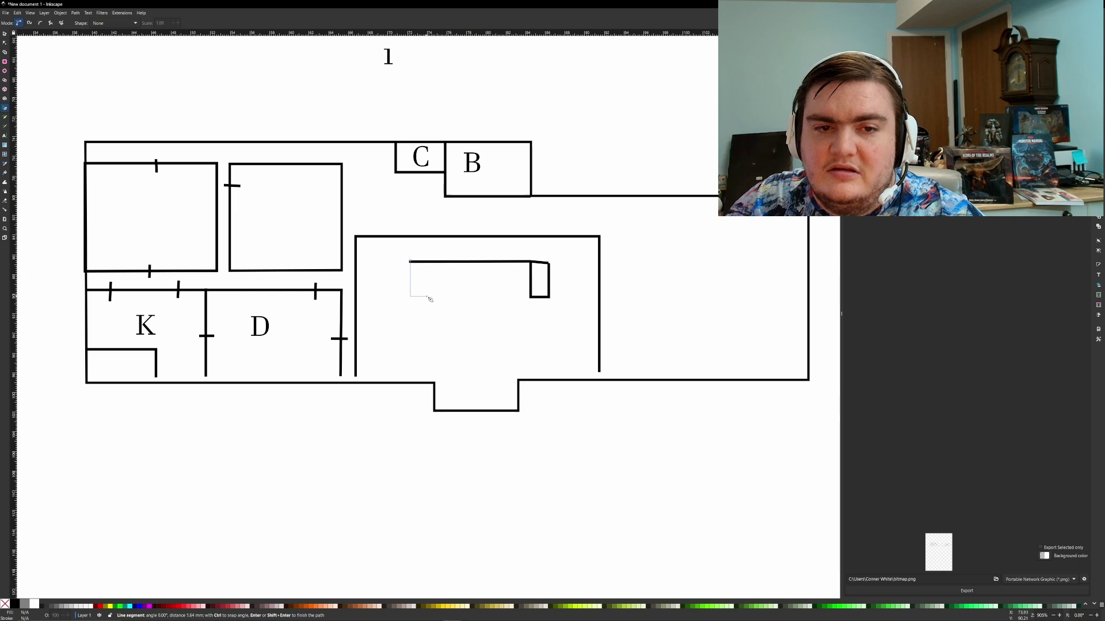
click(425, 297)
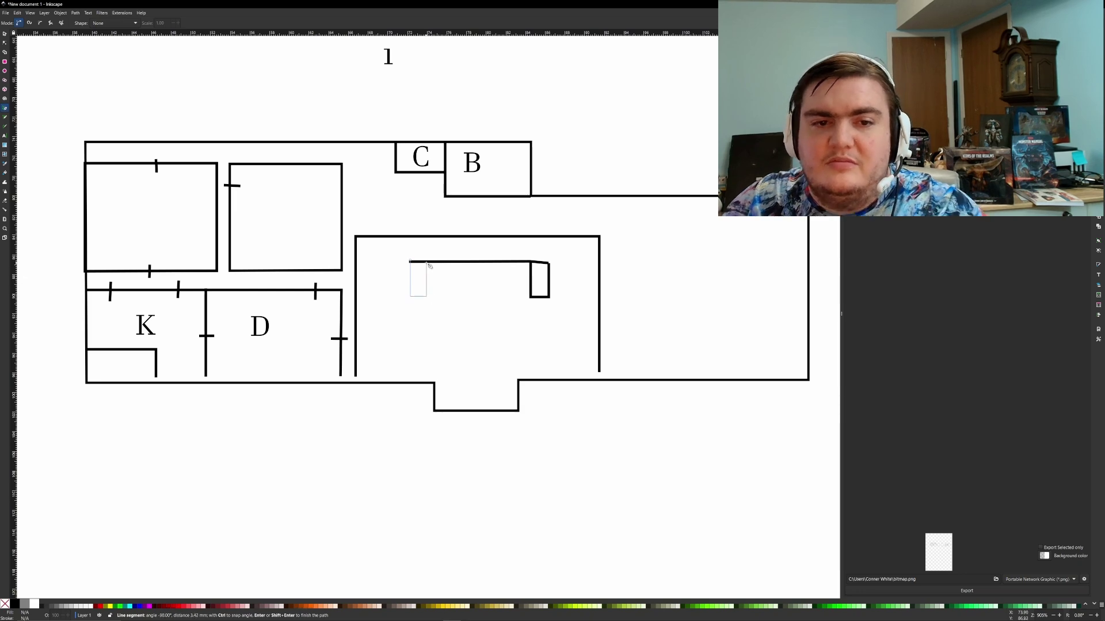
double_click(426, 263)
ctrl+scroll(553, 261, down, 3)
middle_drag(659, 263, 554, 246)
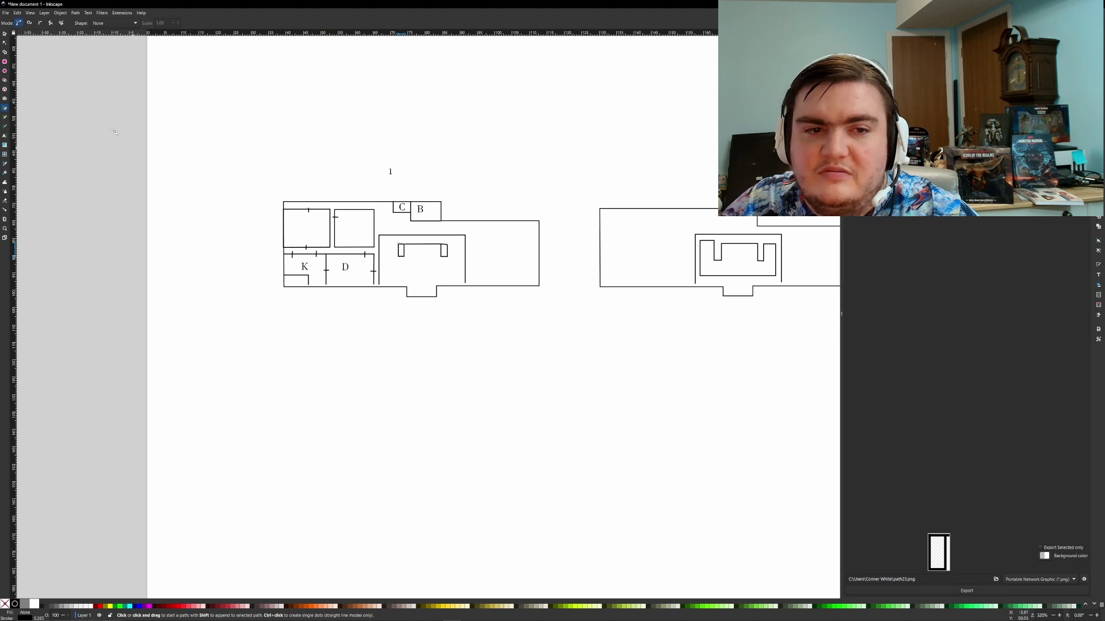
click(6, 35)
ctrl+scroll(499, 298, up, 4)
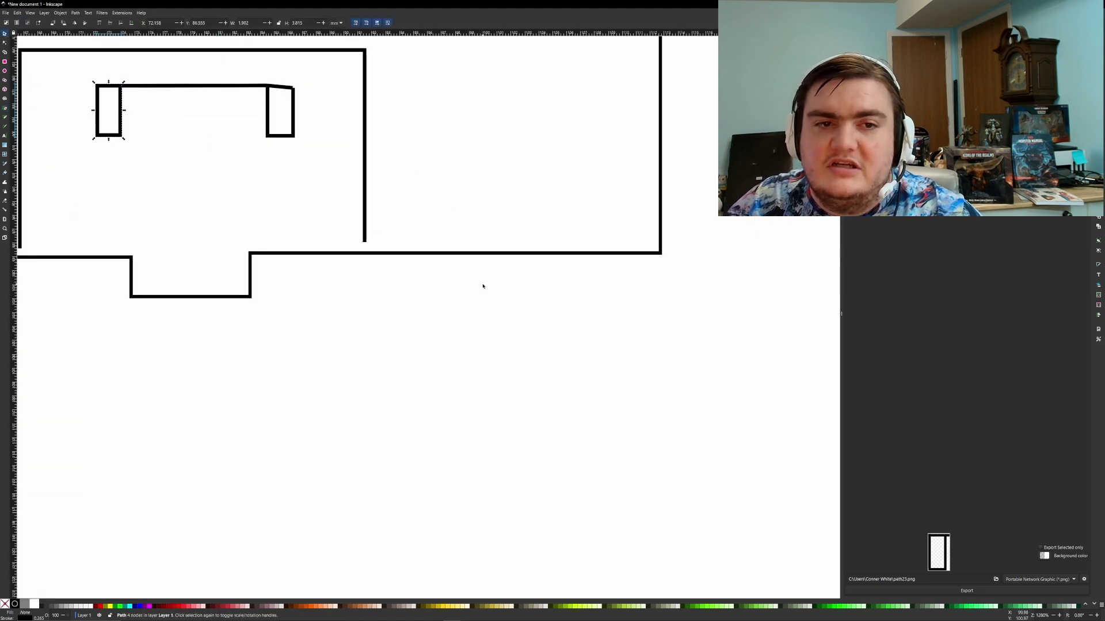
click(486, 295)
middle_drag(503, 343, 672, 504)
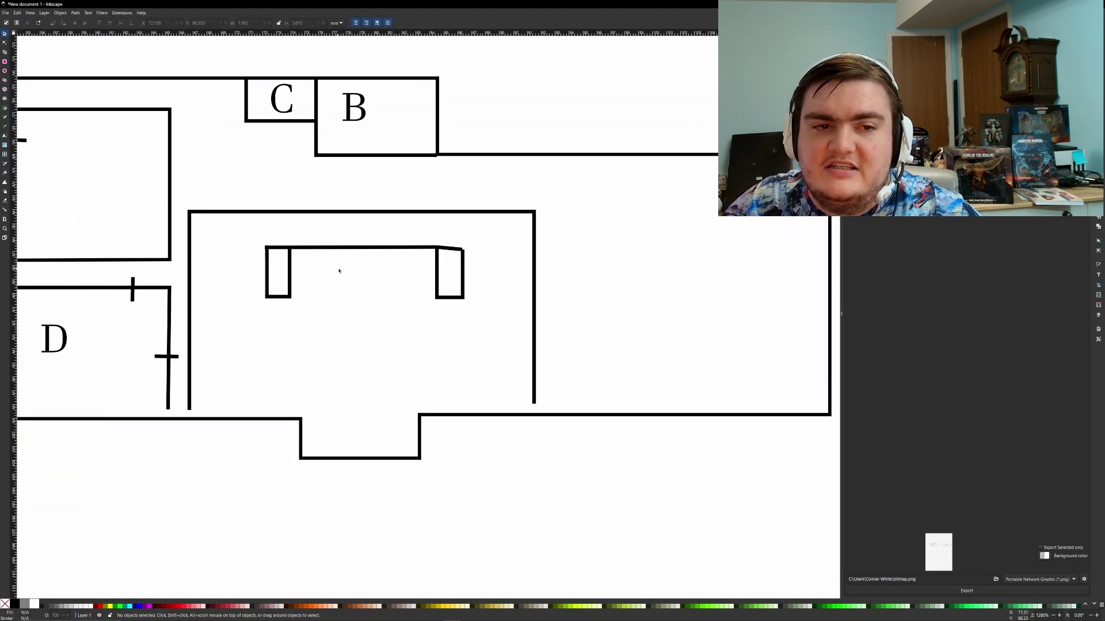
middle_drag(339, 271, 493, 279)
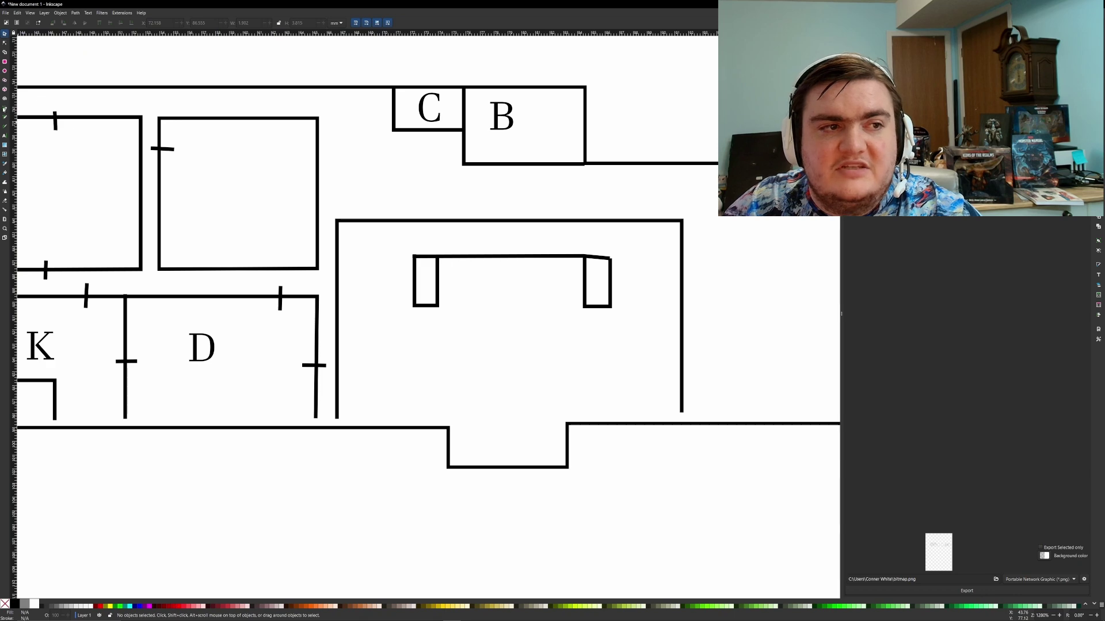
click(5, 109)
click(511, 239)
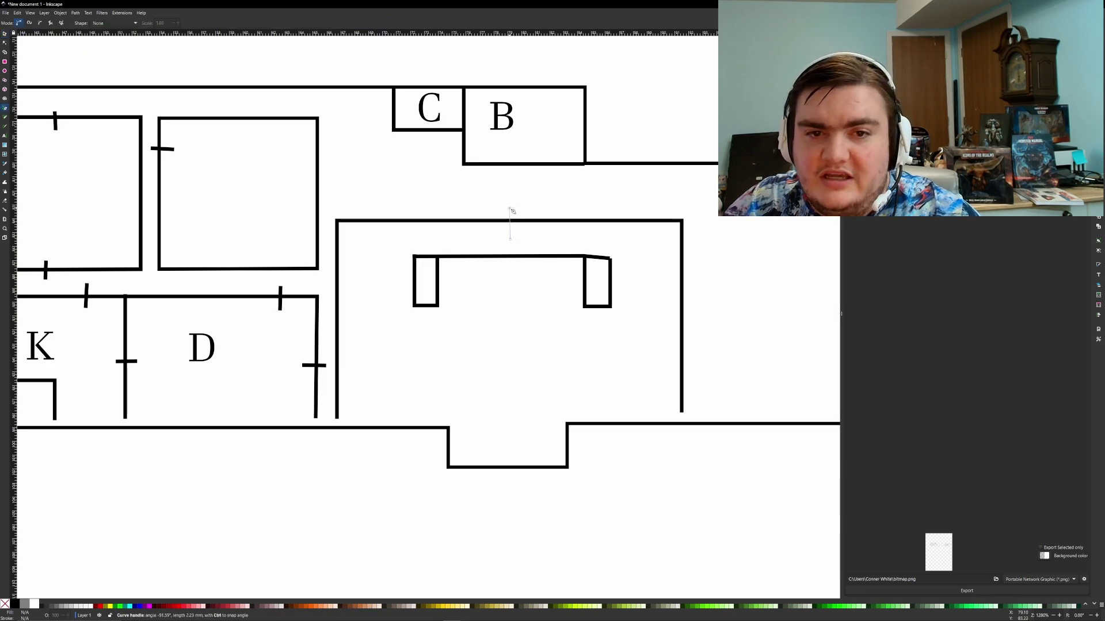
right_click(513, 208)
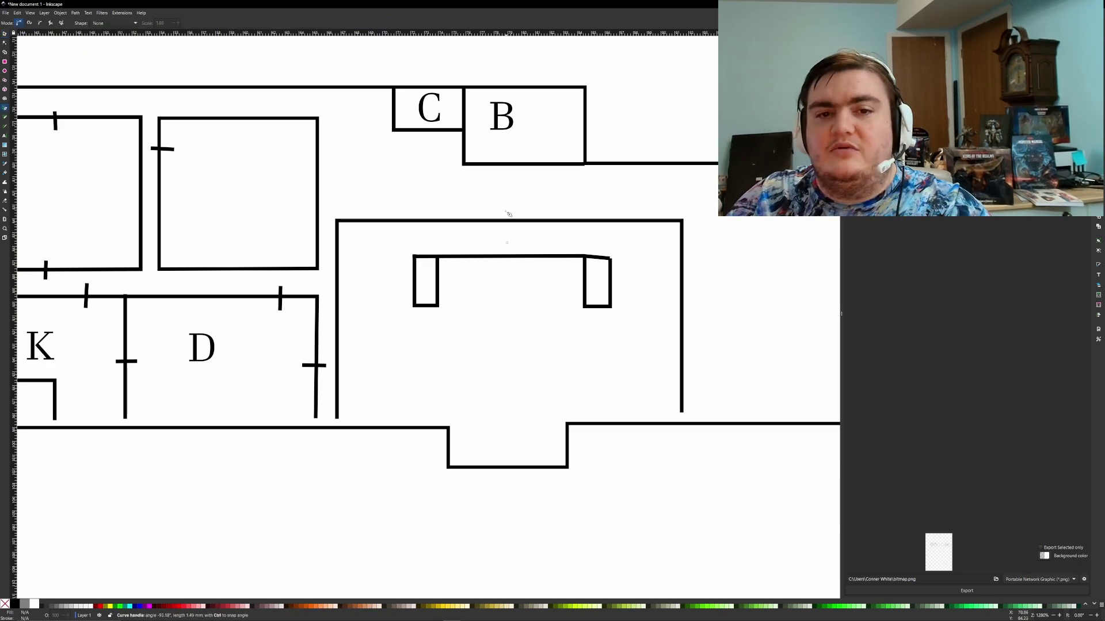
drag(511, 220, 515, 236)
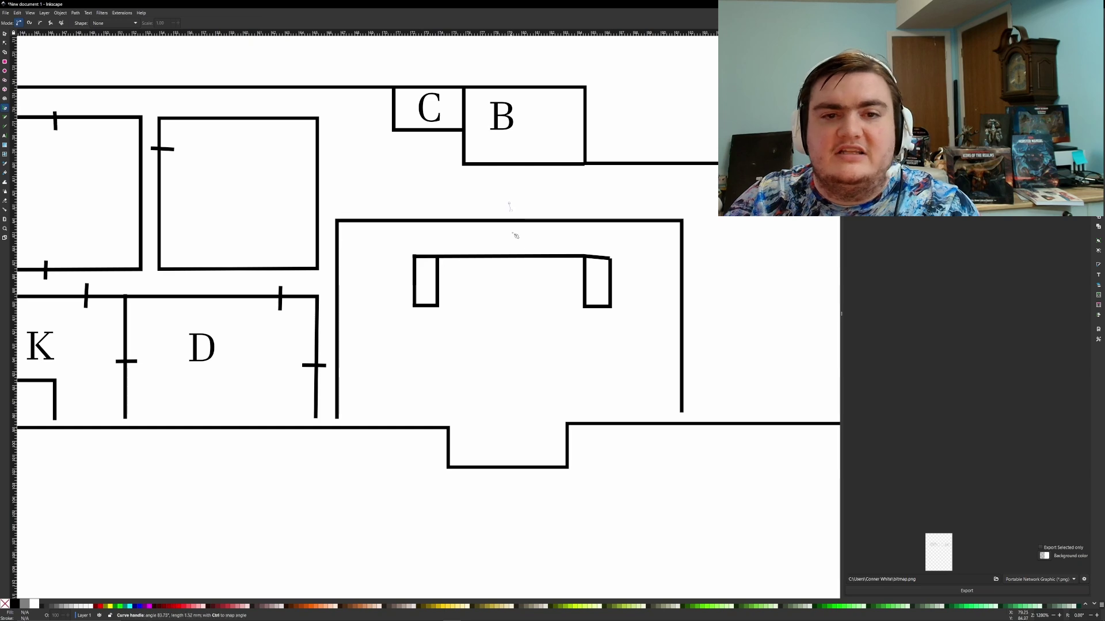
right_click(513, 240)
drag(510, 187, 508, 234)
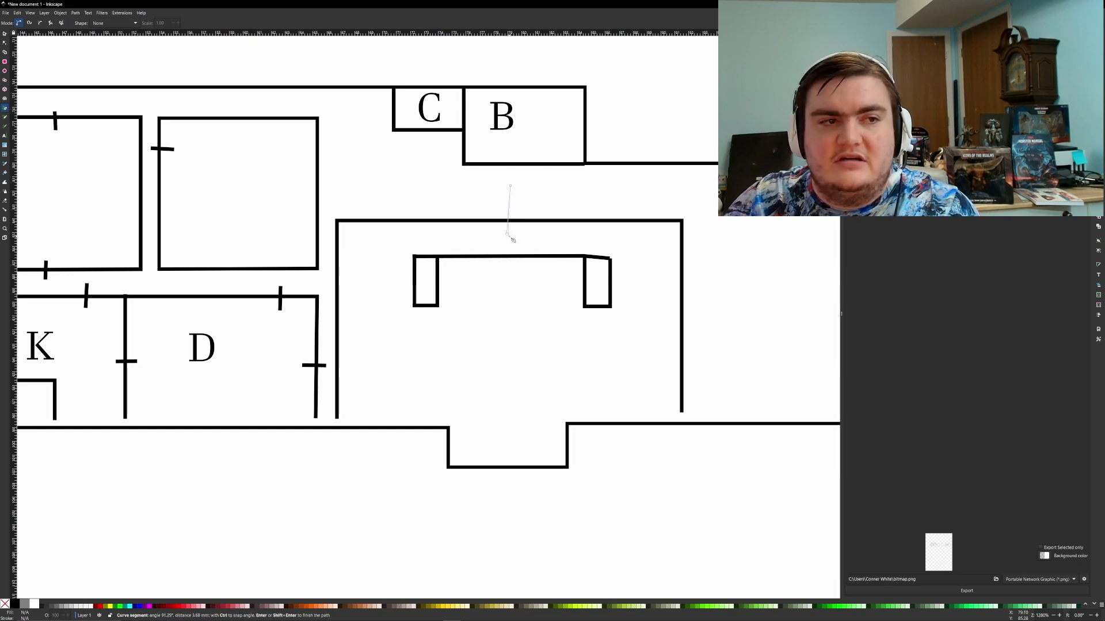
right_click(509, 236)
Step: Draw a short vertical door mark across the middle of the central hall's upper wall
click(512, 196)
click(512, 235)
right_click(512, 235)
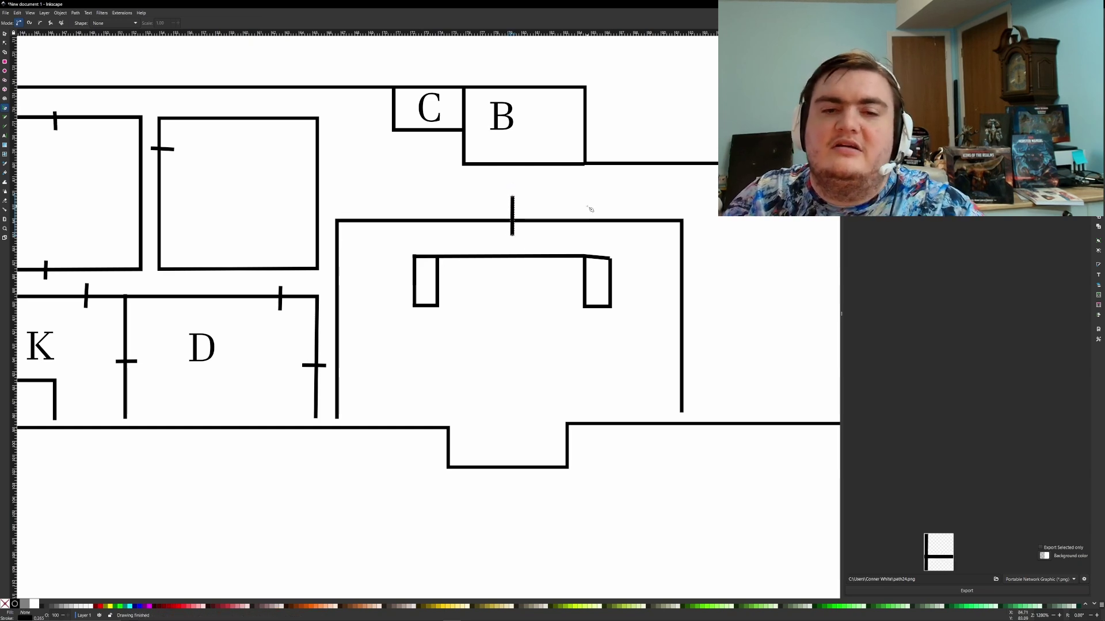
Step: Draw short door marks across the right and left side walls of the central hall
middle_drag(601, 202, 484, 145)
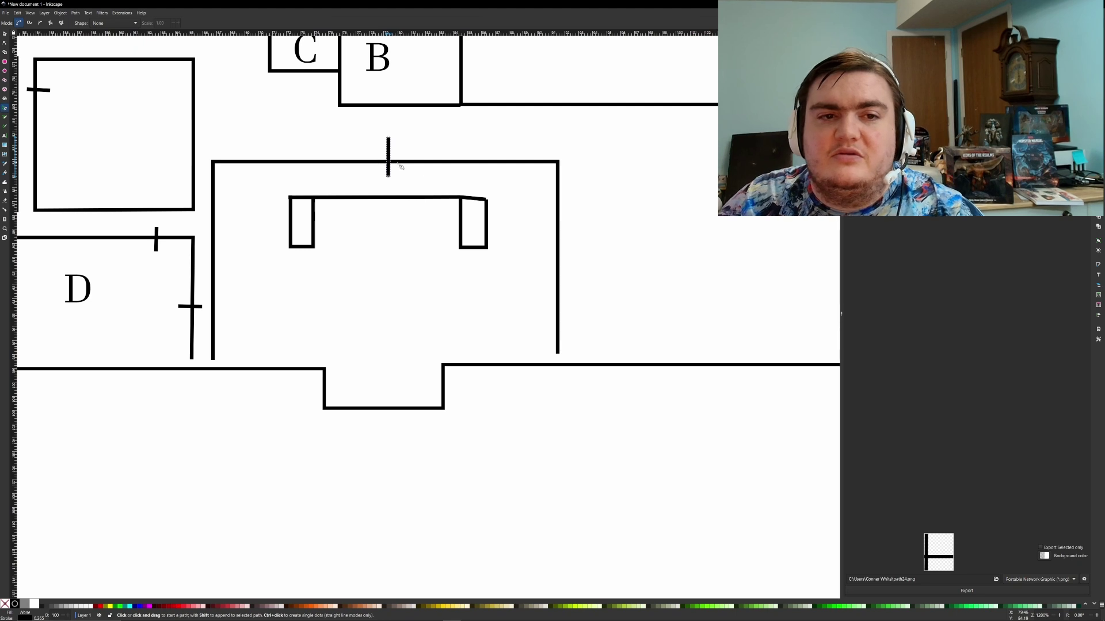
click(540, 271)
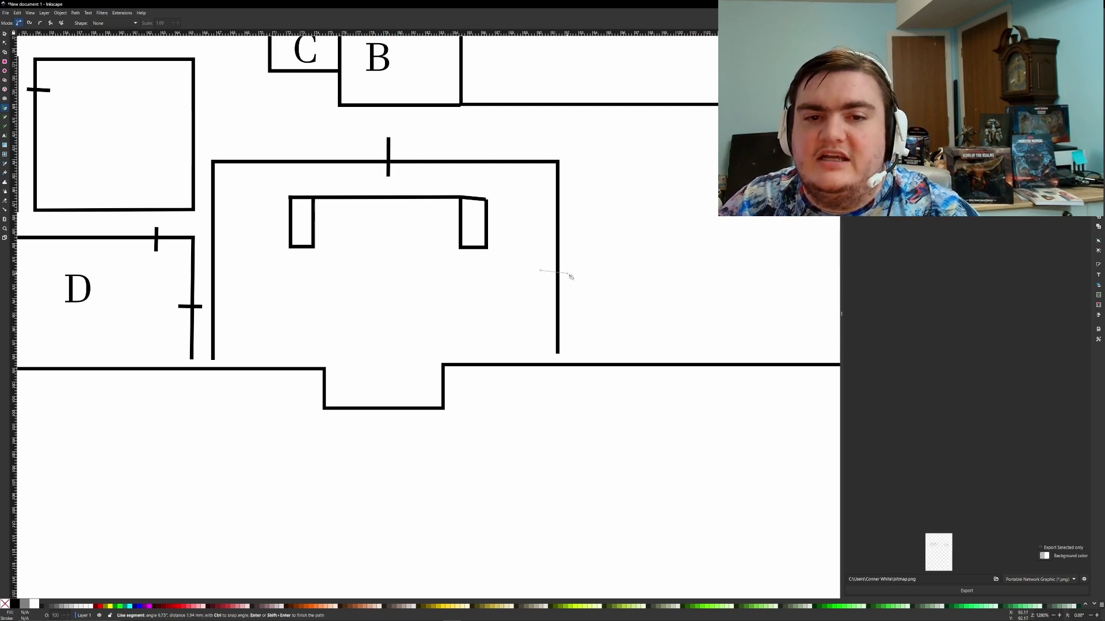
double_click(567, 273)
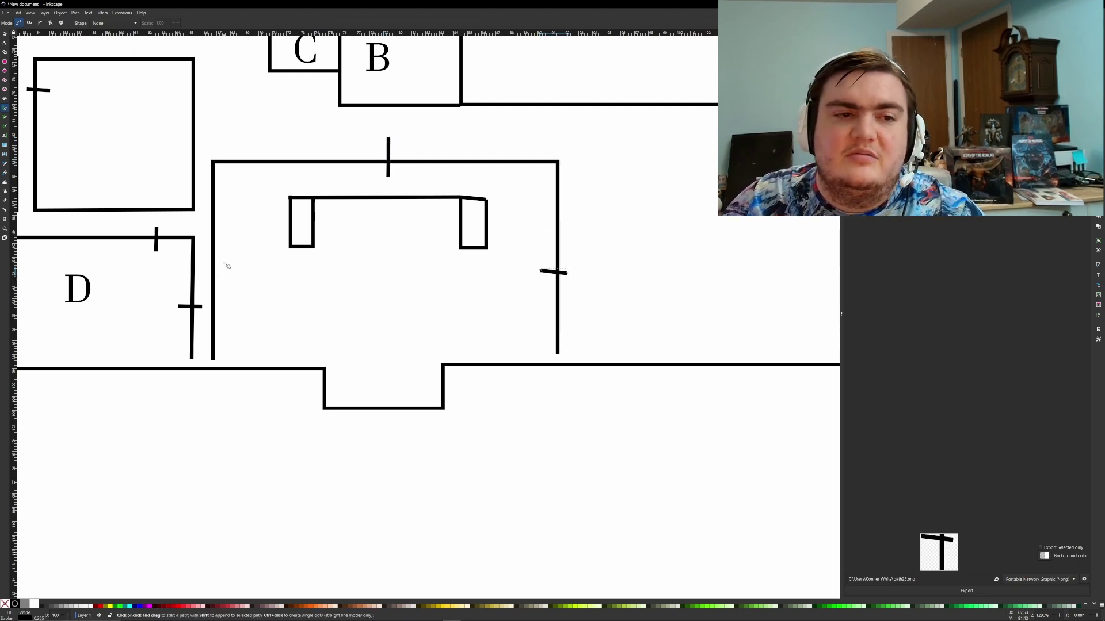
click(228, 292)
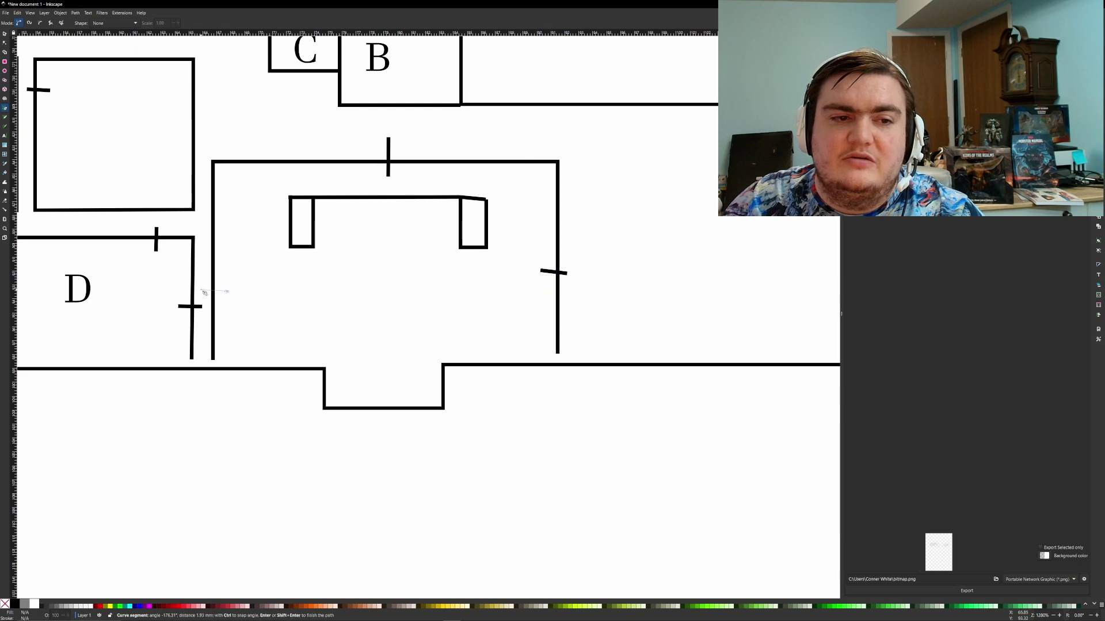
double_click(201, 290)
Step: Try to close the gap below the hall's right wall with a short line down to the outer wall, and undo it
ctrl+scroll(463, 225, down, 3)
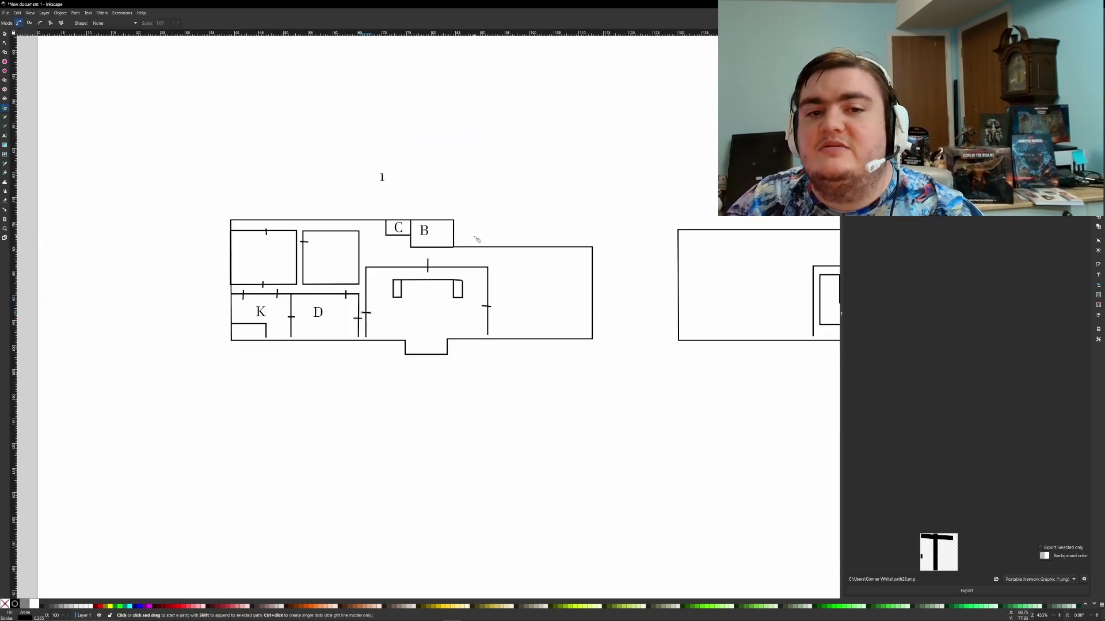
ctrl+scroll(477, 239, up, 3)
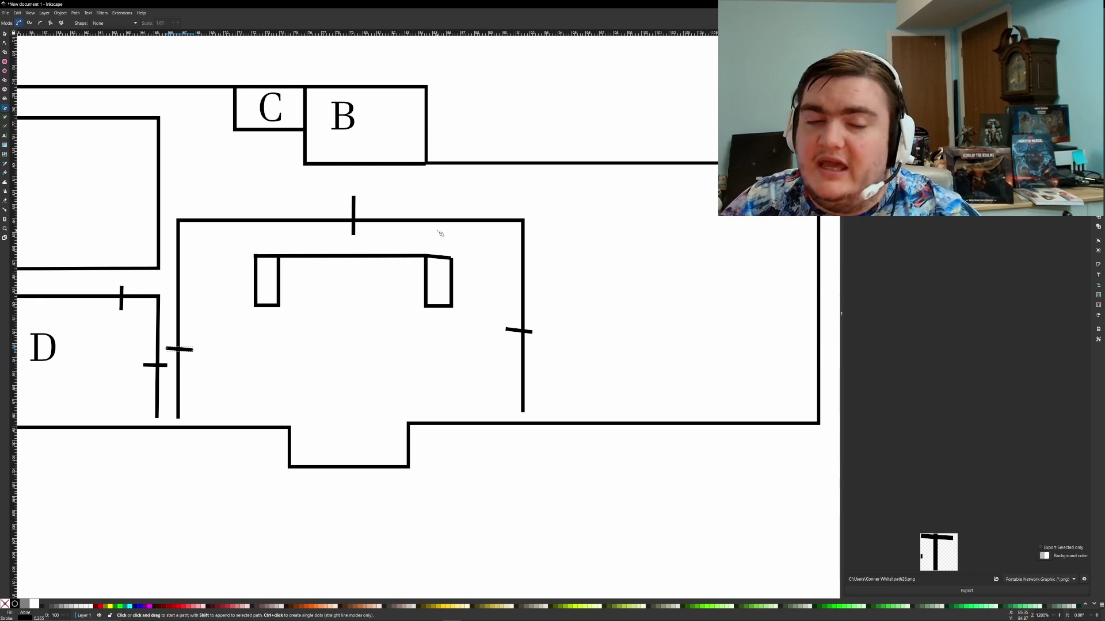
middle_drag(529, 147, 646, 140)
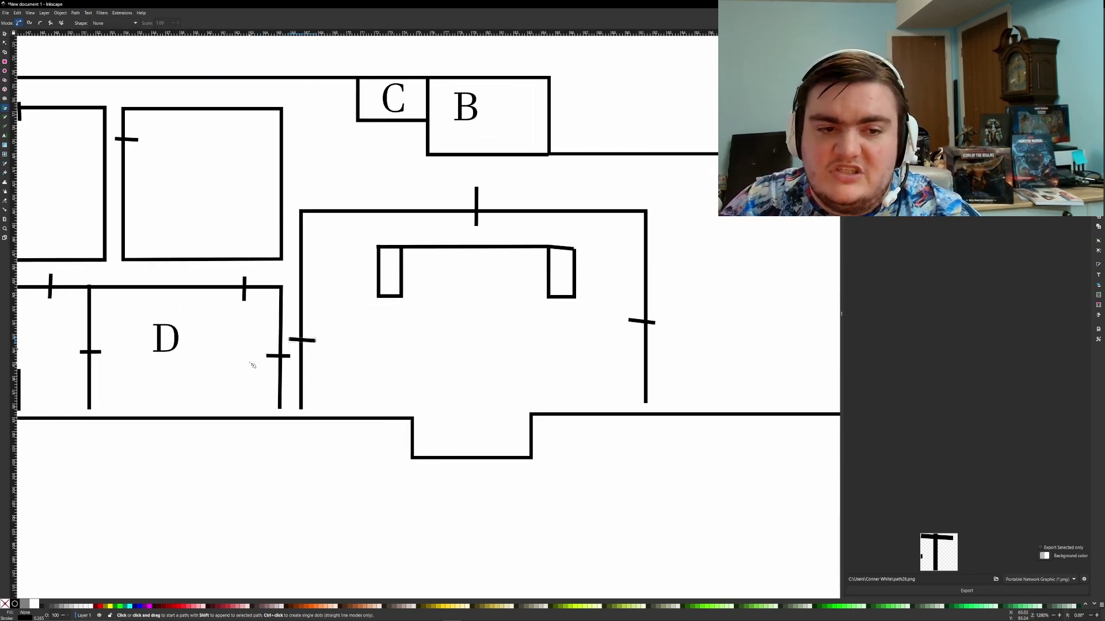
middle_drag(242, 282, 445, 260)
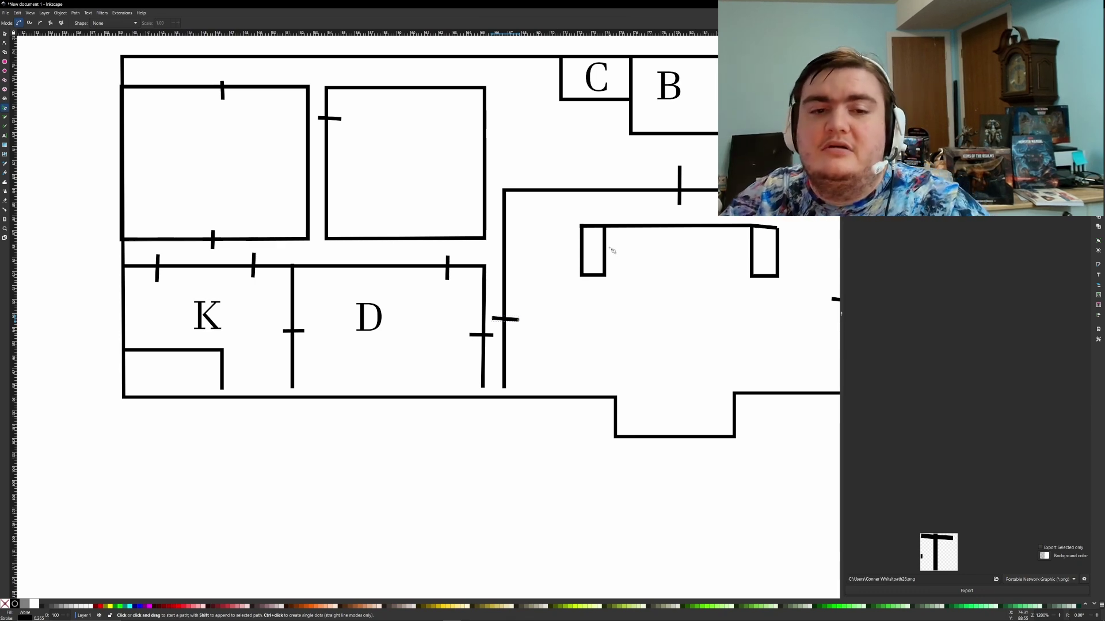
scroll(613, 251, down, 1)
shift+scroll(612, 250, right, 15)
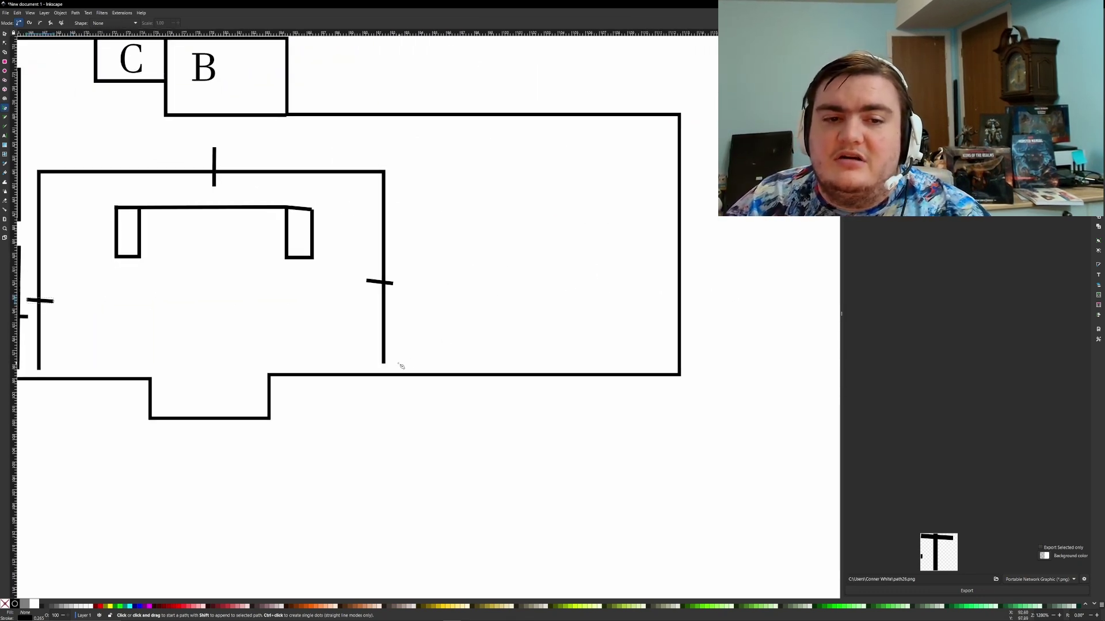
click(383, 364)
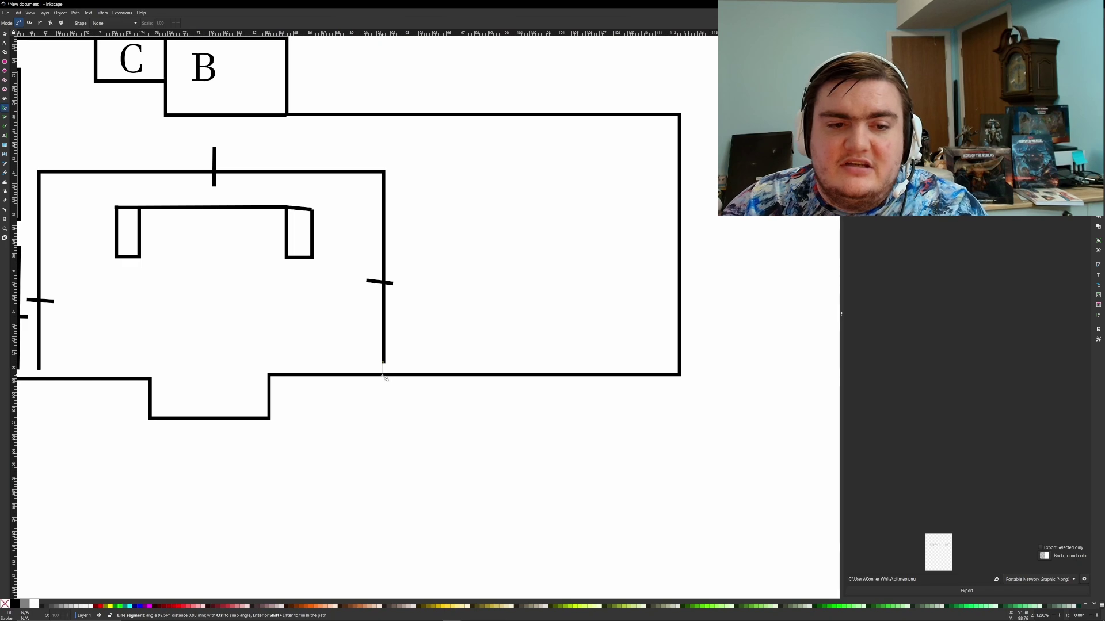
double_click(382, 375)
key(ctrl+z)
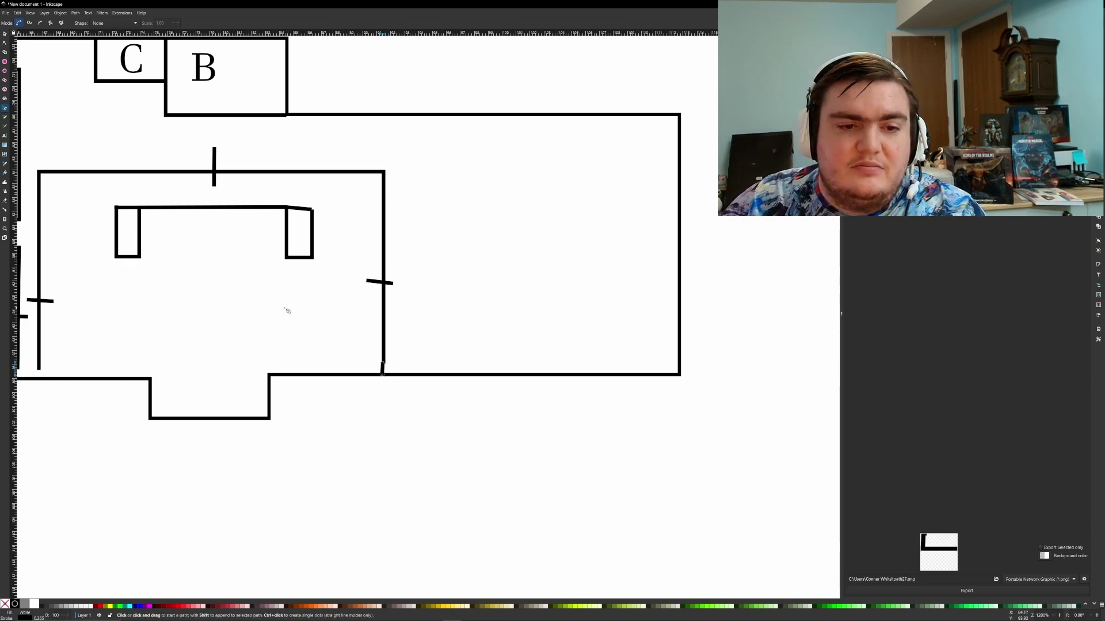
Step: Stretch the central hall's outline downward so that both side walls meet the lower outer wall
click(4, 33)
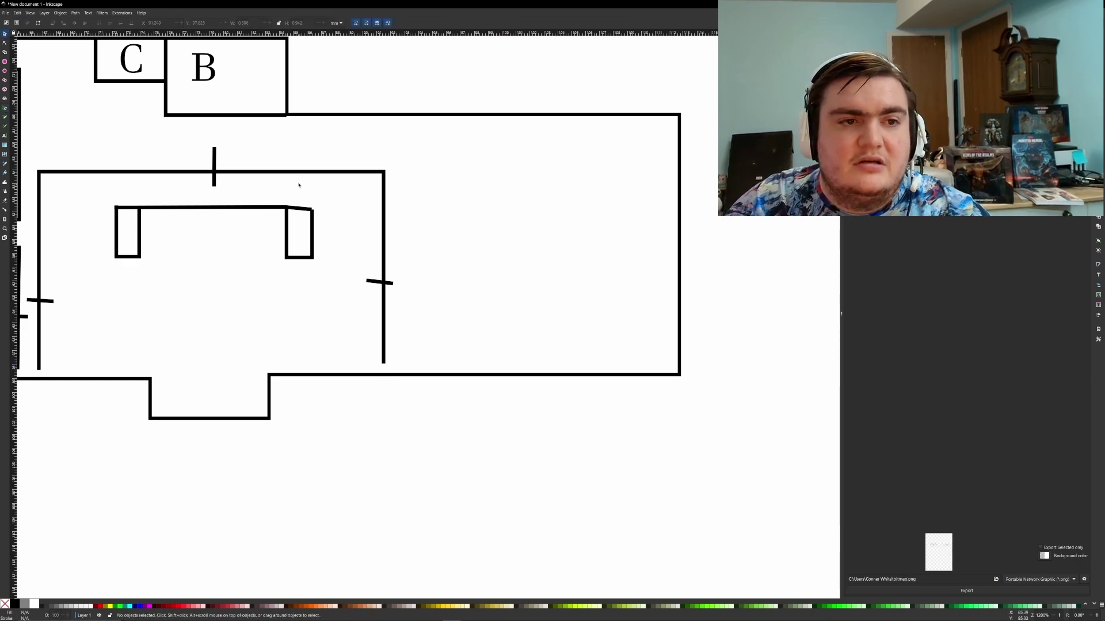
click(307, 172)
drag(213, 377, 211, 386)
key(Escape)
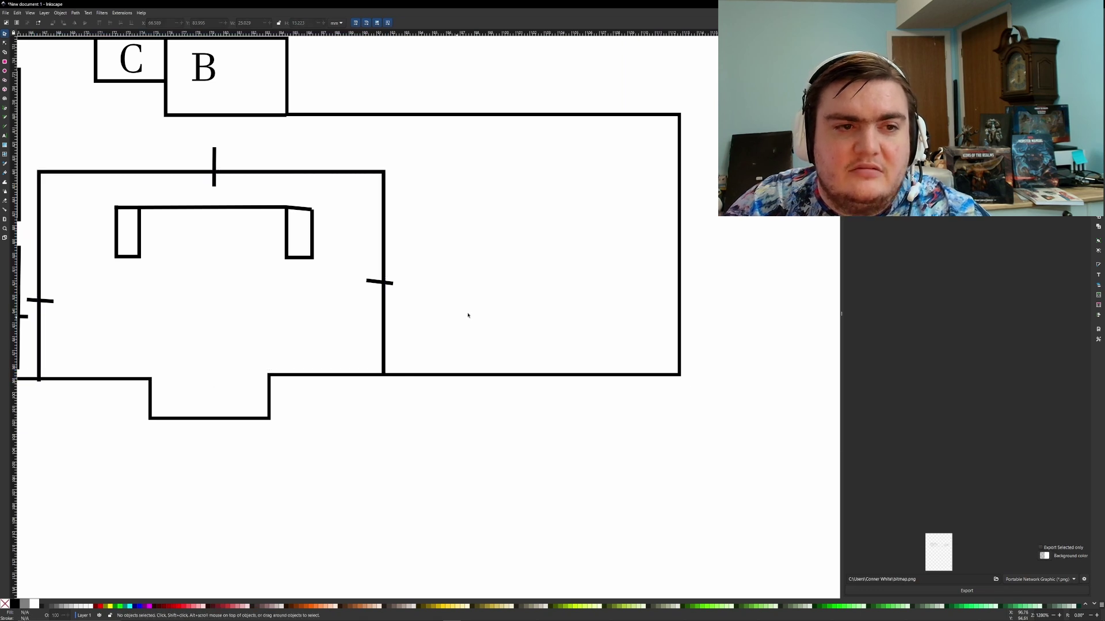
Step: Draw an L-shaped wall from the hall's right wall, above its door mark, across and up about 9.7 mm to the right wing's upper outline
middle_drag(539, 298, 504, 320)
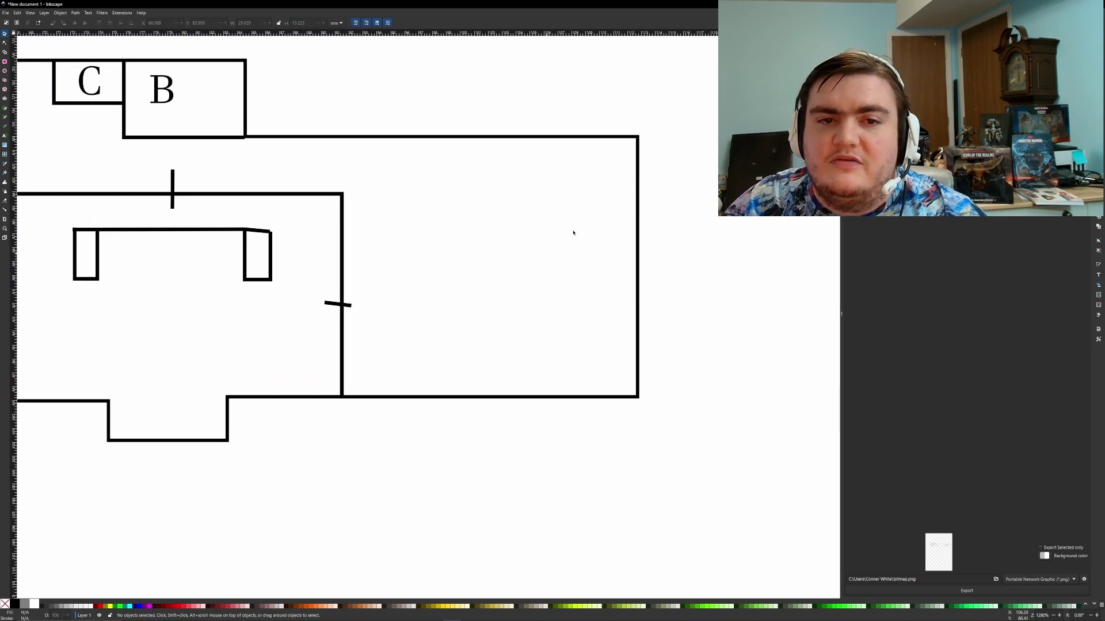
click(4, 108)
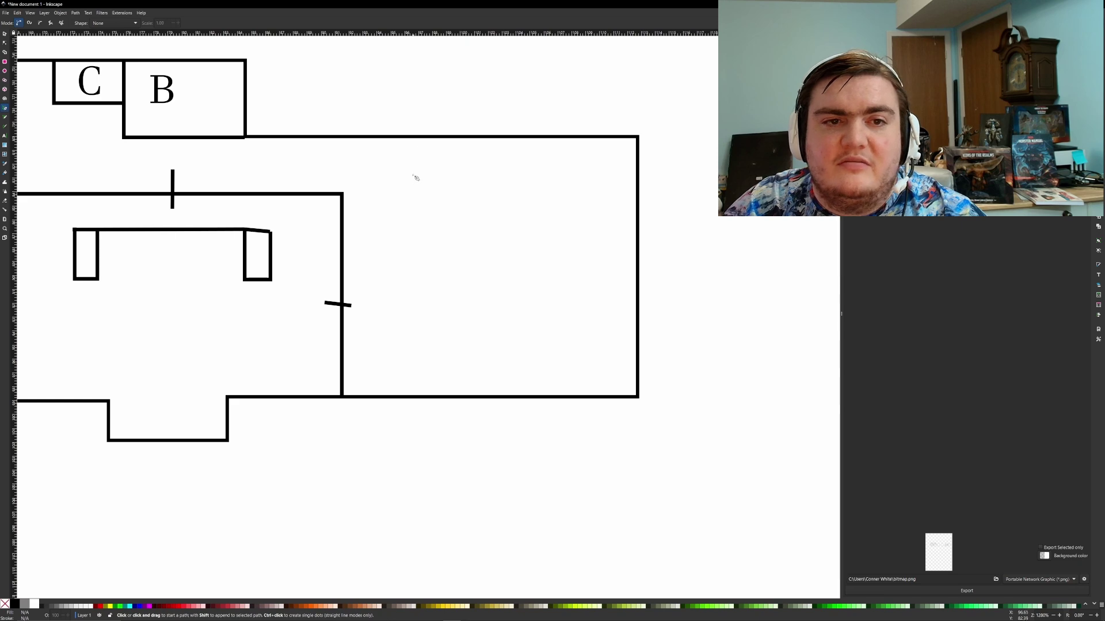
click(343, 196)
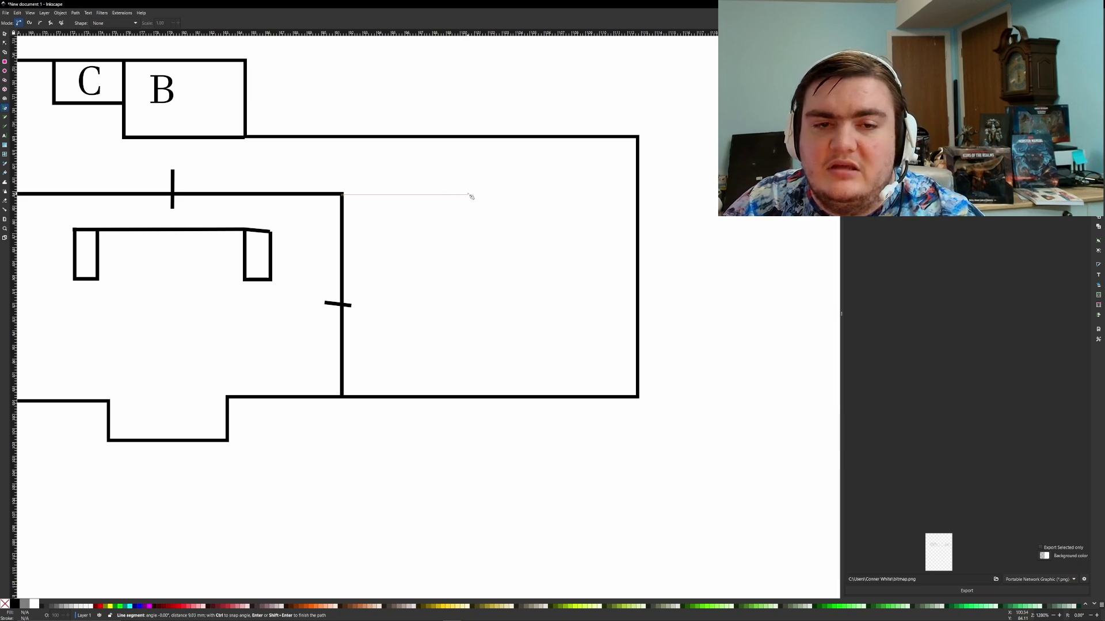
key(Return)
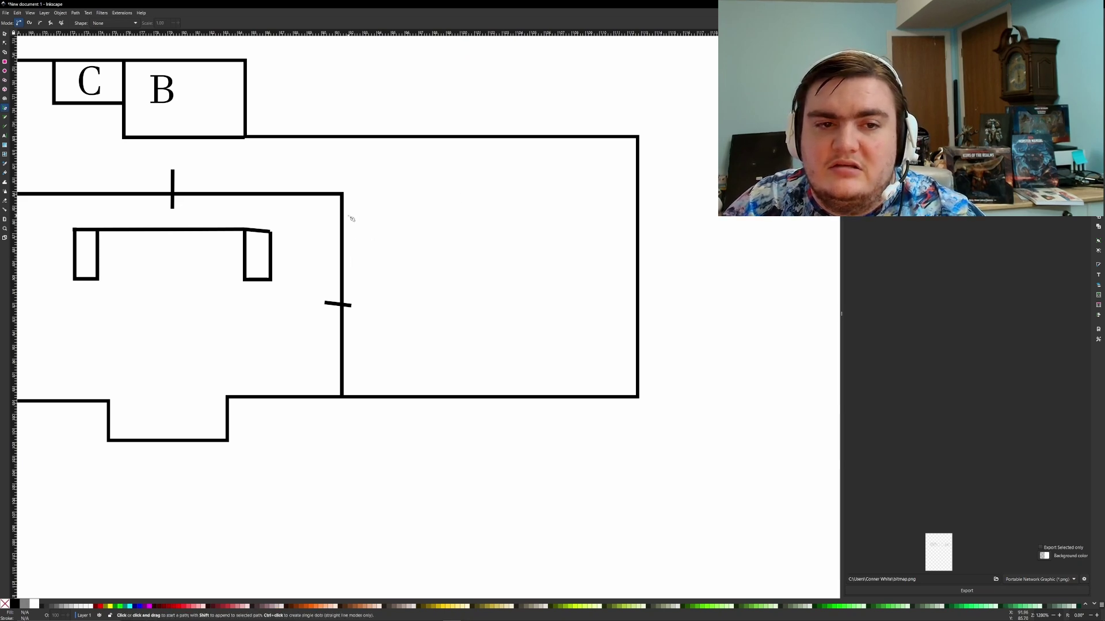
click(342, 272)
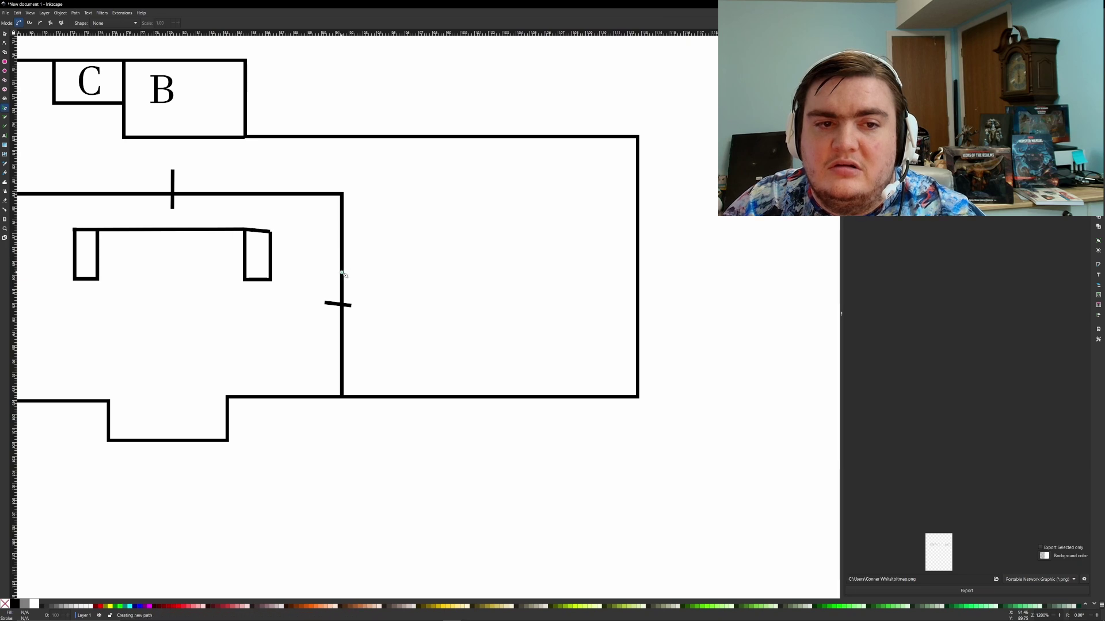
click(490, 270)
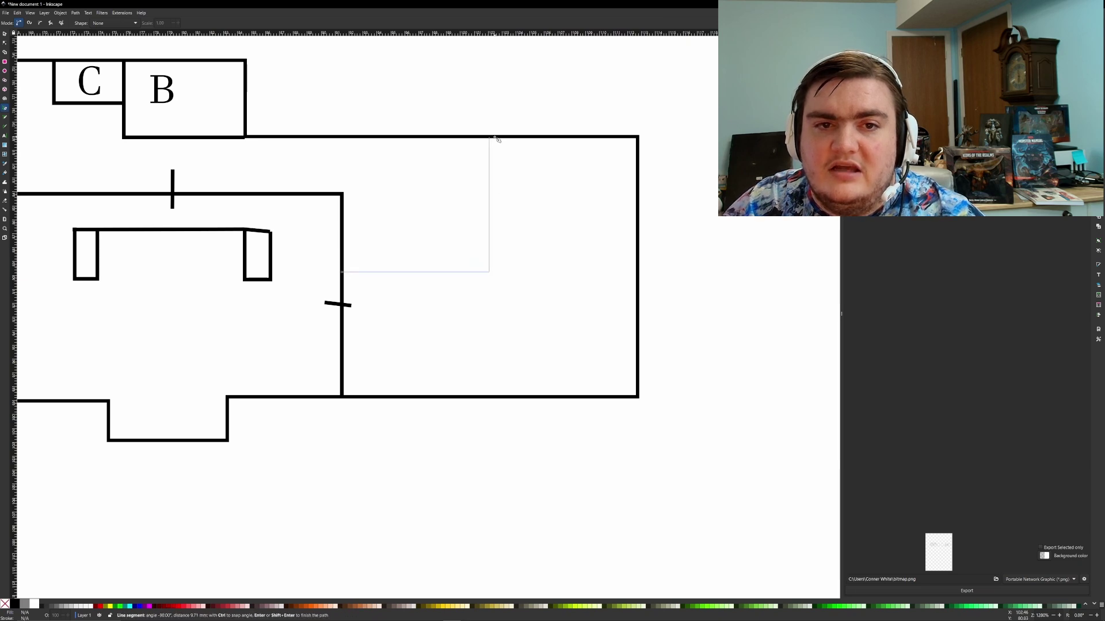
double_click(489, 137)
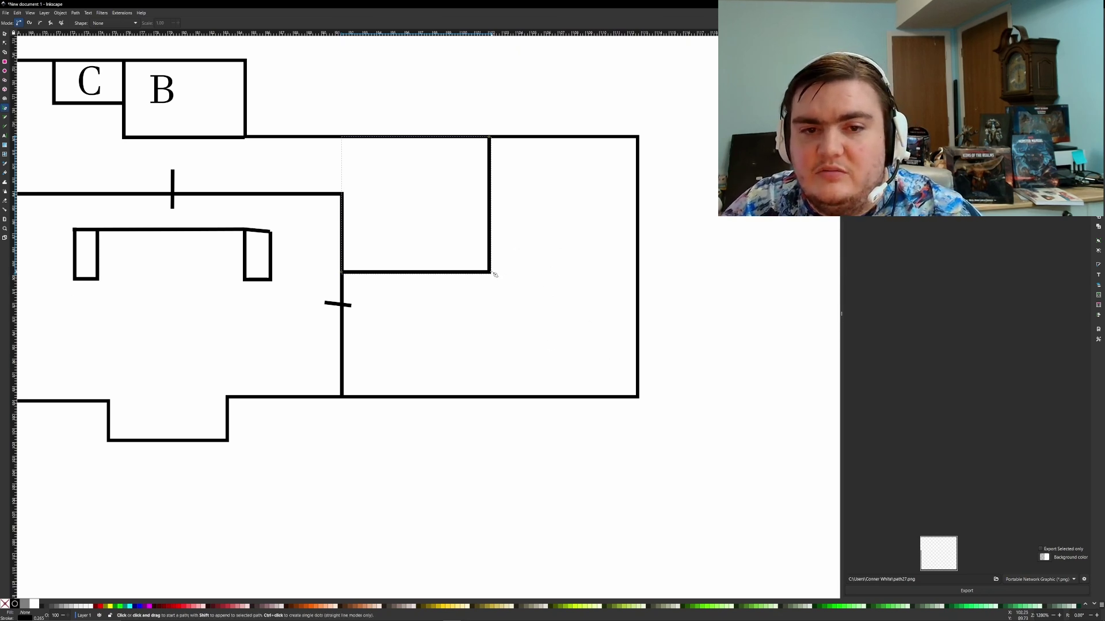
Step: Draw an L-shaped wall from the right wing's inner vertical wall across and up to the upper outer wall, enclosing a small corner room
click(489, 176)
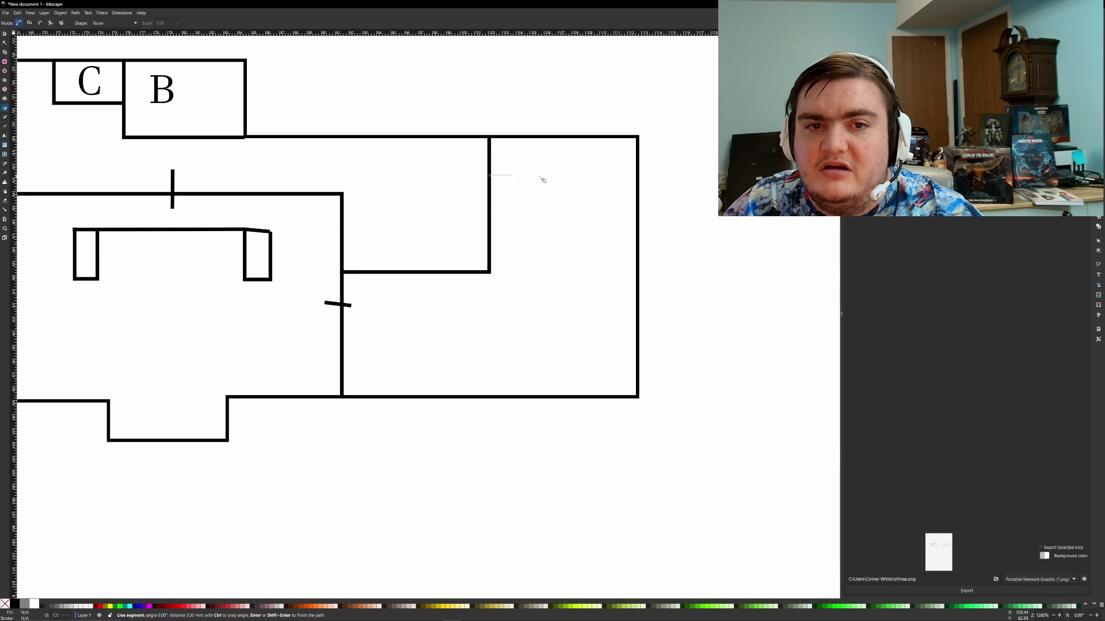
click(558, 175)
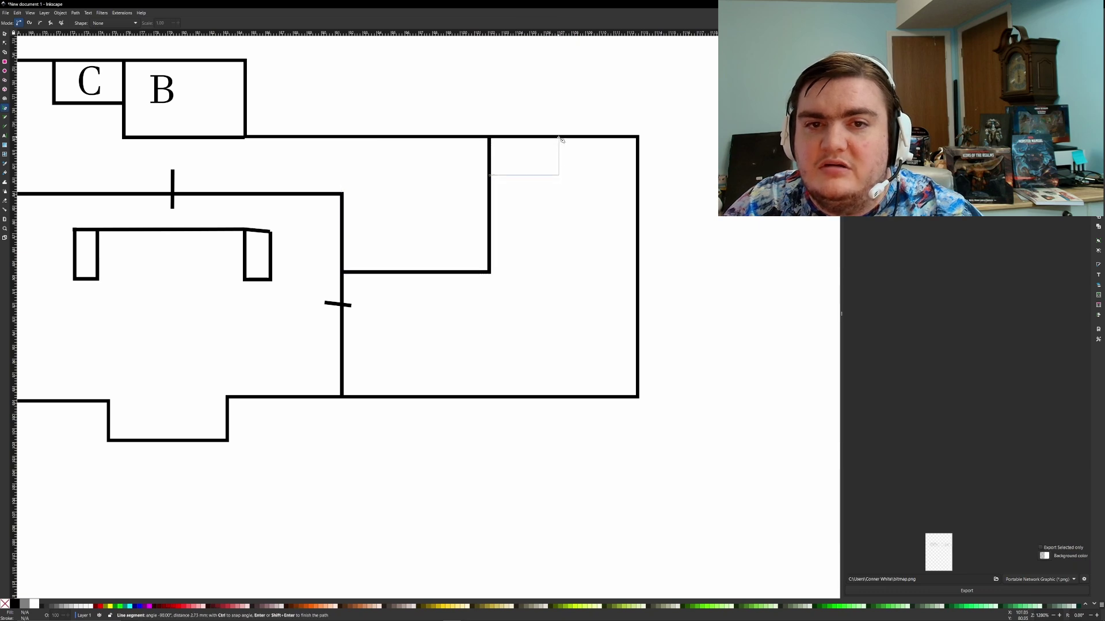
double_click(559, 137)
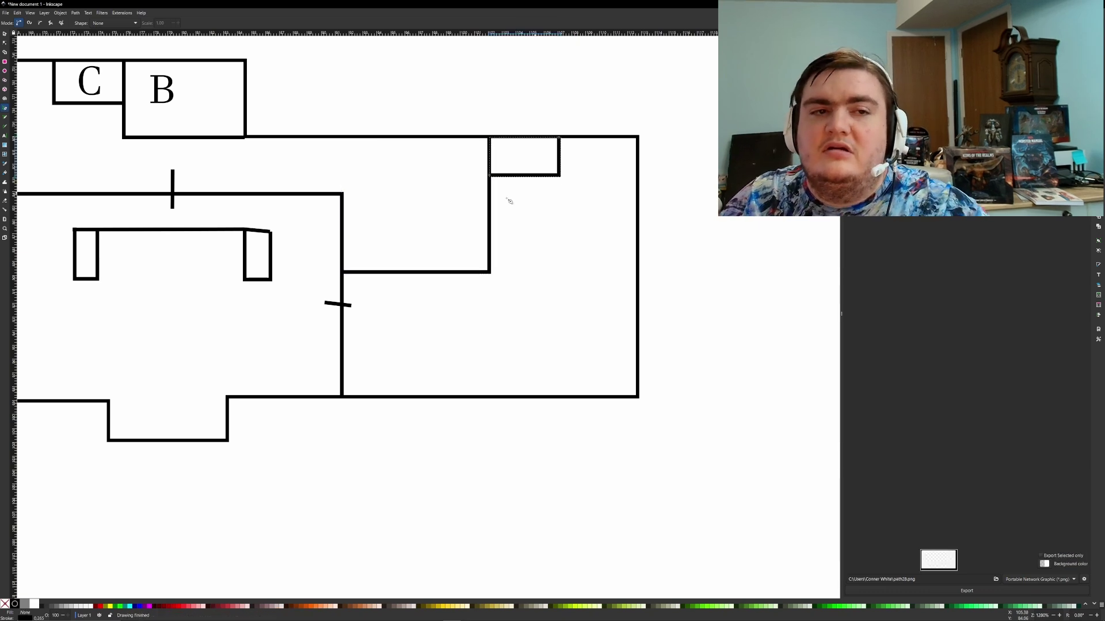
Step: Copy the B room label into the new small corner room and change its text to "b"
click(4, 34)
click(161, 89)
key(ctrl+c)
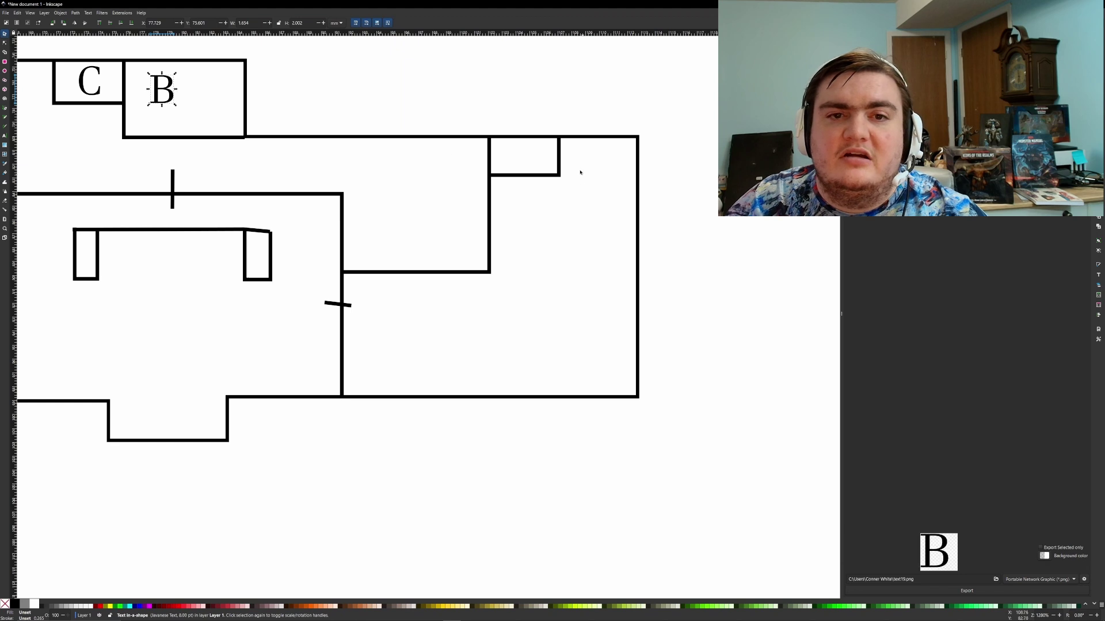
key(ctrl+v)
double_click(532, 158)
key(BackSpace)
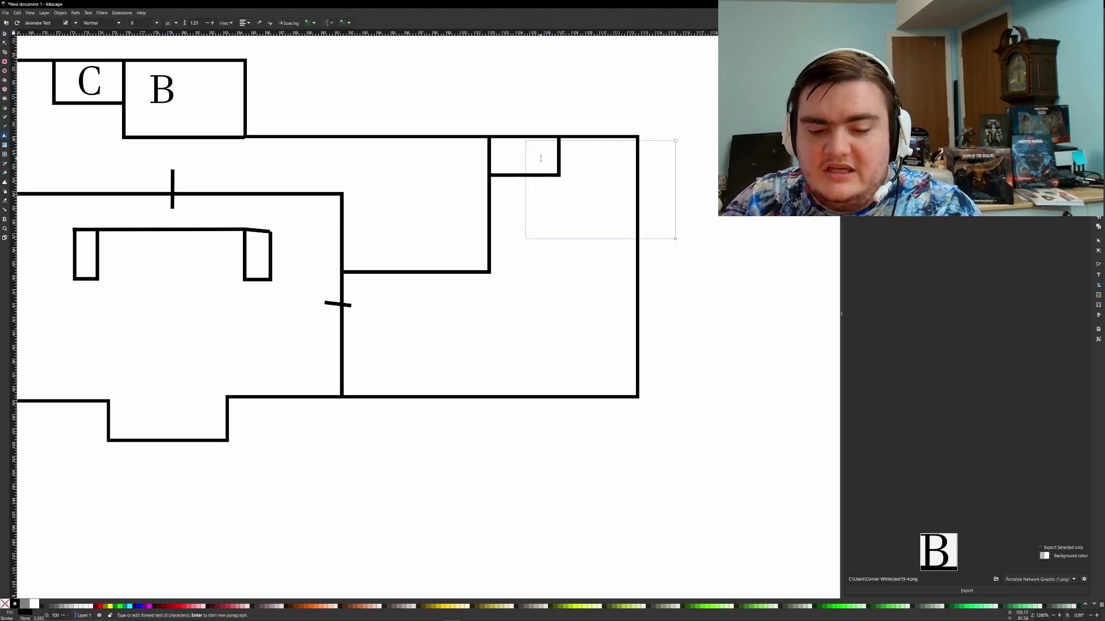
text(b)
Step: Shrink the "b" label to about 1.1 by 1.6 mm so it fits inside the small corner room
click(4, 34)
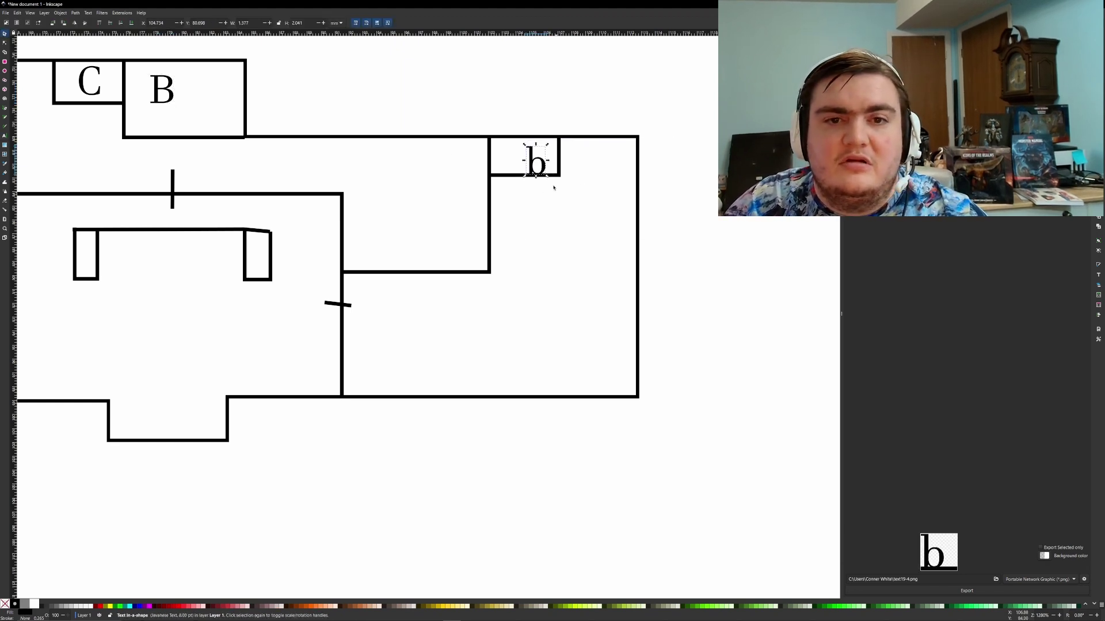
drag(546, 176, 540, 171)
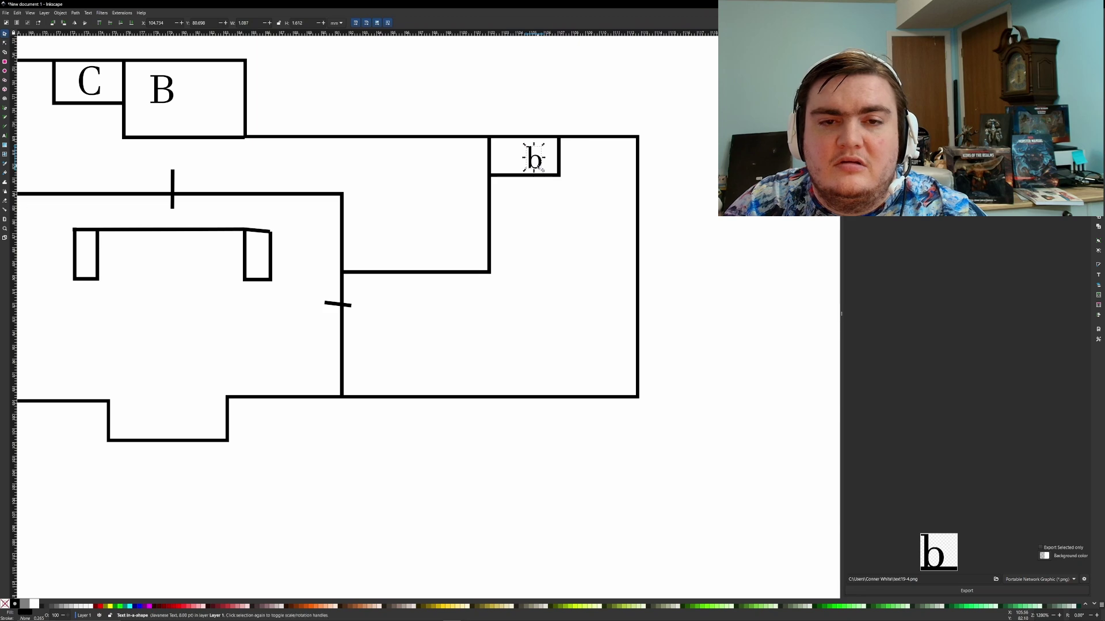
click(534, 104)
Step: Stretch the central hall's outline upward to a height of about 17.5 mm, narrowing the hallway below room B
middle_drag(406, 151, 451, 98)
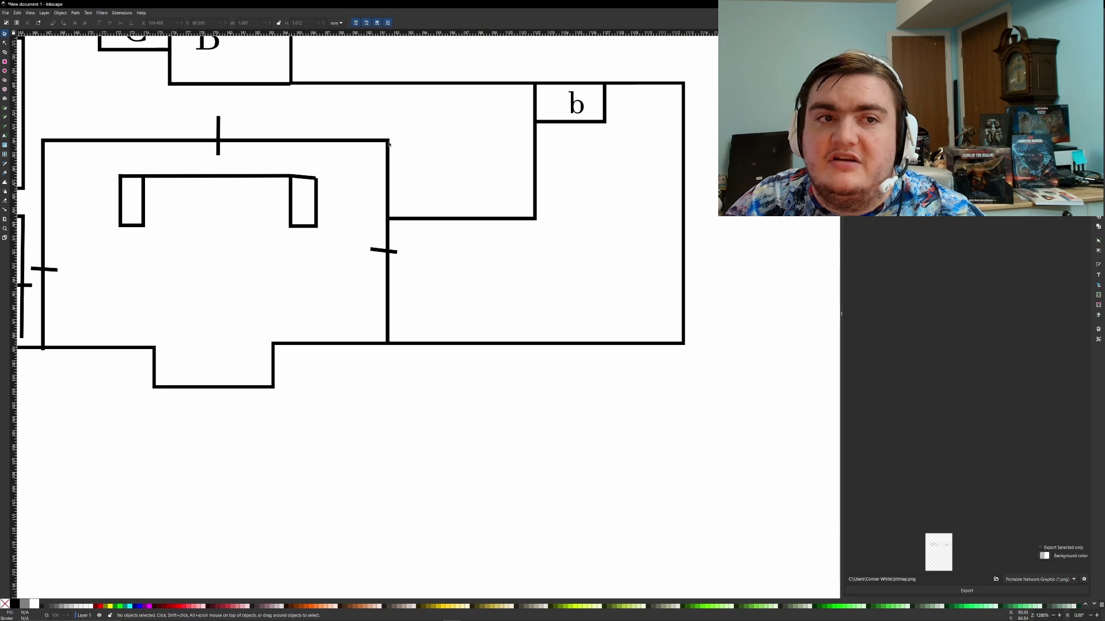
middle_drag(439, 218, 521, 311)
ctrl+scroll(505, 257, down, 1)
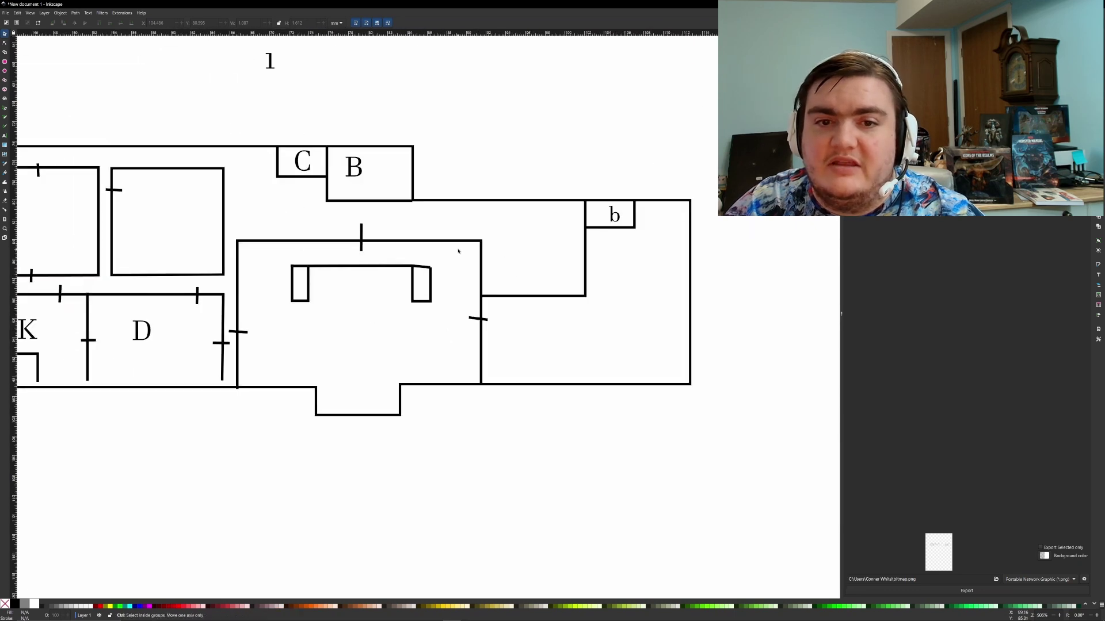
middle_drag(463, 250, 576, 256)
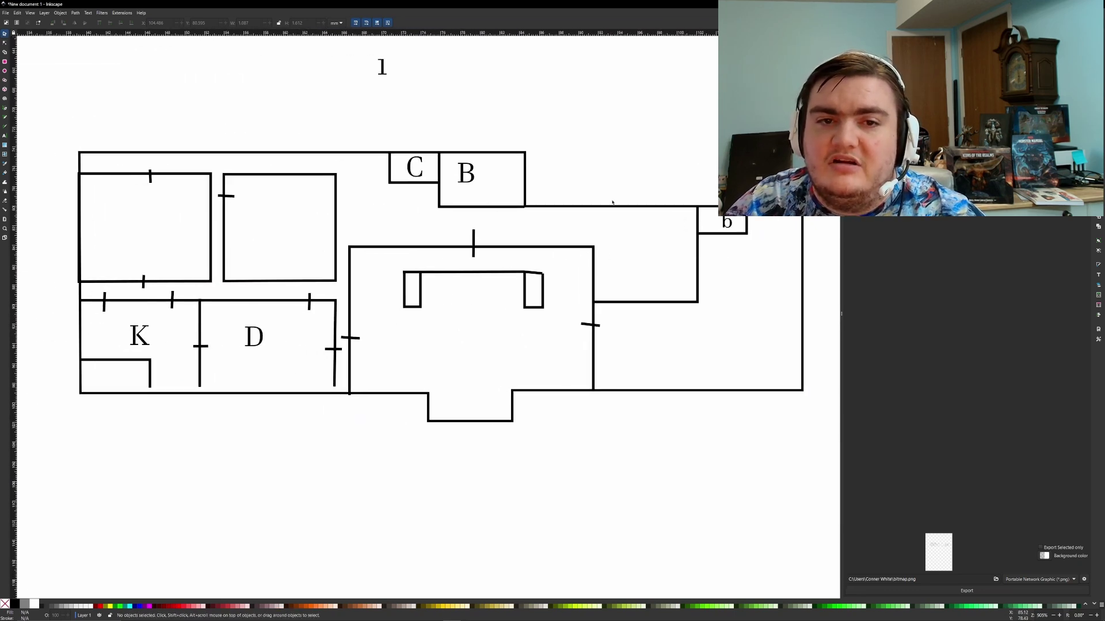
middle_drag(547, 289, 505, 214)
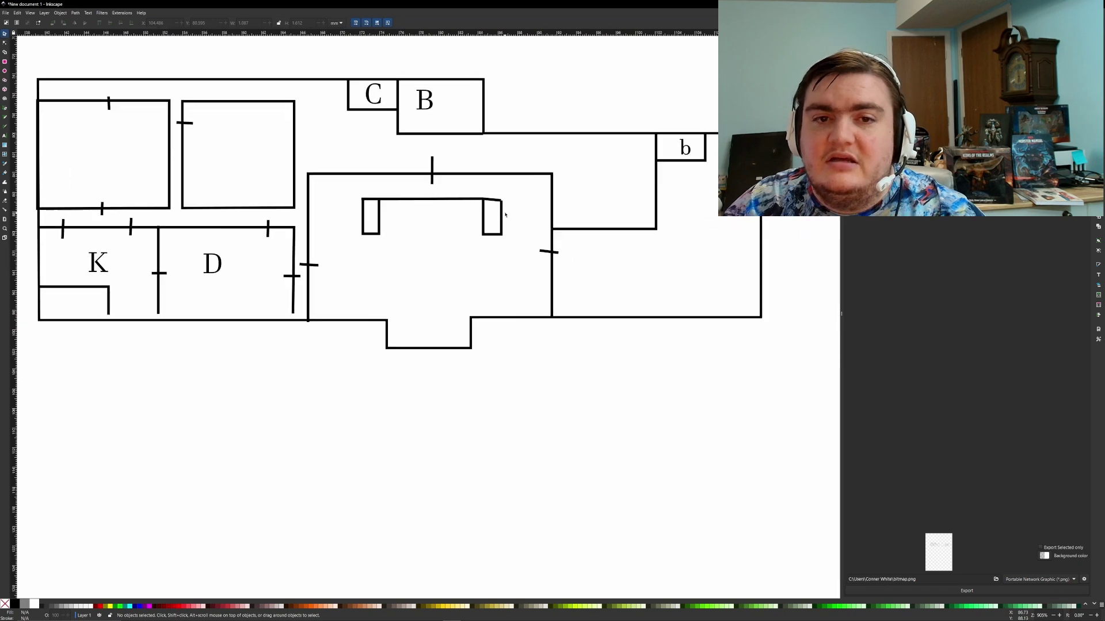
click(460, 173)
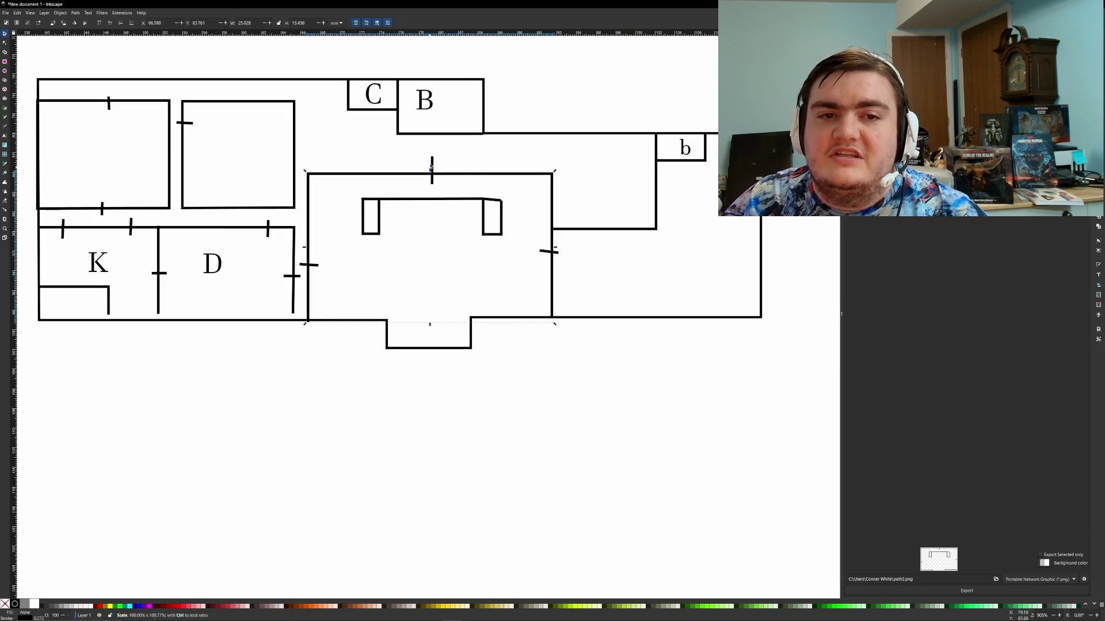
drag(431, 171, 431, 151)
middle_drag(575, 220, 490, 206)
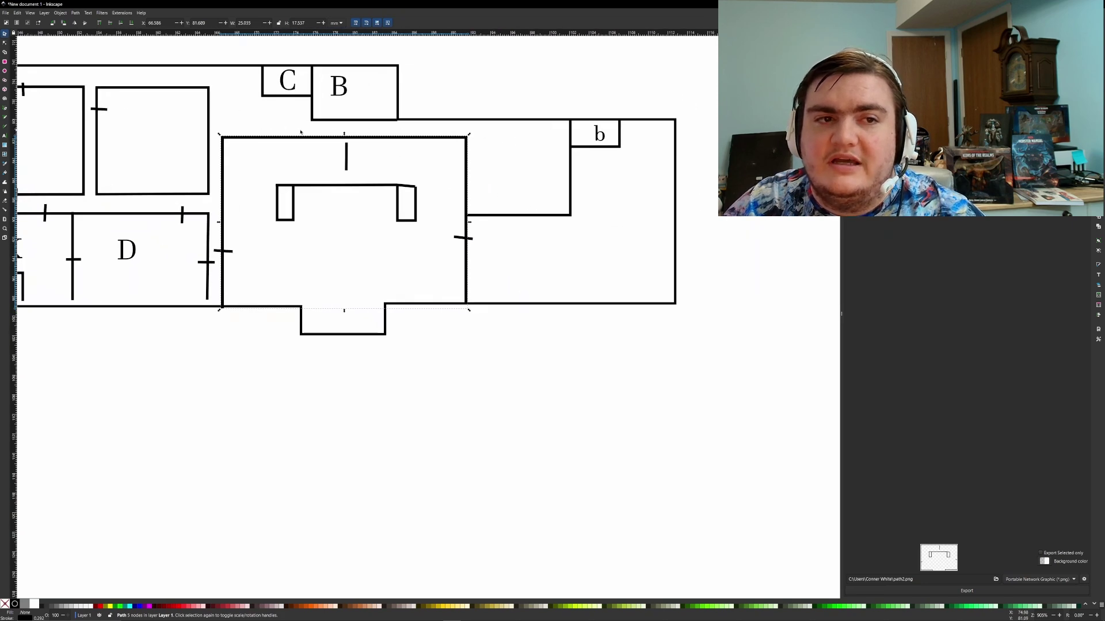
middle_drag(300, 132, 567, 201)
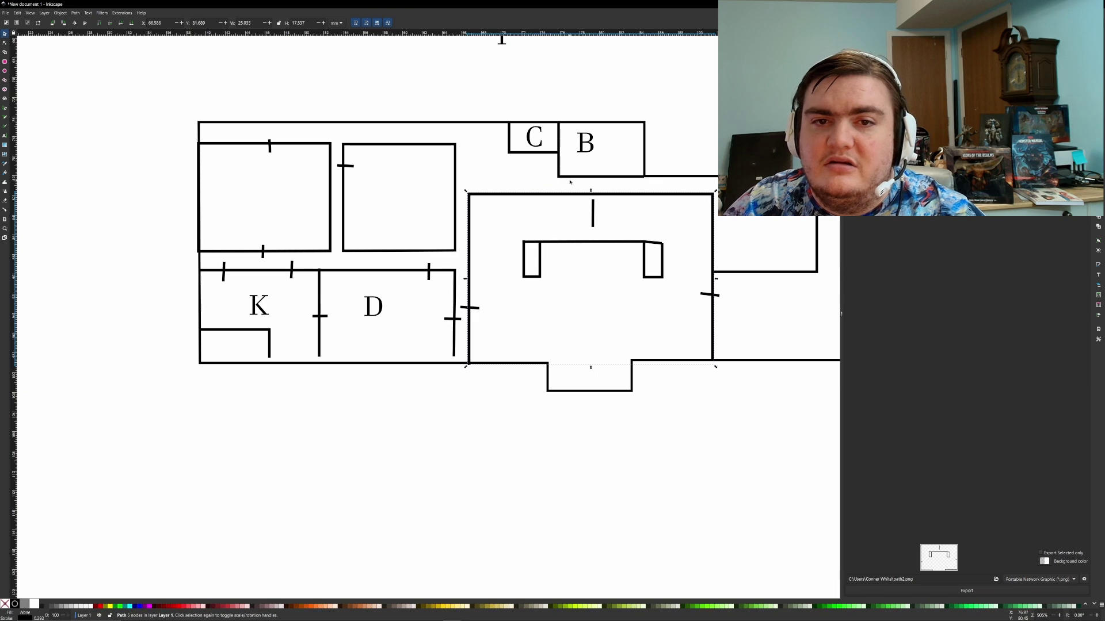
middle_drag(688, 190, 553, 188)
middle_drag(319, 190, 489, 199)
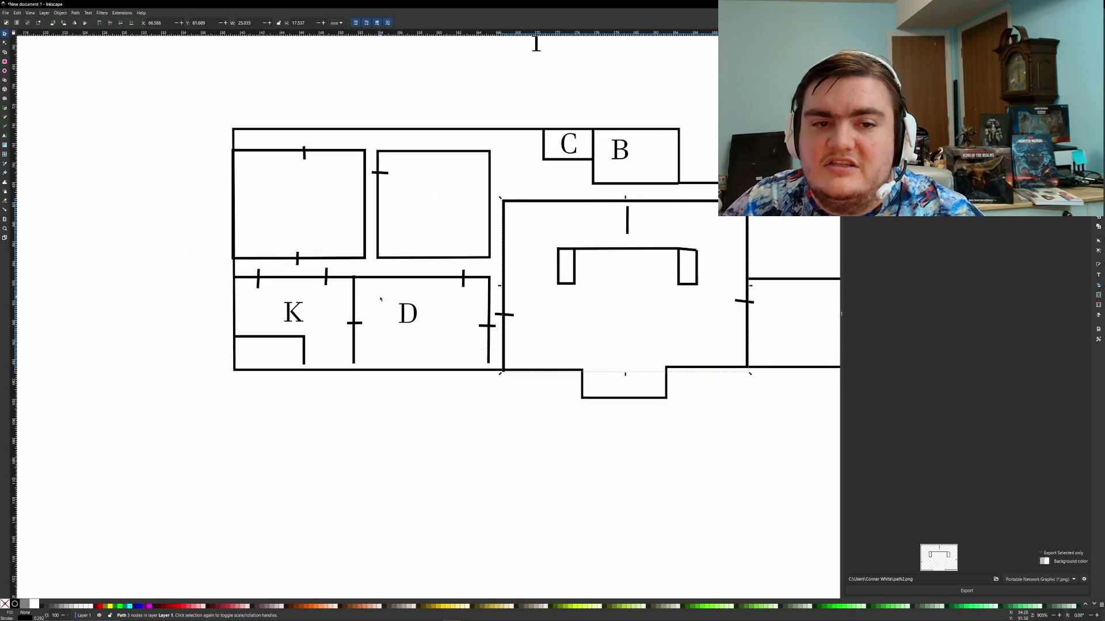
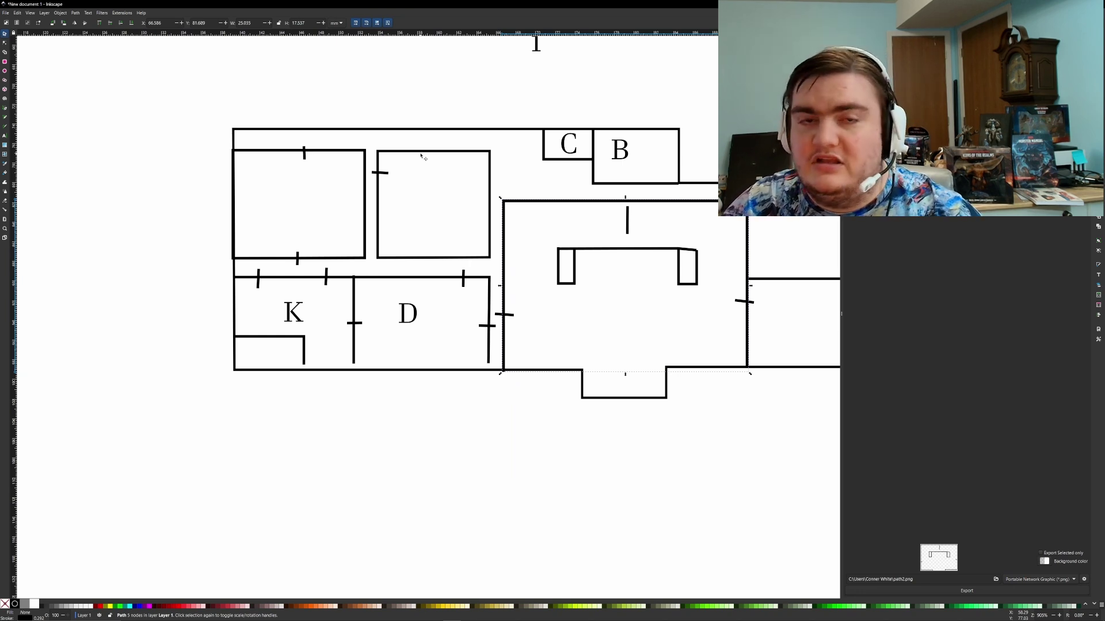
Step: Move the vertical door mark straight up onto the central hall's upper wall
middle_drag(574, 202, 528, 201)
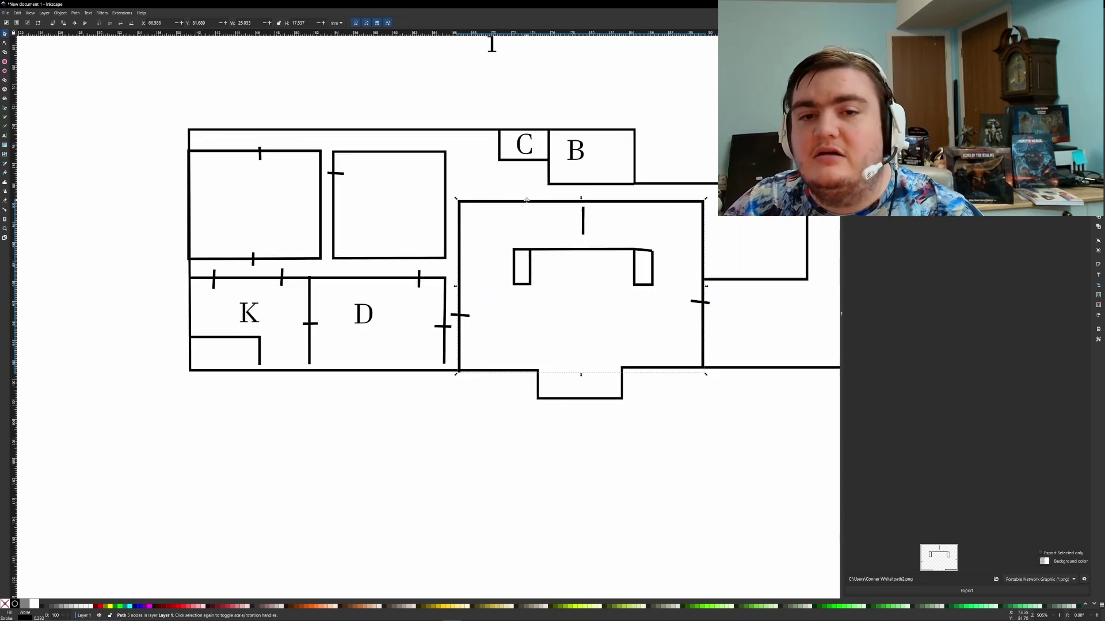
click(641, 214)
middle_drag(618, 241, 514, 225)
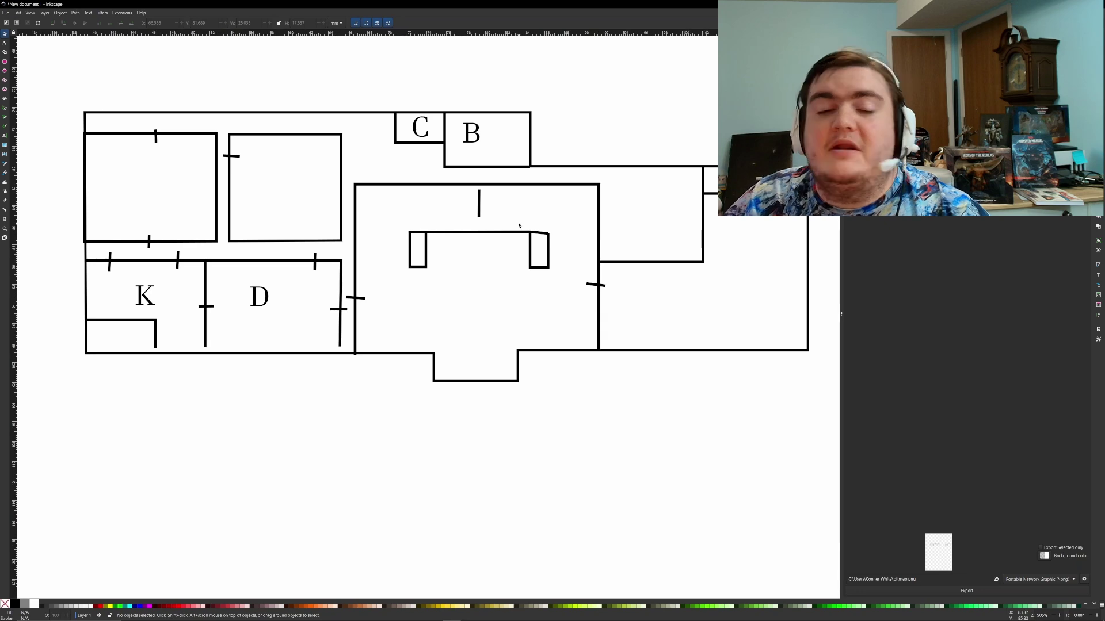
click(479, 206)
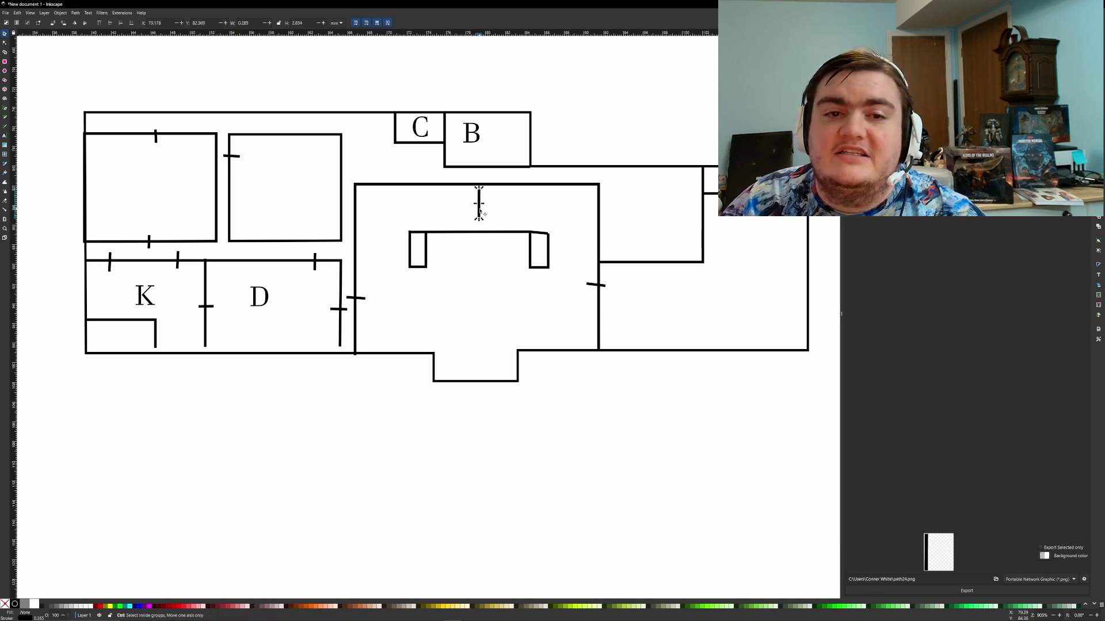
drag(480, 206, 479, 193)
key(Escape)
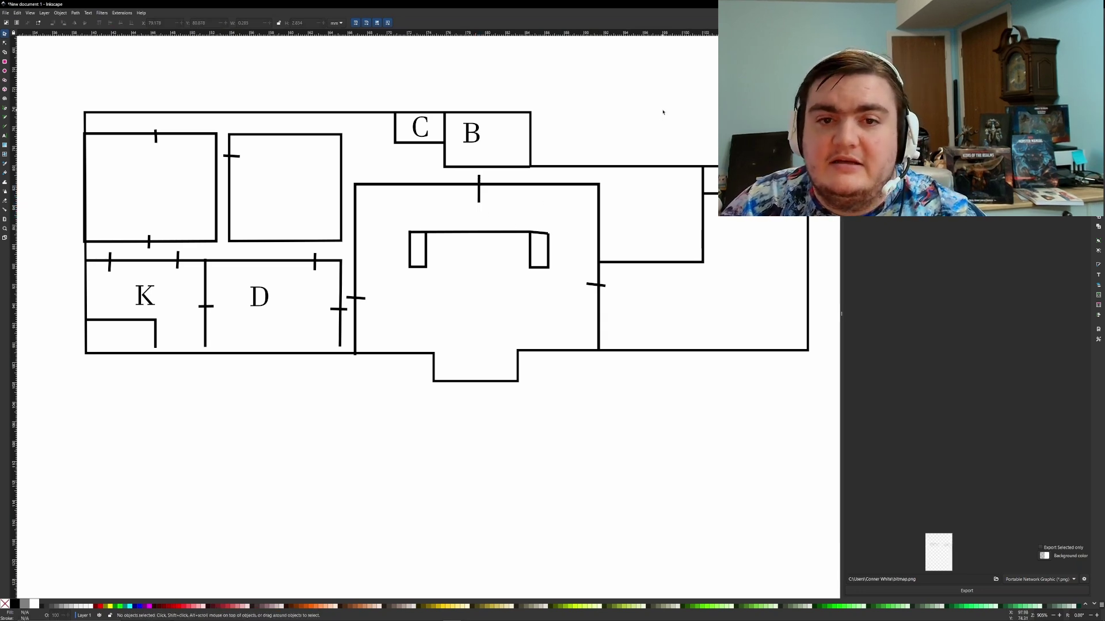
Step: Move the staircase outline straight up inside the central hall, closer to its upper wall
middle_drag(697, 239, 592, 217)
drag(472, 279, 336, 191)
click(503, 119)
mouse_move(543, 210)
middle_down()
mouse_move(603, 177)
mouse_move(666, 199)
mouse_move(553, 217)
middle_up()
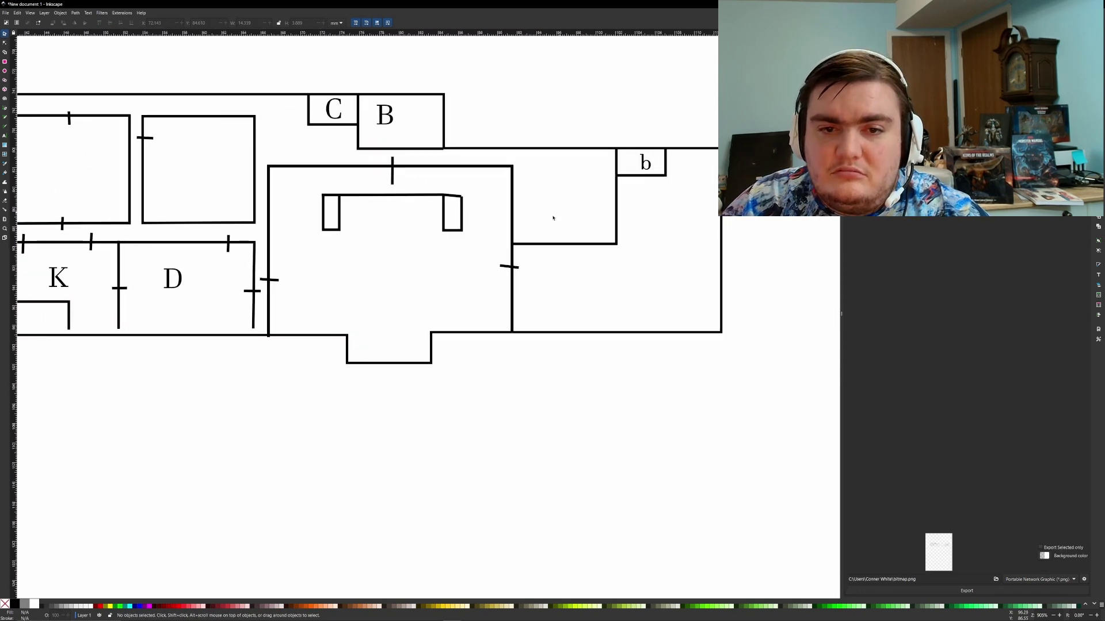
middle_drag(176, 216, 250, 229)
scroll(573, 225, down, 4)
ctrl+scroll(573, 225, down, 3)
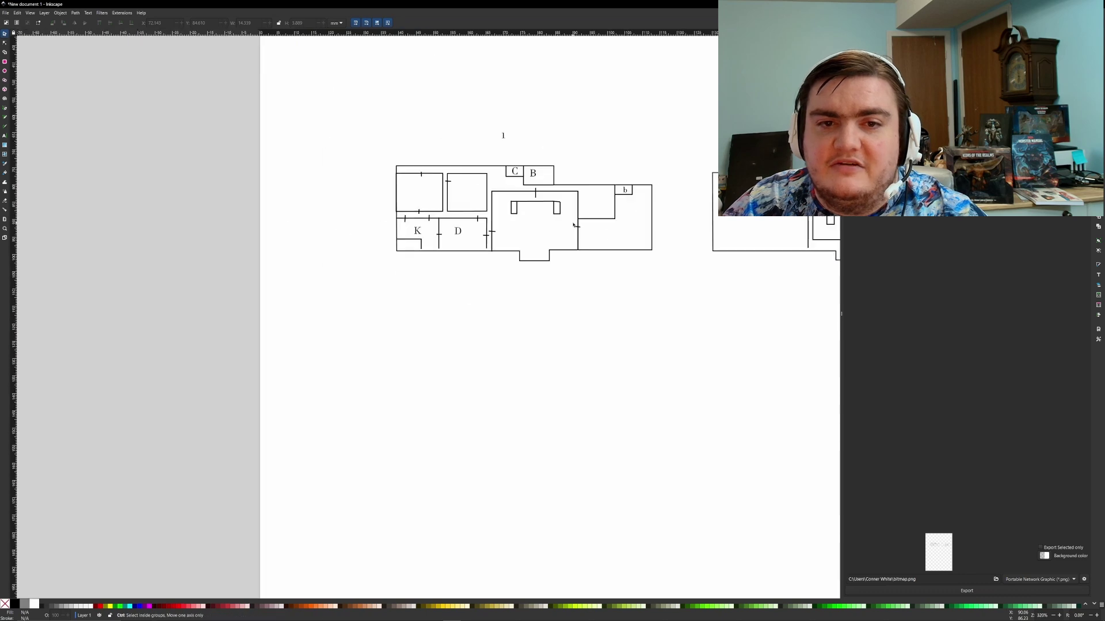
ctrl+scroll(573, 225, up, 2)
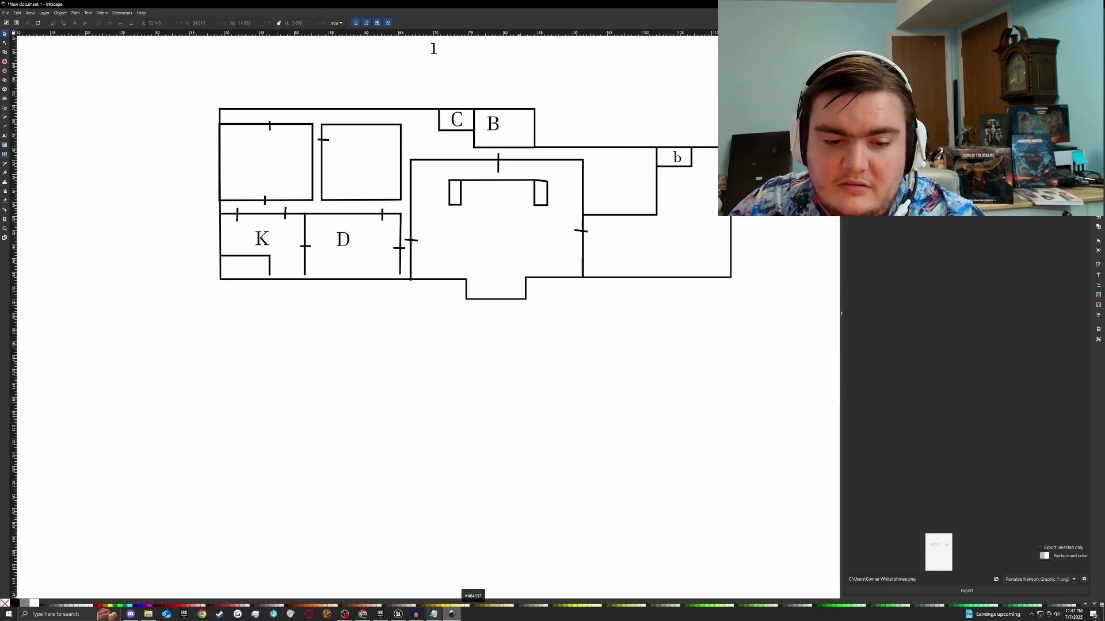
Step: Switch to the Unreal Engine editor and start the CubeGrid tool in Modeling mode
click(412, 615)
right_drag(448, 277, 460, 317)
right_drag(447, 391, 447, 419)
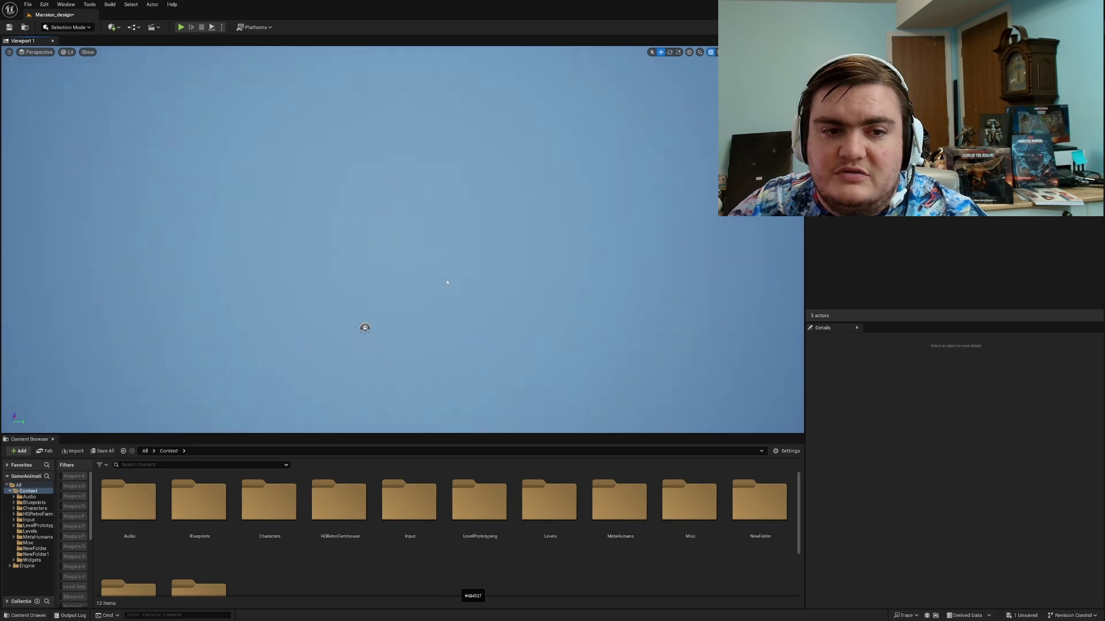
key(shift+5)
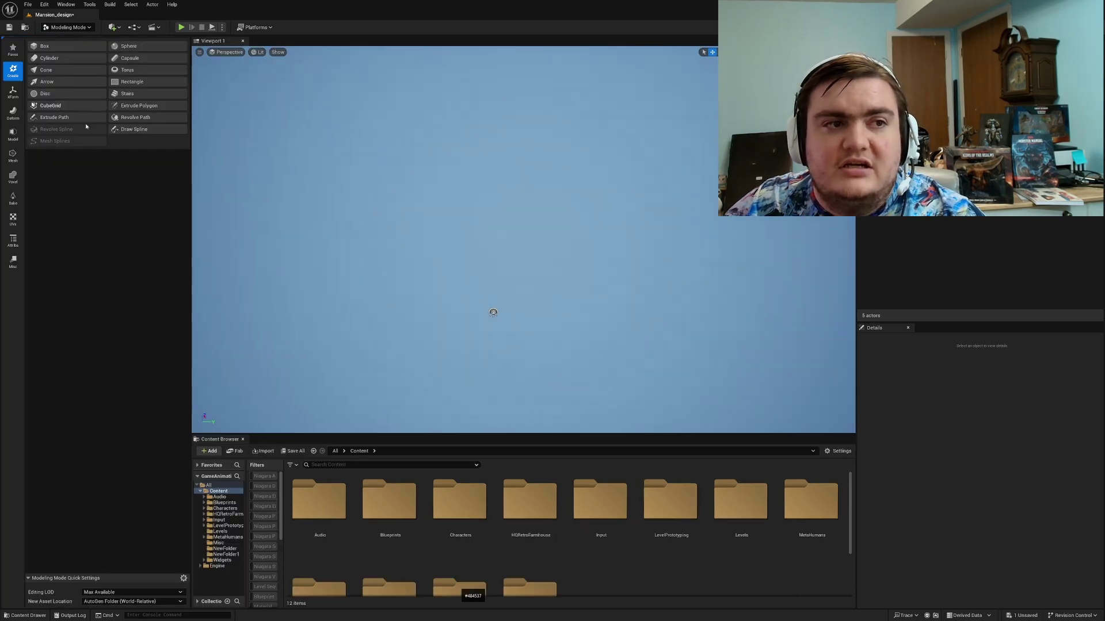
click(51, 105)
right_drag(547, 259, 529, 311)
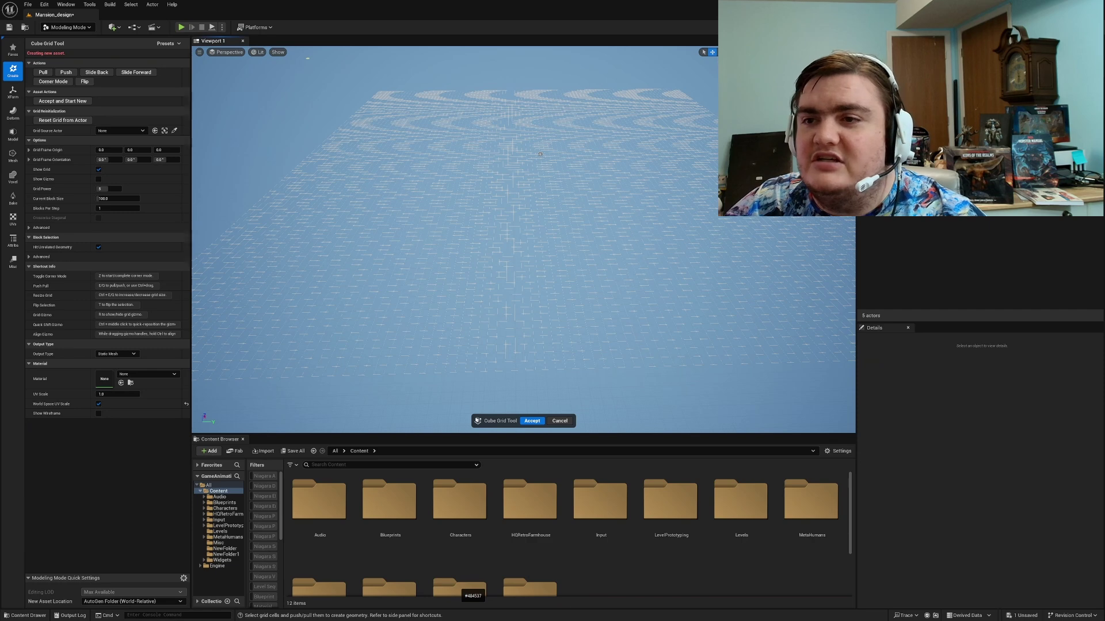
Step: Open the project settings, search for "new mesh" and expand the New Mesh Objects options
click(1085, 27)
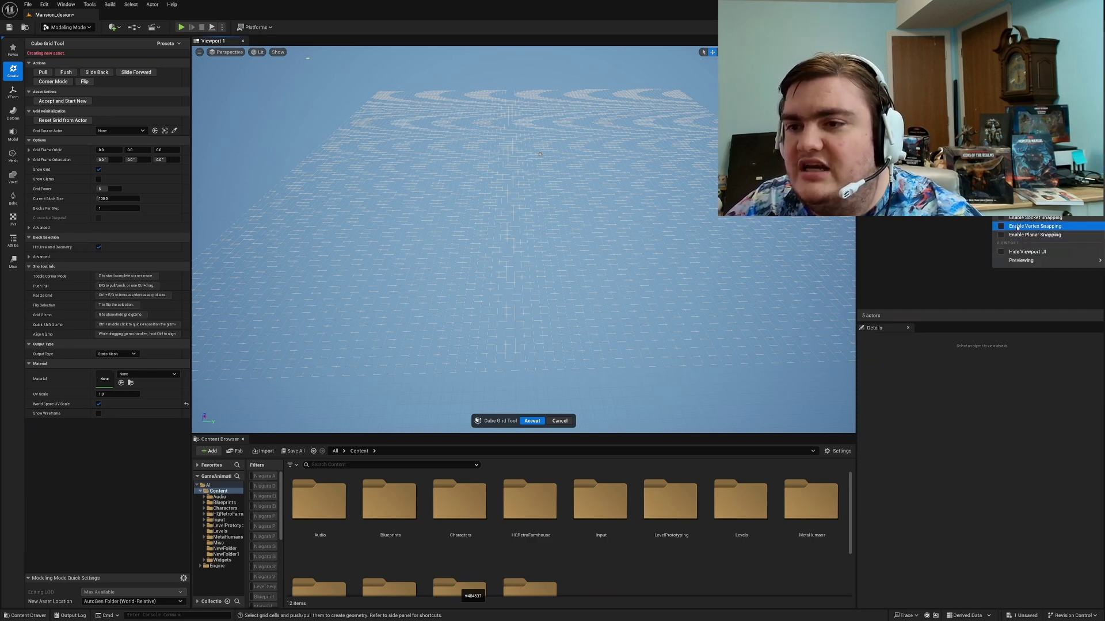
key(Escape)
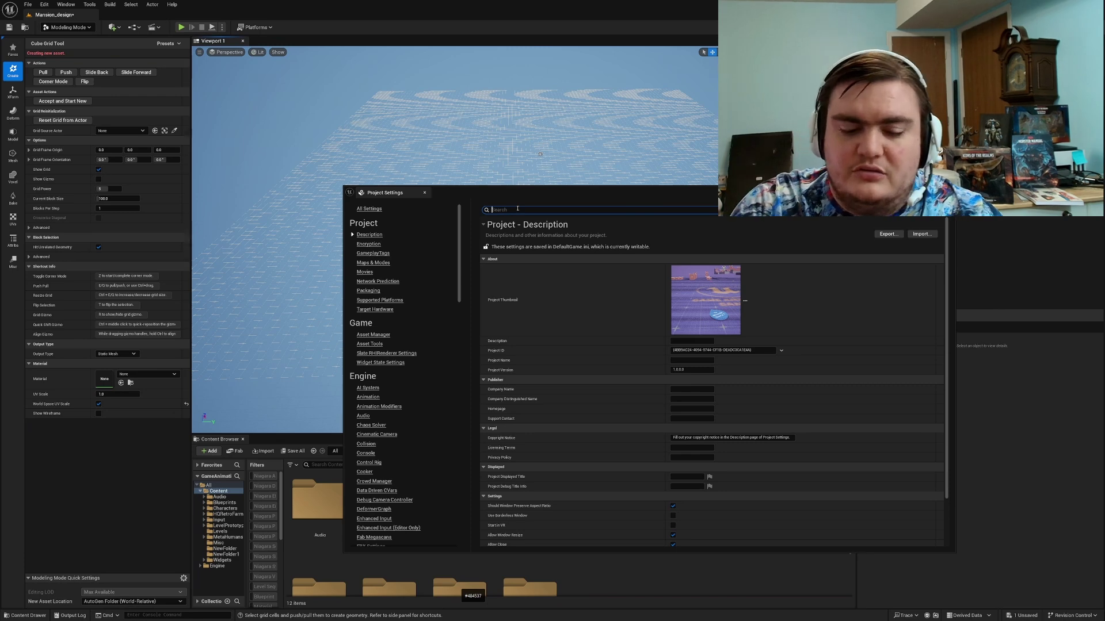
text(new mesh)
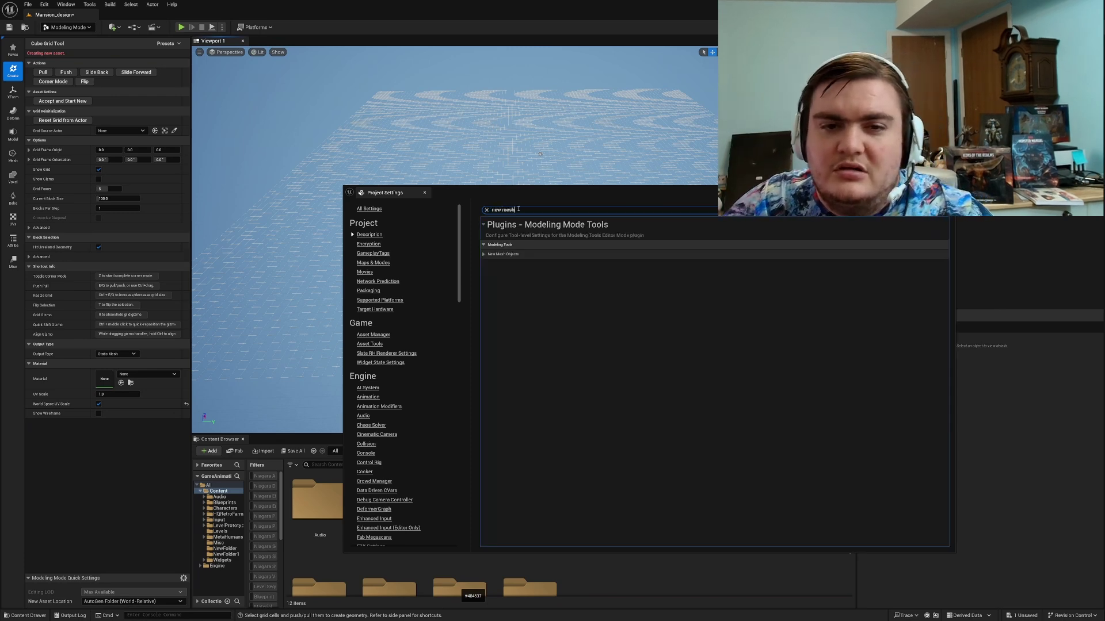
click(503, 254)
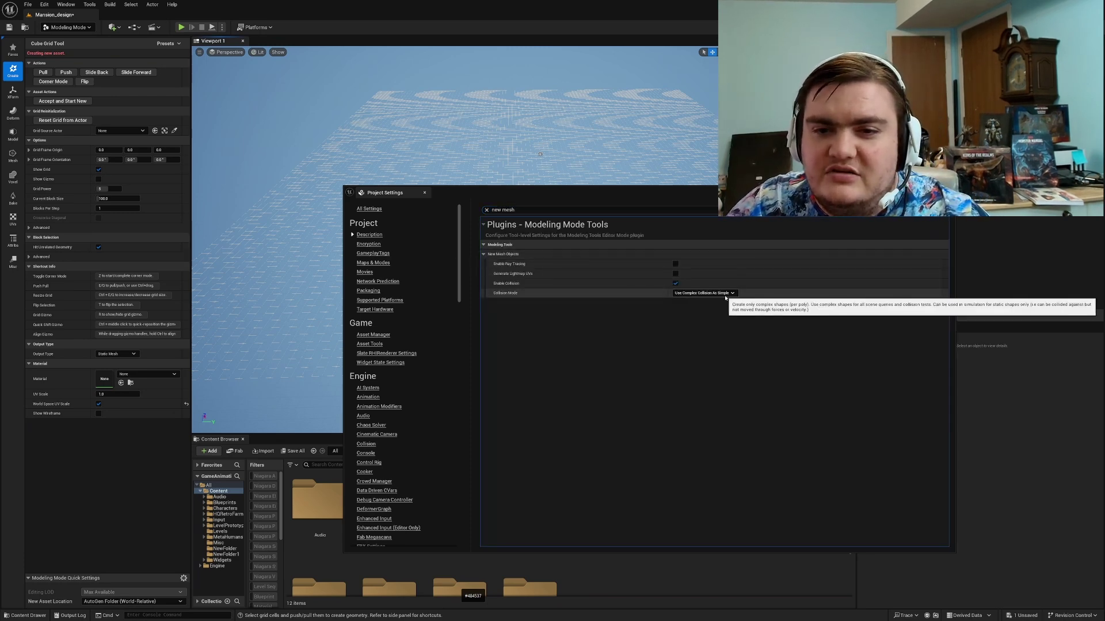
drag(695, 195, 680, 466)
Step: Pull a large rectangular grid selection up one block with the CubeGrid tool and accept it as a test slab
mouse_move(570, 309)
right_down()
mouse_move(570, 348)
mouse_move(549, 313)
right_up()
drag(468, 303, 666, 185)
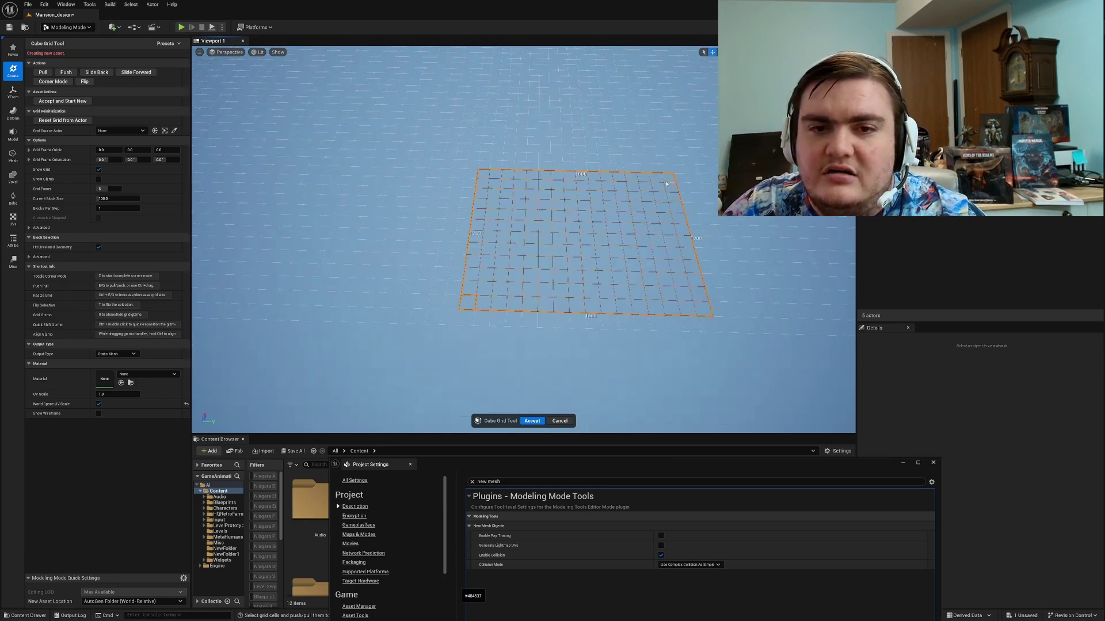
key(e)
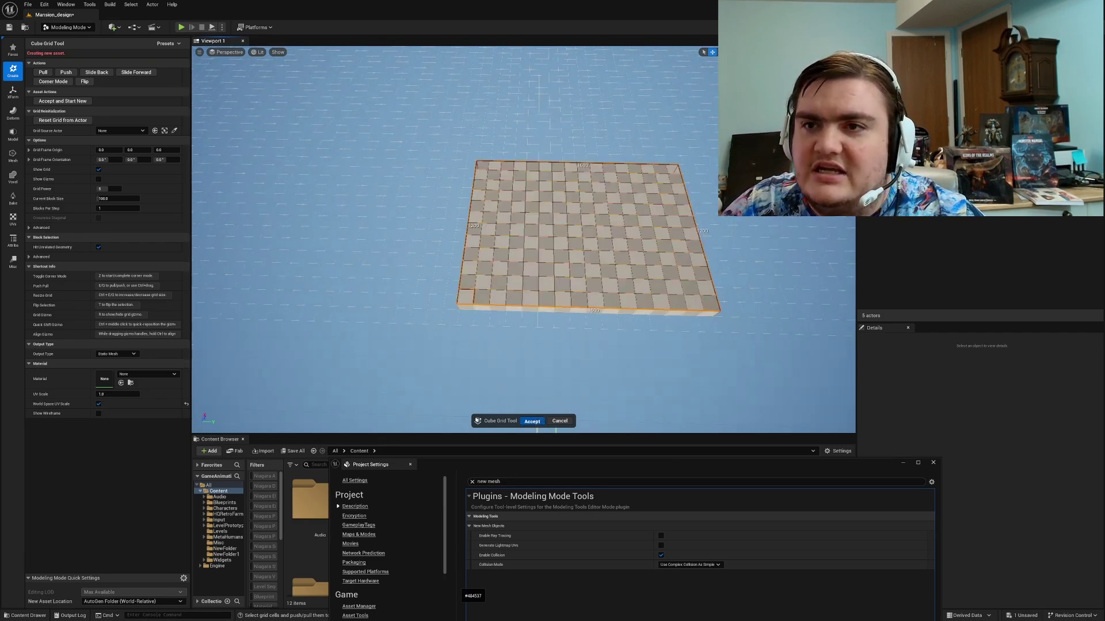
click(532, 422)
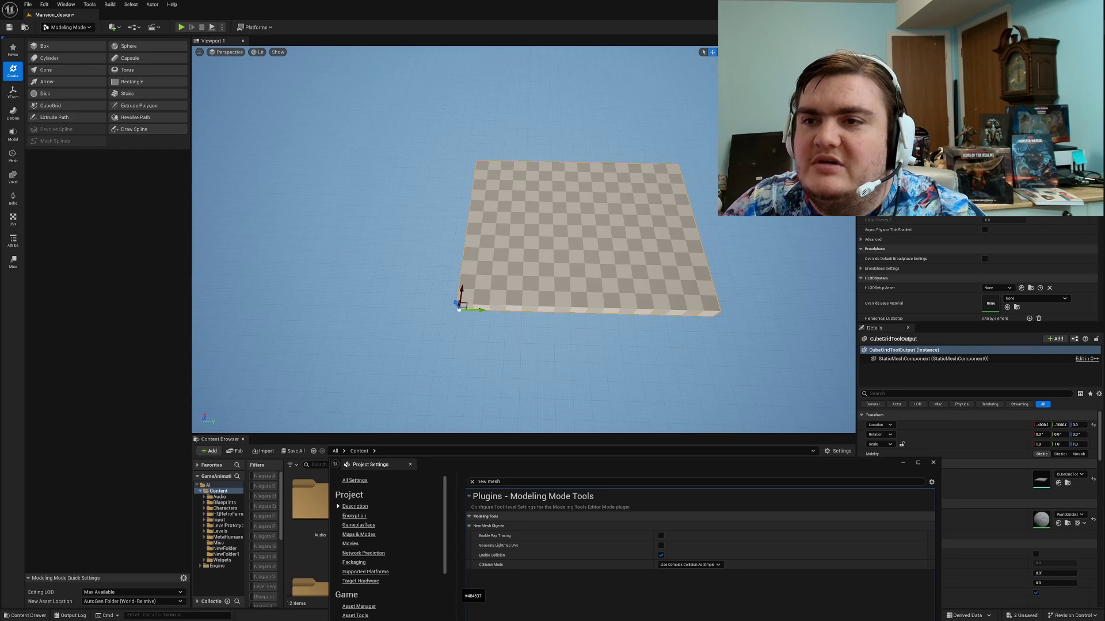
Step: Play the level to test the character's collision with the slab, stop playing and delete the slab
key(w)
right_drag(594, 116, 620, 77)
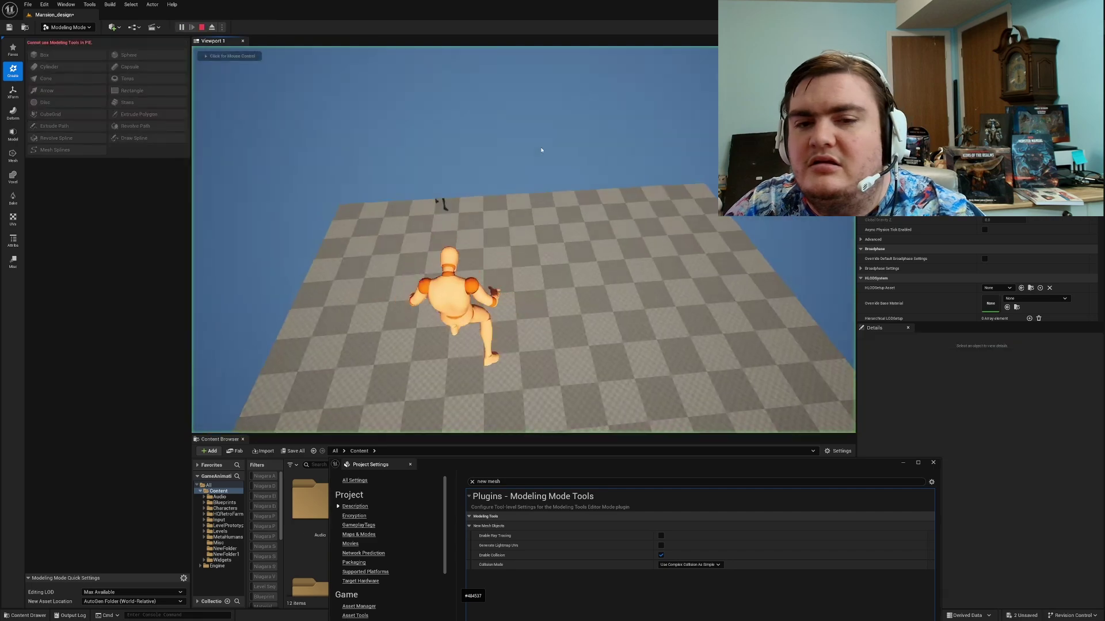
click(541, 149)
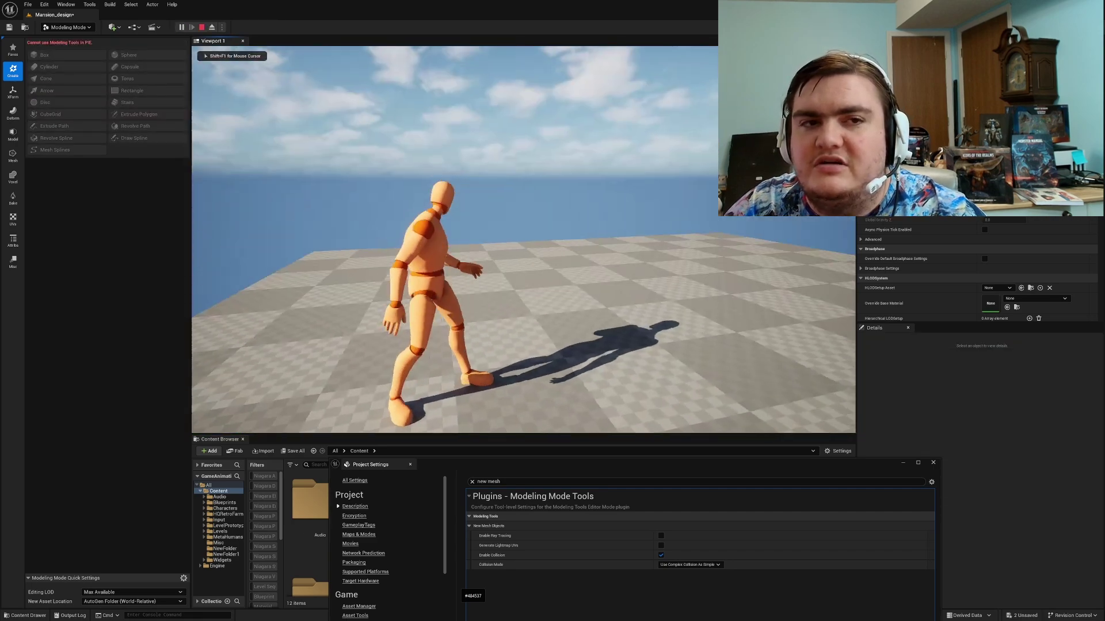
key(Escape)
right_drag(391, 167, 402, 159)
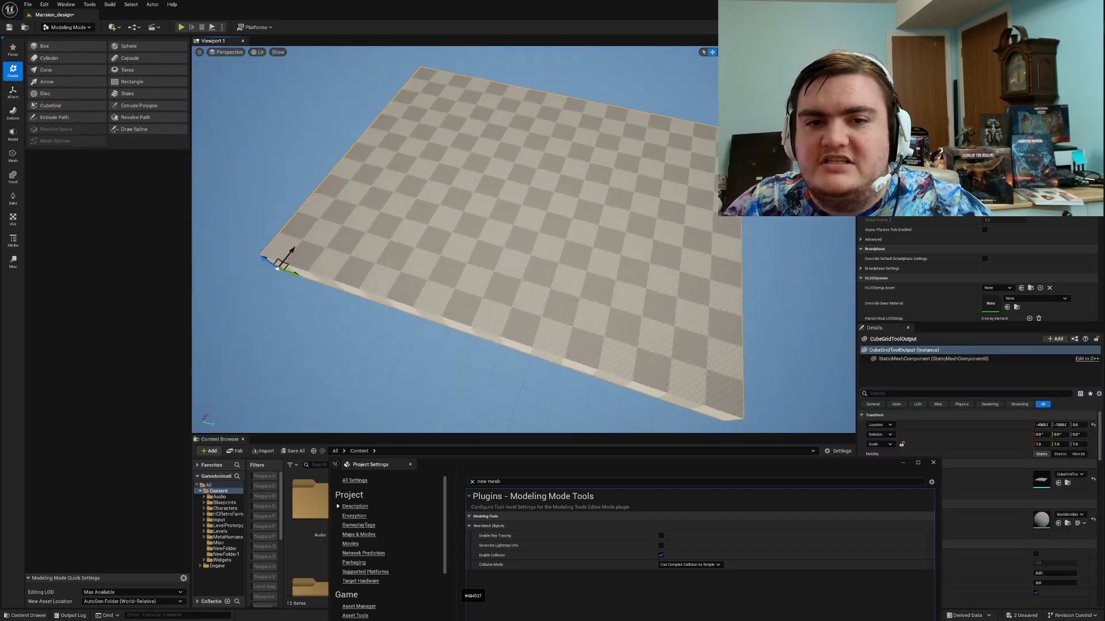
key(Delete)
Step: Set the new mesh Collision Mode to Project Default and turn off Enable Collision
click(686, 565)
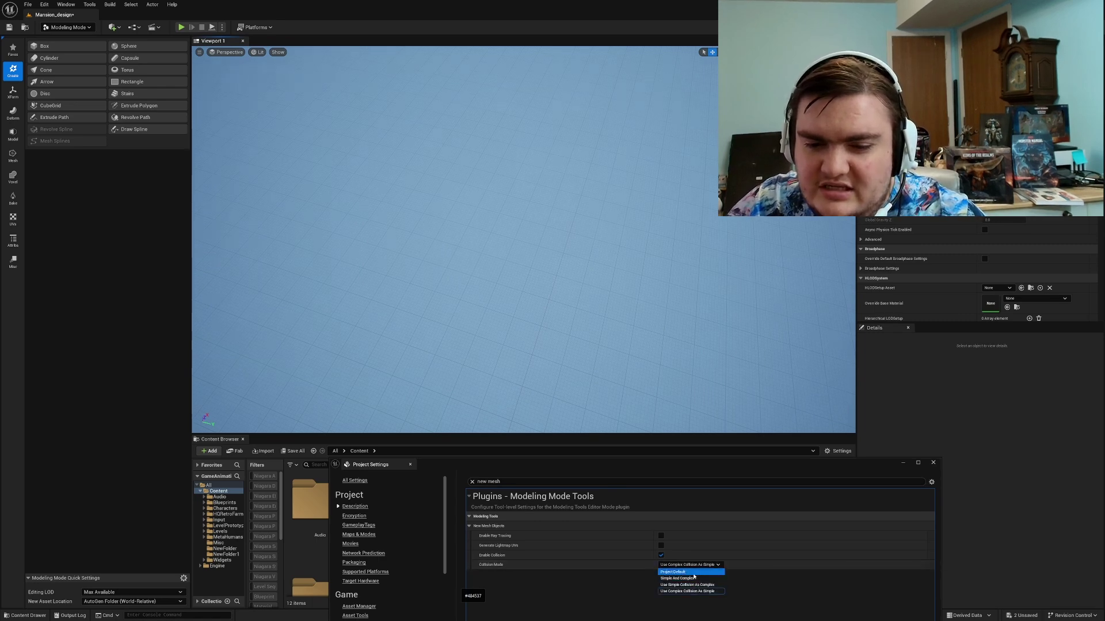
click(673, 571)
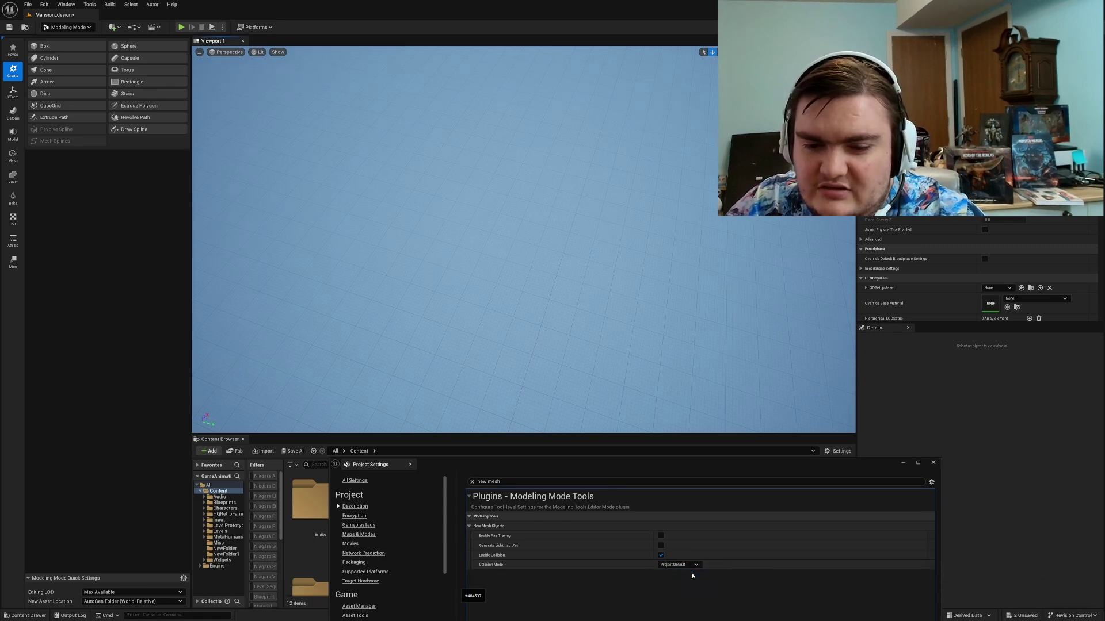
click(661, 555)
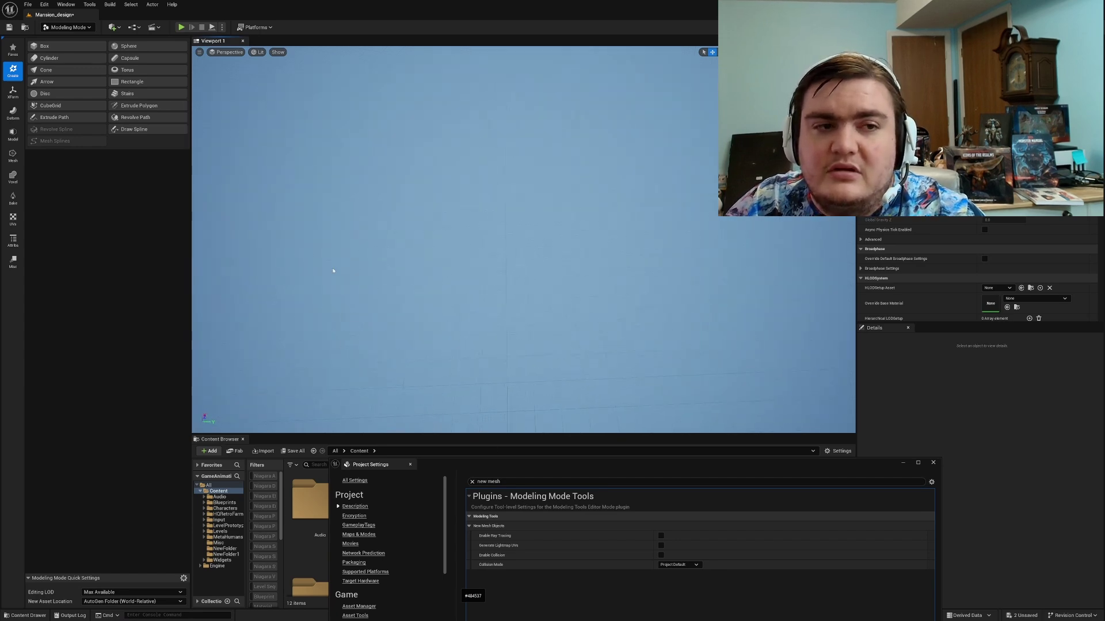
Step: Build a second one-block-thick test slab with the CubeGrid tool, using the collision-free settings, and accept it
click(50, 105)
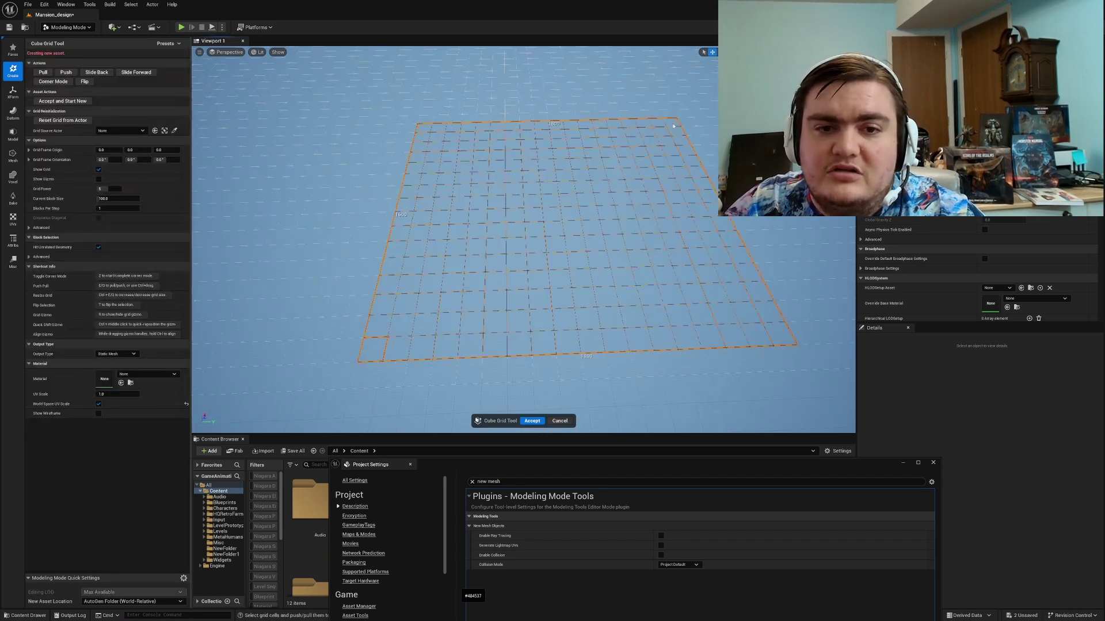
key(e)
click(535, 420)
right_drag(536, 368, 544, 337)
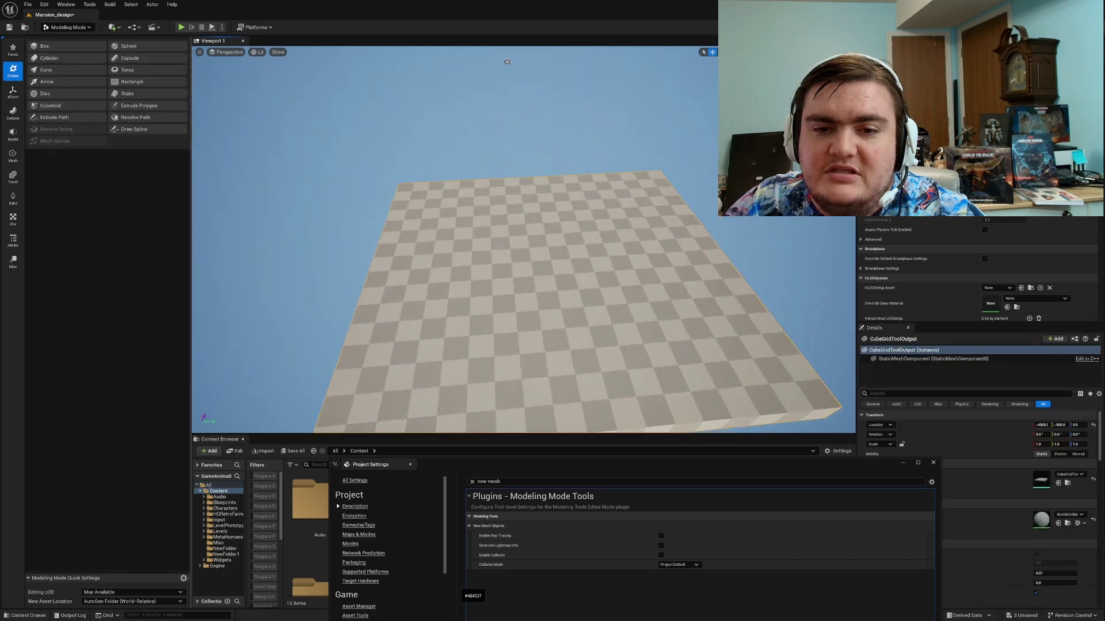
Step: Play the level to test how the character interacts with the slab made without collision, and stop playing
click(180, 27)
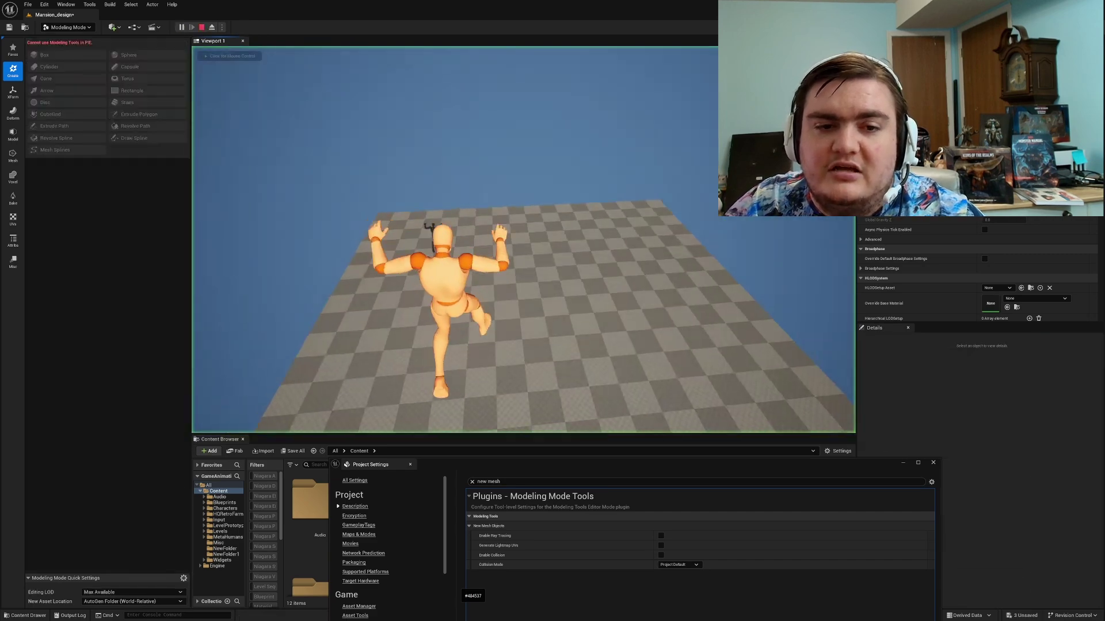
click(524, 240)
key(Escape)
right_drag(591, 205, 509, 308)
key(s)
key(e)
key(w)
key(s)
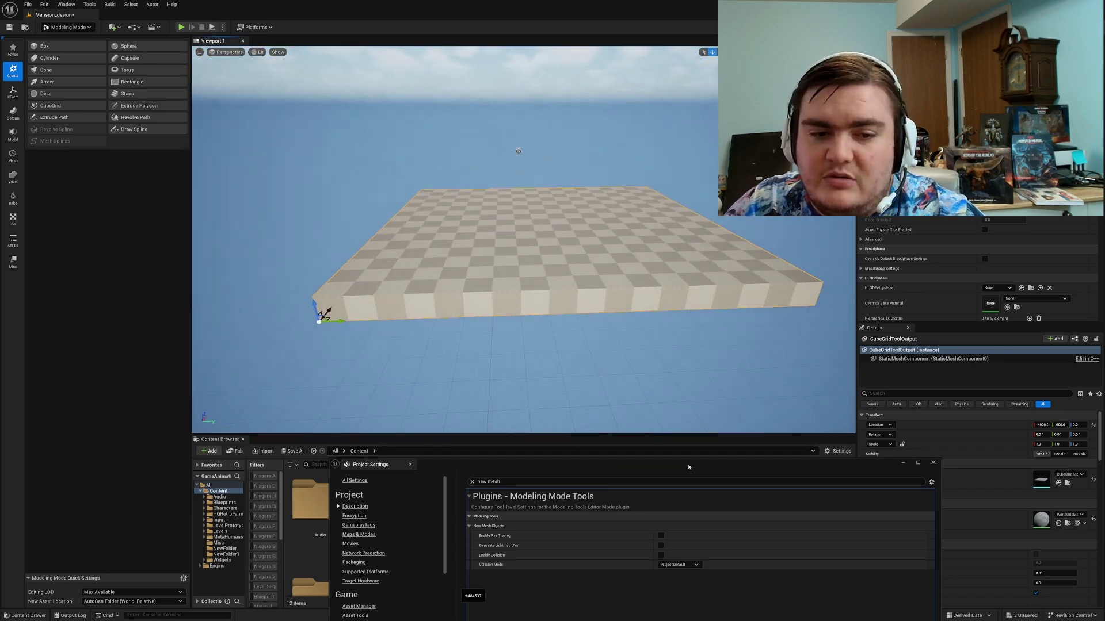
Step: Turn Enable Collision back on, set Collision Mode to Use Complex Collision As Simple and dismiss the project settings
drag(688, 466, 649, 187)
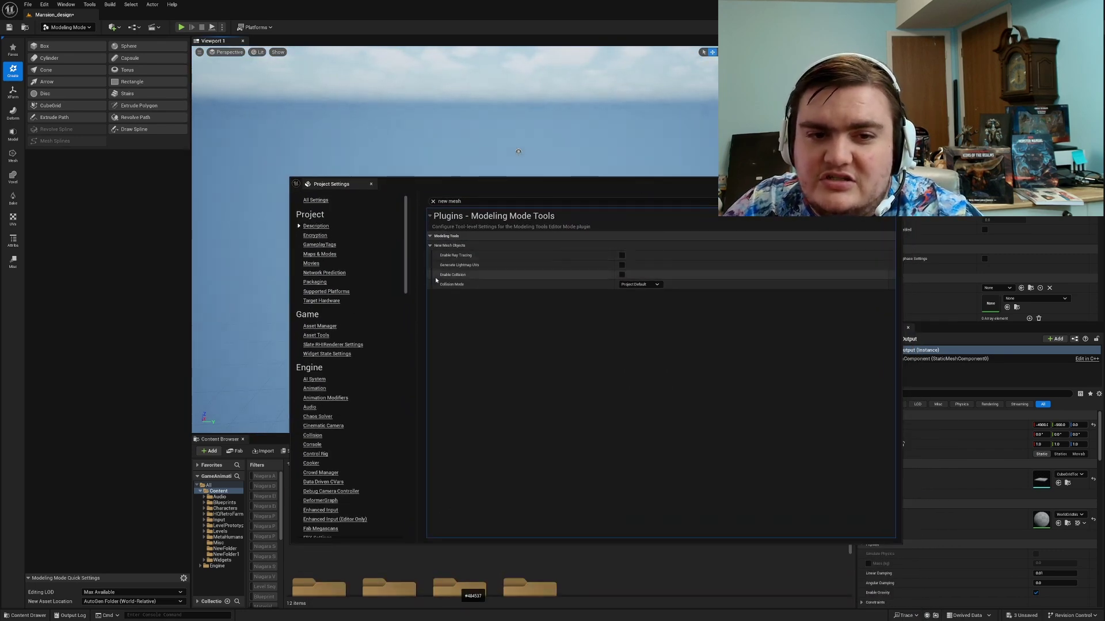
click(622, 275)
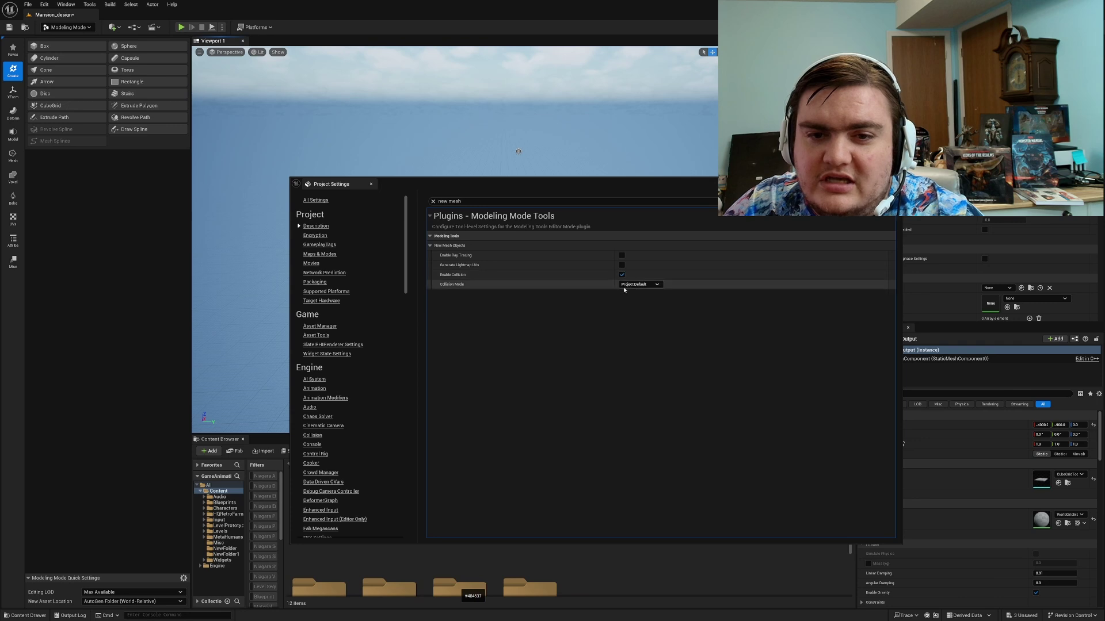
click(639, 284)
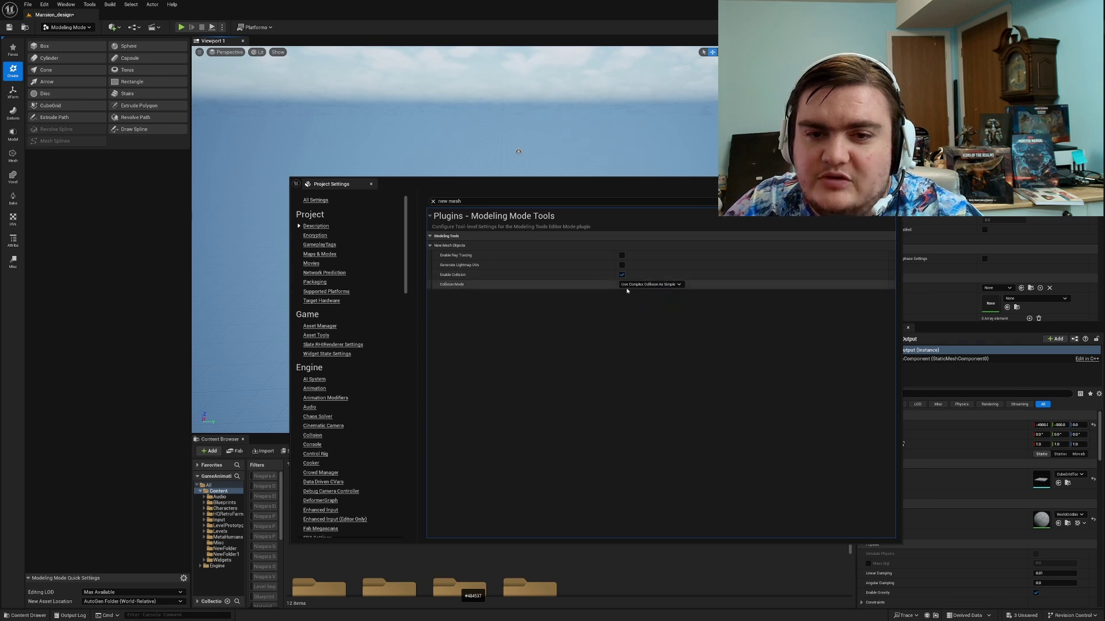
click(863, 183)
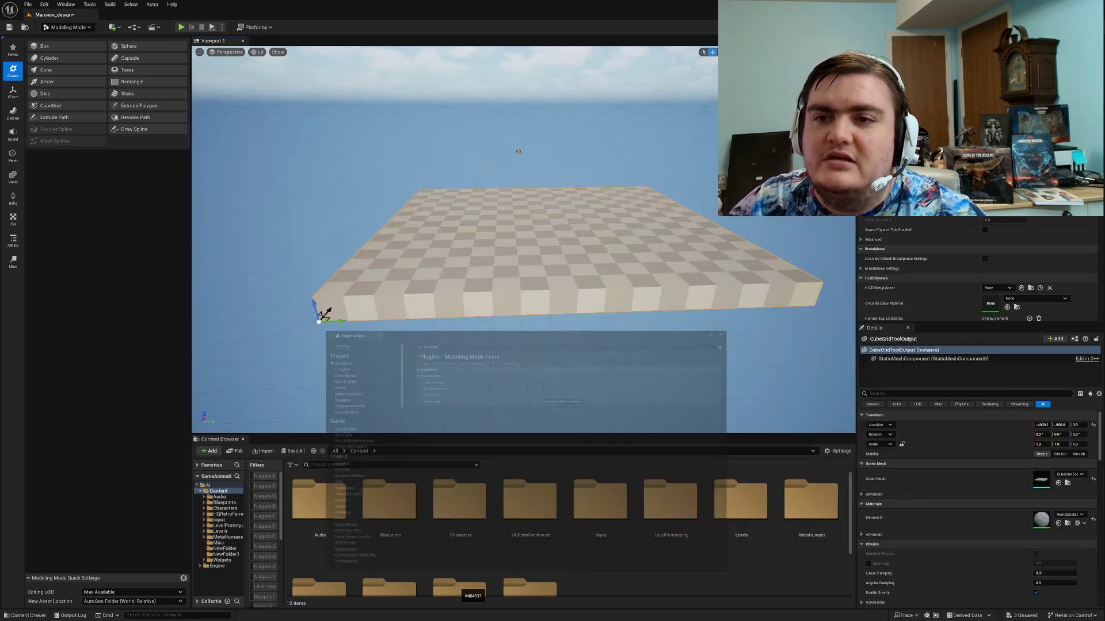
Step: Replace the collision-free slab with a new one-block-thick rectangular floor built with the CubeGrid tool and accept it
key(Delete)
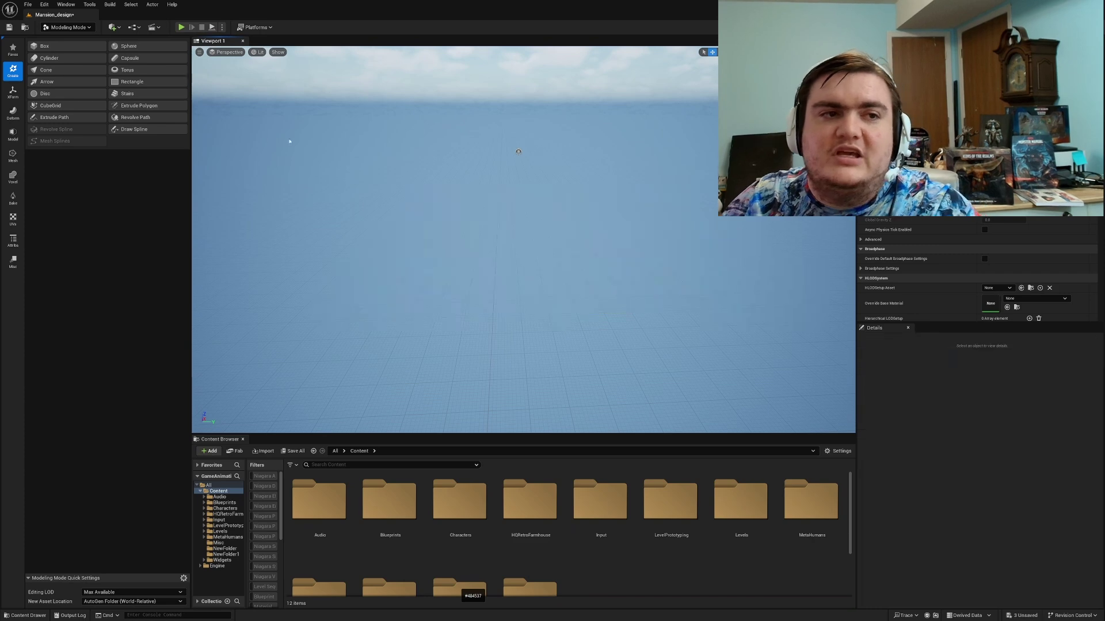
click(65, 109)
drag(254, 317, 600, 185)
key(e)
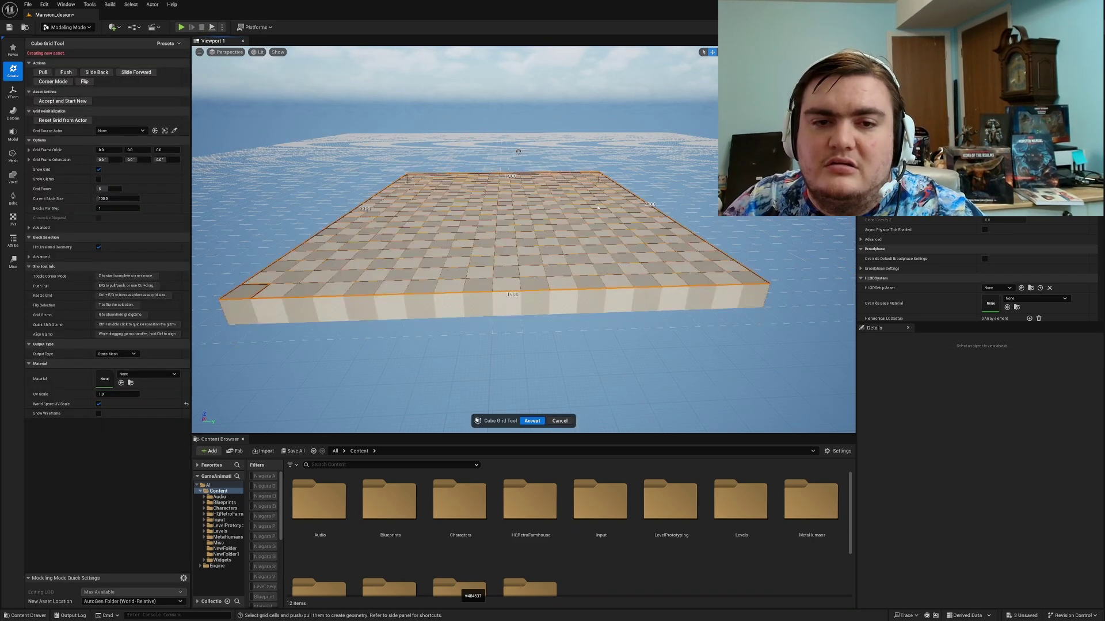
click(532, 421)
Step: Play the level to test walking on the new floor slab with collision enabled
right_drag(523, 368, 515, 316)
key(w)
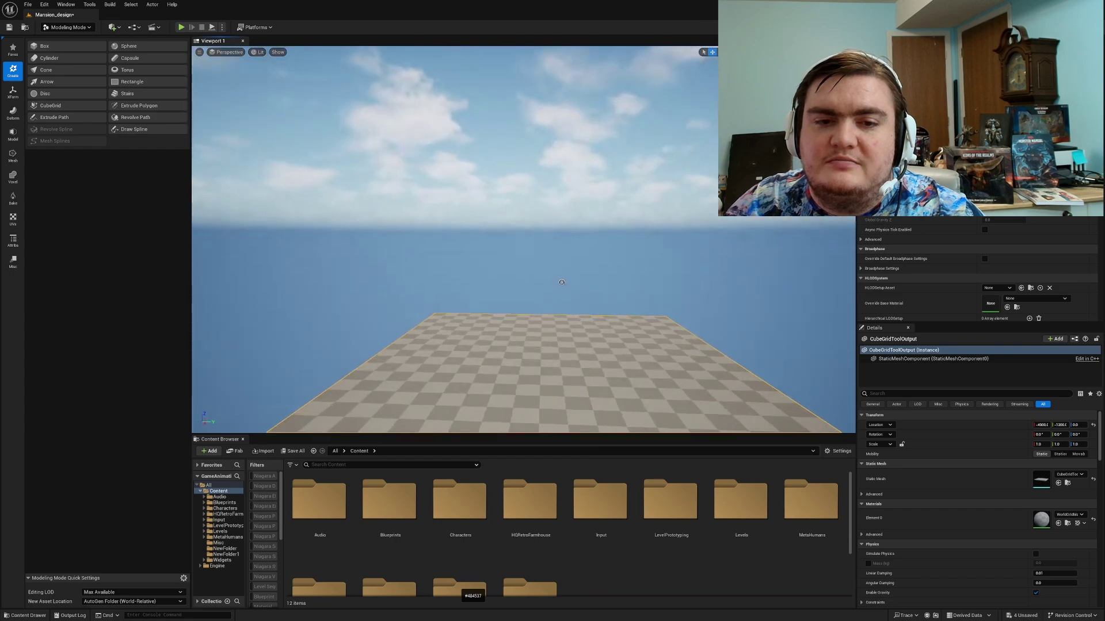
click(181, 28)
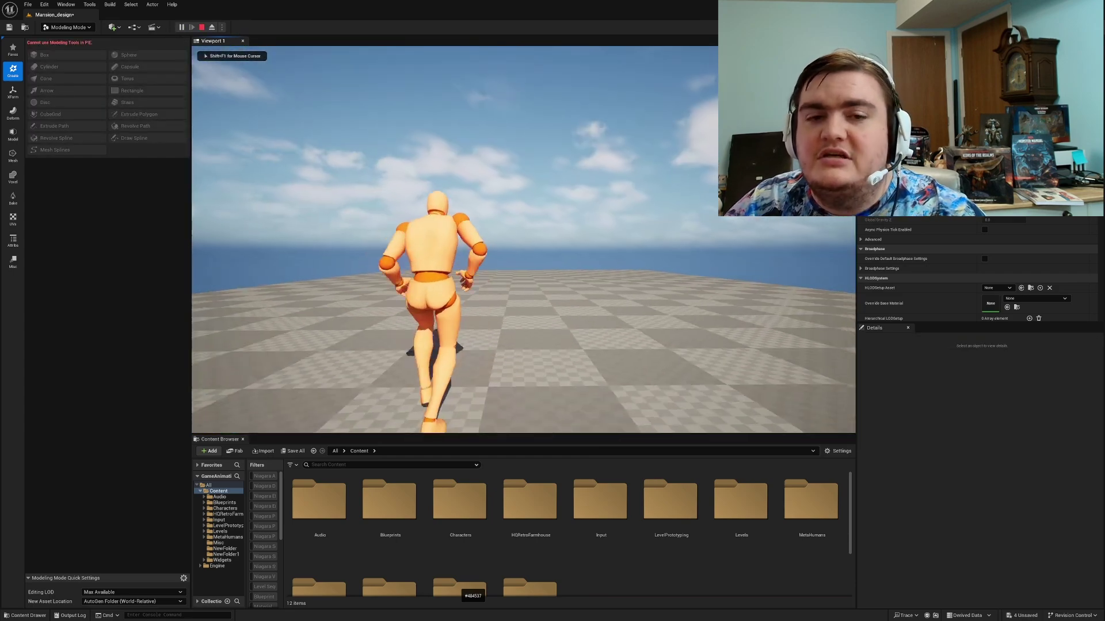
Step: Stop playing the level and delete the test floor slab
key(Escape)
key(f)
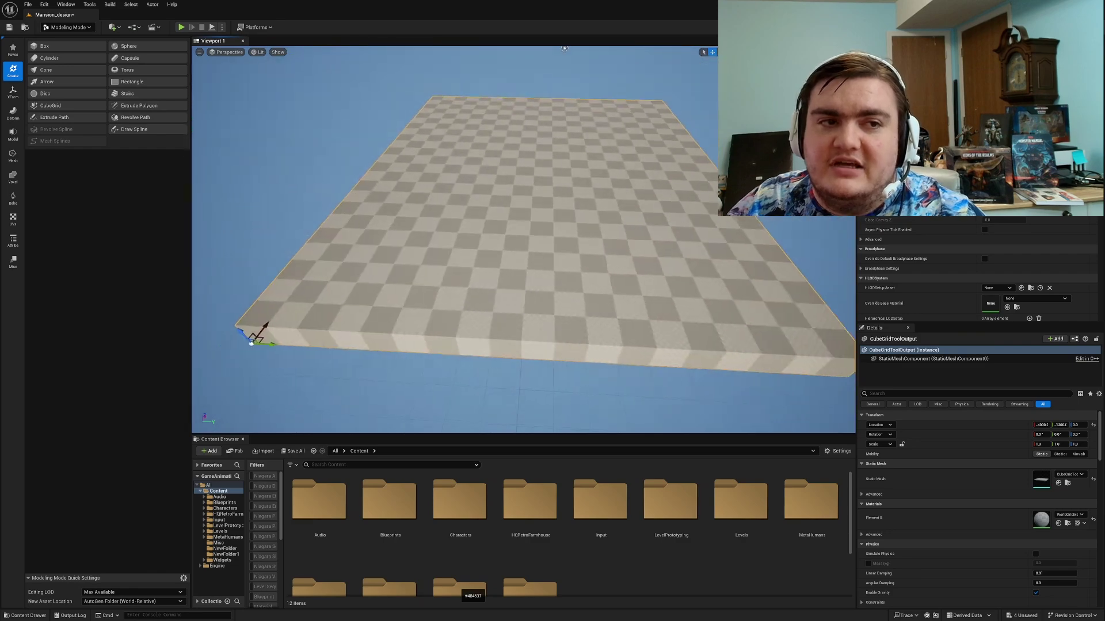
key(Delete)
Step: Build a wide rectangular mansion floor one block thick with the CubeGrid tool
click(47, 106)
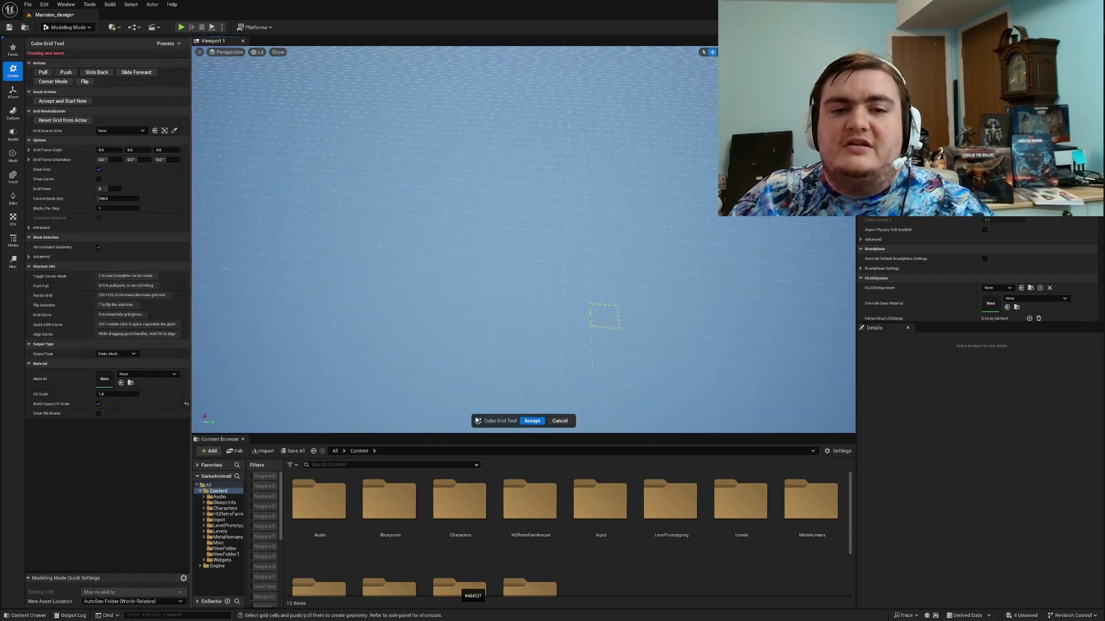
right_drag(557, 348, 627, 383)
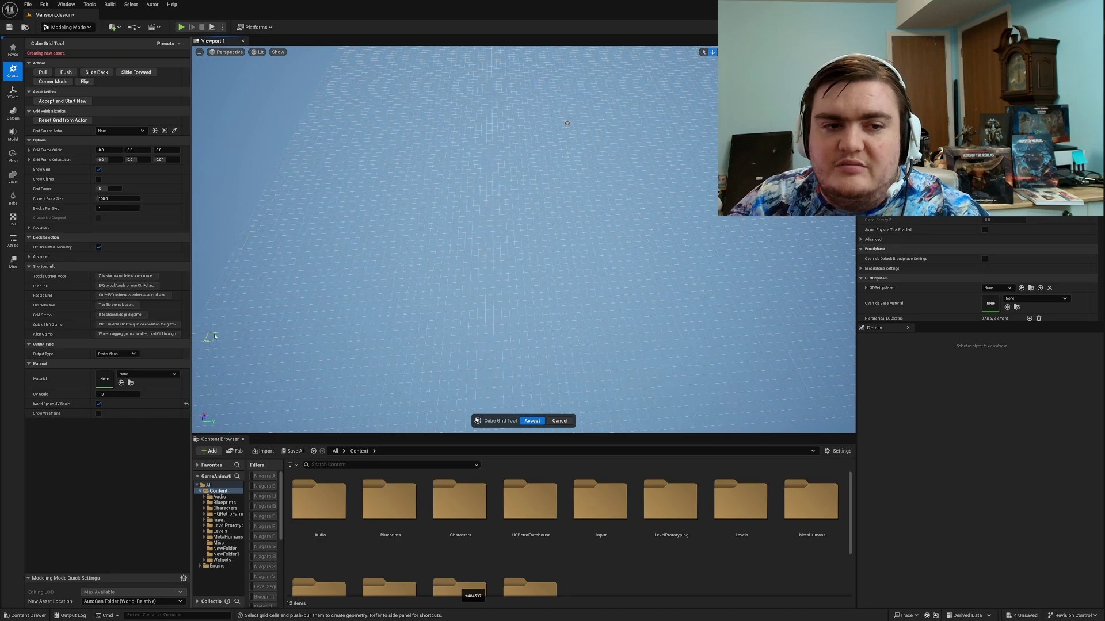
drag(507, 237, 698, 172)
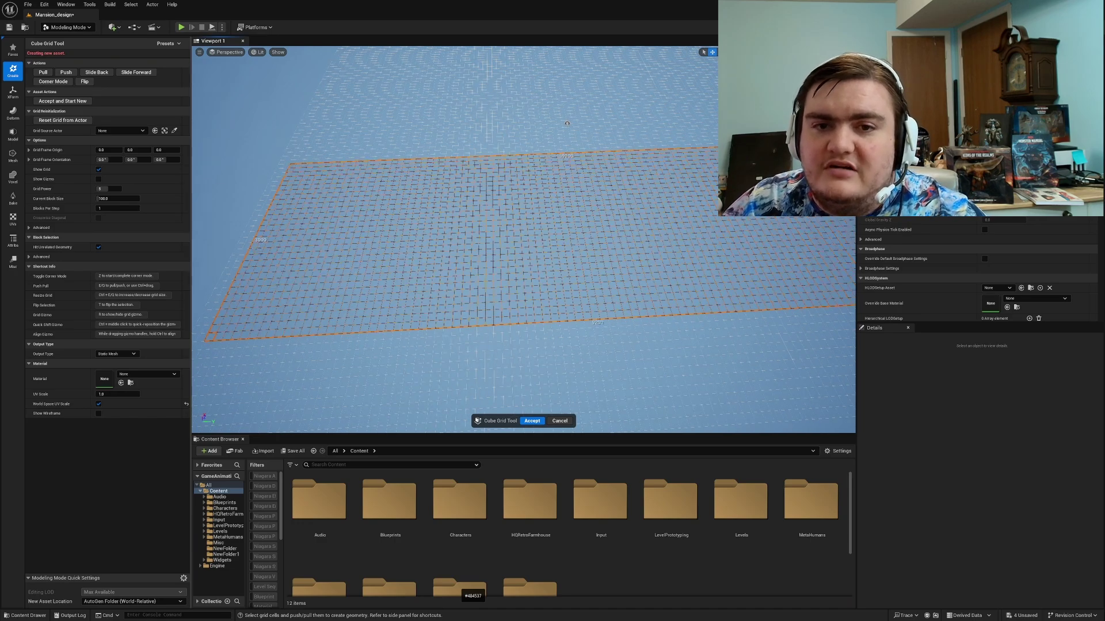
key(e)
right_drag(574, 298, 532, 321)
key(q)
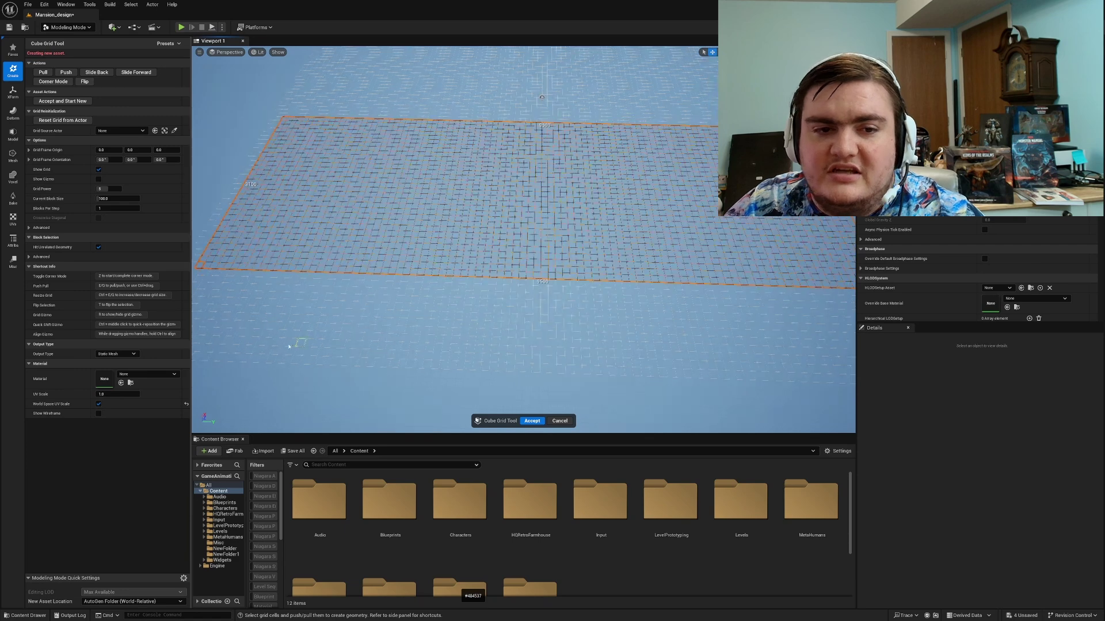
drag(229, 340, 688, 211)
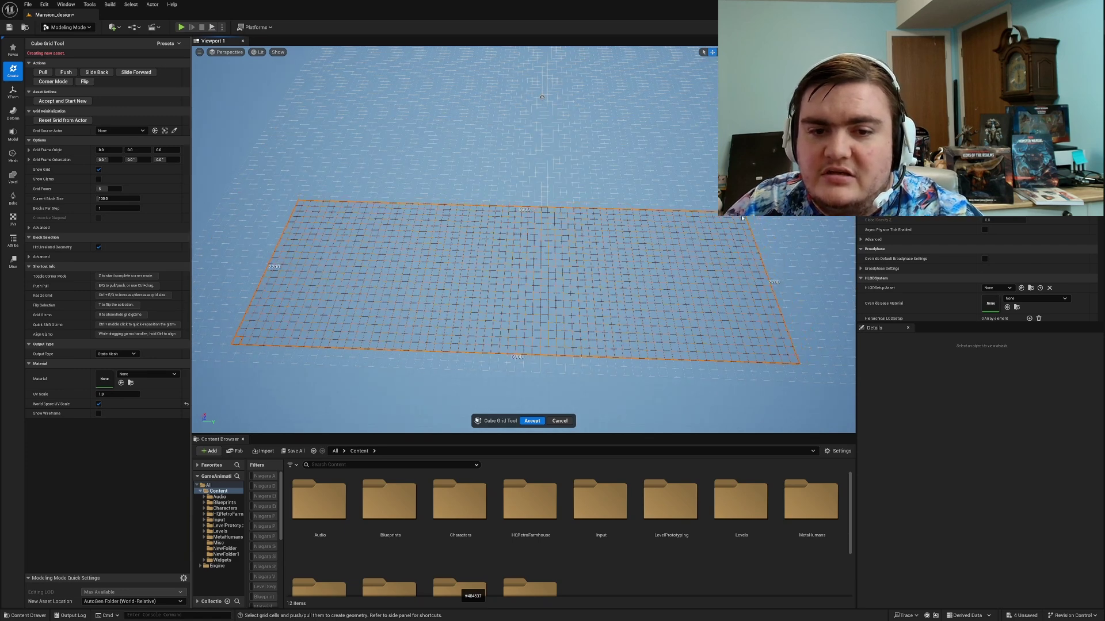
key(e)
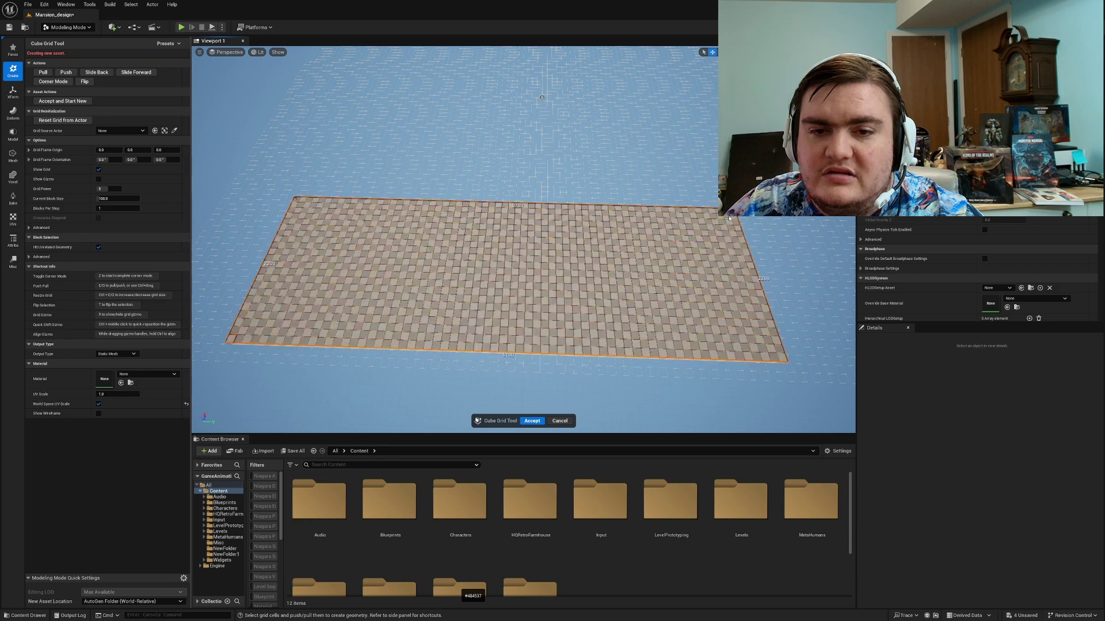
Step: Add a small one-block-thick entrance projection at the middle of the floor's front edge
right_drag(604, 334, 613, 348)
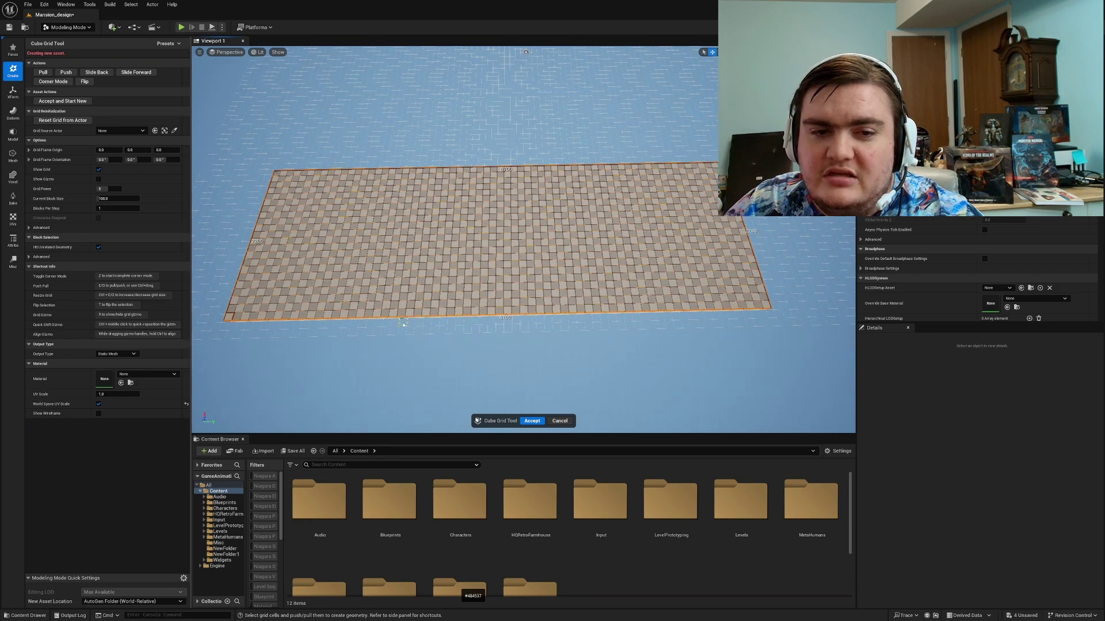
drag(471, 322, 509, 329)
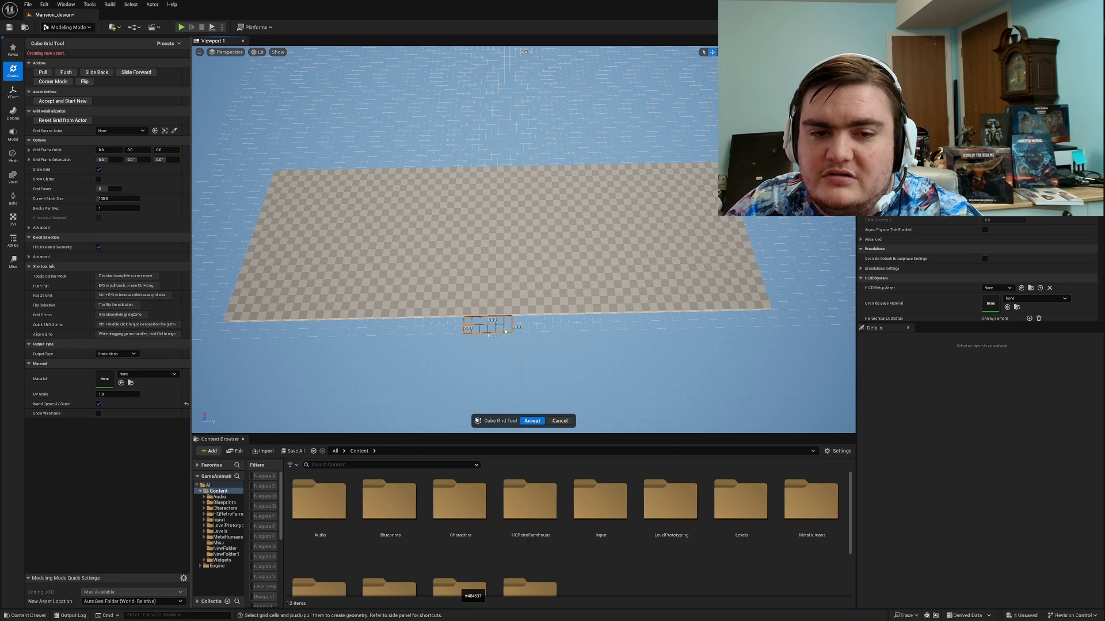
key(e)
Step: Extend the floor backwards with a one-block-thick strip along the left half of its rear edge
key(w)
right_drag(557, 344, 531, 320)
key(d)
right_drag(555, 221, 499, 222)
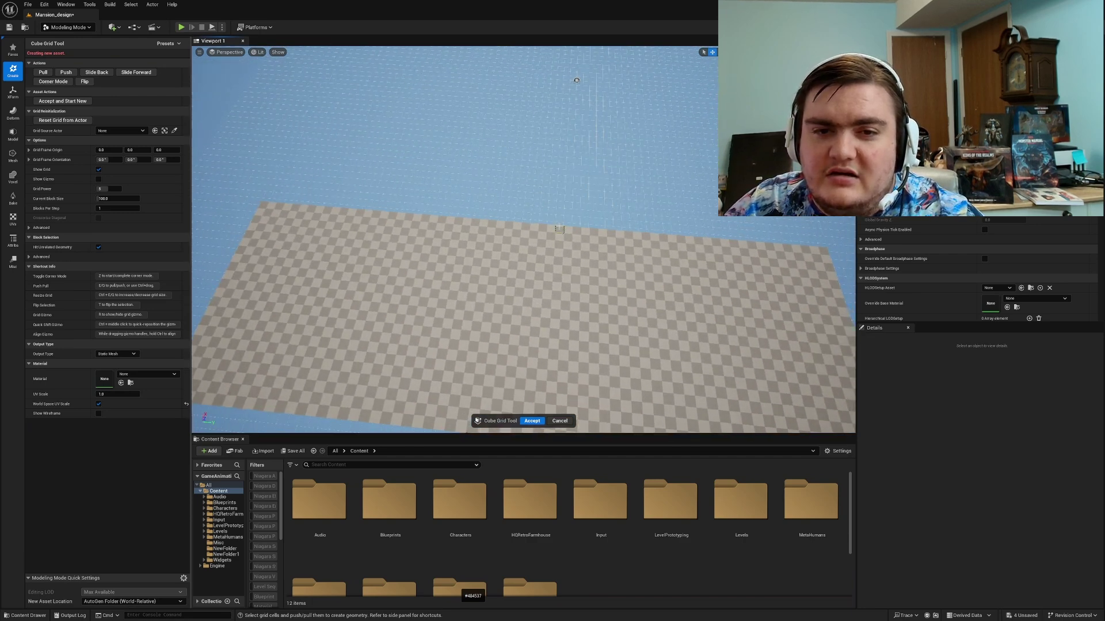
drag(526, 211, 288, 167)
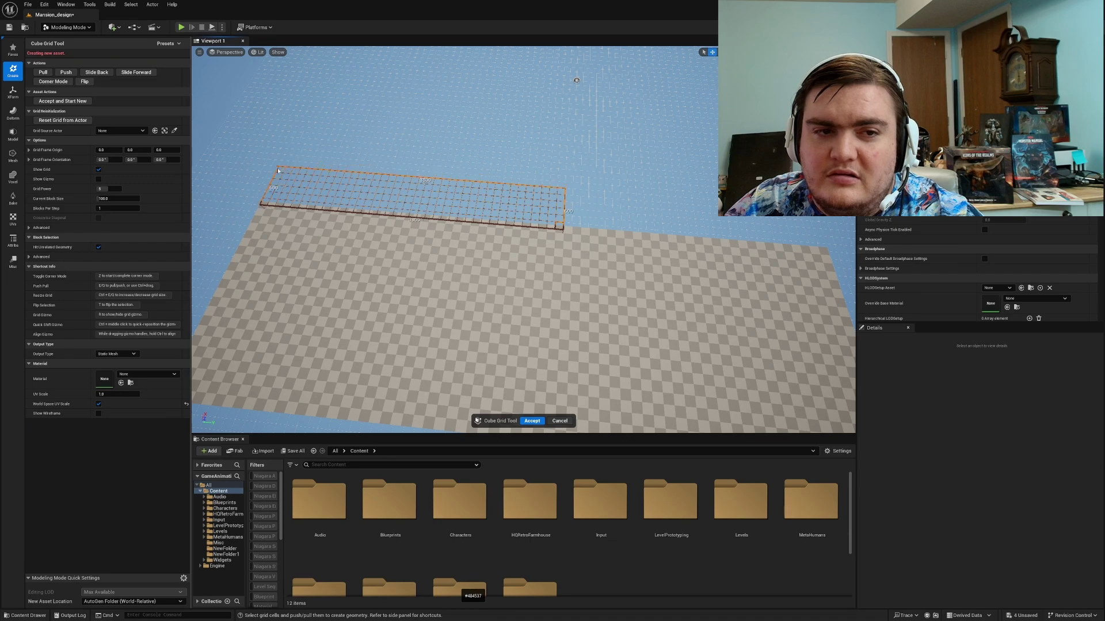
key(e)
key(d)
Step: Raise walls along the rear extension's outer edge and its short return side
right_drag(533, 247, 208, 229)
key(Escape)
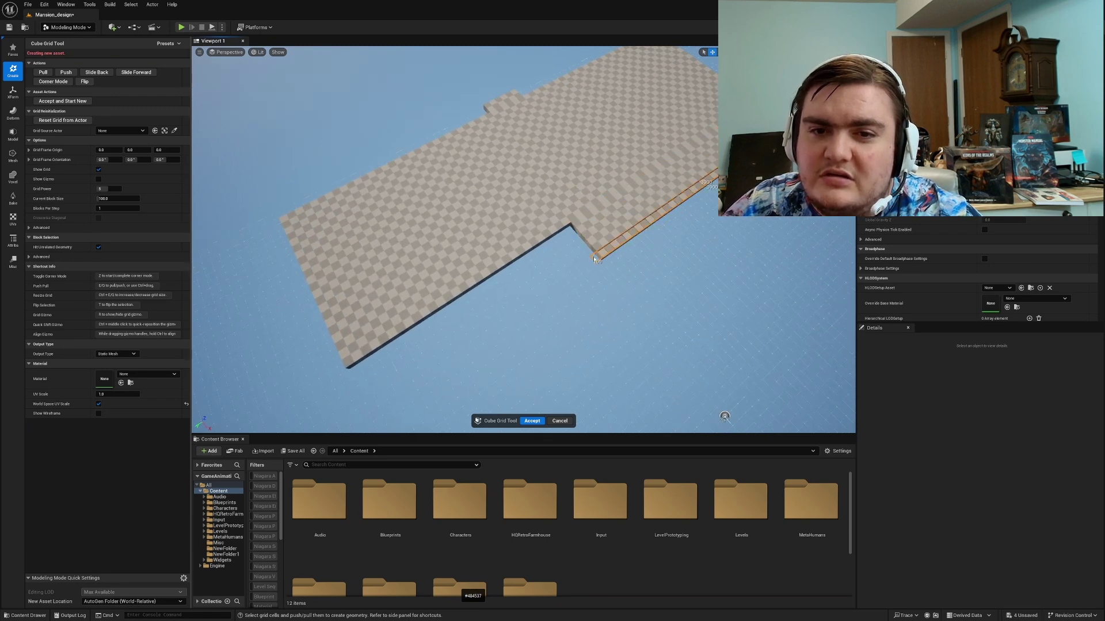
key(e)
key(e)
click(597, 249)
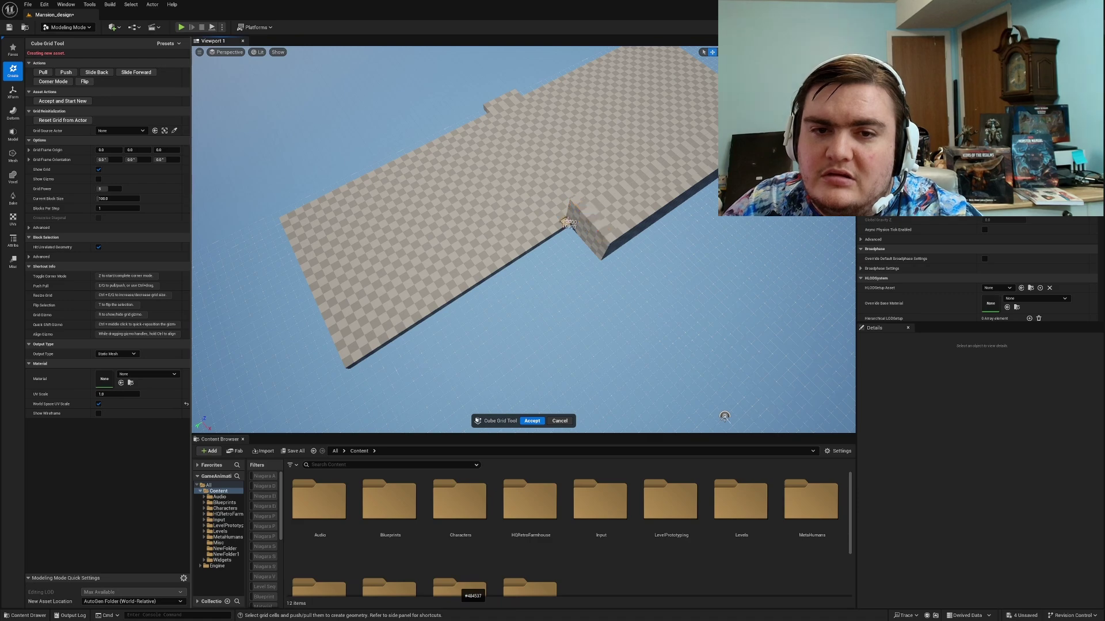
Step: Raise the rear wall along the recessed half of the back edge
drag(486, 269, 379, 339)
key(e)
key(e)
key(e)
key(e)
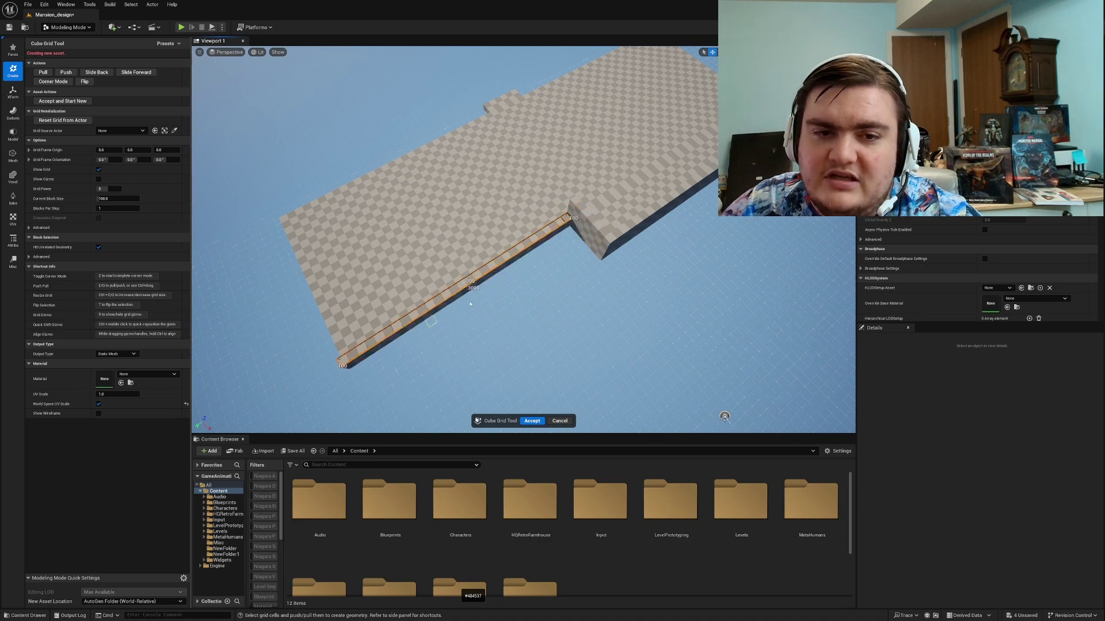
right_drag(508, 291, 728, 302)
key(w)
key(s)
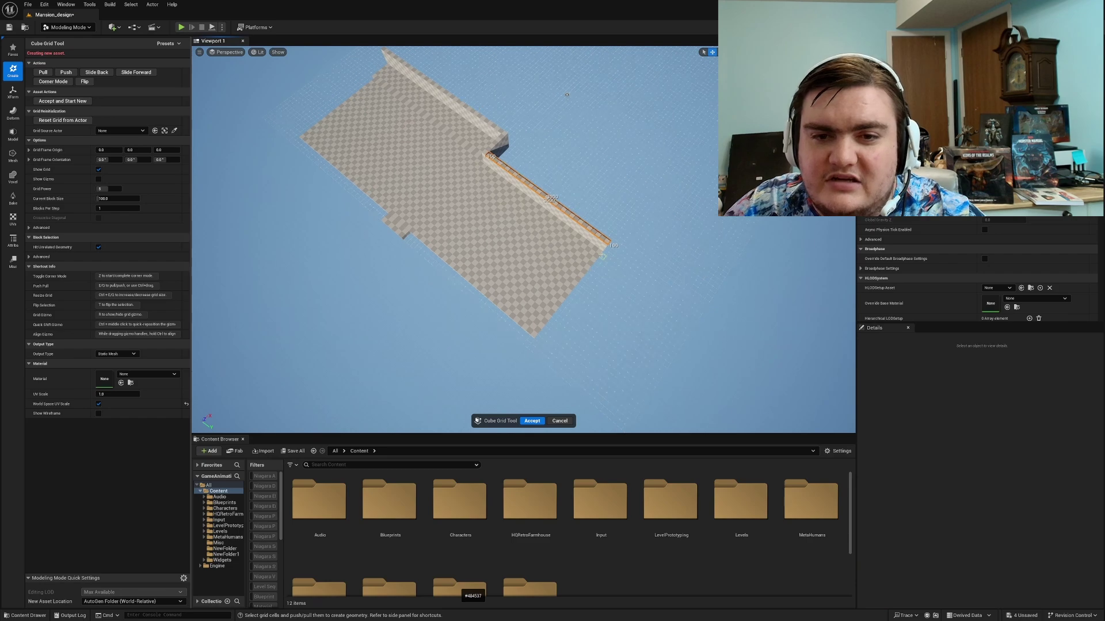
Step: Raise the end wall along the short side next to the recessed rear wall
key(e)
key(e)
key(e)
key(e)
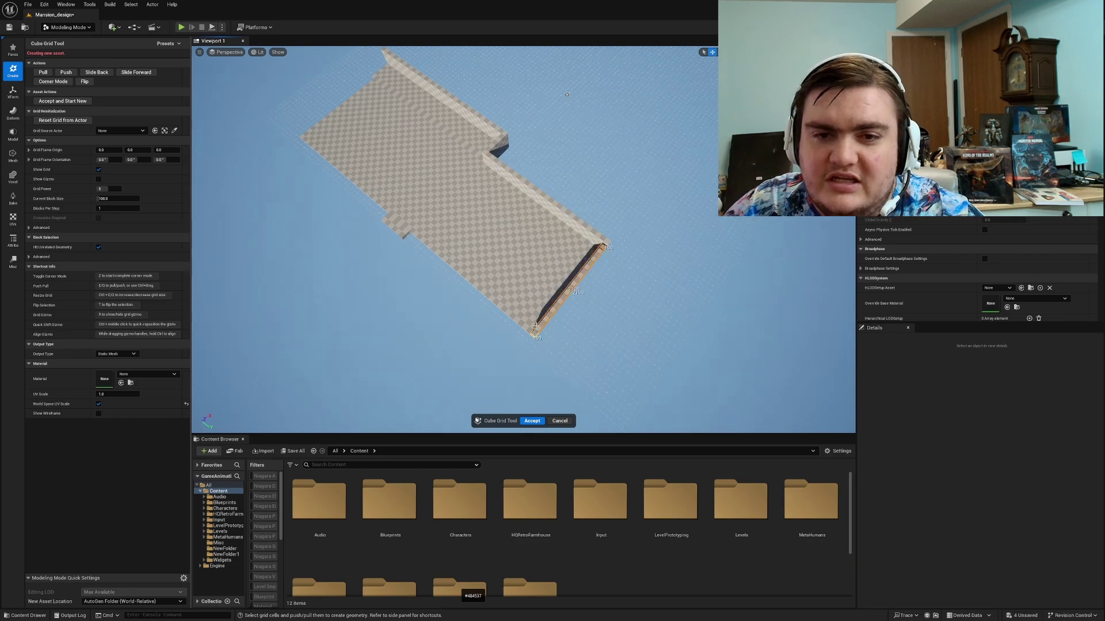
Step: Raise the front wall from the finished end wall to the entrance projection
right_drag(547, 303, 618, 308)
key(a)
key(w)
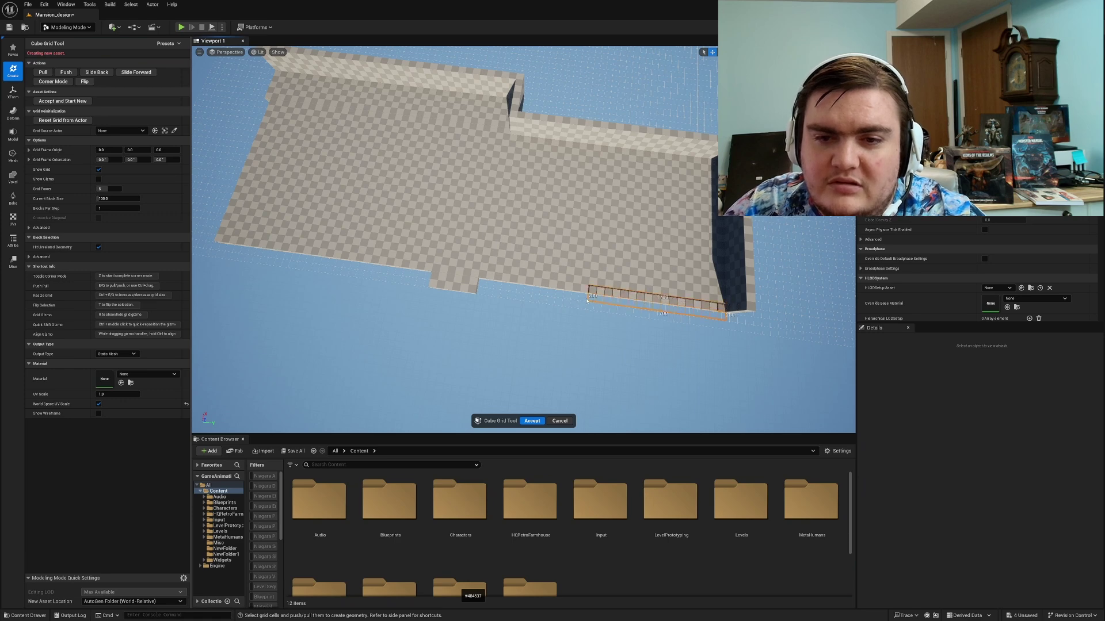
key(e)
key(e)
key(e)
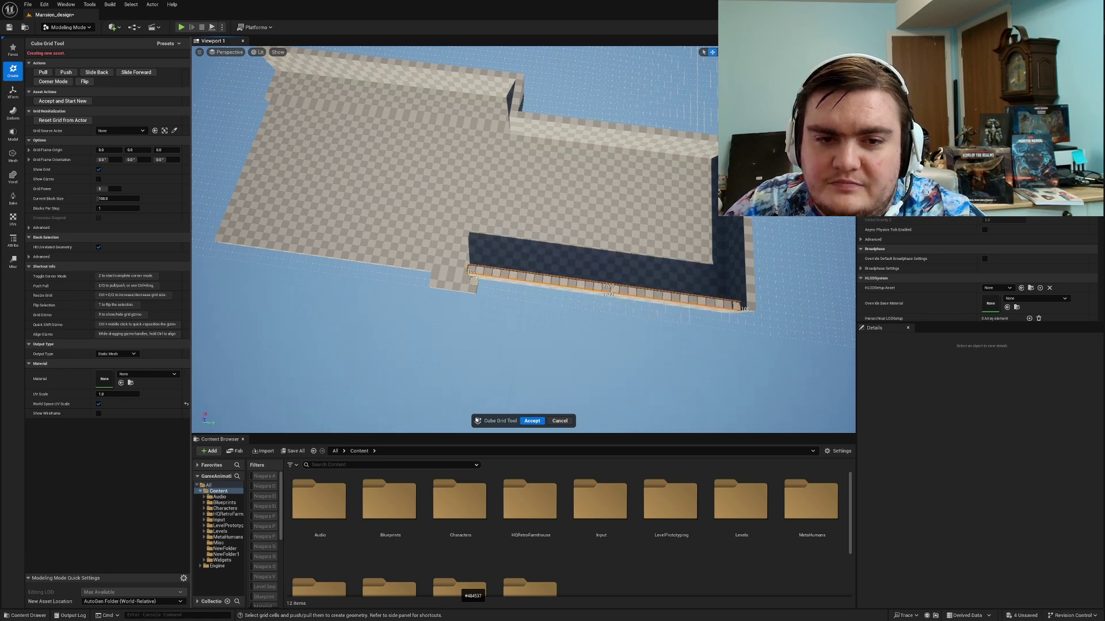
Step: Raise the walls around the outer edges of the entrance projection
key(a)
right_drag(460, 291, 507, 287)
key(w)
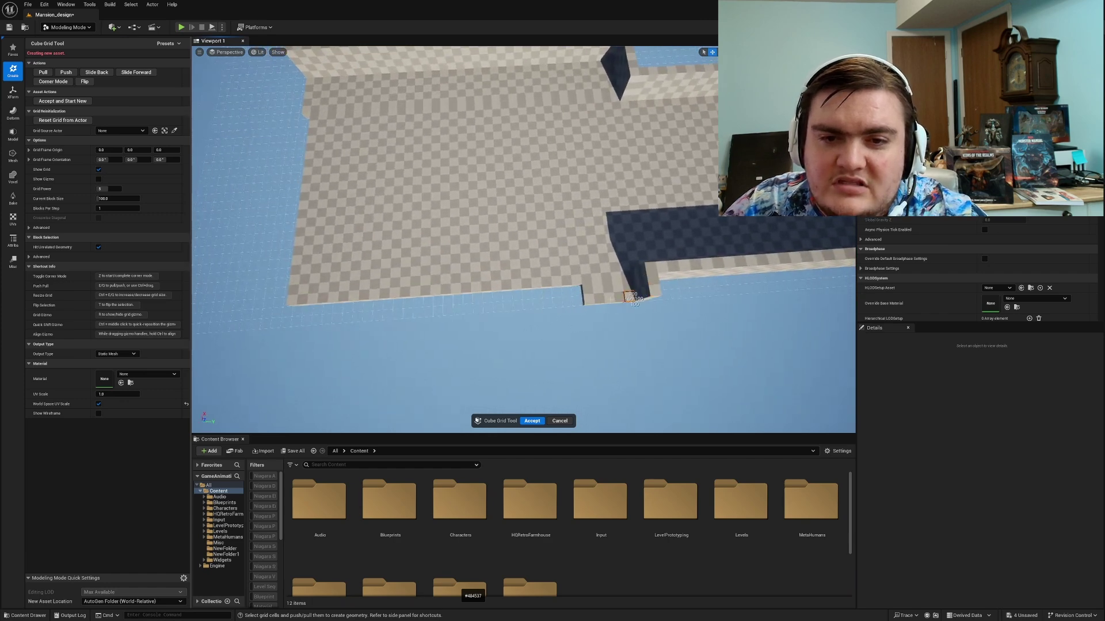
right_drag(593, 299, 727, 274)
Step: Raise the front wall from the entrance projection to the opposite corner of the floor
drag(625, 309, 442, 361)
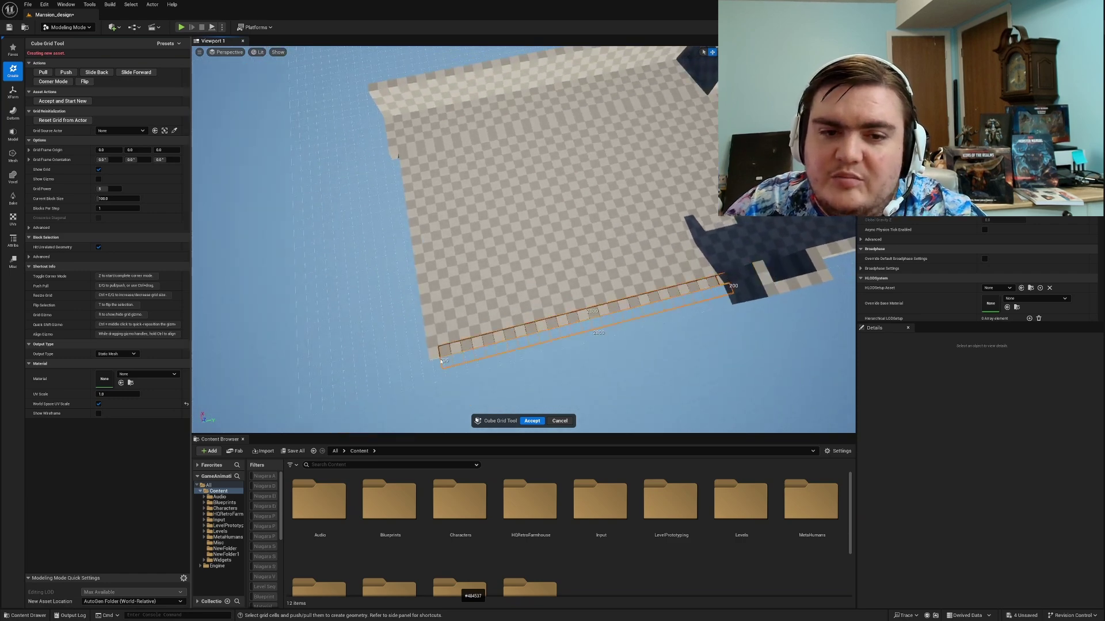
key(e)
key(e)
key(e)
key(e)
key(e)
key(e)
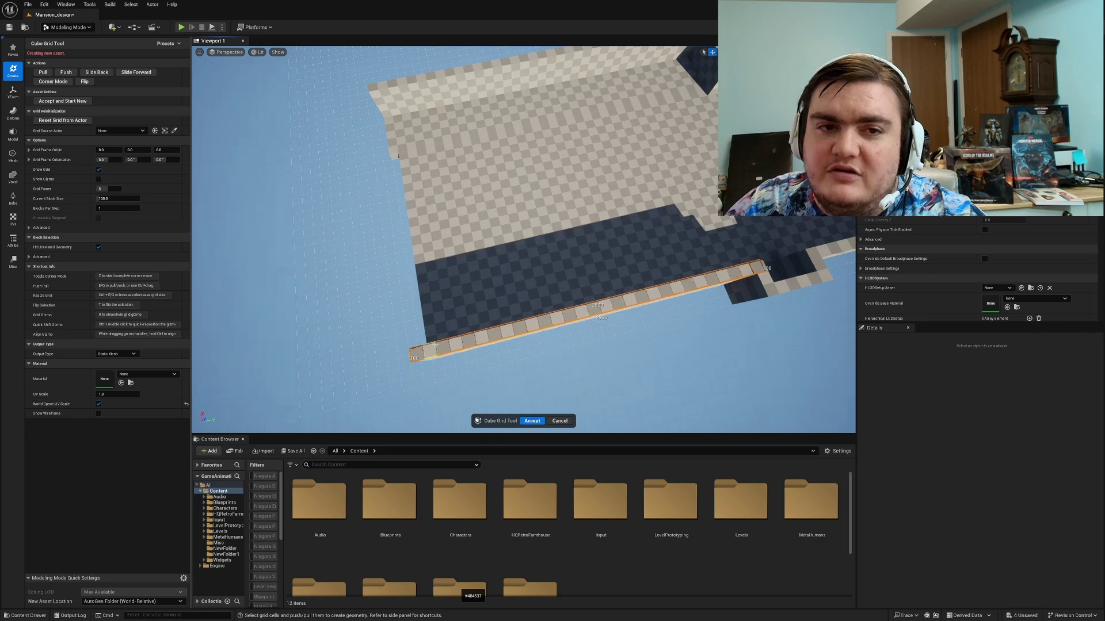
Step: Raise the remaining end wall between the front wall and the rear extension's wall
right_drag(465, 308, 407, 353)
drag(429, 321, 494, 318)
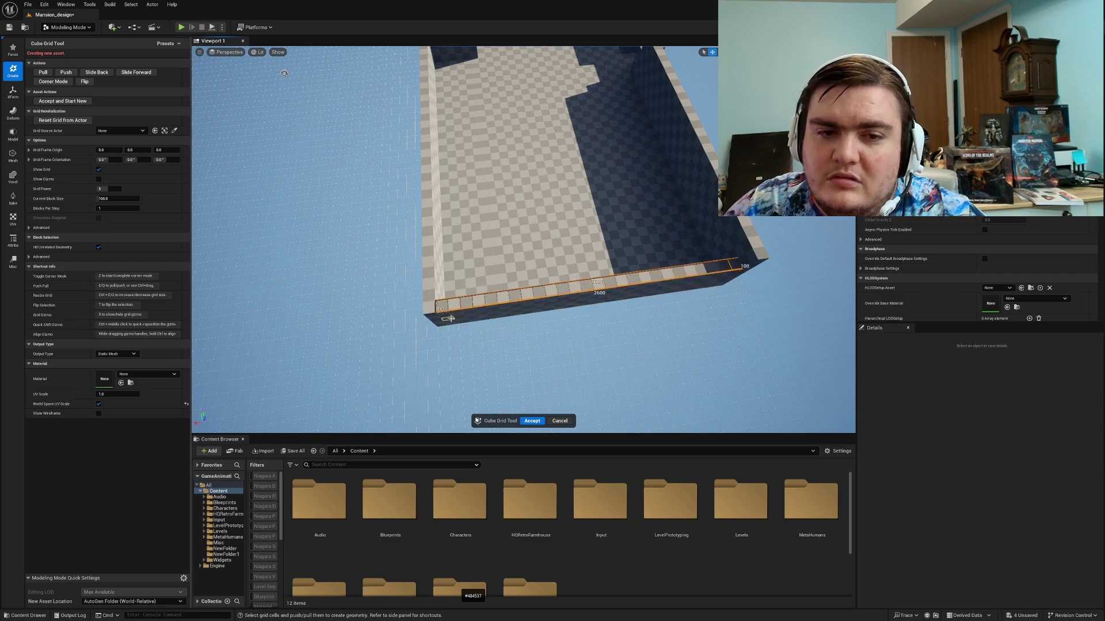
right_drag(543, 367, 356, 270)
Step: Lower the front wall left of the entrance by one block to match the adjoining walls
key(w)
key(d)
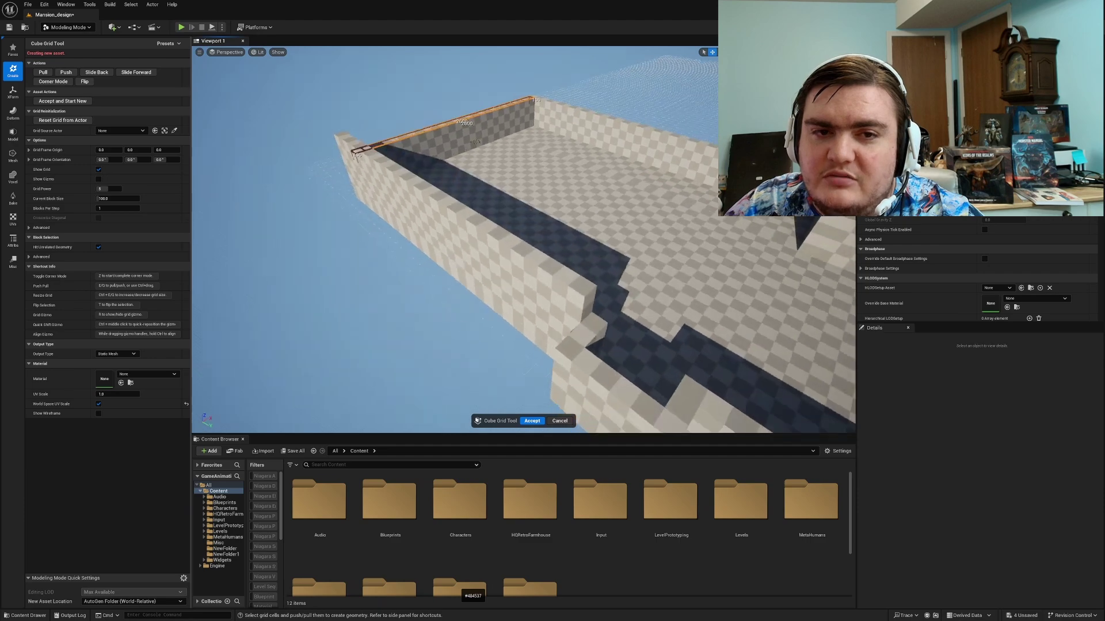
right_drag(476, 142, 517, 154)
drag(585, 294, 257, 217)
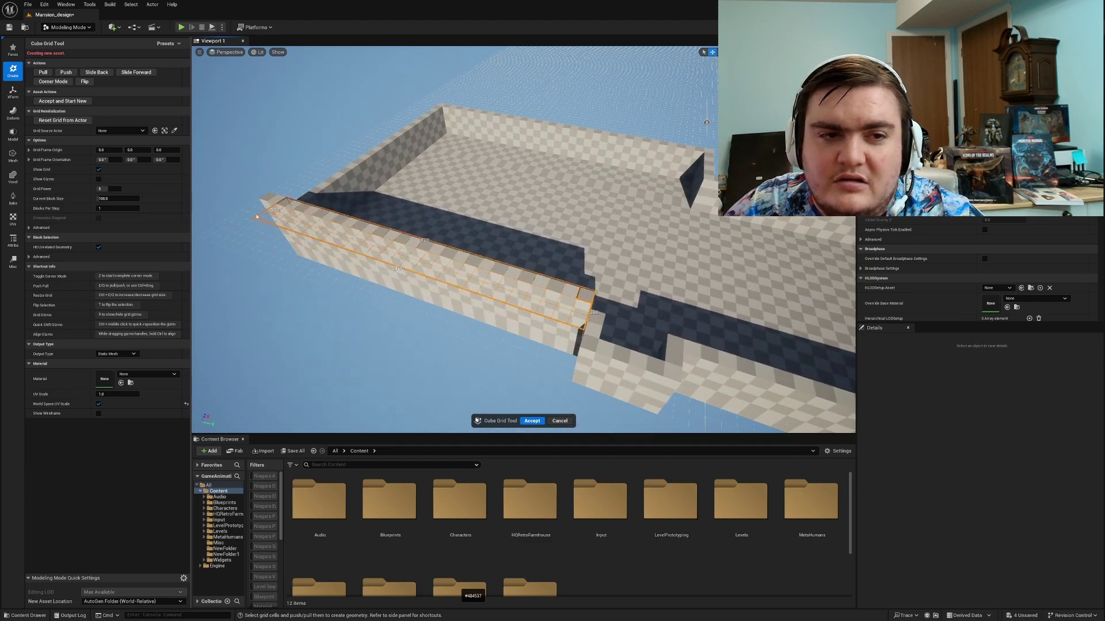
key(q)
key(w)
right_drag(568, 285, 567, 238)
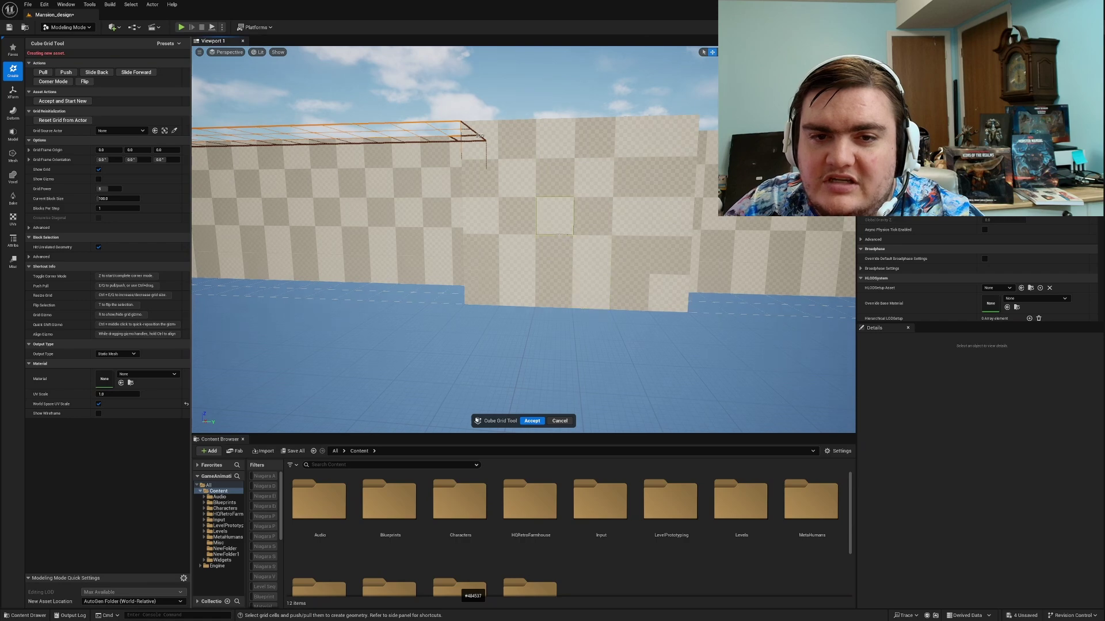
Step: Cut a doorway opening through the front wall of the entrance projection and accept the CubeGrid mesh
drag(560, 222, 593, 254)
key(q)
right_drag(593, 254, 532, 399)
key(w)
key(w)
key(s)
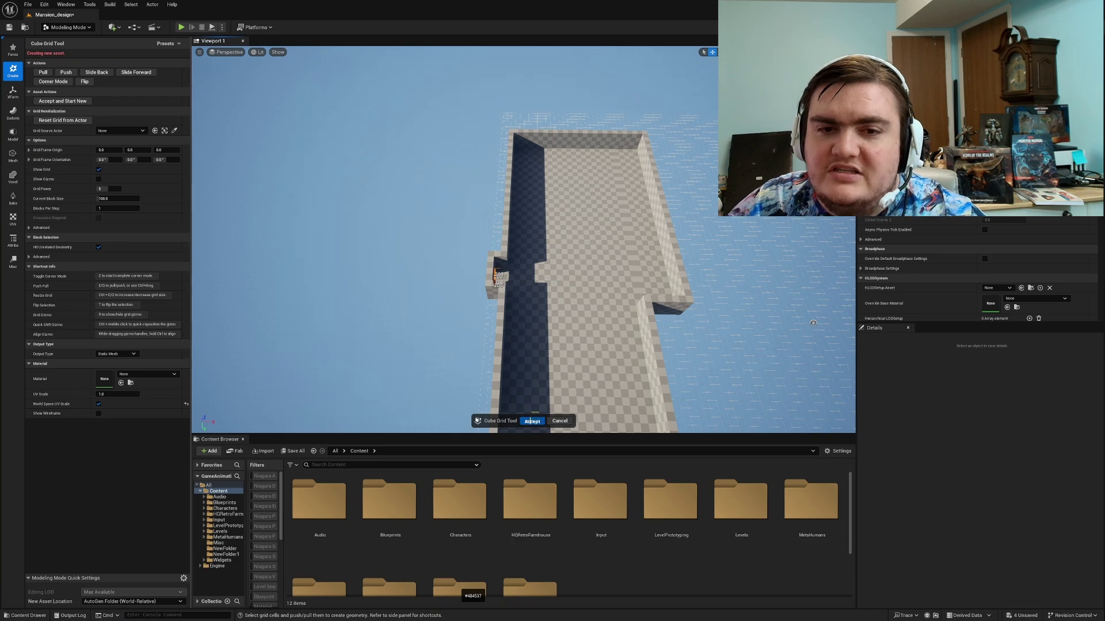
click(531, 421)
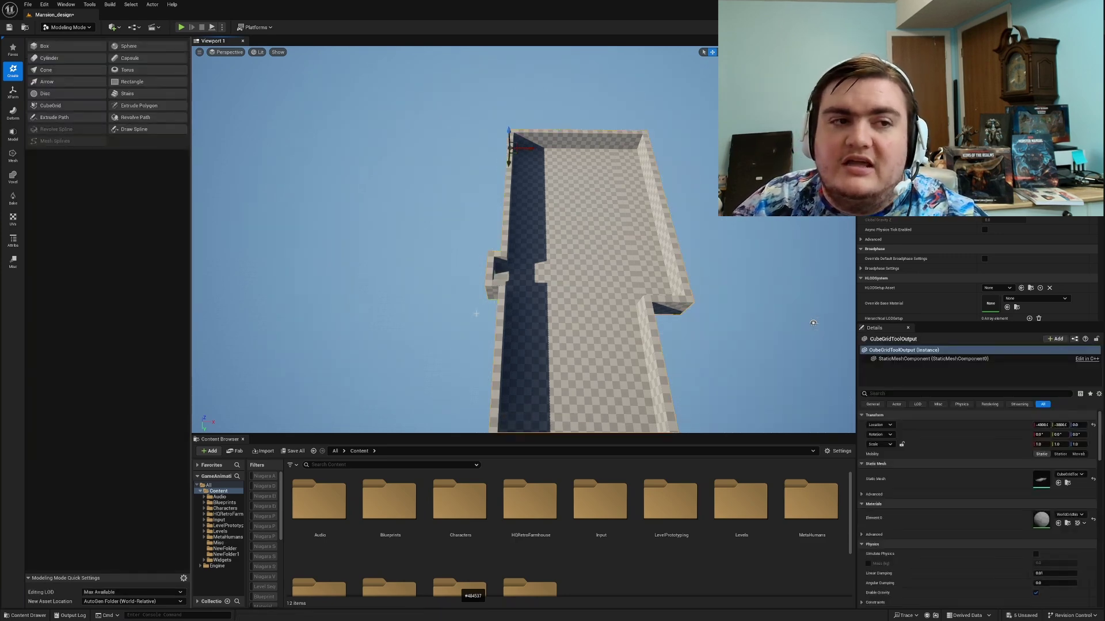
Step: With nothing selected, build a separate one-block-thick rectangular slab on the mansion floor using CubeGrid and accept it
click(51, 106)
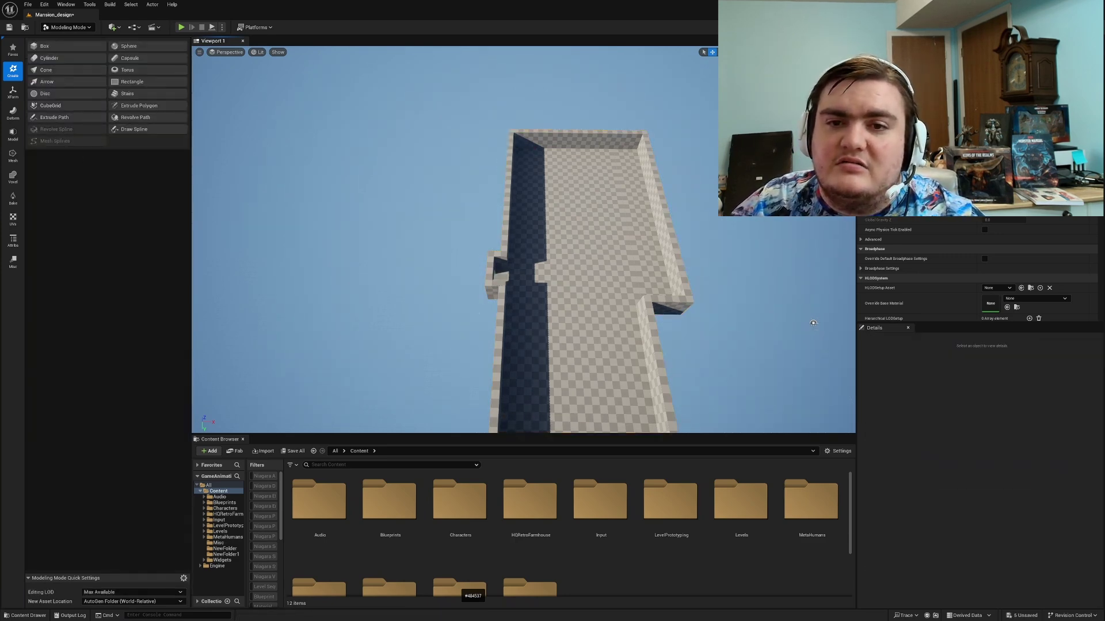
click(70, 106)
drag(542, 208, 613, 280)
key(e)
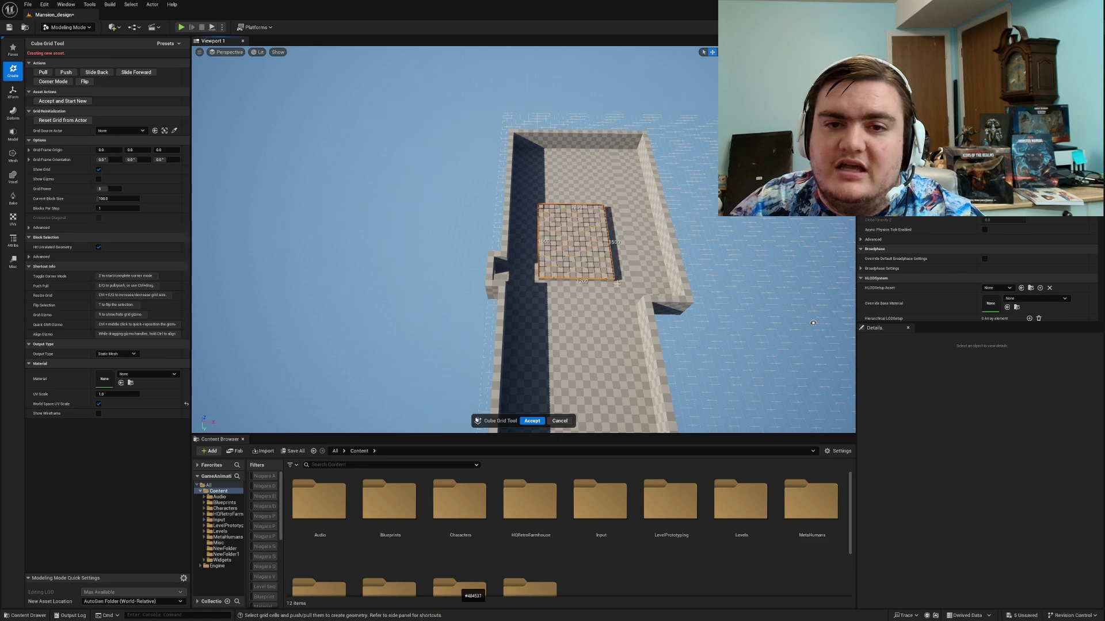
click(531, 422)
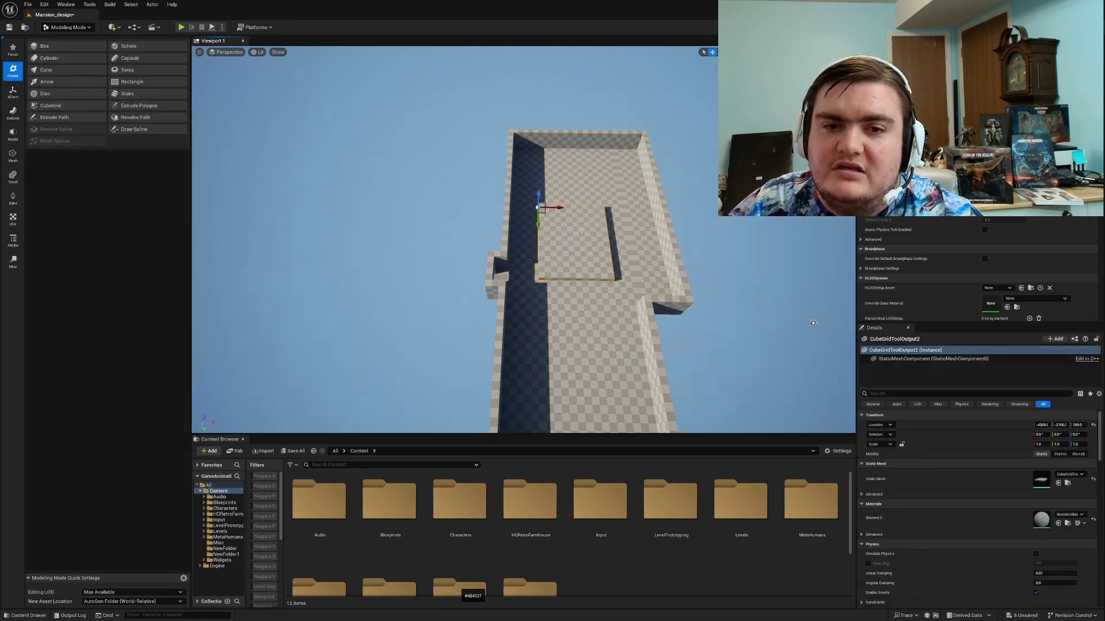
Step: Move the separate slab sideways across the floor and delete it
right_drag(558, 207, 582, 206)
drag(525, 199, 583, 194)
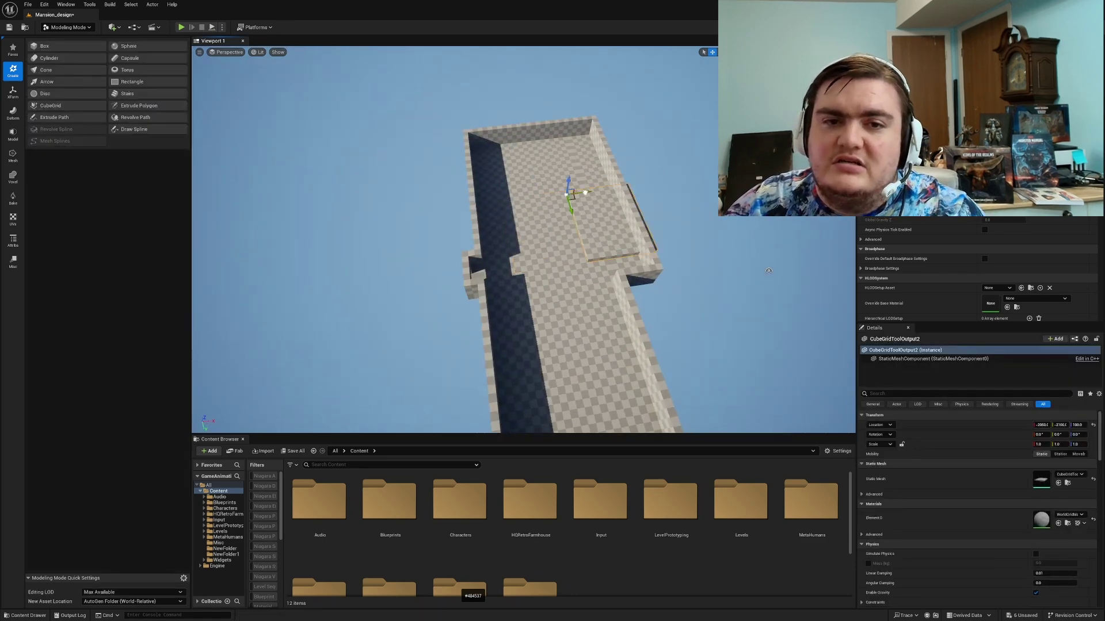
key(Delete)
Step: Try cutting a rectangular hole in the selected mansion mesh's floor with CubeGrid, undo it and cancel the tool
click(585, 267)
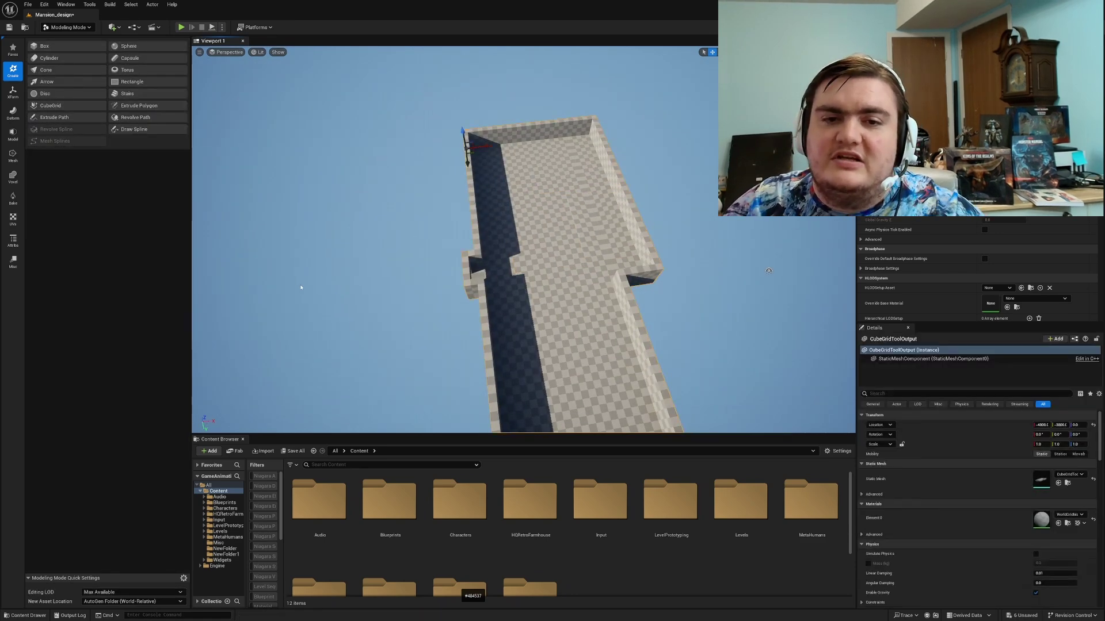
click(60, 106)
drag(546, 205, 624, 313)
key(q)
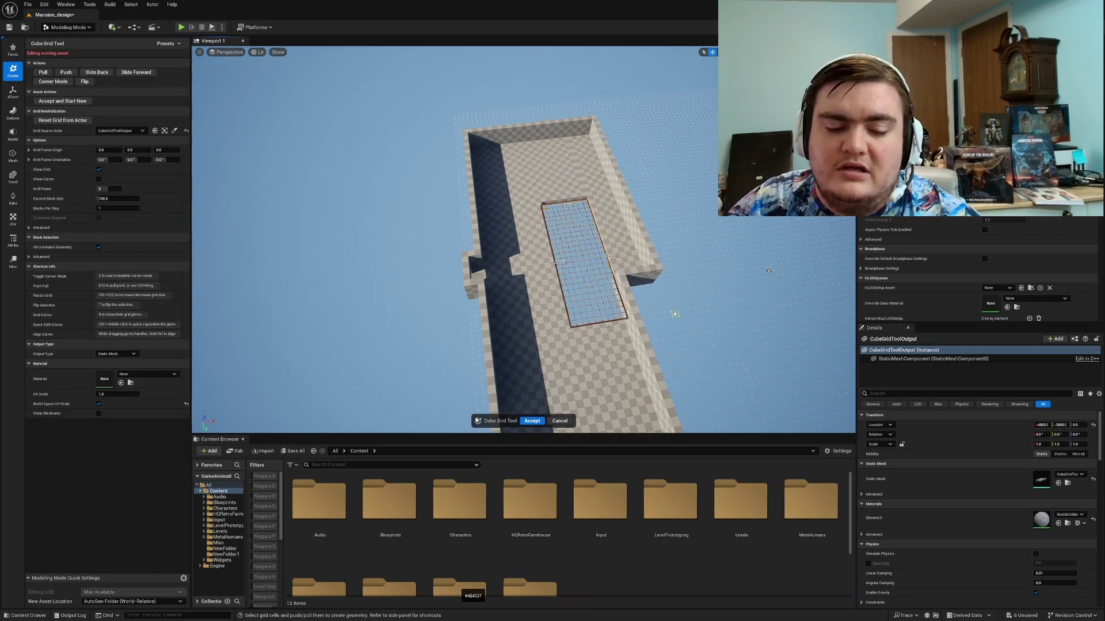
key(ctrl+z)
key(ctrl+z)
right_drag(677, 305, 676, 323)
click(558, 420)
Step: Compare the blocked-out mansion shell with the first-floor plan in Inkscape
right_drag(548, 351, 703, 354)
key(Escape)
key(w)
key(d)
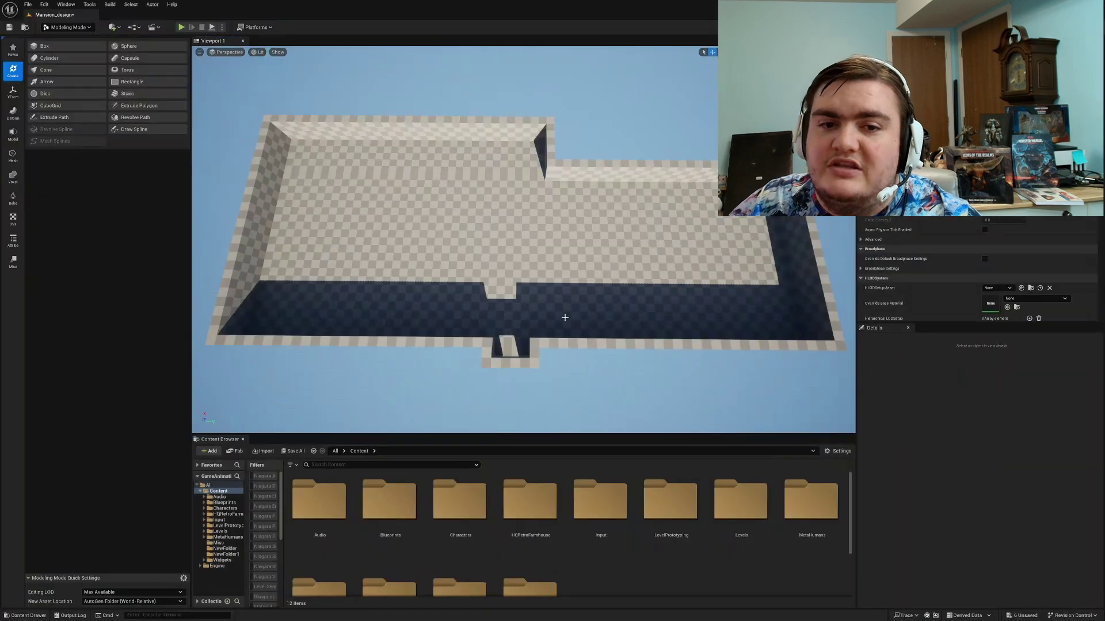
scroll(564, 317, up, 5)
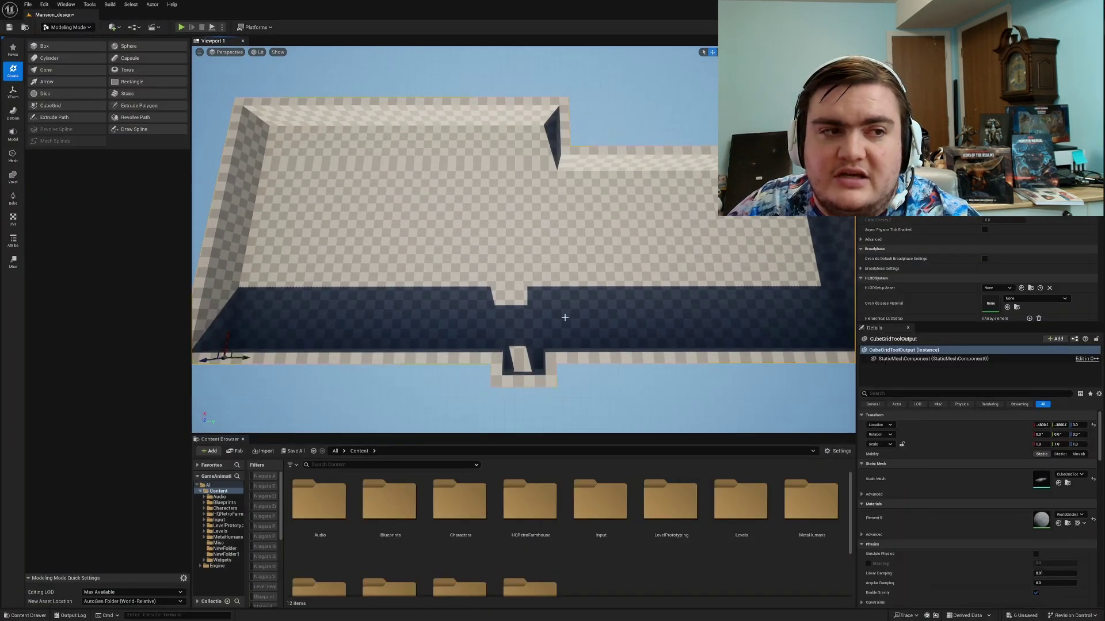
Step: With nothing selected, start CubeGrid and raise a one-block-thick partition wall inward from the front wall, to the right of the entrance
key(Escape)
click(50, 105)
scroll(636, 283, up, 4)
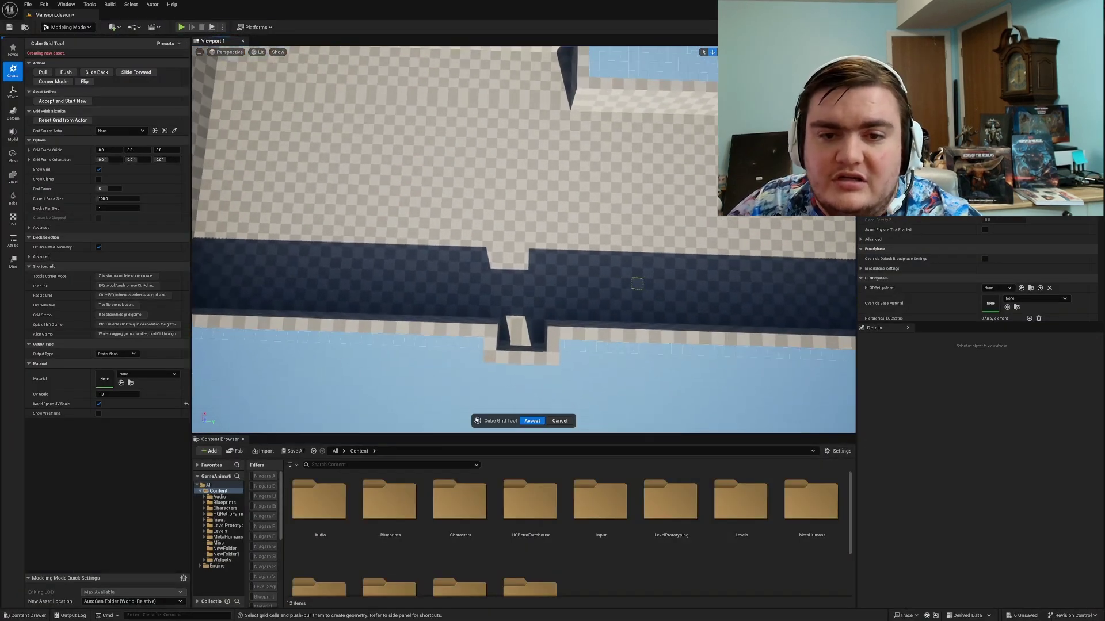
right_drag(637, 284, 647, 269)
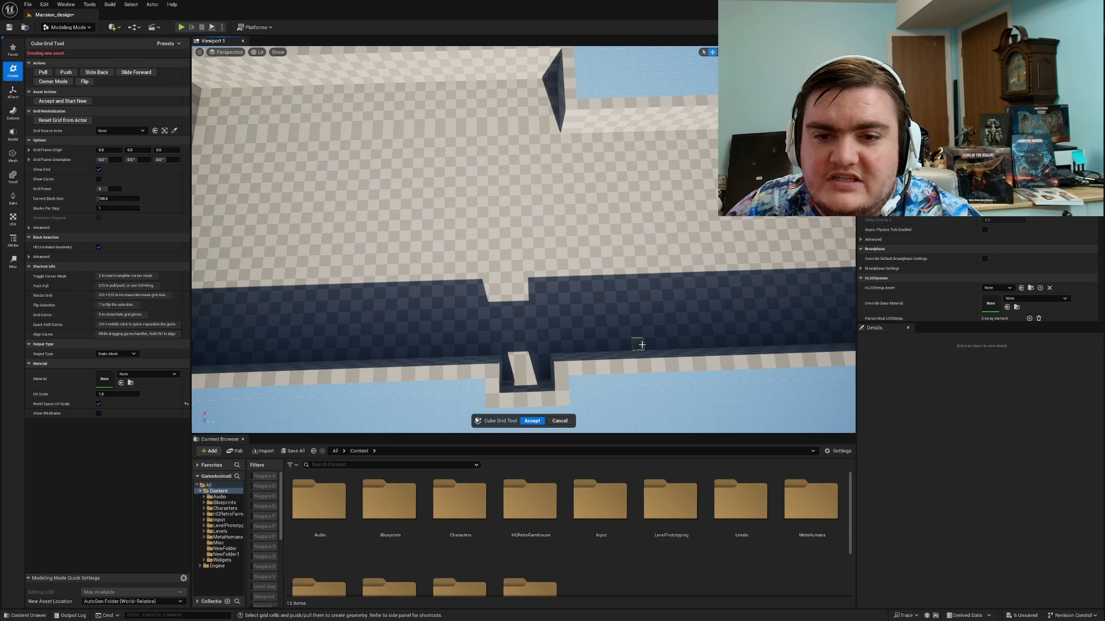
key(e)
key(e)
key(e)
key(e)
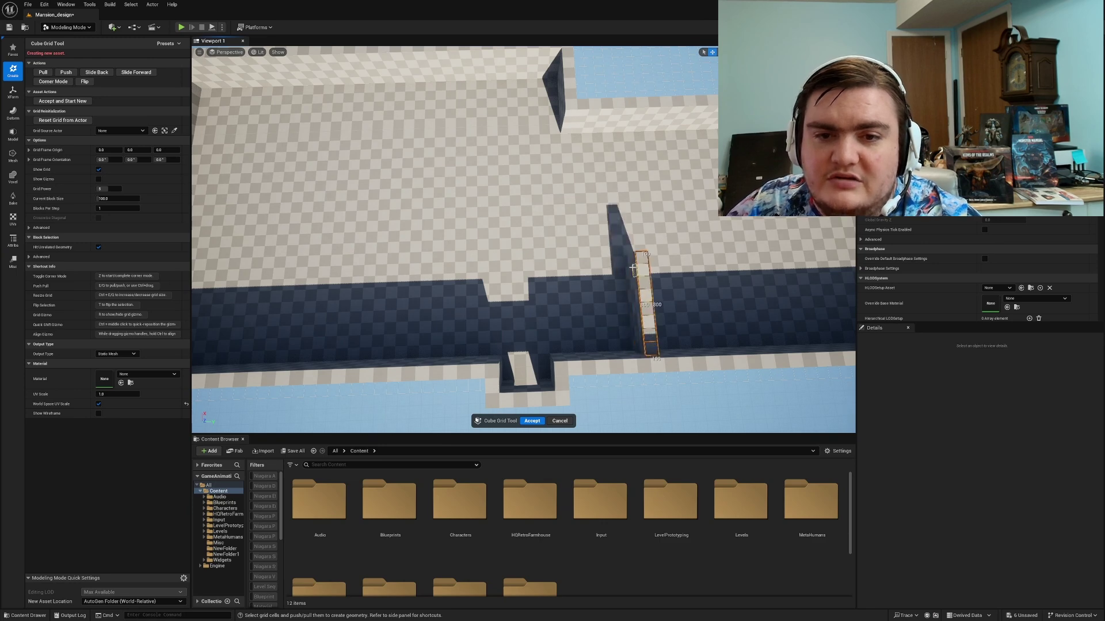
Step: Try closing off the entrance hall with a one-block-thick cross wall running from the inner end of the right partition
drag(630, 251, 423, 258)
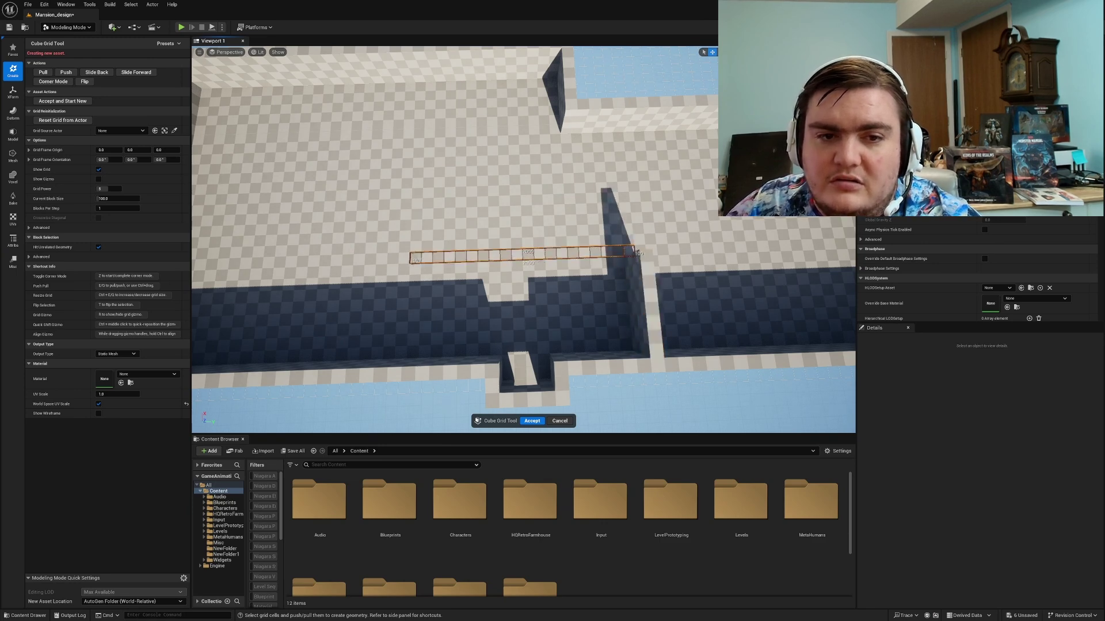
key(e)
key(e)
key(e)
key(e)
key(e)
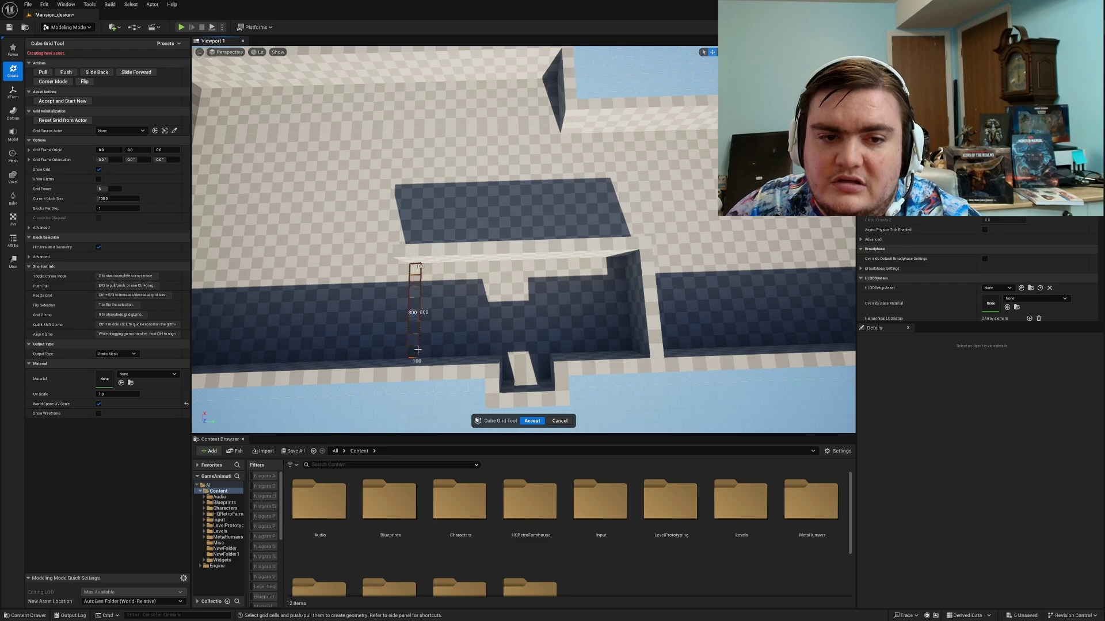
Step: Raise a parallel one-block-thick partition wall inward from the front wall, to the left of the entrance
key(e)
key(e)
key(e)
key(e)
key(e)
Step: Push the cross wall between the two entrance hall partitions back down to floor level
key(w)
right_drag(557, 332, 557, 247)
key(w)
key(w)
right_drag(557, 305, 355, 397)
key(s)
key(s)
right_drag(505, 188, 453, 219)
drag(501, 338, 636, 109)
right_drag(639, 106, 427, 265)
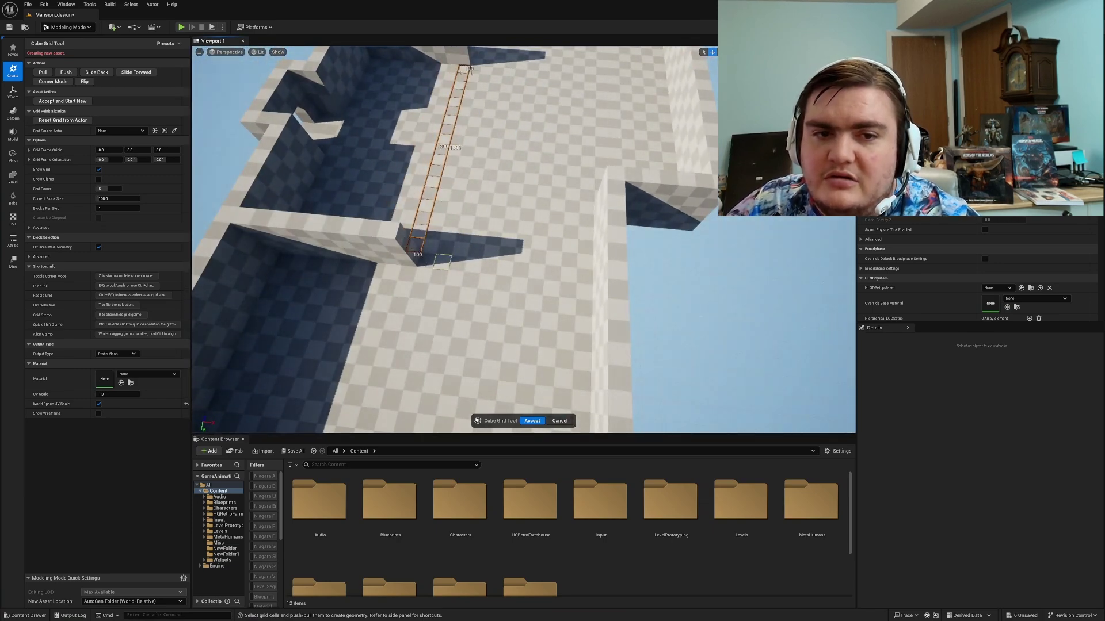
Step: Extend the entrance hall's right partition deeper into the mansion toward the rear notch
drag(423, 264, 560, 280)
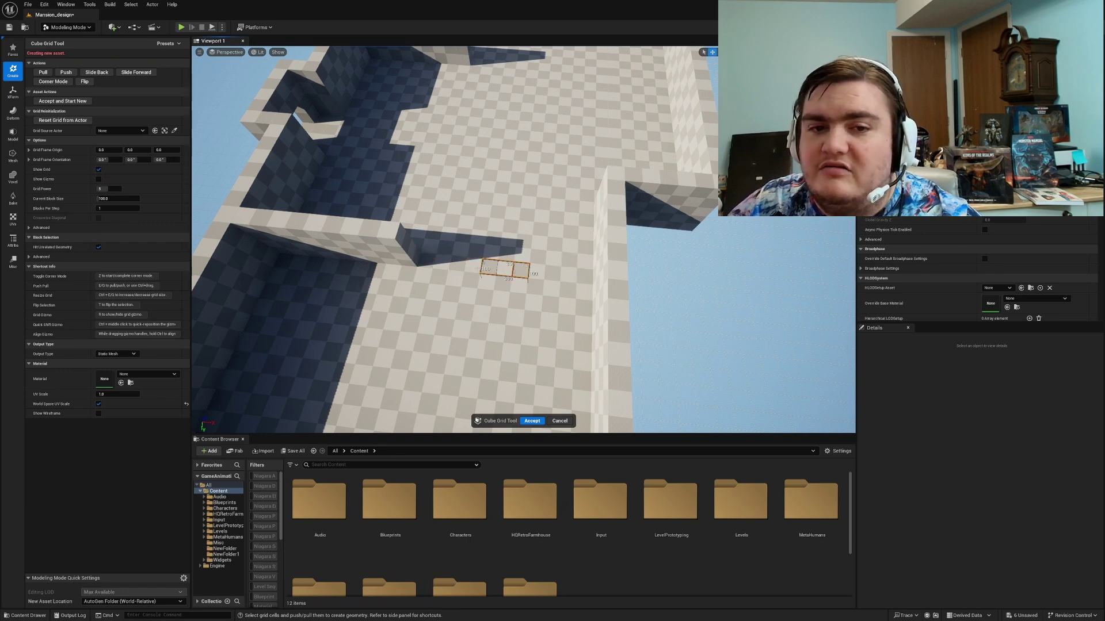
key(e)
key(e)
key(e)
key(e)
right_drag(598, 266, 460, 276)
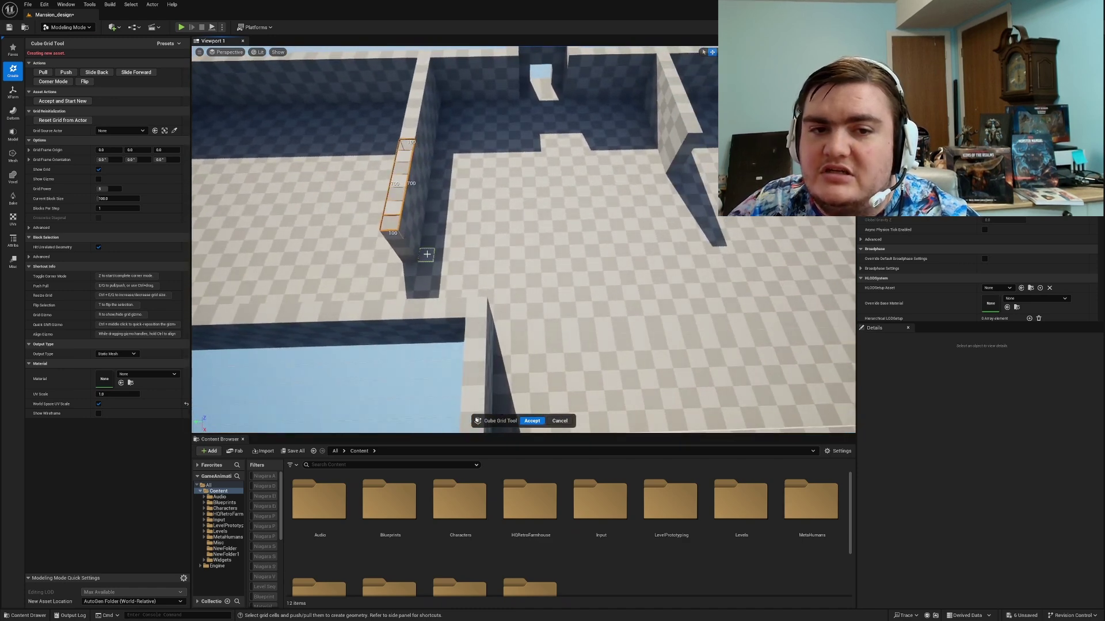
Step: Try building a one-block-thick cross wall from the end of the extended partition across to the opposite side of the hall
drag(429, 253, 685, 249)
key(e)
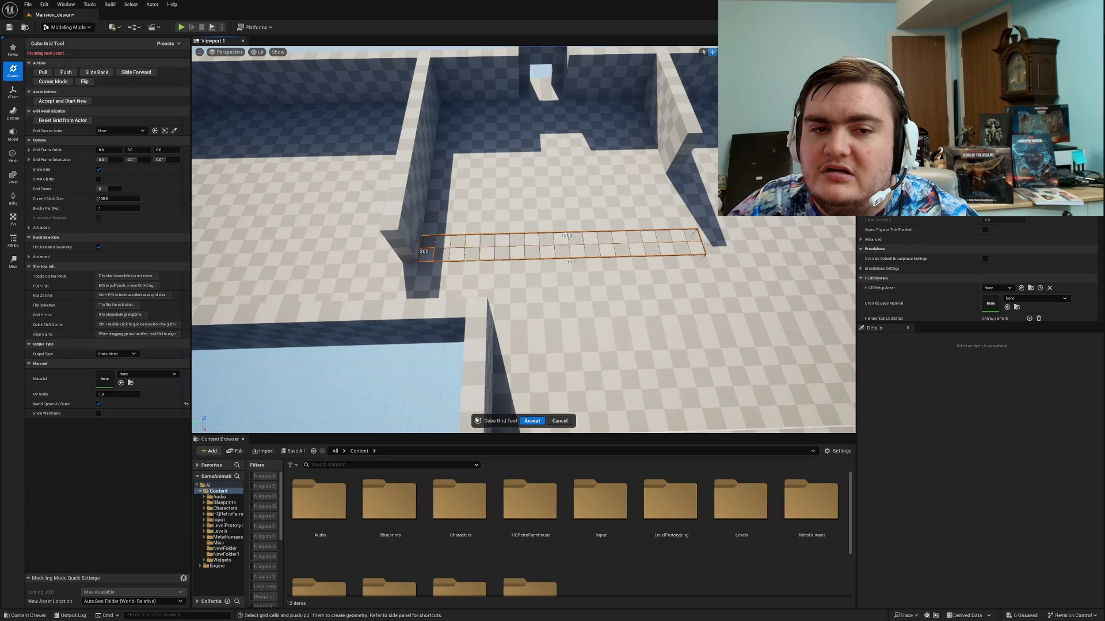
right_drag(423, 259, 356, 282)
click(522, 329)
key(e)
key(e)
key(e)
right_drag(435, 341, 440, 338)
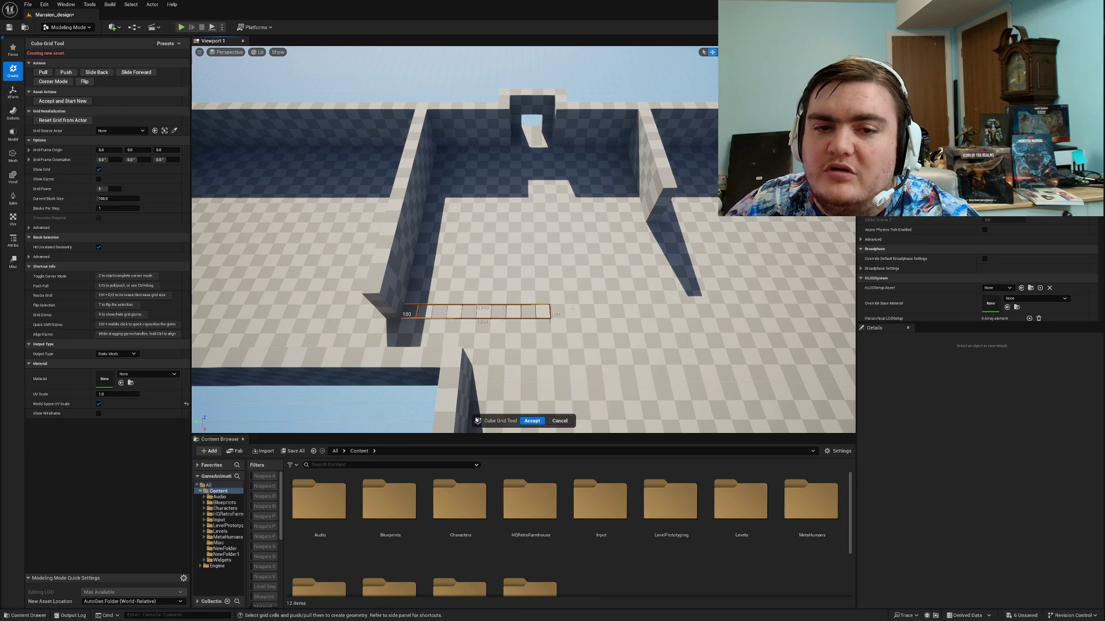
key(e)
key(e)
key(e)
key(e)
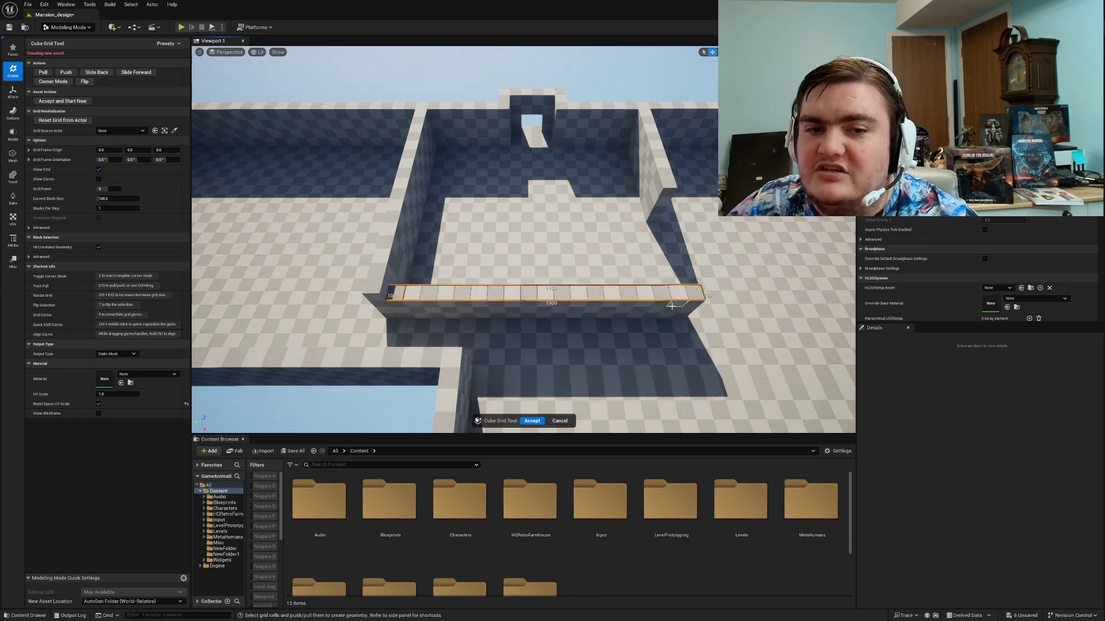
Step: Push the new rear cross wall of the entrance hall back down to the floor
right_drag(671, 307, 558, 328)
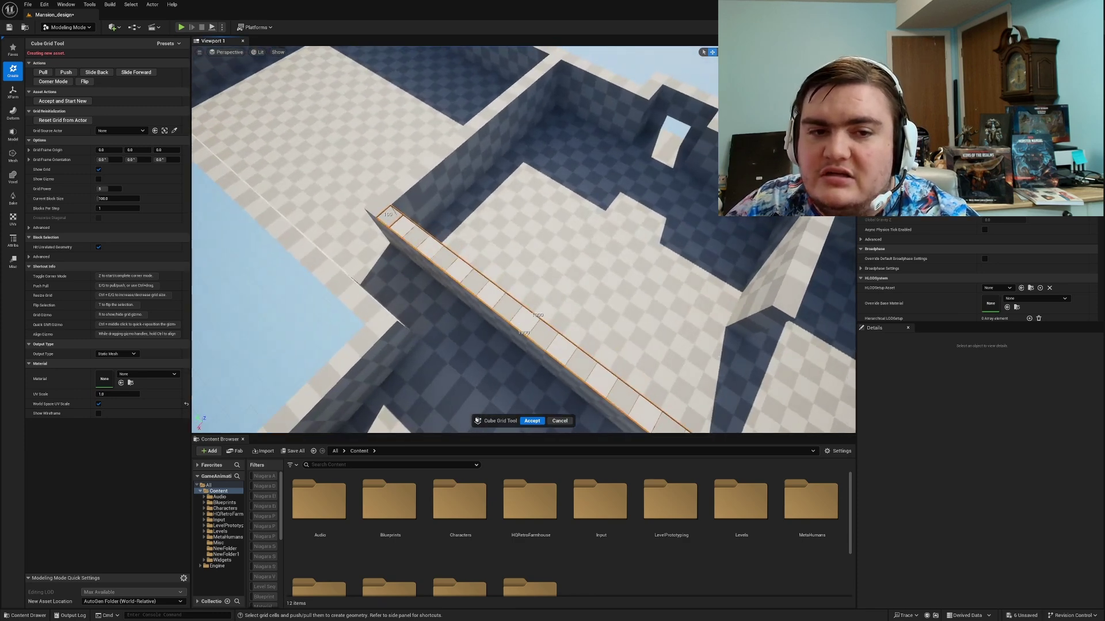
key(q)
key(q)
key(q)
key(q)
Step: Remove the end block of the extended side partition down to floor level
click(373, 202)
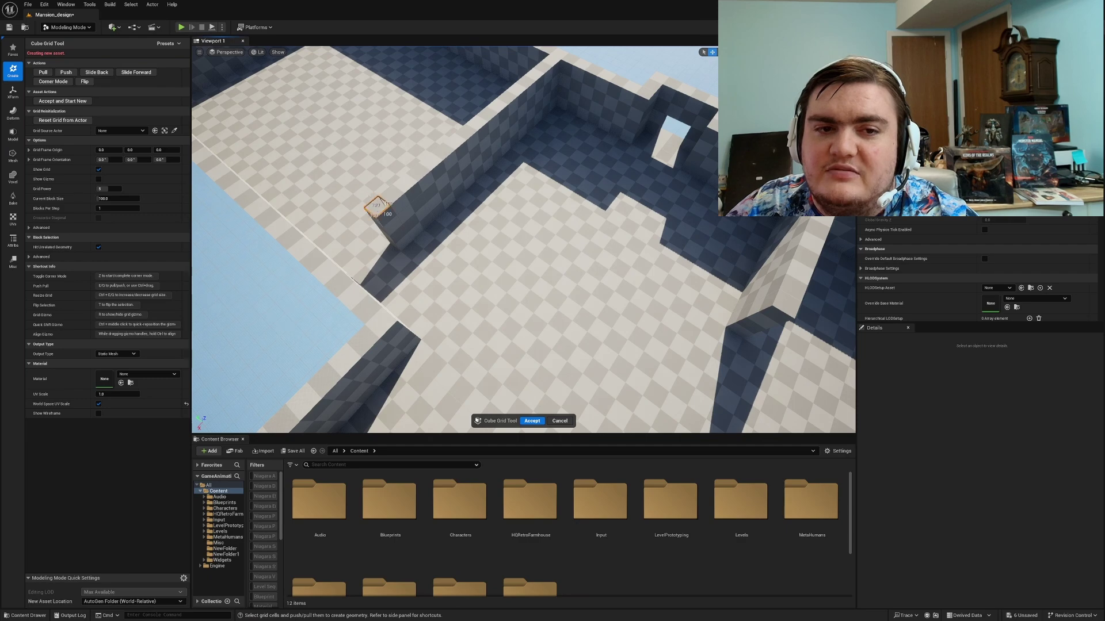
key(q)
key(q)
key(q)
key(q)
Step: Build the hall's one-block-thick rear wall one row closer to the entrance, spanning between the two side partitions
right_drag(467, 217, 541, 221)
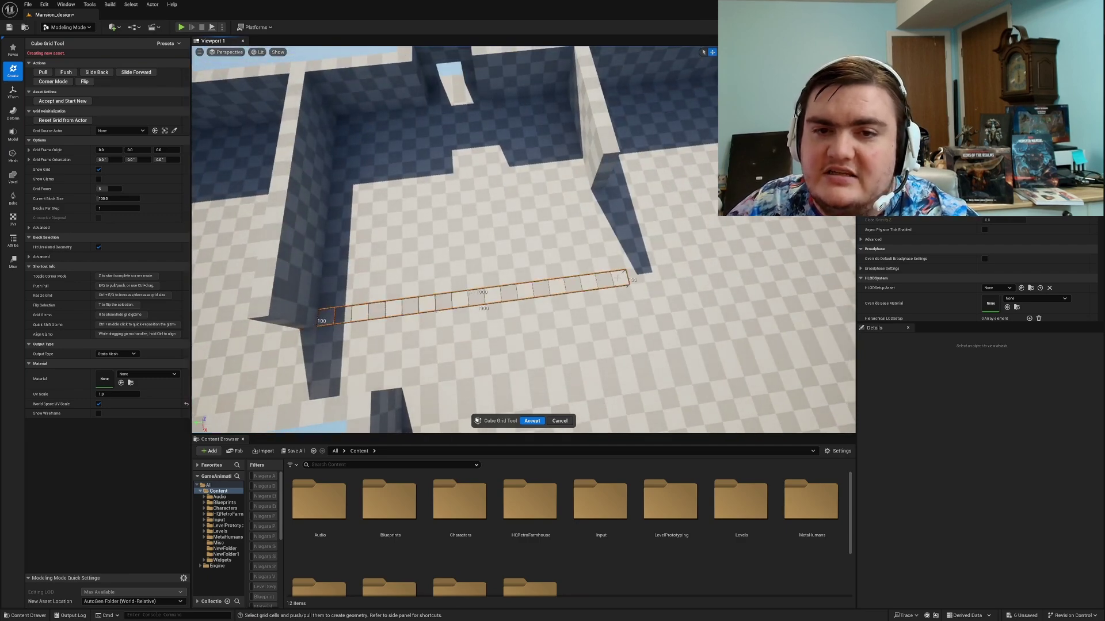
key(e)
key(e)
key(e)
key(e)
Step: Extend the opposite side partition 600 units to meet the hall's rear wall
right_drag(618, 279, 609, 298)
drag(523, 270, 608, 275)
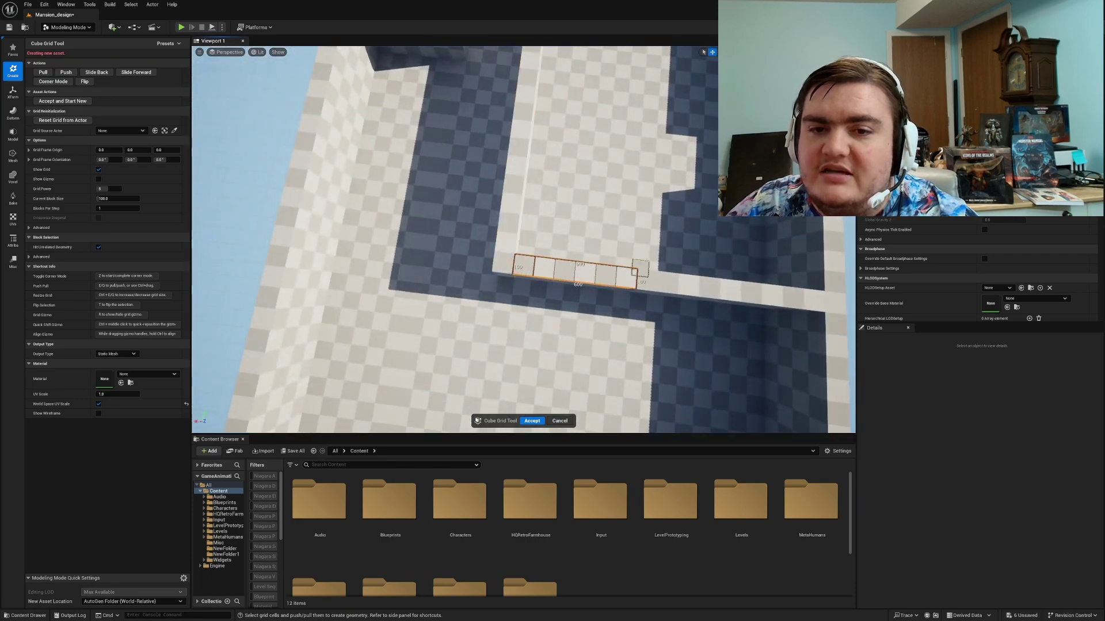
right_drag(640, 269, 650, 233)
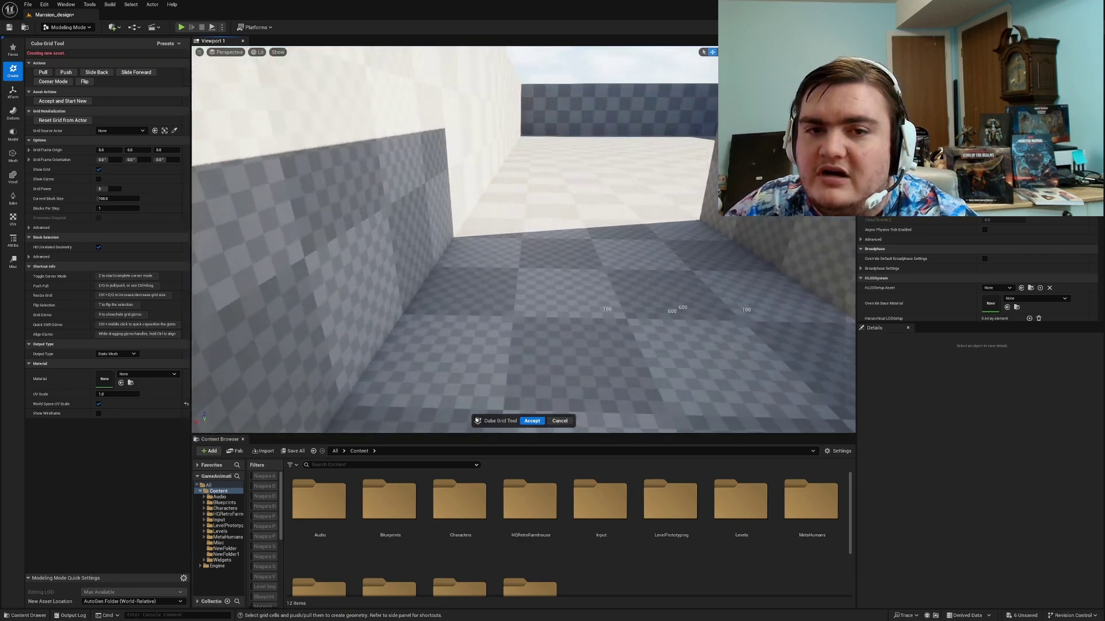
Step: Build one-block-thick partition walls forming two small adjoining rooms along the rear outer wall behind the entrance hall
right_drag(282, 258, 638, 259)
right_drag(540, 246, 357, 229)
key(w)
key(s)
key(d)
key(a)
key(d)
right_drag(558, 205, 589, 219)
right_drag(394, 281, 401, 289)
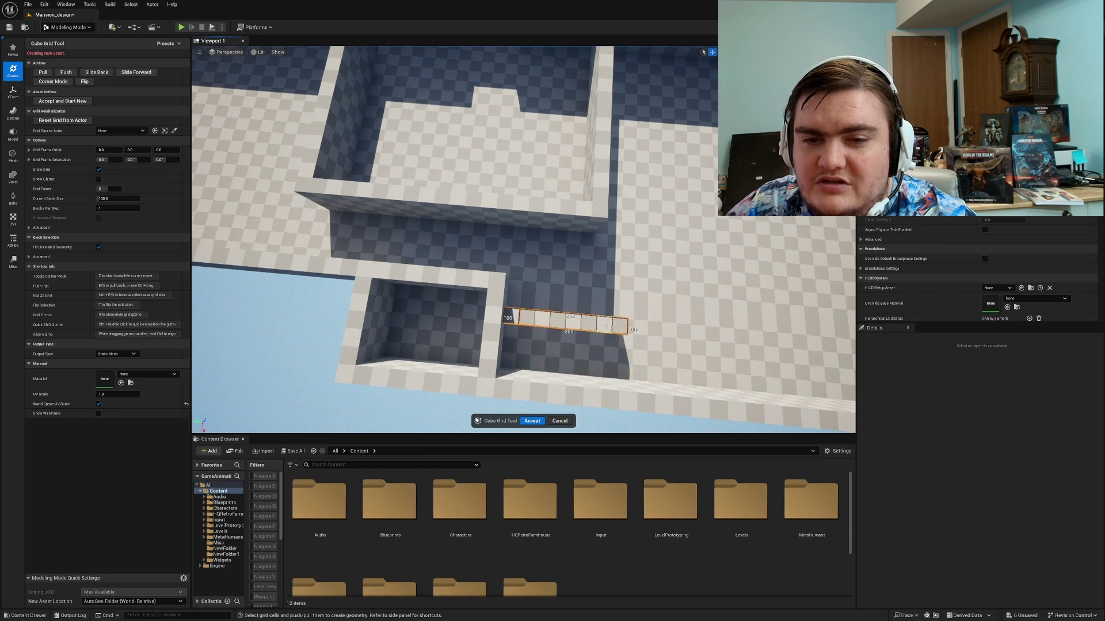
Step: Cut doorways through the entrance hall's partition walls, making the side-wall one two blocks wide and two blocks high
right_drag(623, 367, 410, 248)
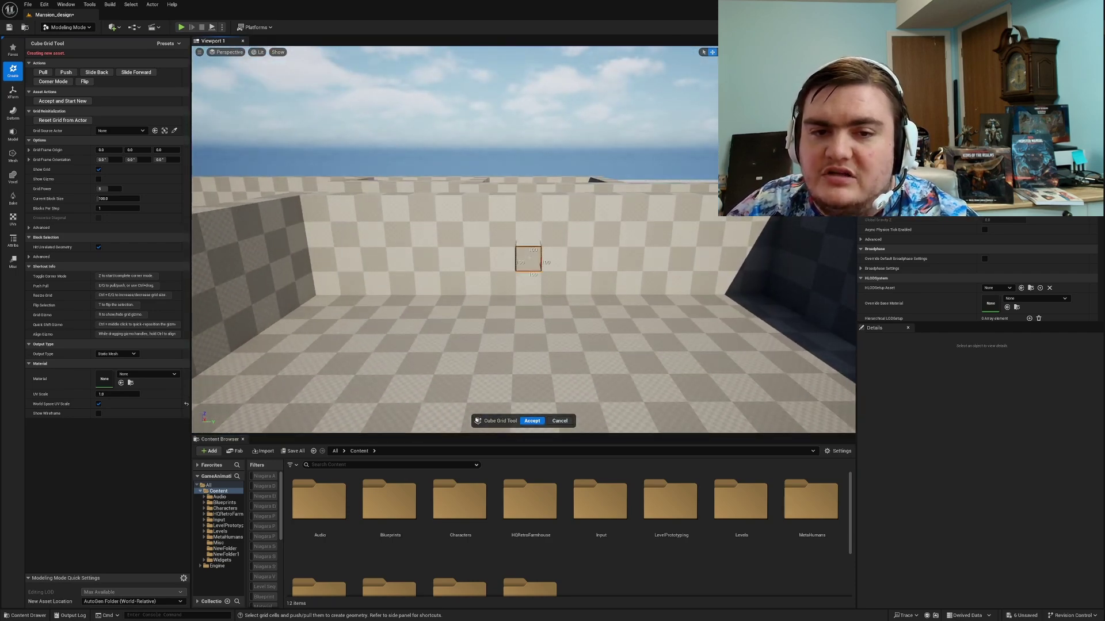
mouse_move(625, 288)
right_down()
mouse_move(501, 271)
mouse_move(625, 290)
mouse_move(328, 346)
right_up()
key(a)
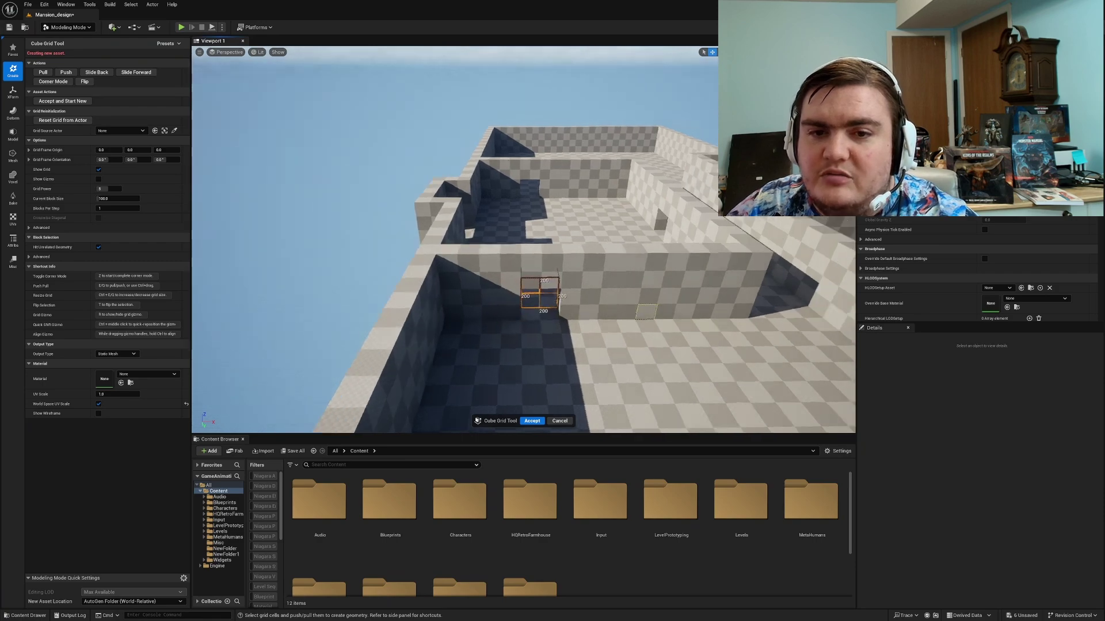
right_drag(646, 311, 339, 363)
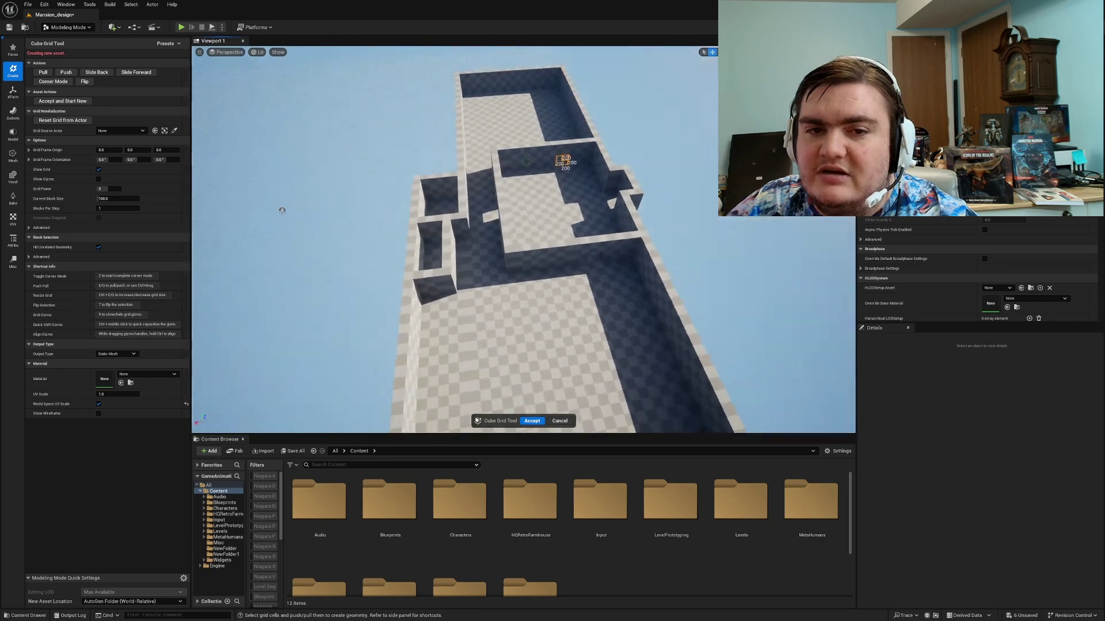
right_drag(282, 211, 260, 92)
mouse_move(653, 307)
right_down()
mouse_move(687, 310)
mouse_move(644, 293)
mouse_move(653, 307)
right_up()
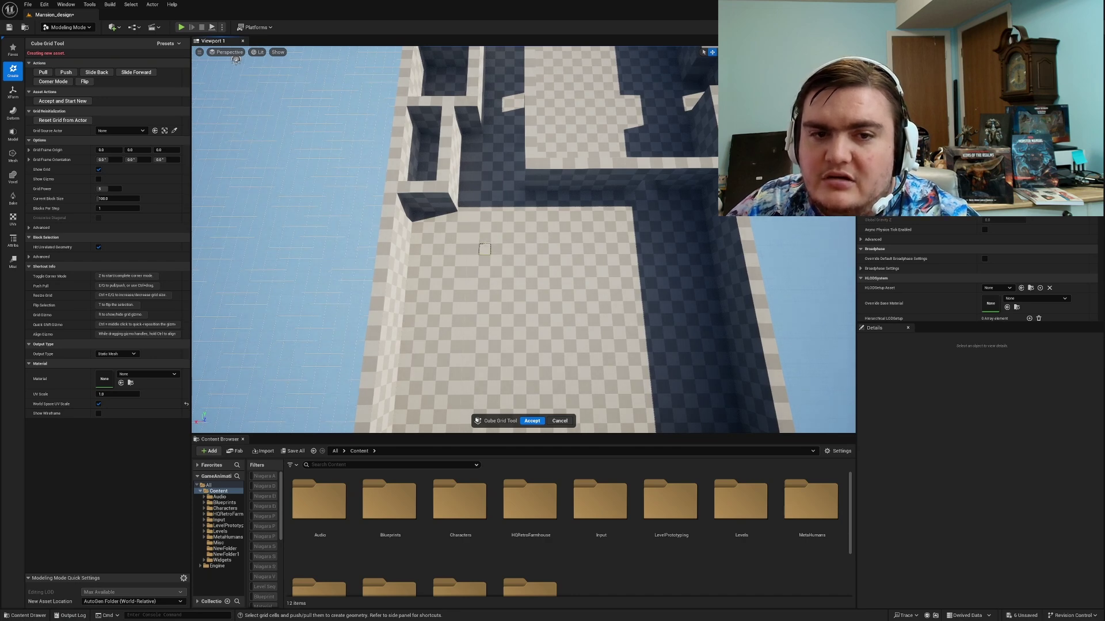
Step: Rebuild the end wall of the second small room along the rear outer wall
right_drag(236, 59, 207, 29)
right_drag(479, 180, 496, 179)
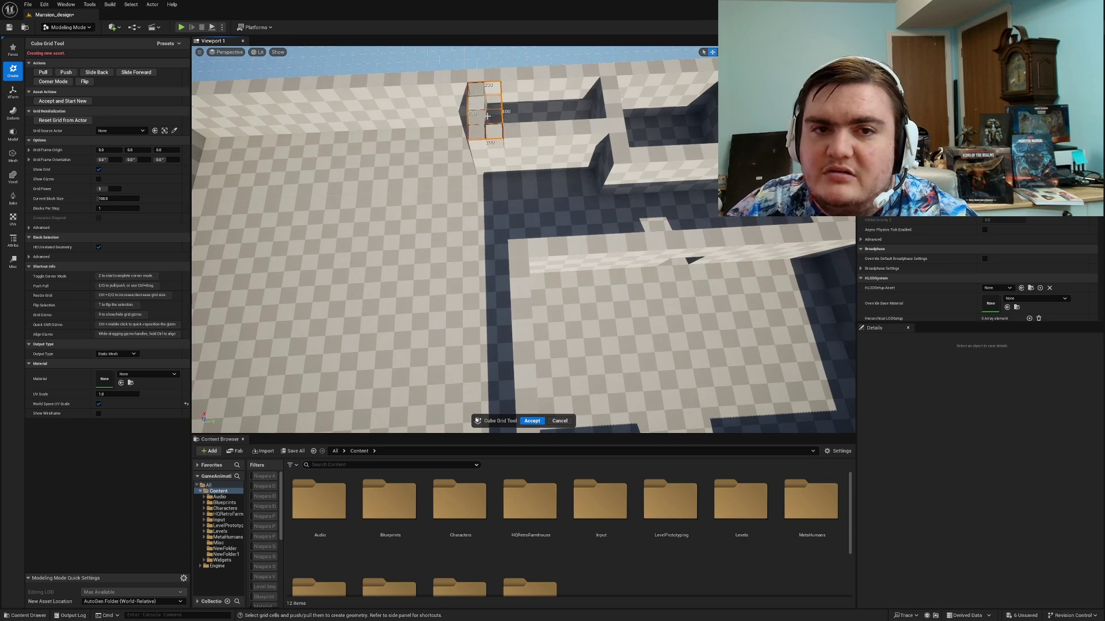
key(q)
right_drag(507, 151, 460, 203)
key(e)
key(e)
key(e)
key(e)
Step: Cut a doorway one block wide and two blocks high through the small rear room's end wall
click(461, 203)
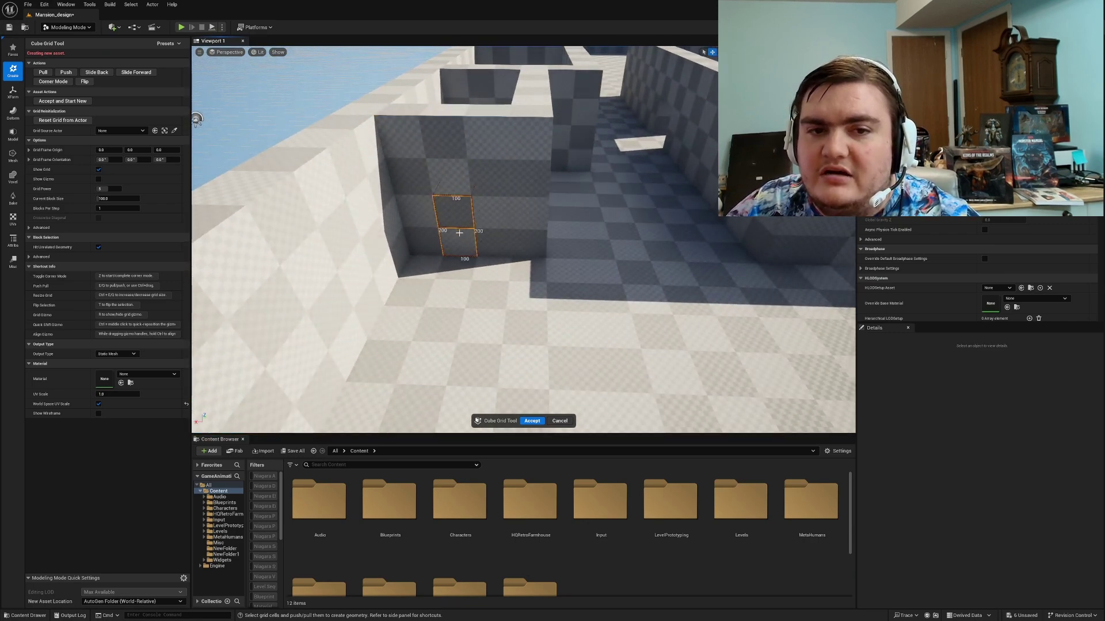
key(q)
key(w)
right_drag(551, 229, 552, 198)
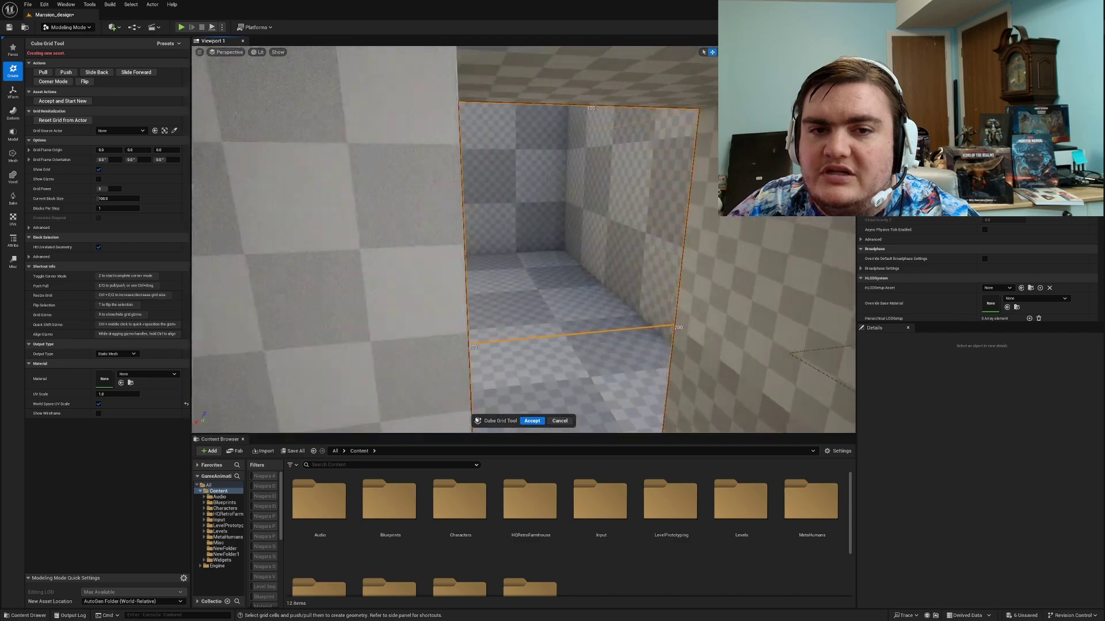
key(s)
mouse_move(610, 231)
right_down()
mouse_move(576, 233)
mouse_move(581, 254)
mouse_move(610, 232)
right_up()
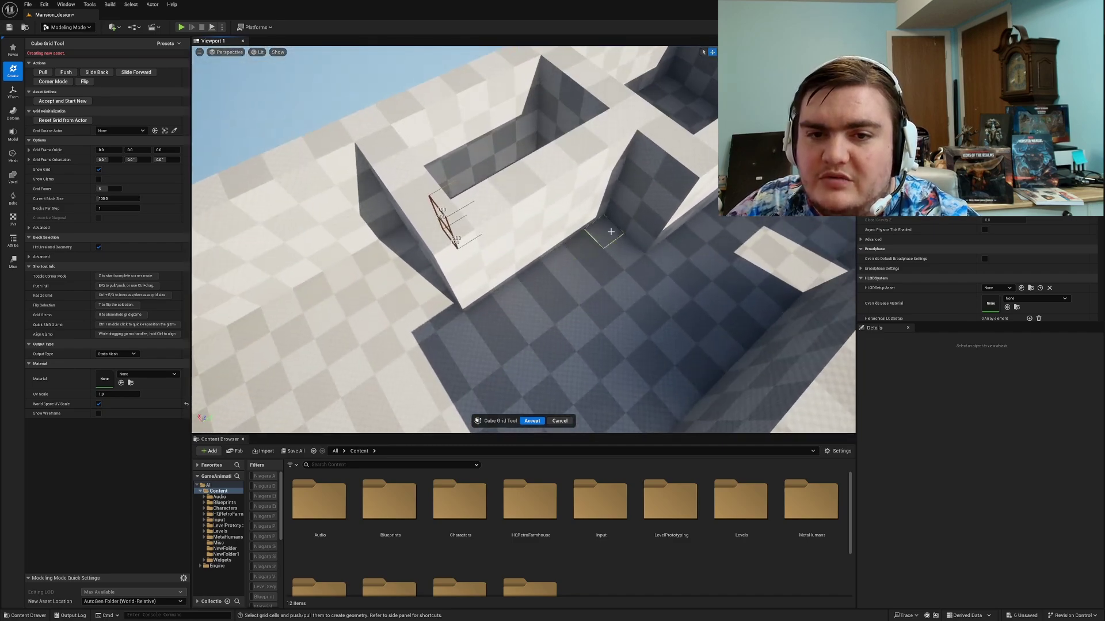
Step: Try raising a new one-block-thick wall along the small rear room, one block out from its hall-side wall
click(614, 240)
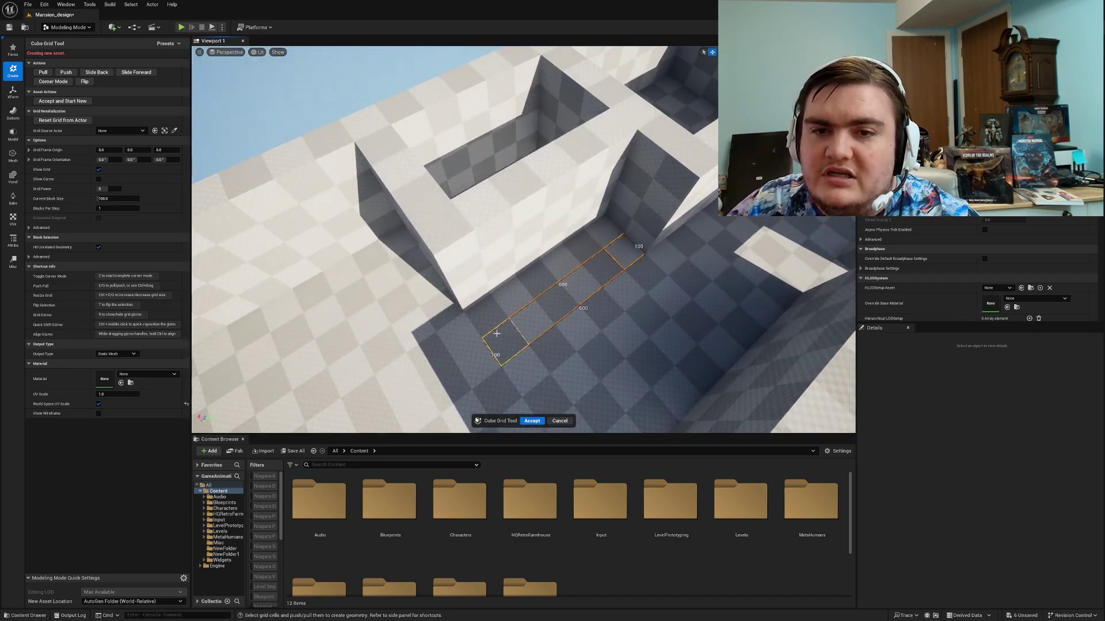
key(e)
key(e)
key(e)
Step: Push the small rear room's old hall-side wall down and pull it back up
click(587, 150)
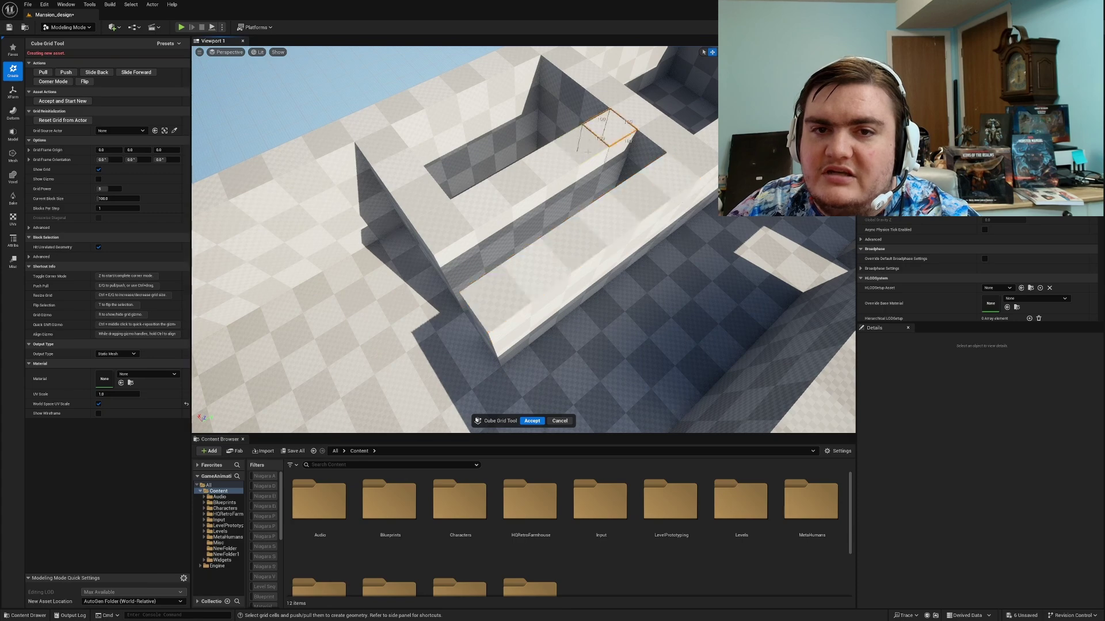
drag(507, 208, 499, 203)
key(q)
right_drag(505, 207, 525, 210)
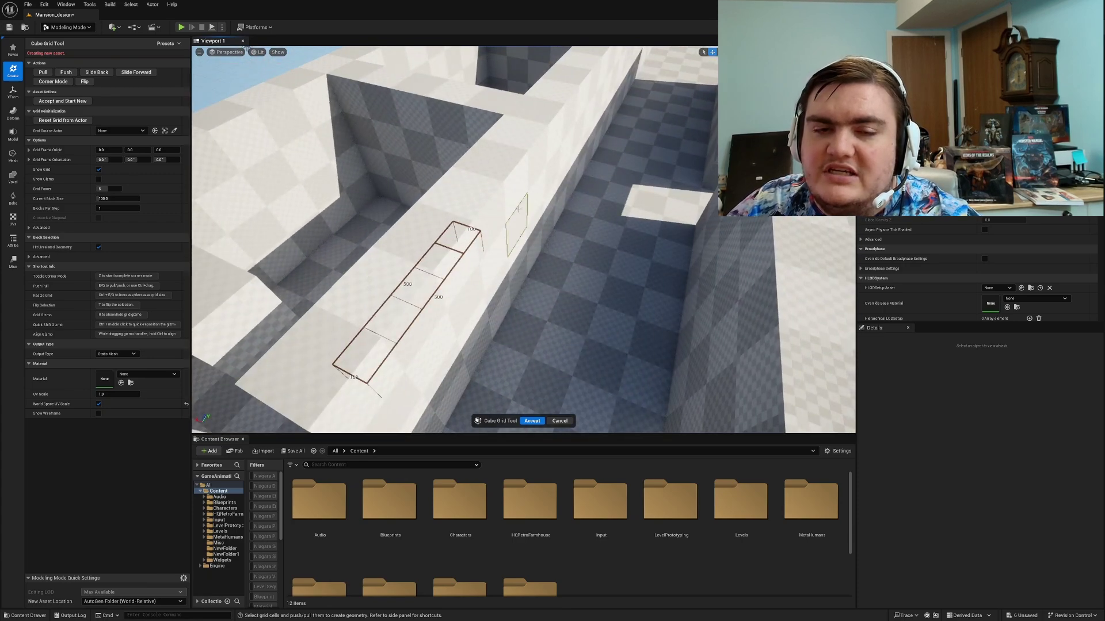
key(e)
key(e)
key(e)
key(e)
Step: Remove the new outer wall standing one block away from the small rear room
drag(512, 140, 485, 197)
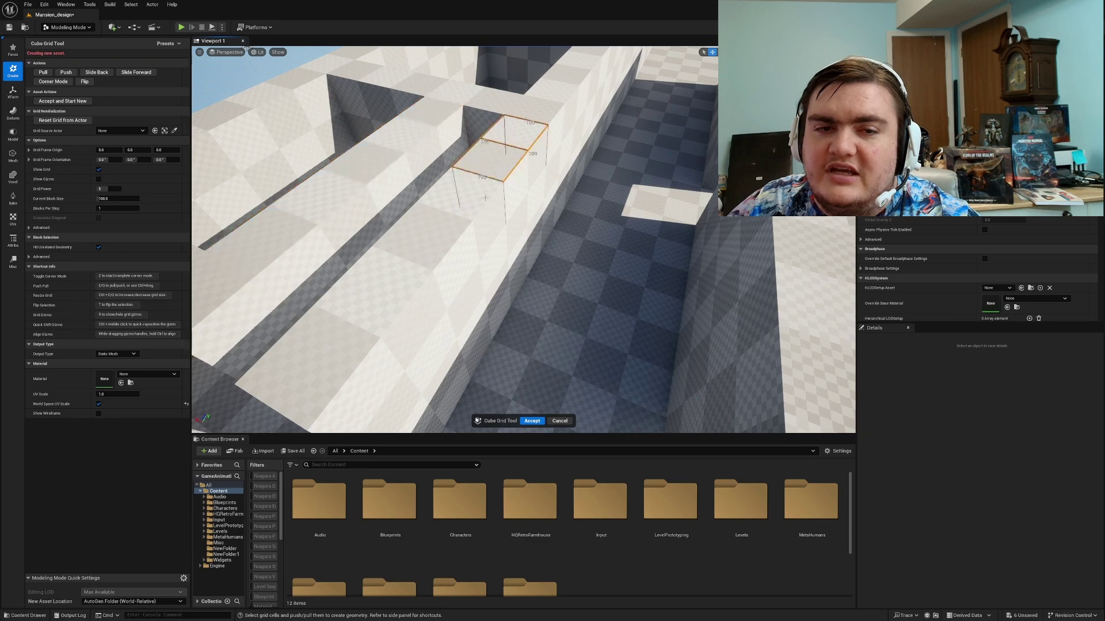
key(q)
key(q)
key(q)
key(q)
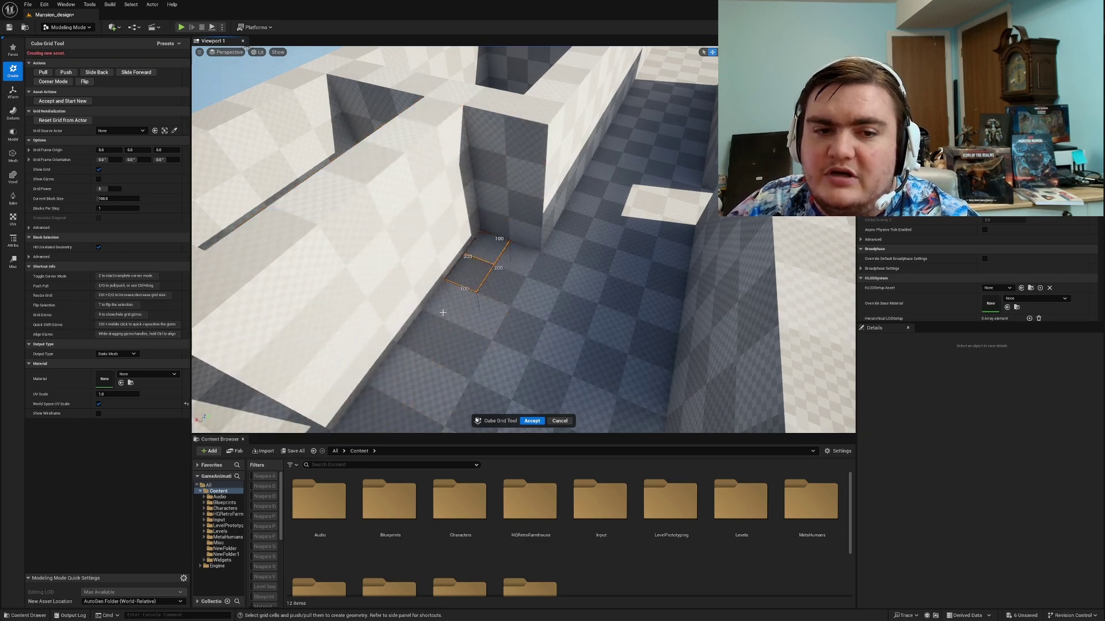
Step: Raise a wall directly against the small rear room's hall side and clear the old inner wall to widen the room by one block
key(e)
key(e)
key(e)
key(e)
right_drag(364, 419, 472, 255)
key(q)
key(q)
key(q)
key(q)
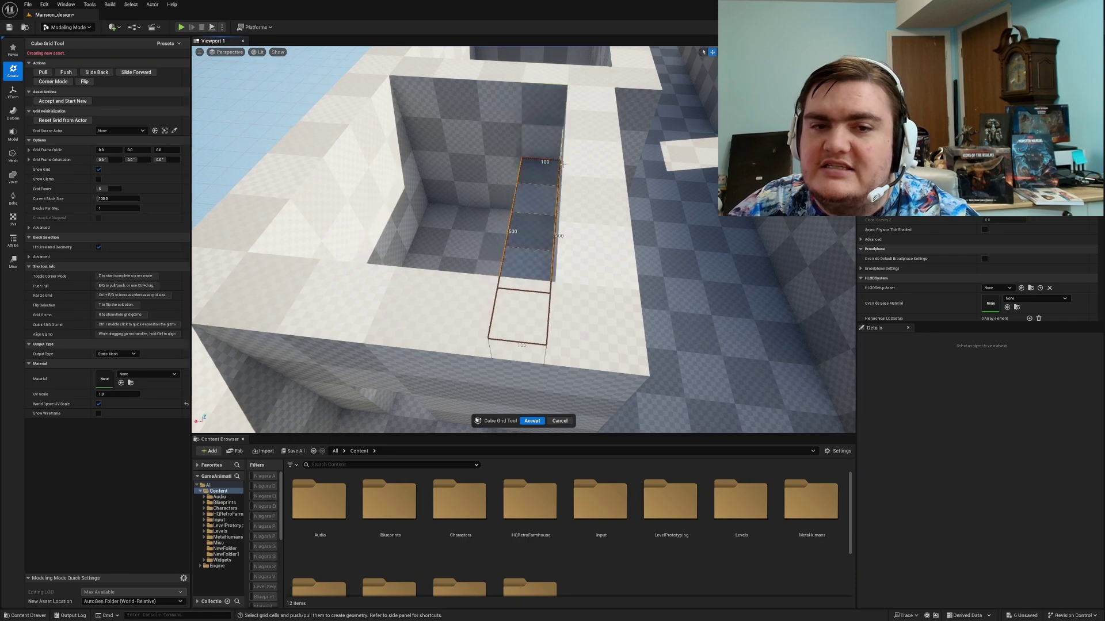
Step: Check the widened rear room and accept the CubeGrid partition walls as a separate mesh
right_drag(577, 229, 380, 105)
mouse_move(336, 138)
right_down()
mouse_move(360, 144)
mouse_move(340, 152)
mouse_move(397, 147)
right_up()
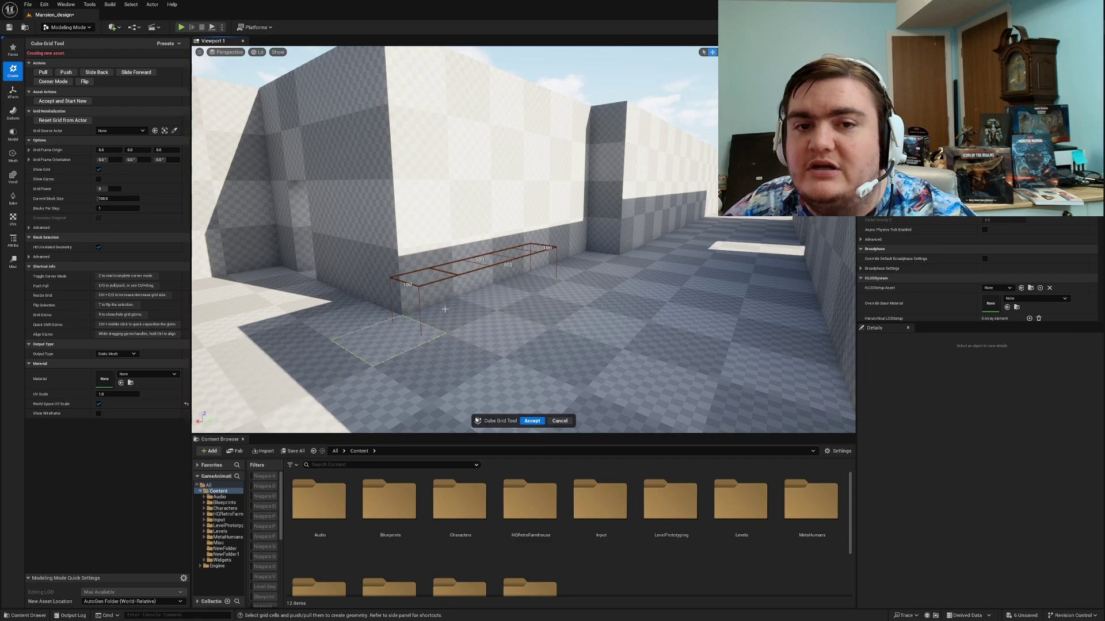
key(a)
right_drag(444, 310, 572, 298)
key(Return)
key(e)
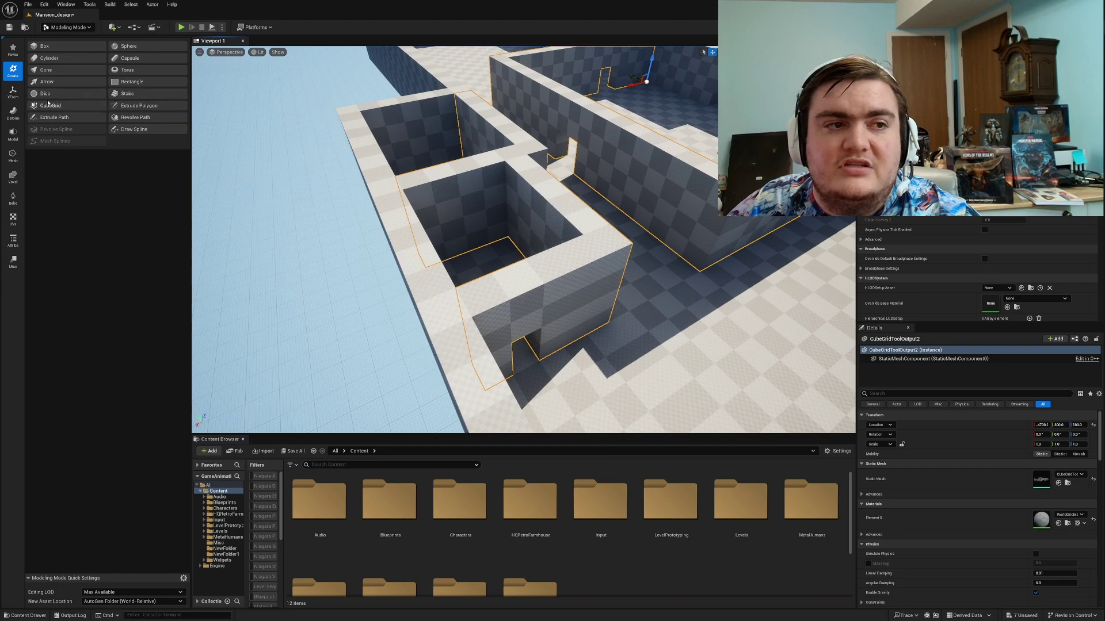
Step: Start CubeGrid and raise a 700-unit-long partition inward from the outer wall, parallel to the existing partition, to form a narrow passage
click(48, 105)
key(s)
right_drag(651, 260, 679, 288)
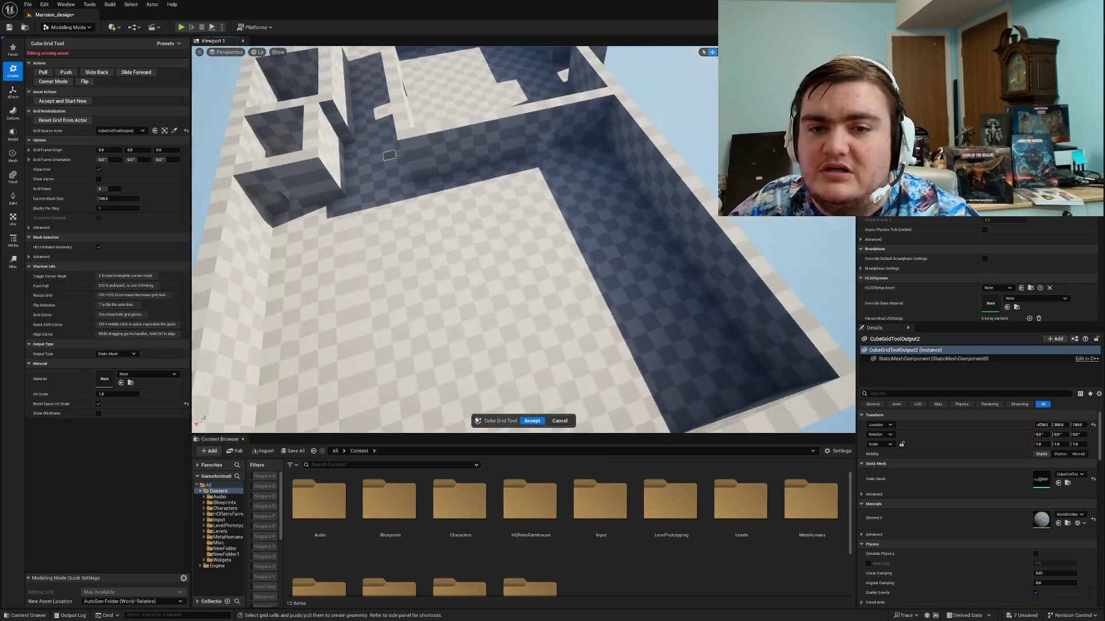
right_drag(389, 155, 250, 175)
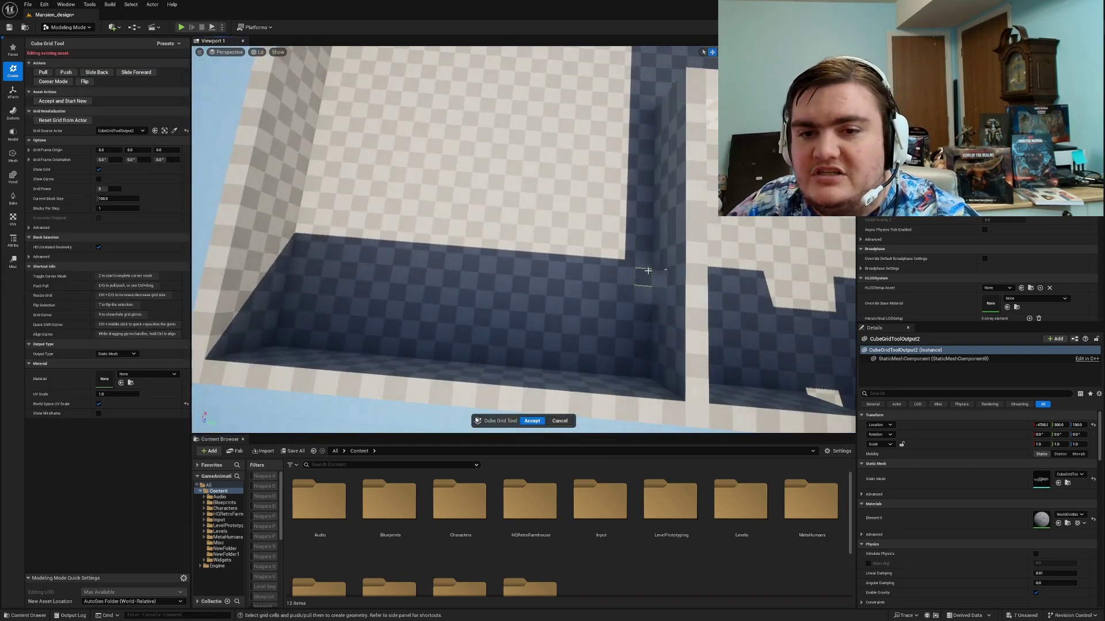
right_drag(672, 145, 492, 225)
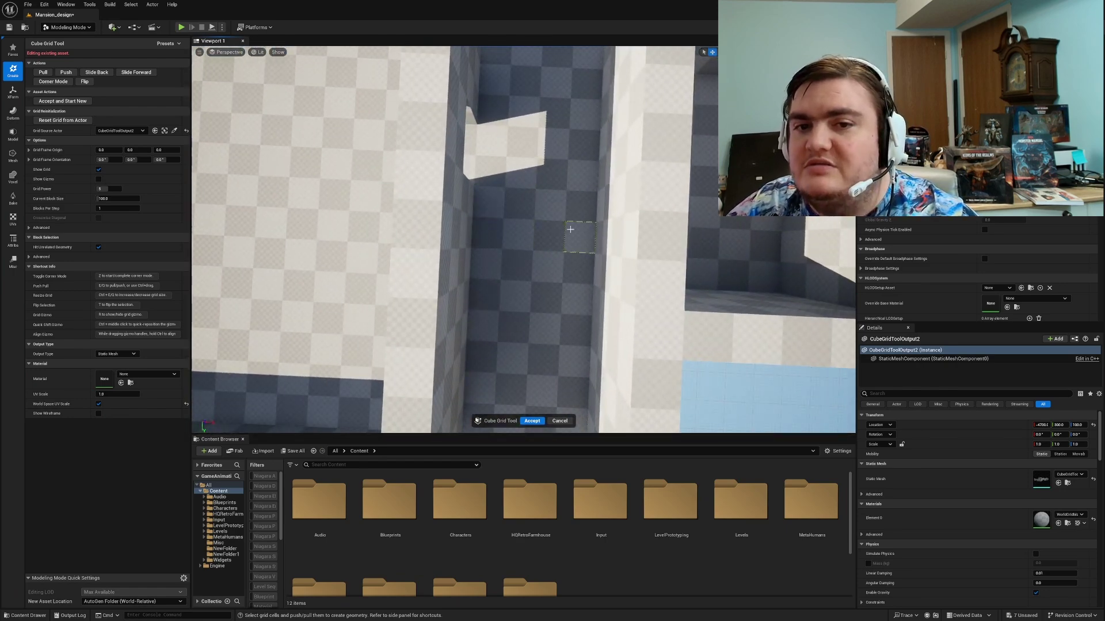
right_drag(578, 150, 537, 258)
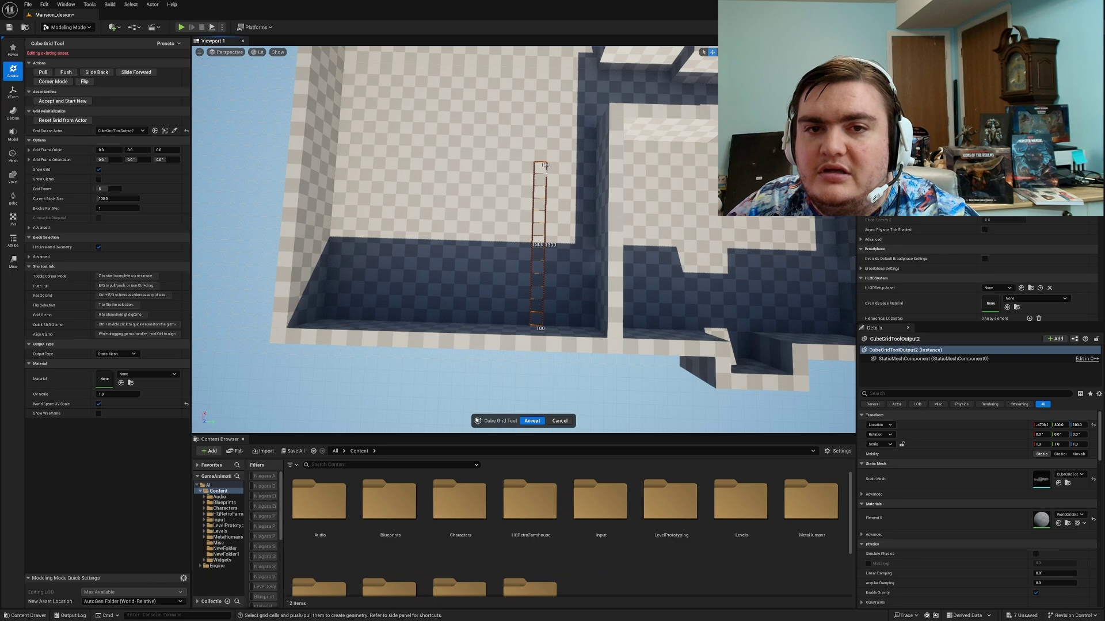
drag(546, 168, 551, 178)
right_drag(551, 178, 563, 154)
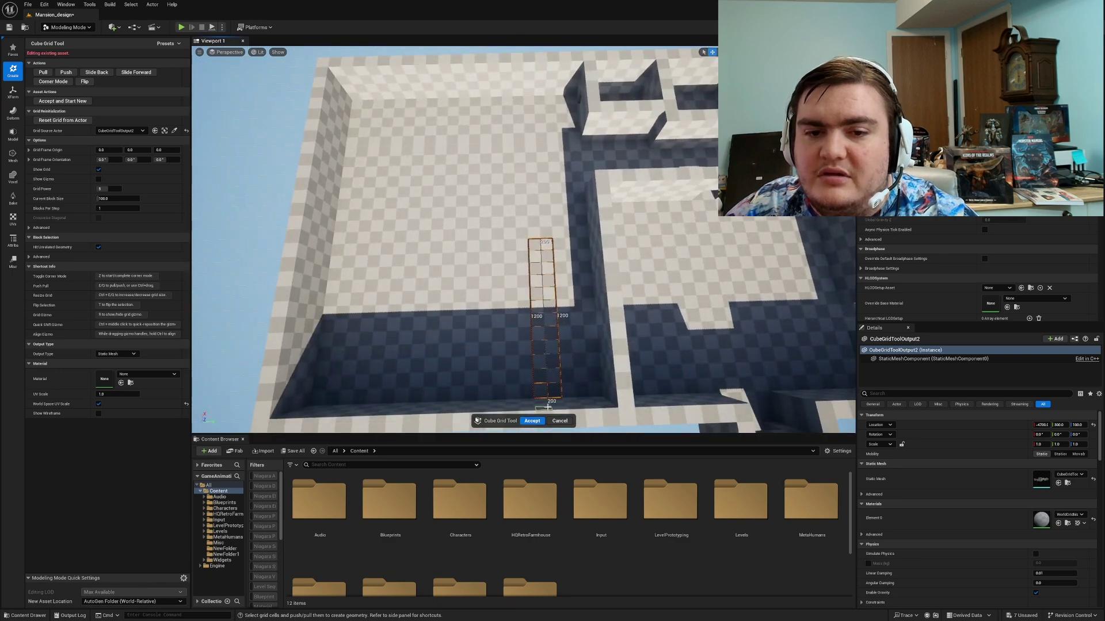
click(554, 393)
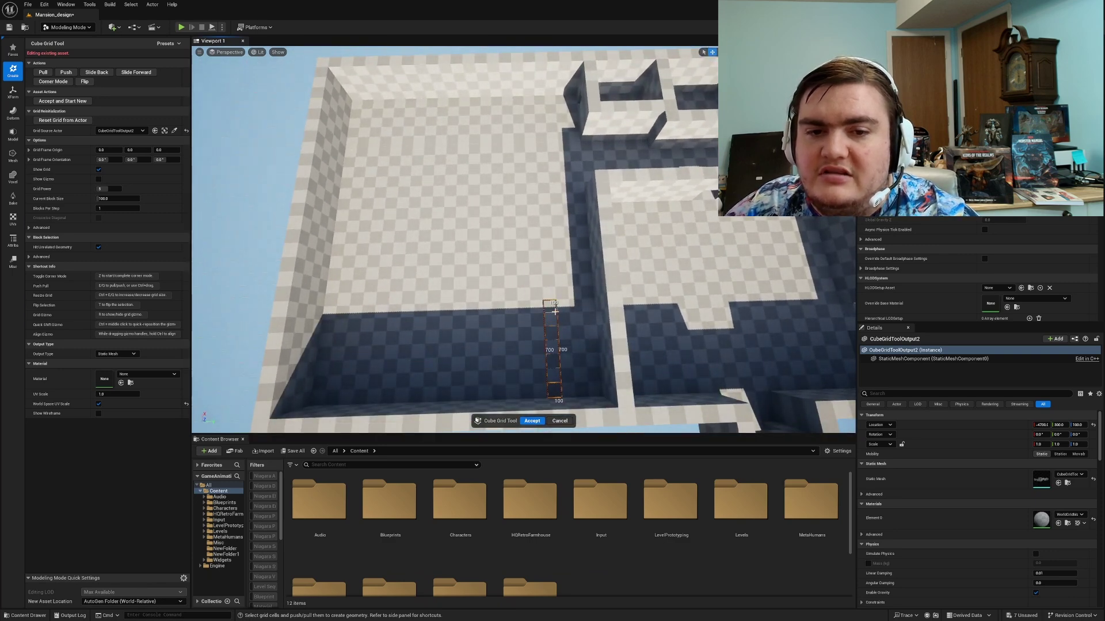
right_drag(555, 313, 562, 307)
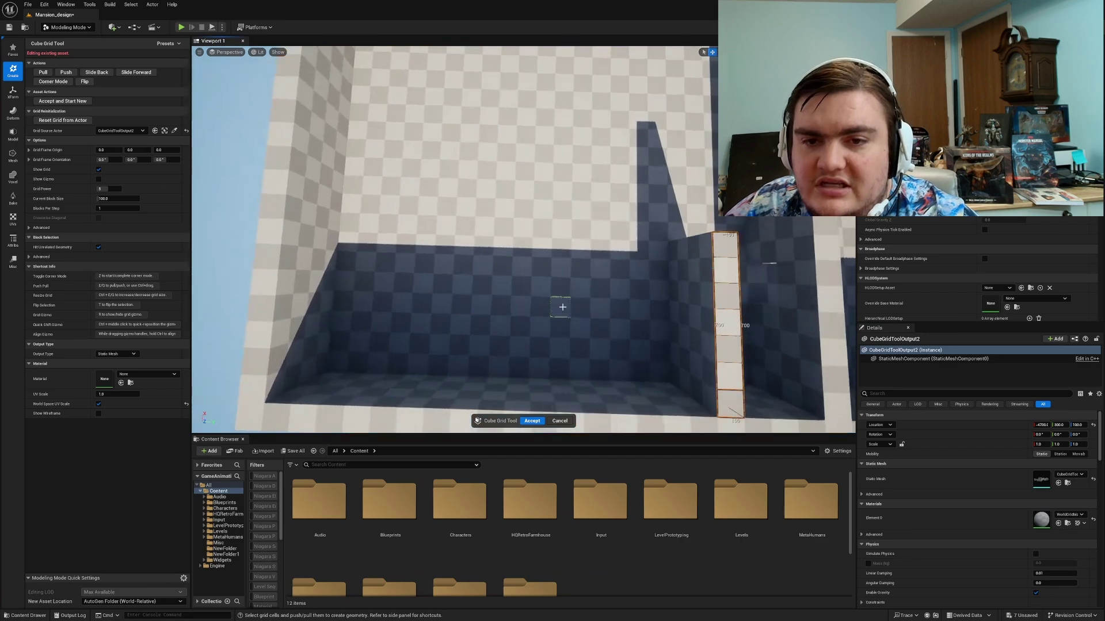
Step: Raise a three-block-high cross wall from the new partition to the opposite side wall, closing off the strip along the outer wall
drag(653, 251, 428, 249)
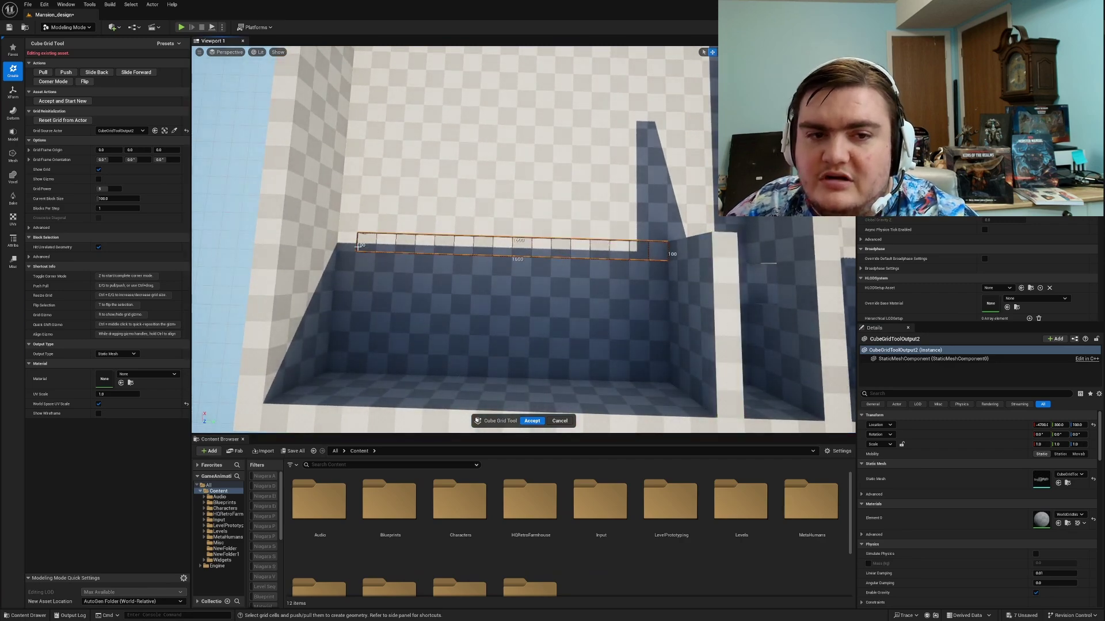
key(e)
key(e)
key(e)
key(e)
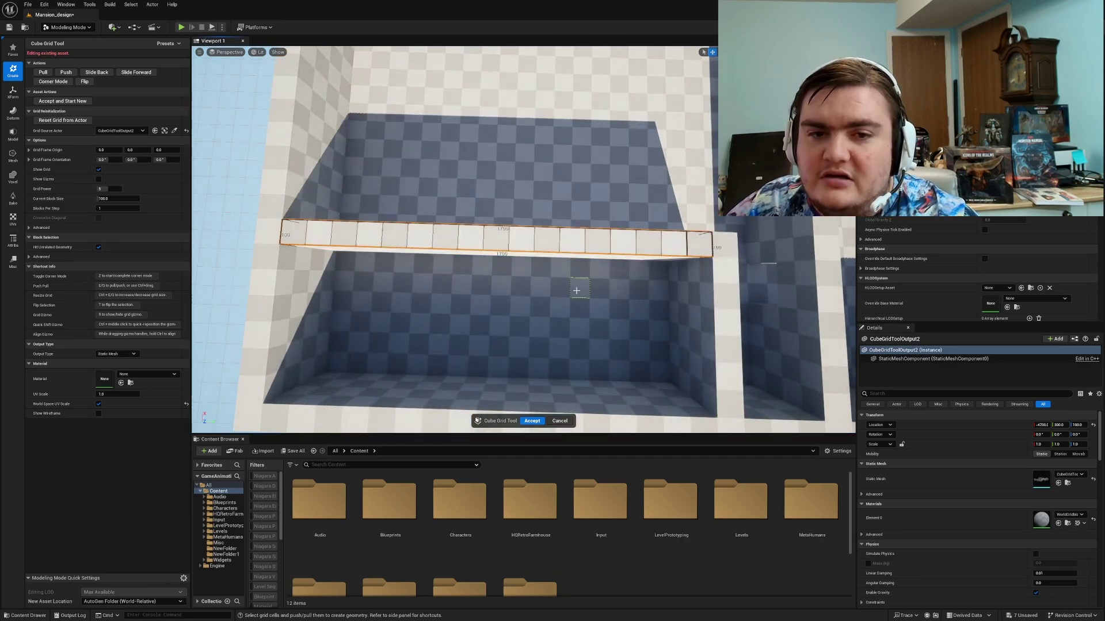
Step: Raise a 600-unit dividing wall between the cross wall and the outer wall to split the enclosed strip into two rooms
right_drag(576, 291, 671, 182)
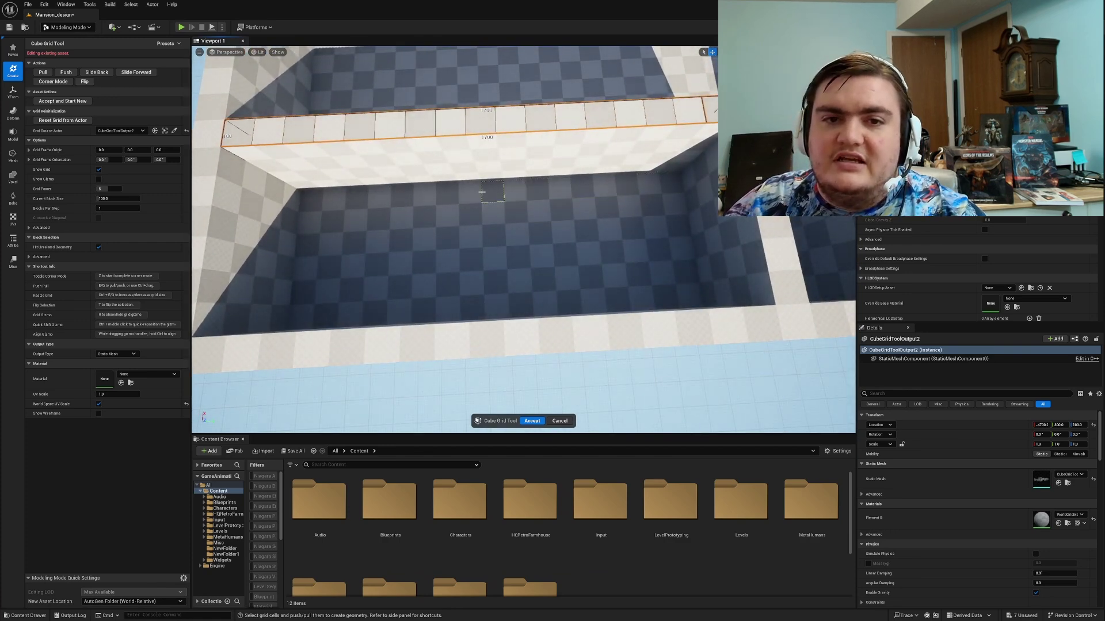
drag(470, 194, 470, 257)
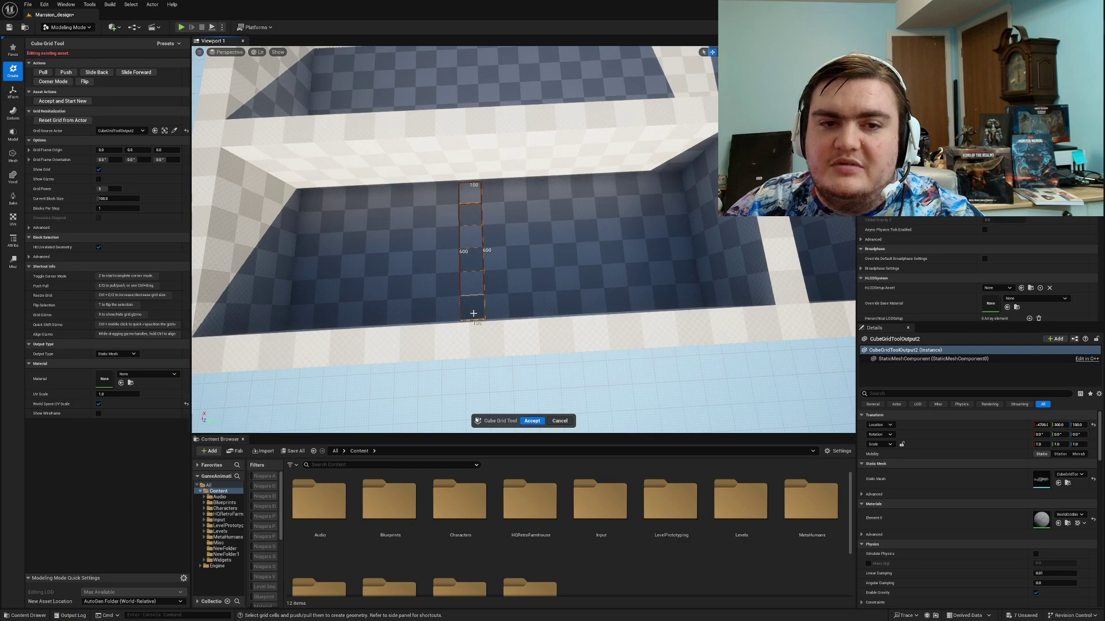
right_drag(473, 314, 379, 313)
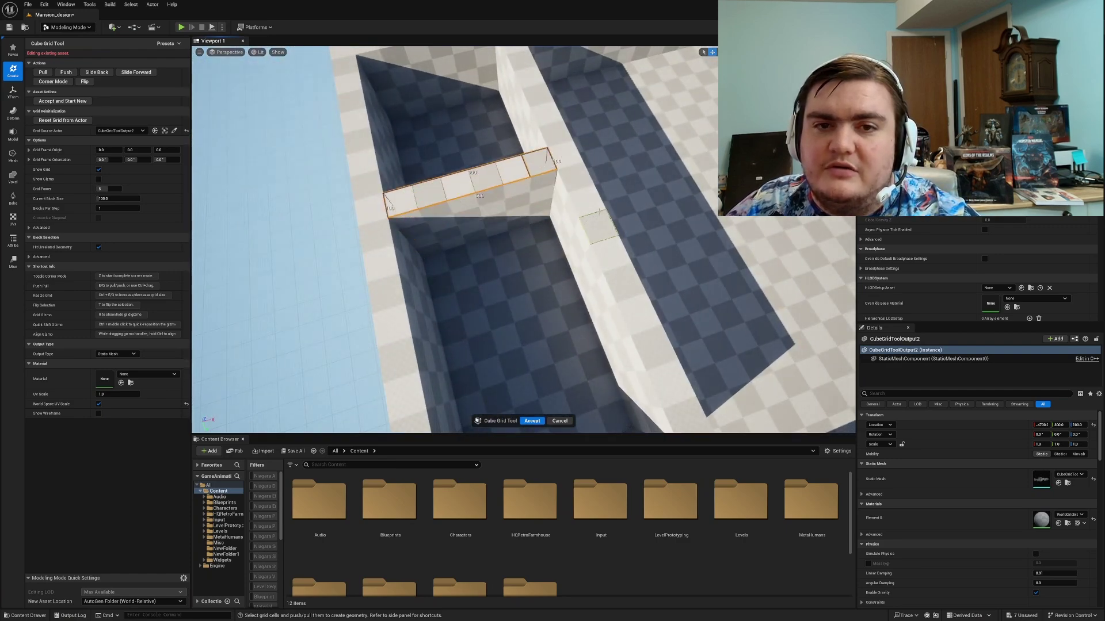
Step: Push the long cross wall in front of the two rooms down to floor level to remove it
right_drag(599, 228, 504, 224)
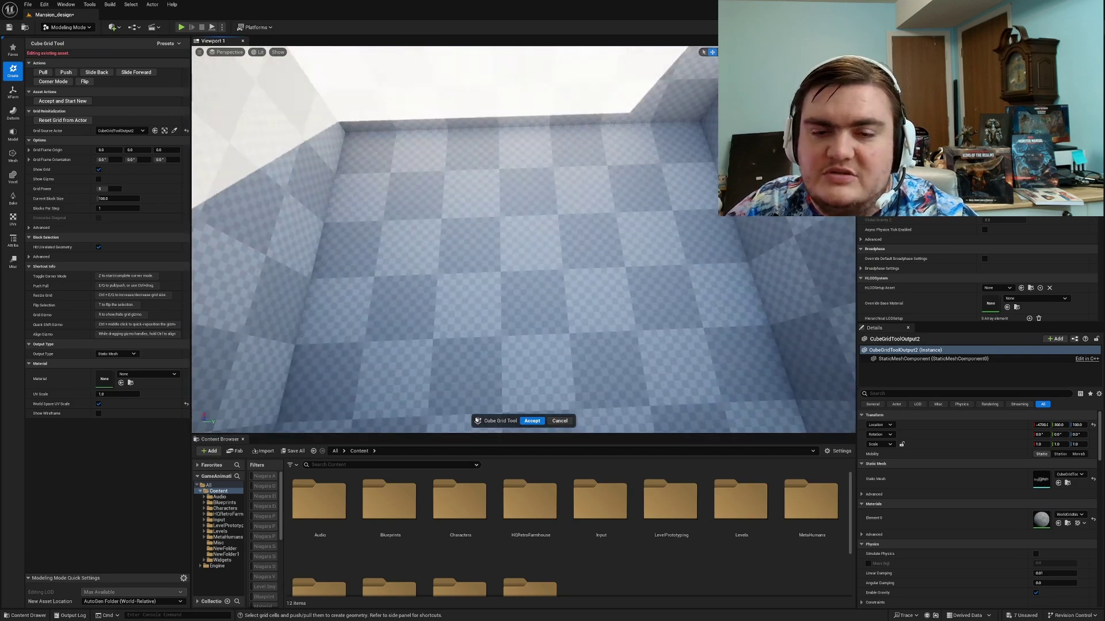
right_drag(652, 88, 276, 115)
drag(764, 272, 435, 257)
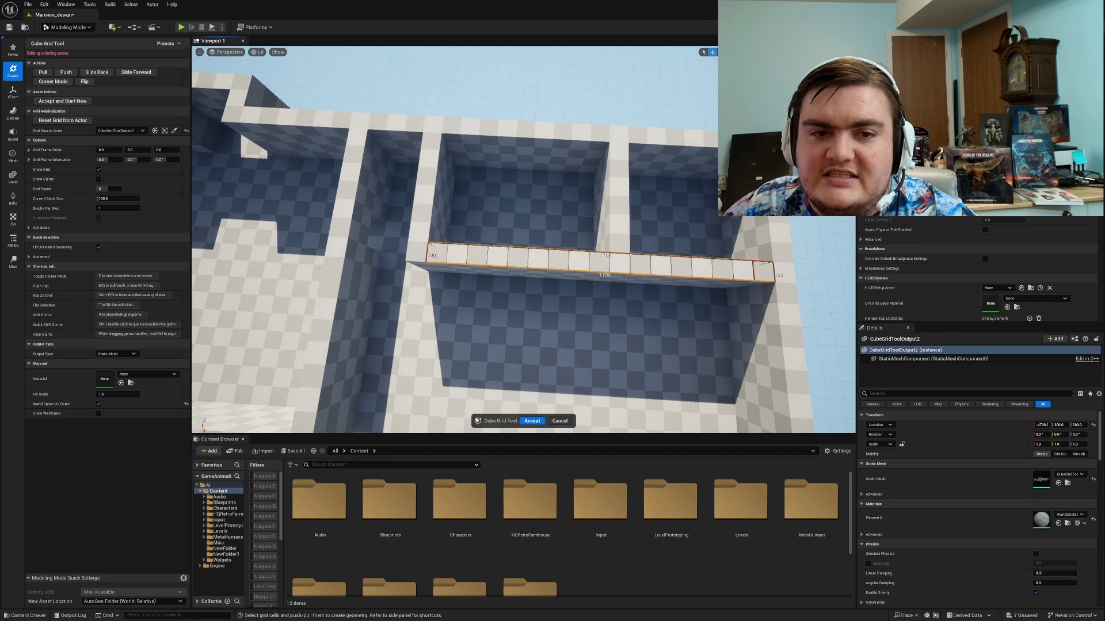
key(q)
key(q)
key(q)
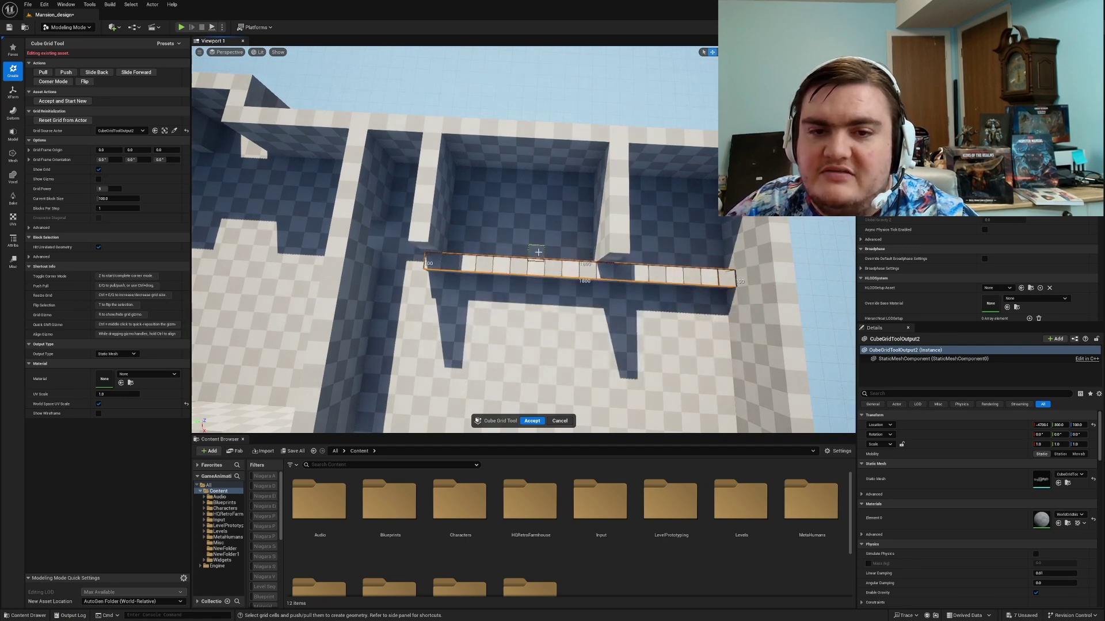
Step: Extend both the dividing wall and the passage-side partition four blocks out into the great room at full wall height
right_drag(597, 281, 713, 299)
right_drag(194, 341, 194, 341)
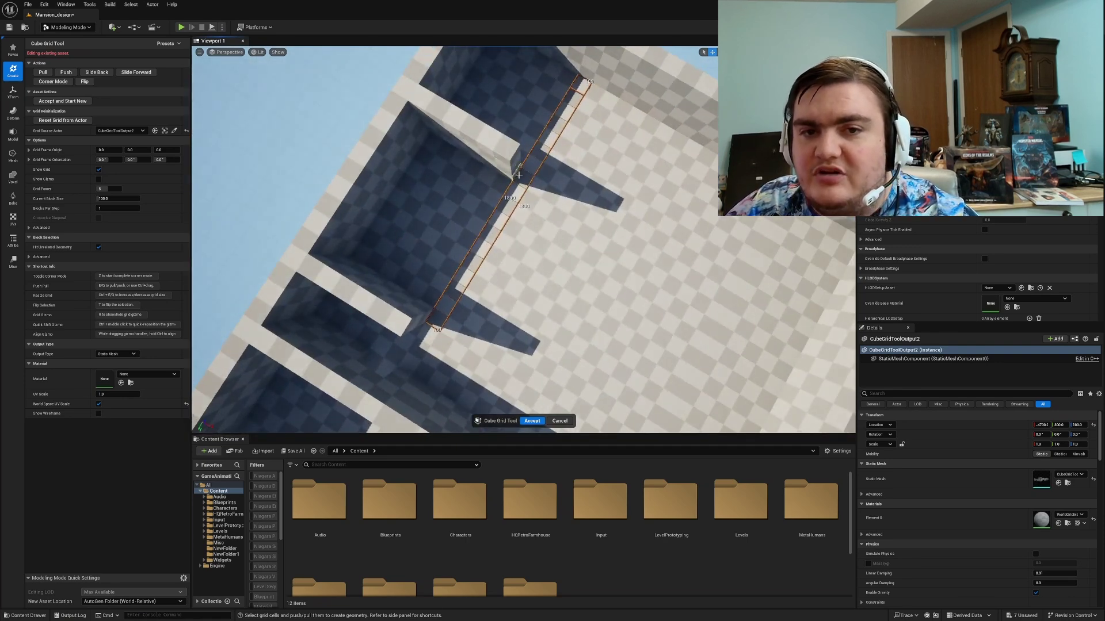
drag(518, 175, 588, 218)
key(e)
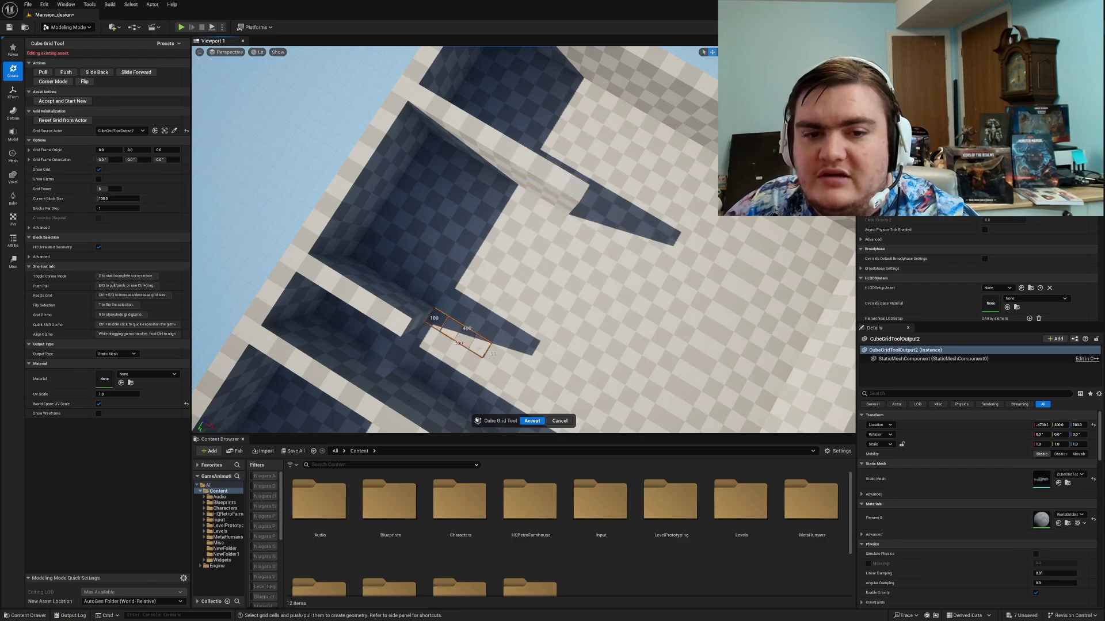
key(e)
key(e)
key(e)
key(e)
Step: Cut 300 units off the ends of the two extended partitions
right_drag(521, 342, 528, 317)
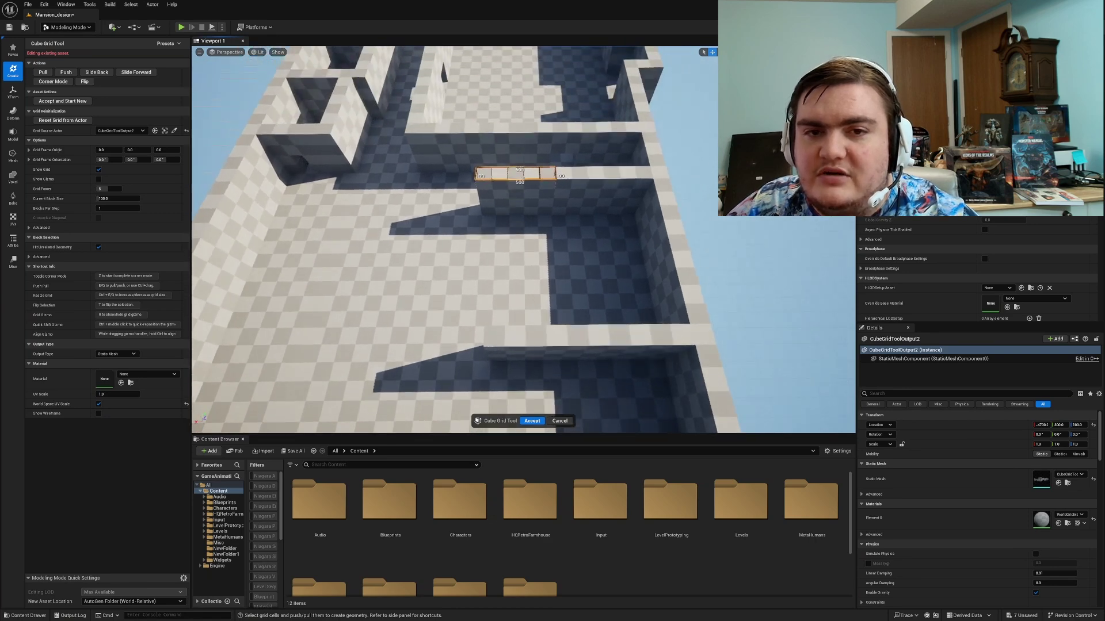
right_drag(516, 259, 516, 259)
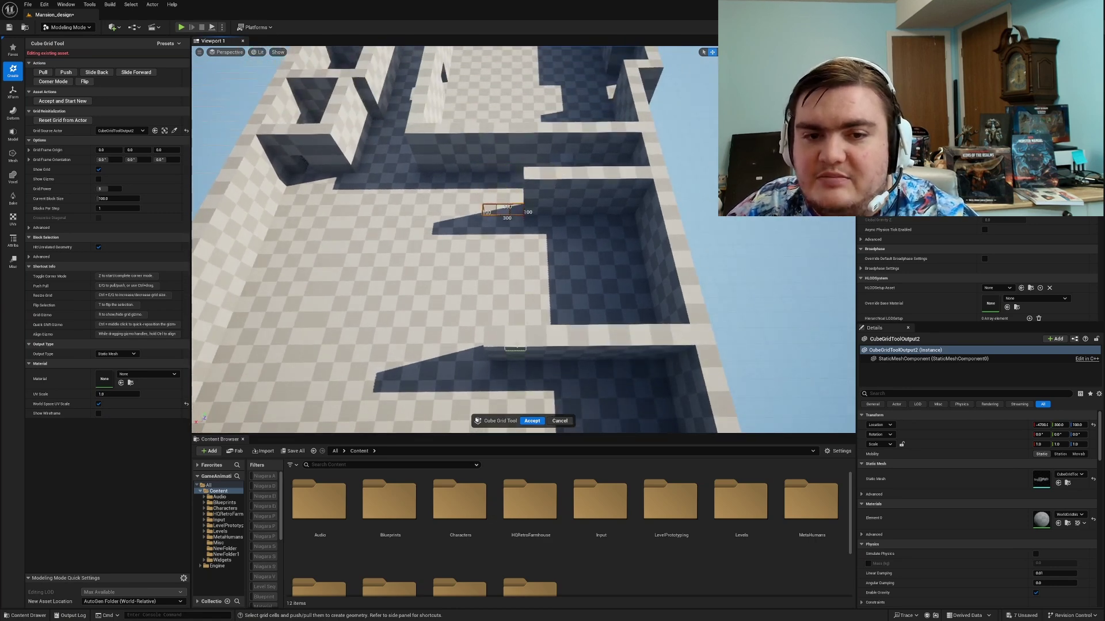
key(q)
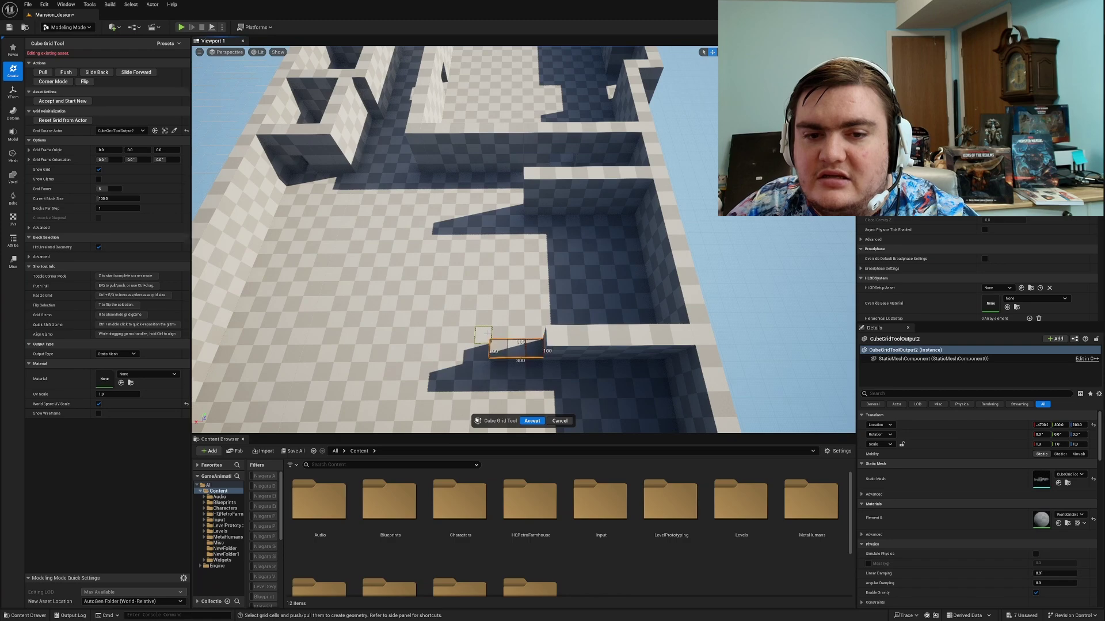
Step: Raise a front wall between the two partitions to close the middle room off from the great room
right_drag(483, 333, 447, 294)
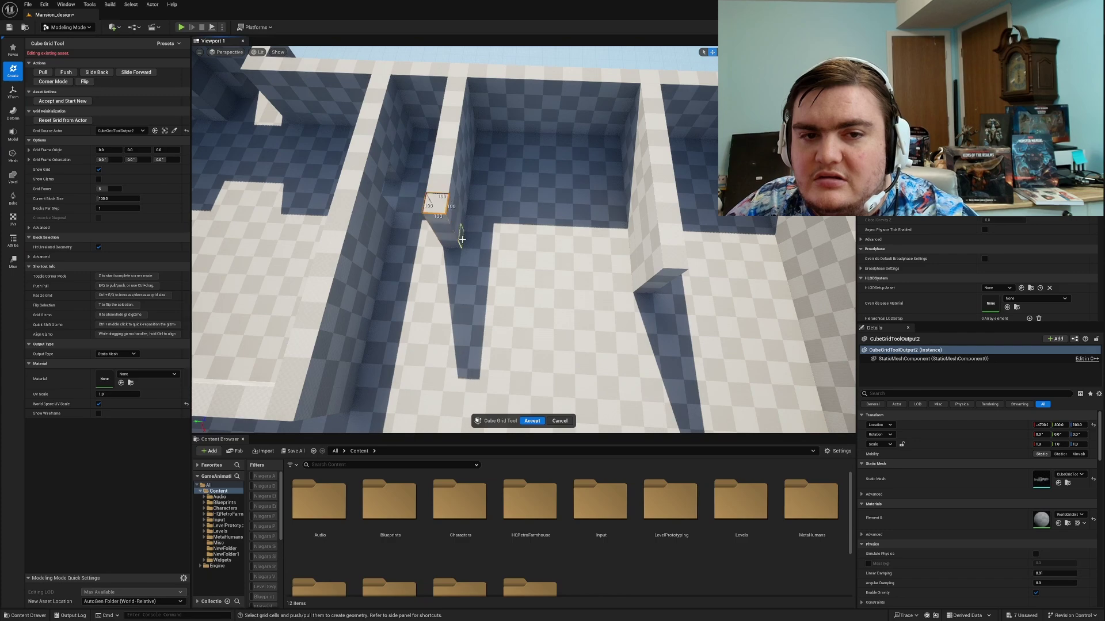
key(e)
key(e)
key(e)
key(e)
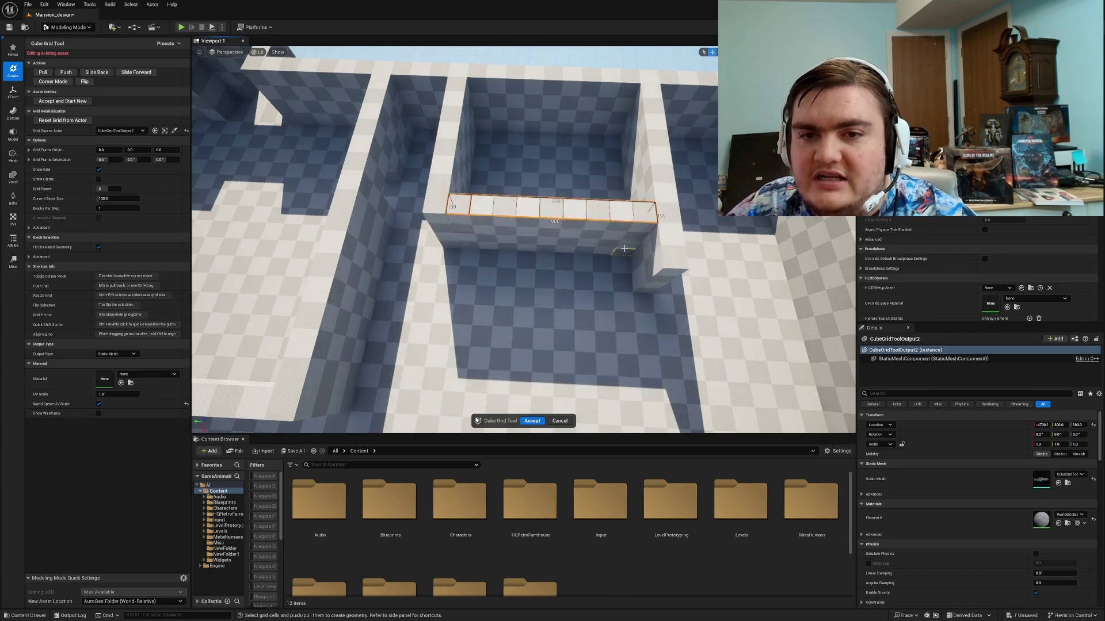
Step: Raise a 700-unit front wall from the dividing wall's end to the outer side wall to enclose the end room
right_drag(625, 250, 690, 230)
right_drag(570, 172, 484, 277)
drag(477, 278, 620, 276)
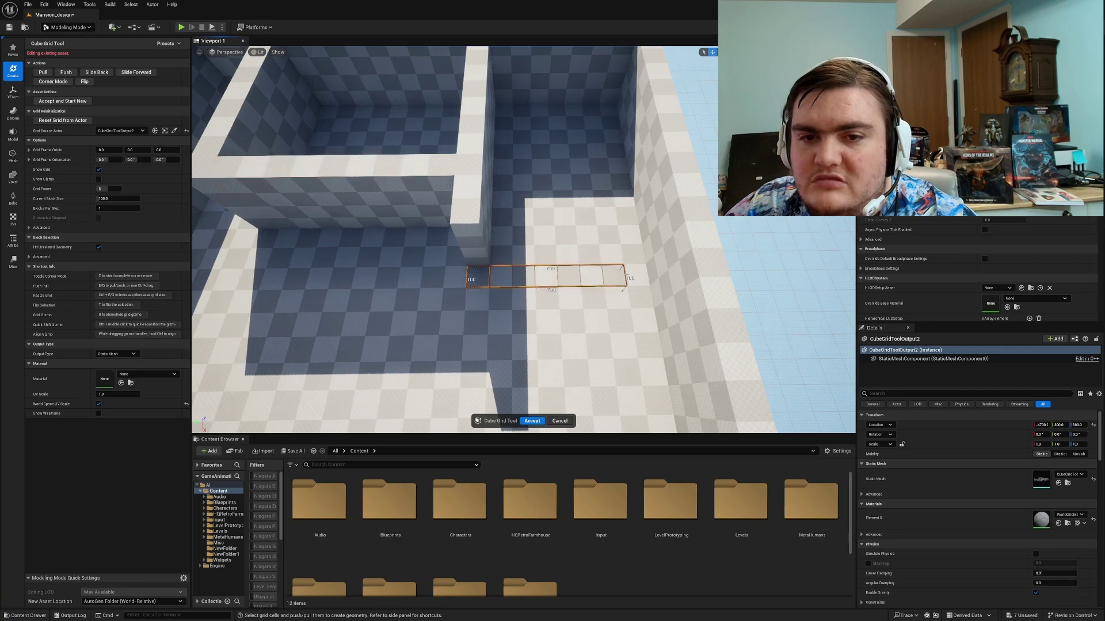
key(e)
key(e)
key(e)
Step: Cut two doorways, each one block wide and two blocks high, through the end room's front wall
mouse_move(638, 275)
right_down()
mouse_move(547, 319)
mouse_move(476, 377)
mouse_move(662, 287)
mouse_move(744, 263)
mouse_move(635, 270)
right_up()
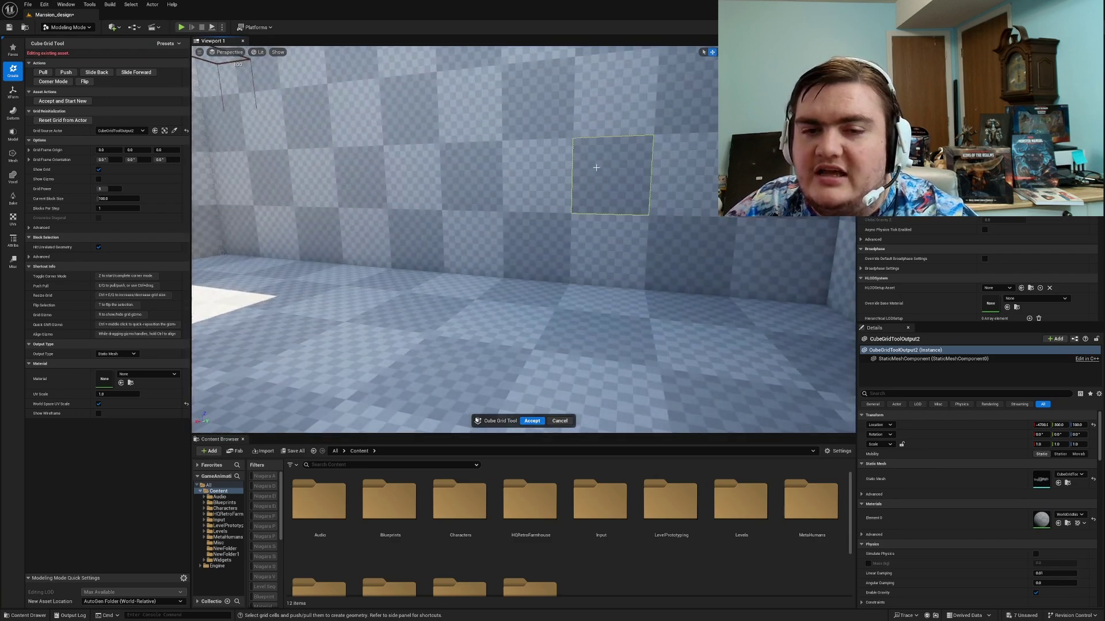
key(q)
right_drag(553, 221, 634, 228)
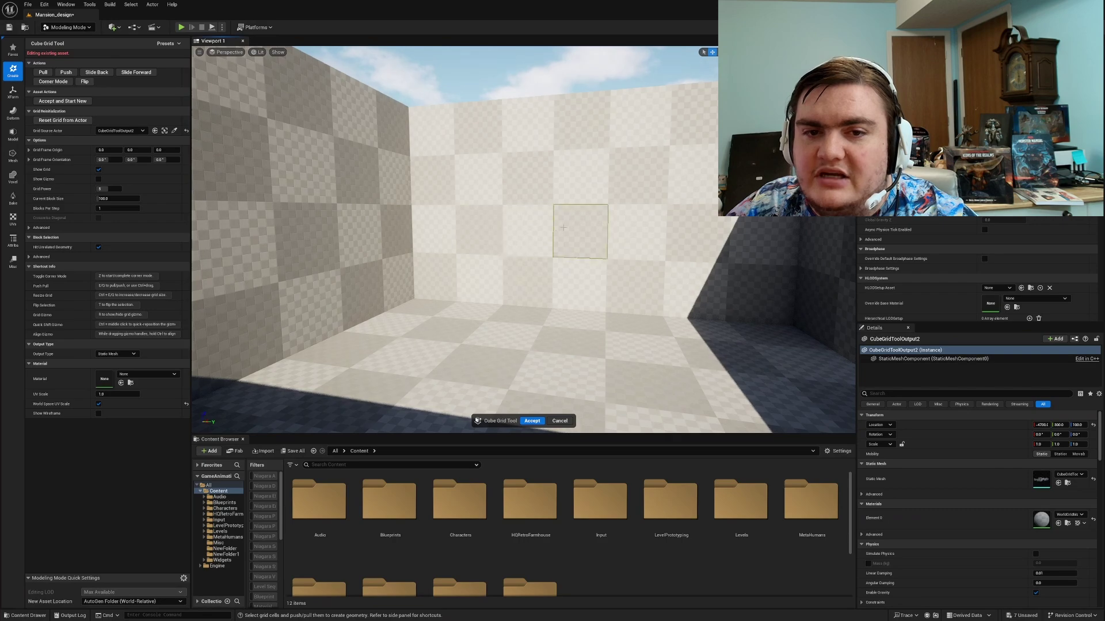
drag(489, 245, 489, 279)
key(q)
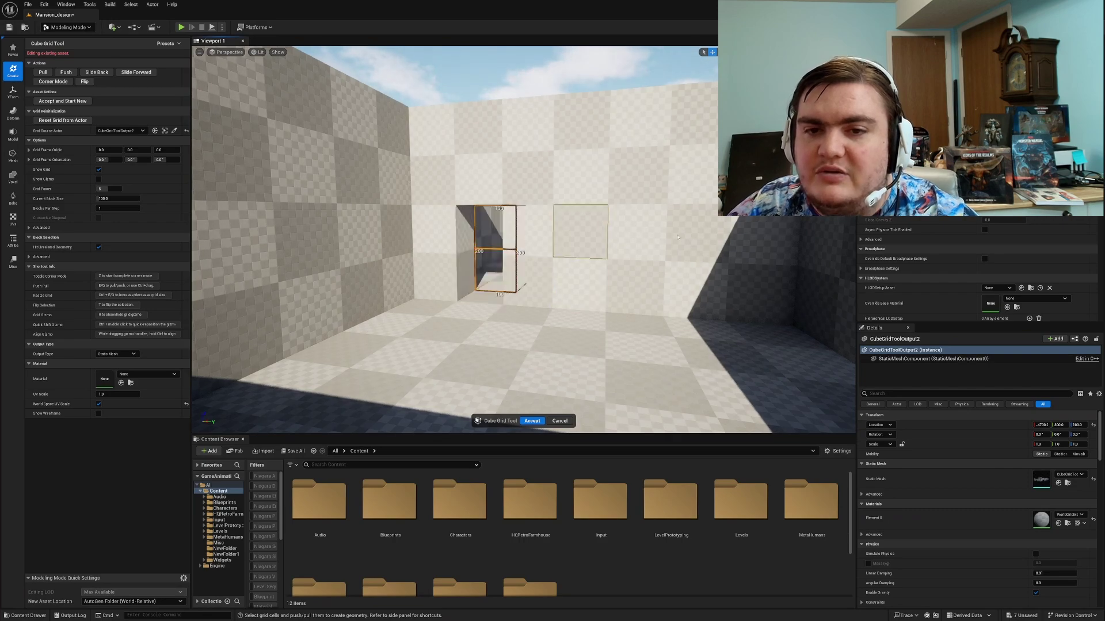
key(q)
right_drag(702, 275, 607, 258)
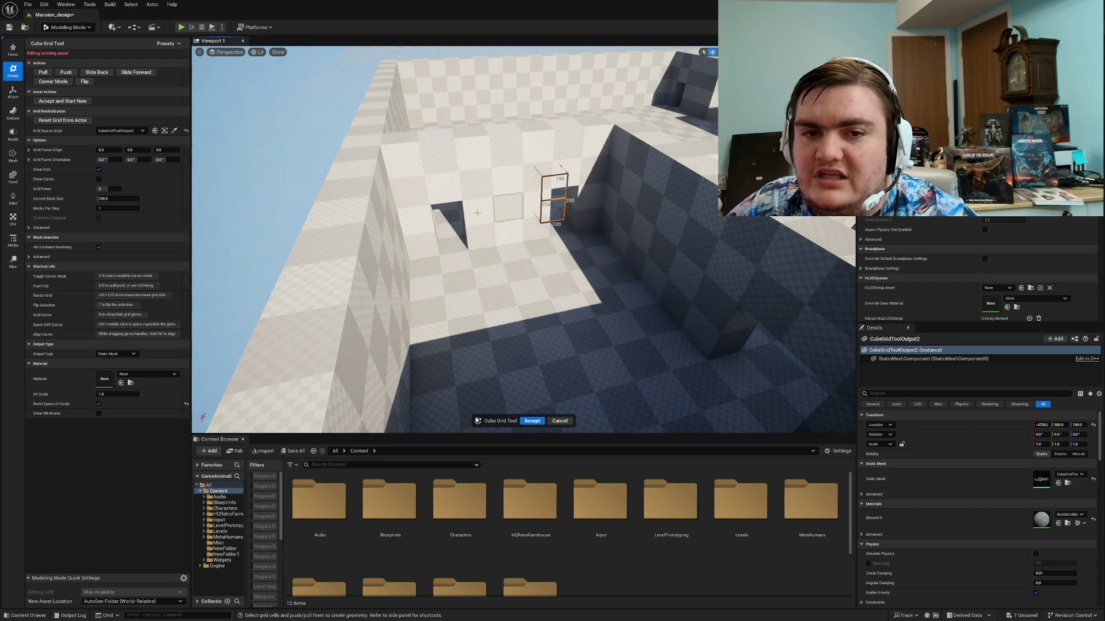
Step: Cut two doorways, each one block wide and two blocks high, through the wall dividing the end room from the middle room
right_drag(644, 334, 805, 342)
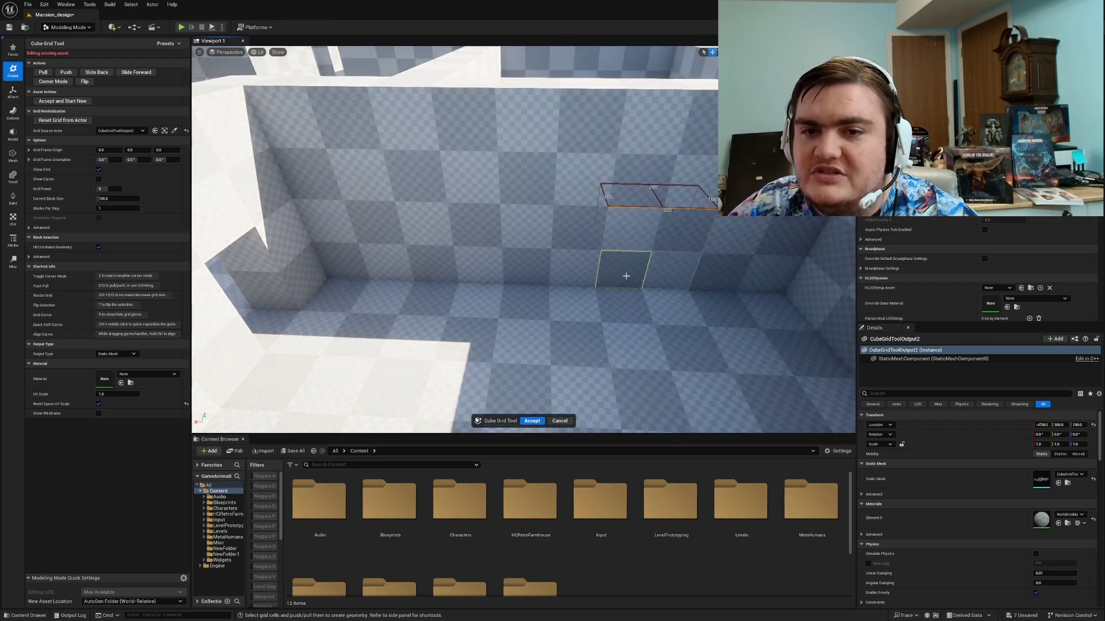
key(q)
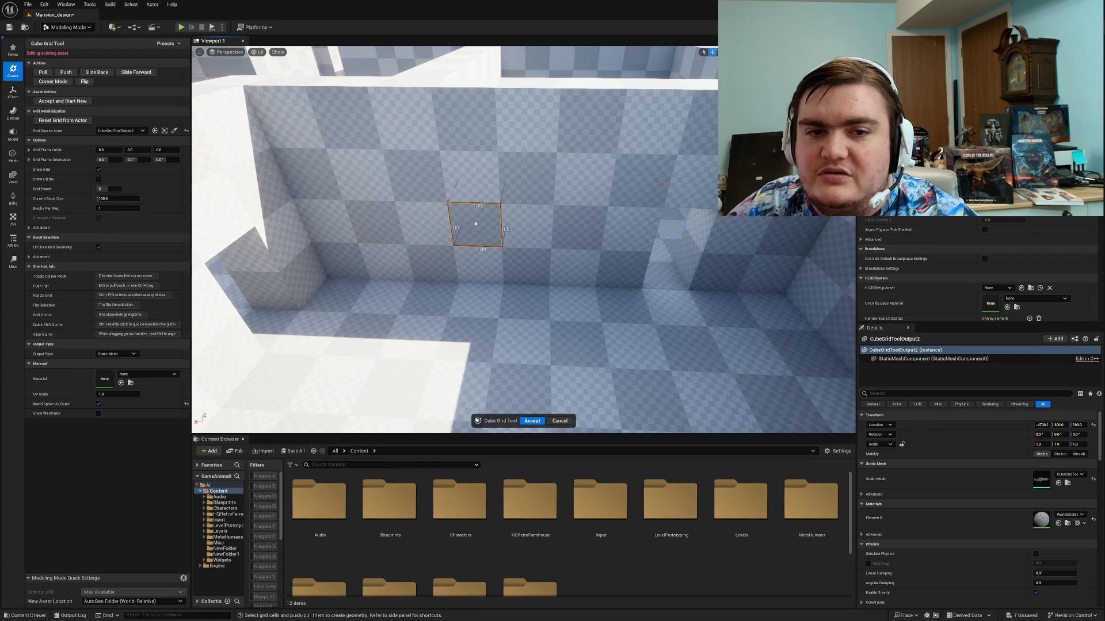
drag(476, 224, 481, 265)
key(q)
Step: Fill both doorways in the end room's front wall back in
right_drag(482, 263, 345, 259)
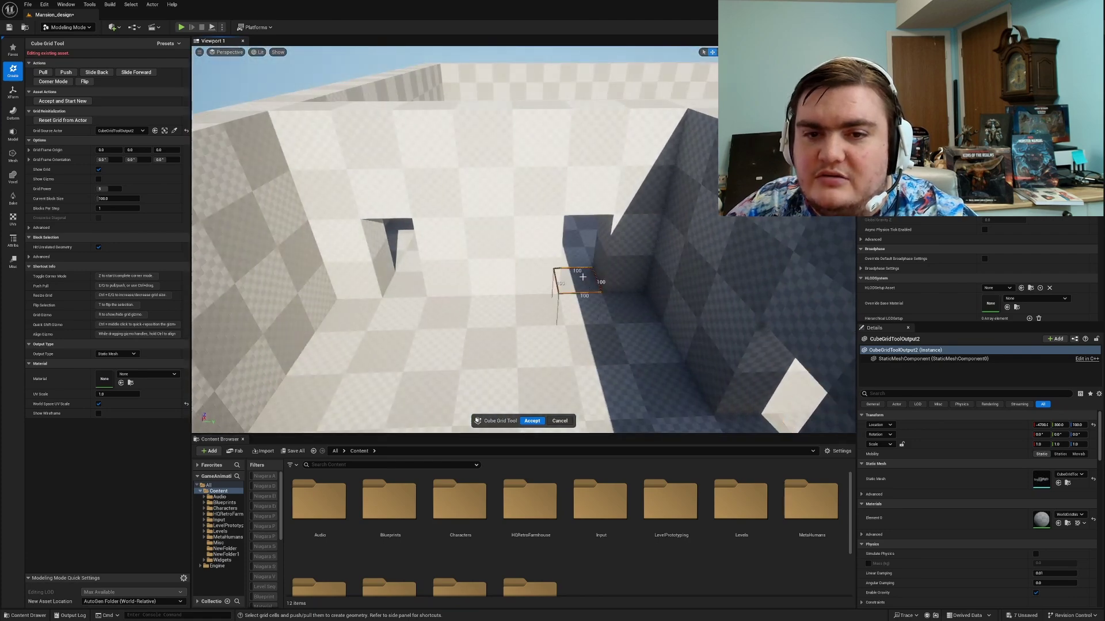
click(408, 284)
key(e)
key(e)
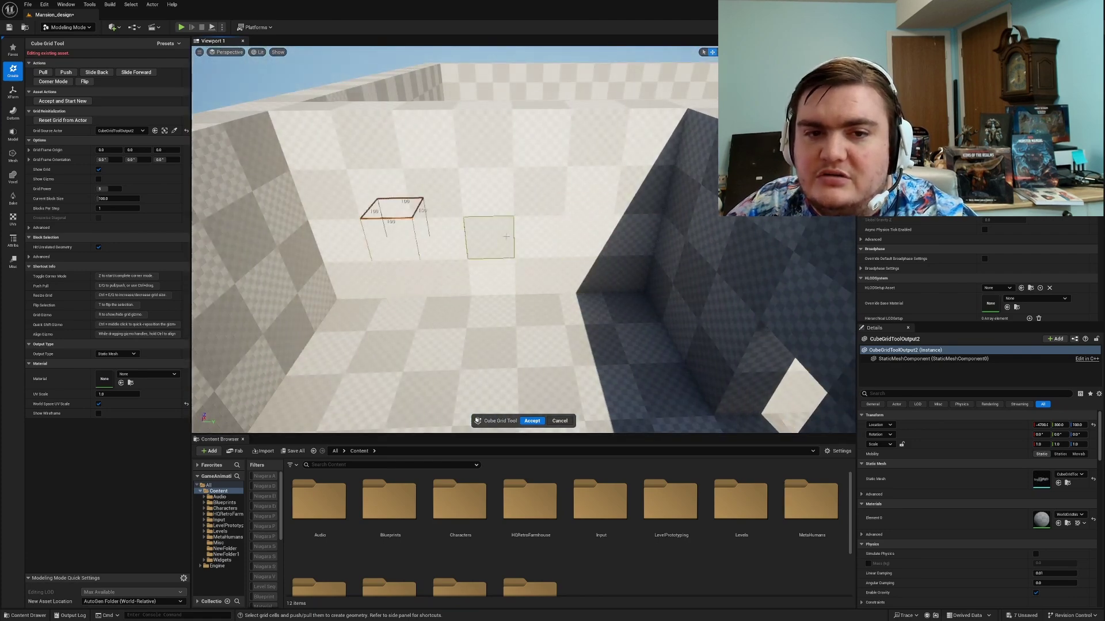
Step: Fill in the dividing wall's doorway nearer the outer wall, keeping only the one beside the middle room's front wall
key(w)
right_drag(535, 266, 571, 265)
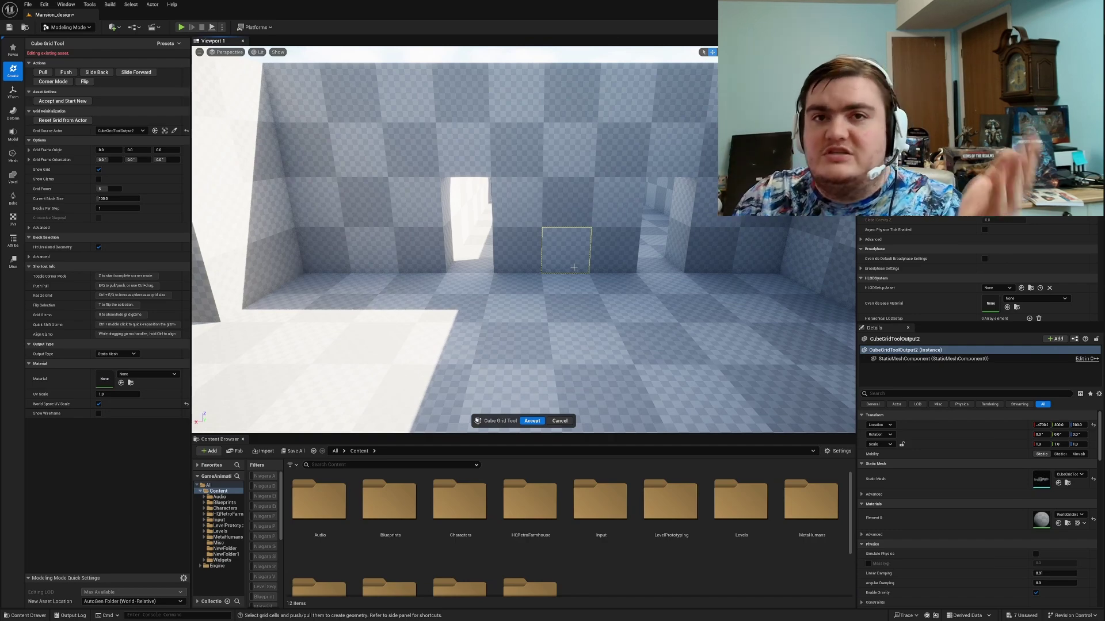
right_drag(561, 242, 575, 216)
key(e)
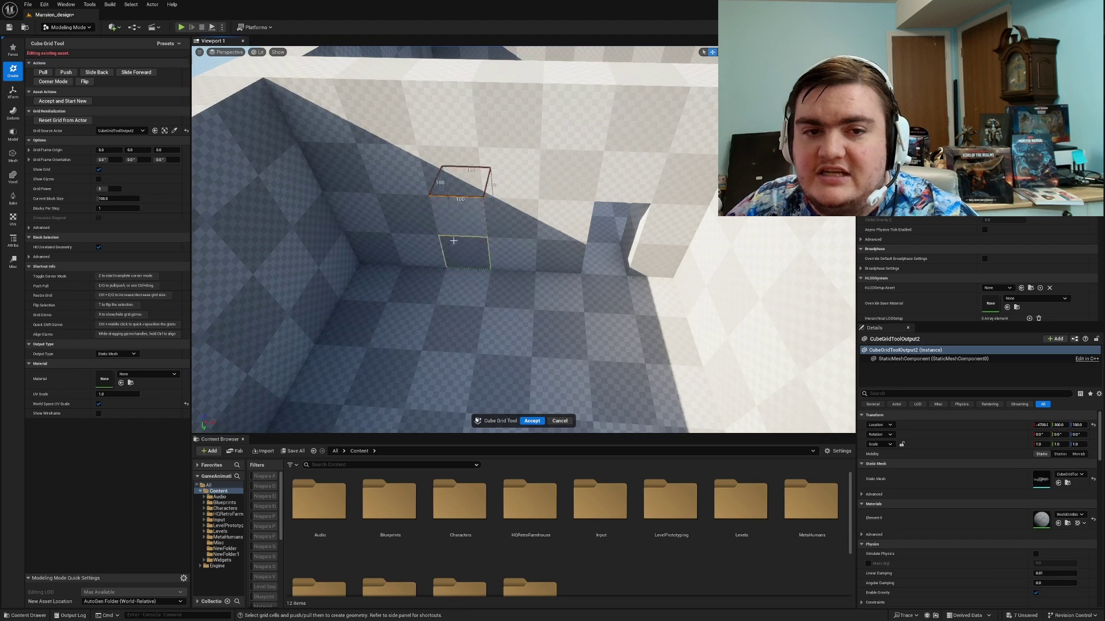
Step: Push the middle room's front wall down to the floor to remove it
right_drag(511, 219, 621, 169)
right_drag(468, 204, 512, 207)
right_drag(452, 252, 448, 238)
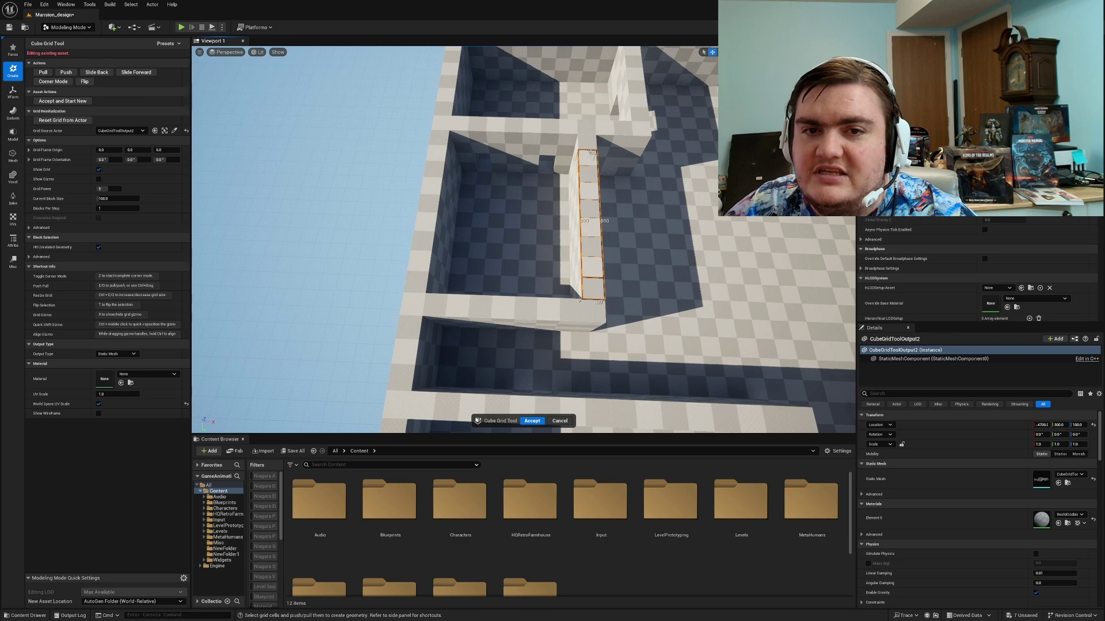
key(q)
key(q)
key(q)
key(q)
Step: Raise a one-block-wide front wall across the middle room, set farther out than its former front wall
key(d)
right_drag(613, 324, 612, 323)
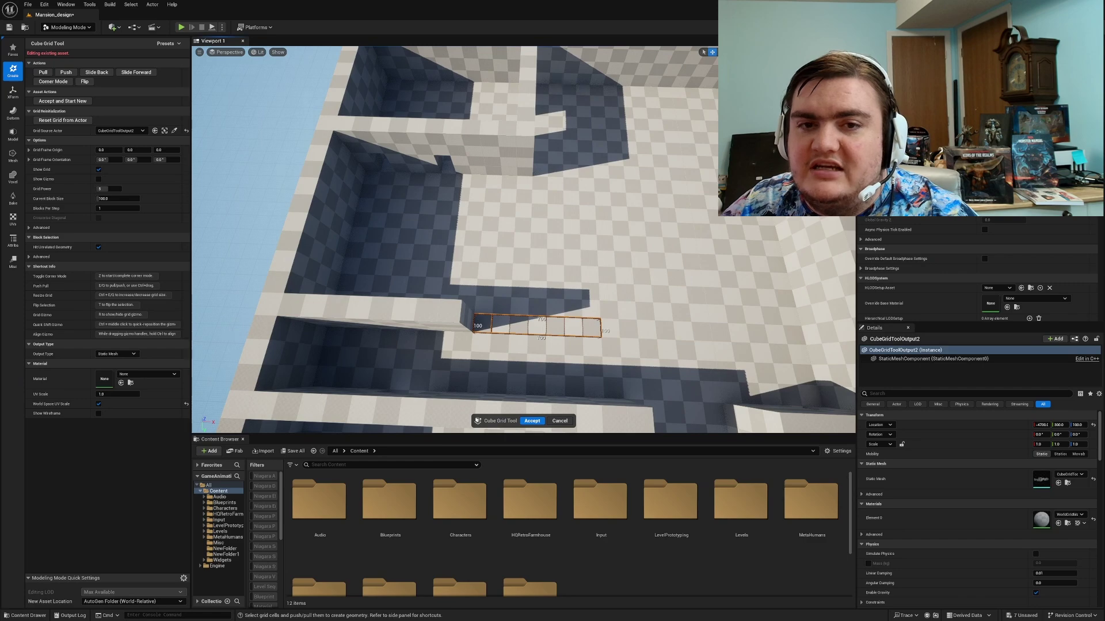
right_drag(612, 323, 439, 296)
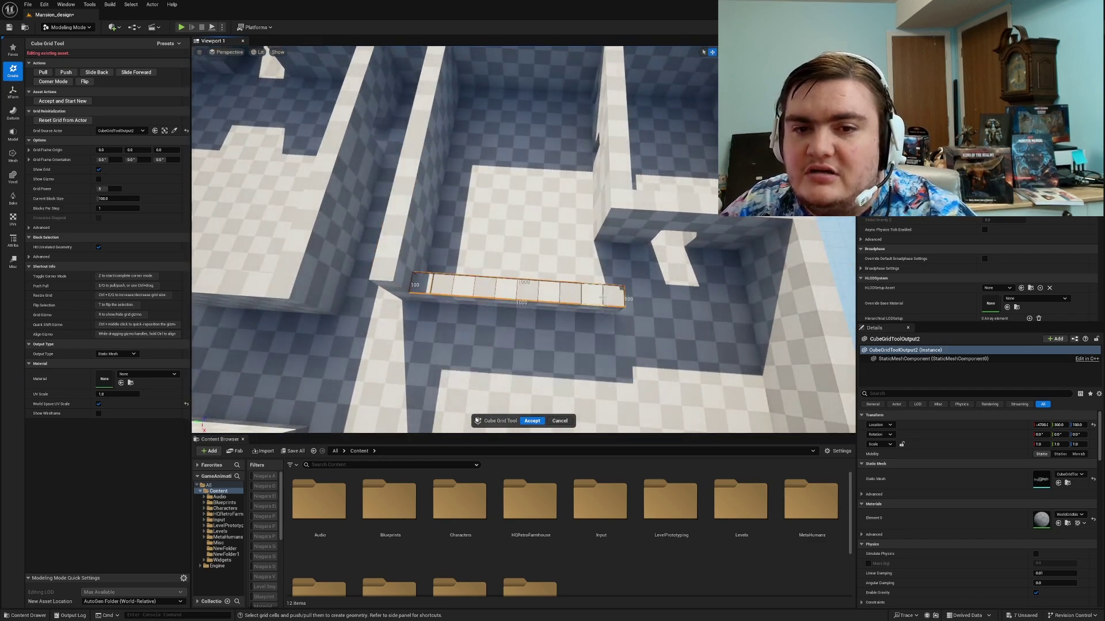
key(e)
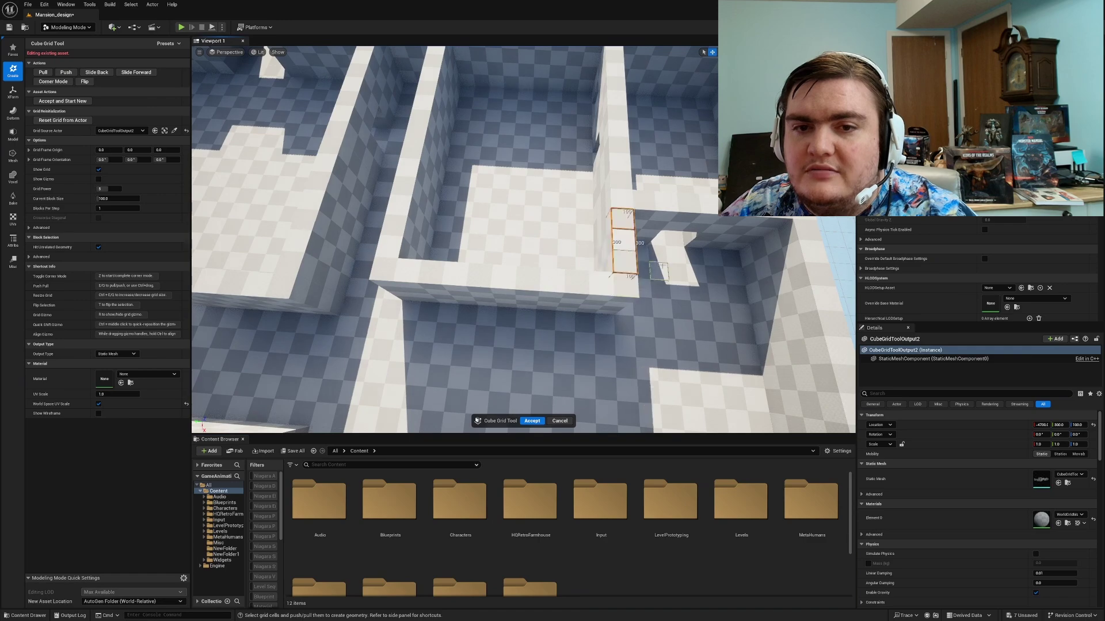
Step: Extend a wall 300 units from the new wall's corner and enclose a small room by walling across to the outer wall
right_drag(663, 266, 540, 303)
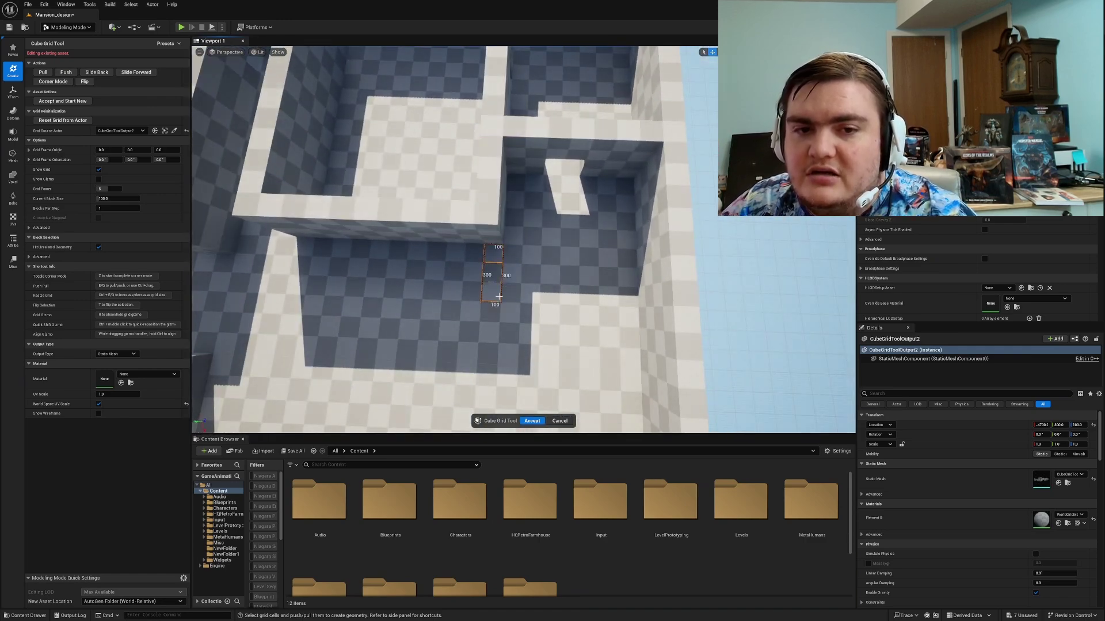
key(e)
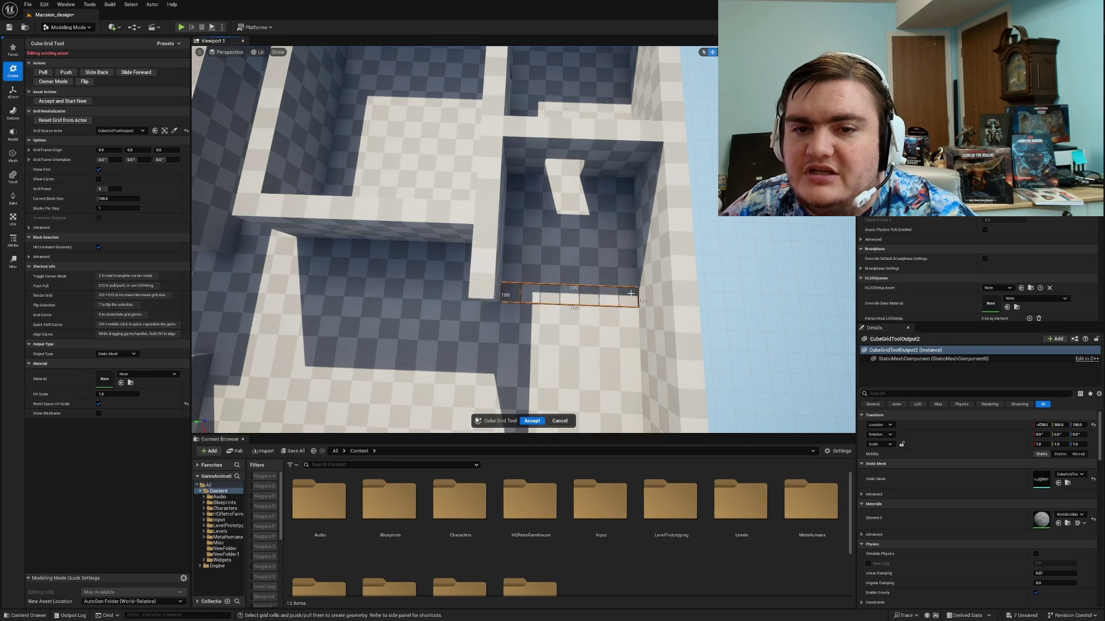
key(e)
key(e)
key(e)
key(e)
Step: Cut one-block-wide doorways through the walls of the small rooms beside the end room
right_drag(631, 294, 788, 259)
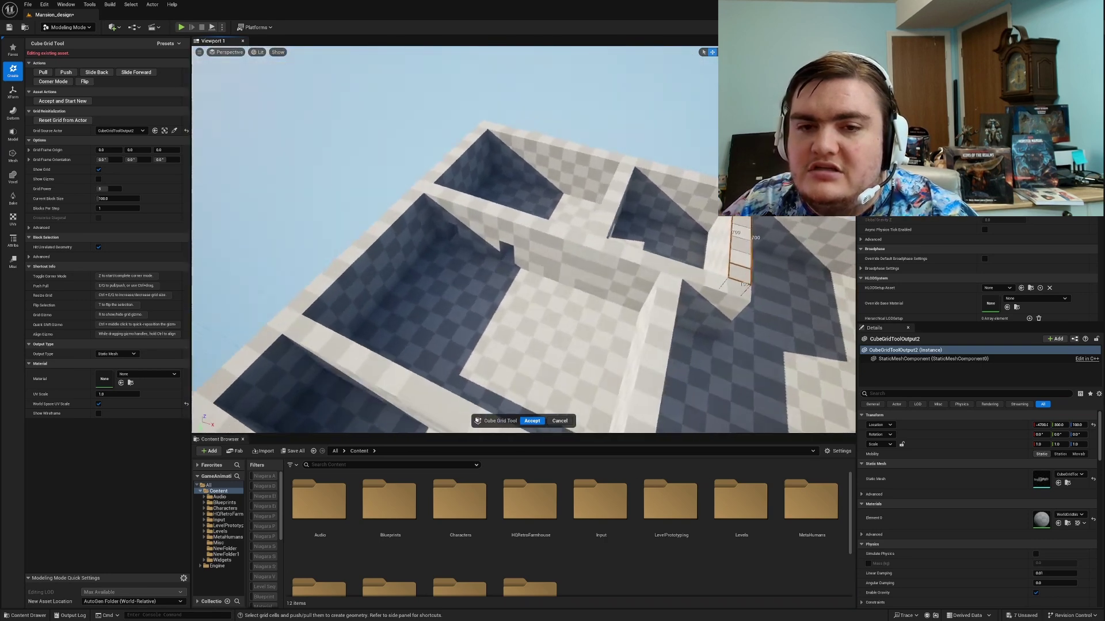
right_drag(570, 304, 495, 189)
right_drag(671, 243, 737, 260)
right_drag(584, 256, 553, 258)
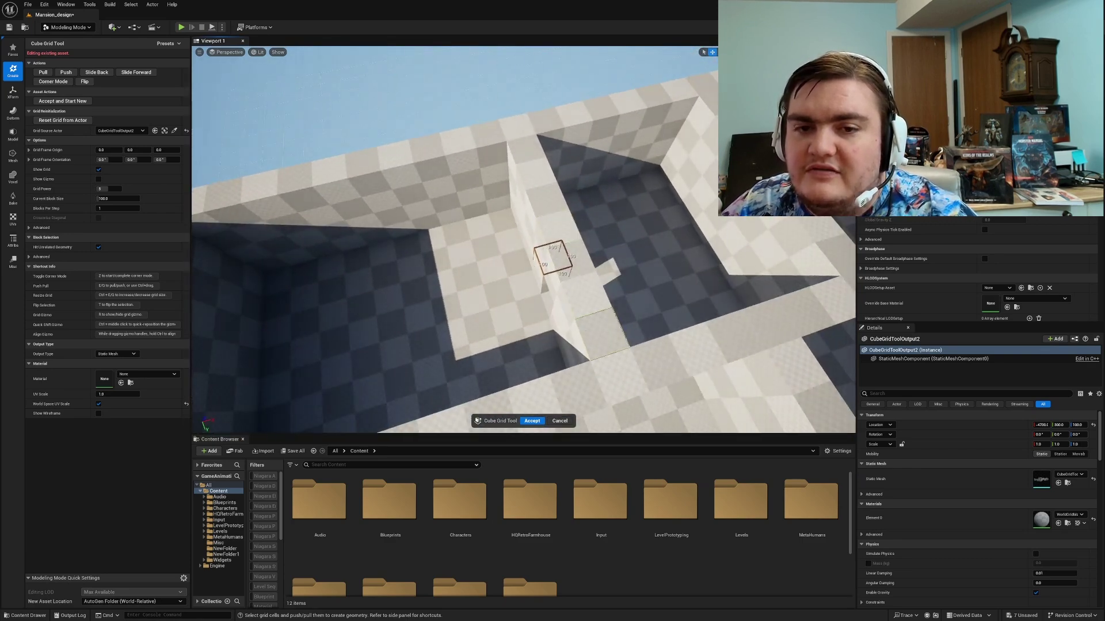
right_drag(559, 200, 579, 169)
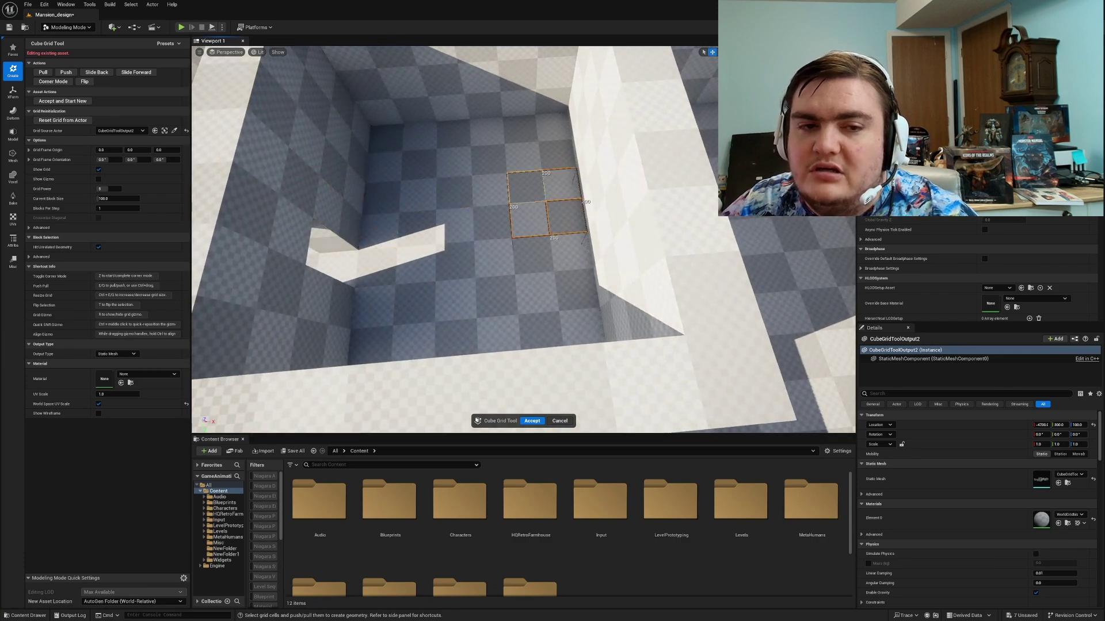
right_drag(579, 169, 521, 133)
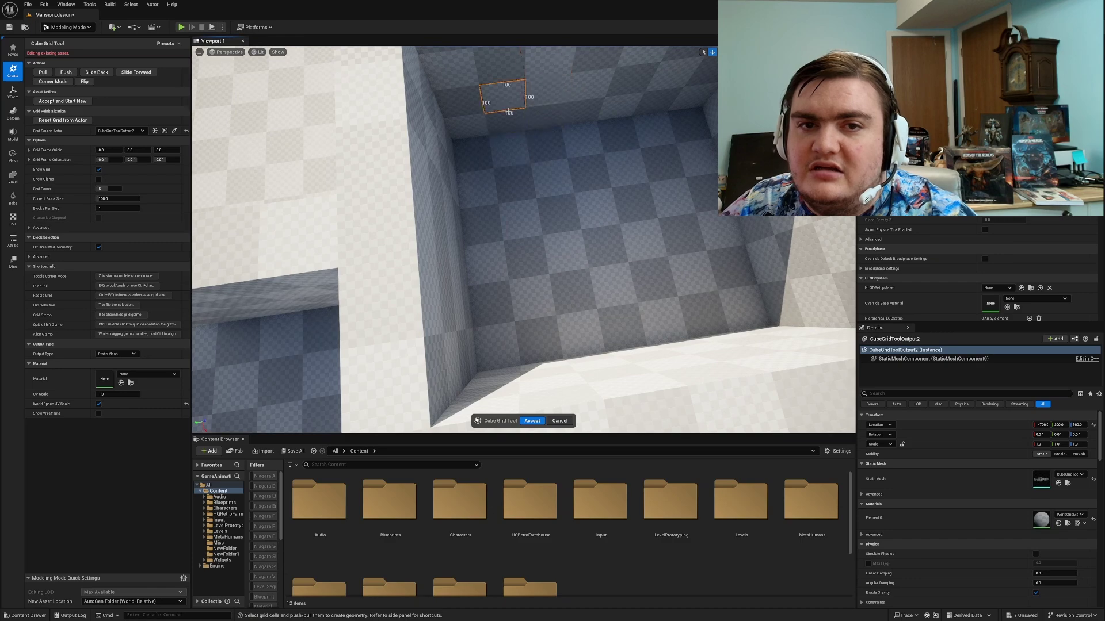
drag(508, 112, 511, 123)
key(q)
right_drag(560, 142, 564, 143)
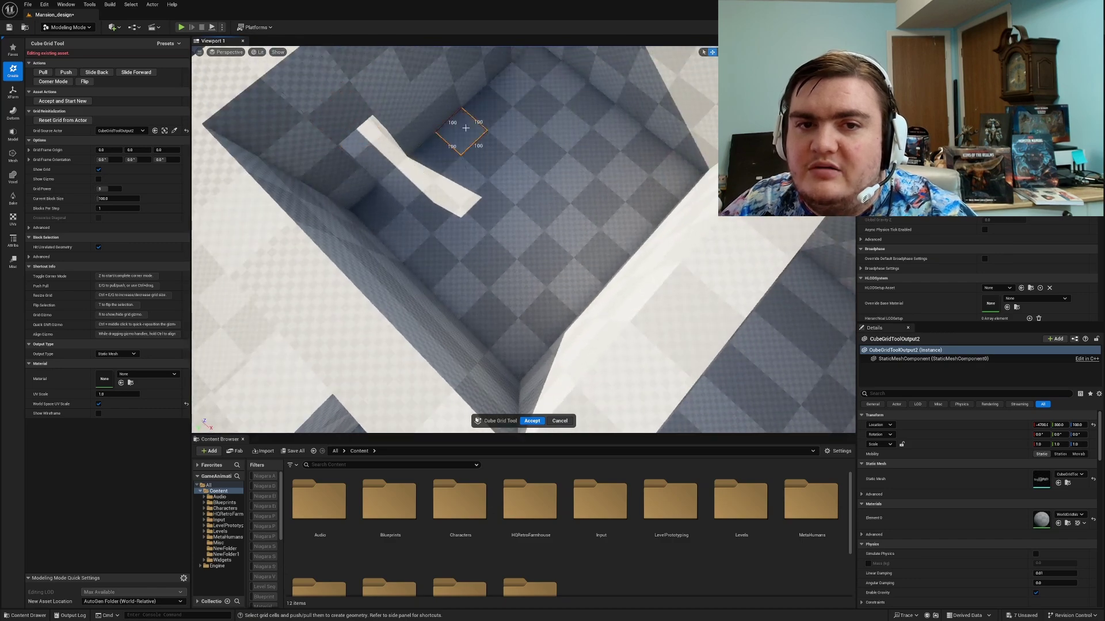
right_drag(599, 248, 633, 179)
mouse_move(552, 201)
right_down()
mouse_move(598, 204)
mouse_move(541, 208)
right_up()
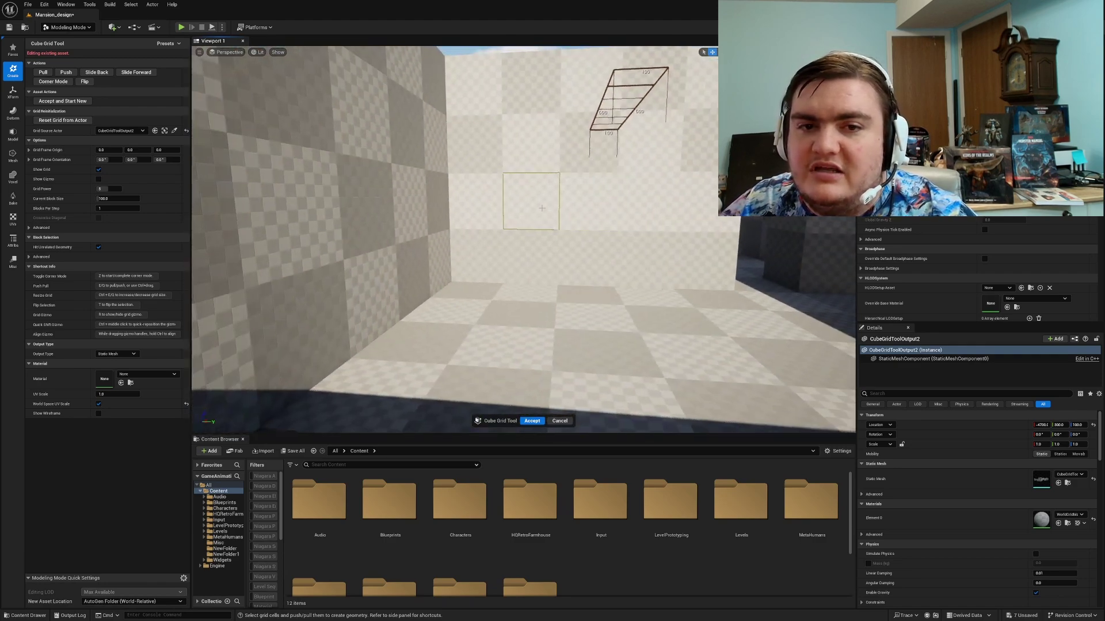
Step: Push the whole block of two small rooms, including all their interior walls, down to the floor
right_drag(541, 255, 567, 319)
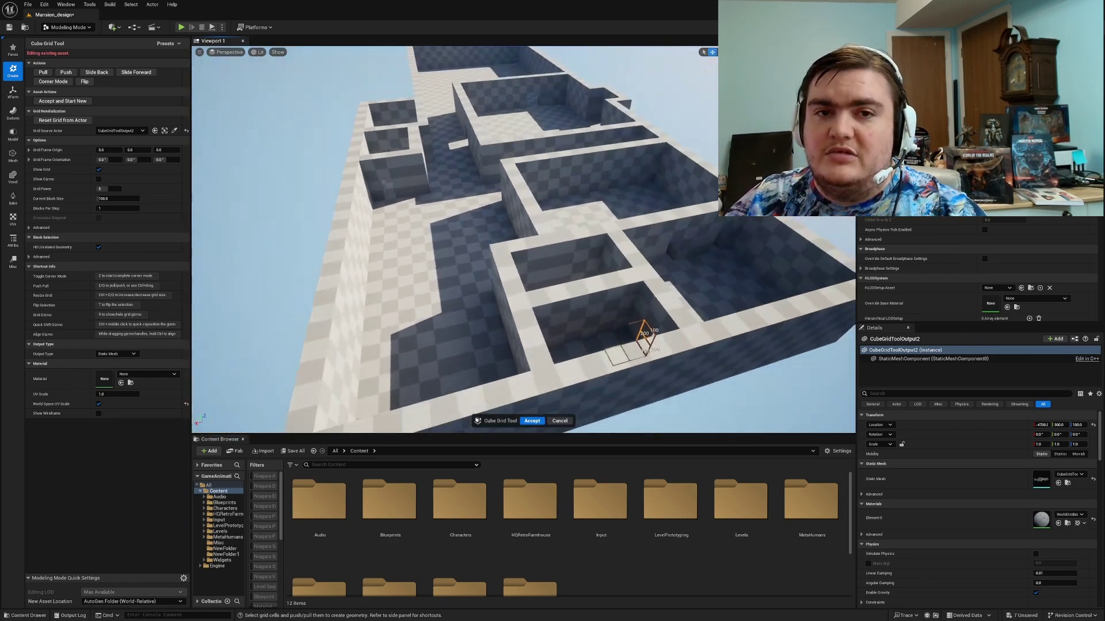
right_drag(567, 319, 512, 331)
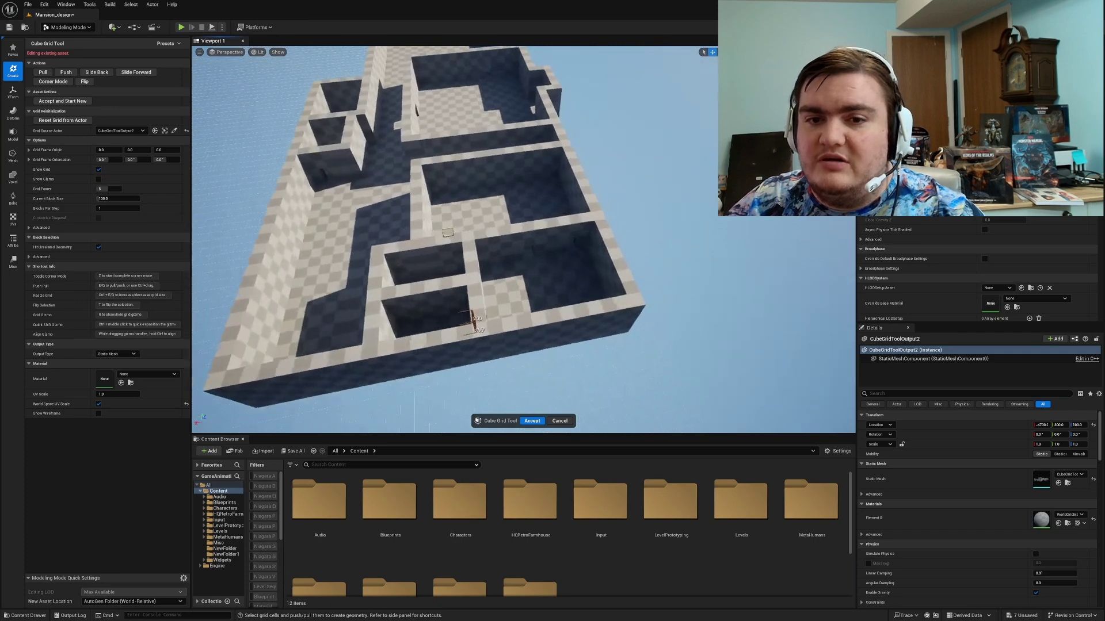
right_drag(448, 232, 333, 253)
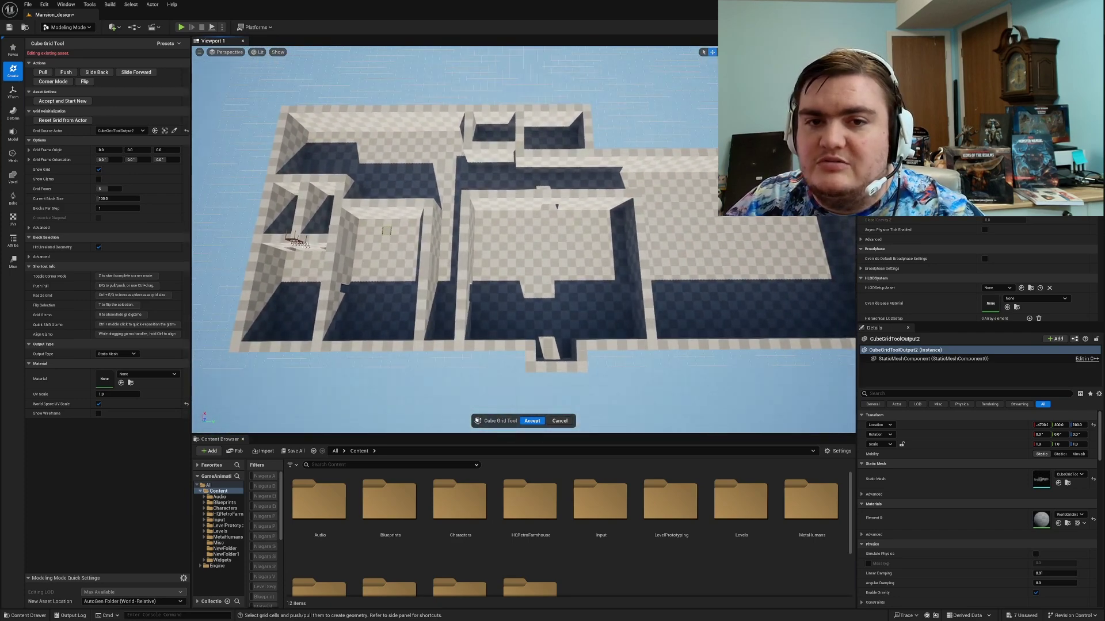
right_drag(387, 231, 532, 260)
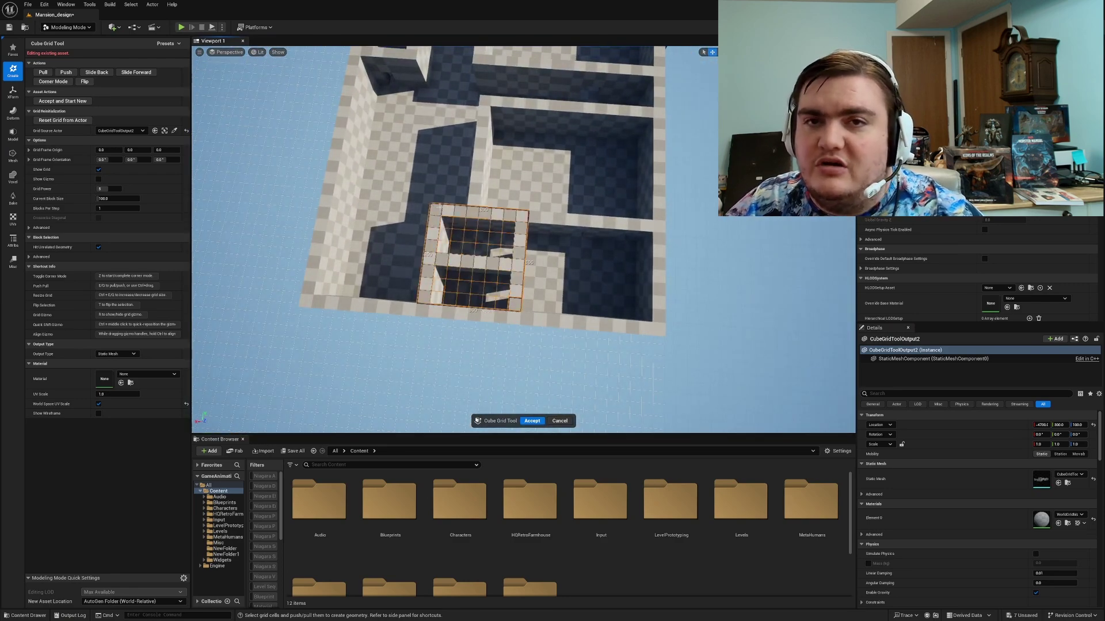
right_drag(467, 209, 487, 217)
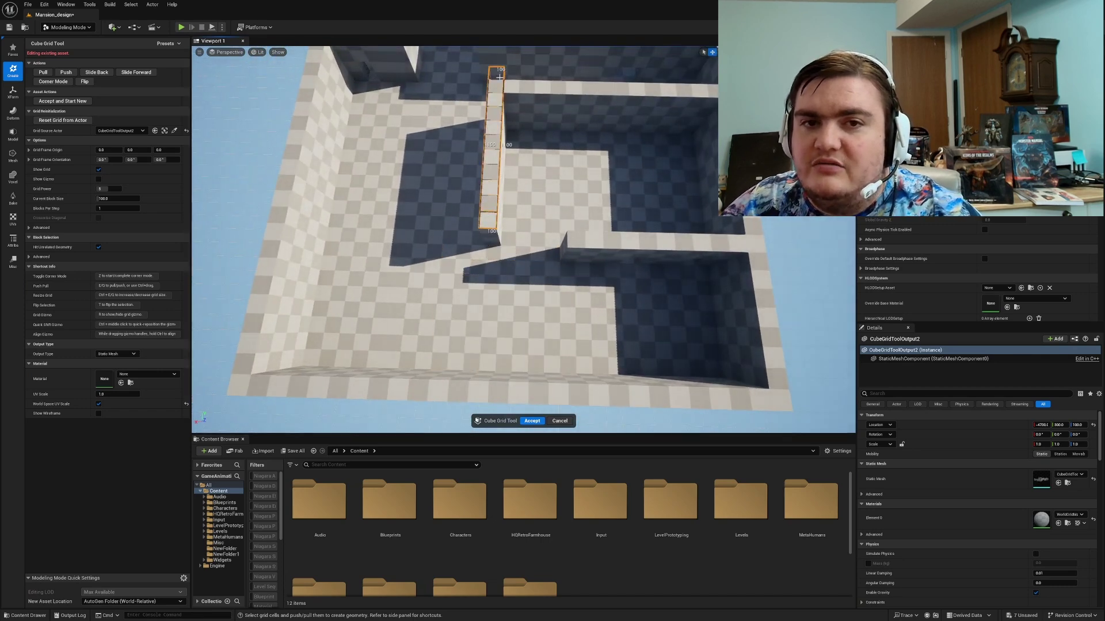
Step: Push the middle room's front wall and the adjoining end of its side wall down to the floor
drag(498, 237, 618, 233)
key(q)
key(q)
key(q)
key(q)
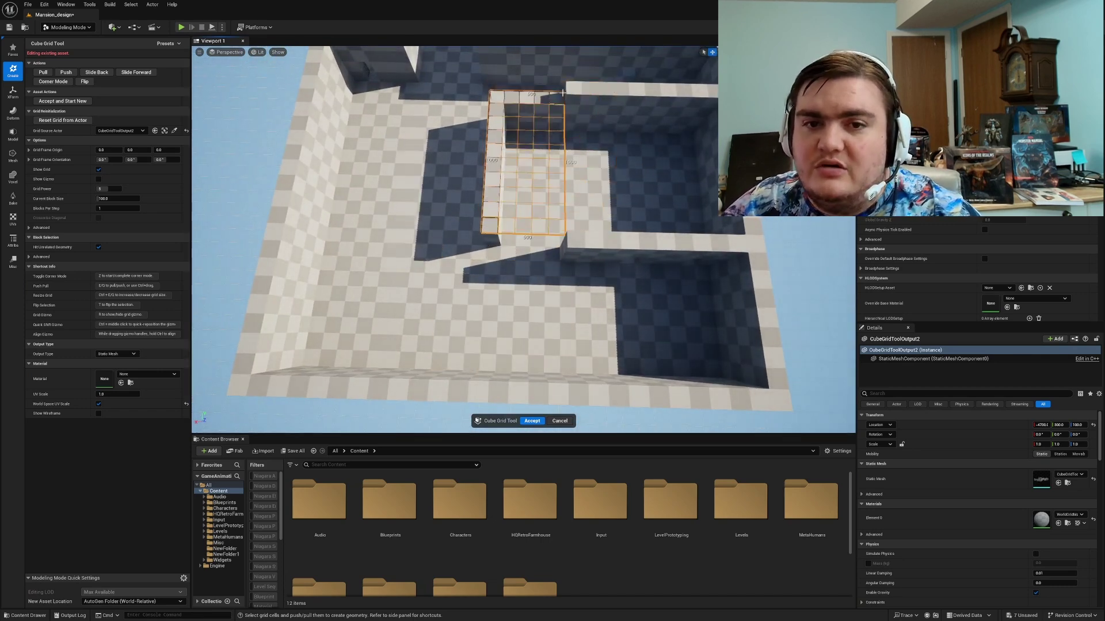
right_drag(594, 163, 496, 195)
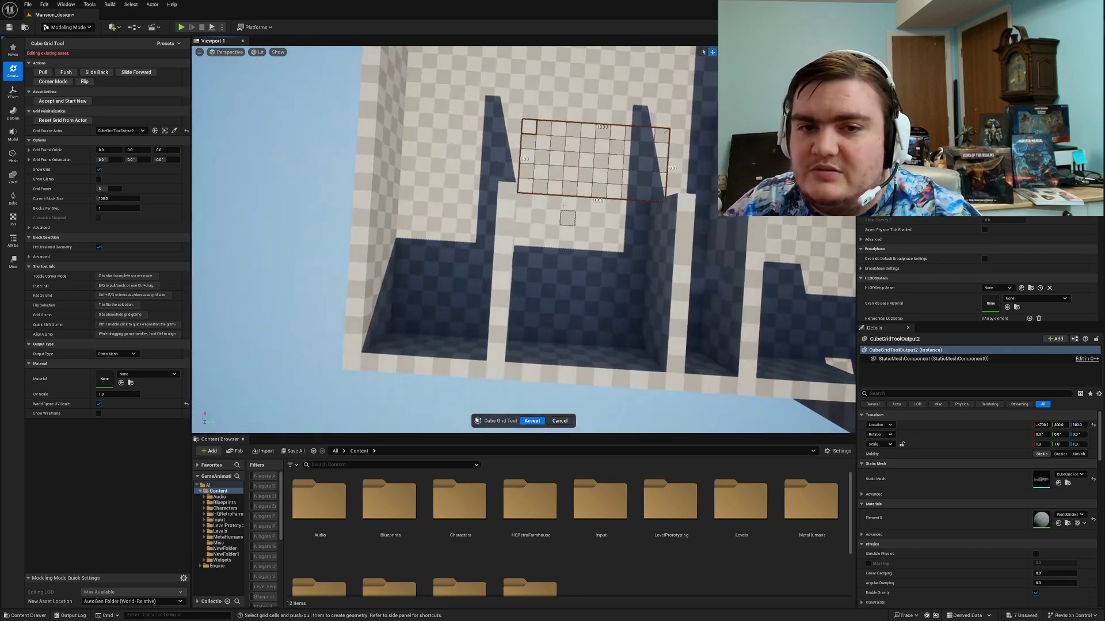
Step: Raise a front wall farther back across the middle room and remove the side walls' protruding ends in an 1100 by 200 strip
drag(521, 230, 664, 220)
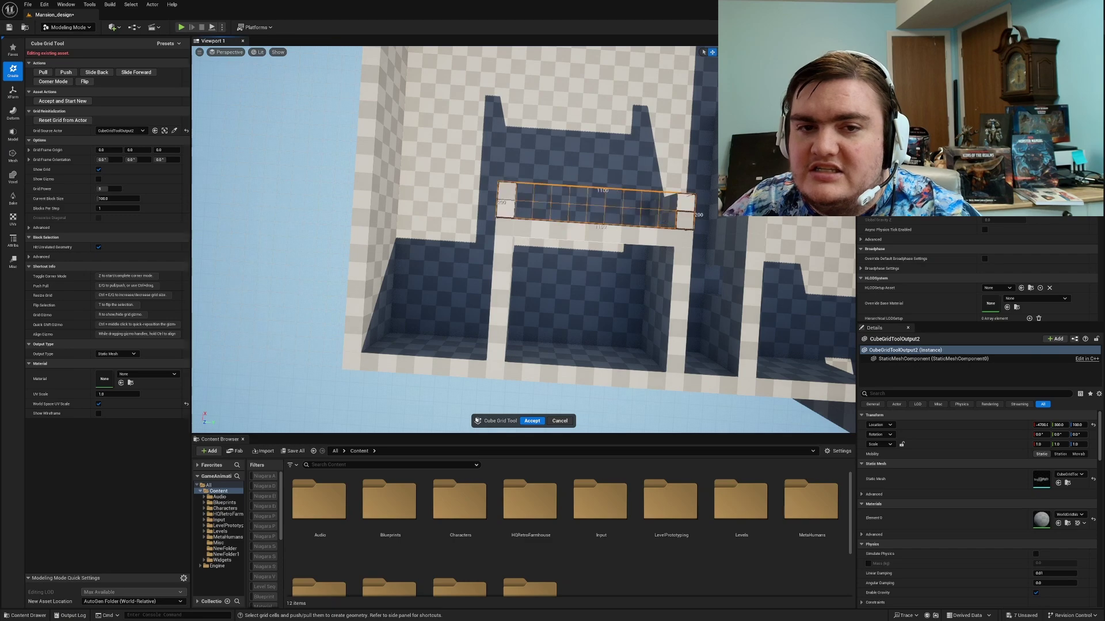
key(q)
key(q)
key(q)
key(q)
Step: Extend the middle room's front wall in line across the end room to the outer wall, three blocks high
right_drag(538, 182, 685, 172)
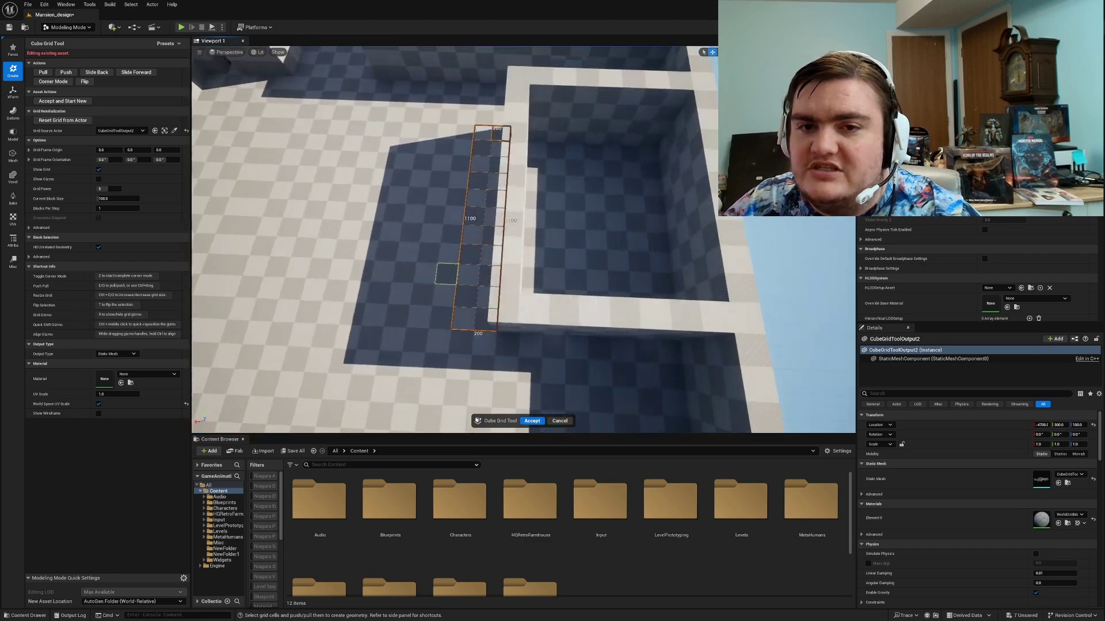
right_drag(525, 225, 397, 230)
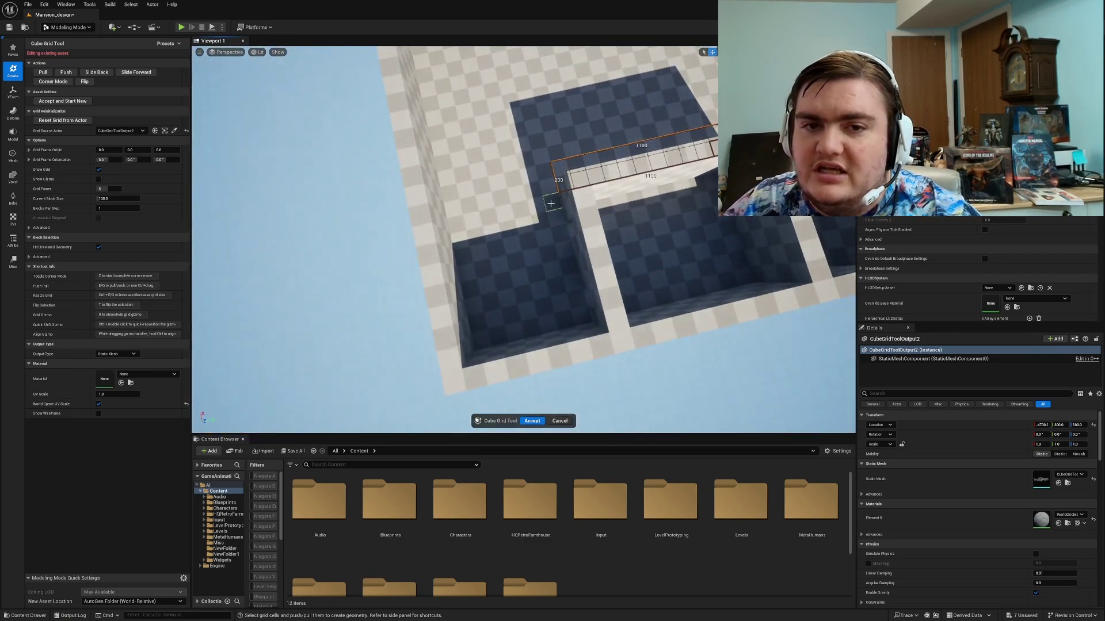
drag(551, 203, 450, 229)
key(e)
key(e)
key(e)
key(e)
Step: Raise the first one-block-wide walls of a square room in the open area opposite the middle and end rooms
right_drag(478, 311, 647, 222)
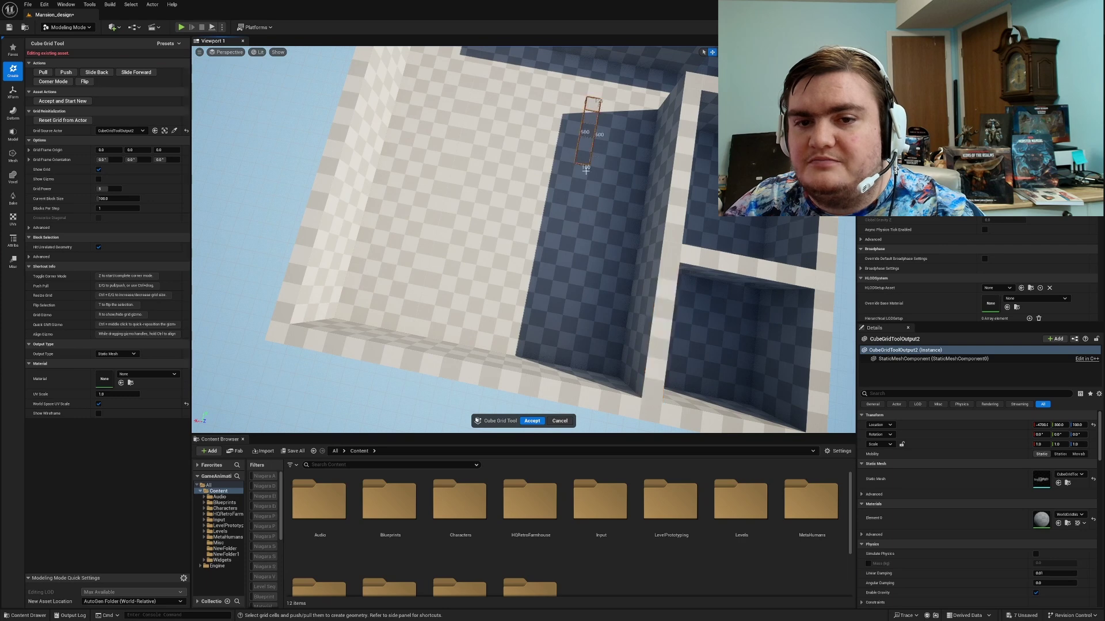
key(e)
key(e)
key(e)
key(e)
drag(586, 171, 468, 197)
key(e)
key(e)
key(e)
key(e)
Step: Raise the remaining one-block-wide walls to close off the square room
key(e)
key(e)
key(e)
key(e)
drag(583, 111, 472, 182)
key(e)
key(e)
Step: Raise three-block-high walls enclosing a small room against the end outer wall, leaving a passage beside the square room
key(e)
key(e)
key(e)
key(e)
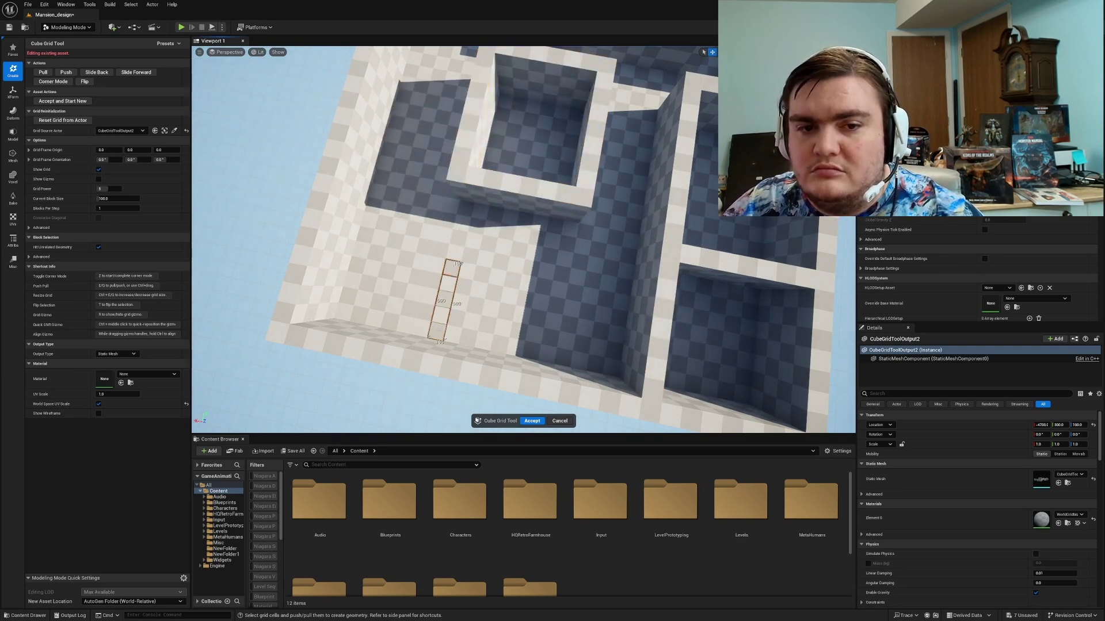
key(e)
key(e)
key(e)
key(e)
key(e)
key(e)
drag(555, 304, 546, 349)
key(e)
key(e)
key(e)
Step: Cut doorways one block wide and two blocks high through the walls of the newly built rooms
right_drag(575, 299, 293, 247)
right_drag(442, 244, 638, 287)
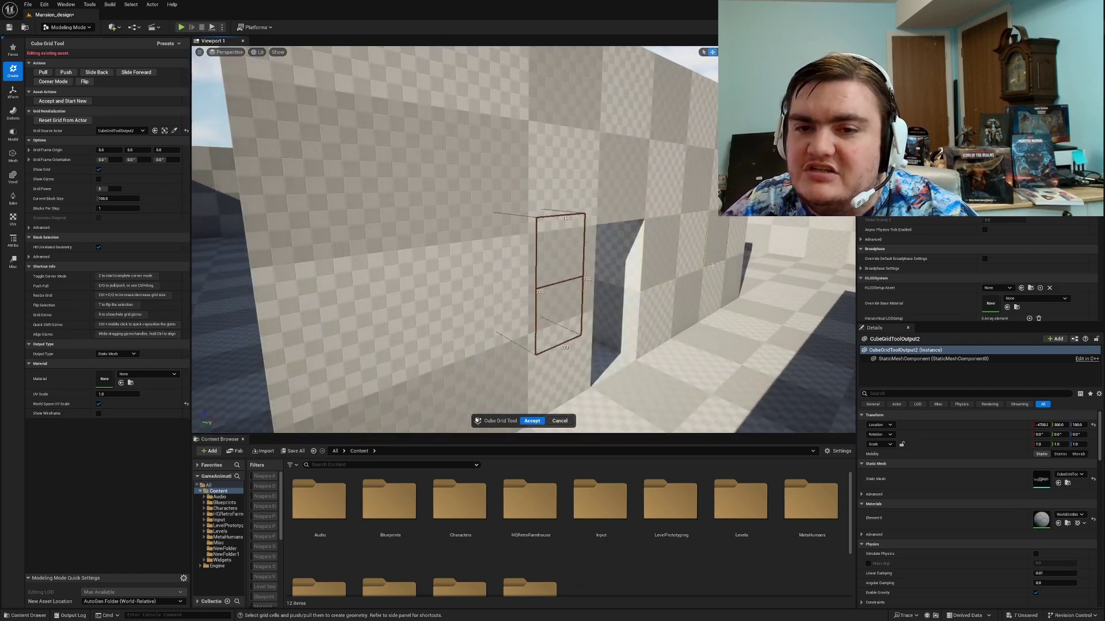
right_drag(712, 264, 823, 299)
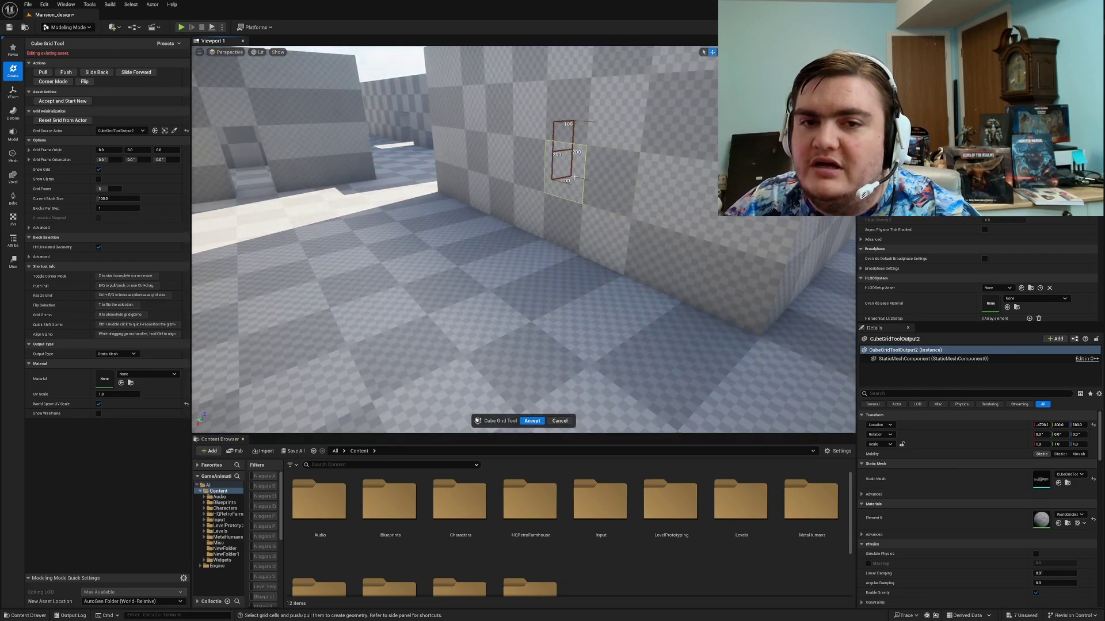
right_drag(569, 216, 748, 193)
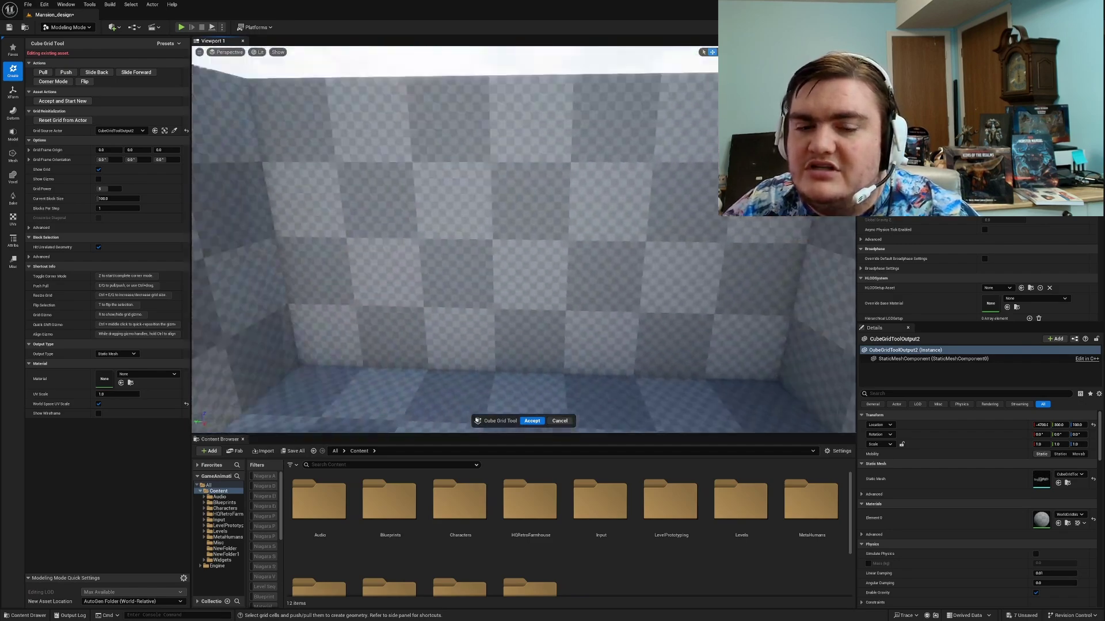
right_drag(523, 230, 438, 299)
right_drag(523, 230, 639, 178)
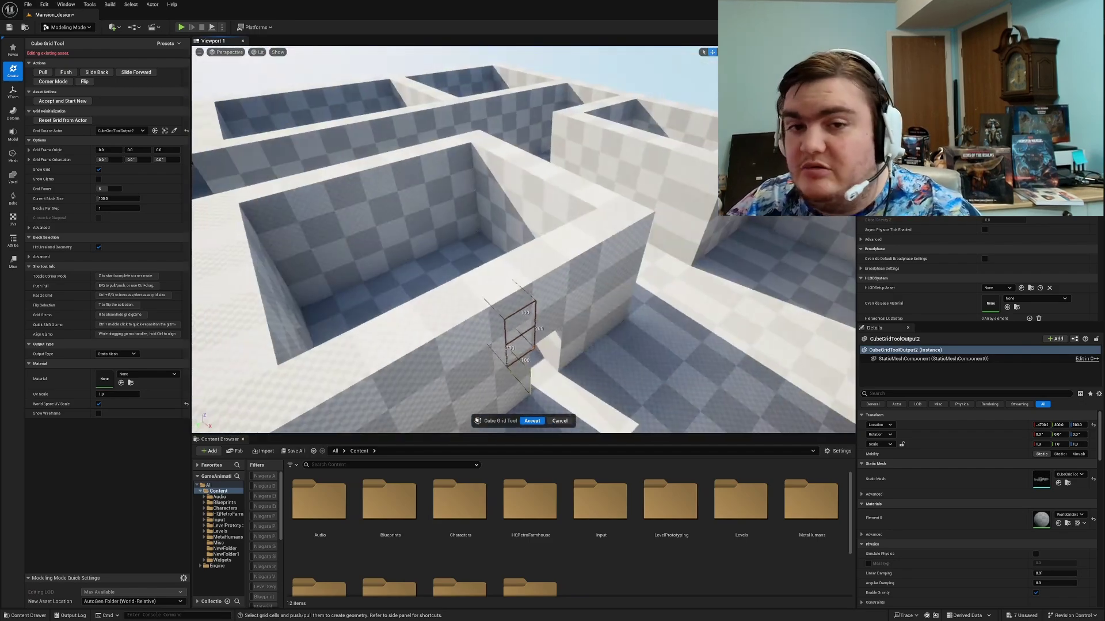
right_drag(523, 230, 553, 259)
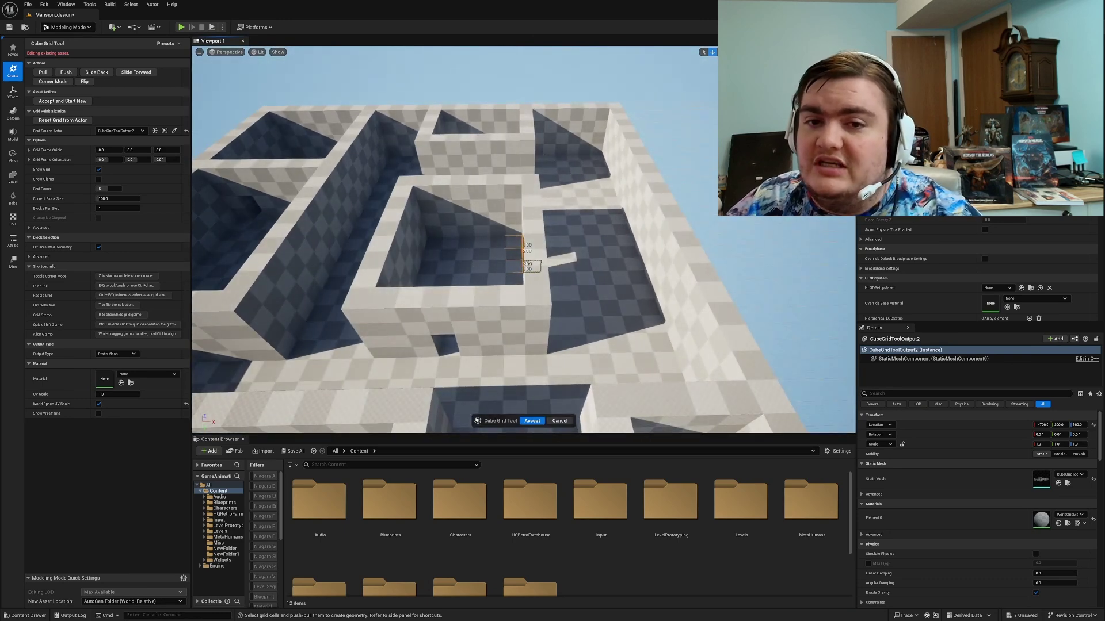
right_drag(532, 266, 552, 276)
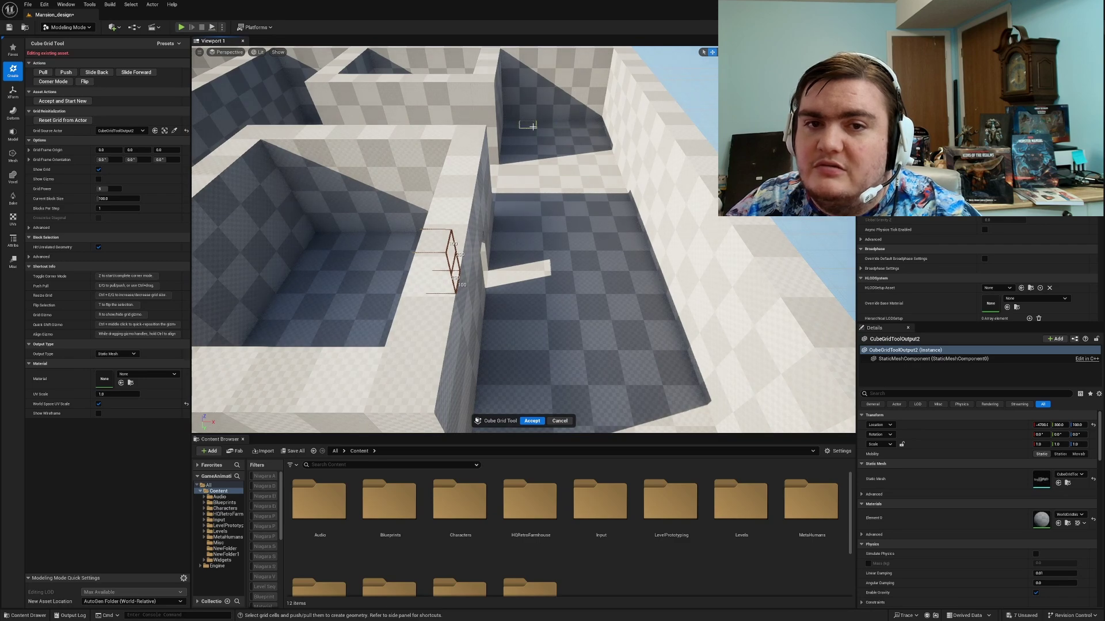
Step: Raise a one-block-wide wall section three blocks high across the passage between the square room and the small room
right_drag(526, 160, 403, 185)
drag(588, 257, 376, 261)
key(e)
key(e)
key(e)
Step: Push the wall section across the passage back down three blocks to the floor
right_drag(376, 260, 397, 300)
key(q)
key(q)
key(q)
right_drag(580, 230, 627, 299)
drag(627, 299, 690, 315)
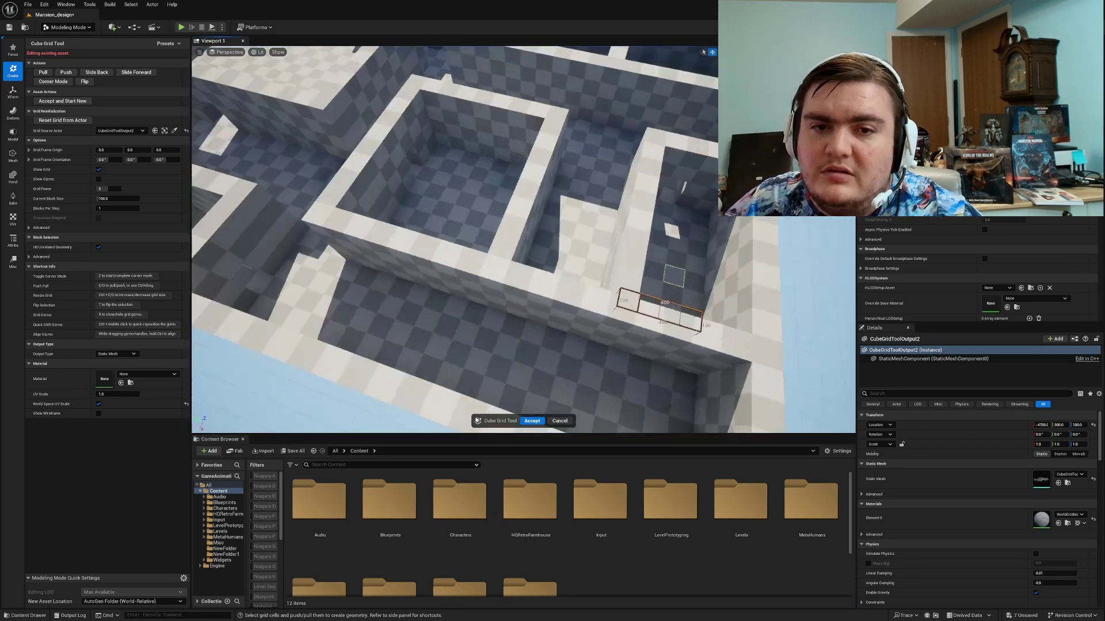
Step: Cut further two-block-high doorways through the walls facing the corridors
right_drag(604, 282, 576, 94)
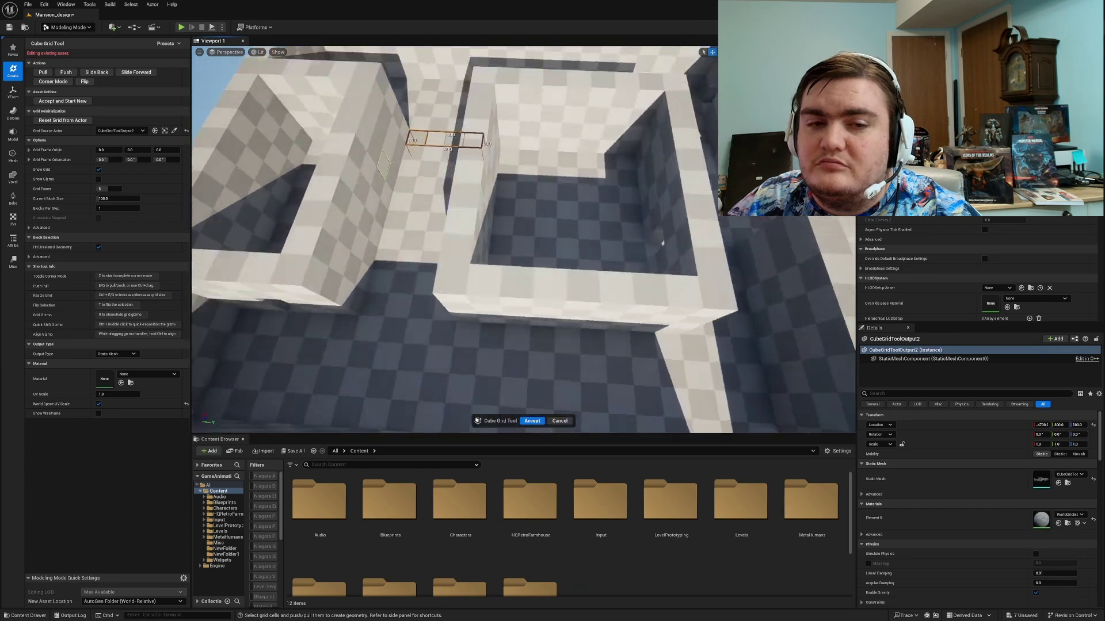
right_drag(384, 165, 371, 193)
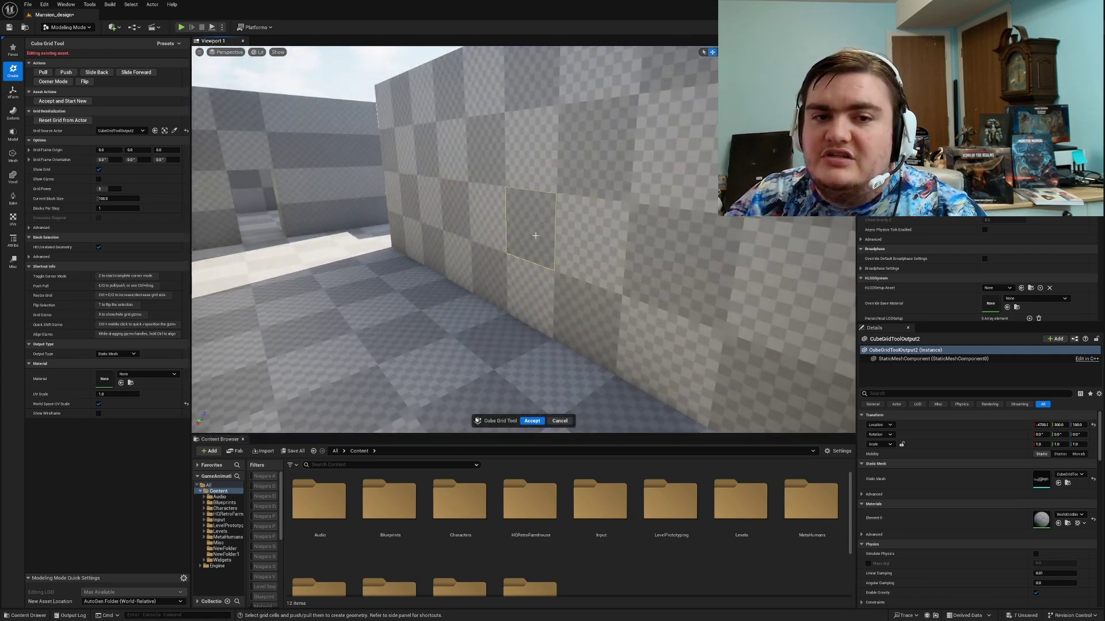
right_drag(581, 228, 562, 227)
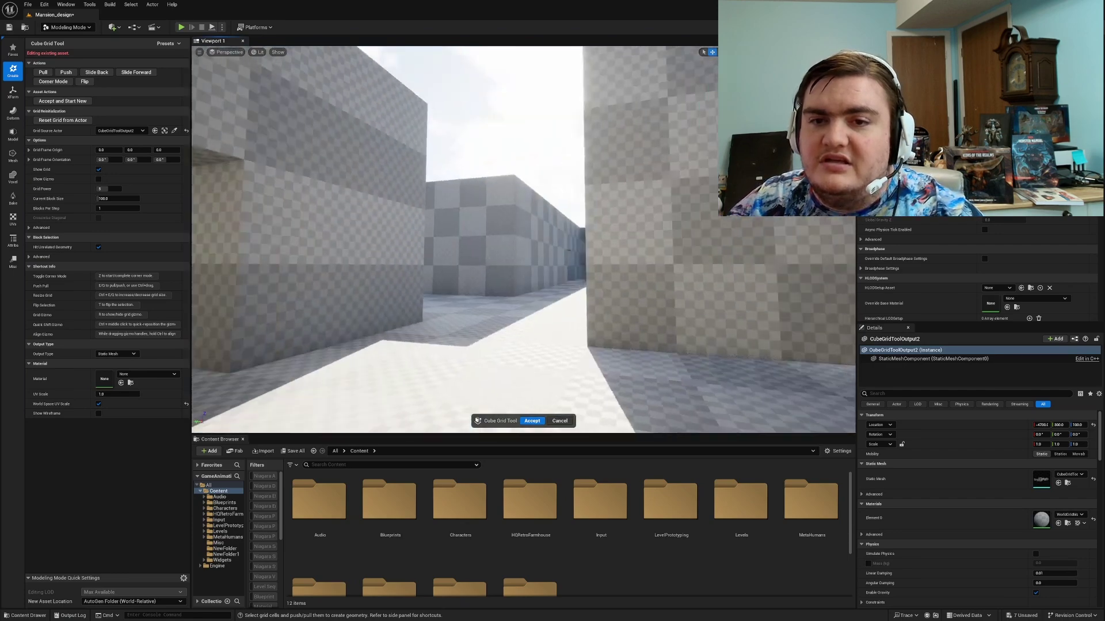
right_drag(504, 217, 679, 221)
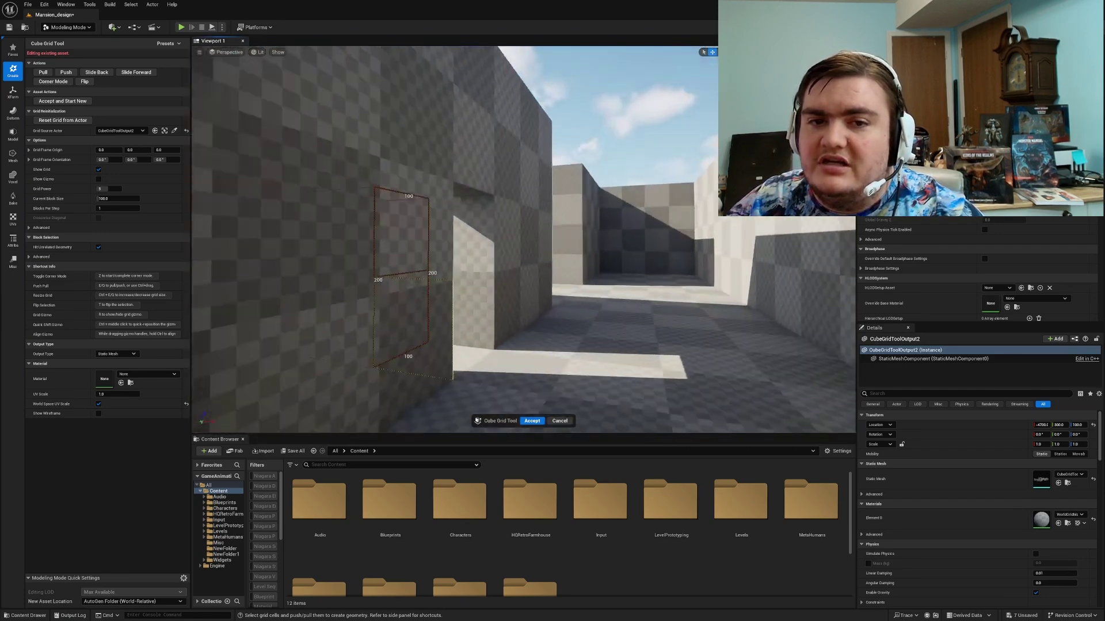
right_drag(523, 240, 713, 293)
mouse_move(524, 231)
right_down()
mouse_move(523, 219)
mouse_move(535, 222)
right_up()
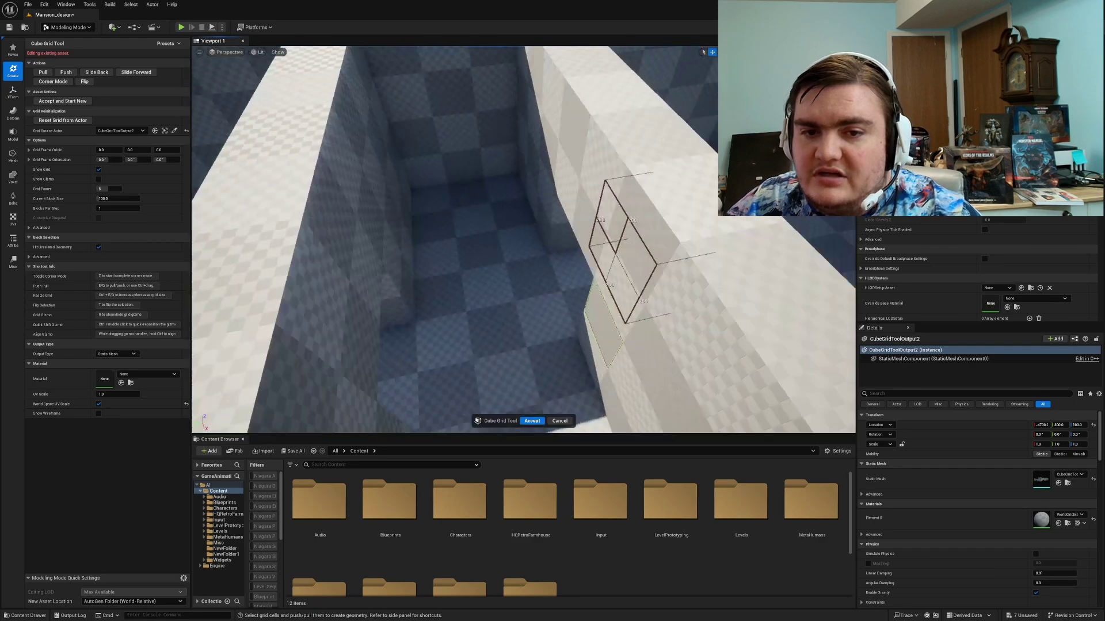
Step: Cut a doorway two blocks wide and two blocks high through the wall of the enclosed room beside the corridor
right_drag(556, 307, 553, 345)
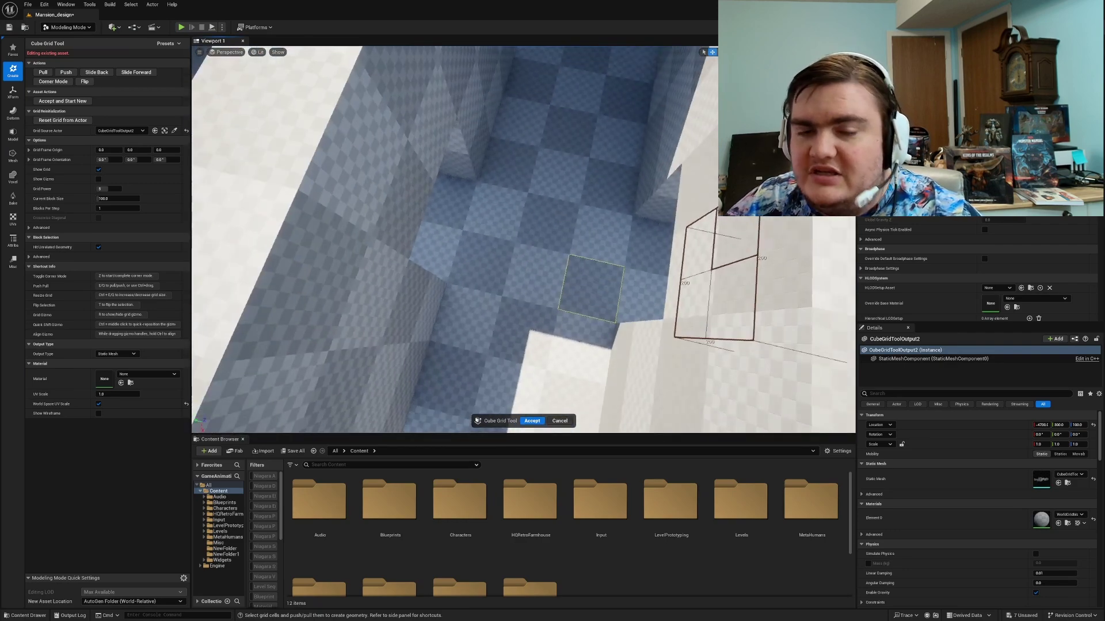
right_drag(591, 289, 616, 236)
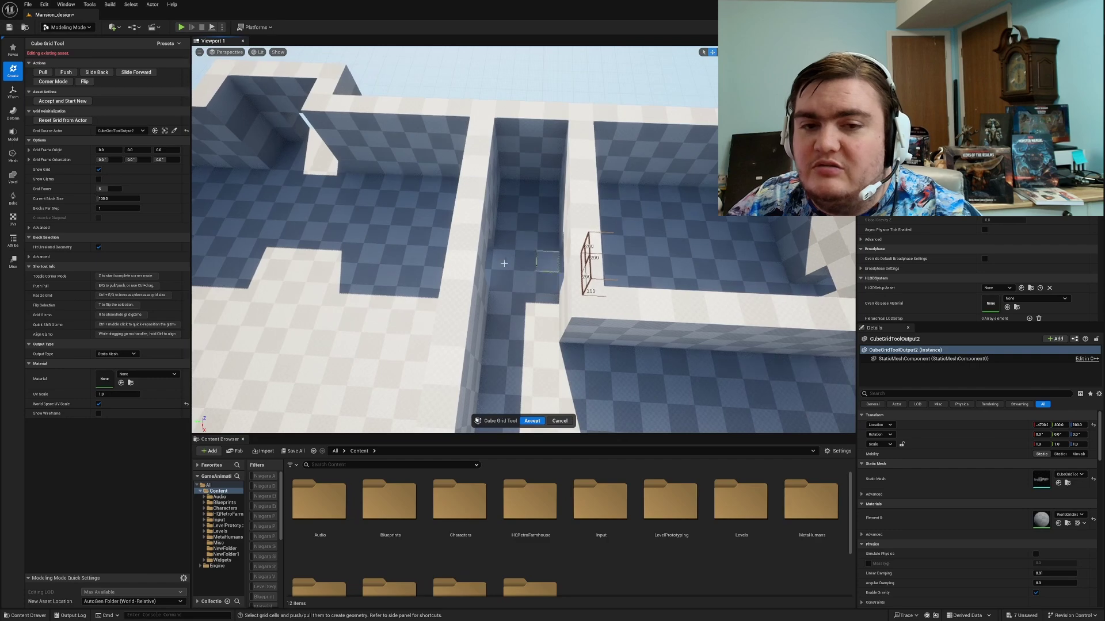
right_drag(545, 261, 340, 247)
right_drag(489, 241, 561, 234)
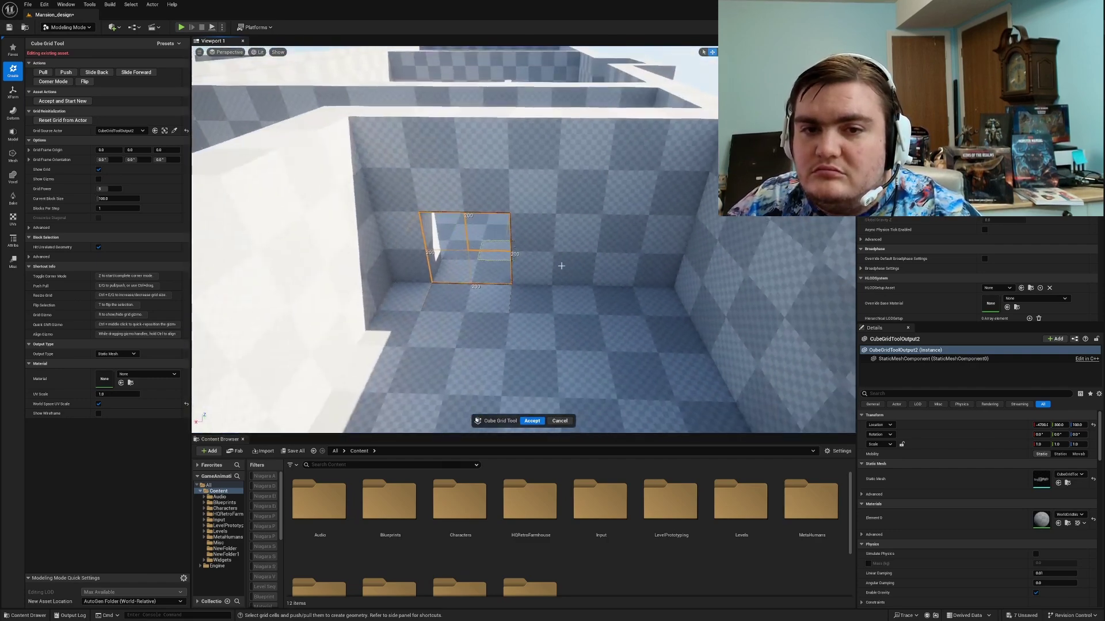
drag(562, 234, 602, 266)
key(q)
key(w)
right_drag(602, 266, 599, 299)
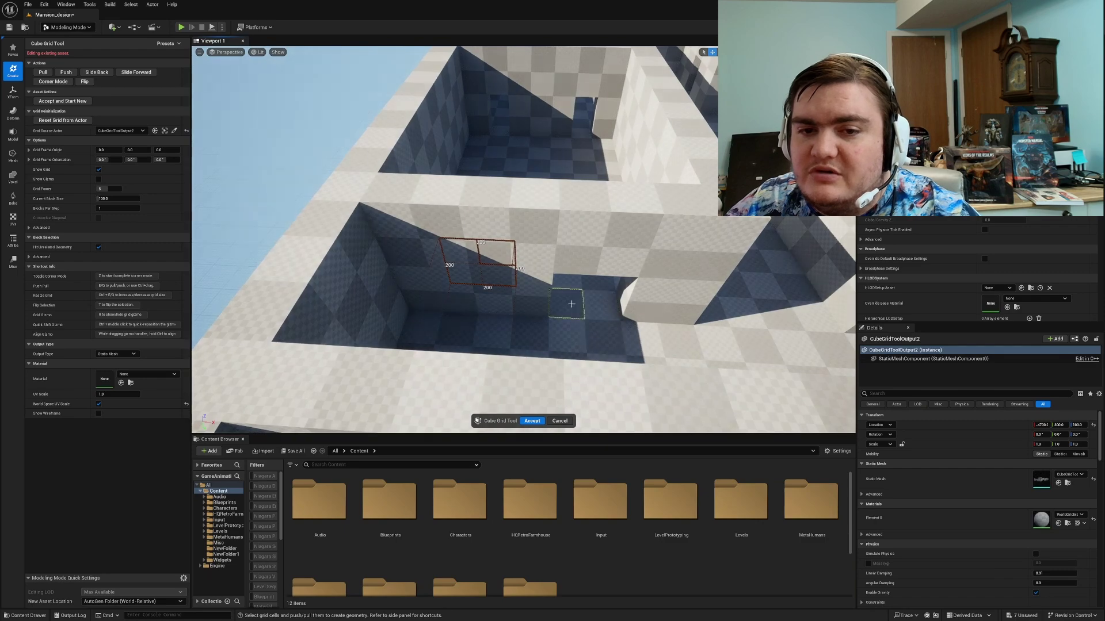
Step: Cut another two-by-two-block doorway through the long wall facing the passage
key(e)
drag(568, 304, 532, 298)
key(e)
right_drag(532, 298, 440, 287)
drag(516, 263, 552, 284)
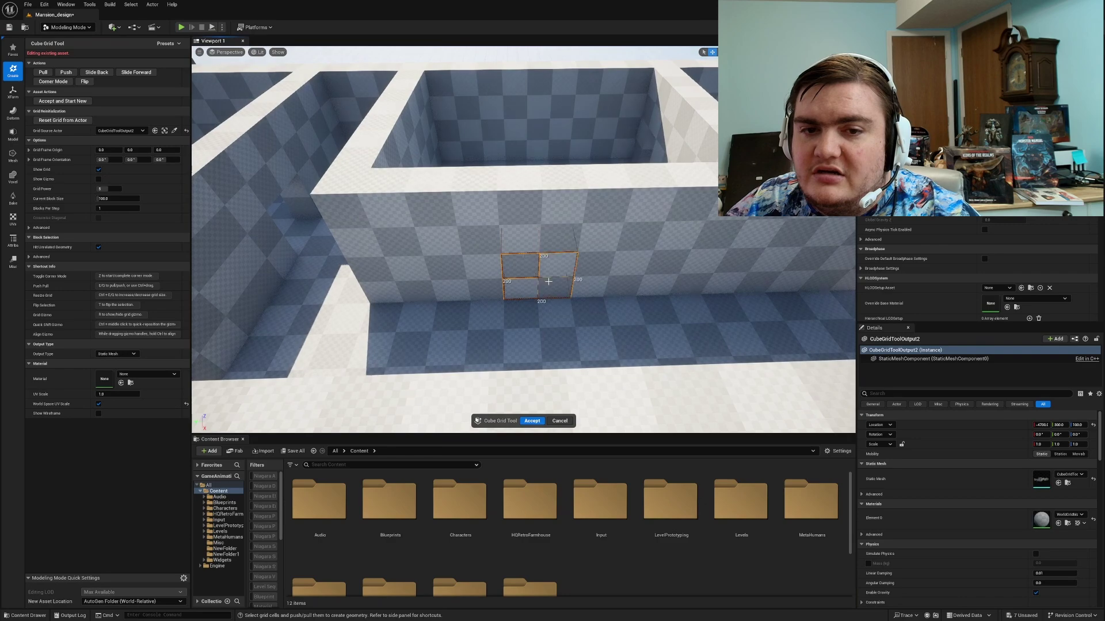
key(q)
right_drag(561, 284, 454, 276)
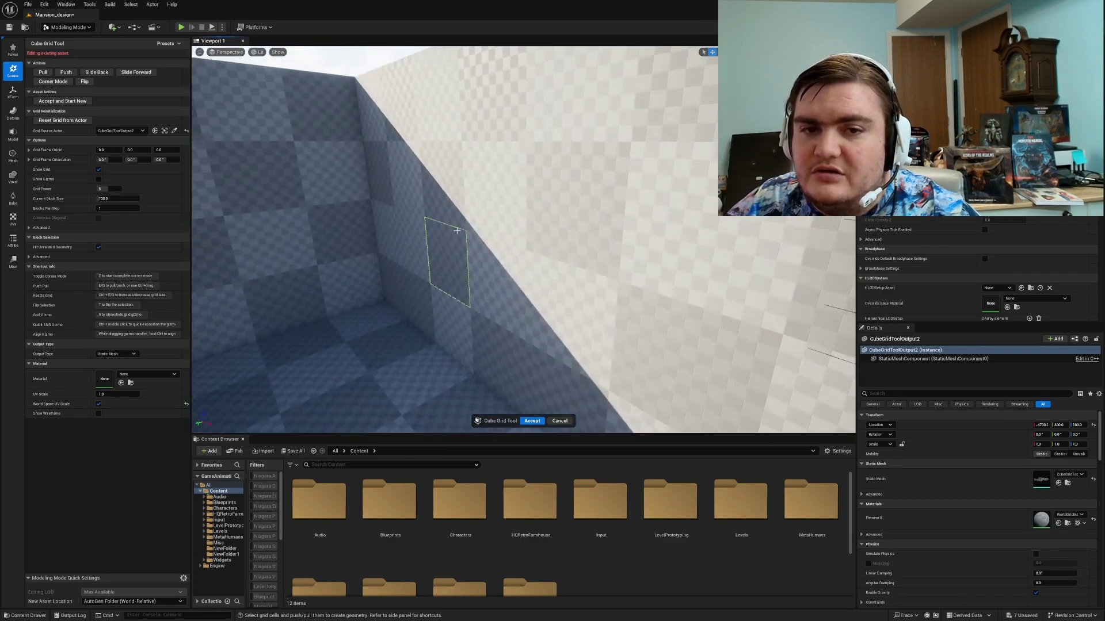
Step: Cut one-block-wide, two-block-high doorways through the remaining room walls and accept the CubeGrid edits
click(452, 293)
key(q)
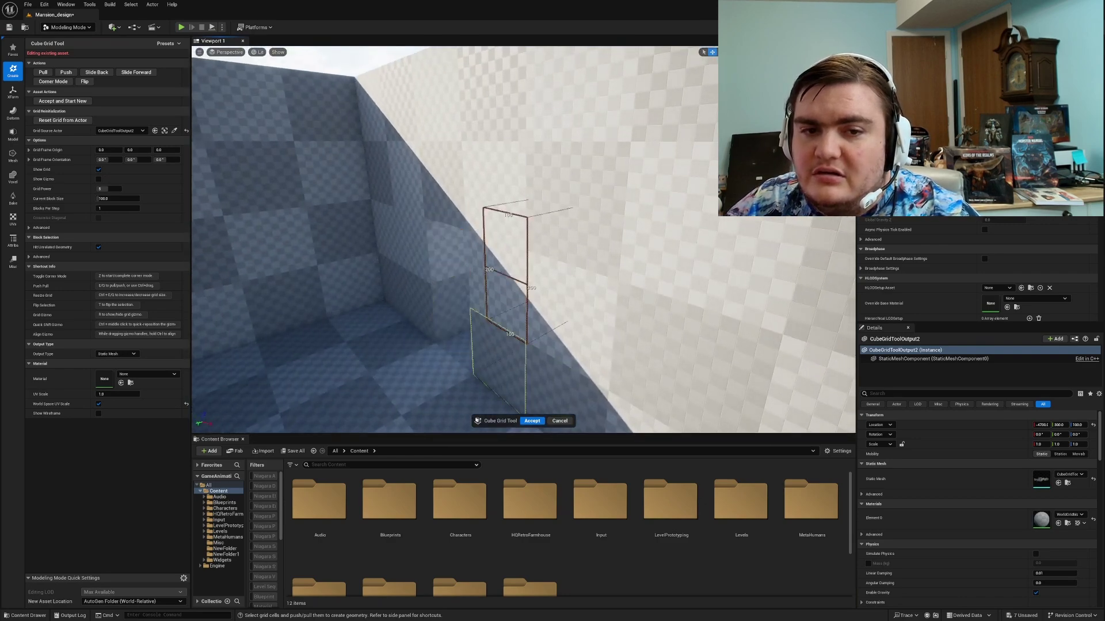
right_drag(450, 326, 618, 319)
right_drag(411, 319, 376, 316)
drag(466, 249, 468, 300)
key(q)
right_drag(468, 301, 751, 358)
click(531, 419)
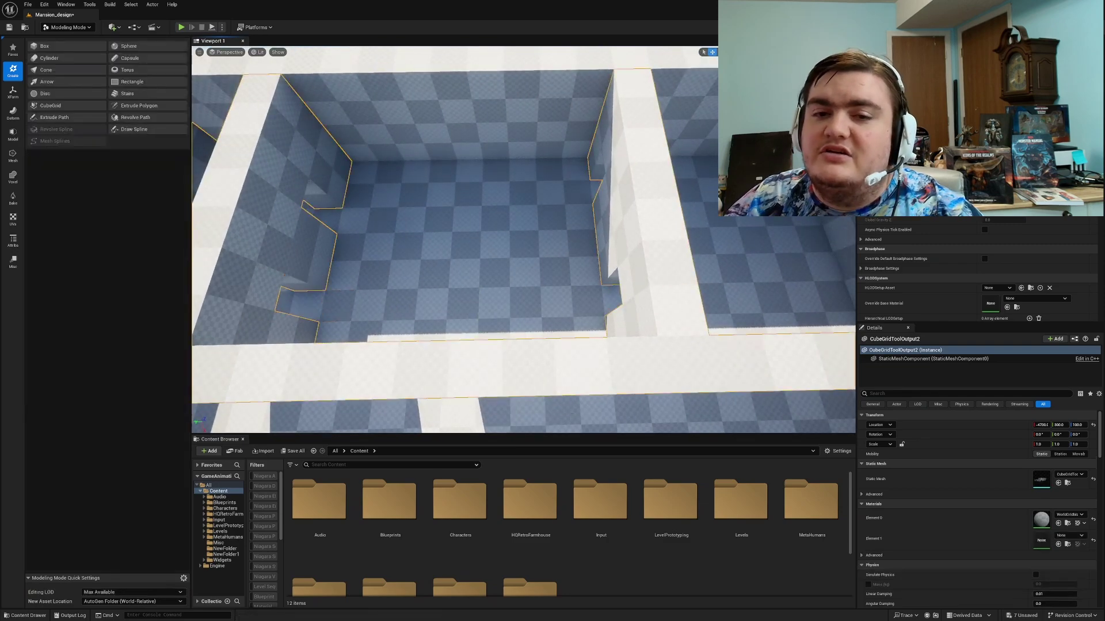
Step: Resume CubeGrid editing of the mansion mesh and cut a one-block-wide, two-block-high doorway through the sunlit wall
right_drag(518, 374, 391, 354)
right_drag(432, 185, 414, 191)
right_drag(554, 320, 464, 320)
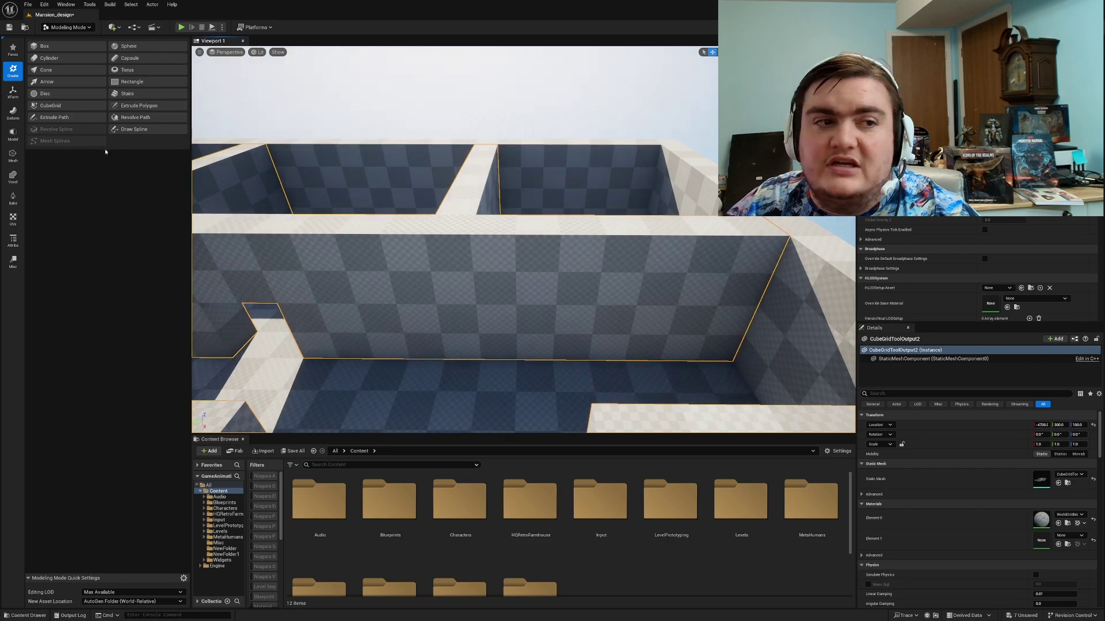
click(50, 105)
right_drag(615, 320, 403, 374)
right_drag(515, 146, 512, 129)
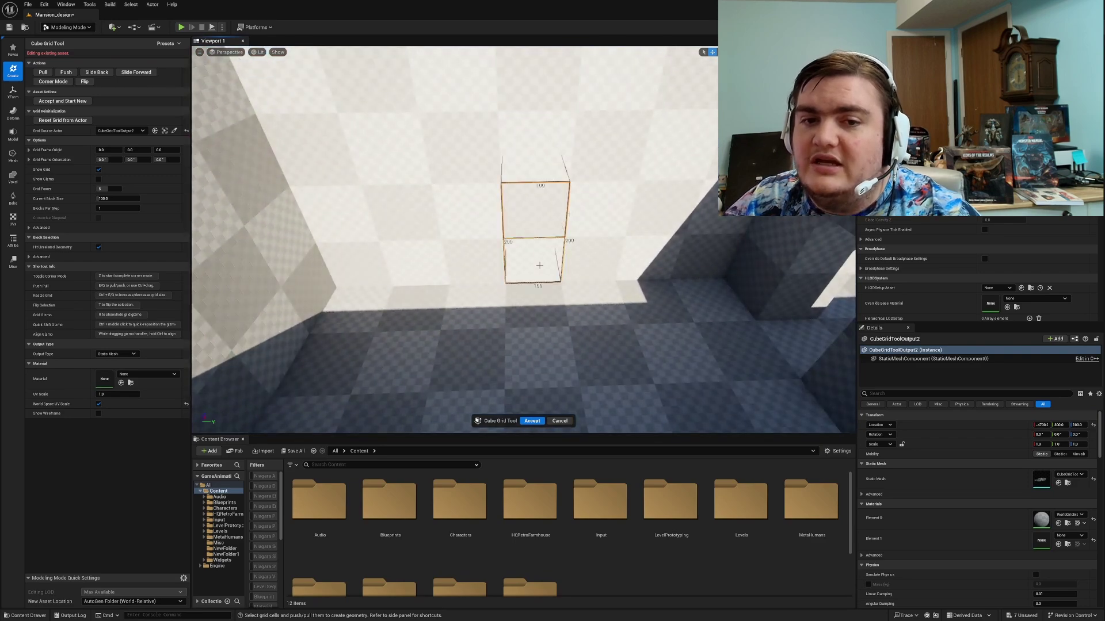
right_drag(568, 266, 276, 279)
right_drag(618, 285, 593, 225)
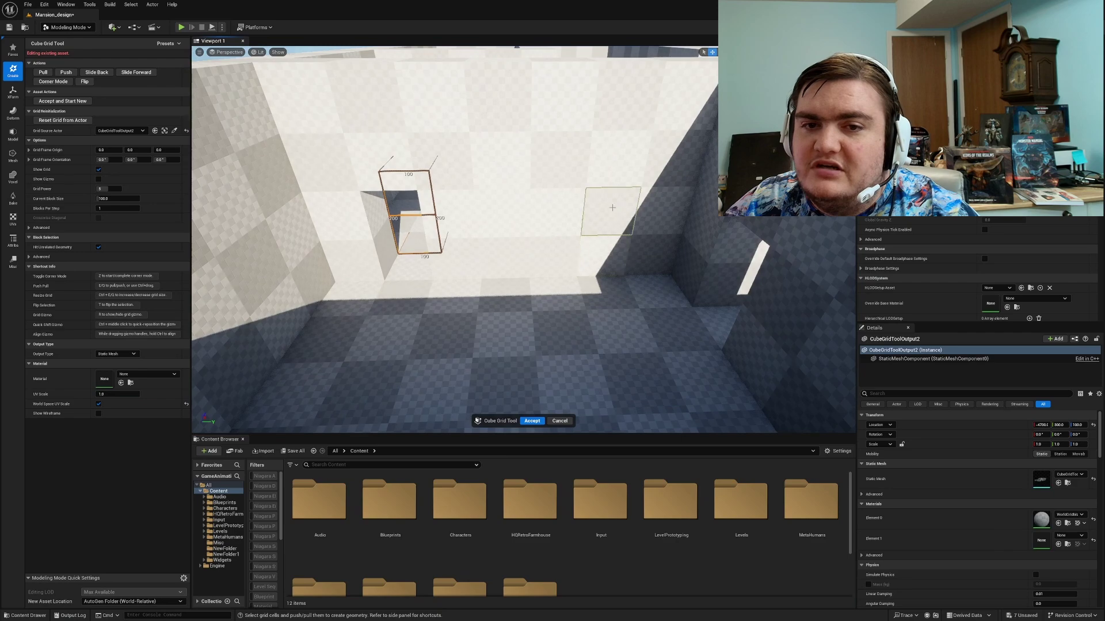
Step: Cut a one-block-wide, two-block-high doorway close to the outer corner of the adjoining room's wall
right_drag(592, 225, 564, 241)
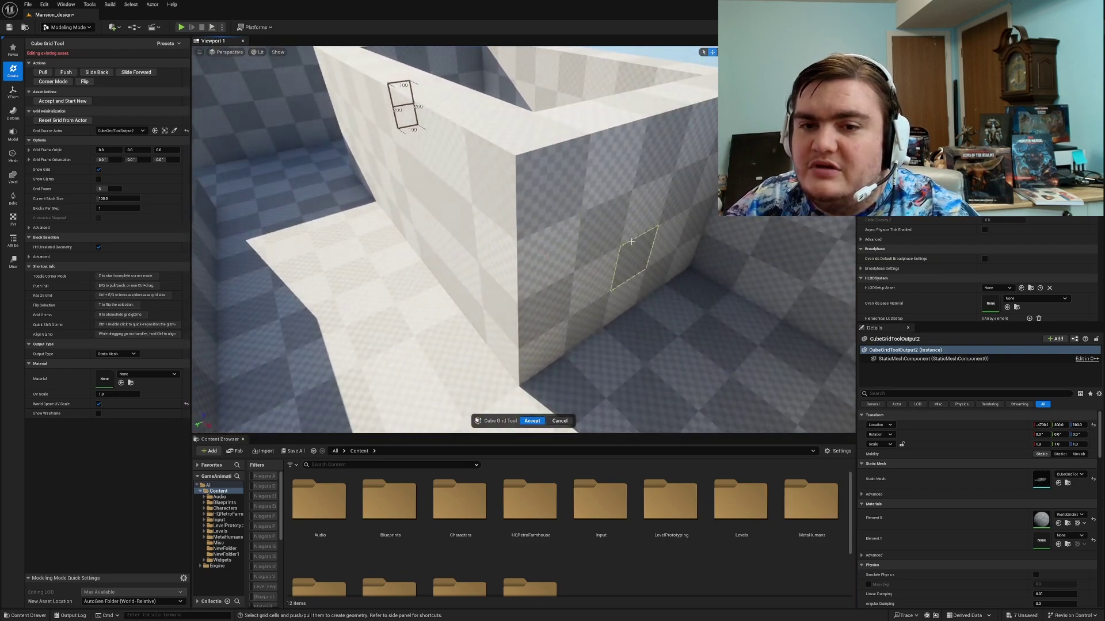
key(q)
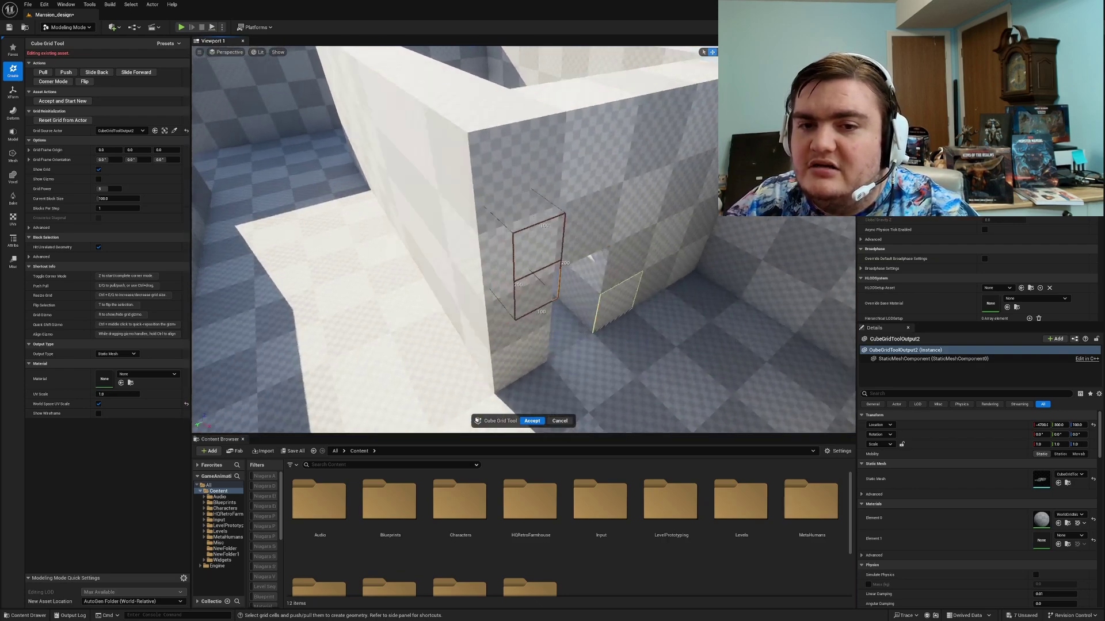
right_drag(621, 298, 650, 305)
key(w)
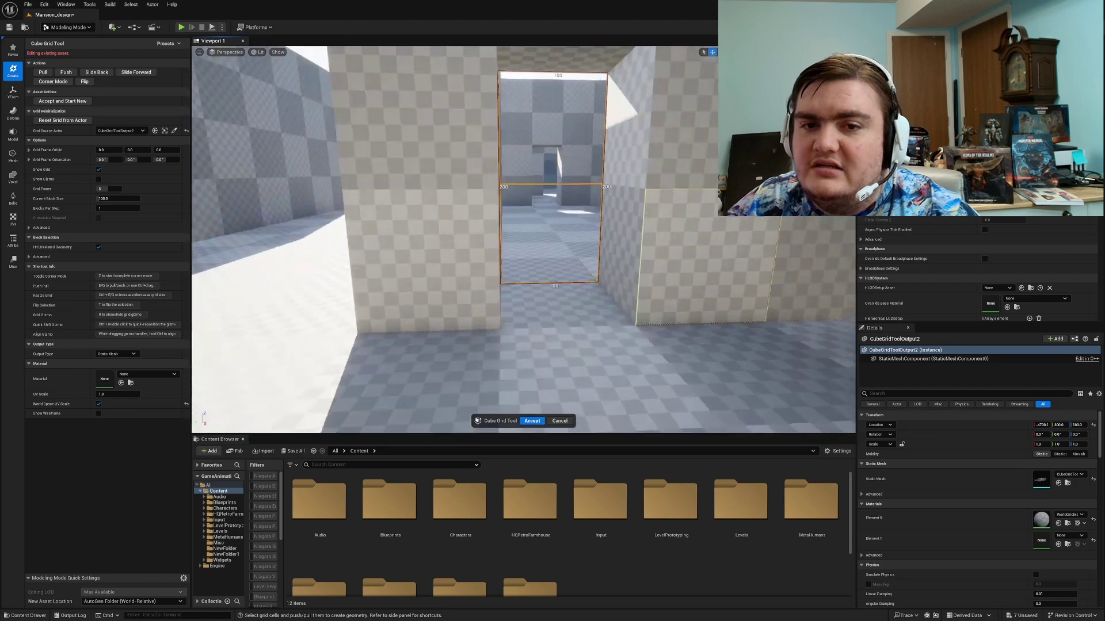
key(w)
right_drag(651, 305, 713, 328)
key(a)
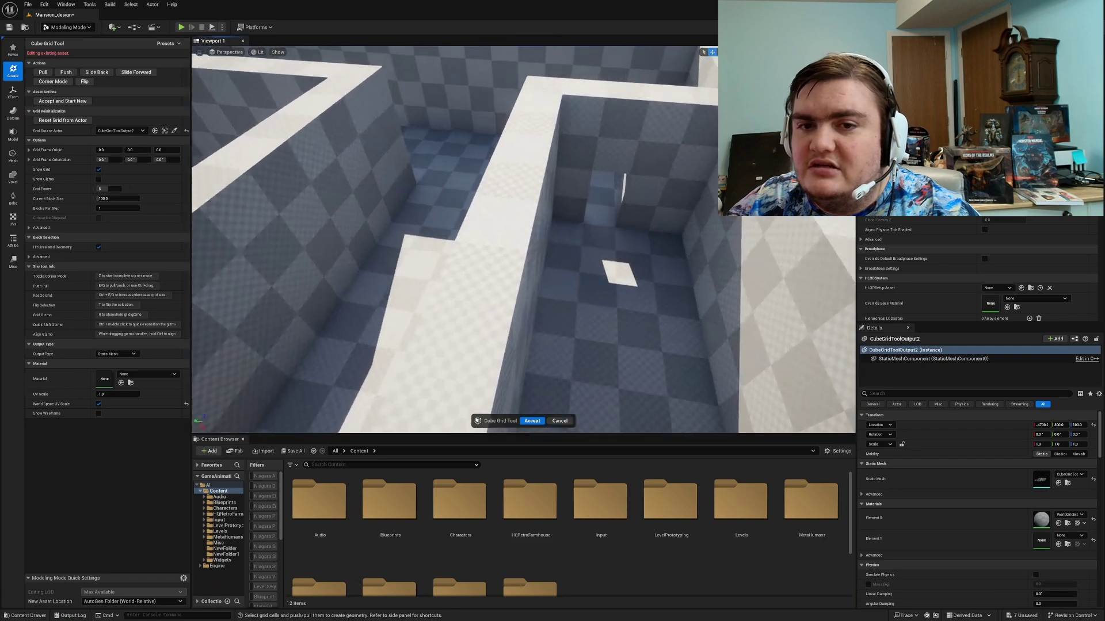
Step: Cut a further doorway through the end wall of the narrow room and accept the CubeGrid edits
key(e)
key(e)
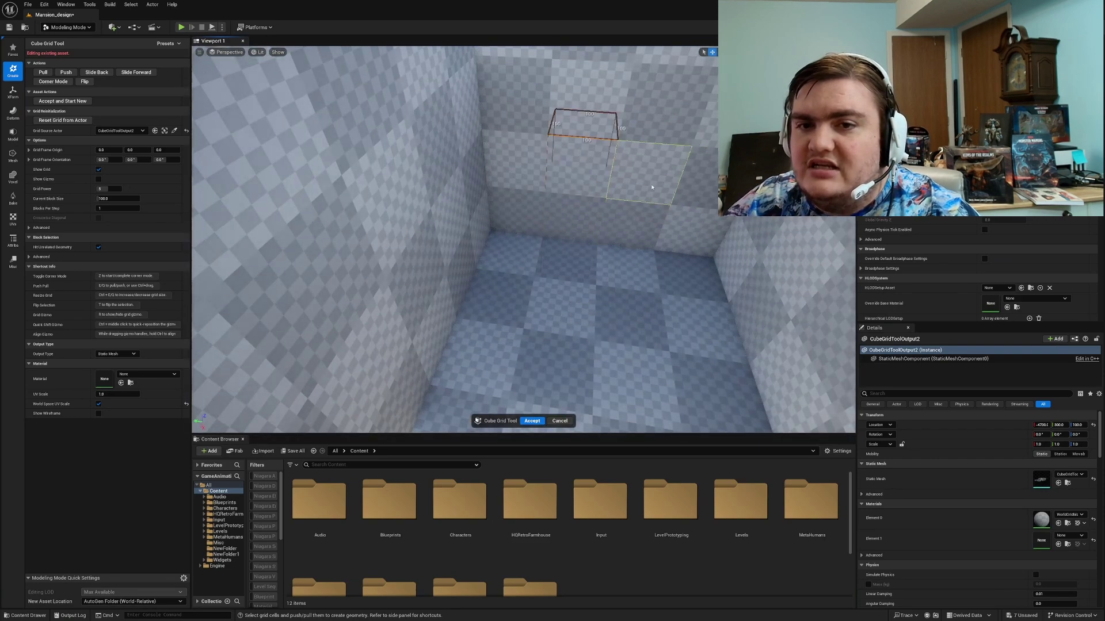
drag(649, 173, 644, 222)
right_drag(518, 244, 567, 256)
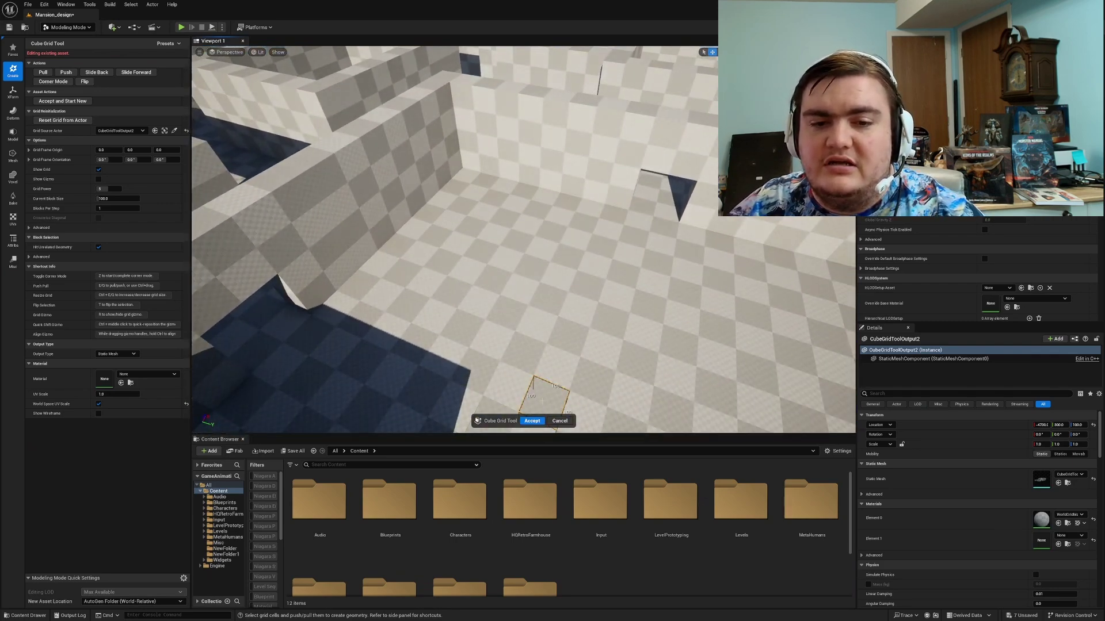
click(532, 422)
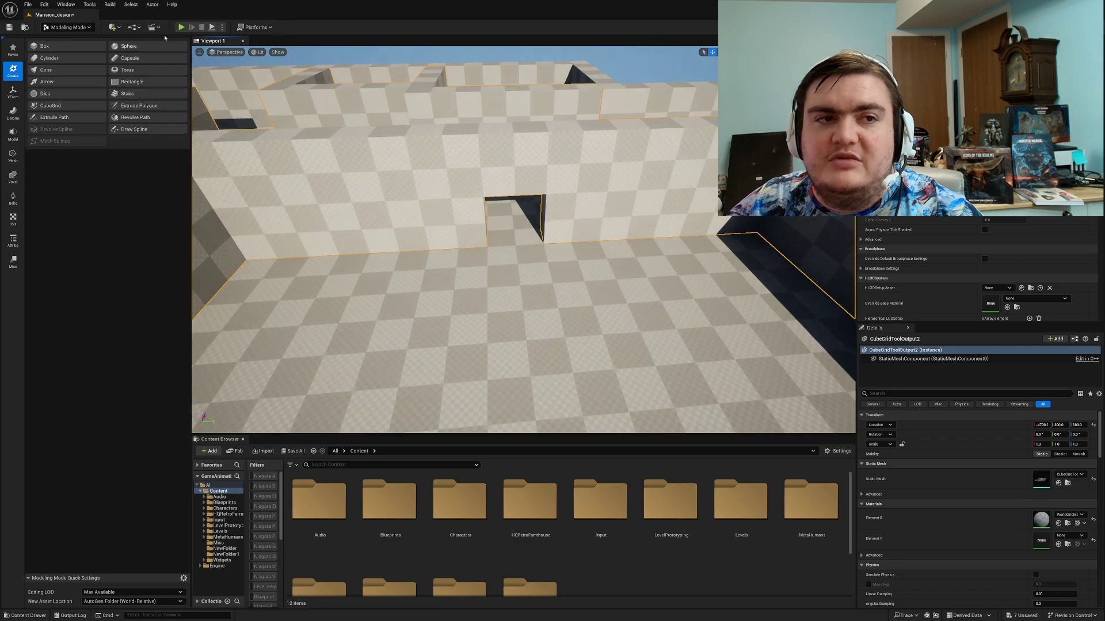
Step: Play-test the level by walking and crouching the character through the doorways and corridors, and end the play session
key(alt+p)
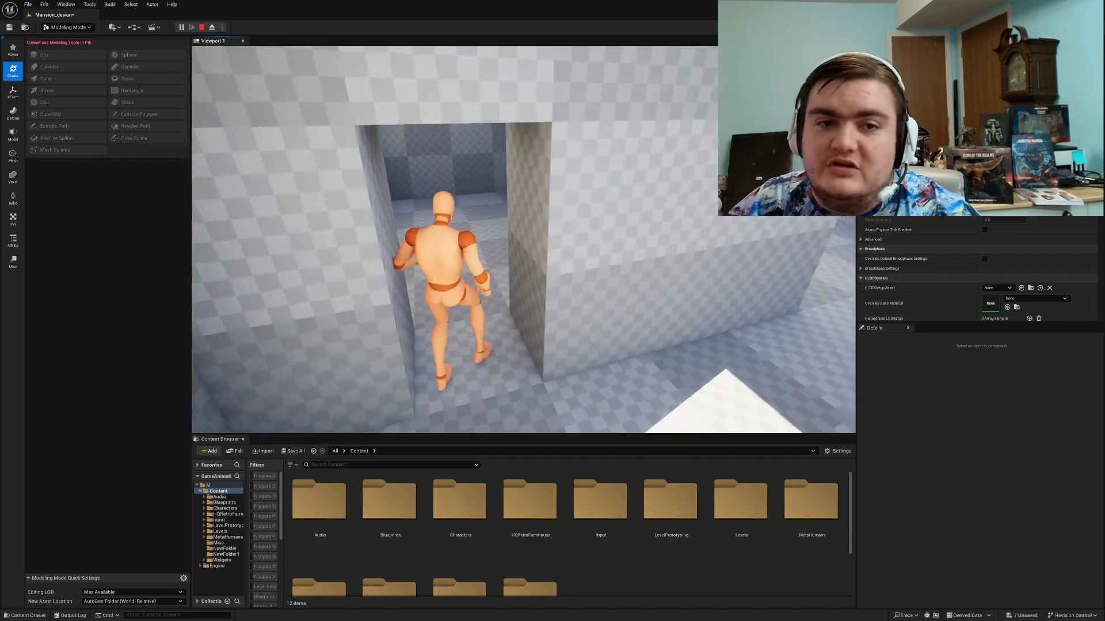
key(w)
key(w)
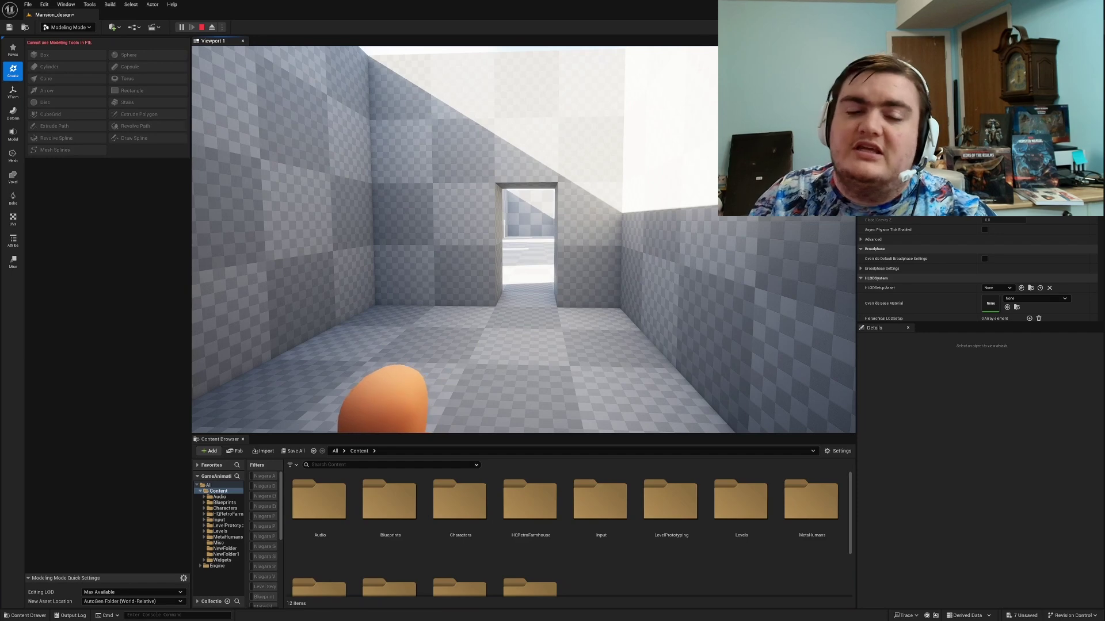
key(w)
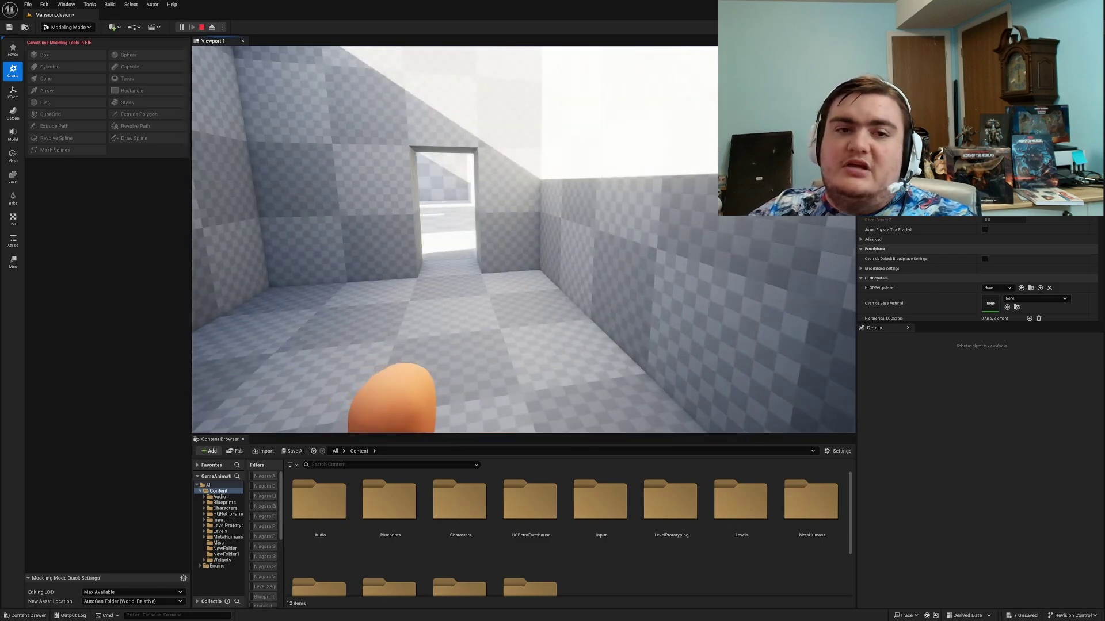
key(c)
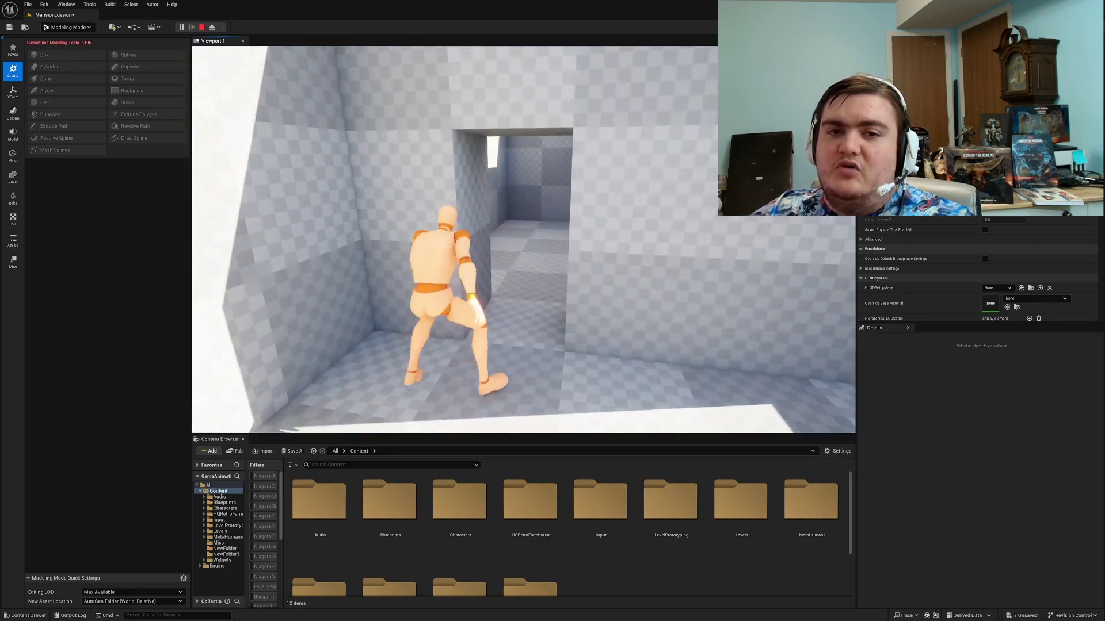
key(c)
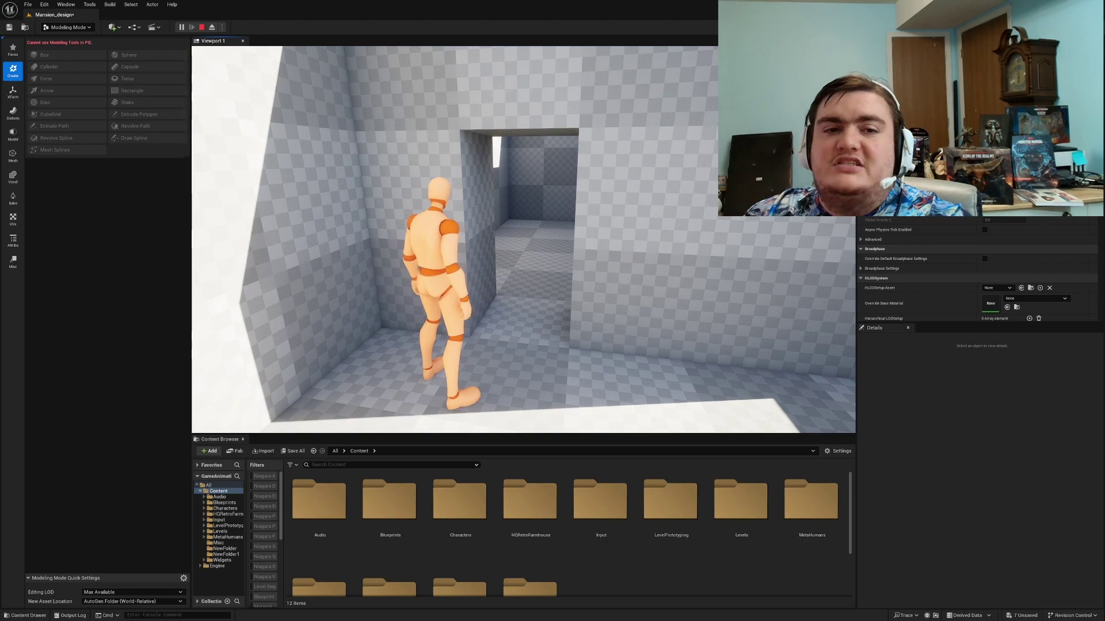
key(w)
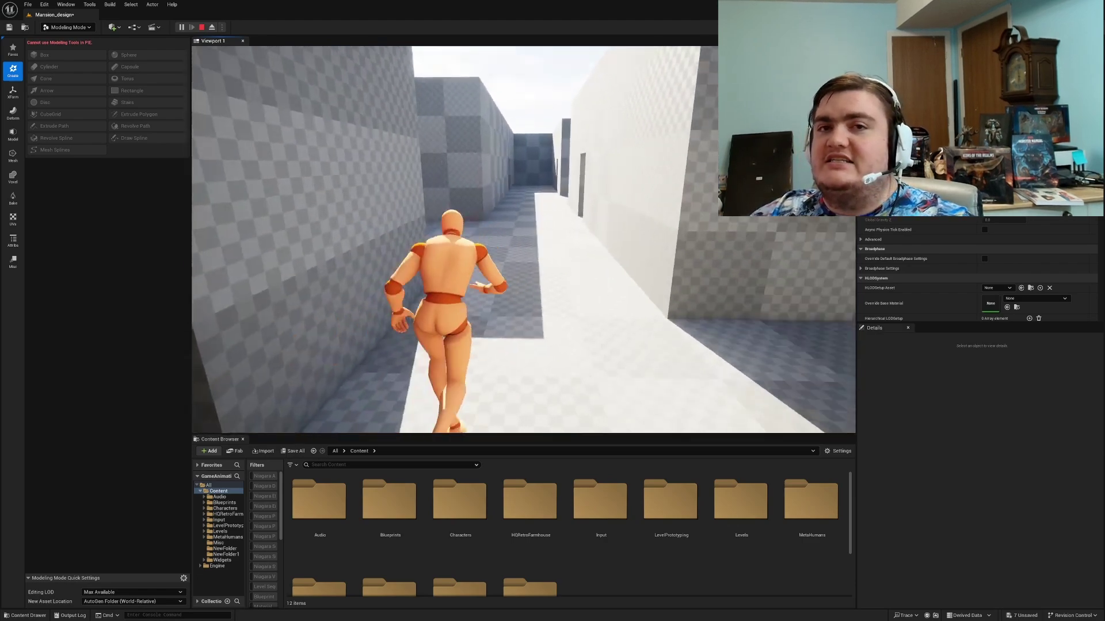
key(w)
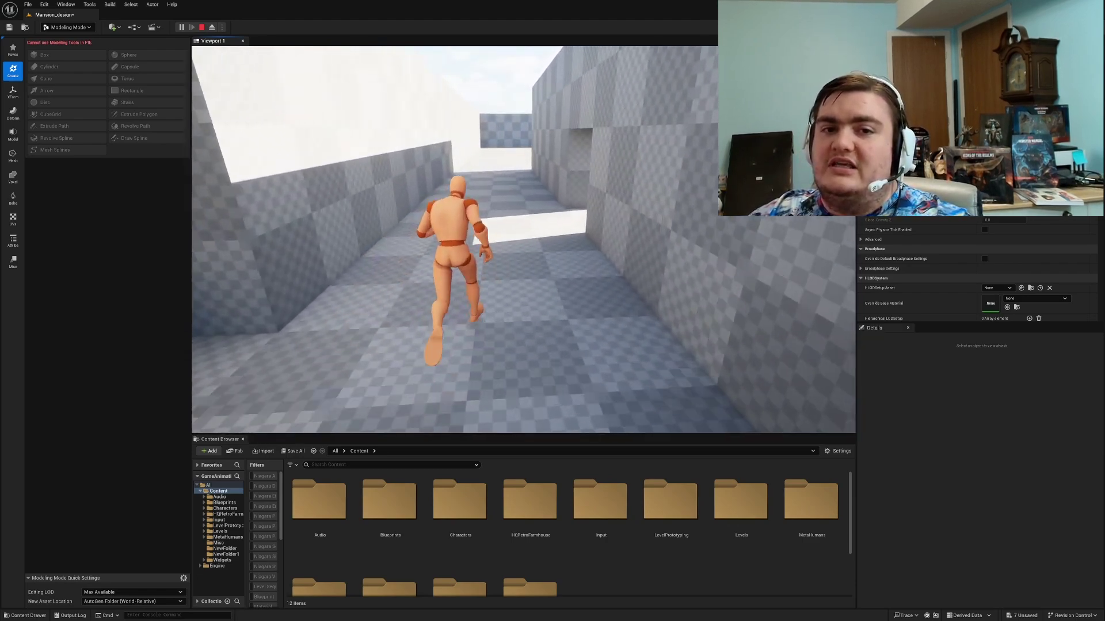
key(w)
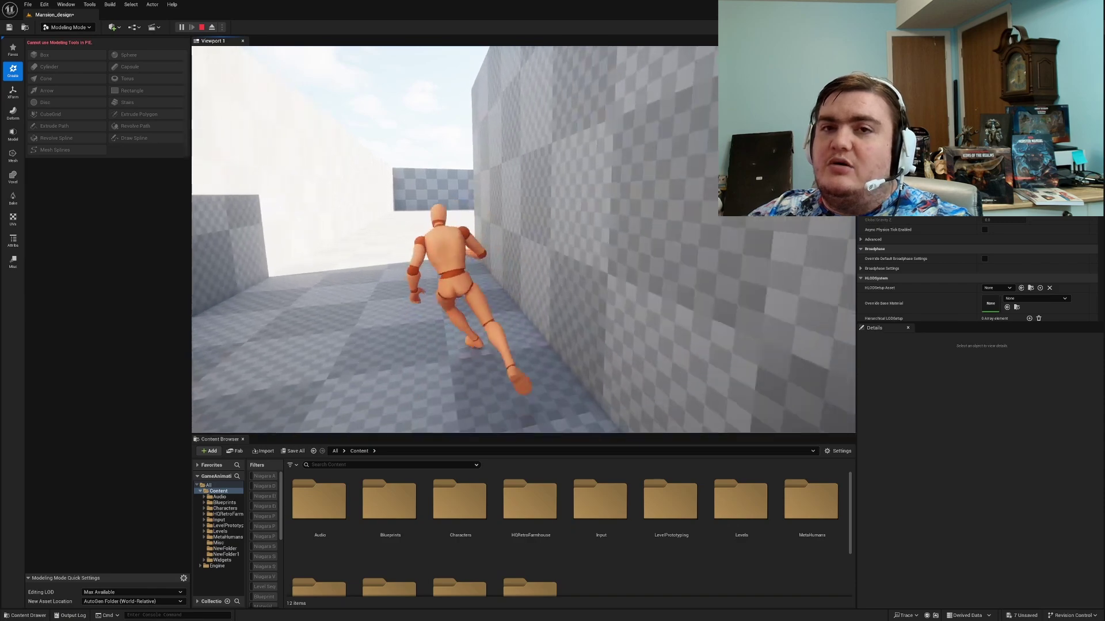
key(Escape)
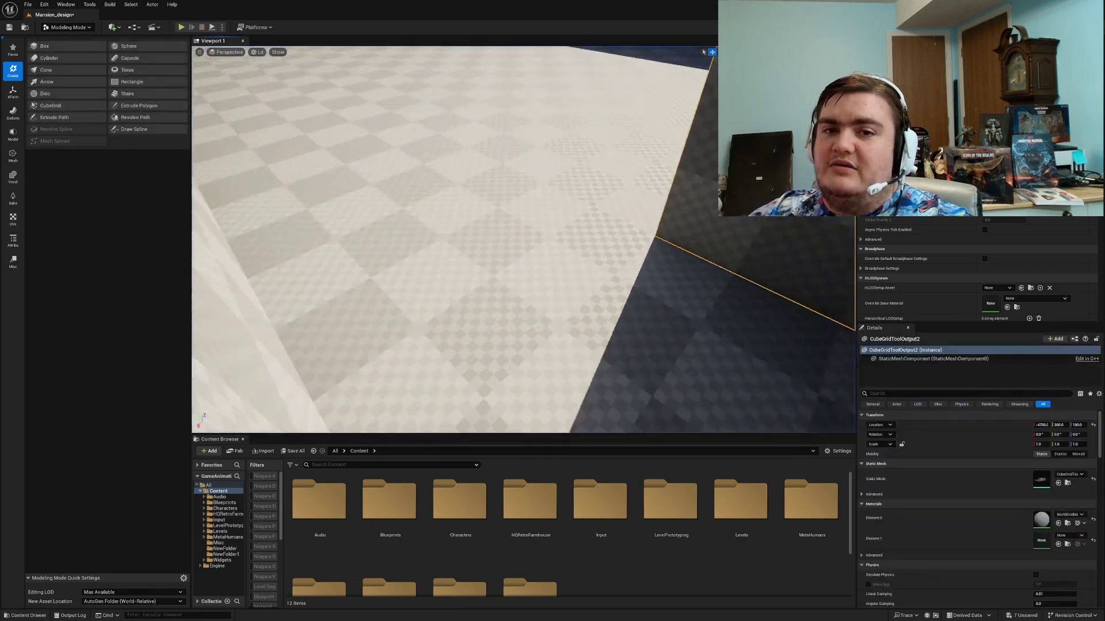
Step: Reopen the mansion mesh in CubeGrid and raise blocks in the large open room between the partition's end and the outer wall
right_drag(524, 239, 480, 270)
key(s)
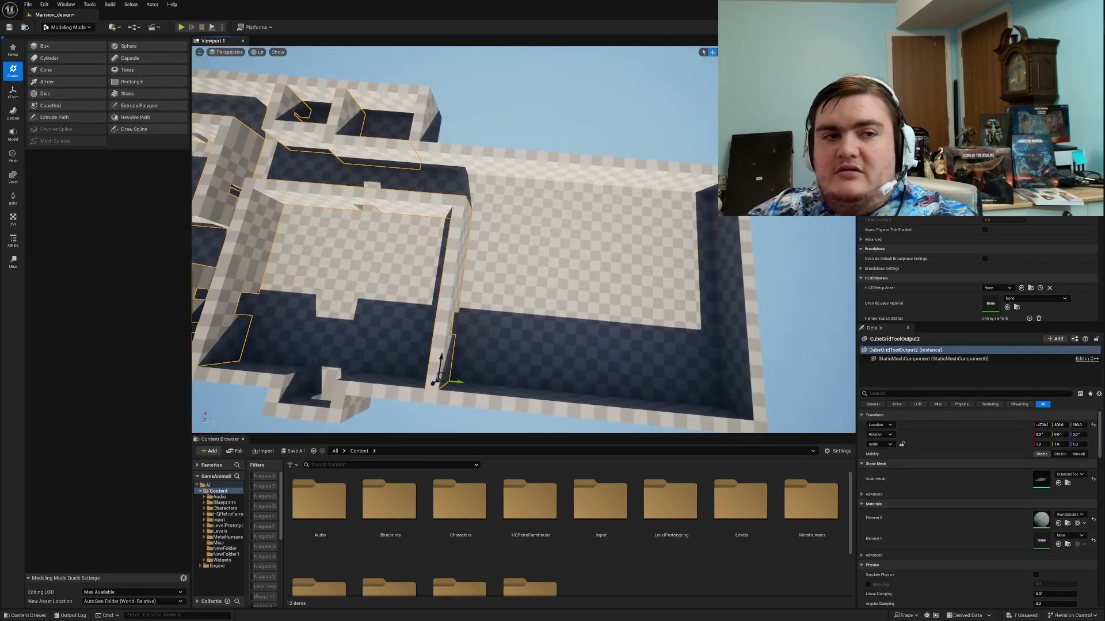
click(50, 105)
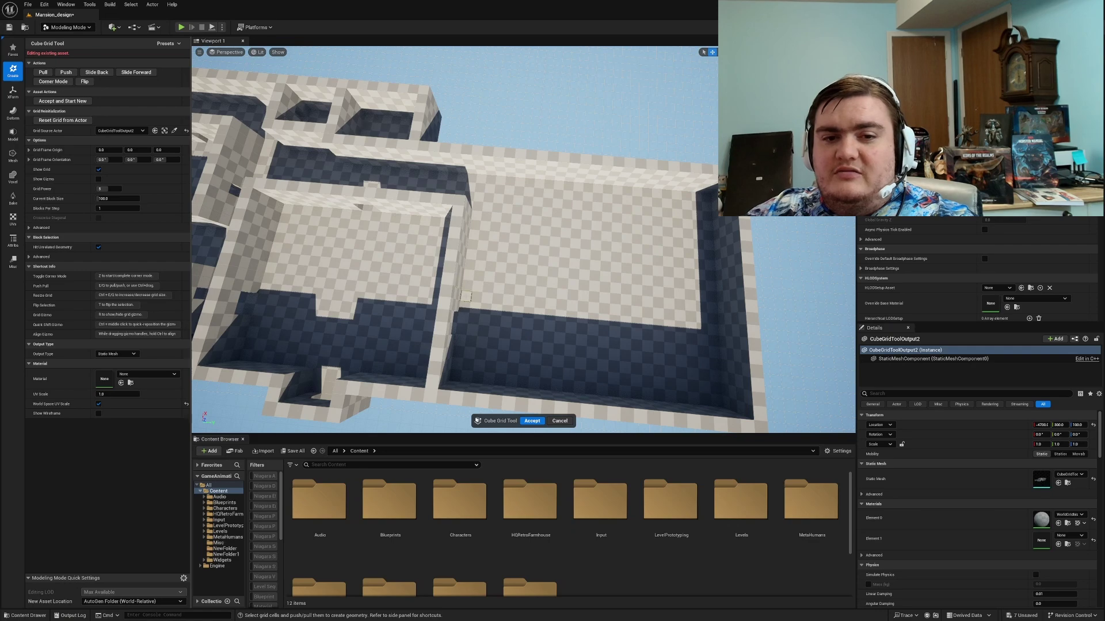
drag(469, 275, 484, 276)
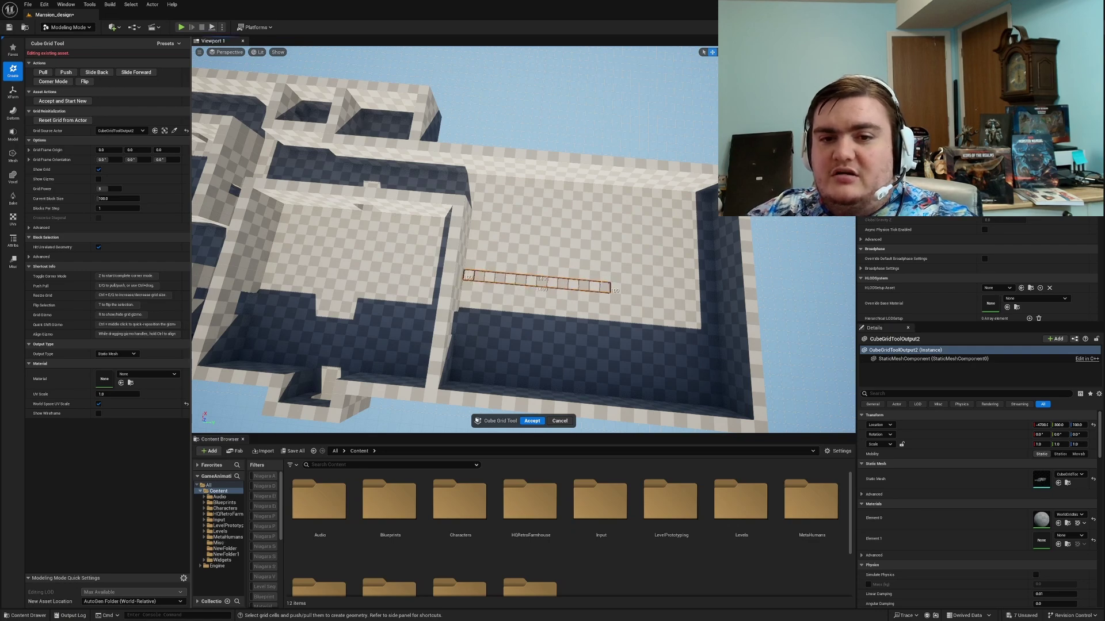
right_drag(657, 261, 495, 264)
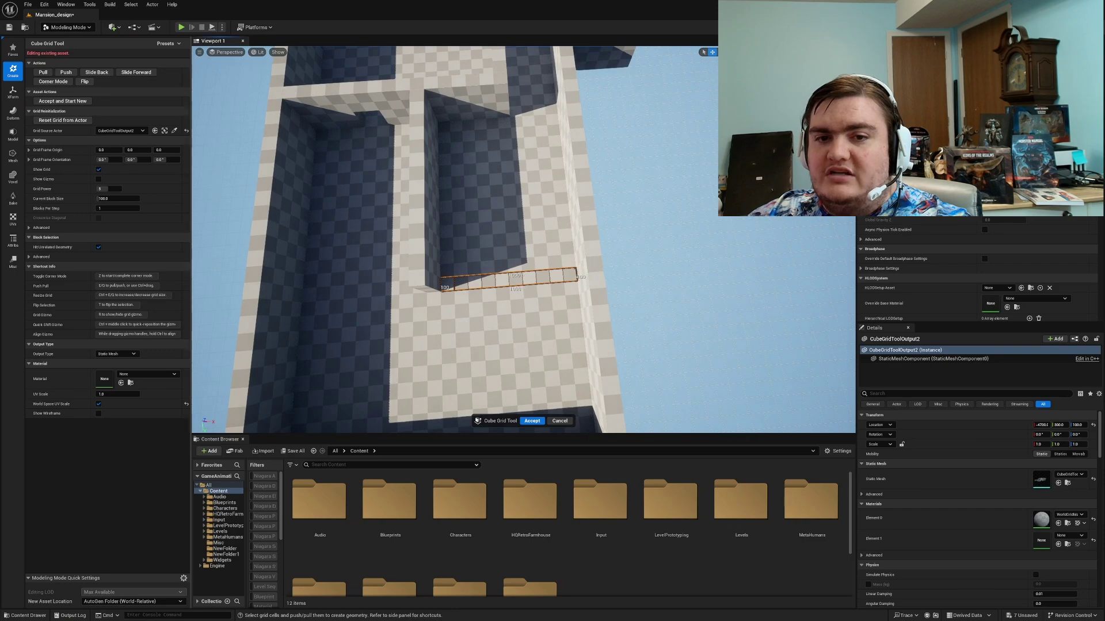
right_drag(581, 273, 601, 287)
right_drag(684, 82, 621, 129)
right_drag(535, 173, 593, 155)
Step: Try pulling up and pushing down the square floor area beside the partition's end
scroll(669, 172, down, 2)
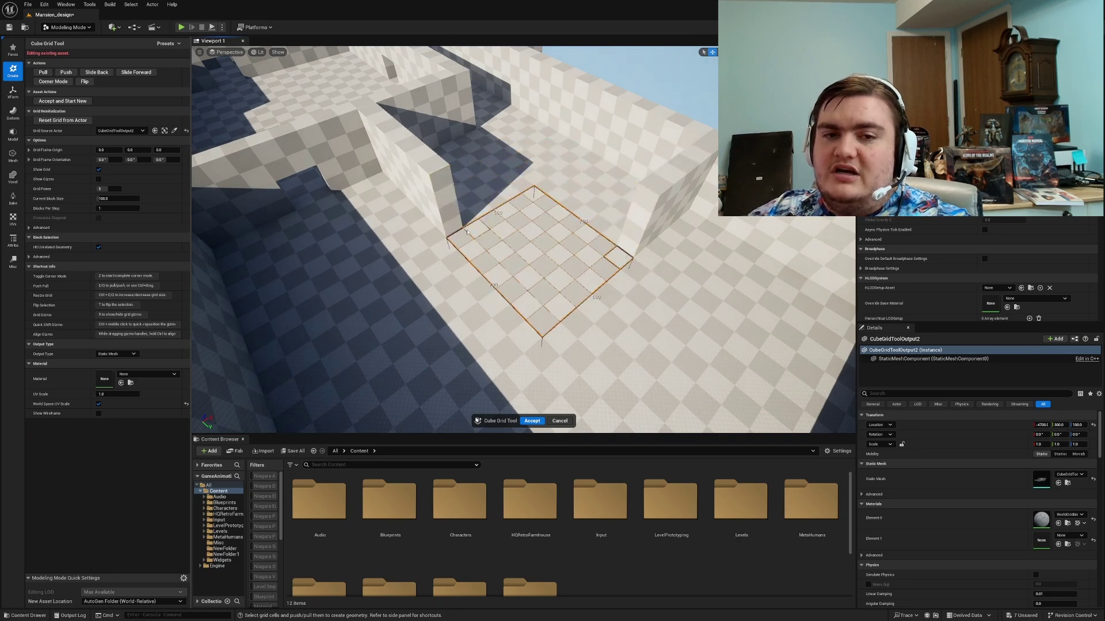
key(e)
key(q)
key(q)
key(q)
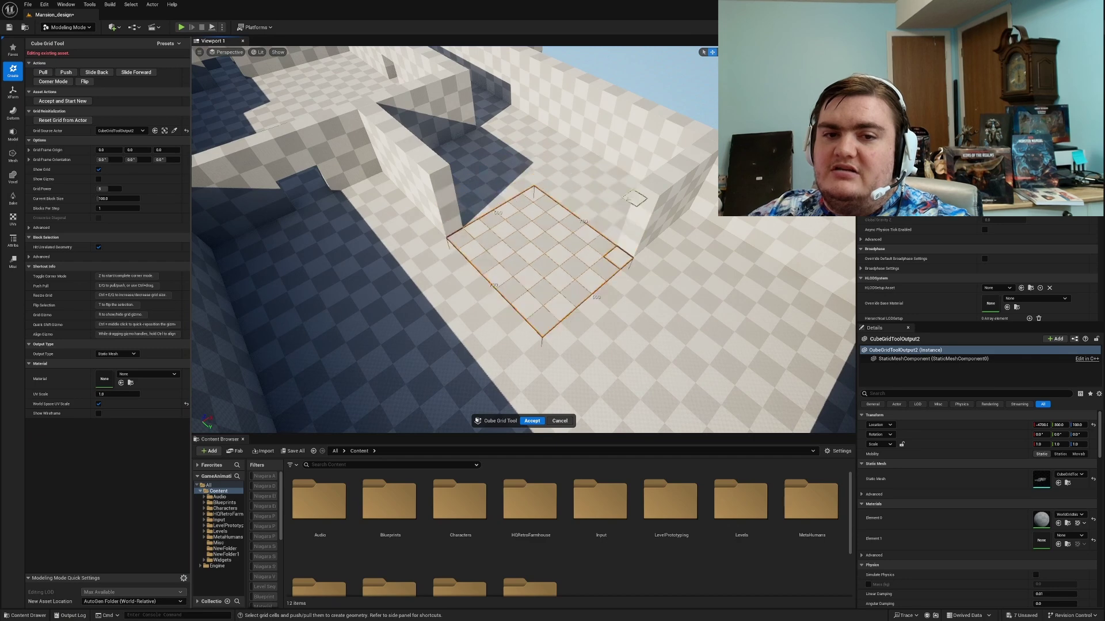
Step: Undo the last block changes on the square area beside the partition's end
key(ctrl+z)
key(ctrl+z)
key(ctrl+z)
key(ctrl+z)
key(ctrl+z)
key(ctrl+z)
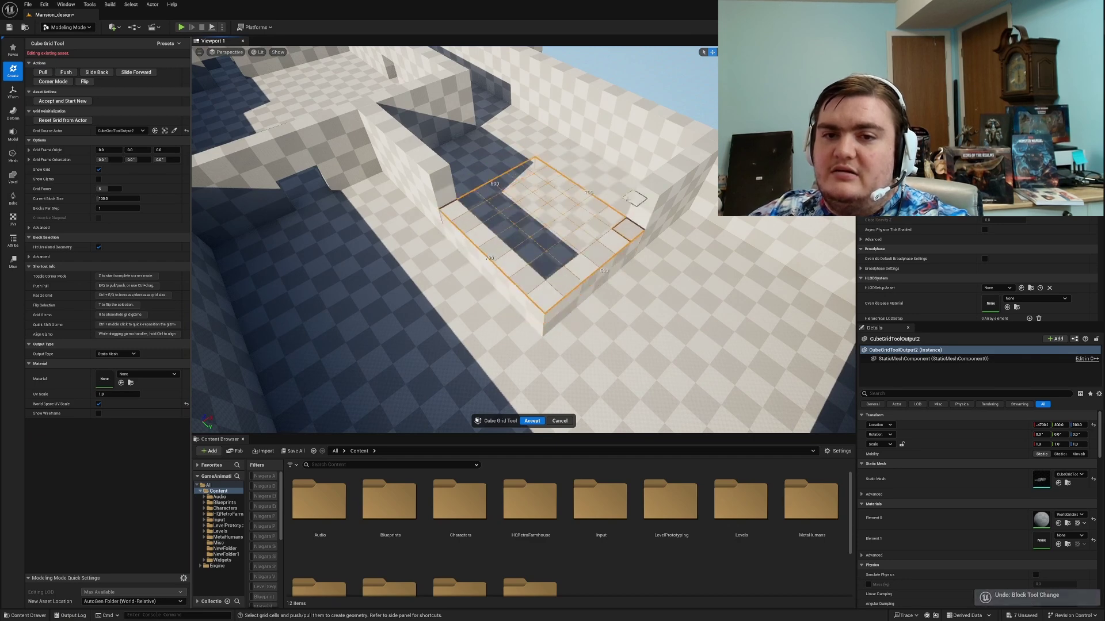
Step: Examine the overall layout of the first-floor rooms, corridors and doorways from several sides
right_drag(606, 261, 293, 247)
key(s)
key(d)
key(w)
key(d)
right_drag(520, 247, 299, 201)
key(w)
key(s)
right_drag(414, 227, 340, 242)
key(d)
key(w)
key(w)
right_drag(604, 190, 541, 185)
right_drag(523, 238, 624, 293)
key(a)
key(s)
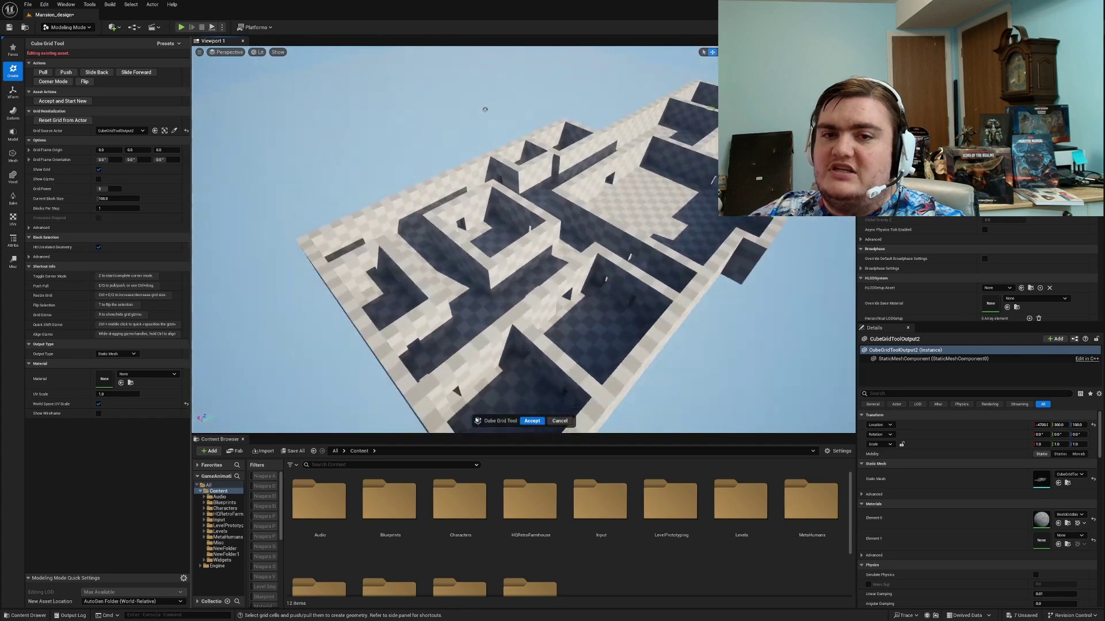
Step: Accept the CubeGrid edits to the mansion mesh after checking the first-floor rooms from above
right_drag(585, 85, 574, 79)
key(w)
key(d)
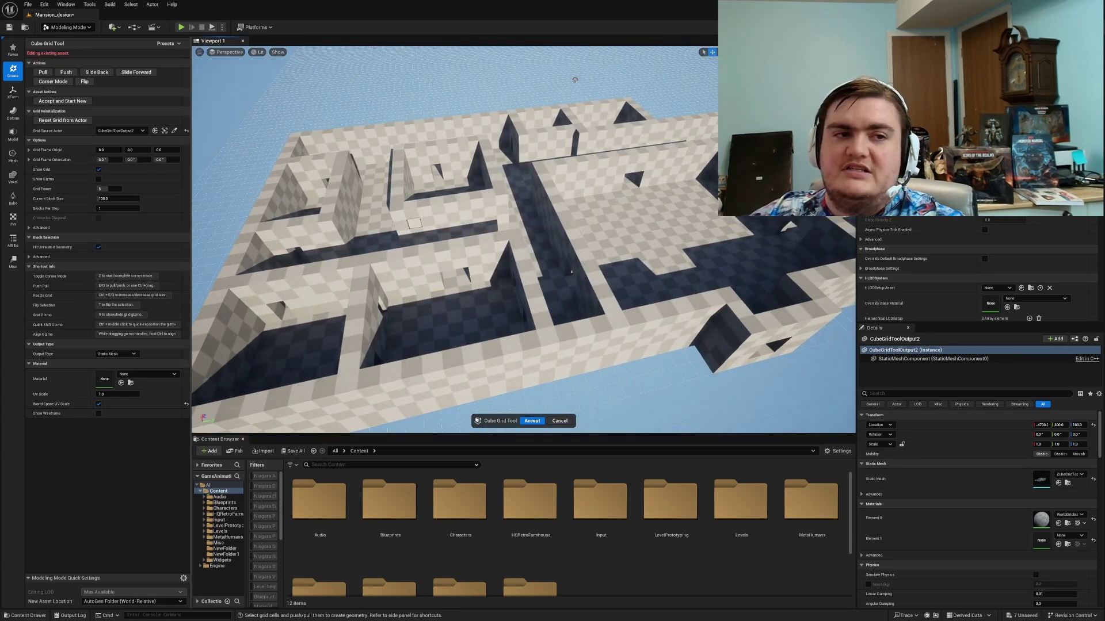
click(535, 420)
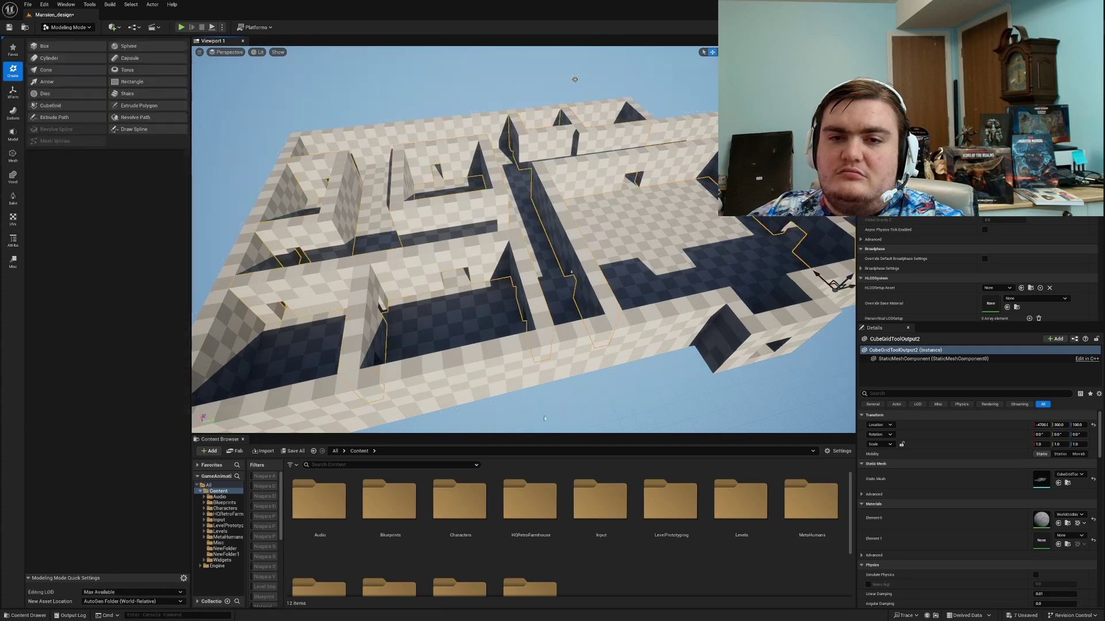
Step: Examine the first-floor corridors and the enclosed rooms along the outer wall at close range
key(d)
key(w)
right_drag(535, 368, 402, 282)
key(d)
right_drag(527, 405, 483, 420)
key(Escape)
right_drag(523, 239, 609, 231)
mouse_move(819, 297)
right_down()
mouse_move(748, 305)
mouse_move(725, 369)
mouse_move(770, 356)
mouse_move(818, 297)
right_up()
click(737, 288)
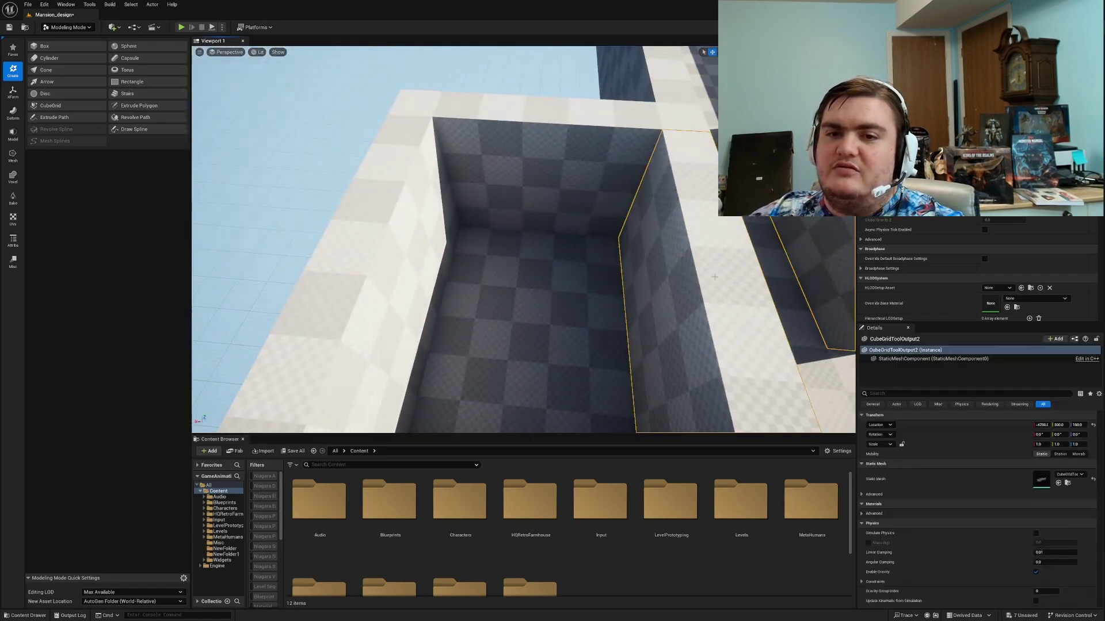
right_drag(736, 287, 592, 271)
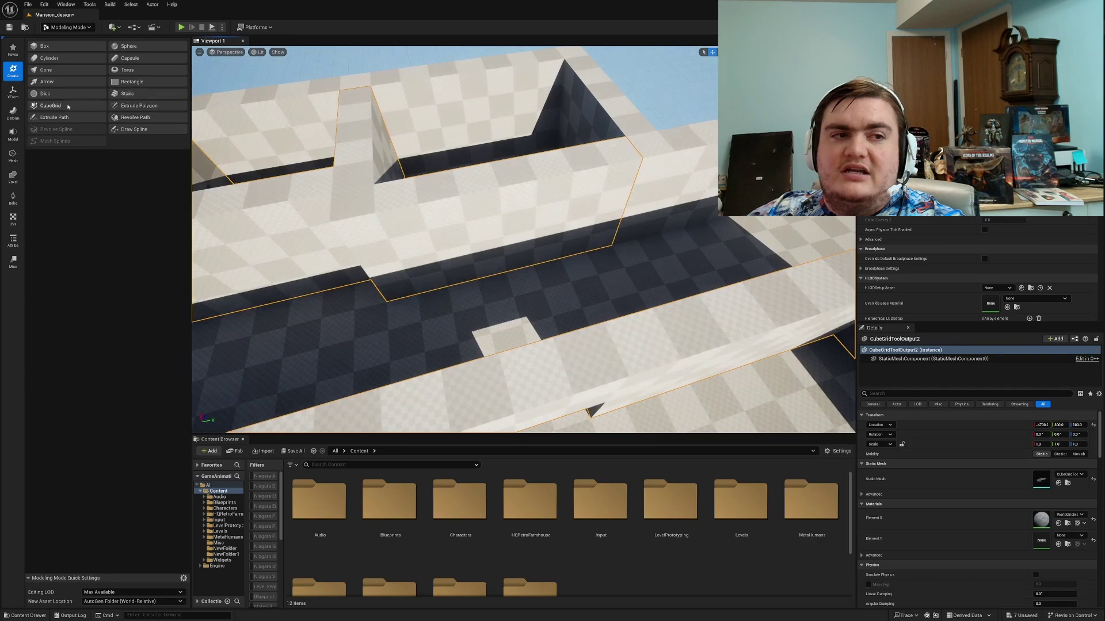
click(50, 105)
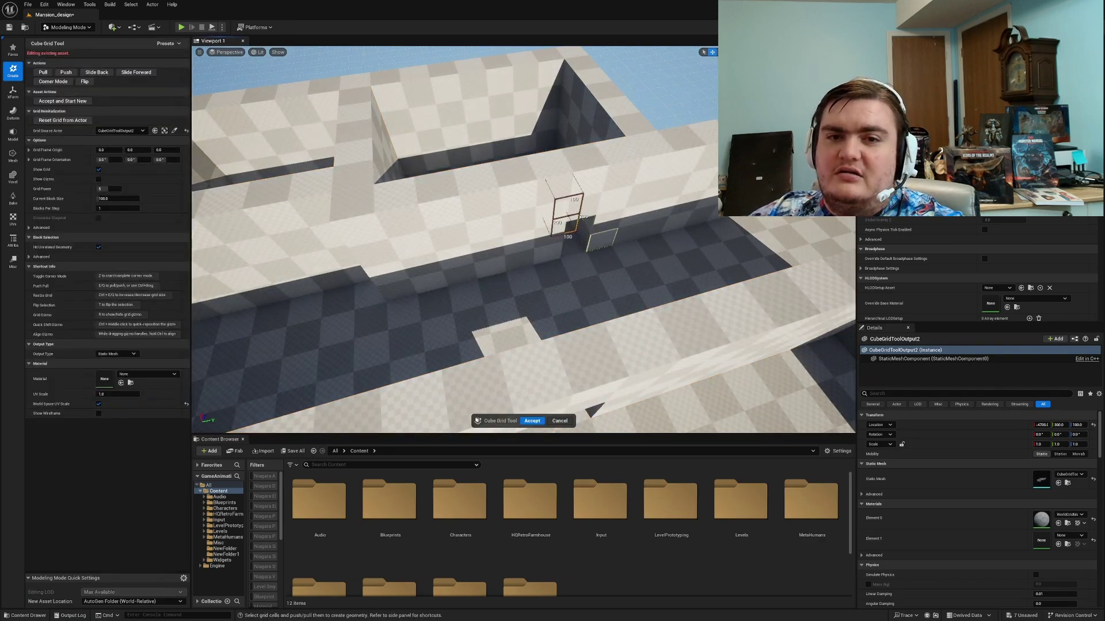
right_drag(602, 240, 614, 353)
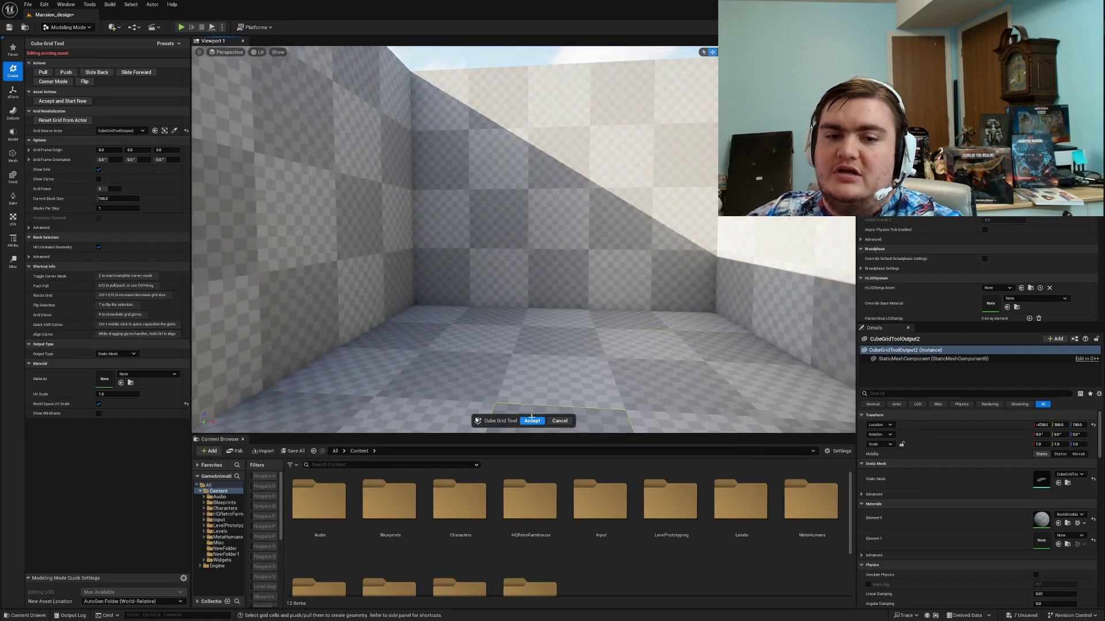
click(534, 420)
Step: Examine the long corridor and the small rooms beside it from inside and above
right_drag(538, 357, 788, 299)
mouse_move(621, 357)
right_down()
mouse_move(610, 322)
mouse_move(599, 368)
mouse_move(586, 345)
mouse_move(575, 351)
mouse_move(619, 334)
right_up()
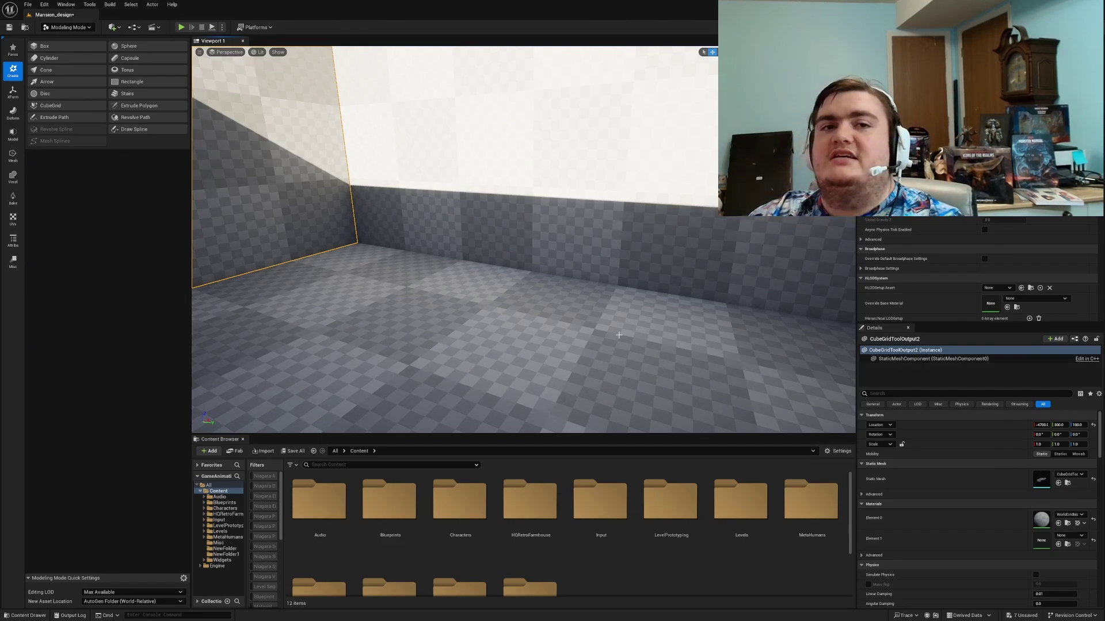
right_drag(619, 335, 599, 323)
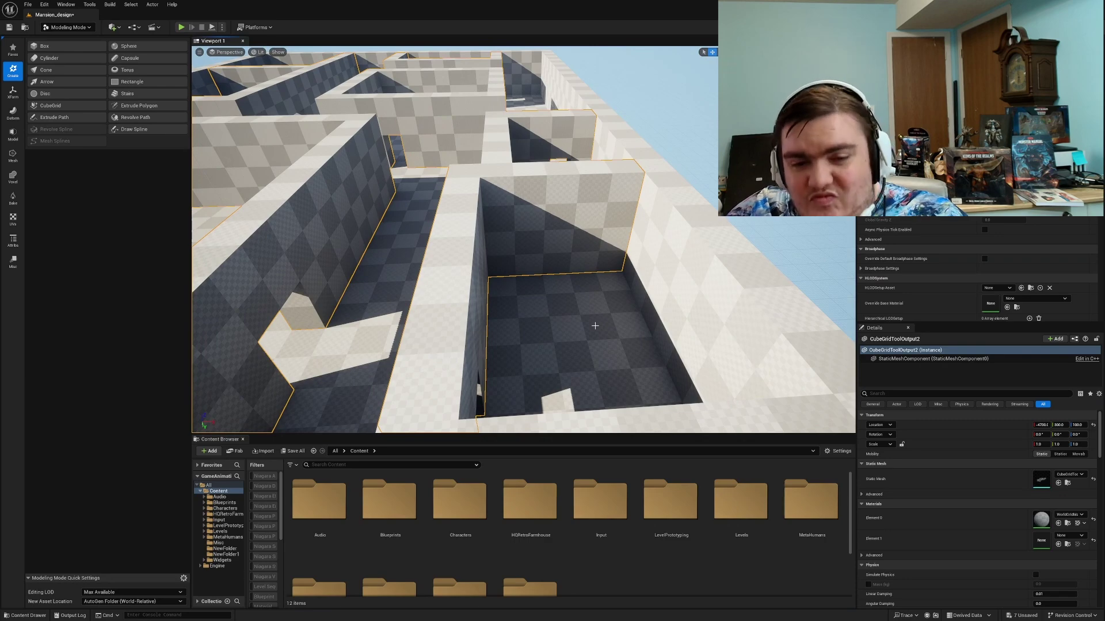
right_drag(576, 276, 725, 308)
right_drag(598, 178, 560, 189)
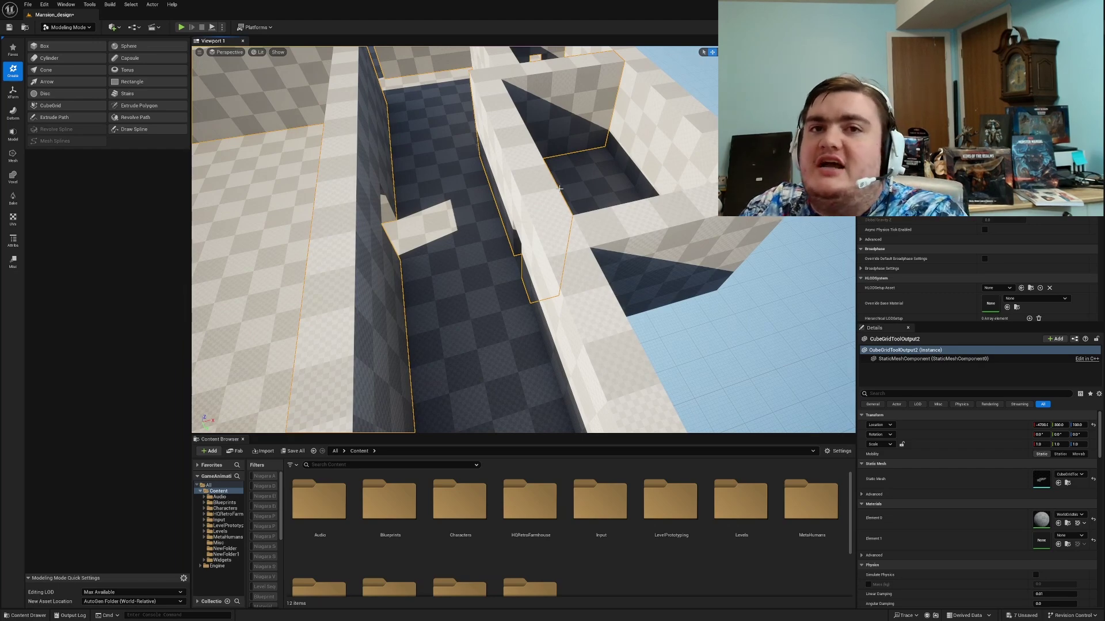
right_drag(560, 187, 759, 161)
Step: Deselect the mansion mesh and inspect the overall layout and the long outer room with the doorway at its end
key(Escape)
key(w)
key(a)
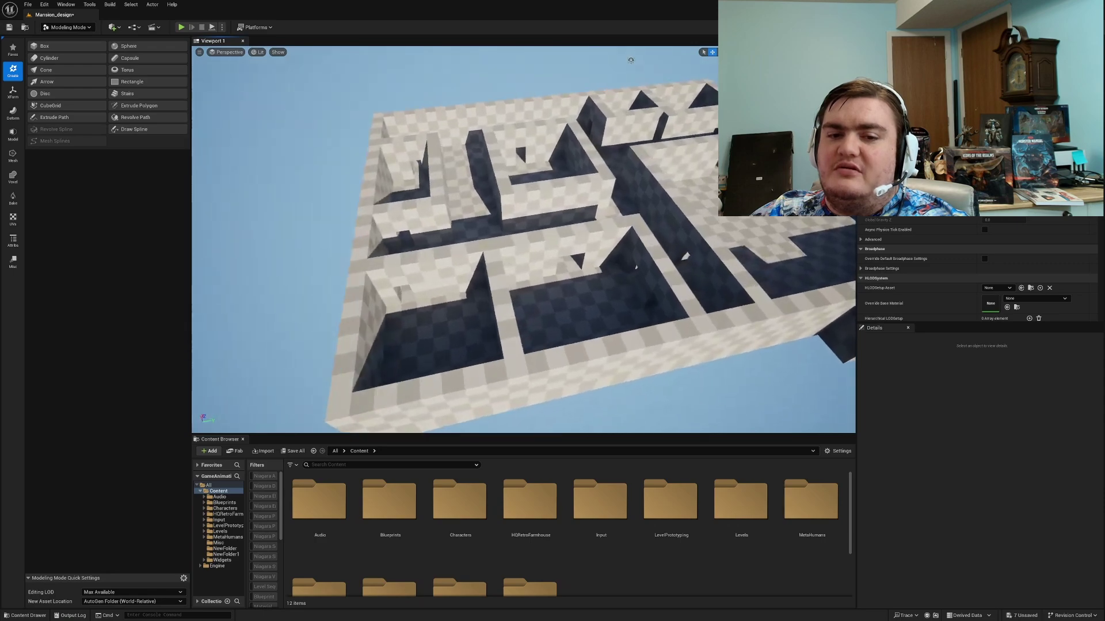
key(w)
right_drag(523, 239, 748, 239)
key(w)
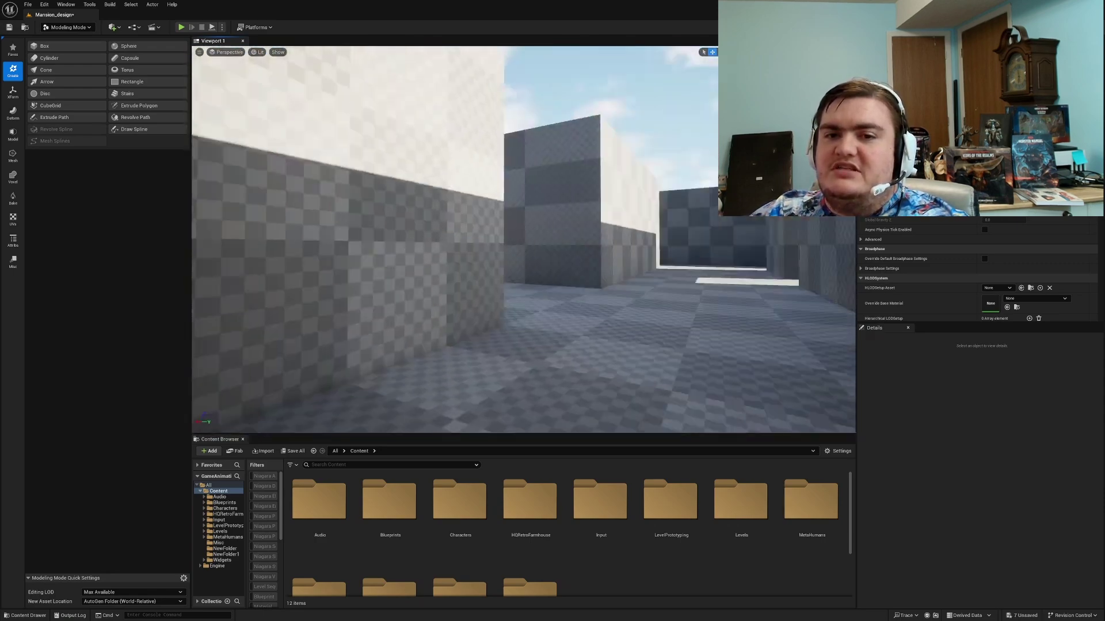
right_drag(414, 185, 517, 253)
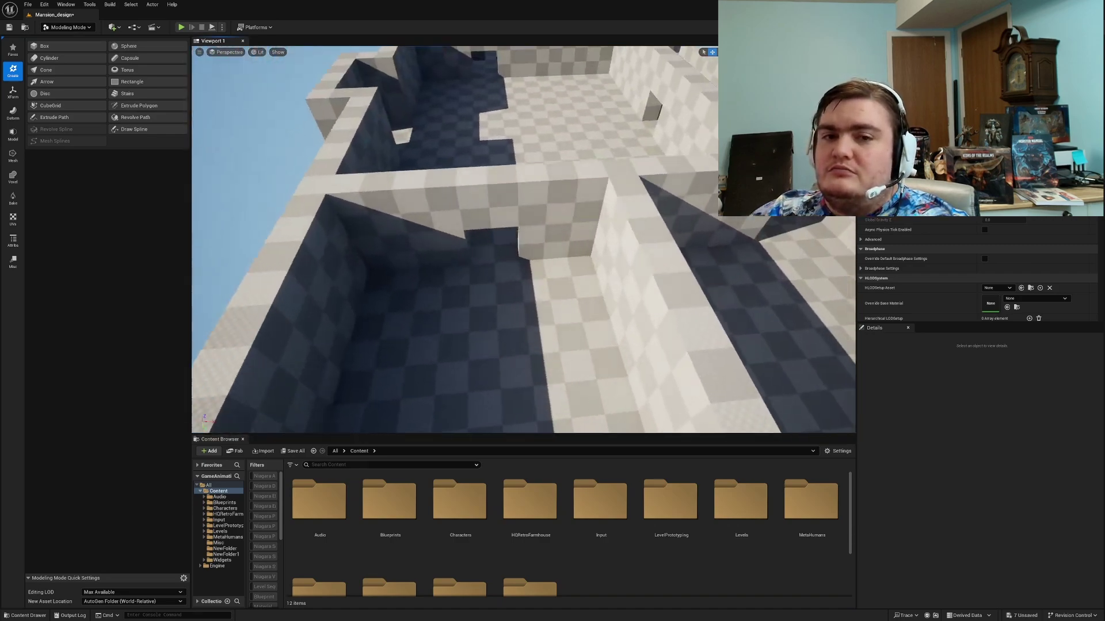
right_drag(523, 239, 472, 219)
key(w)
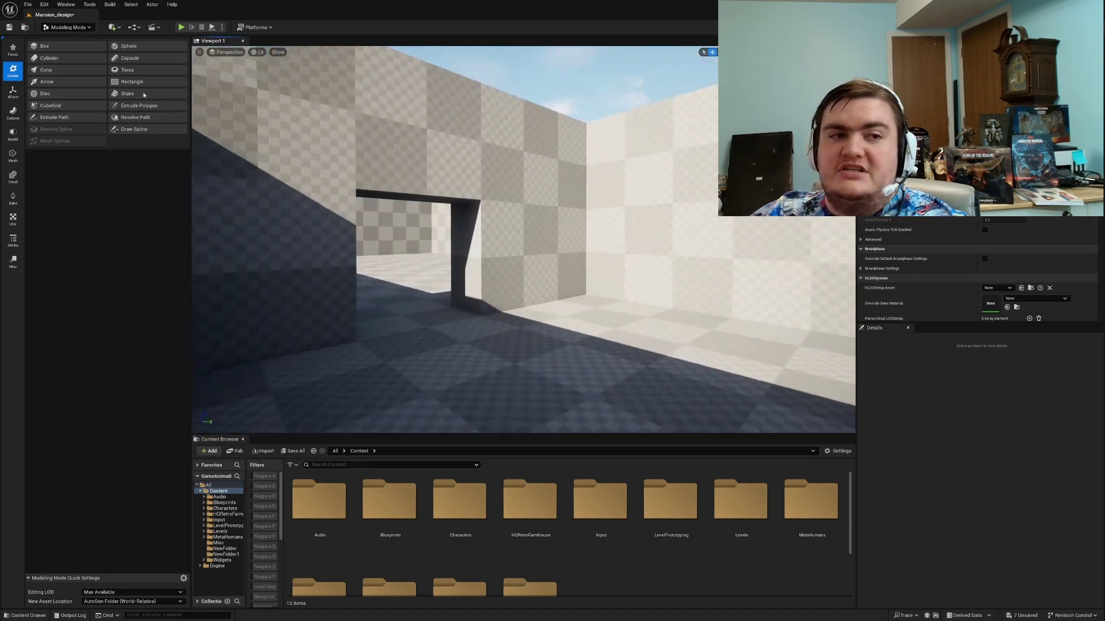
click(50, 105)
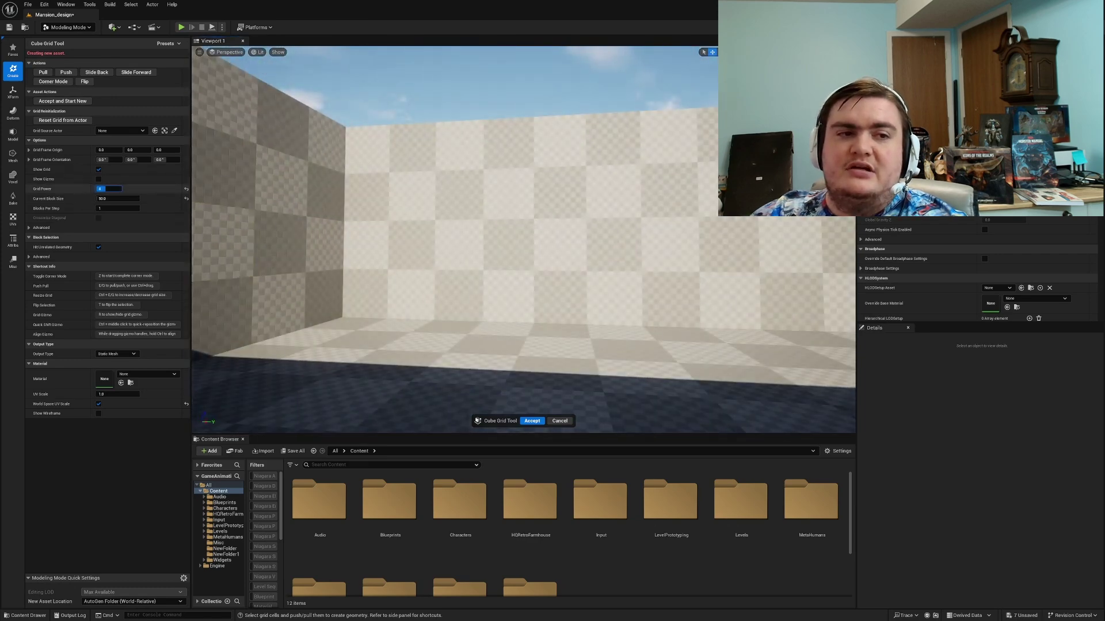
drag(108, 189, 102, 189)
key(w)
mouse_move(542, 227)
right_down()
mouse_move(581, 229)
mouse_move(511, 226)
mouse_move(536, 226)
mouse_move(520, 225)
right_up()
key(s)
key(s)
key(w)
right_drag(362, 218, 305, 225)
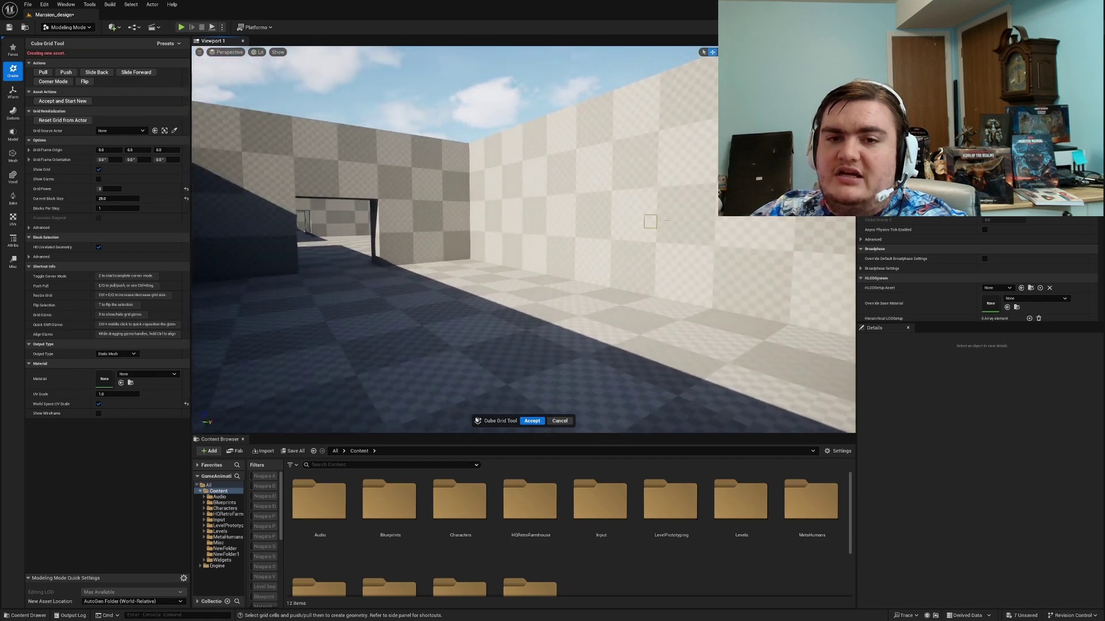
right_drag(673, 220, 497, 305)
key(w)
click(561, 421)
Step: Create a Prefab_blueprints folder in the project's Content folder and open it
key(s)
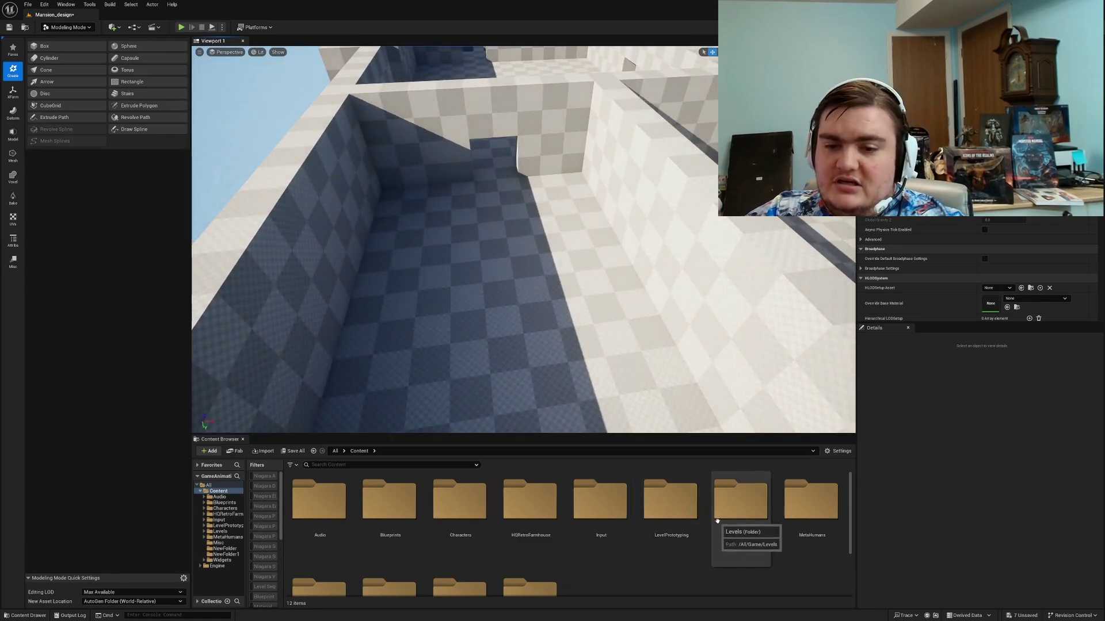
right_click(689, 564)
right_click(765, 589)
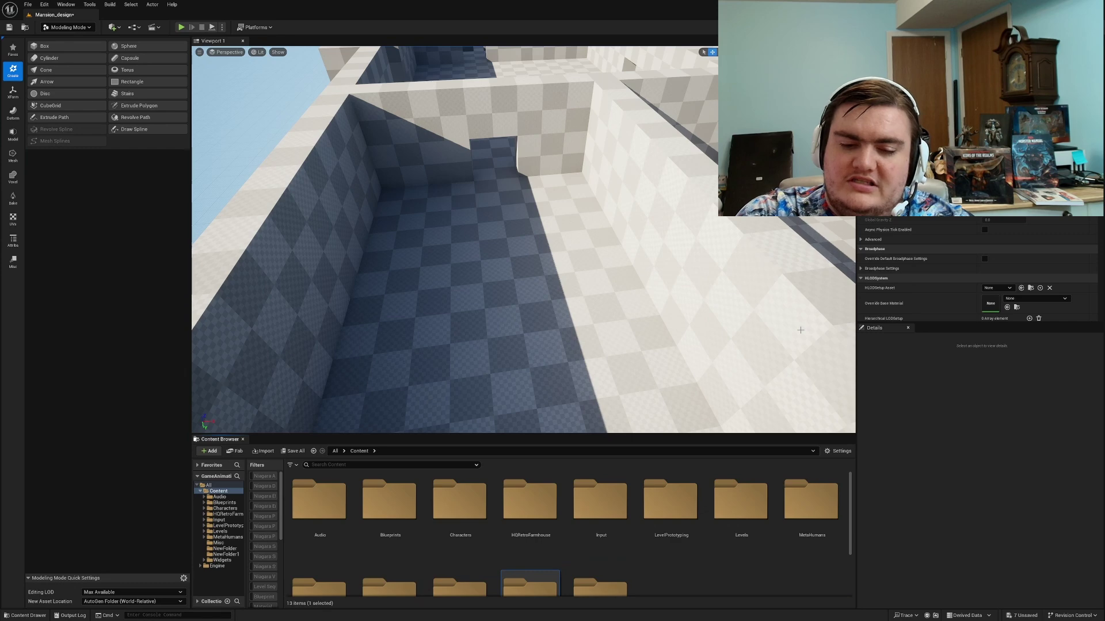
scroll(701, 340, down, 2)
scroll(529, 513, down, 3)
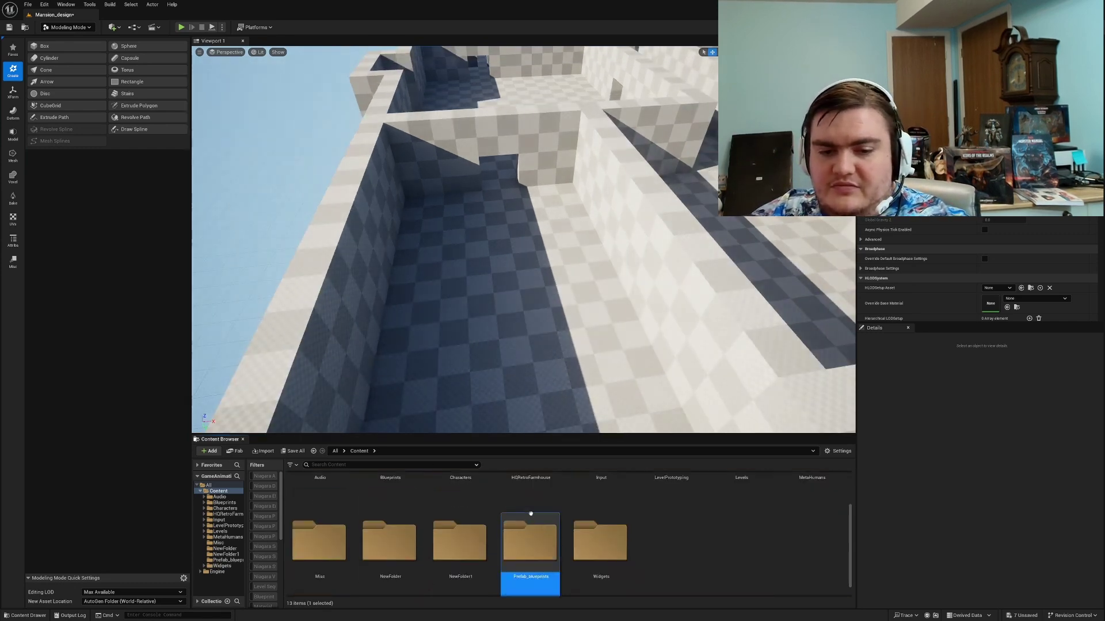
double_click(535, 586)
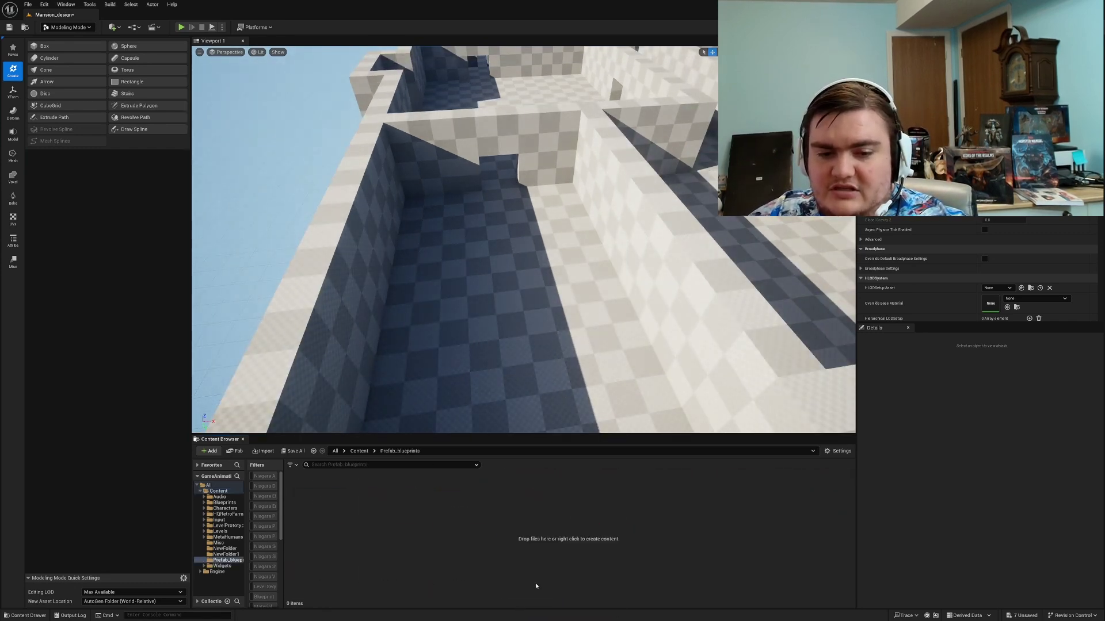
Step: Create an Actor Blueprint Class in the Prefab_blueprints folder and name it Hiding_places
right_click(406, 533)
click(455, 291)
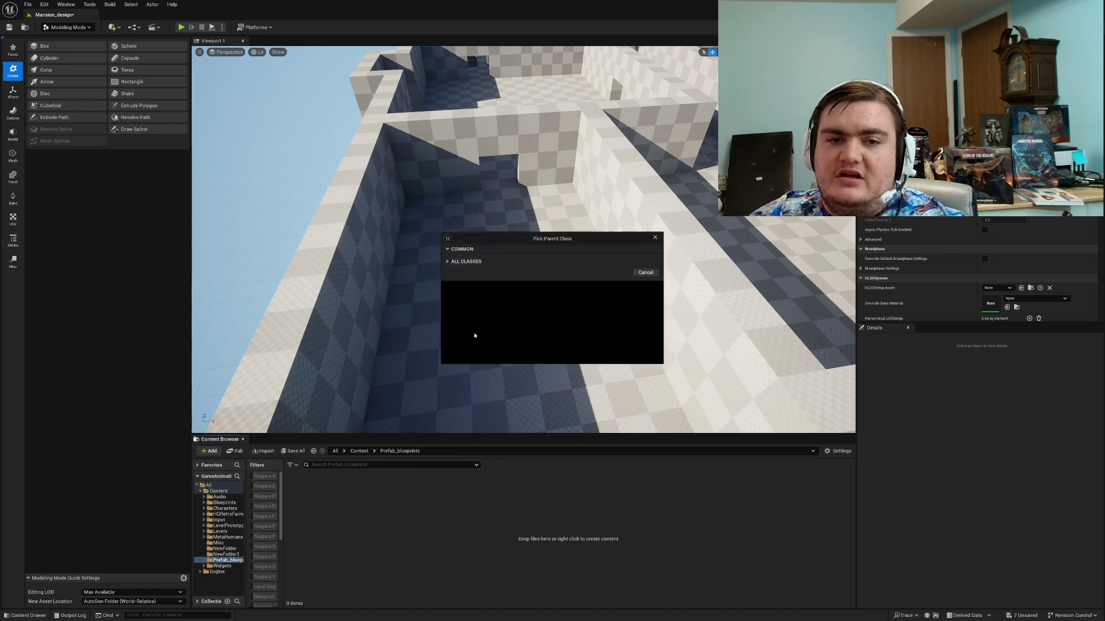
click(491, 264)
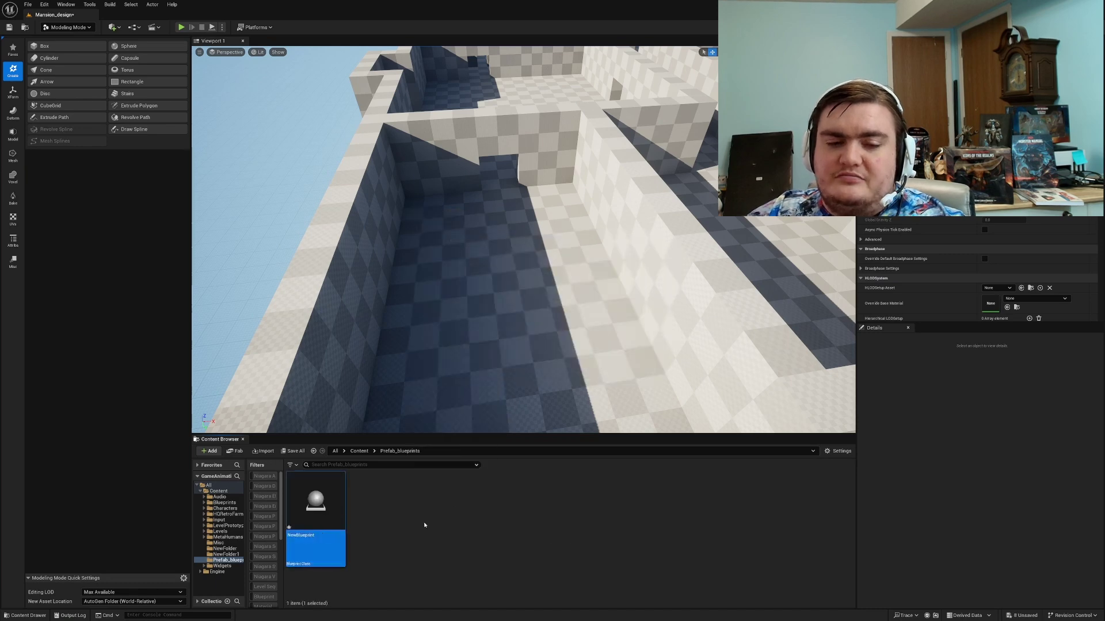
right_click(311, 524)
click(352, 352)
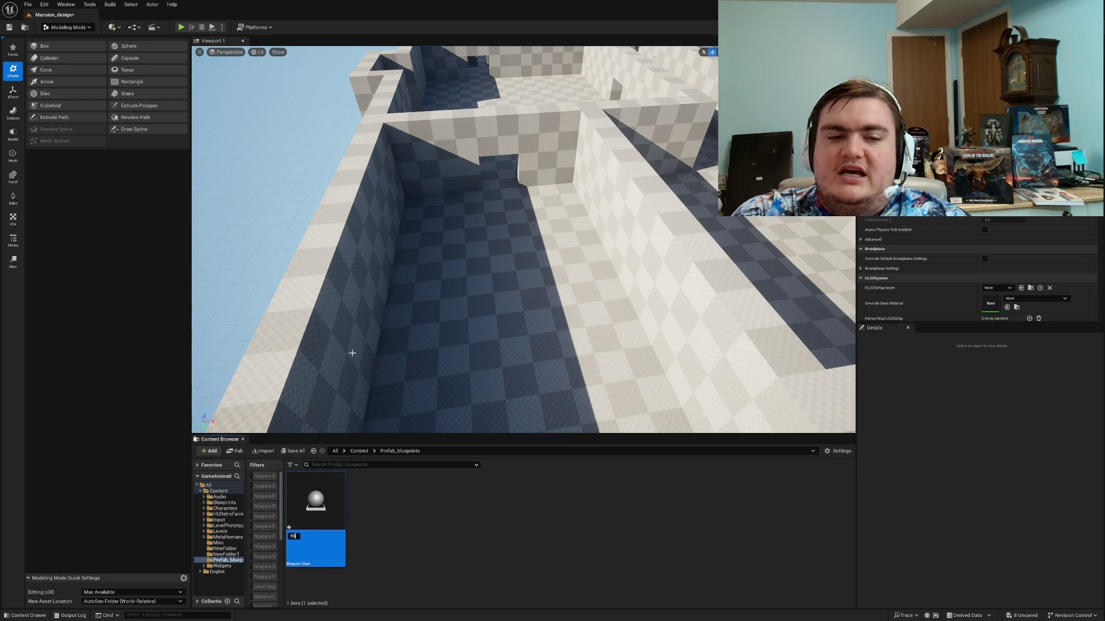
text(Hiding_places)
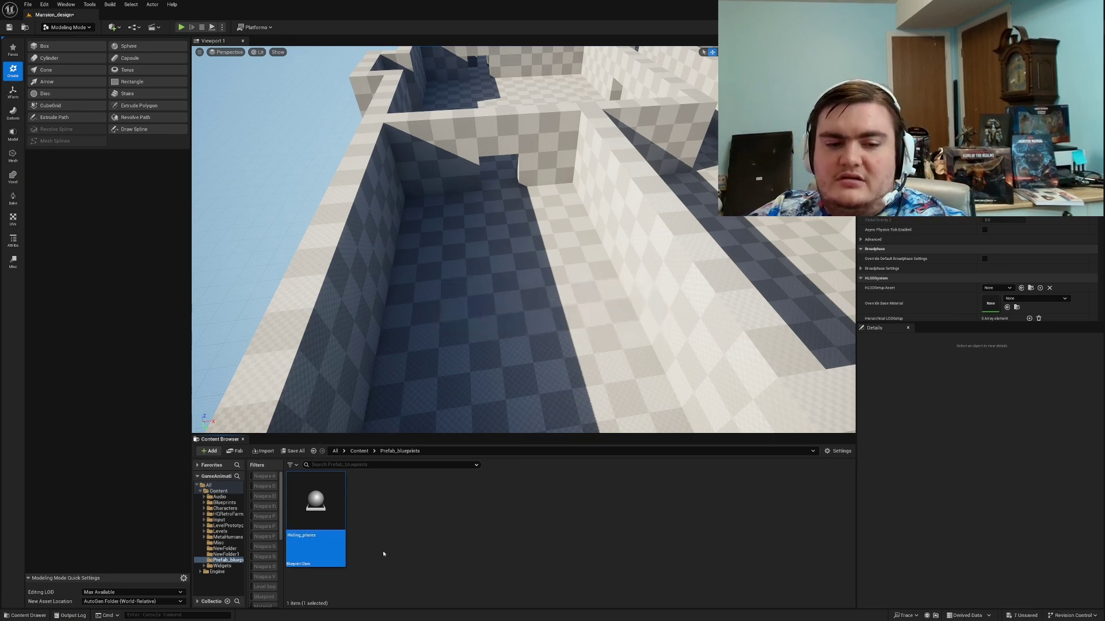
Step: Place the Hiding_places blueprint beside the inner wall of the long room and open the blueprint for editing
mouse_move(596, 248)
mouse_down()
mouse_move(567, 246)
mouse_move(591, 237)
mouse_up()
double_click(309, 507)
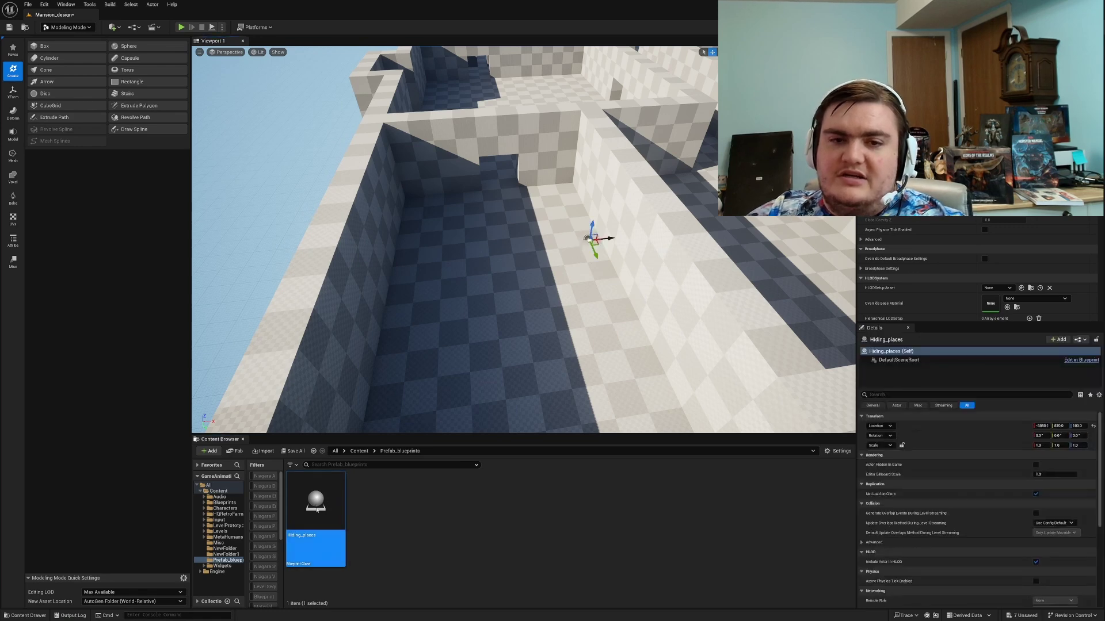
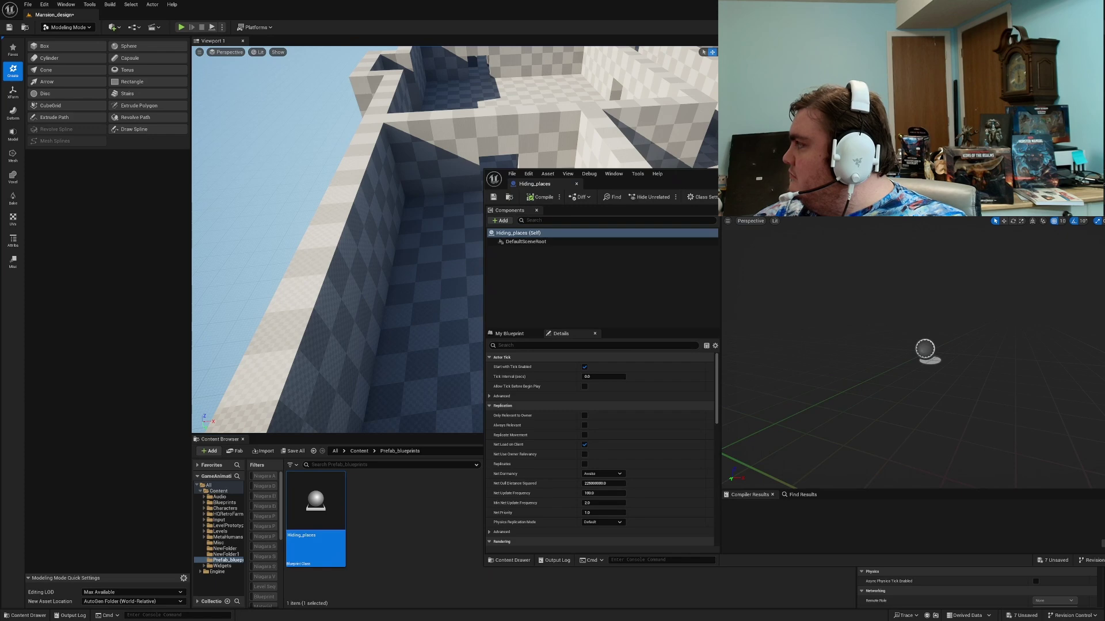
Step: Find the SM_Cube static mesh in the Content folder and add it as a component of the Hiding_places blueprint
drag(847, 183, 769, 81)
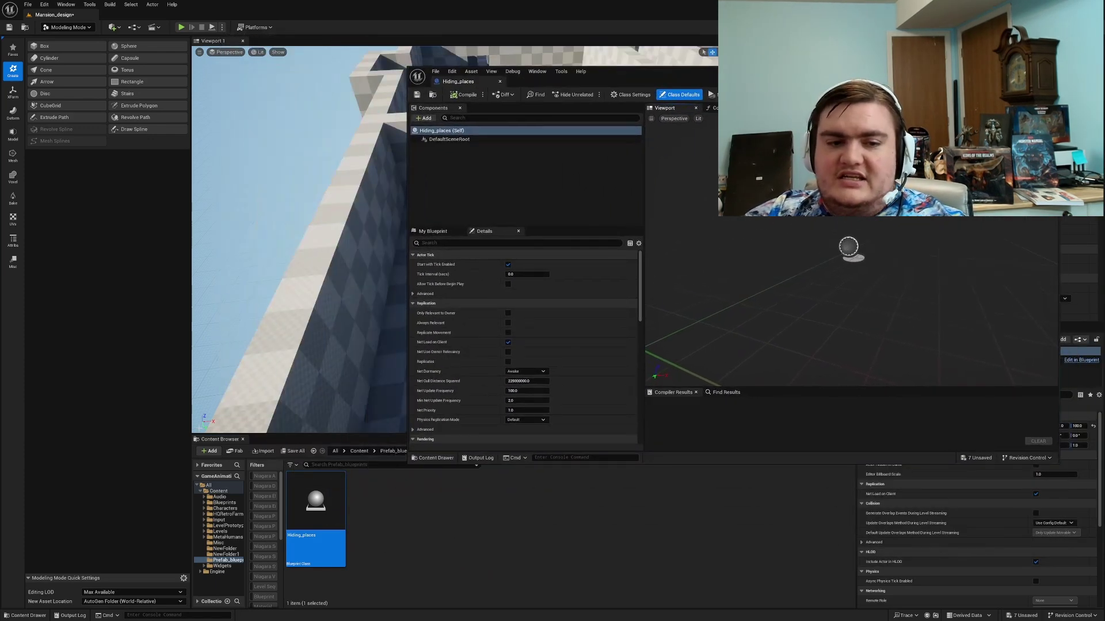
click(350, 452)
click(350, 452)
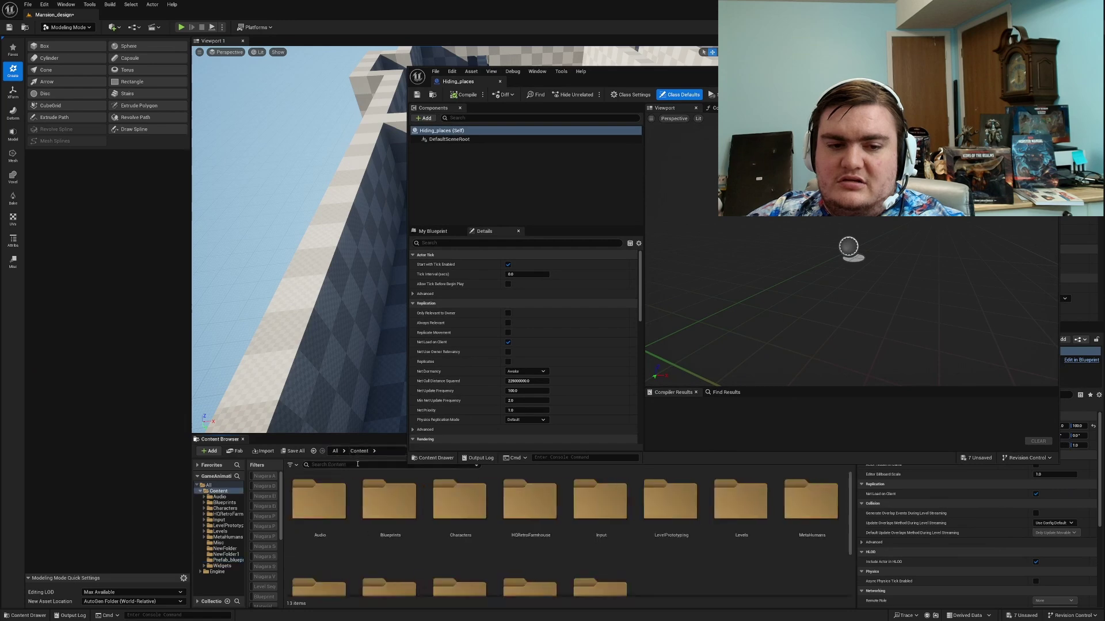
click(358, 465)
text(sm_)
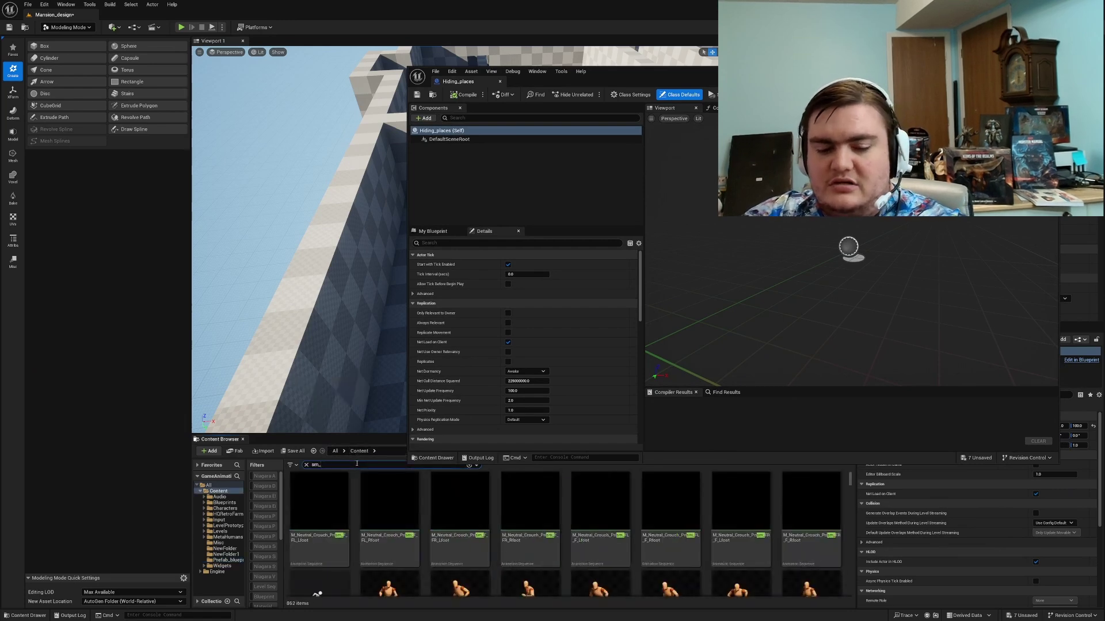
text(cube)
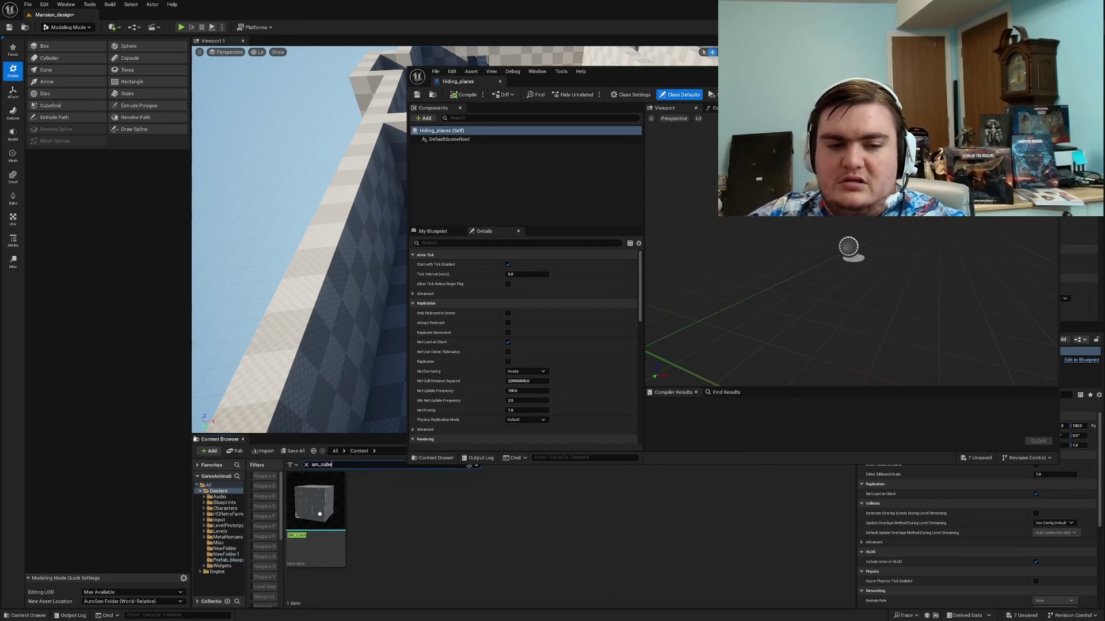
drag(319, 514, 772, 294)
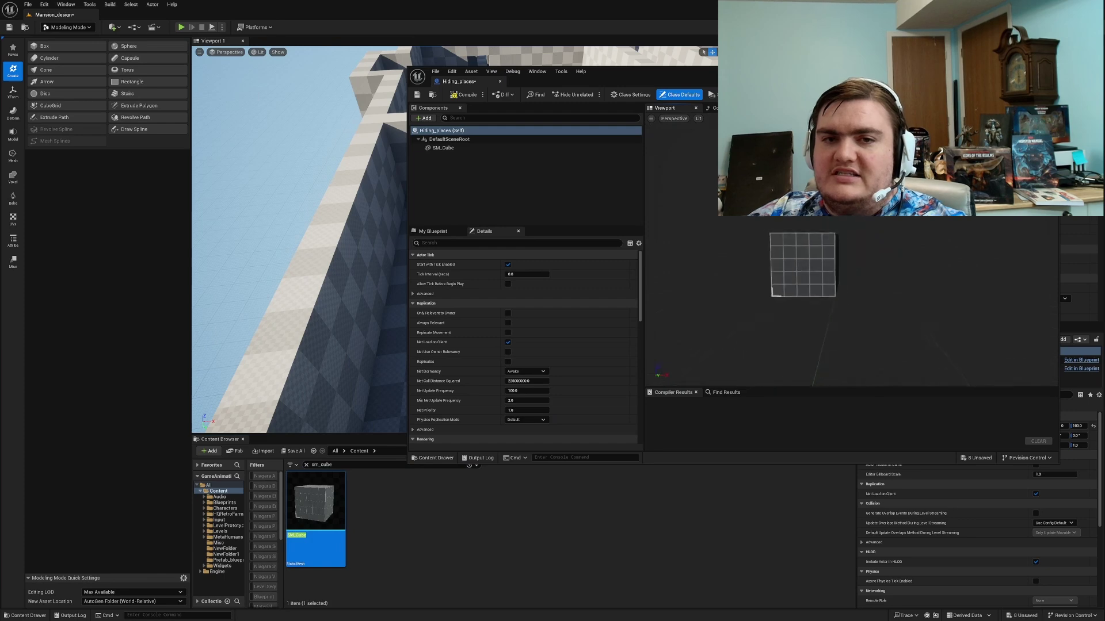
Step: Search the Content folder for "sandb" and place ABP_SandboxCharacter in the level beside the cube as a scale reference
drag(857, 79, 804, 537)
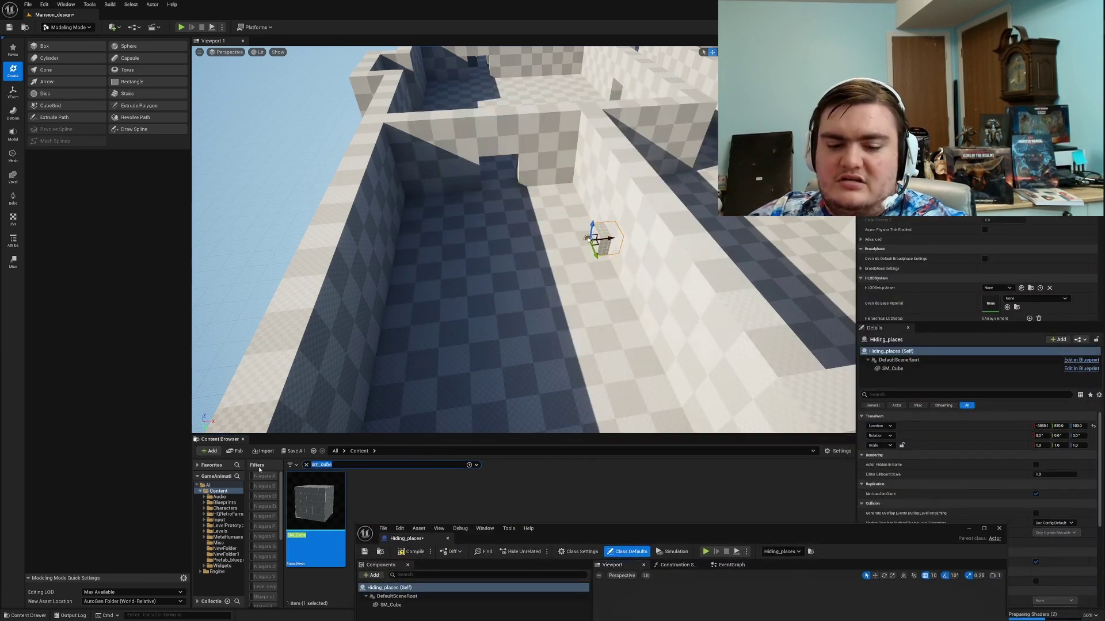
text(sandb)
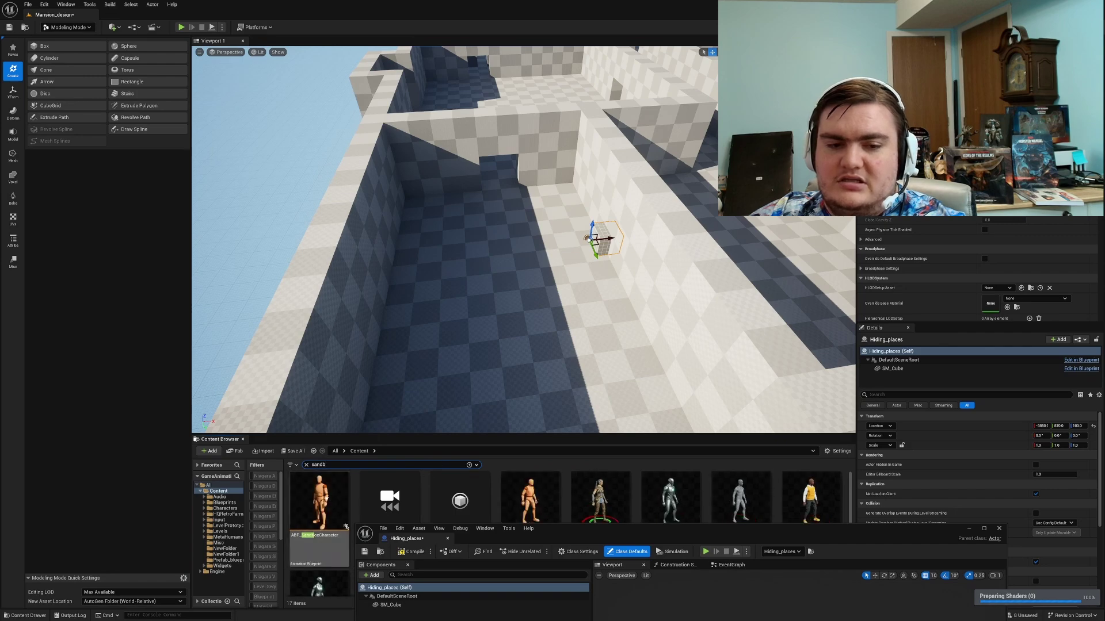
drag(346, 526, 573, 225)
key(w)
right_drag(614, 271, 766, 213)
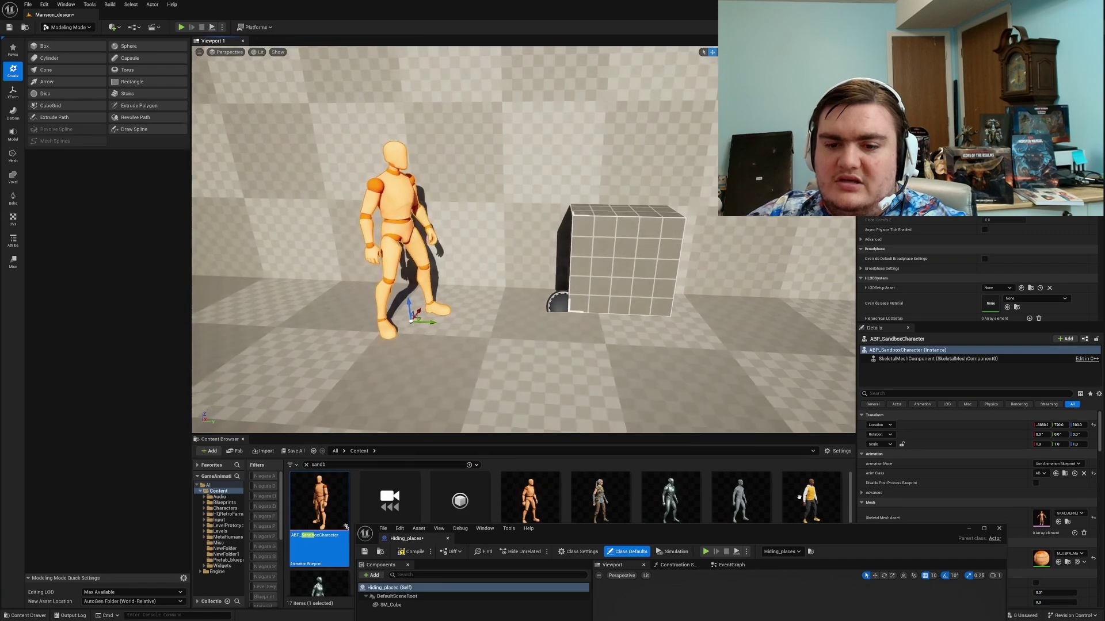
Step: Scale the SM_Cube component down to 0.25 in X and Y and 0.5 in Z
drag(817, 542, 890, 325)
click(760, 424)
mouse_move(760, 424)
right_down()
mouse_move(766, 454)
mouse_move(752, 409)
right_up()
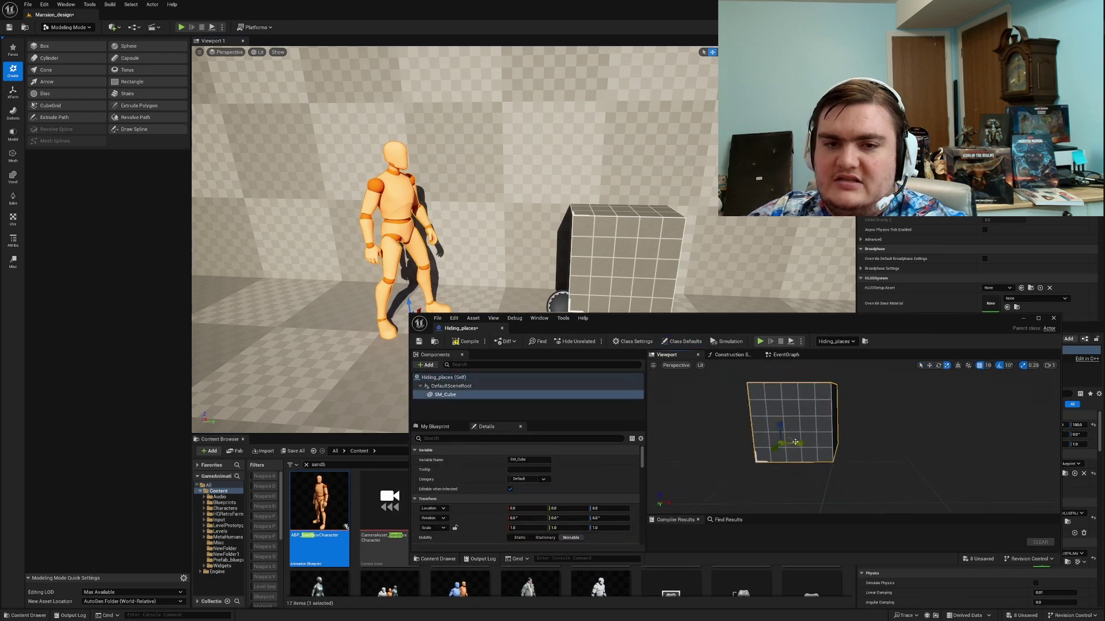
mouse_move(795, 442)
mouse_down()
mouse_move(781, 442)
mouse_move(800, 443)
mouse_up()
mouse_move(767, 453)
right_down()
mouse_move(742, 465)
mouse_move(766, 454)
right_up()
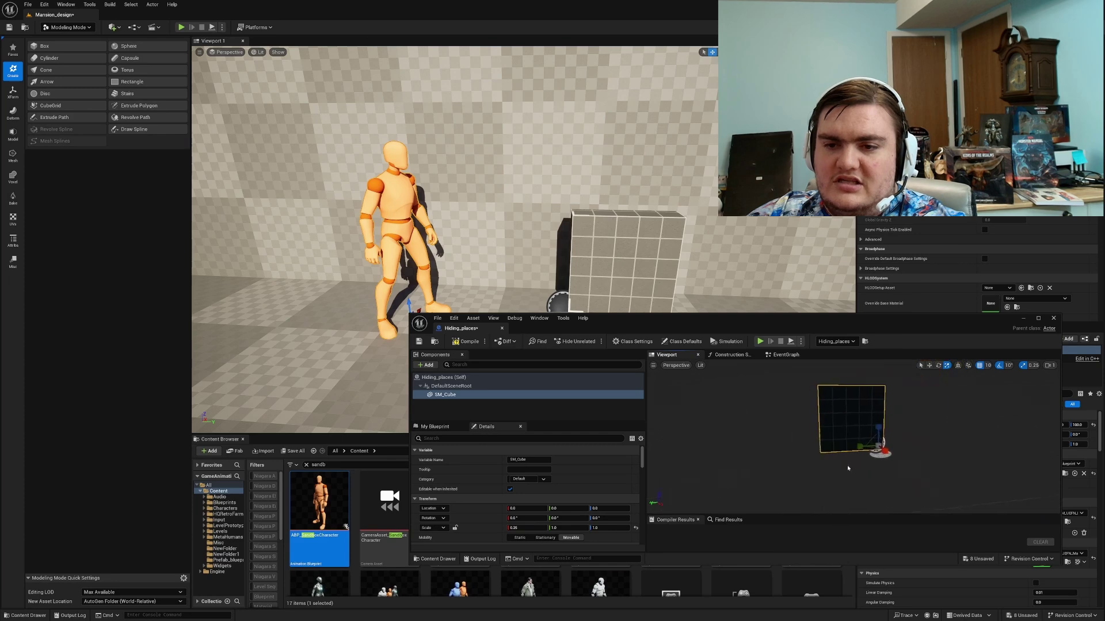
drag(854, 447, 871, 435)
Step: Set the scale snap to 0.03125 and thin the cube to 0.125 in X and Y to form a table leg
click(1031, 365)
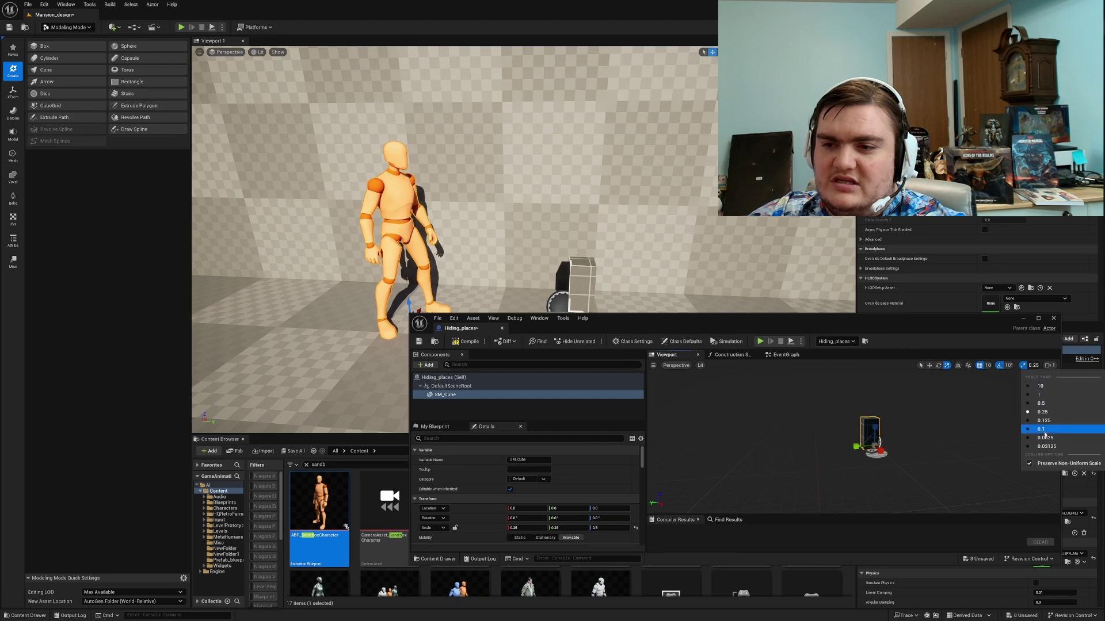
click(1029, 447)
right_drag(836, 459, 846, 478)
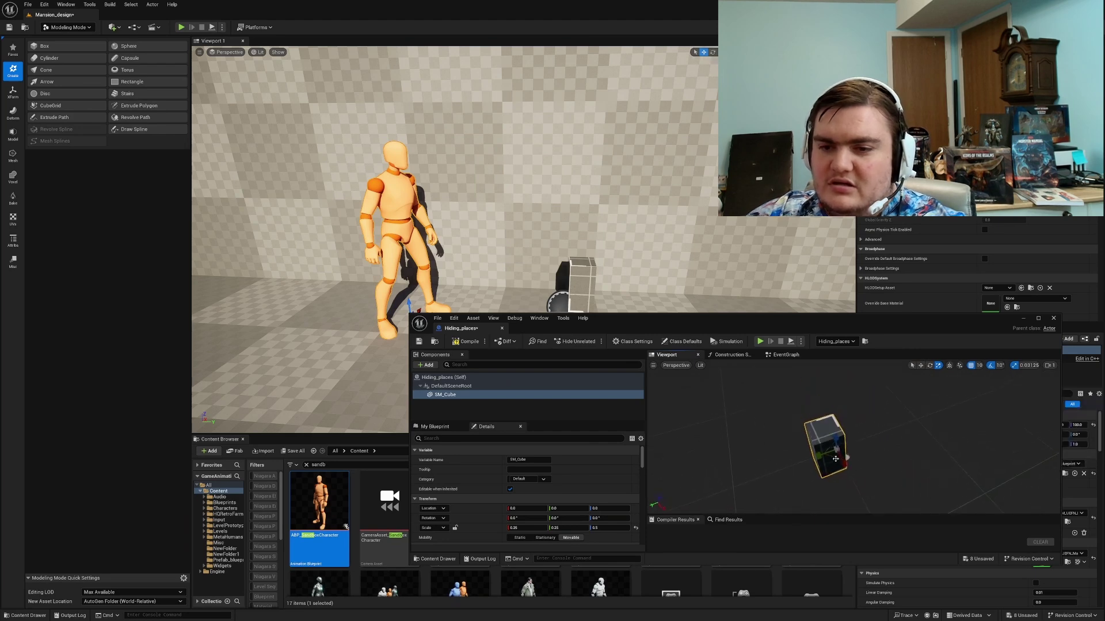
drag(832, 457, 835, 454)
right_drag(853, 439, 818, 441)
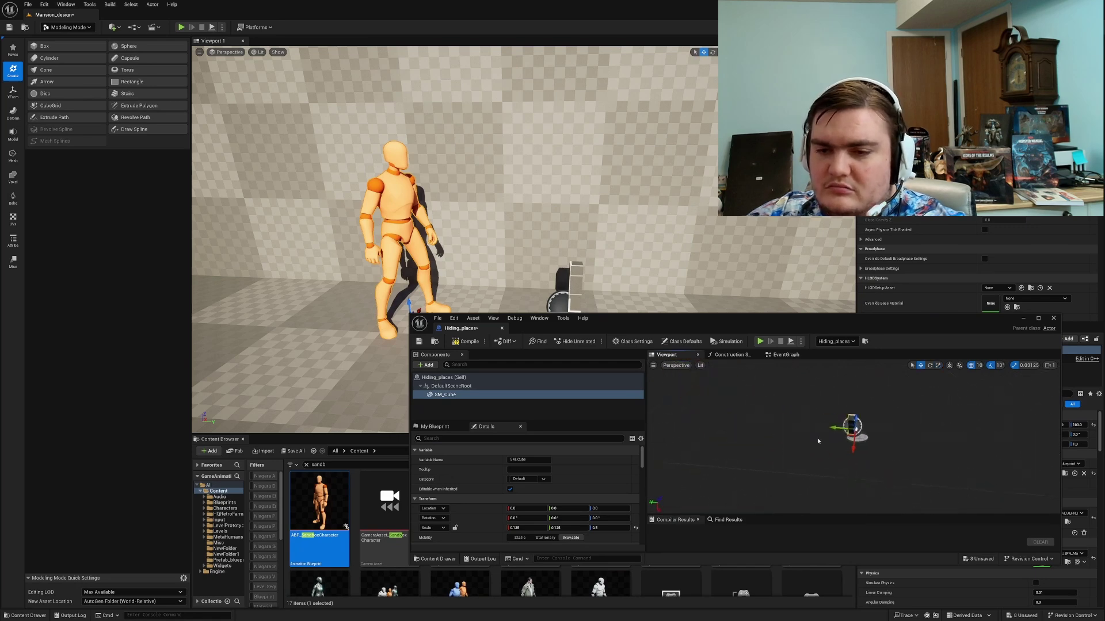
Step: Duplicate the leg to Y -90 and stretch both legs to a Z scale of 0.84375
drag(835, 428, 887, 431)
key(ctrl+z)
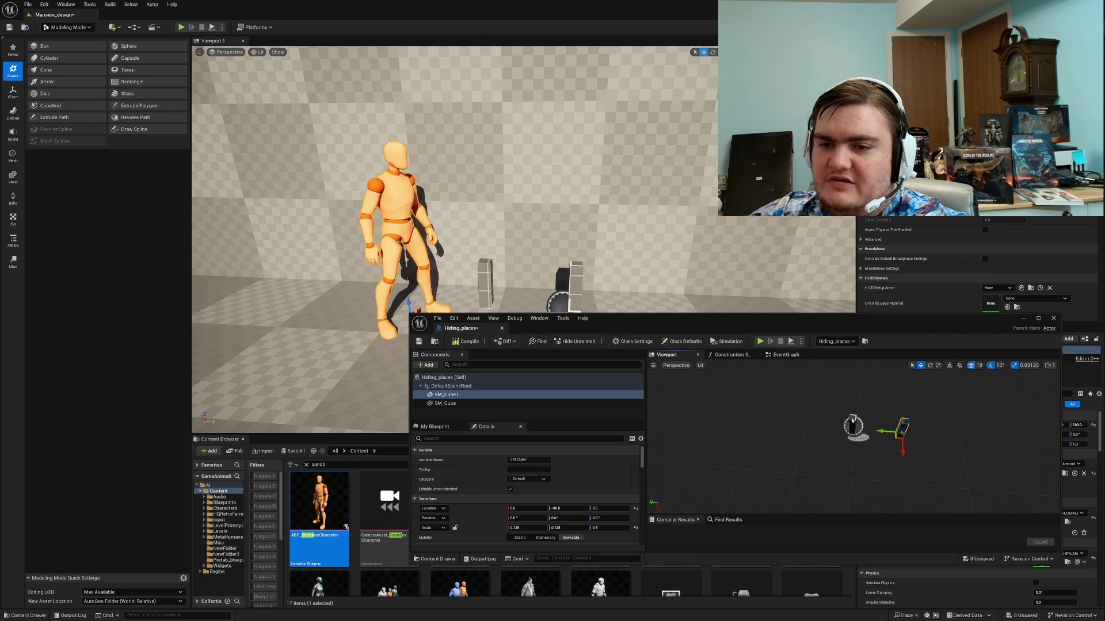
ctrl+click(852, 423)
key(r)
drag(854, 415, 853, 410)
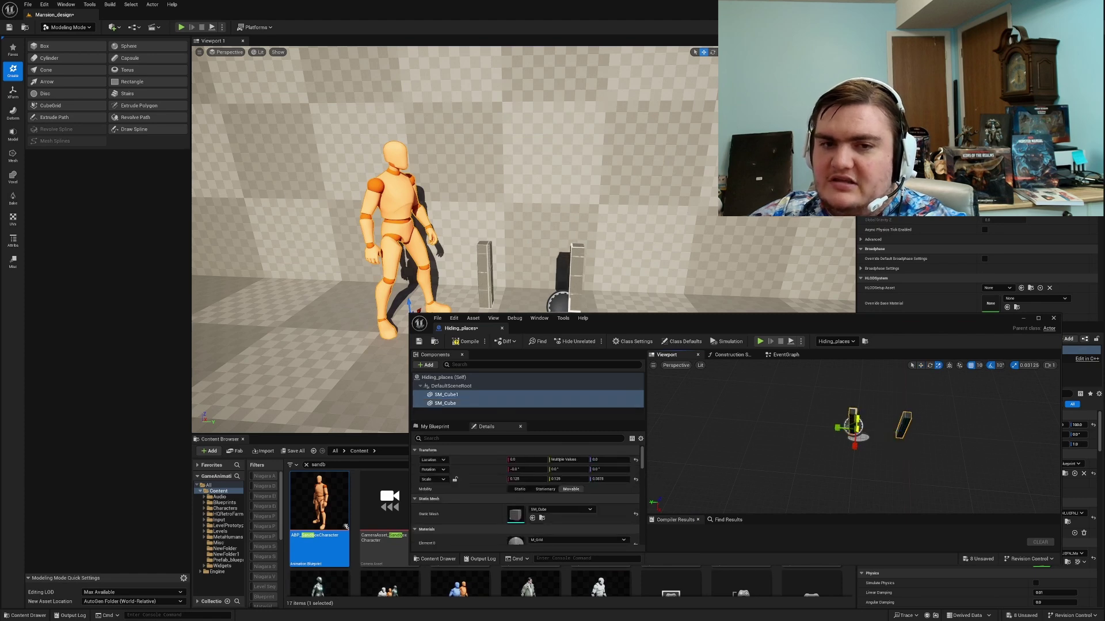
right_drag(901, 413, 895, 408)
Step: Duplicate both legs, move the copies to X 90, and check the four legs against the mannequin in the level
key(w)
key(ctrl+d)
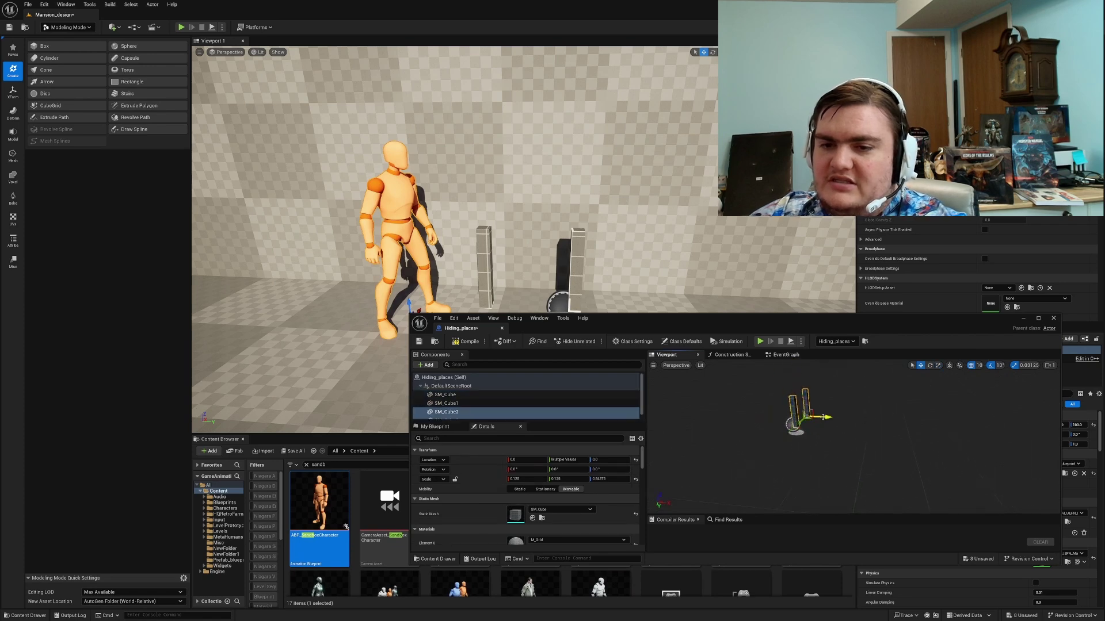
drag(824, 417, 853, 422)
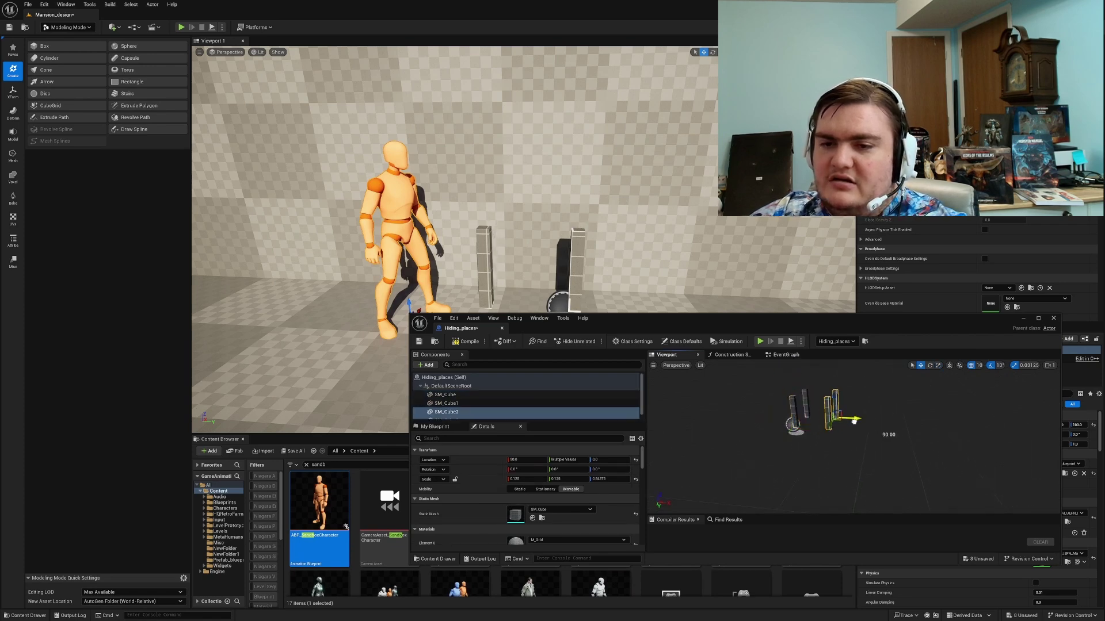
right_drag(708, 268, 616, 279)
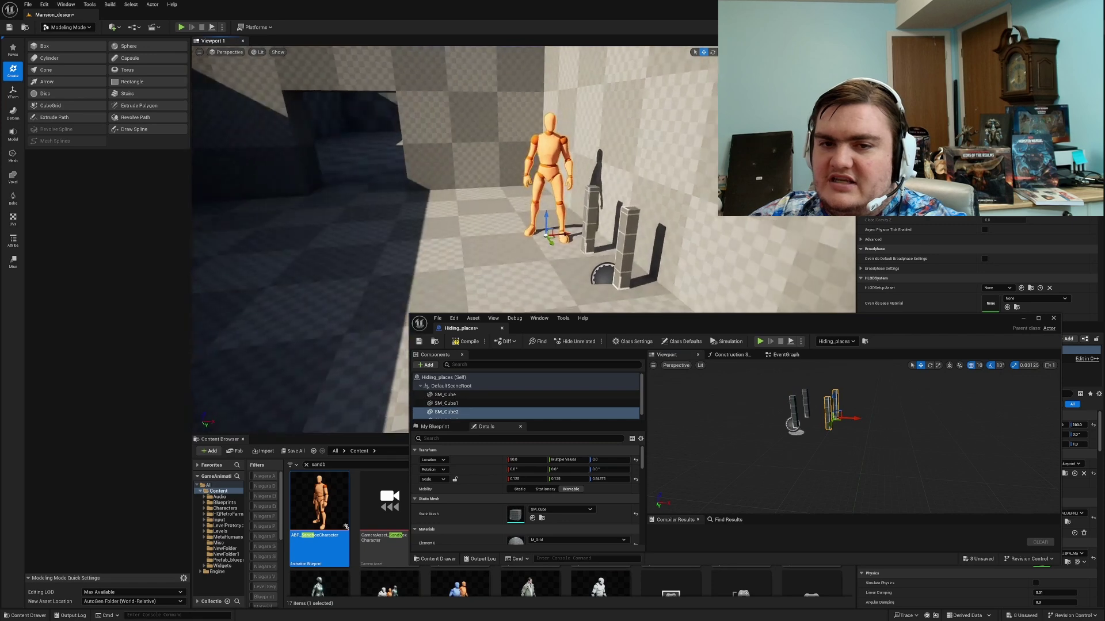
click(623, 279)
drag(623, 280, 572, 309)
right_drag(572, 309, 627, 302)
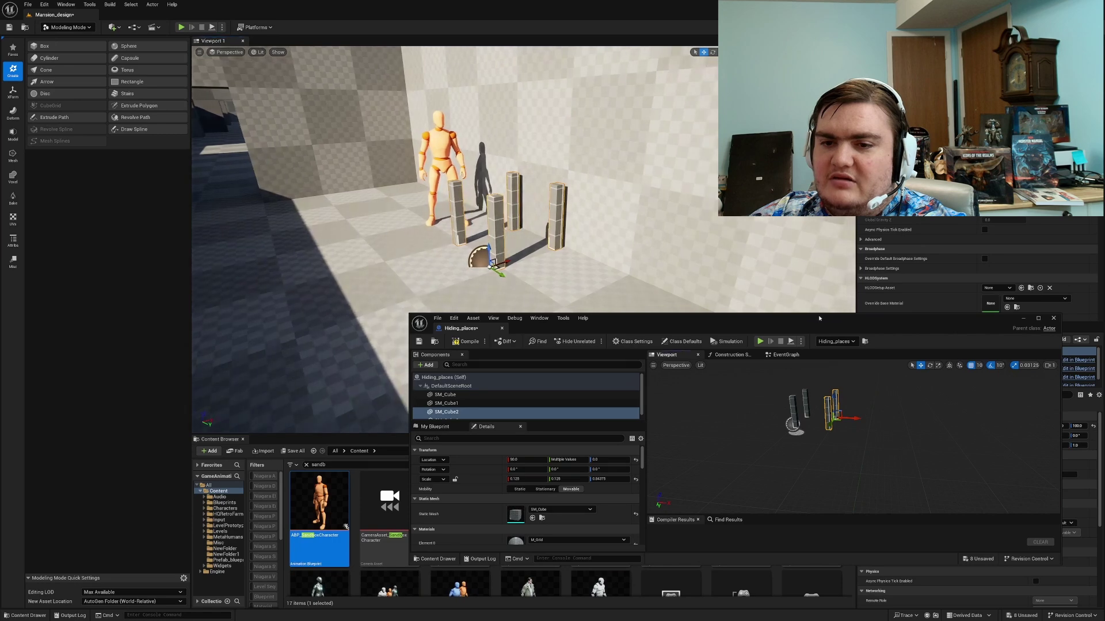
Step: Duplicate a leg into a tabletop scaled 1.03125 × 1.03125 × 0.1875 at location 0, -90, 90, and compile the blueprint
right_drag(919, 432, 923, 468)
click(874, 460)
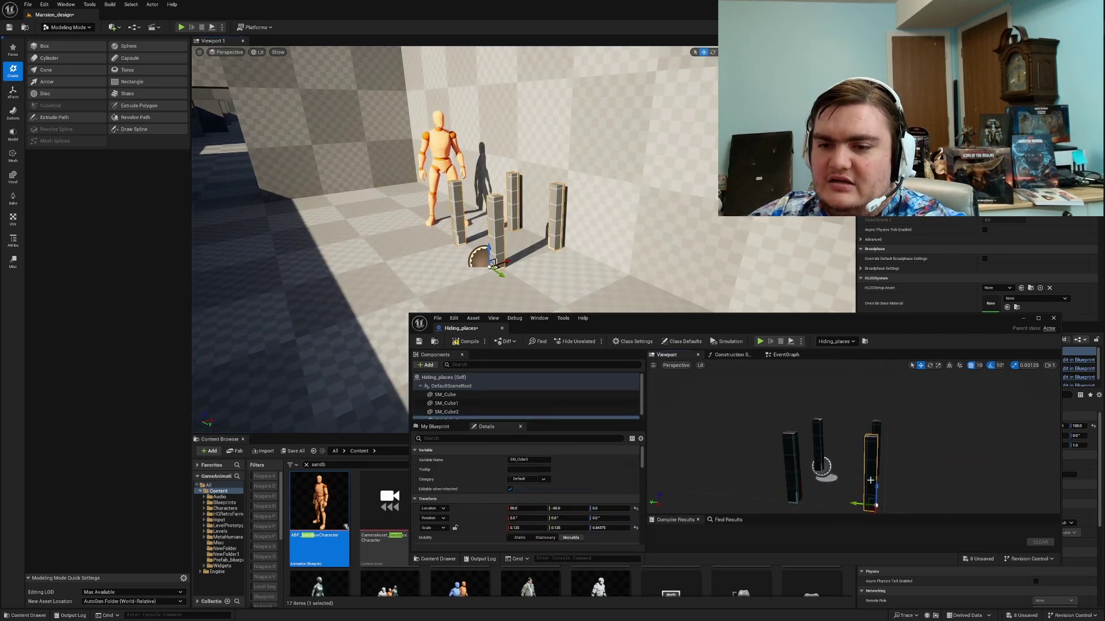
key(ctrl+d)
drag(874, 482, 865, 412)
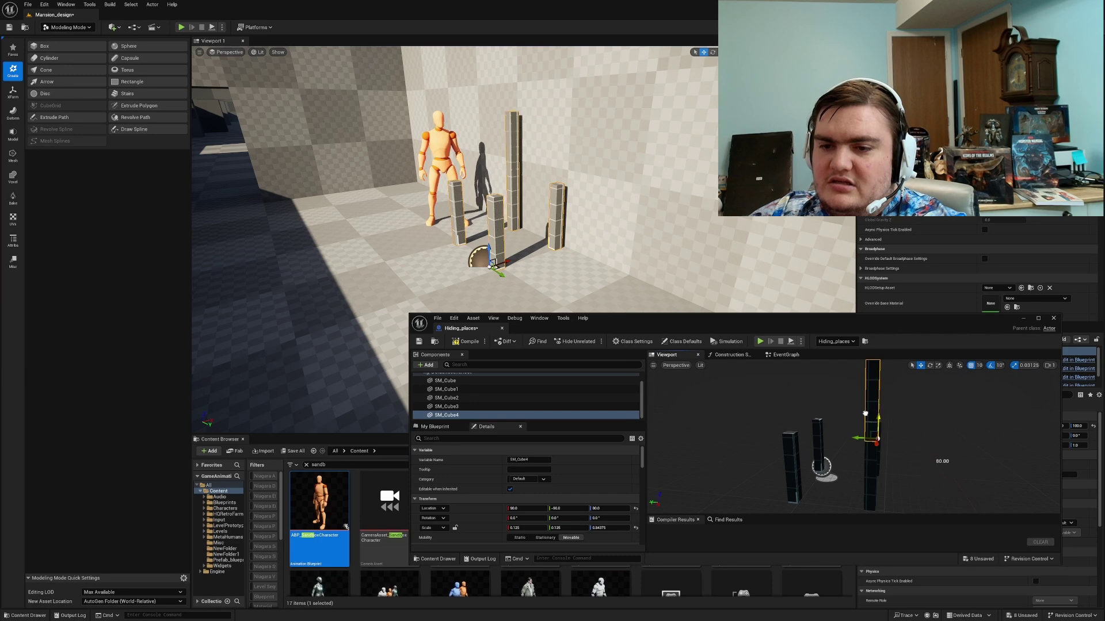
right_drag(865, 412, 895, 414)
key(r)
key(w)
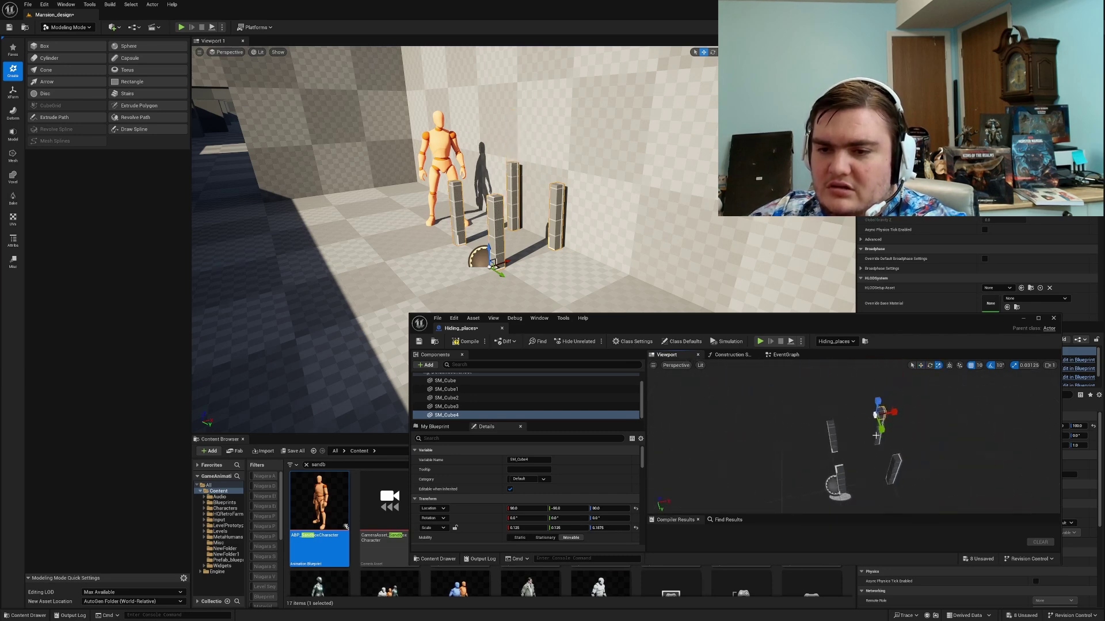
drag(895, 412, 866, 426)
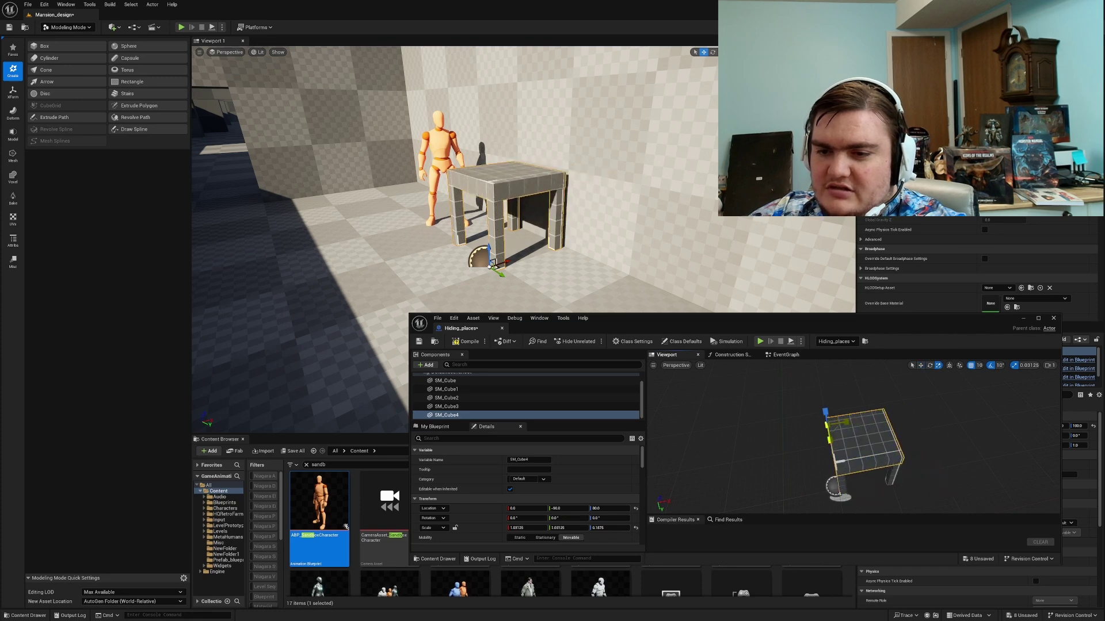
click(457, 344)
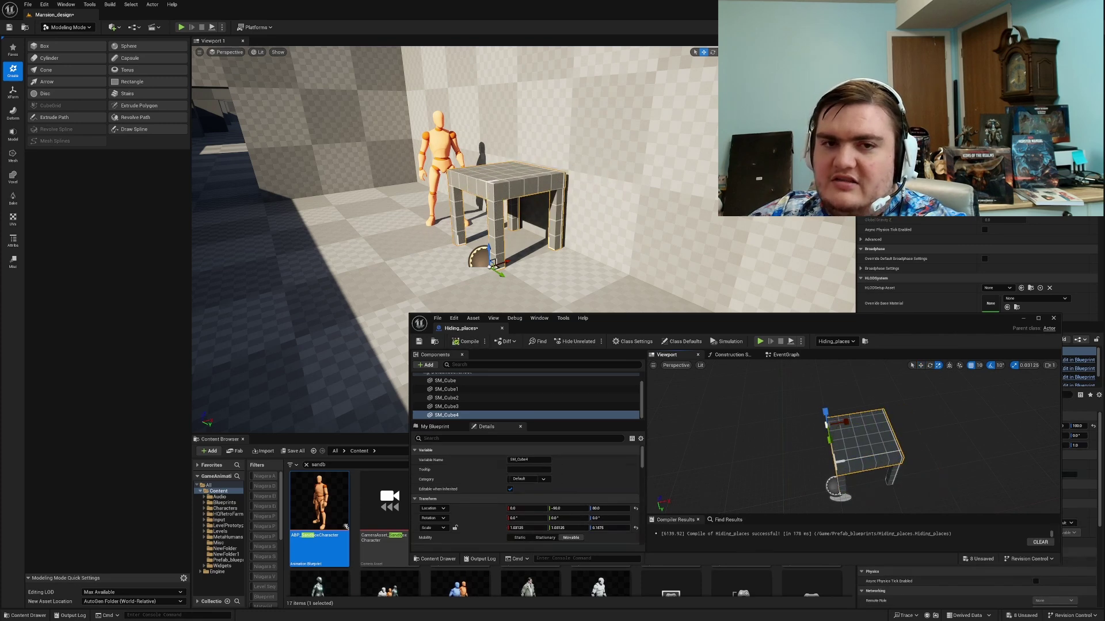
click(1023, 318)
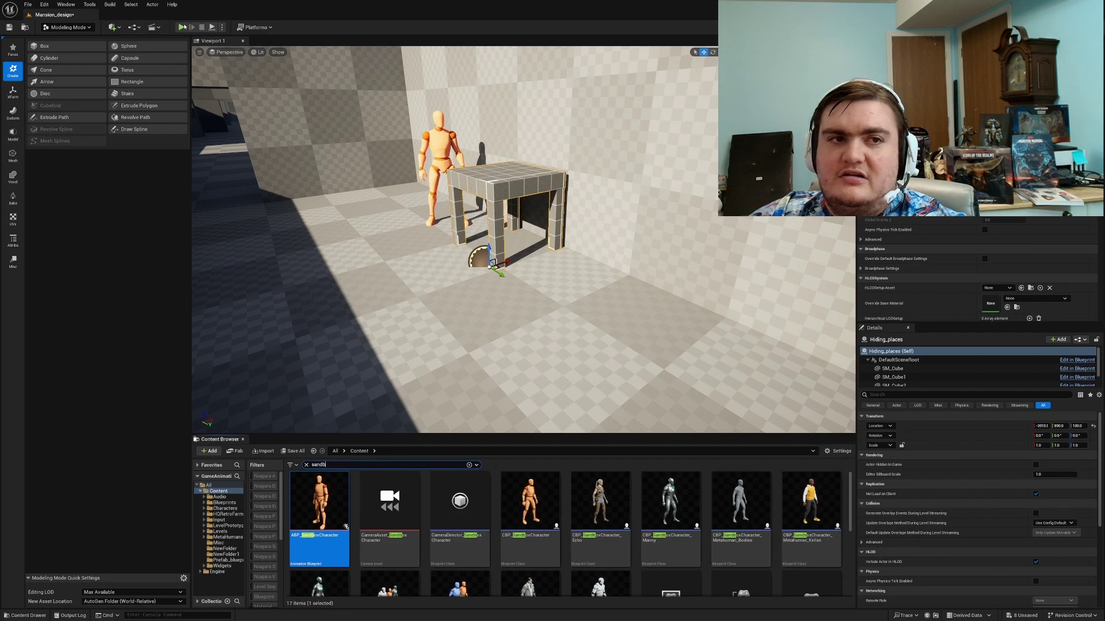
Step: Play-test the level by walking the character to the table and crouching under it, and end the play session
click(182, 28)
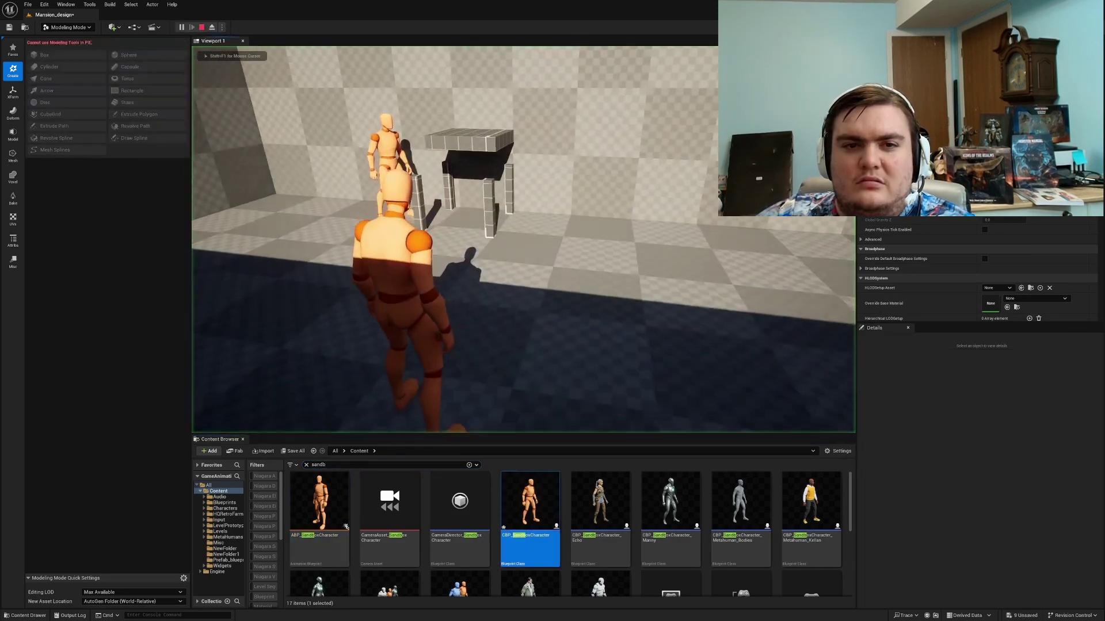
key(w)
key(c)
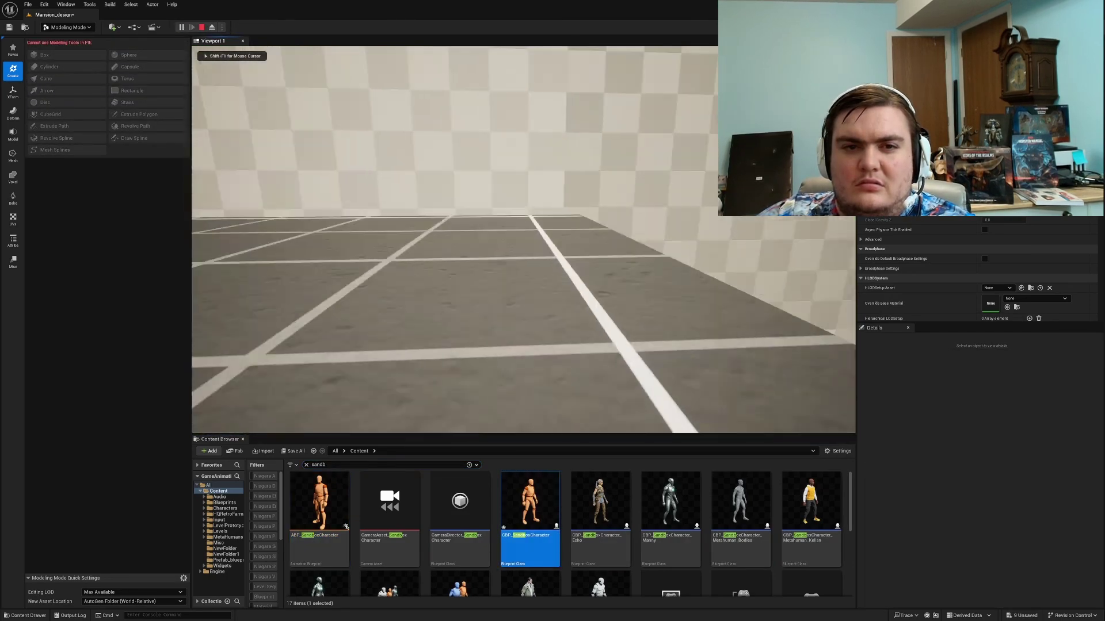
key(s)
key(w)
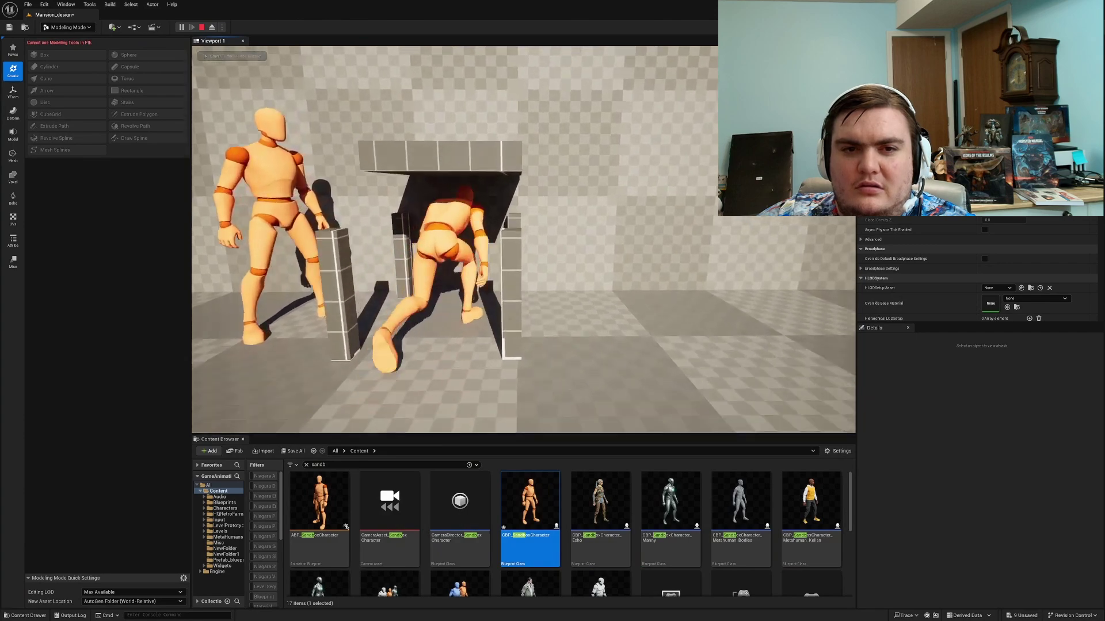
key(w)
key(s)
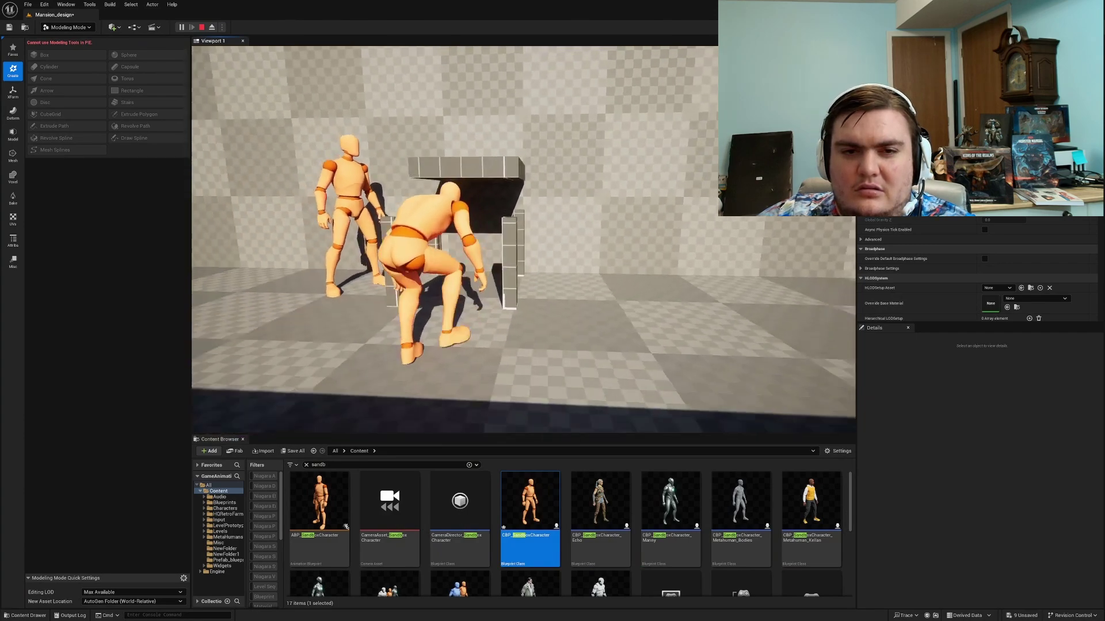
key(Escape)
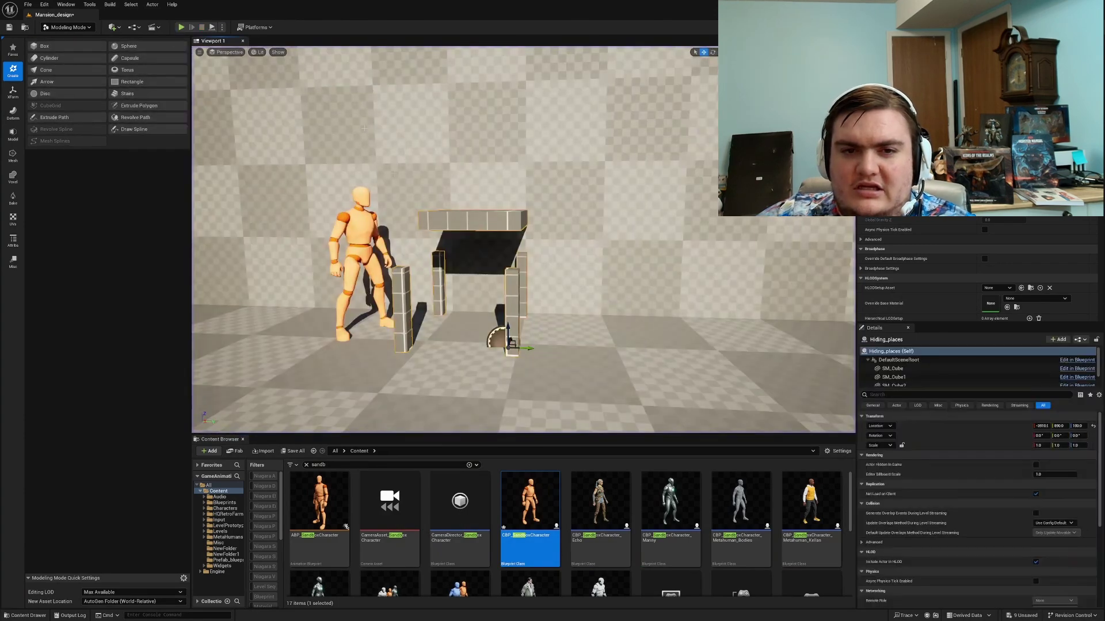
Step: Reopen the Hiding_places blueprint's component layout and lower the tabletop SM_Cube4 to Z 100
click(1065, 359)
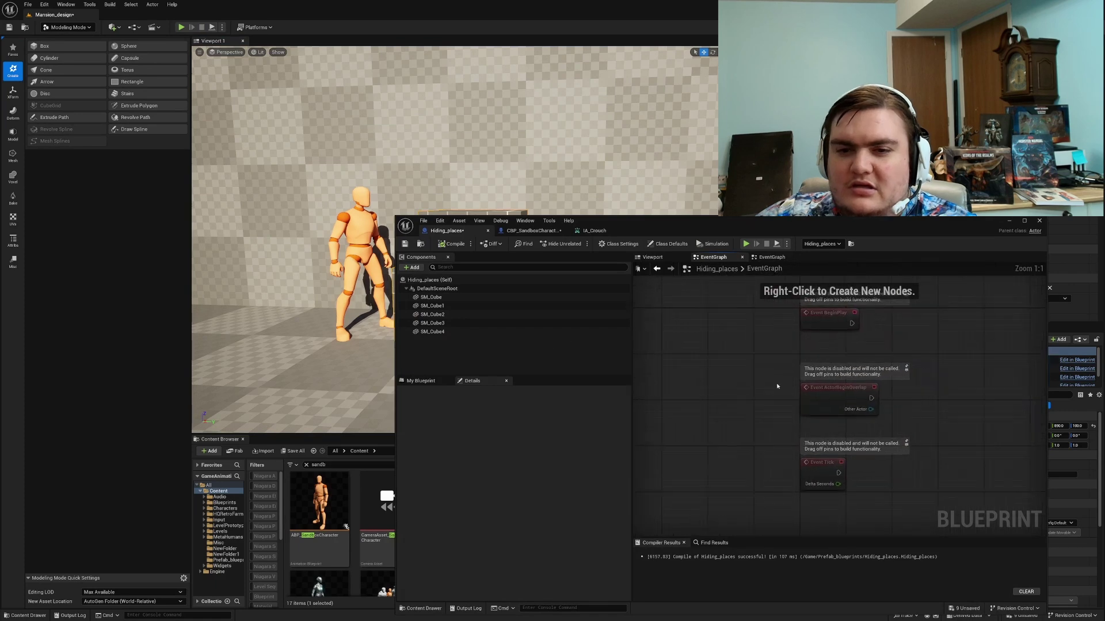
right_drag(698, 415, 658, 420)
click(652, 257)
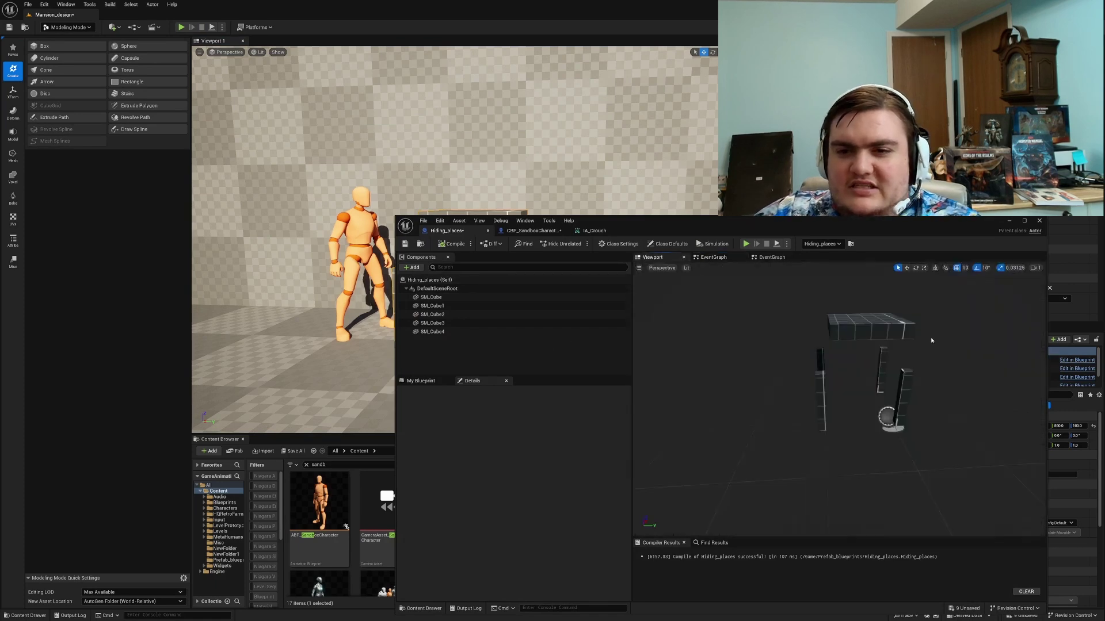
click(903, 328)
mouse_move(762, 332)
right_down()
mouse_move(748, 322)
mouse_move(762, 332)
right_up()
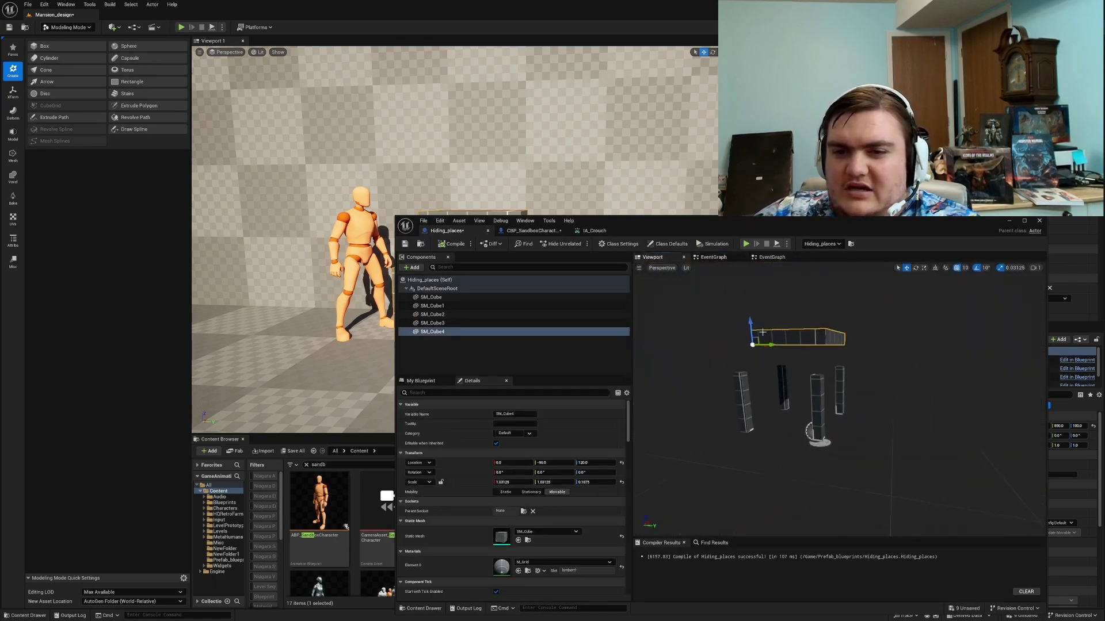
drag(720, 261, 590, 349)
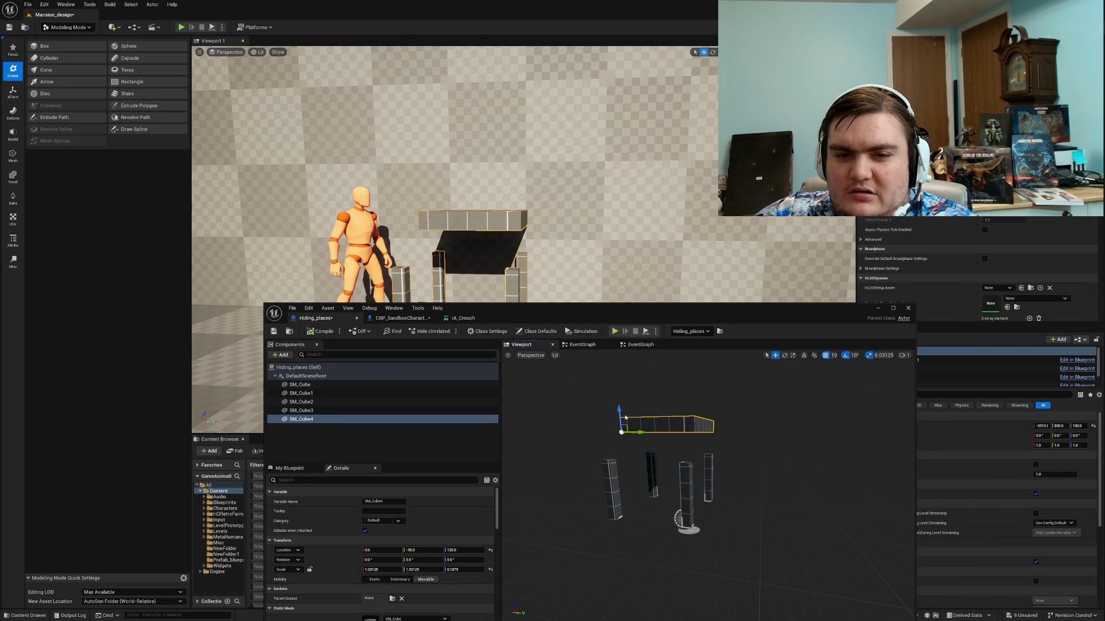
drag(619, 410, 620, 425)
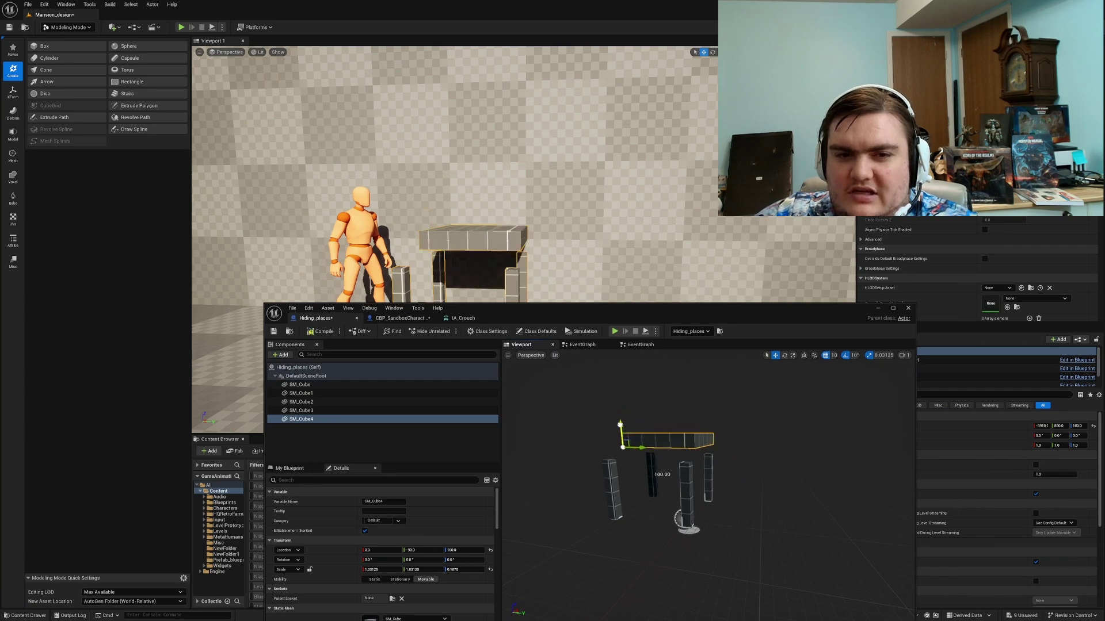
Step: Lengthen the table legs SM_Cube and SM_Cube2 along Z until they reach the underside of the tabletop
click(686, 483)
right_drag(686, 483, 604, 489)
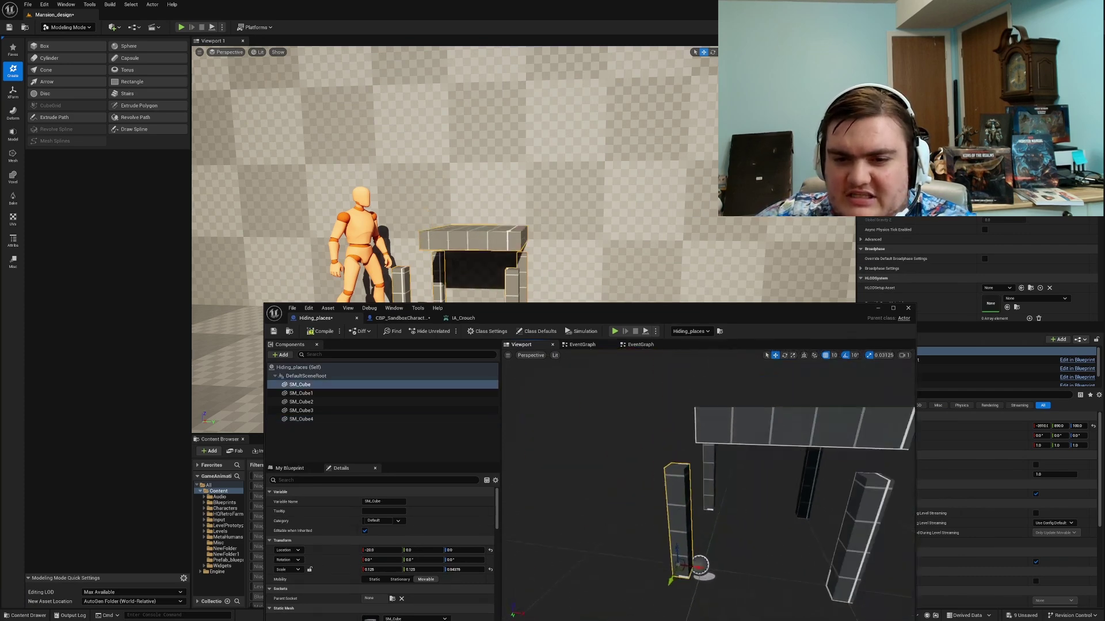
right_drag(675, 548, 682, 548)
key(s)
drag(698, 548, 696, 517)
key(r)
key(a)
mouse_move(768, 495)
right_down()
mouse_move(754, 494)
mouse_move(768, 495)
right_up()
key(d)
click(764, 511)
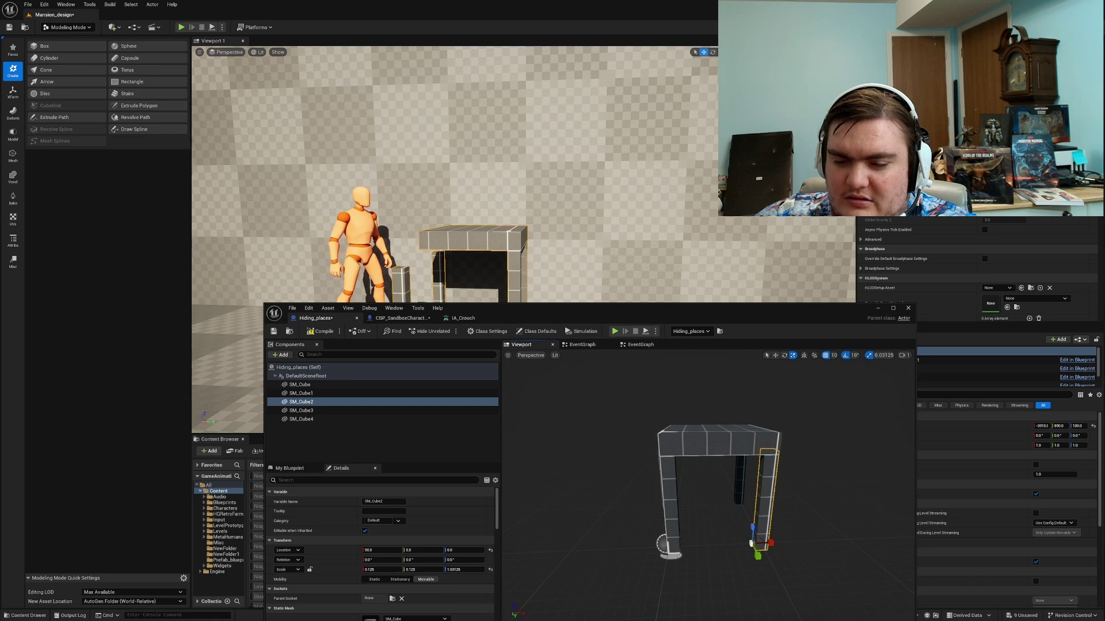
Step: Move the tabletop SM_Cube4 along Y to -110 while keeping it at Z 100
key(a)
right_drag(753, 518, 768, 494)
key(w)
key(a)
click(732, 467)
key(d)
key(a)
click(837, 429)
right_drag(837, 429, 845, 429)
key(d)
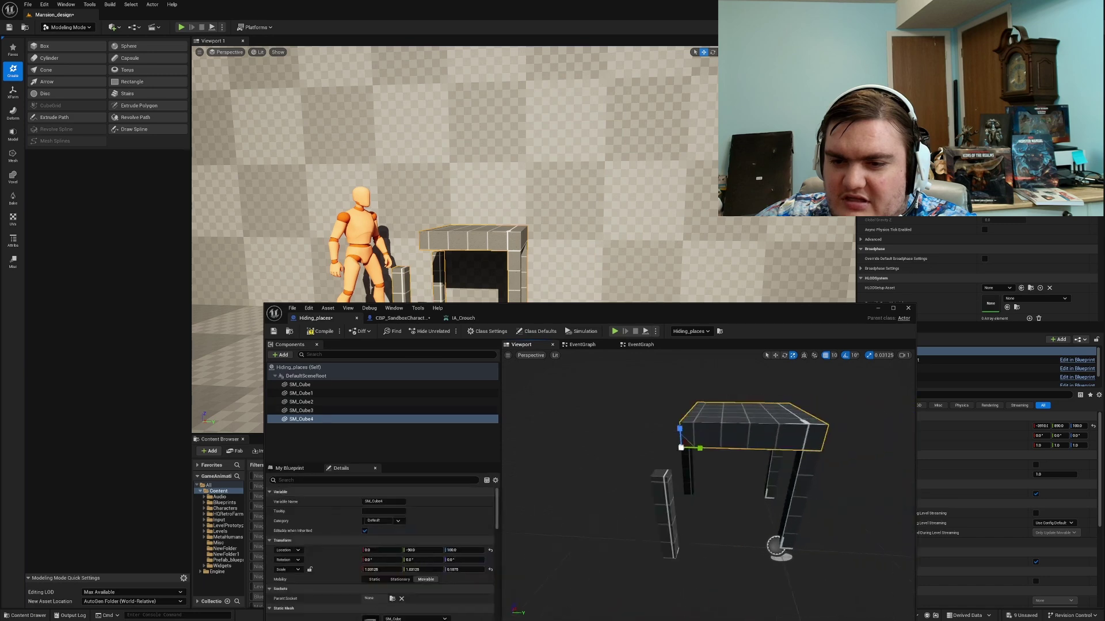
right_drag(729, 493, 723, 494)
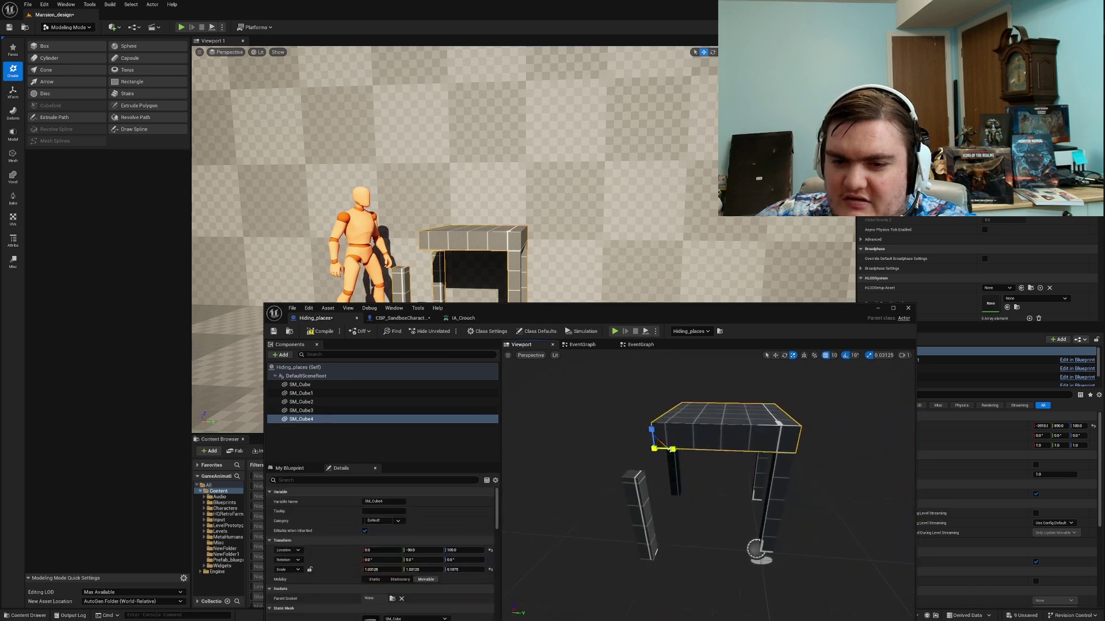
key(w)
drag(671, 449, 639, 450)
key(d)
right_drag(692, 397, 634, 411)
mouse_move(690, 375)
mouse_down()
mouse_move(676, 379)
mouse_move(693, 378)
mouse_up()
right_drag(695, 378, 667, 394)
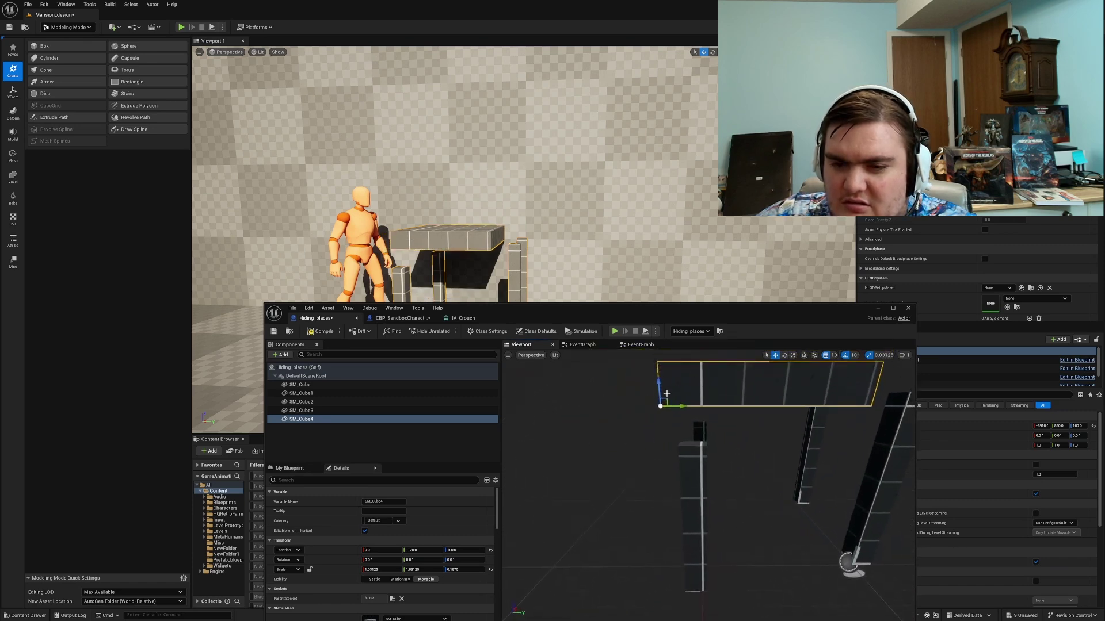
drag(669, 406, 691, 407)
Step: Move the legs SM_Cube1 and SM_Cube3 to Y -110 and lengthen both along Z to meet the tabletop
click(704, 525)
right_drag(705, 525, 704, 524)
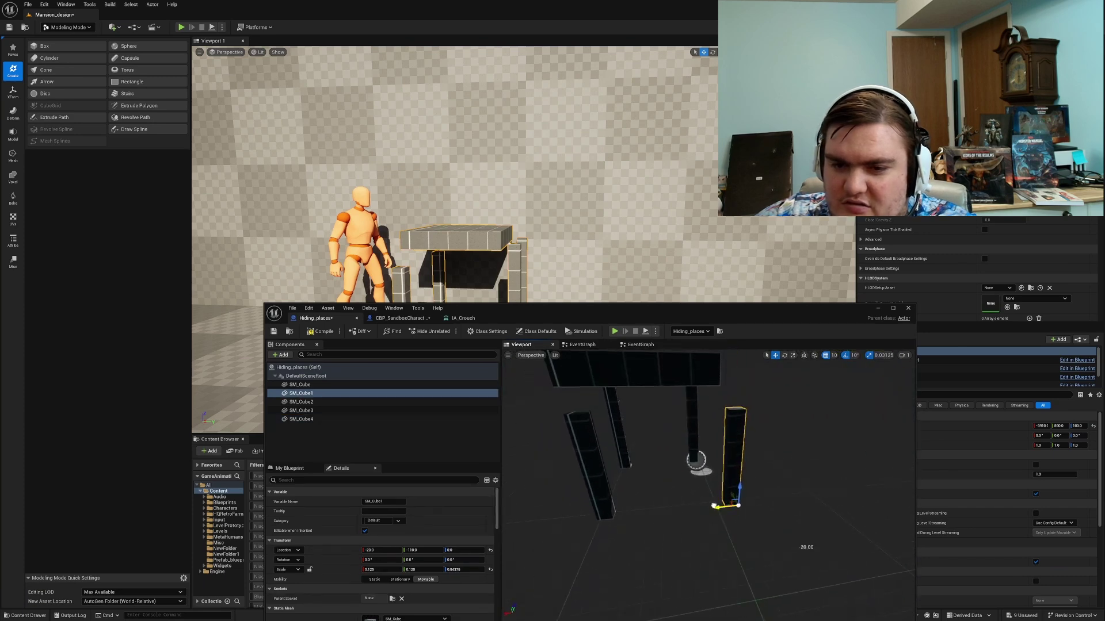
right_drag(603, 479, 603, 478)
ctrl+click(603, 478)
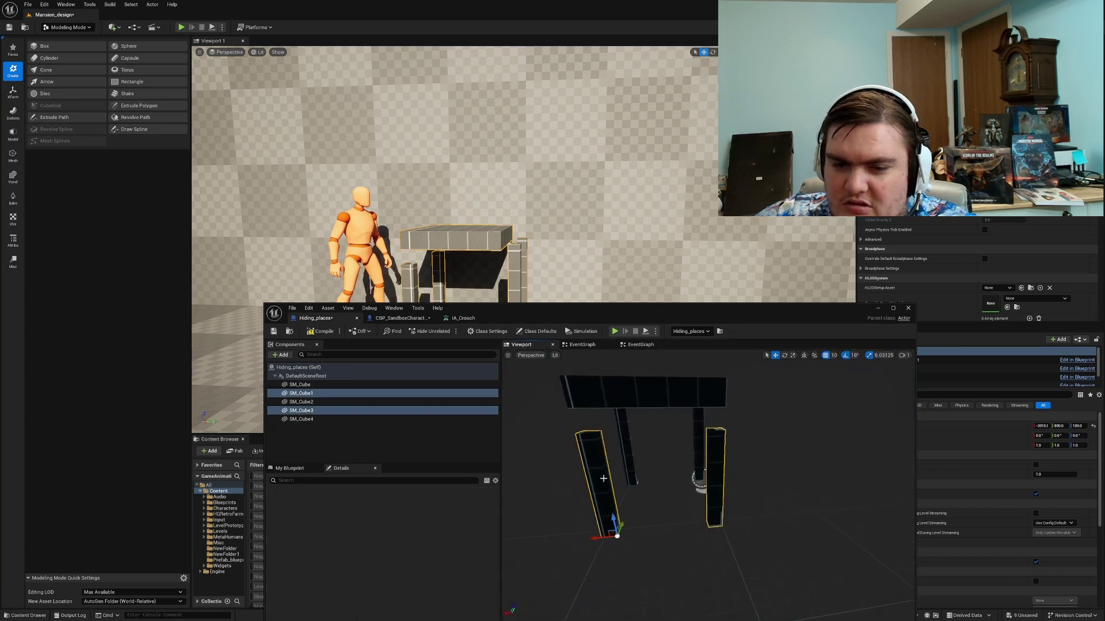
key(r)
mouse_move(614, 517)
mouse_down()
mouse_move(613, 489)
mouse_move(613, 502)
mouse_up()
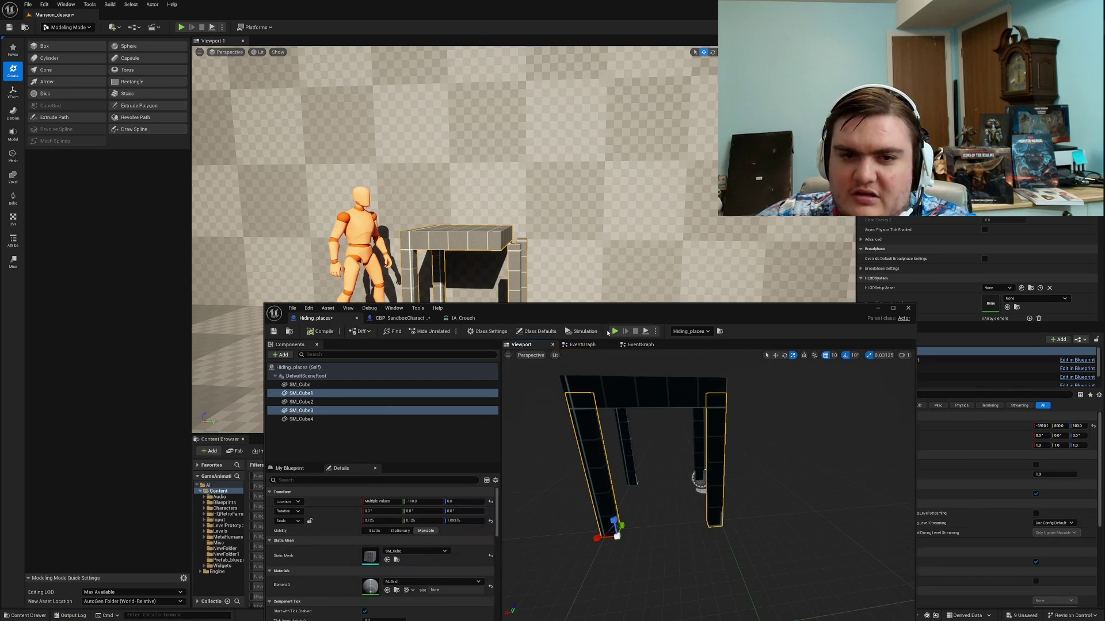
Step: Scale the tabletop SM_Cube4 to 1.25 along Y so it spans all four legs, and compile the blueprint
right_drag(684, 453, 552, 489)
click(683, 450)
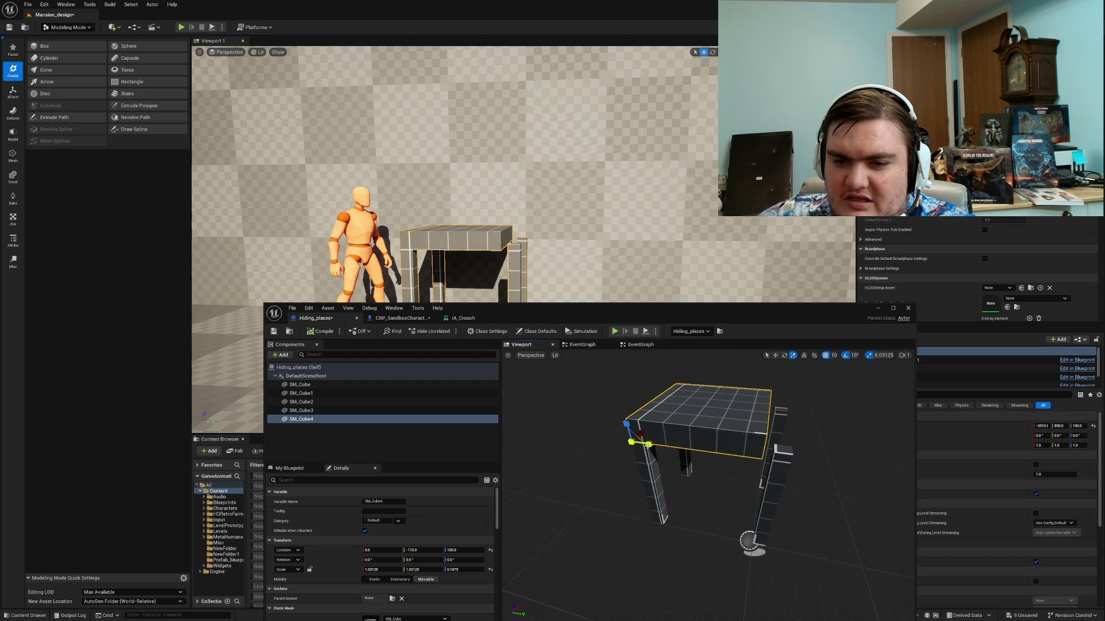
drag(647, 445, 669, 447)
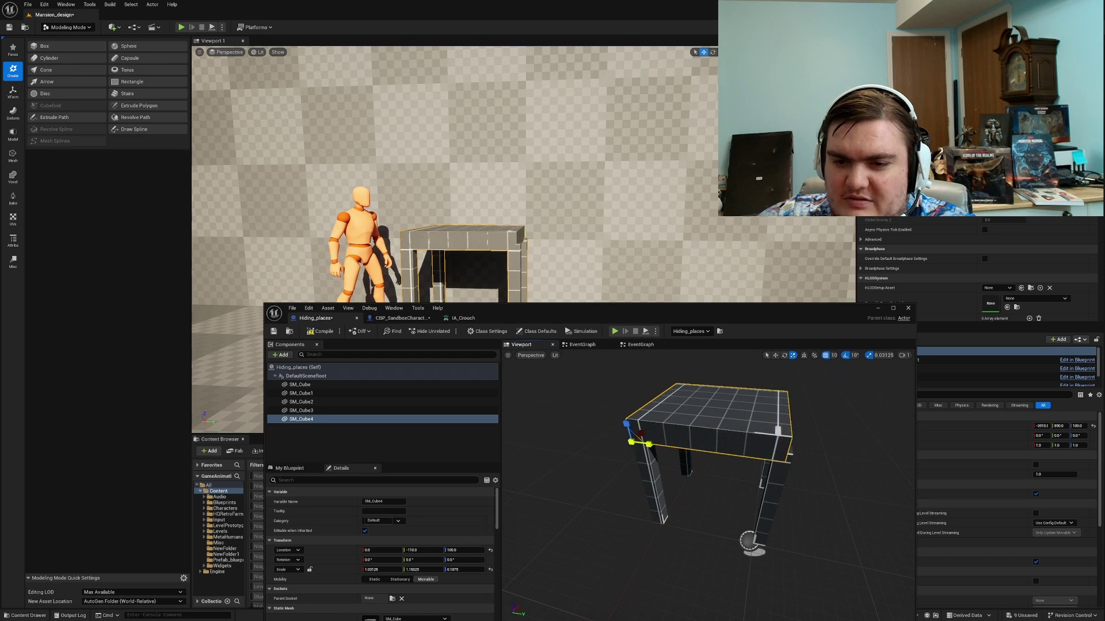
click(313, 334)
Step: Play-test the level by crouching the character under the resized table and backing out, and end the session
click(182, 28)
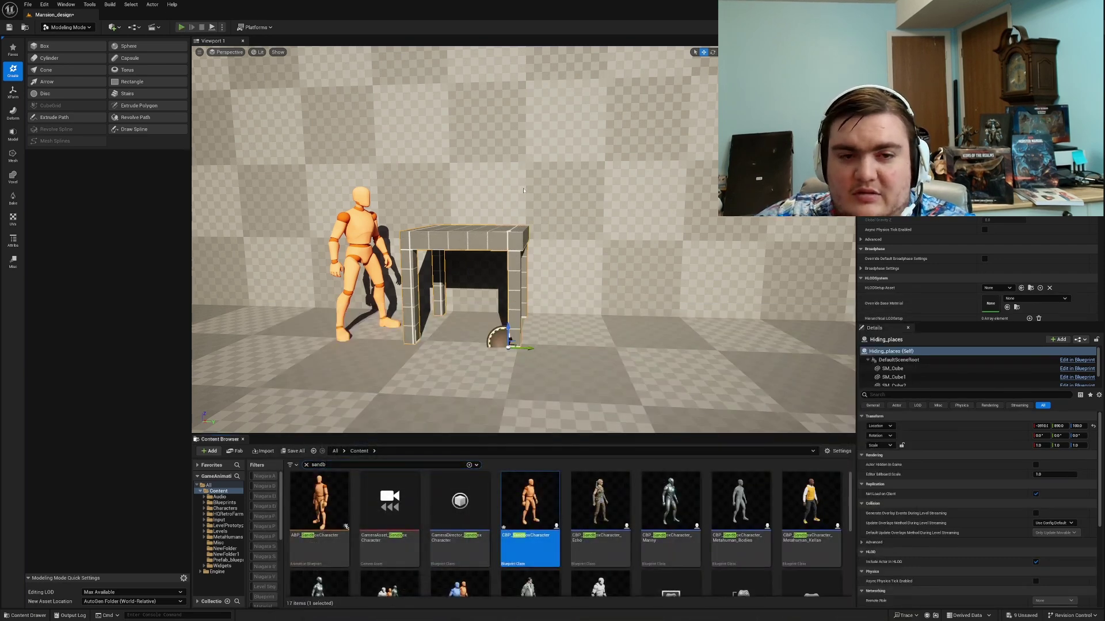
key(w)
key(c)
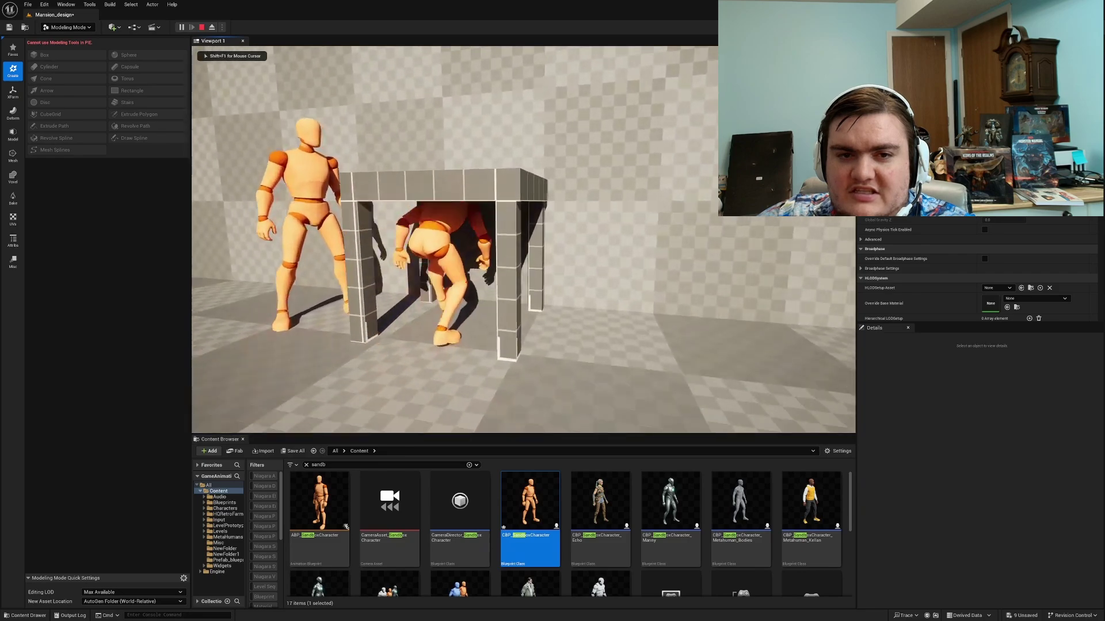
key(w)
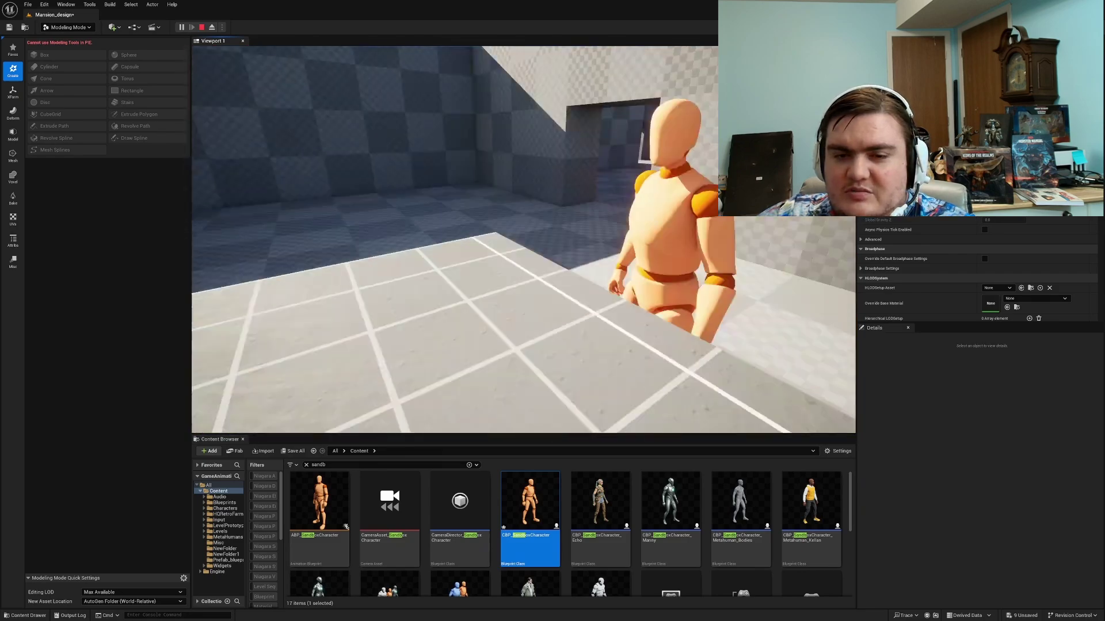
key(s)
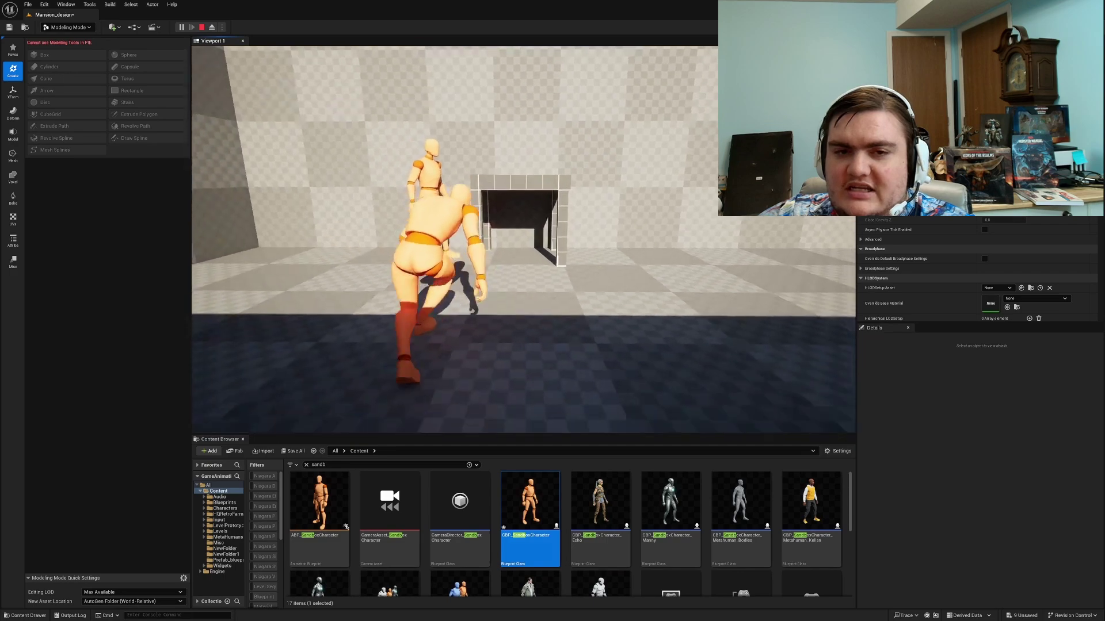
key(w)
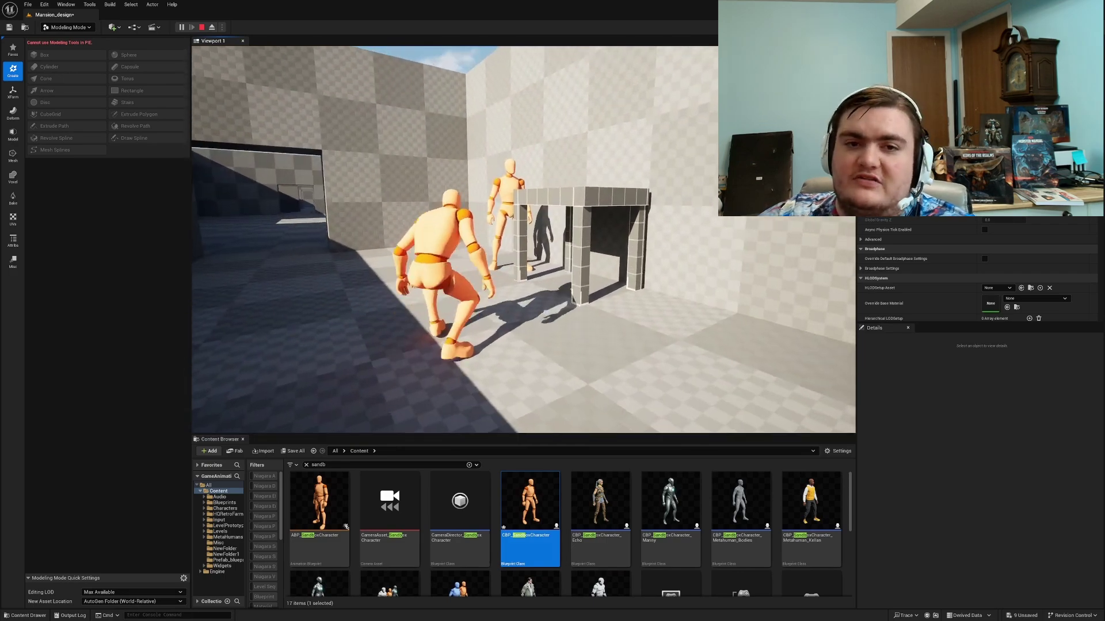
key(Escape)
Step: Move the Hiding_places table away from the mannequin onto the shaded floor of the room
right_drag(656, 180, 633, 190)
click(322, 116)
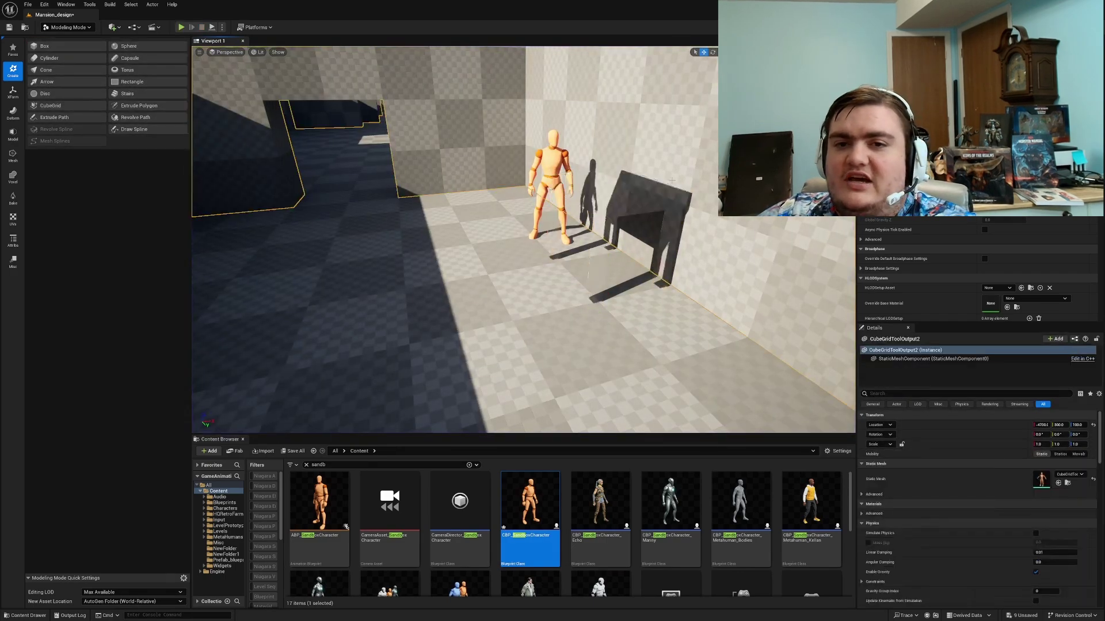
right_drag(322, 115, 345, 150)
key(Escape)
click(593, 222)
right_drag(593, 222, 719, 236)
key(s)
right_drag(552, 230, 503, 273)
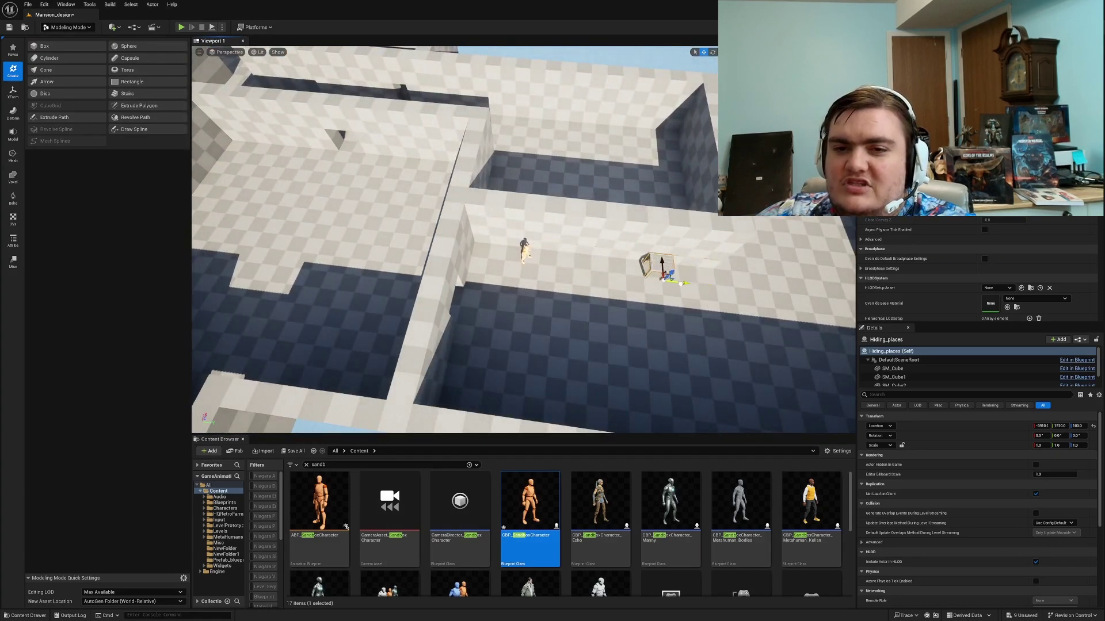
right_drag(521, 264, 501, 245)
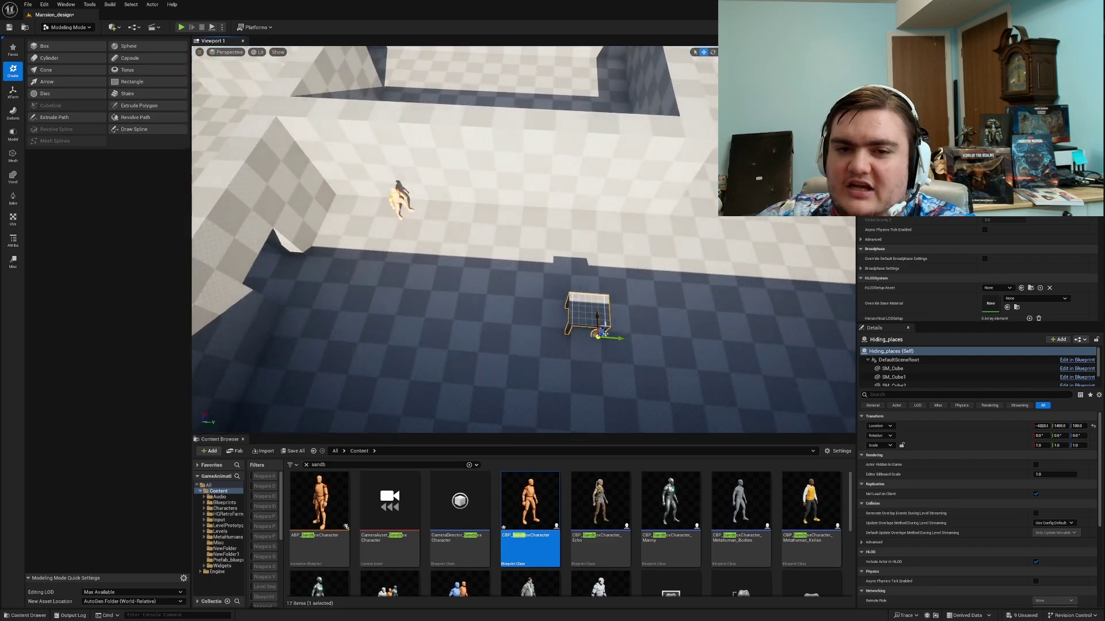
Step: Bring up the Hiding_places blueprint, compile it again, and minimize its editor window
right_drag(579, 345, 573, 353)
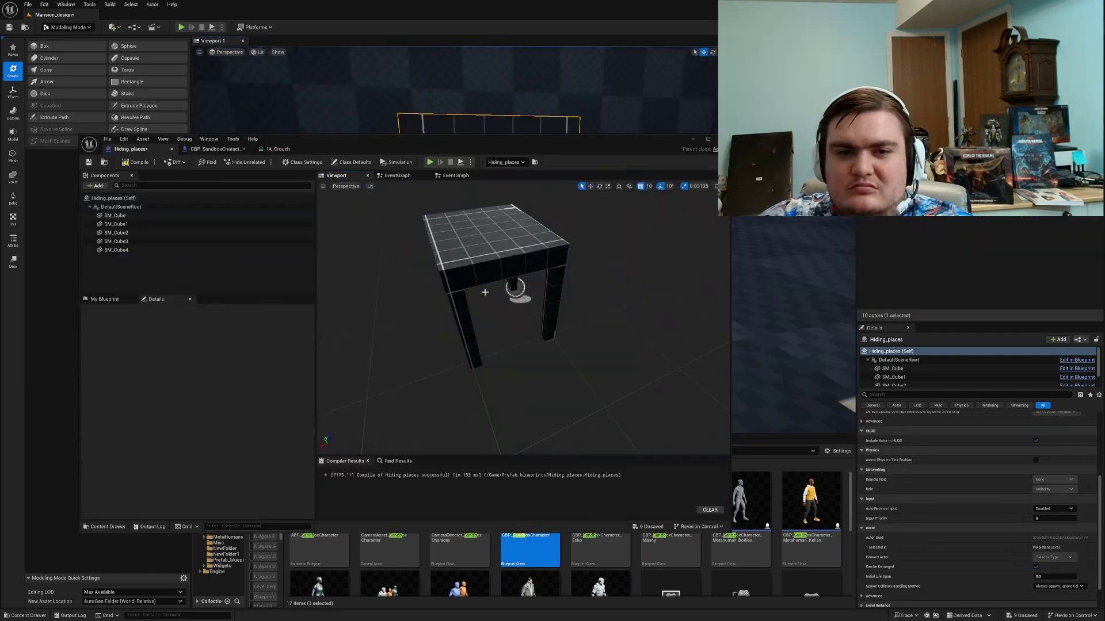
click(137, 162)
click(693, 139)
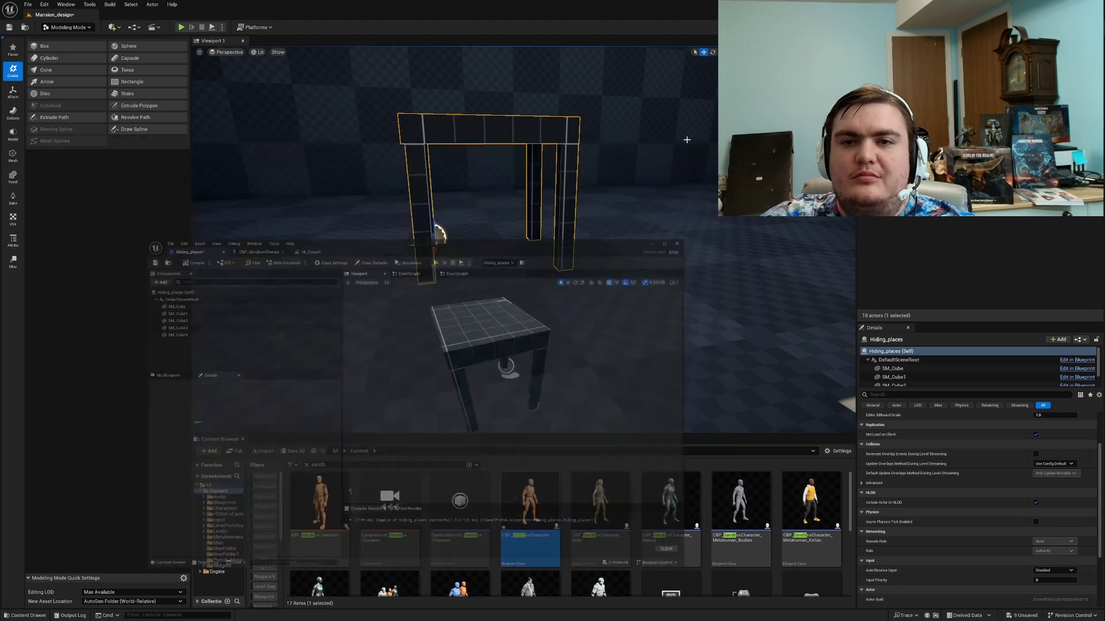
Step: Move the table along Y to 2270 and push it against the shaded outer wall, leaving nothing selected
right_drag(517, 225, 483, 271)
click(531, 223)
click(563, 177)
key(Escape)
click(601, 250)
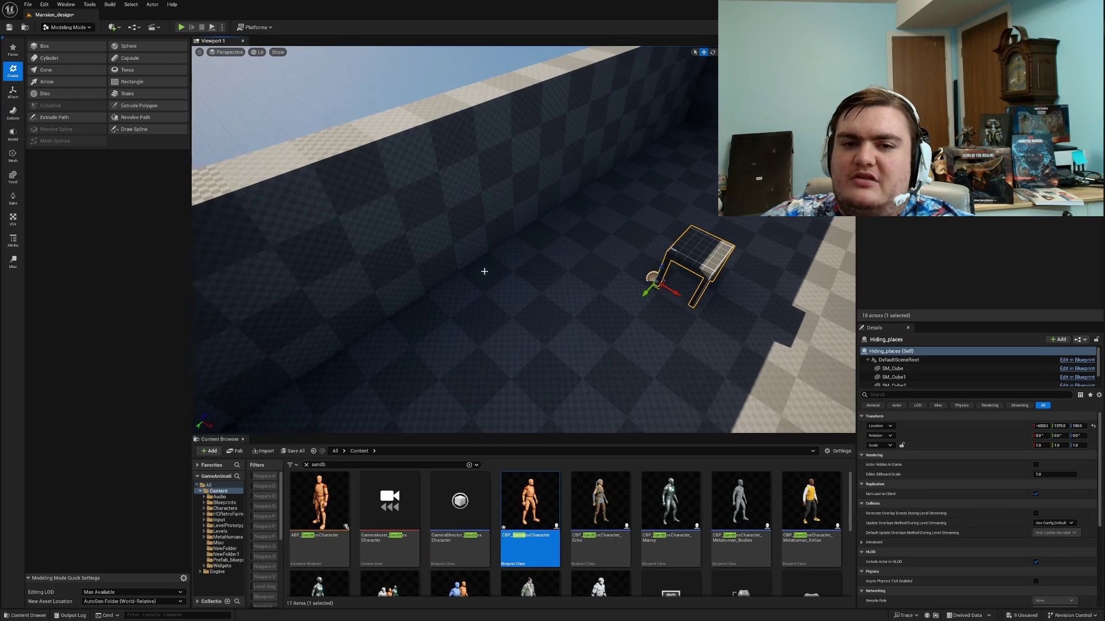
right_drag(625, 283, 663, 277)
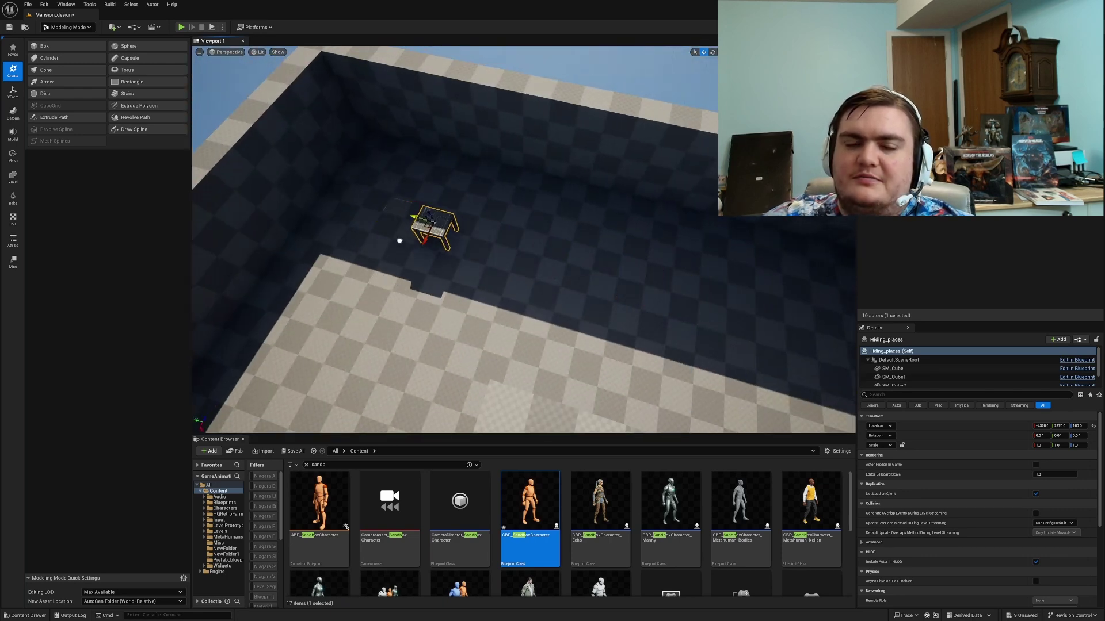
right_drag(409, 239, 582, 287)
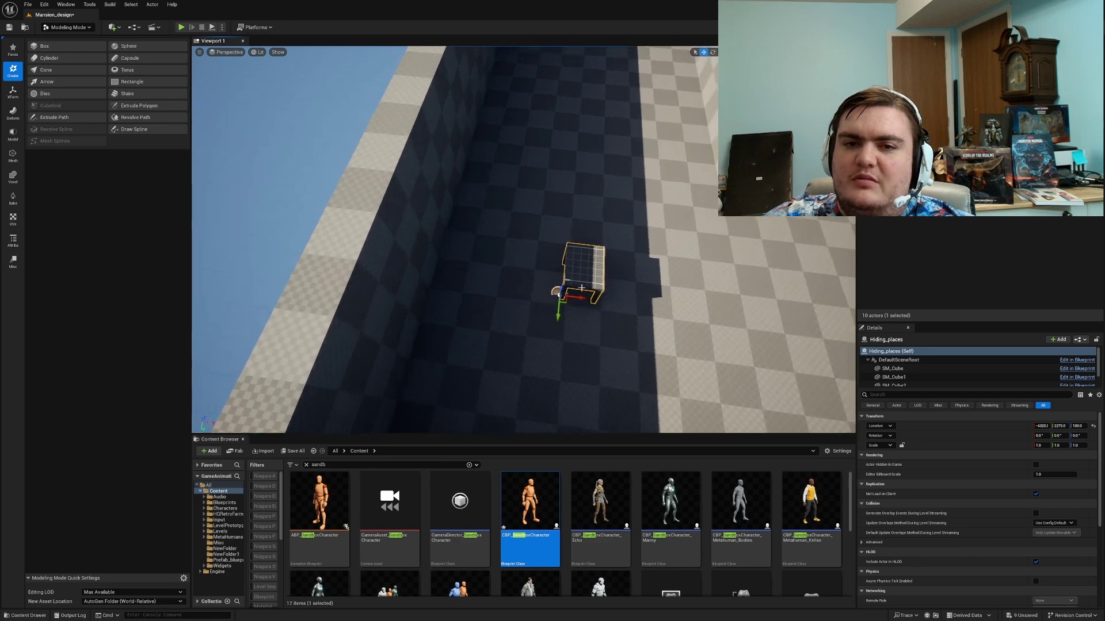
right_drag(455, 285, 446, 275)
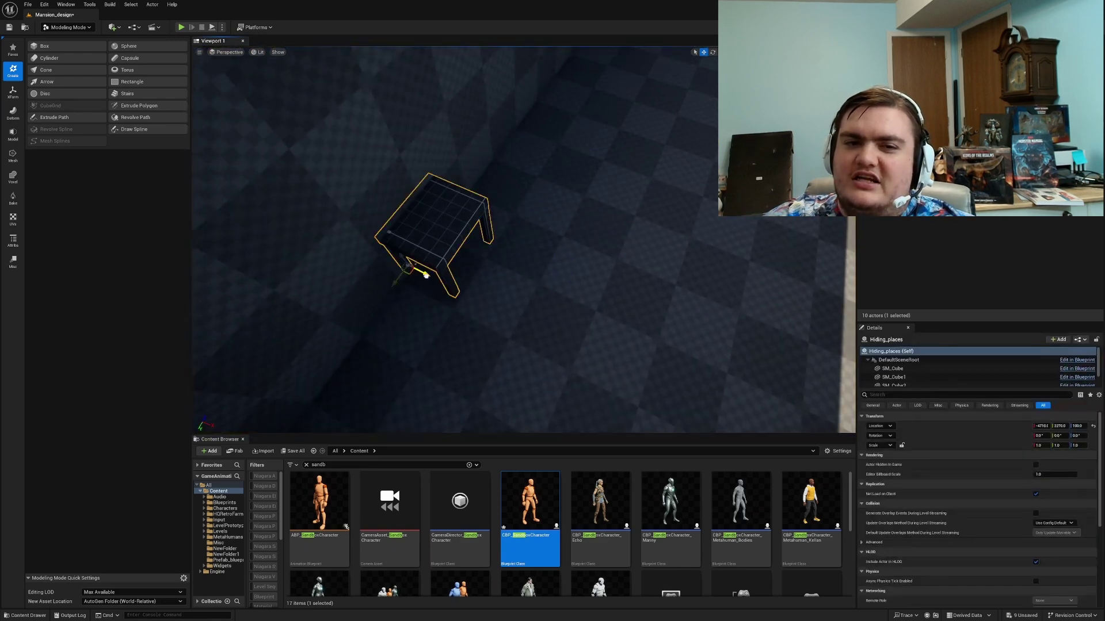
key(Escape)
Step: Play-test the level by walking the character to the table at the wall, crouching and moving beneath it, and end the session
right_drag(419, 264, 280, 109)
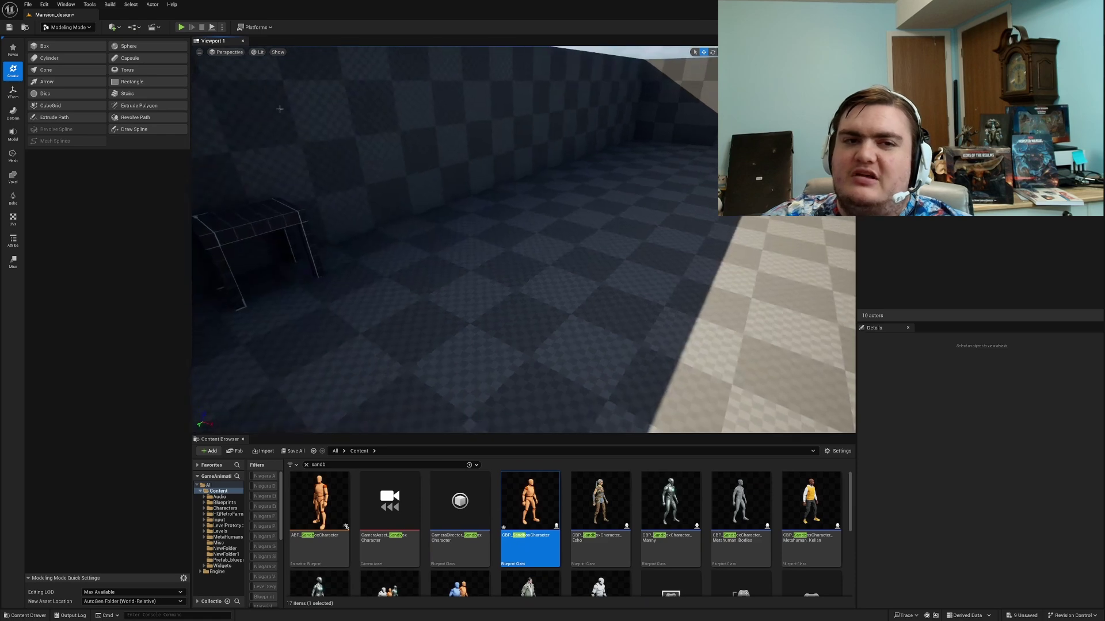
key(alt+p)
key(w)
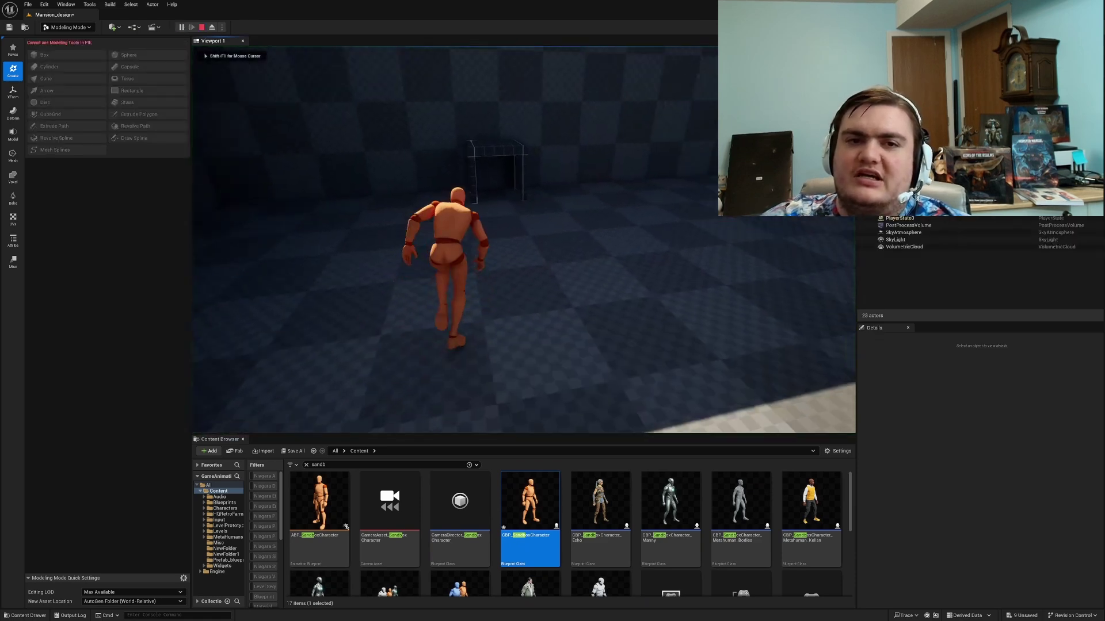
key(w)
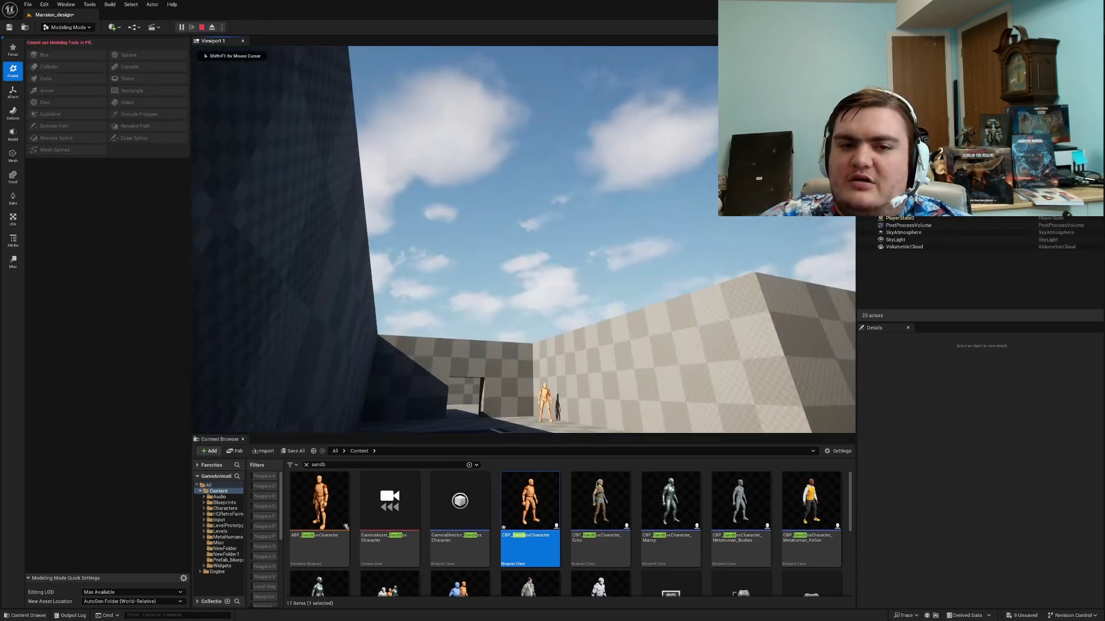
key(d)
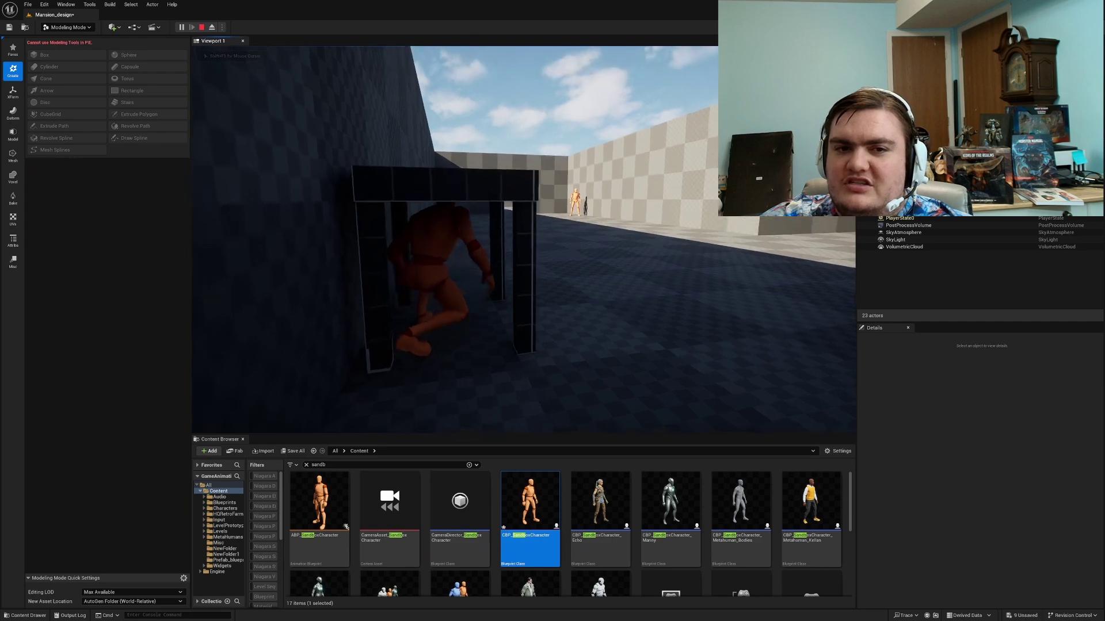
key(a)
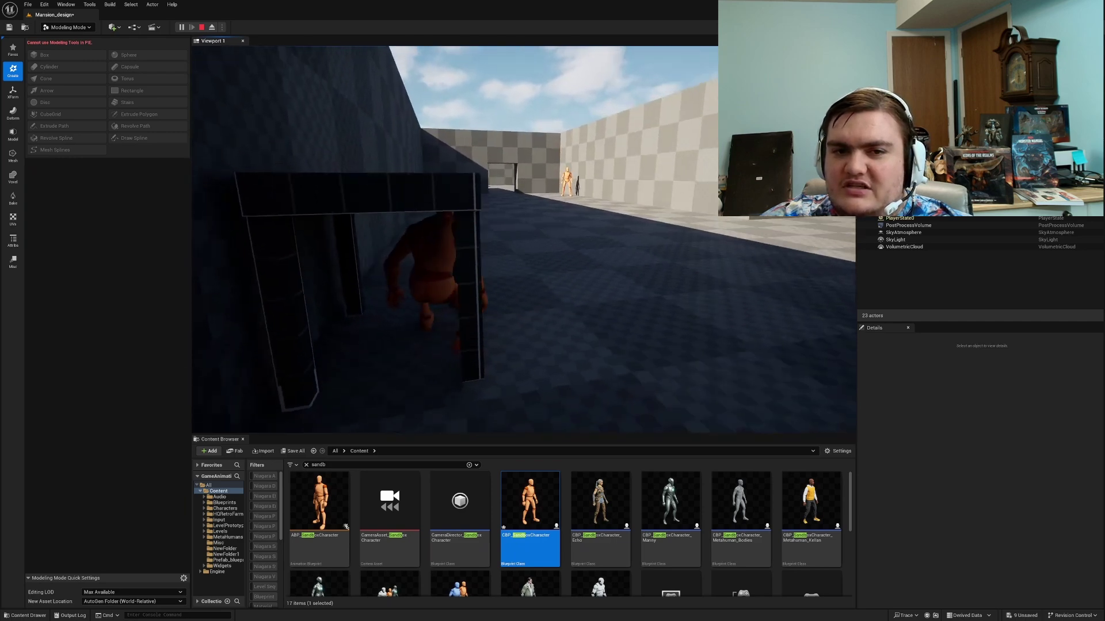
key(d)
key(a)
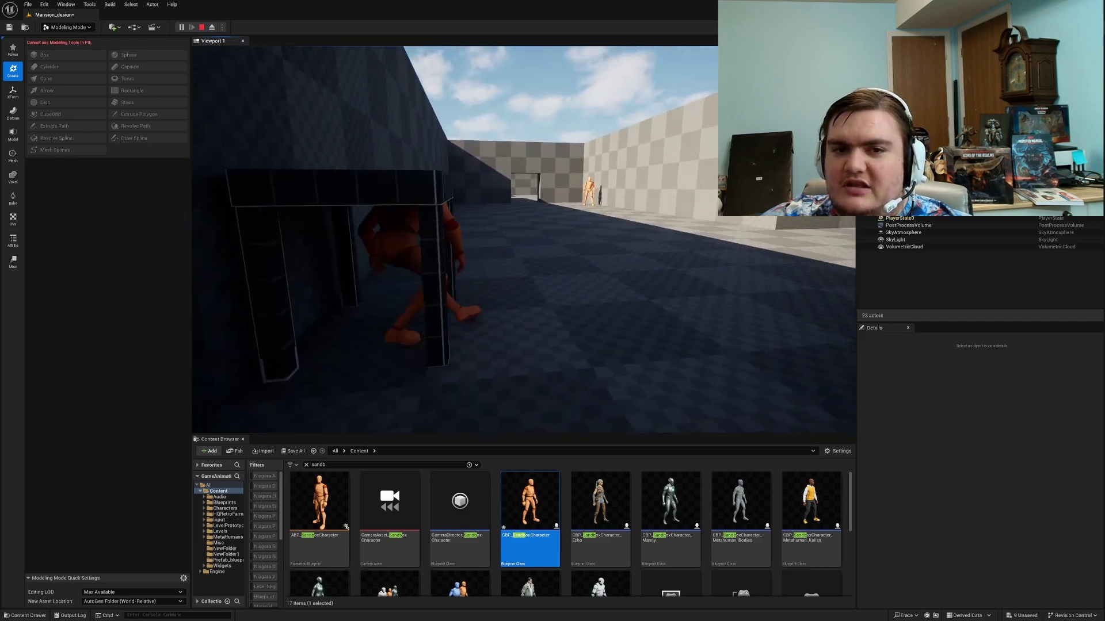
key(d)
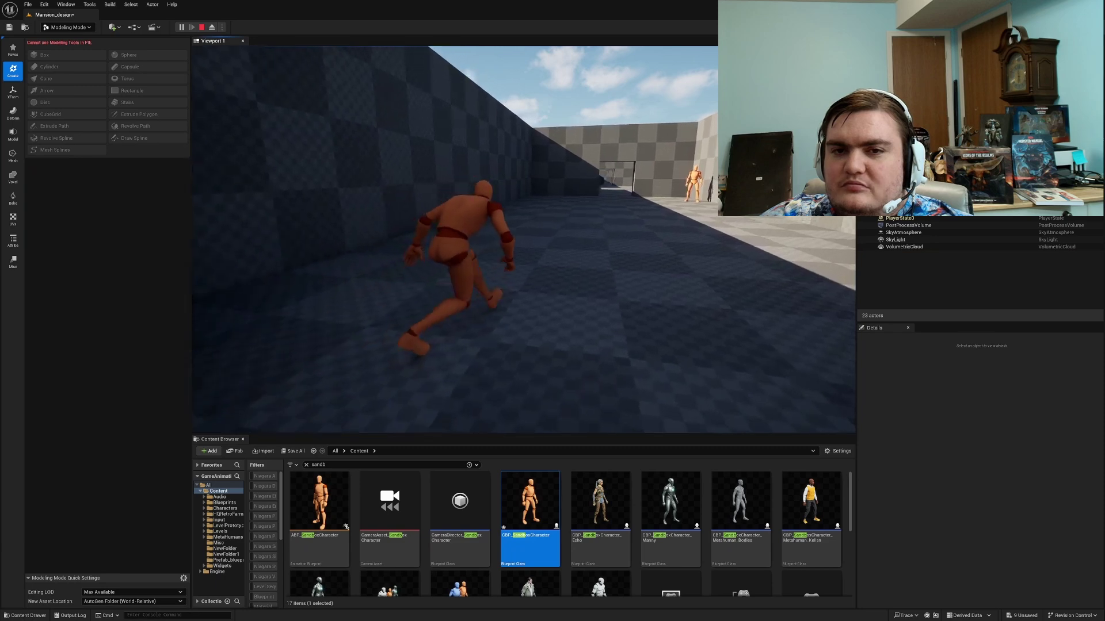
key(Escape)
Step: Duplicate the Hiding_places table from the outer wall and place the copy beside the mannequin against the sunlit wall
key(s)
right_drag(448, 150, 725, 251)
click(731, 291)
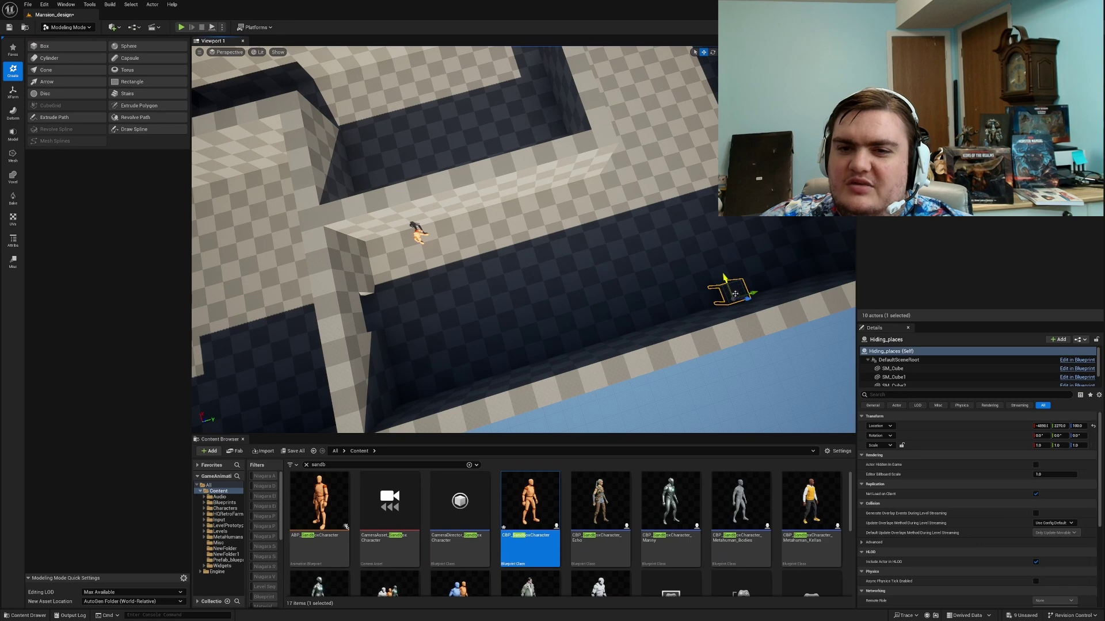
alt+drag(738, 292, 509, 245)
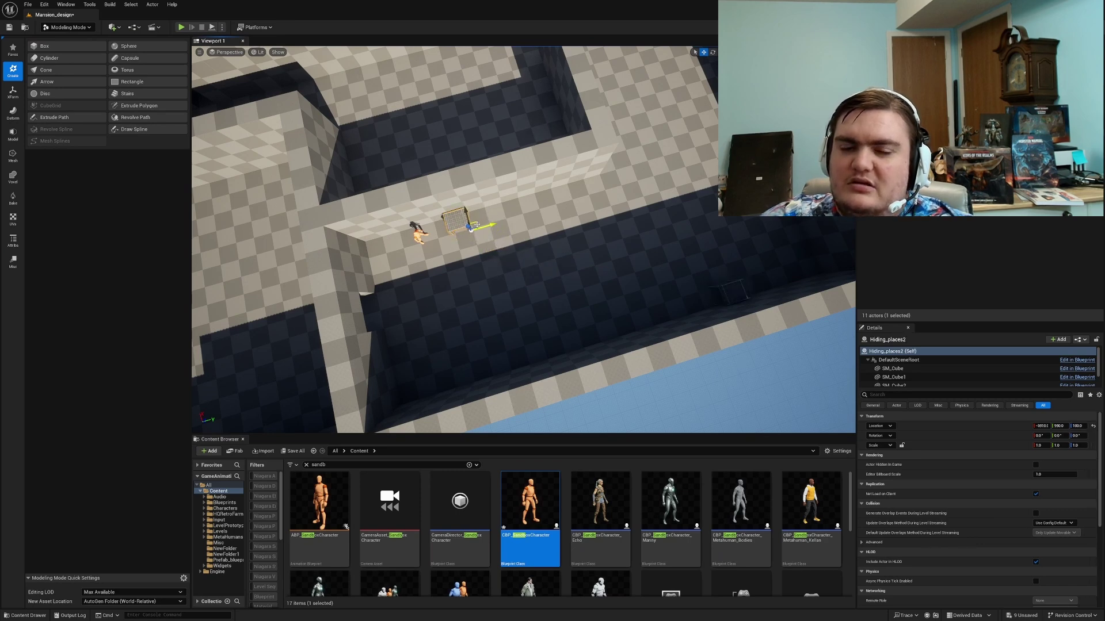
key(Escape)
right_drag(477, 225, 369, 167)
key(w)
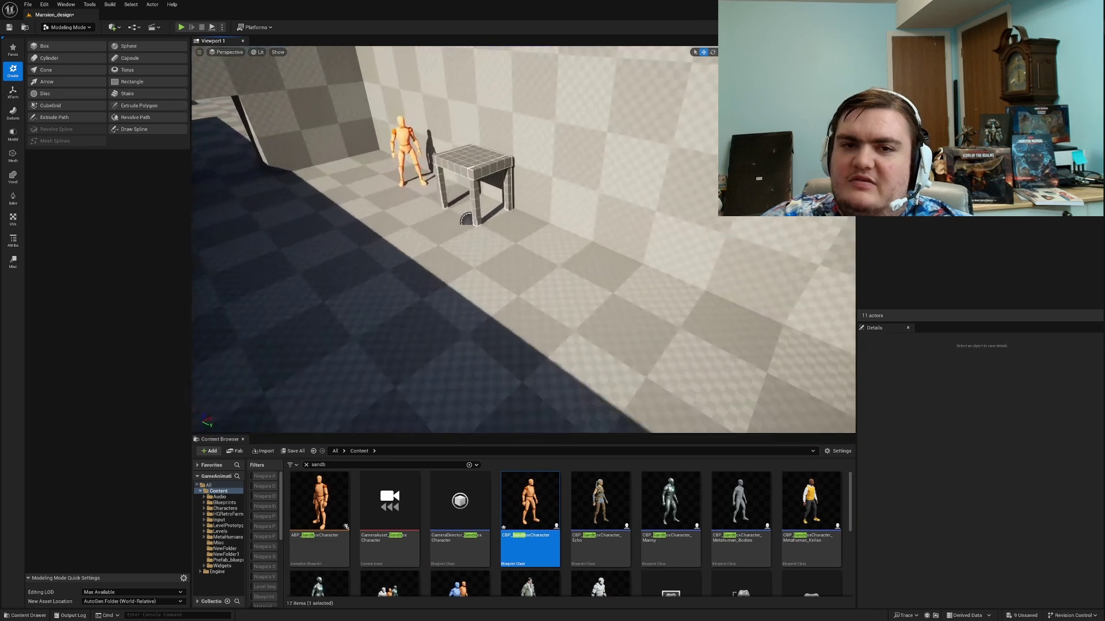
right_drag(552, 247, 489, 202)
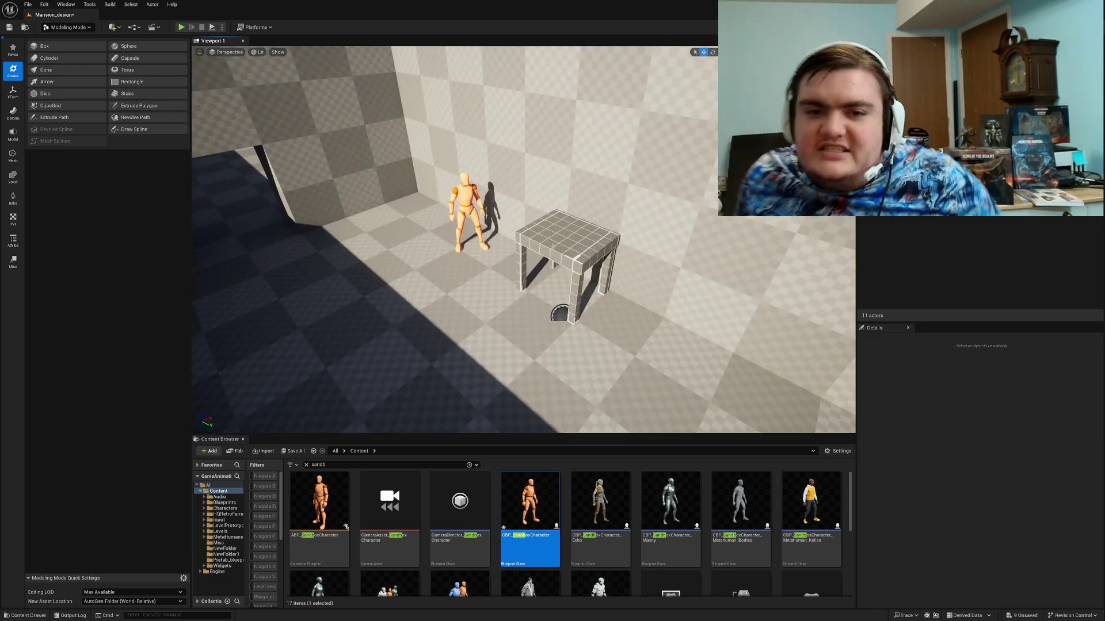
Step: Open the Hiding_places blueprint and delete the tabletop and two of the table's legs
click(561, 312)
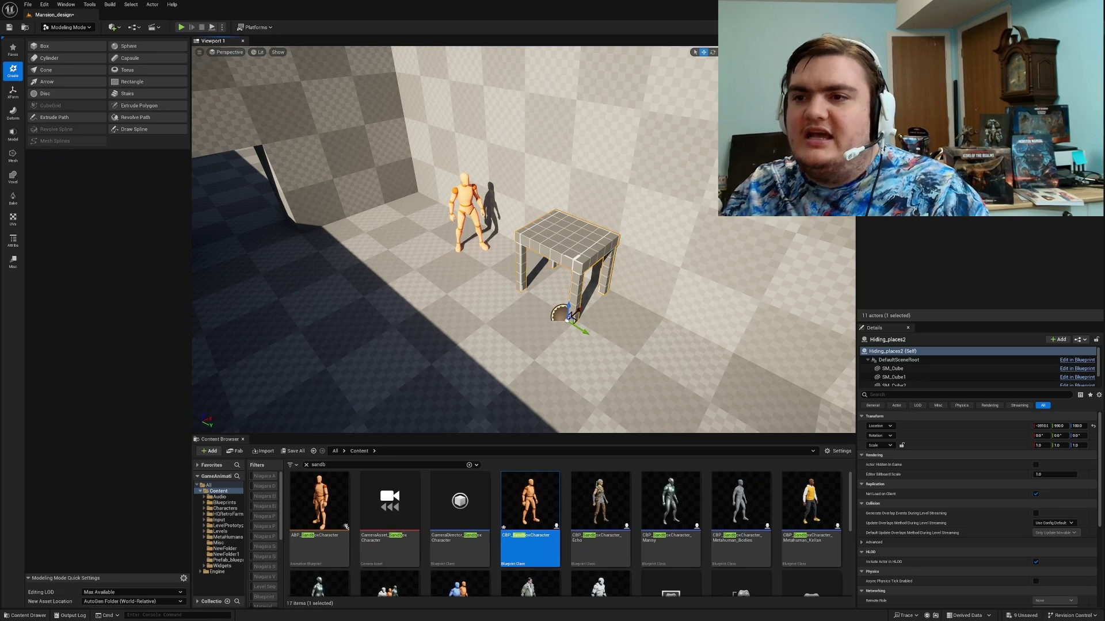
click(1036, 124)
click(486, 250)
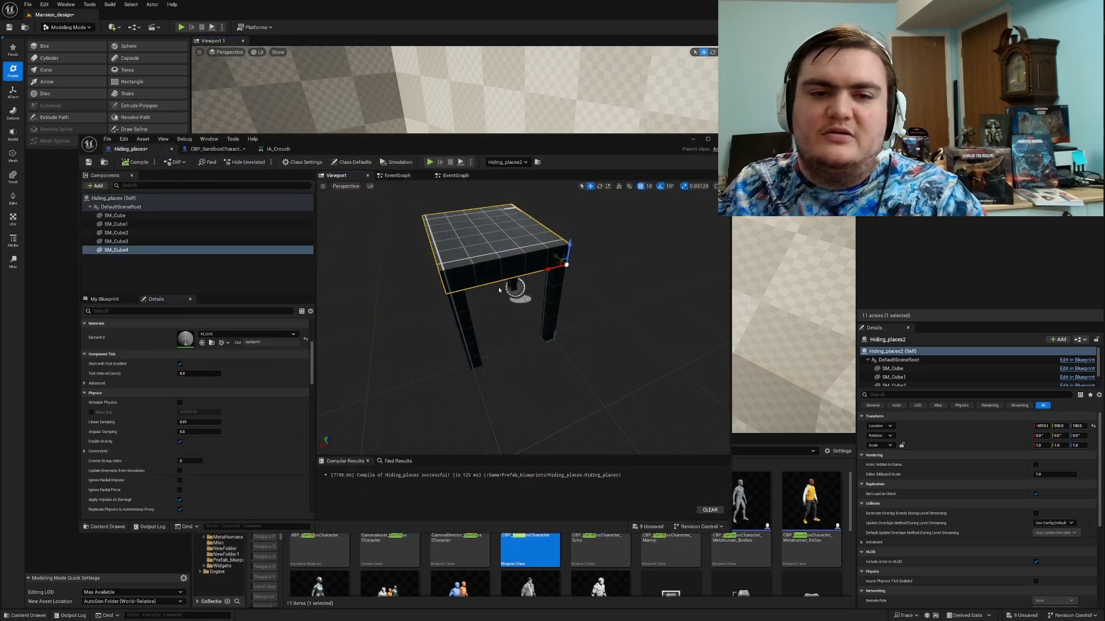
key(Delete)
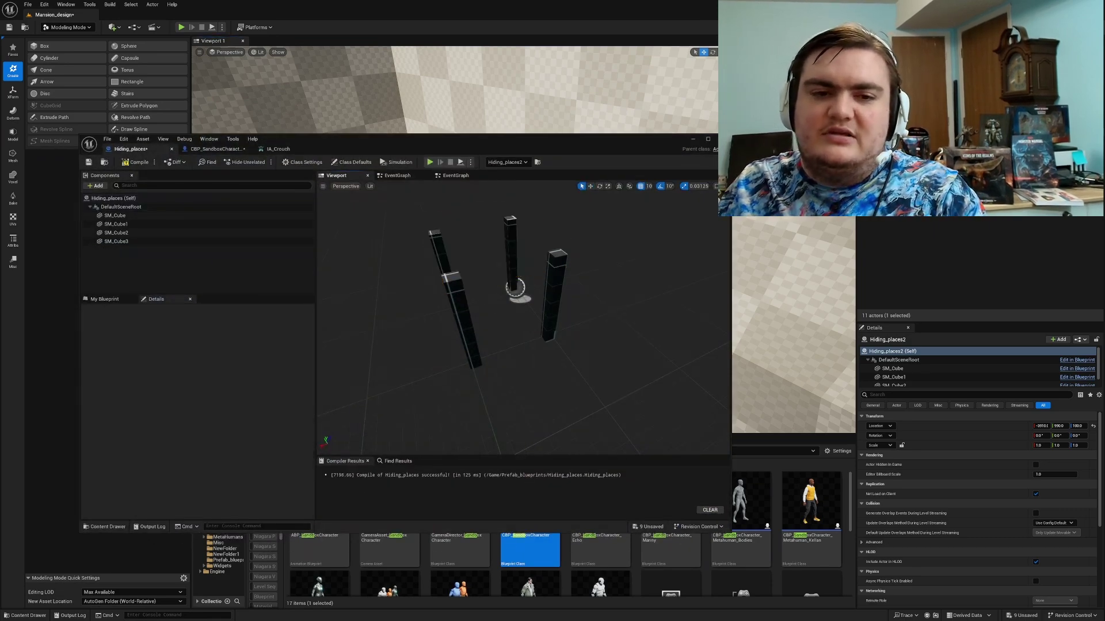
click(464, 311)
key(Delete)
click(440, 248)
key(Delete)
Step: Scale one of the two remaining legs sideways into a wide upright back panel for a cabinet
click(553, 307)
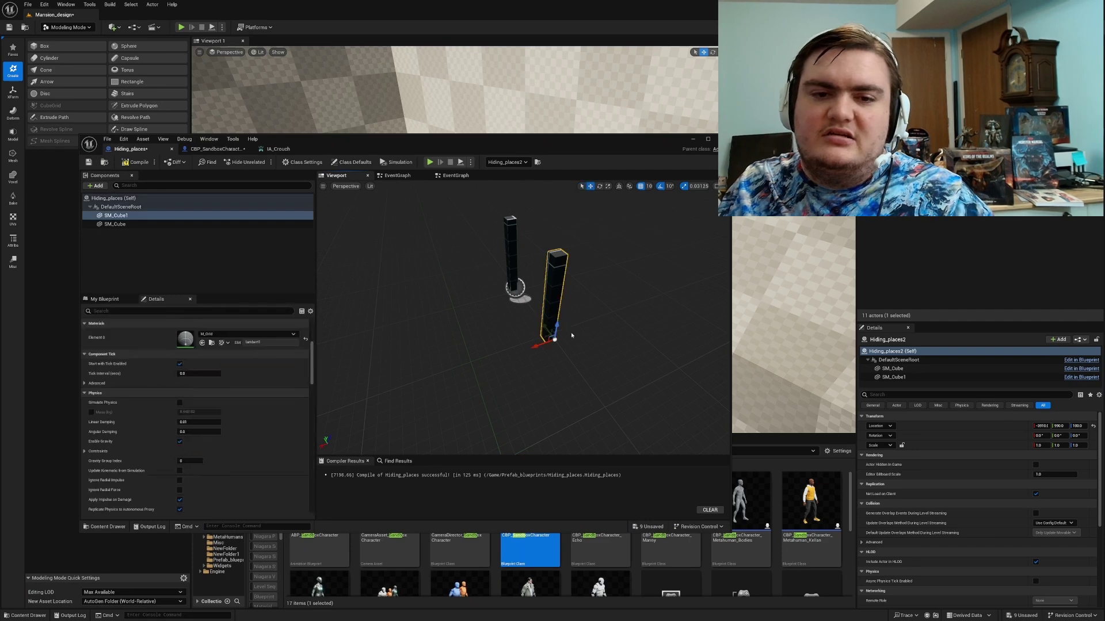
right_drag(571, 333, 567, 338)
key(r)
drag(599, 329, 623, 299)
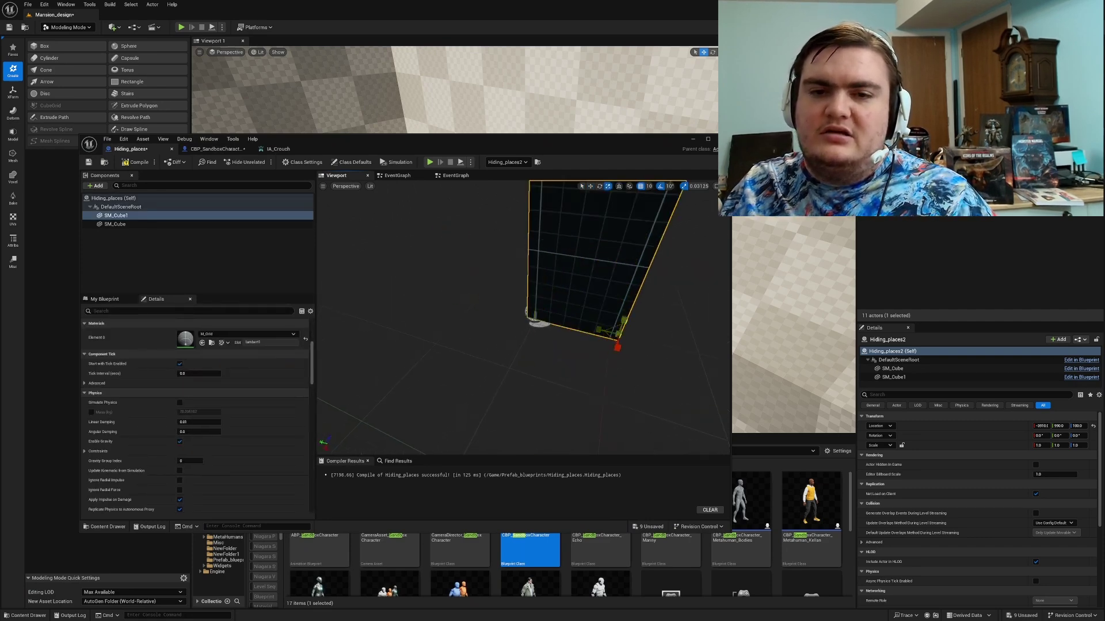
right_drag(623, 320, 685, 282)
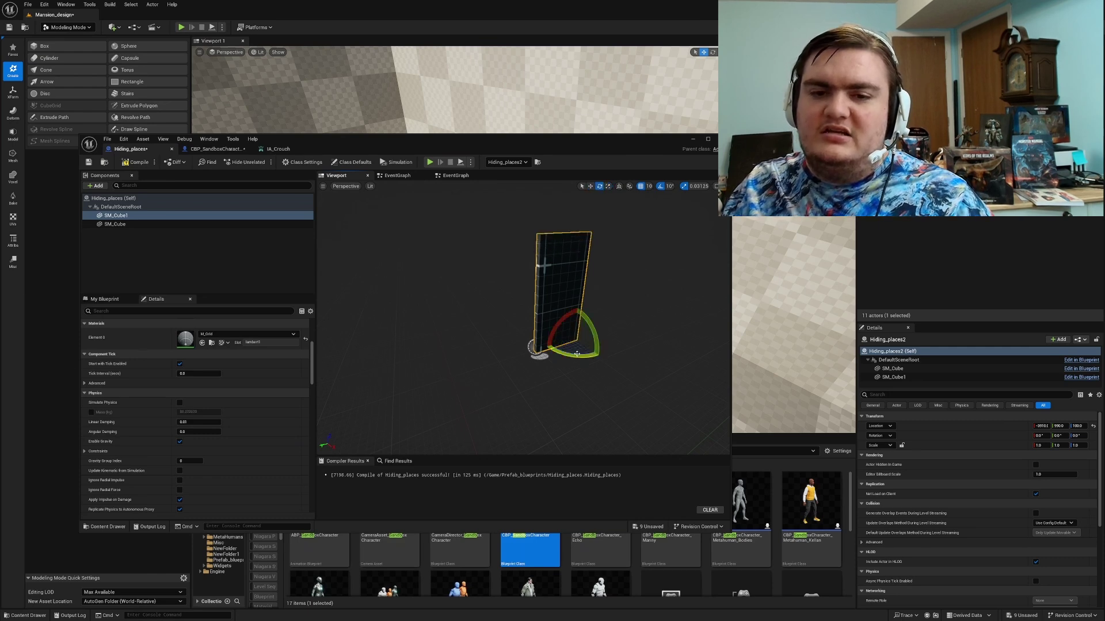
Step: Duplicate the back panel into two side walls rotated 90 degrees, then add top and bottom panels to form an open-fronted cabinet
alt+drag(577, 354, 621, 363)
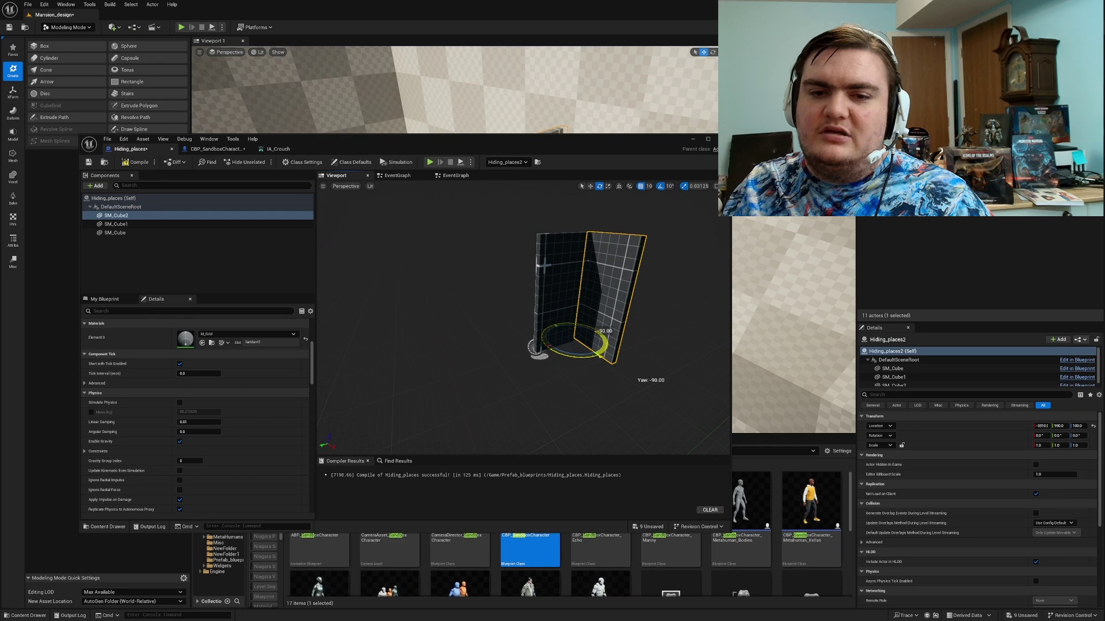
alt+drag(593, 333, 542, 349)
click(548, 320)
key(r)
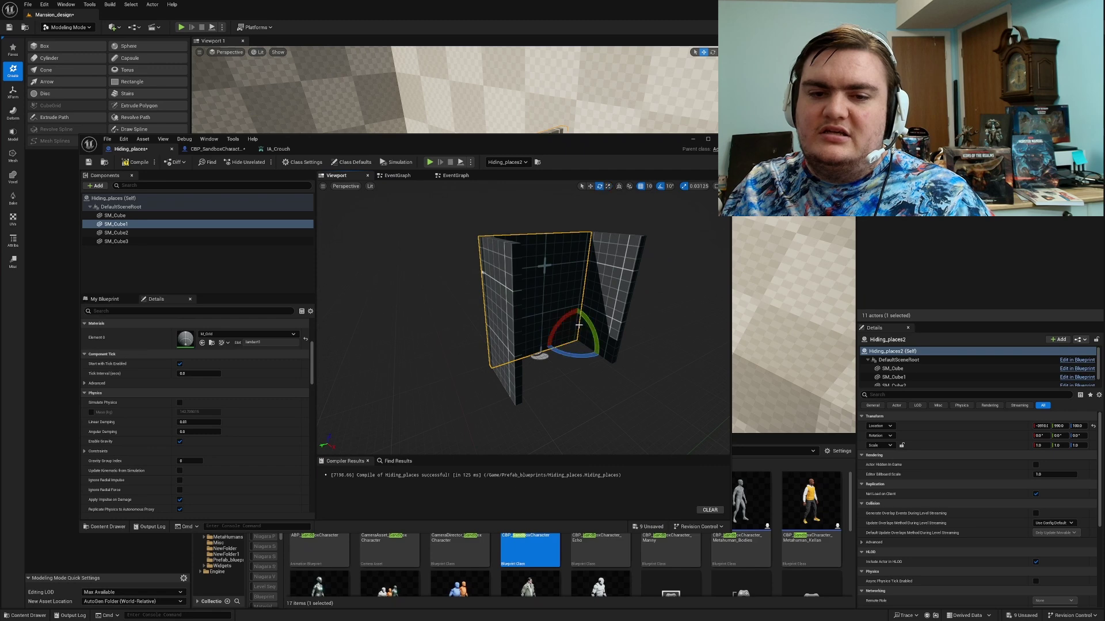
alt+drag(586, 325, 571, 260)
Step: Duplicate panels into two doors covering the cabinet's open front, shift the last door slightly outward, and compile the blueprint
click(605, 294)
key(e)
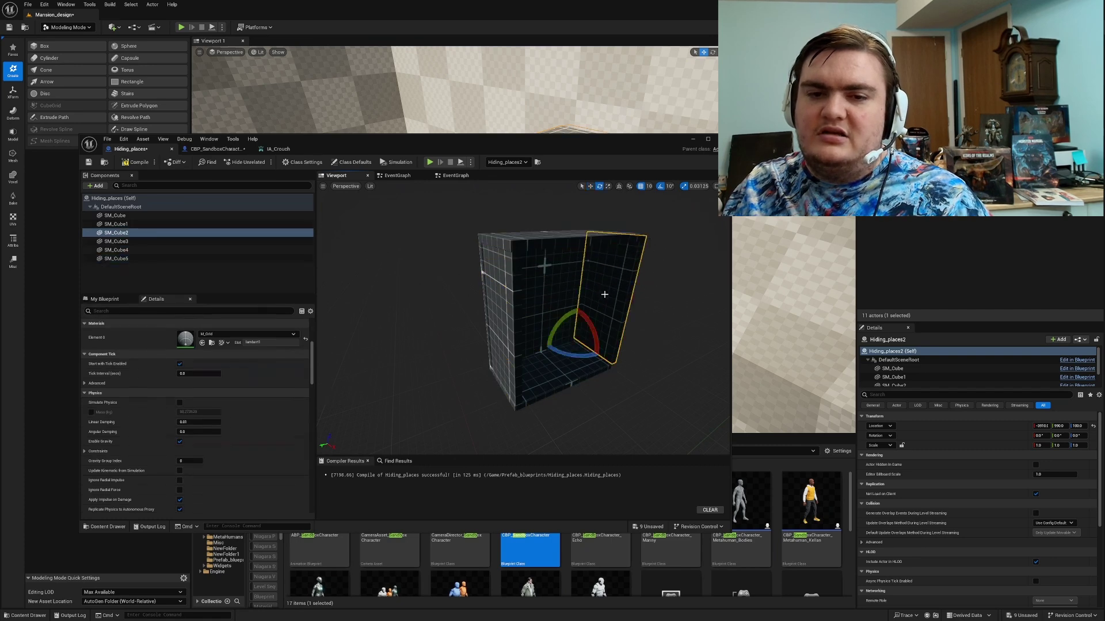
alt+drag(590, 340, 538, 382)
key(e)
key(w)
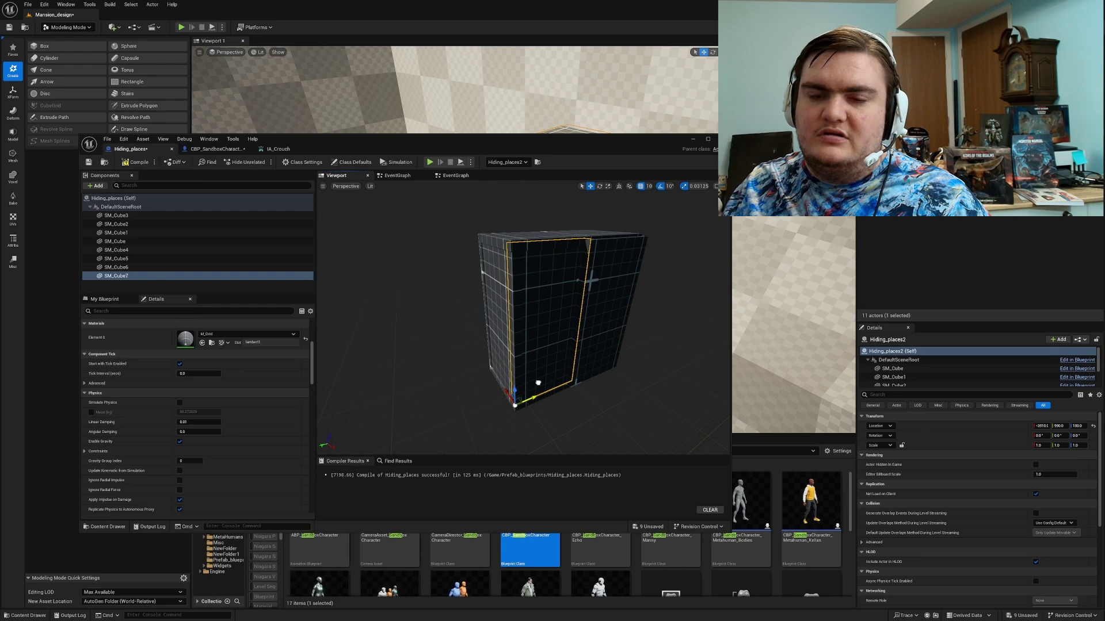
right_drag(538, 382, 577, 397)
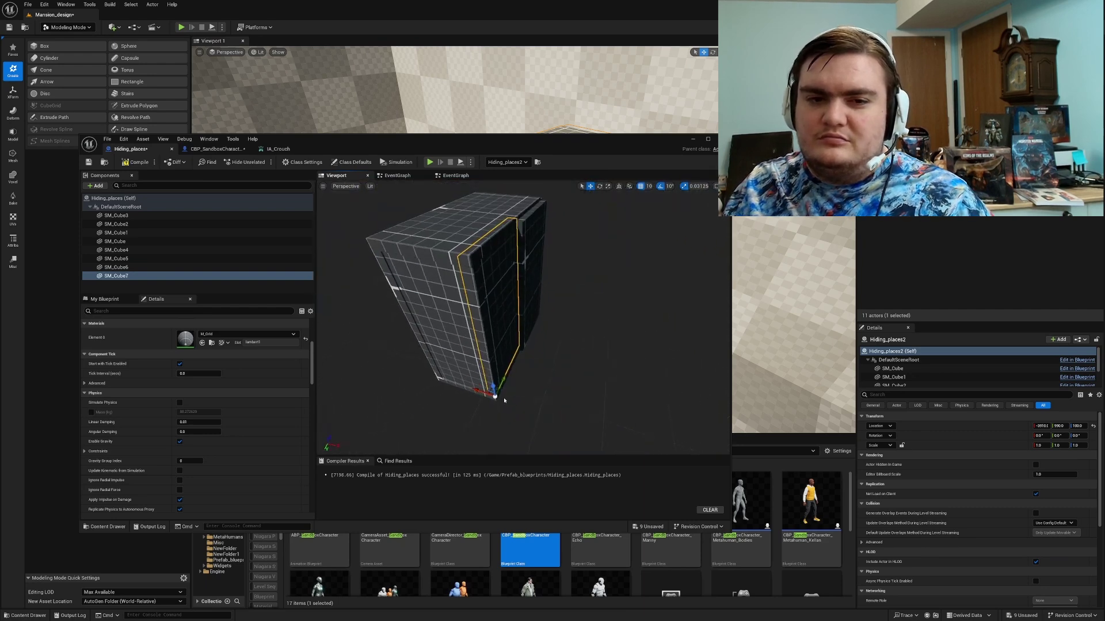
drag(480, 389, 489, 389)
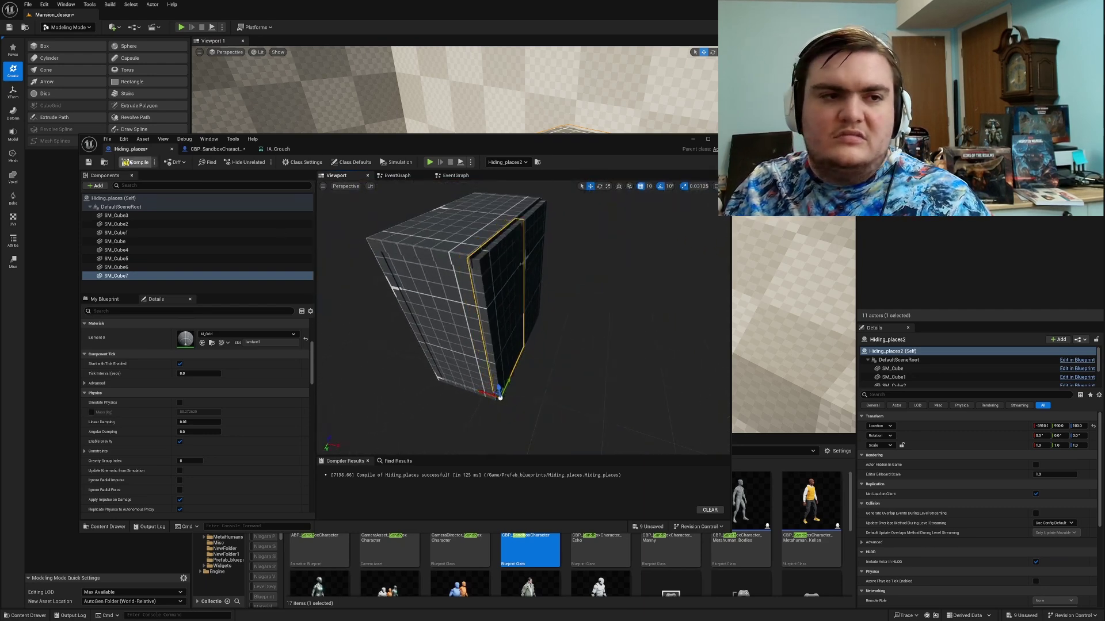
Step: Add a Box Collision component and centre it in front of the cabinet doors, raised to floor level
click(96, 186)
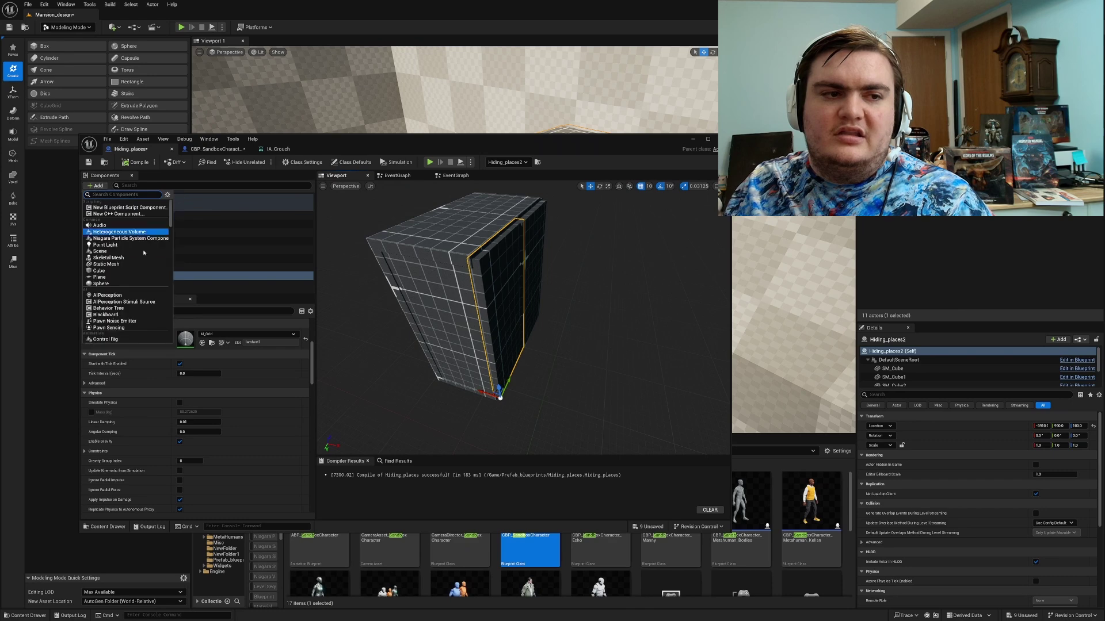
text(box)
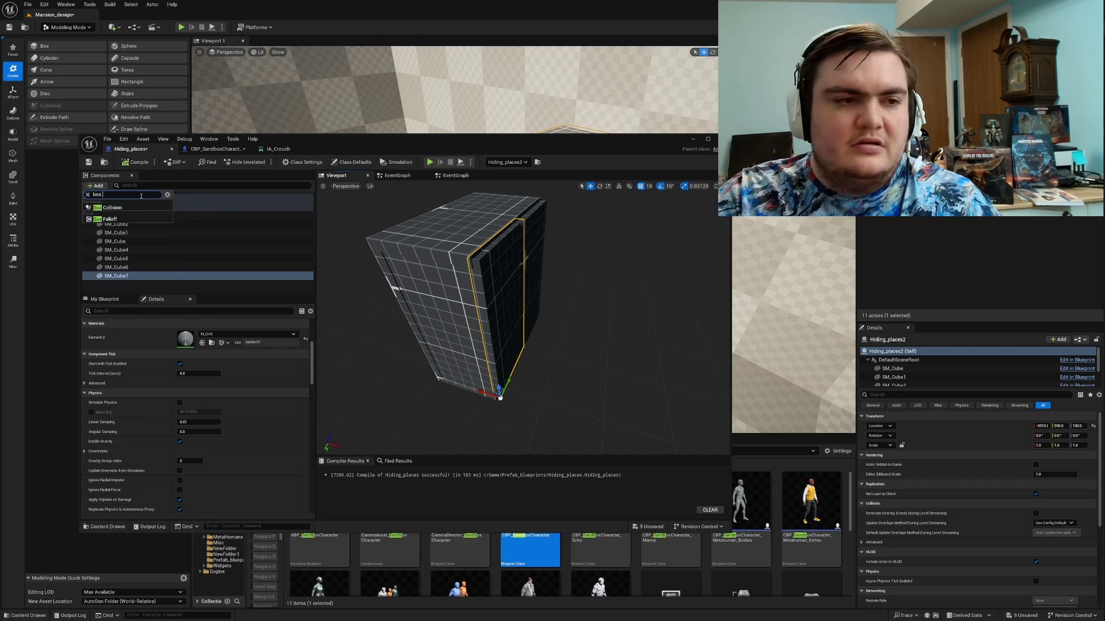
click(130, 207)
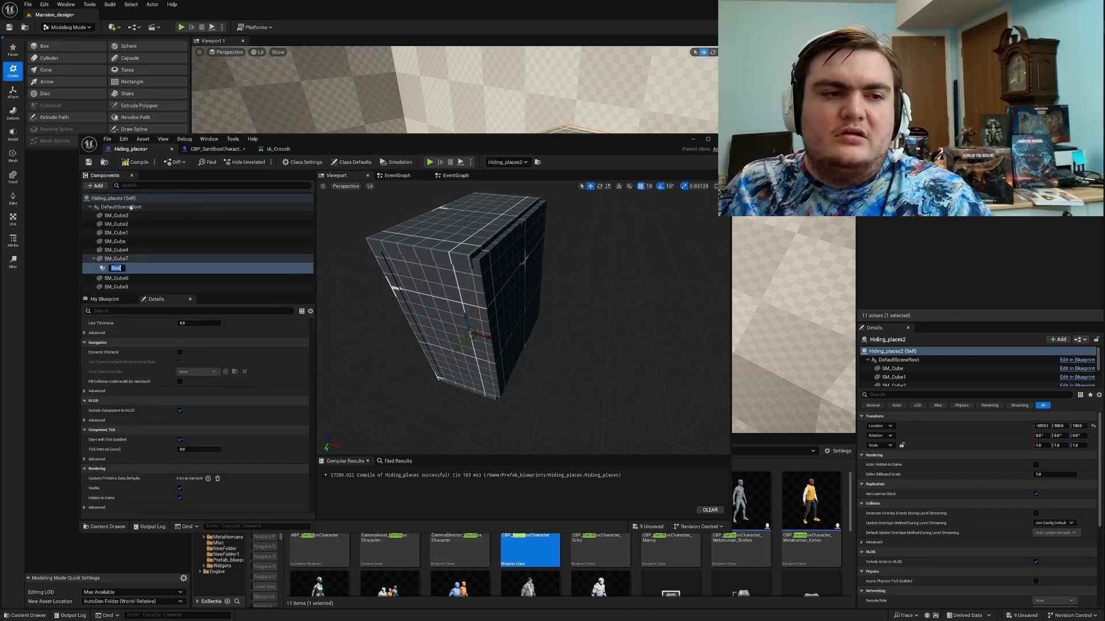
drag(486, 338, 562, 351)
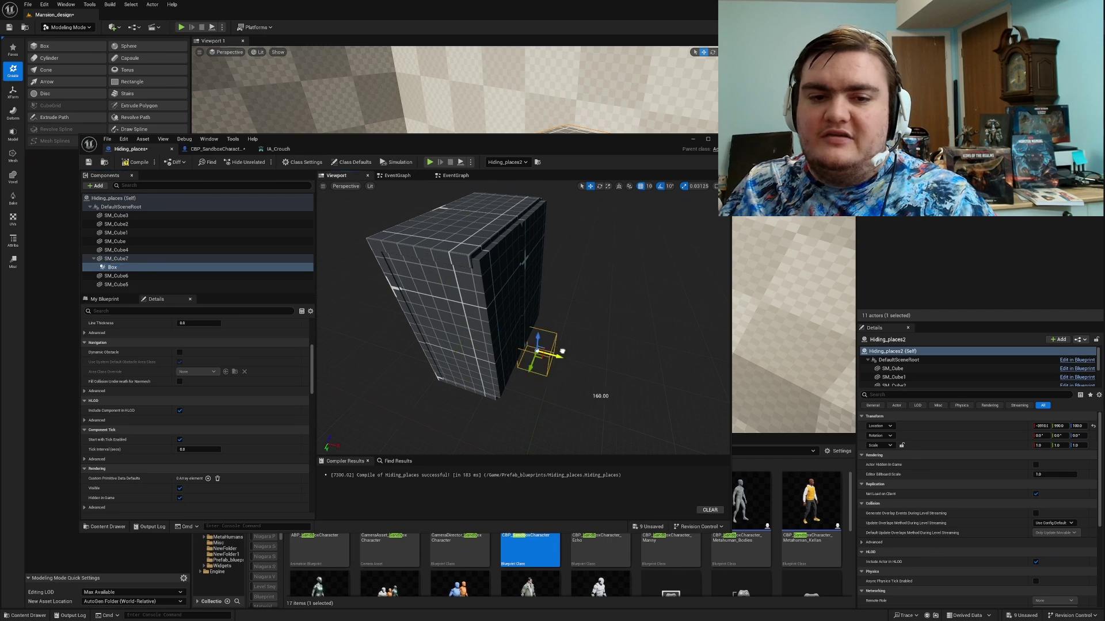
right_drag(547, 348, 528, 342)
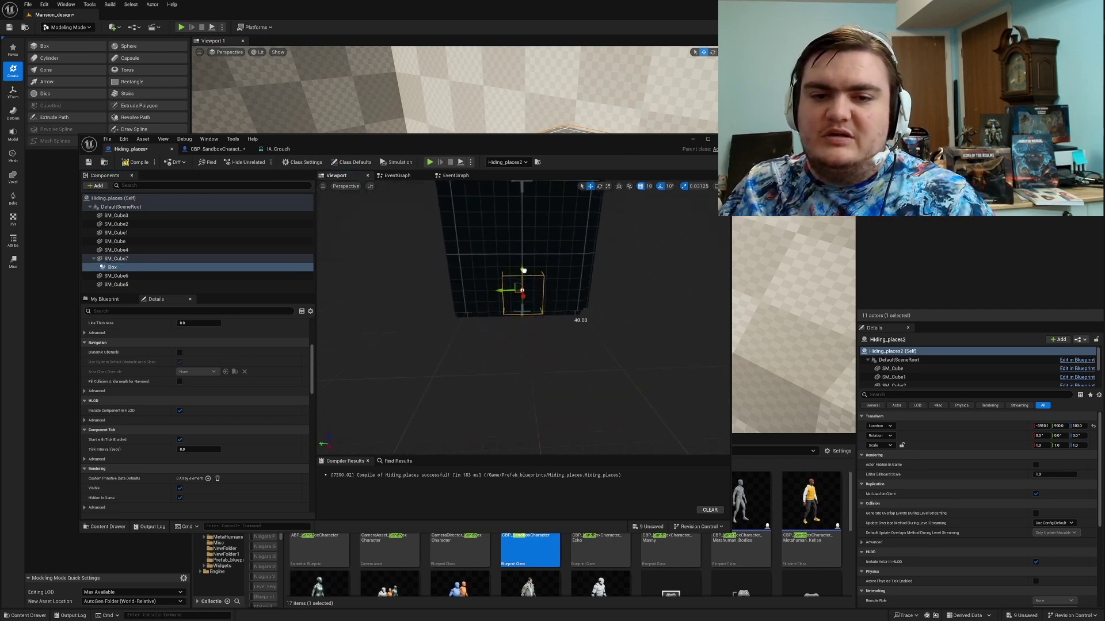
drag(524, 271, 523, 265)
right_drag(523, 266, 523, 262)
Step: Scale and reposition the collision box so it spans the cabinet's full width and height and extends in front of the doors
key(r)
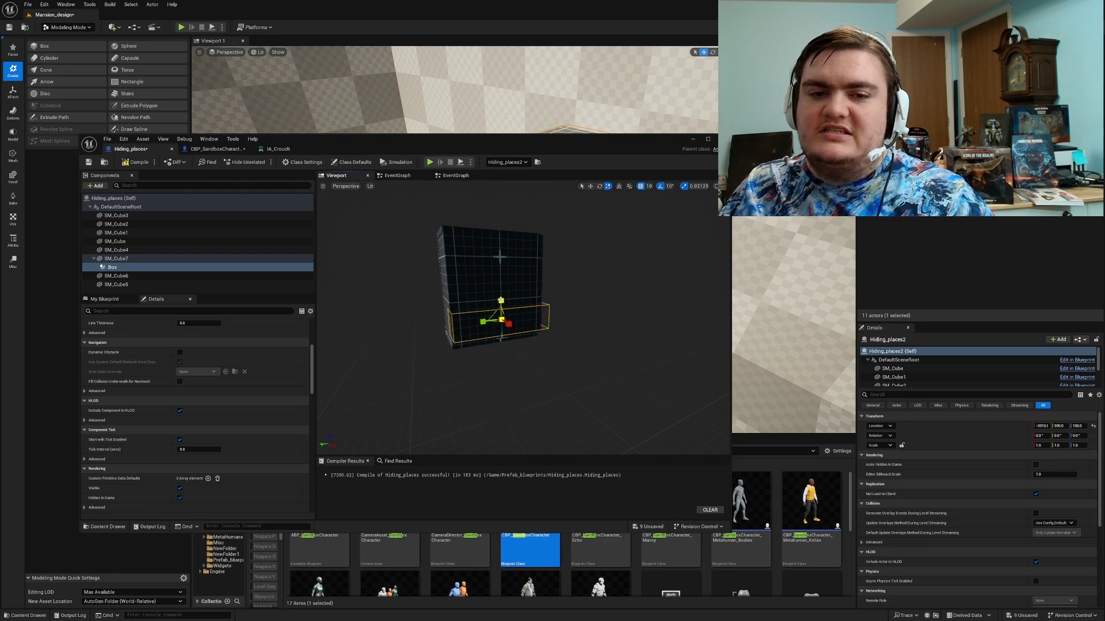
drag(500, 300, 555, 305)
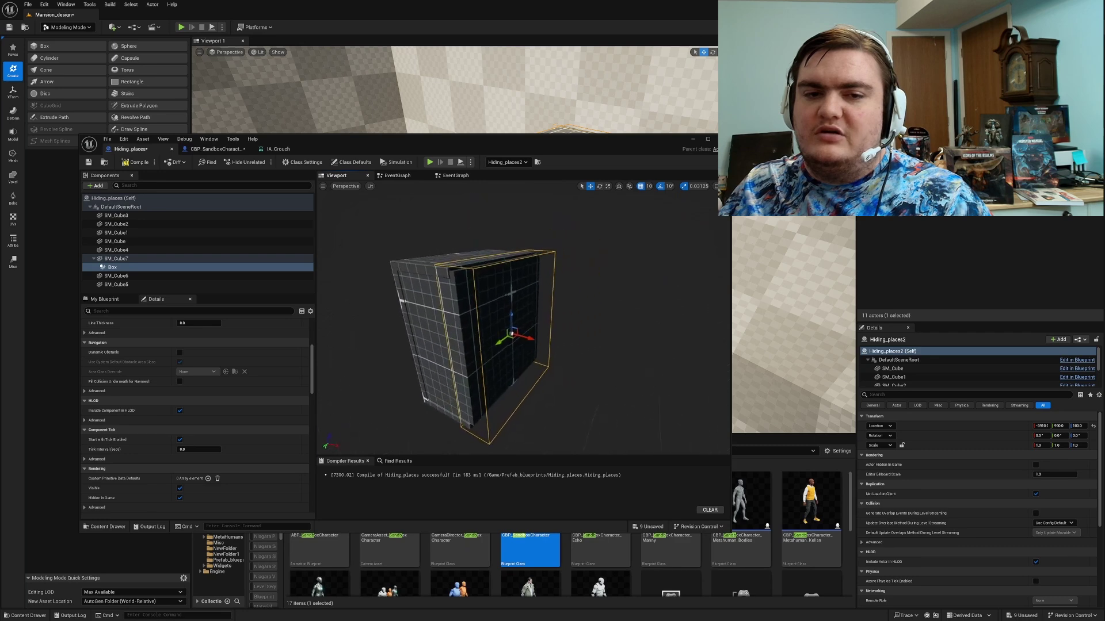
right_drag(556, 305, 601, 345)
mouse_move(610, 351)
mouse_down()
mouse_move(582, 352)
mouse_move(615, 349)
mouse_up()
key(r)
alt+drag(616, 350, 522, 343)
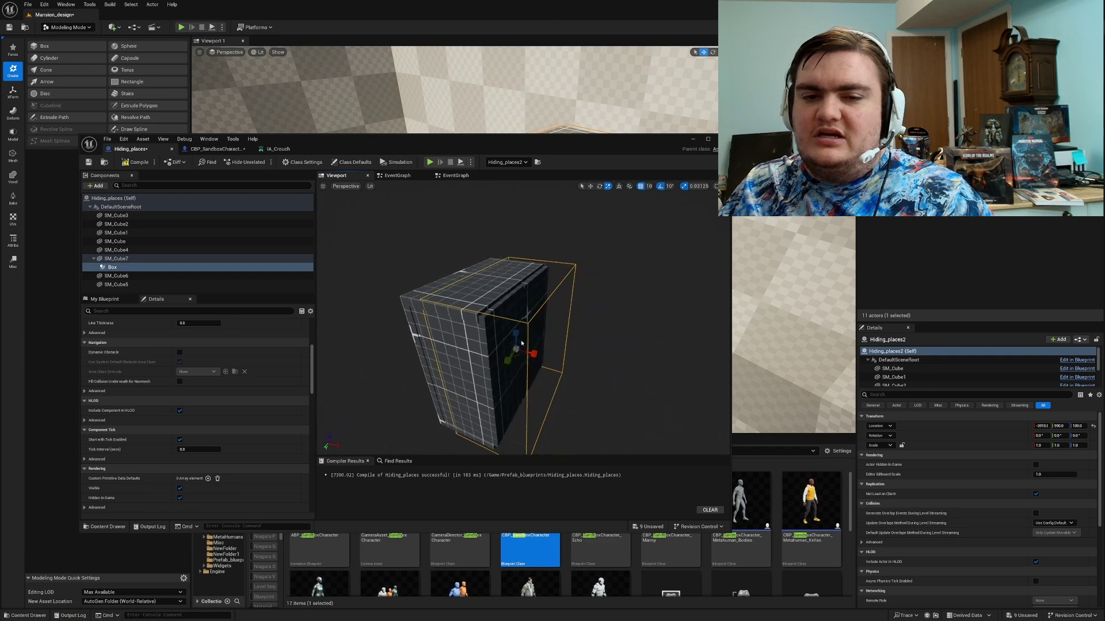
Step: Try rotating the SM_Cube7 door about its vertical axis with the collision box attached
click(509, 384)
right_drag(563, 393, 577, 413)
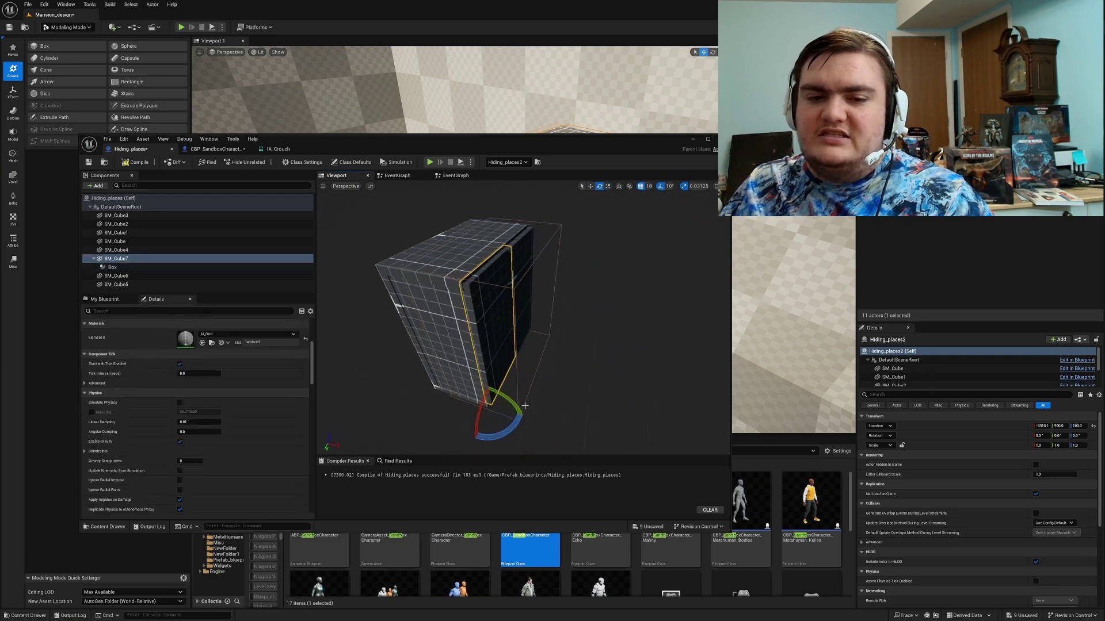
drag(502, 436, 472, 435)
drag(463, 396, 509, 431)
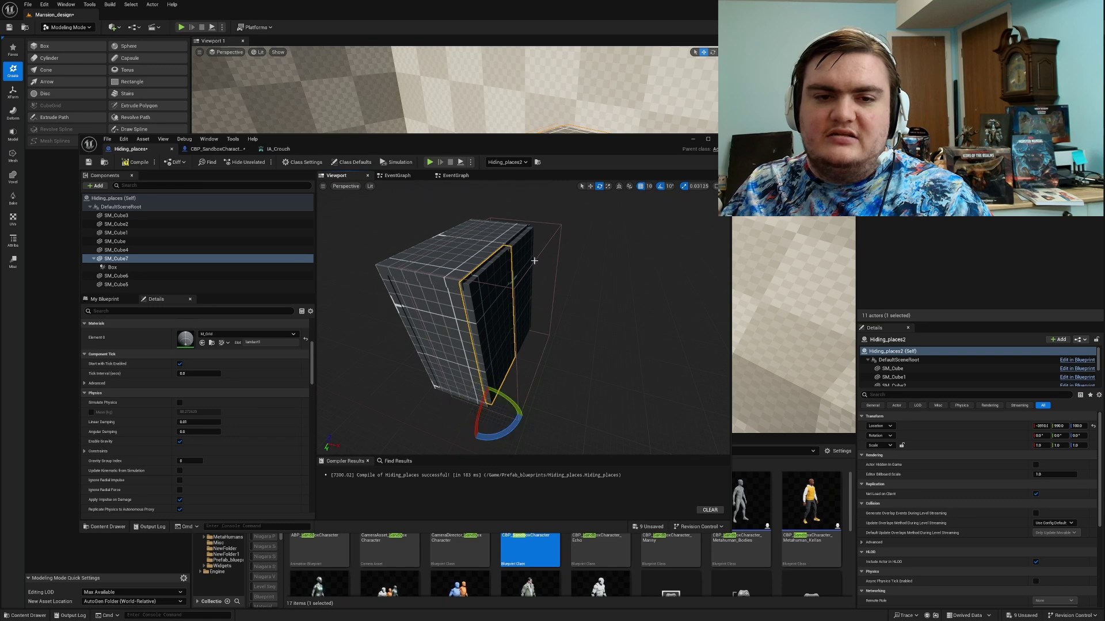
Step: Detach the Box component from SM_Cube7, making it a direct child of the scene root, and check the door's rotation
click(113, 267)
drag(124, 269, 118, 256)
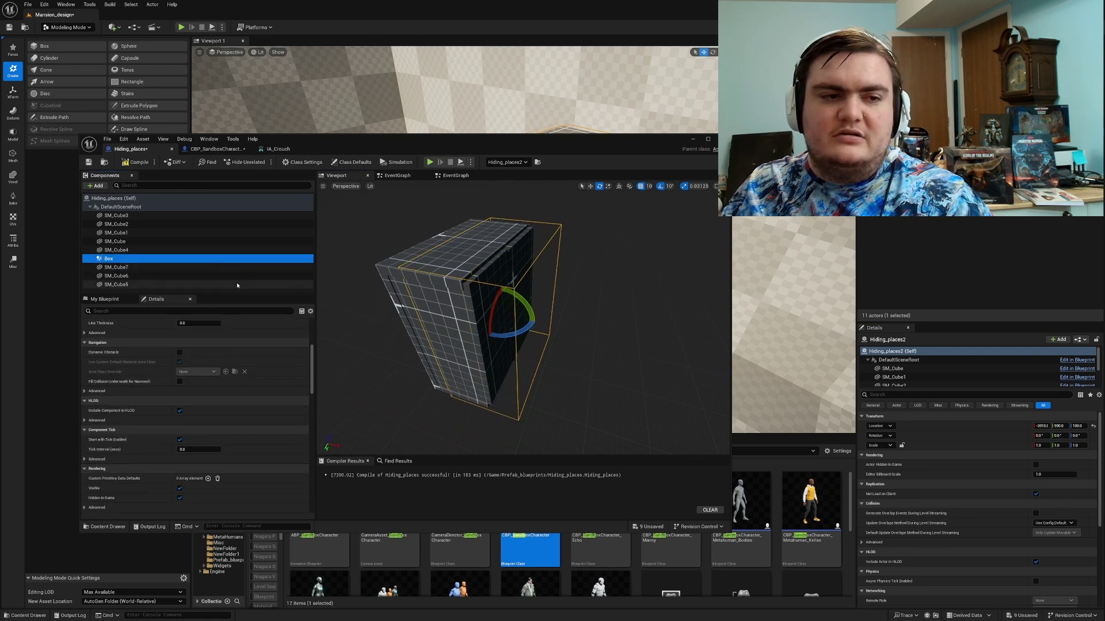
click(495, 340)
right_drag(527, 325, 499, 314)
Step: Add an On Component Begin Overlap event for the Box component to the blueprint's EventGraph
click(456, 176)
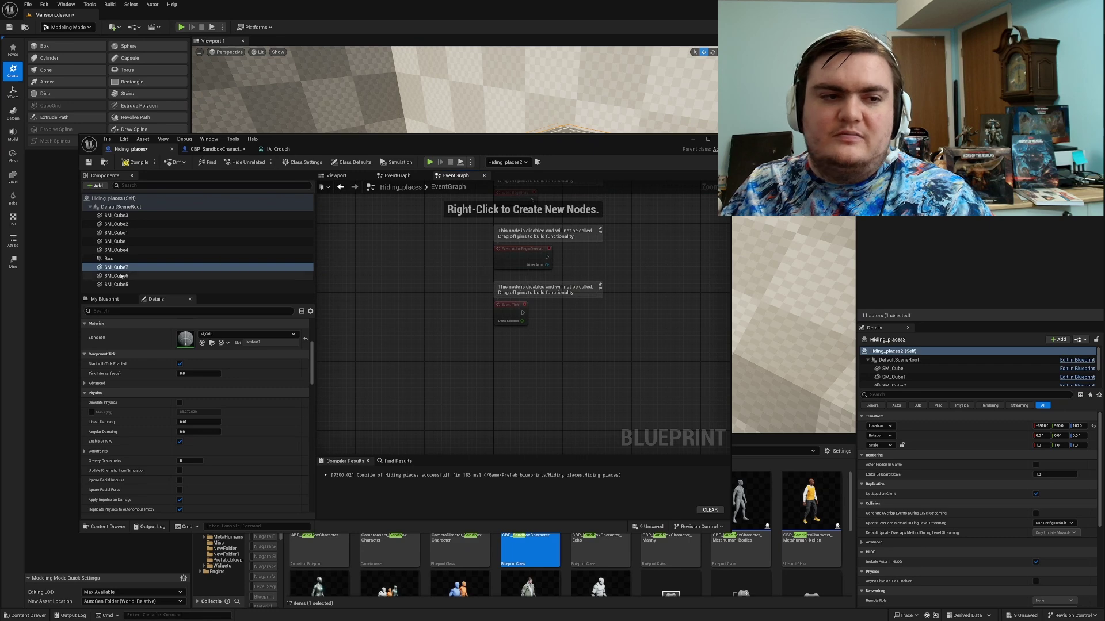
click(132, 258)
click(104, 299)
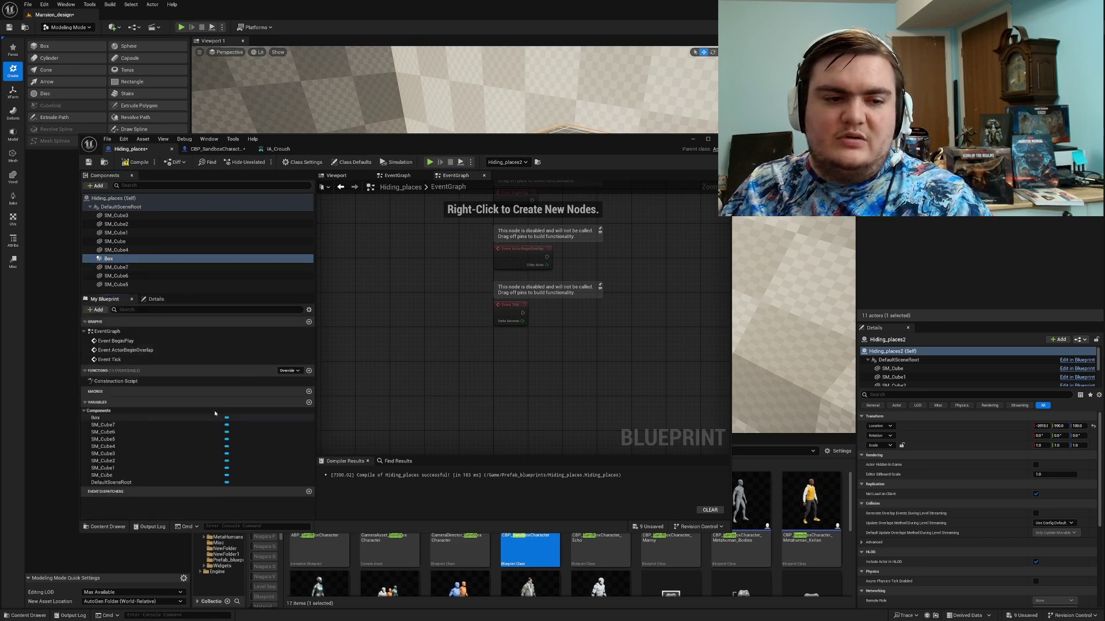
click(157, 299)
scroll(174, 444, down, 5)
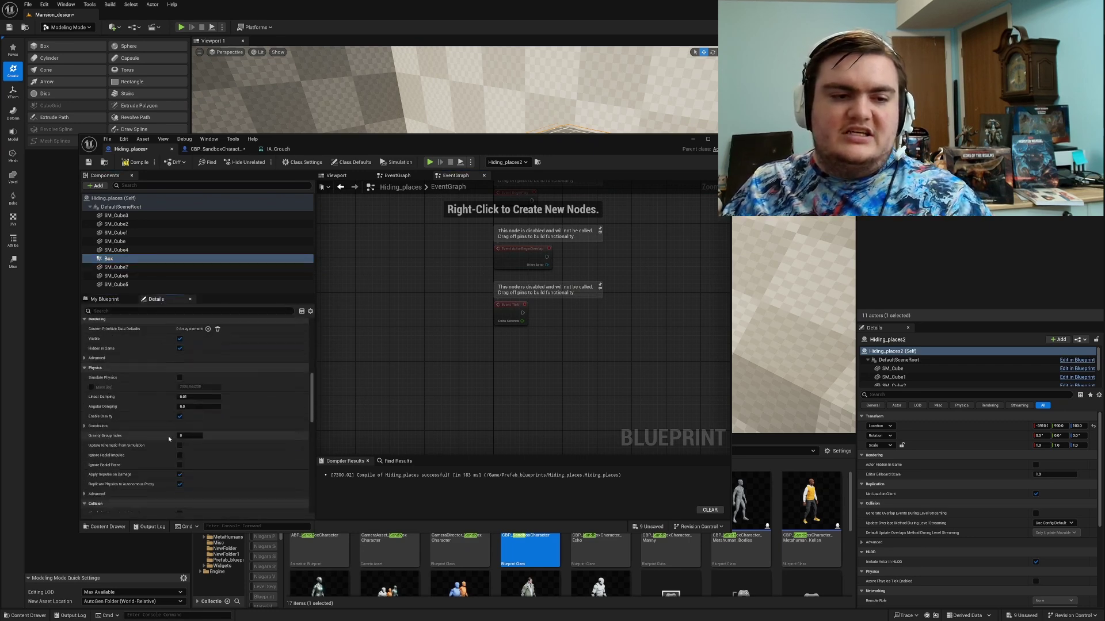
scroll(174, 443, down, 6)
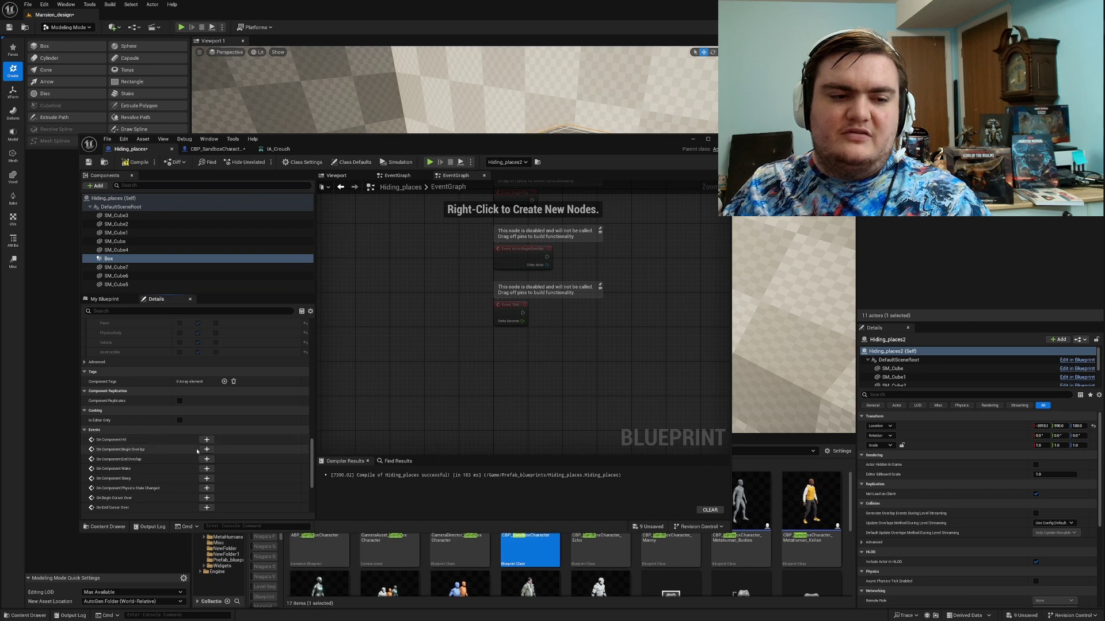
click(207, 449)
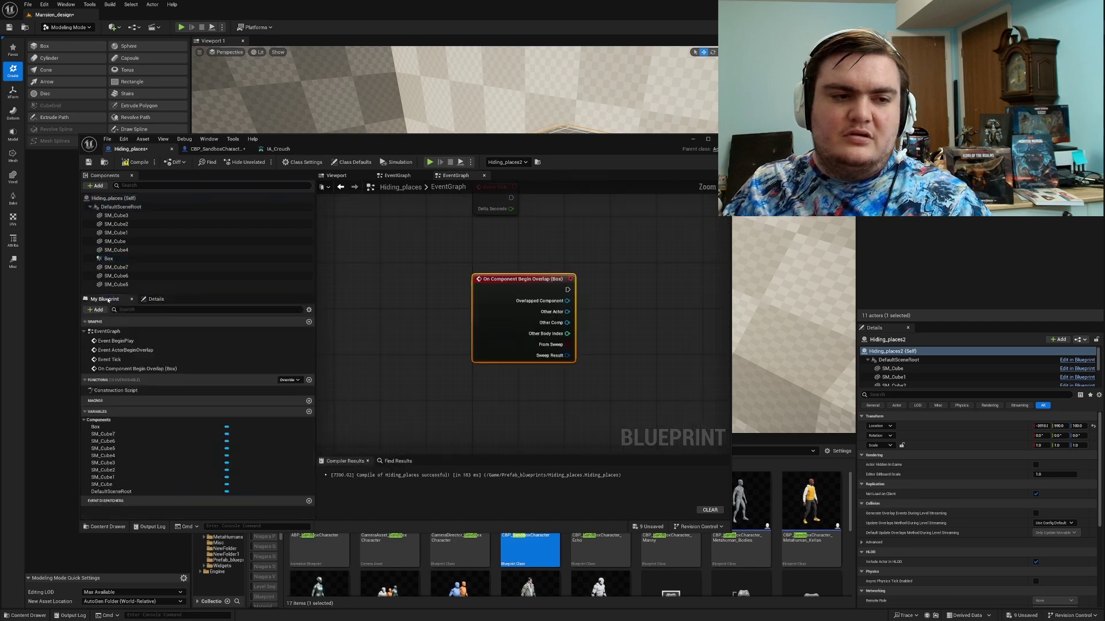
Step: Add an On Component End Overlap event for the same Box component
click(156, 299)
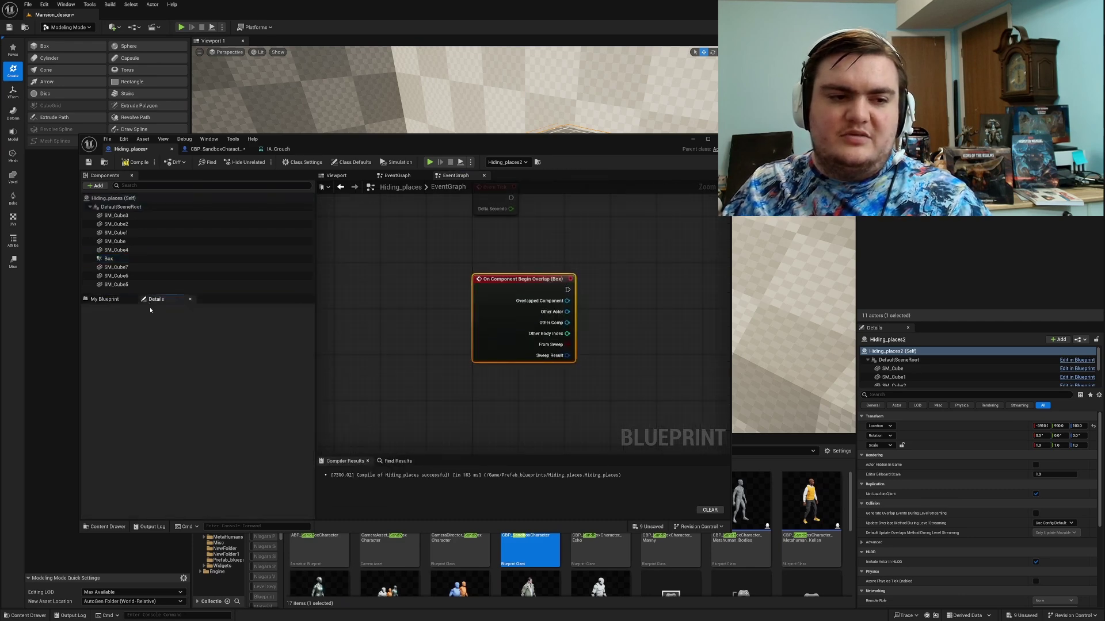
click(173, 258)
scroll(190, 403, down, 10)
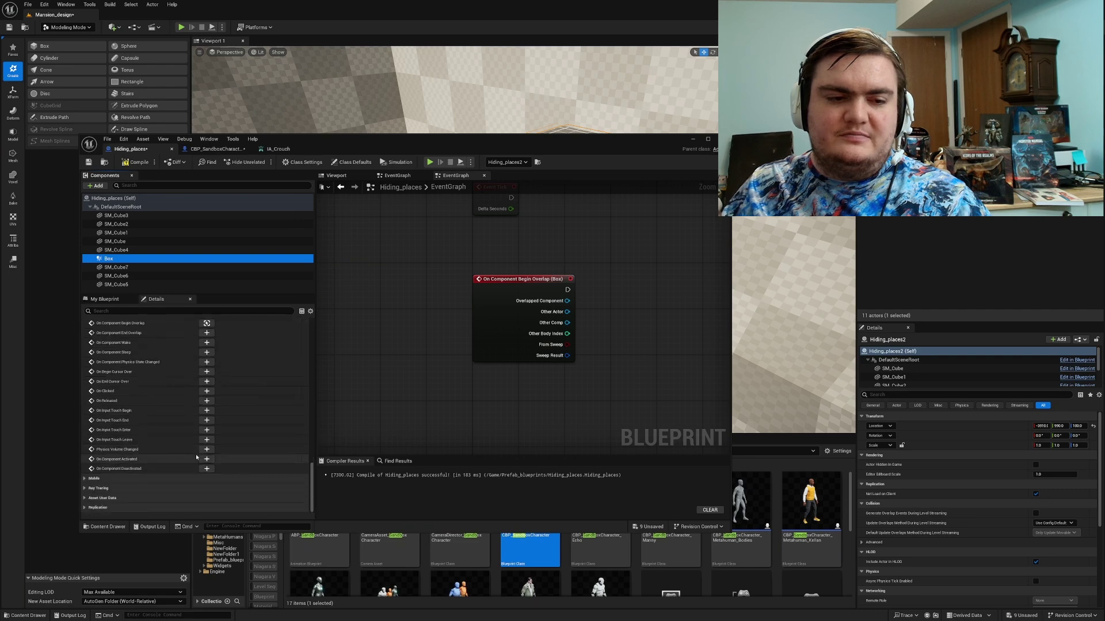
click(206, 333)
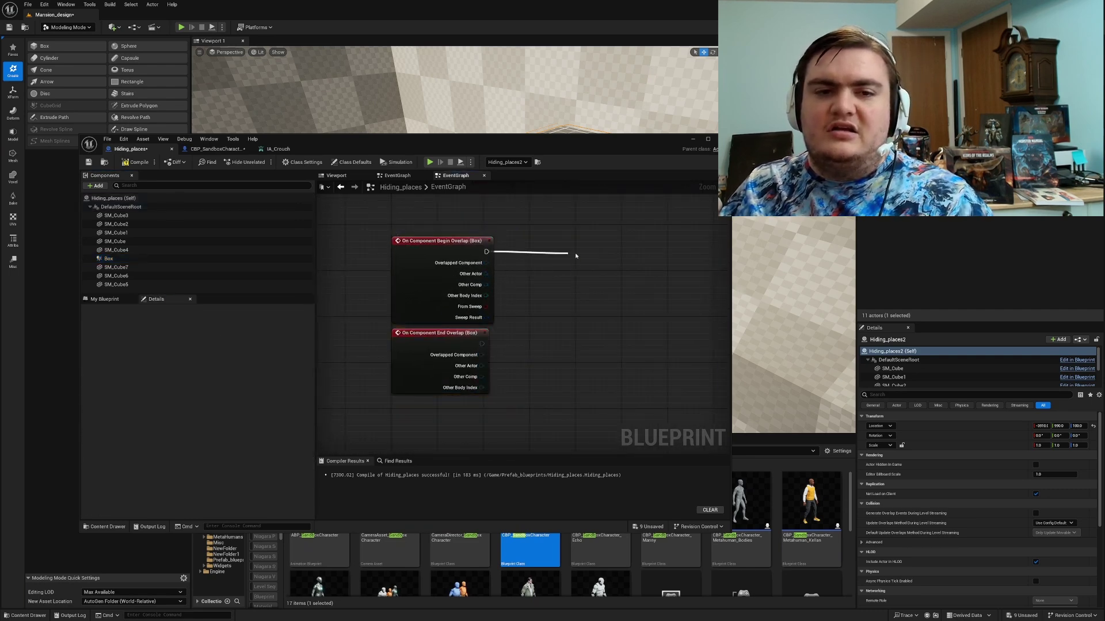
Step: Add a timeline named door open/close, played by the Begin Overlap event, and place it beside the event nodes
drag(575, 256, 575, 255)
text(timeline)
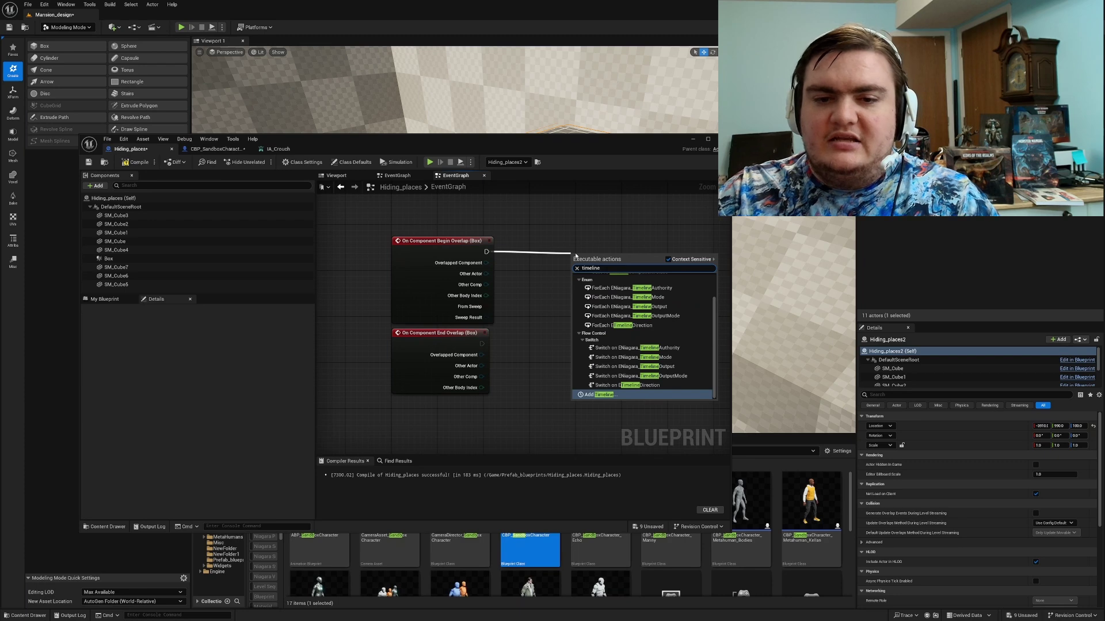
key(Return)
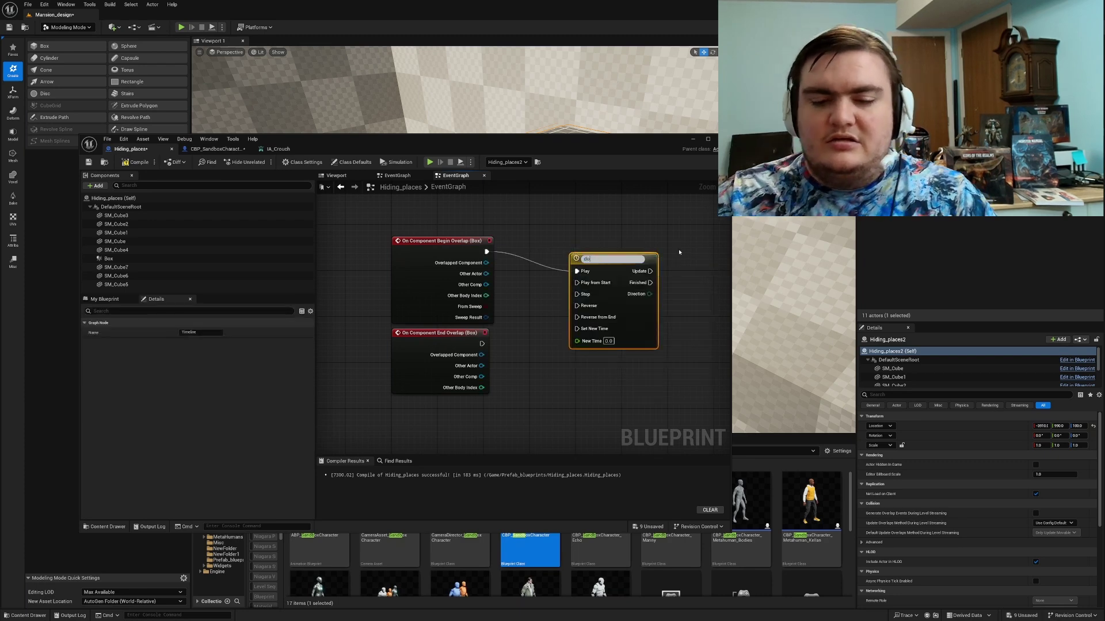
text(door open/clos)
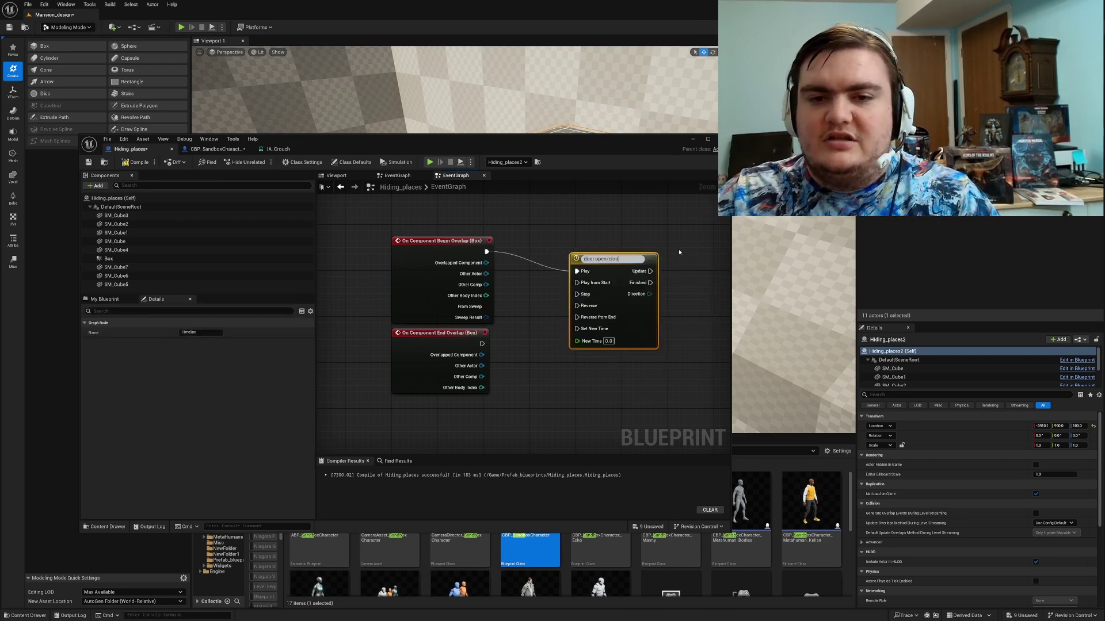
text(e)
key(Return)
drag(635, 256, 629, 215)
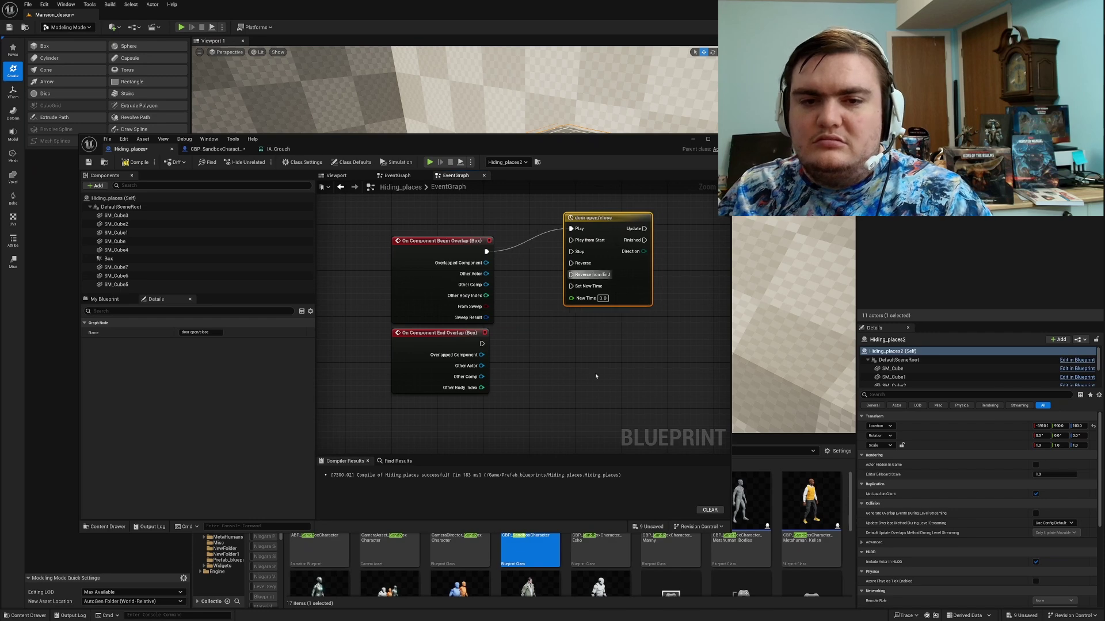
Step: Move the door open/close timeline node up away from the overlap events and disconnect it from the Begin Overlap event
key(ctrl+d)
key(Delete)
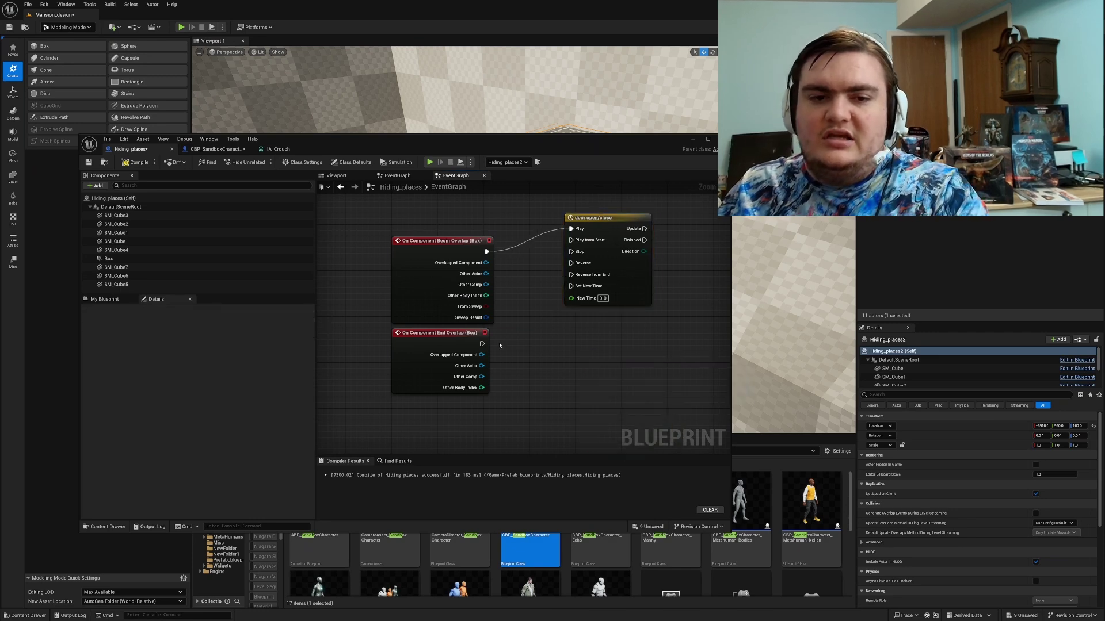
right_drag(536, 329, 470, 371)
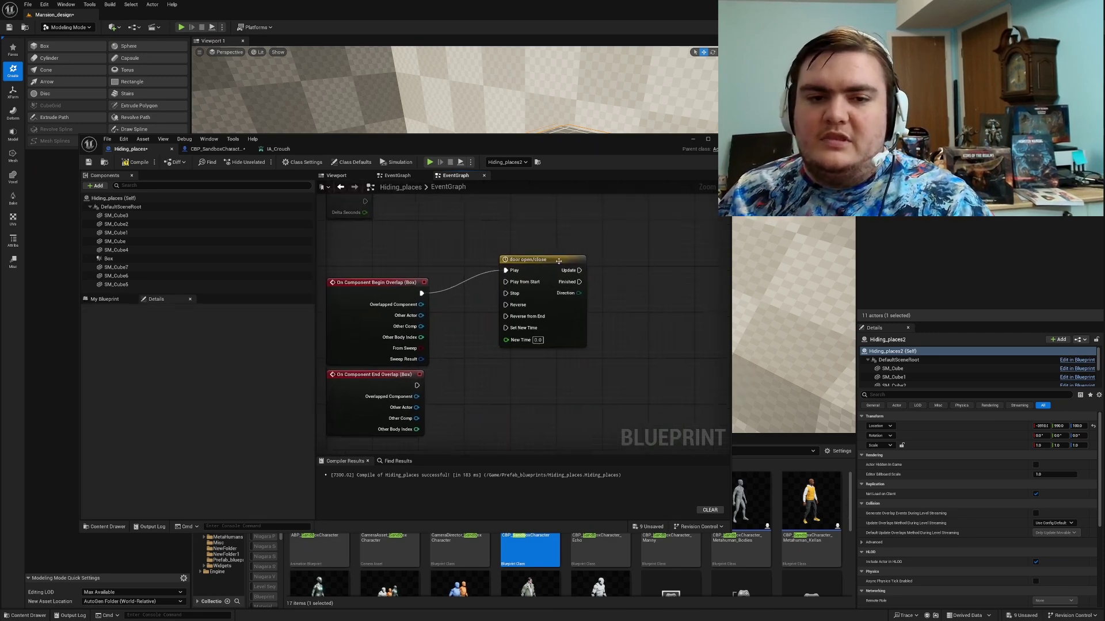
drag(551, 259, 623, 166)
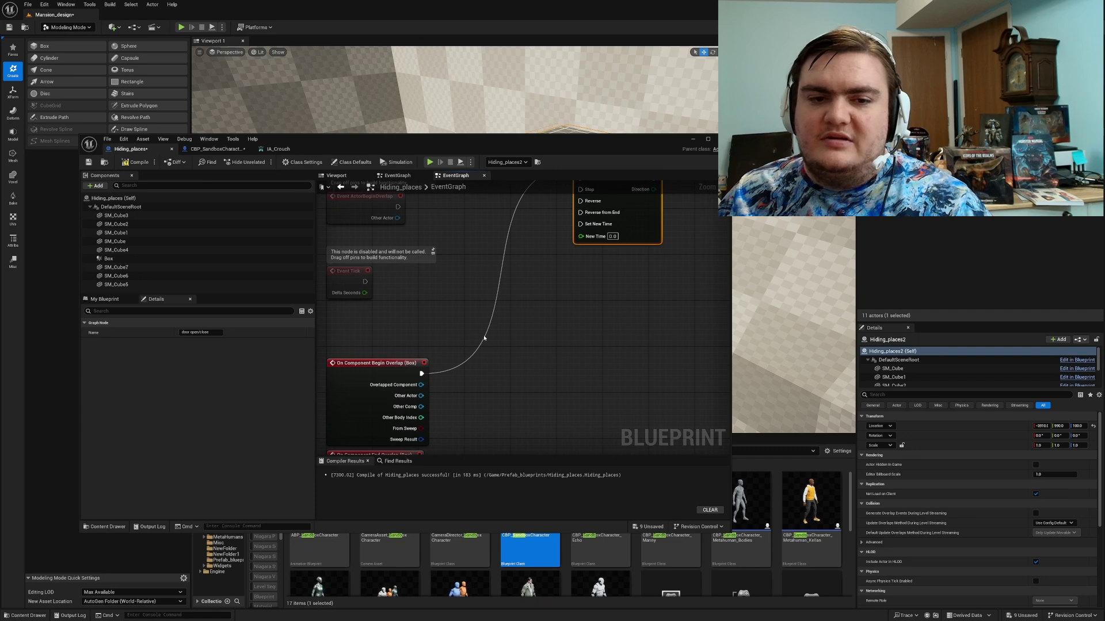
alt+click(421, 373)
Step: Add an Enable Input node executed by the On Component Begin Overlap (Box) event
right_drag(421, 372, 447, 231)
drag(524, 250, 524, 251)
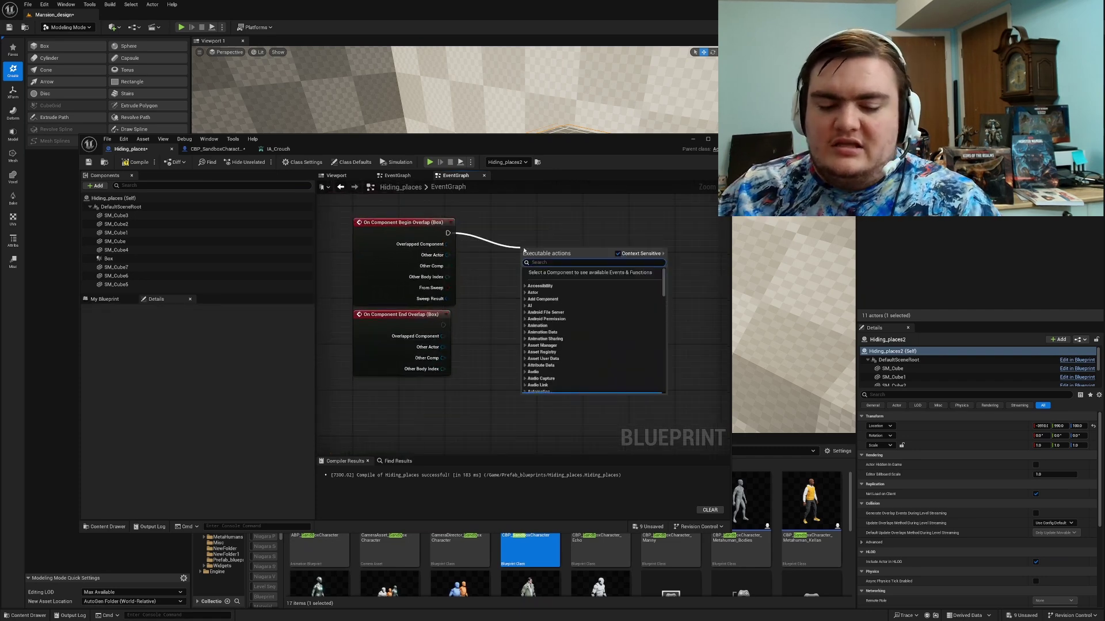
text(enable input)
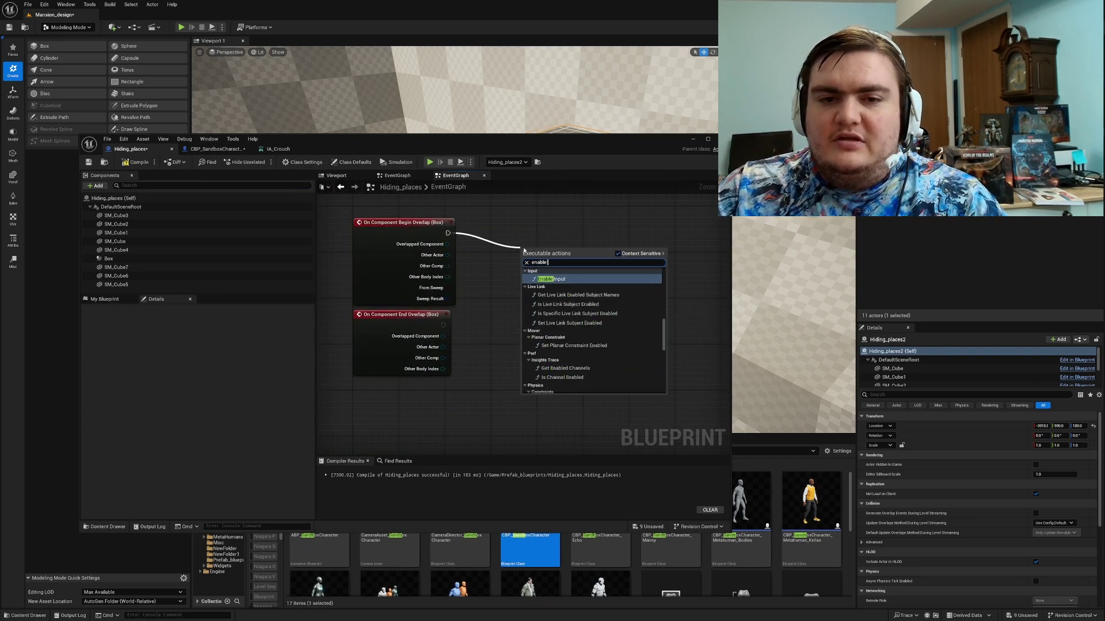
key(Return)
Step: Add a Disable Input node and place it below the Enable Input node
right_click(564, 354)
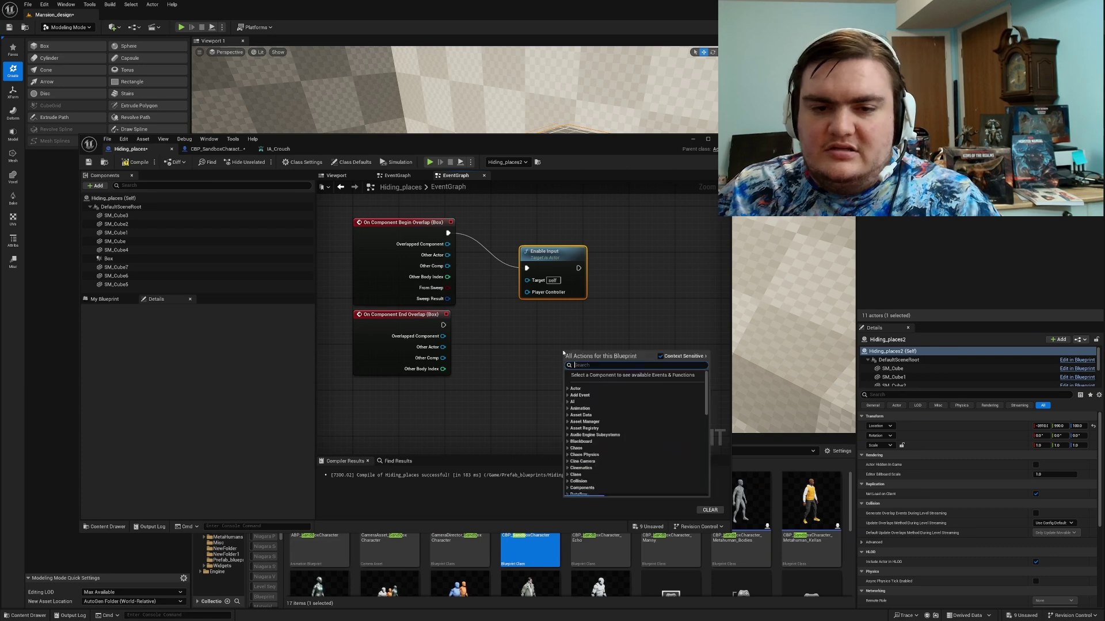
text(disable)
key(Return)
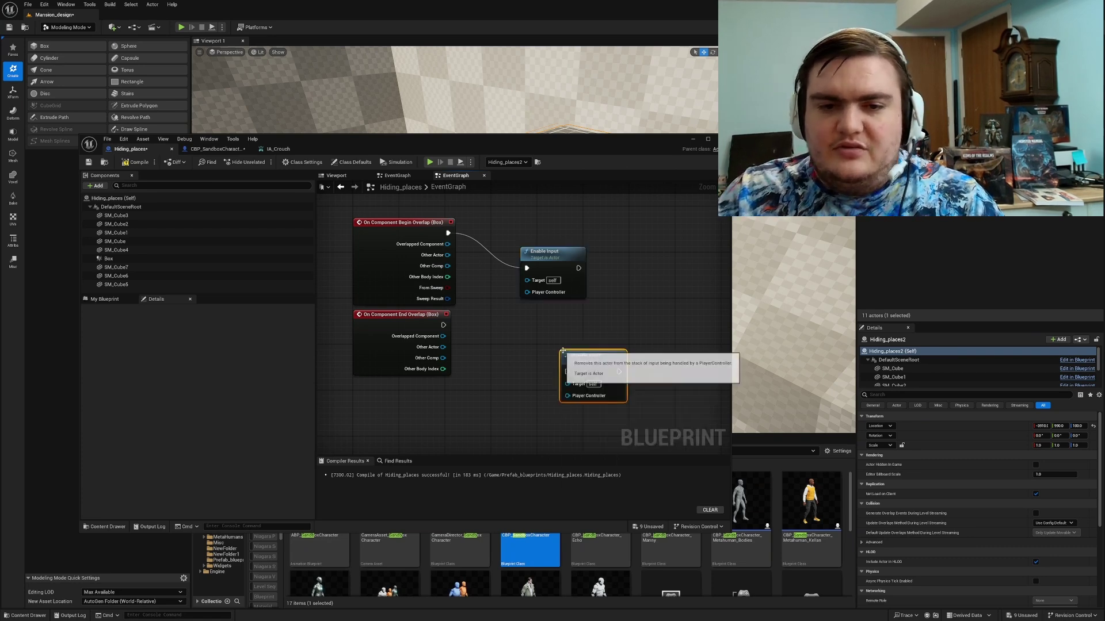
drag(569, 355, 541, 332)
Step: Add a Get Player Controller node and place it between the Enable Input and Disable Input nodes
right_click(507, 313)
text(get player con)
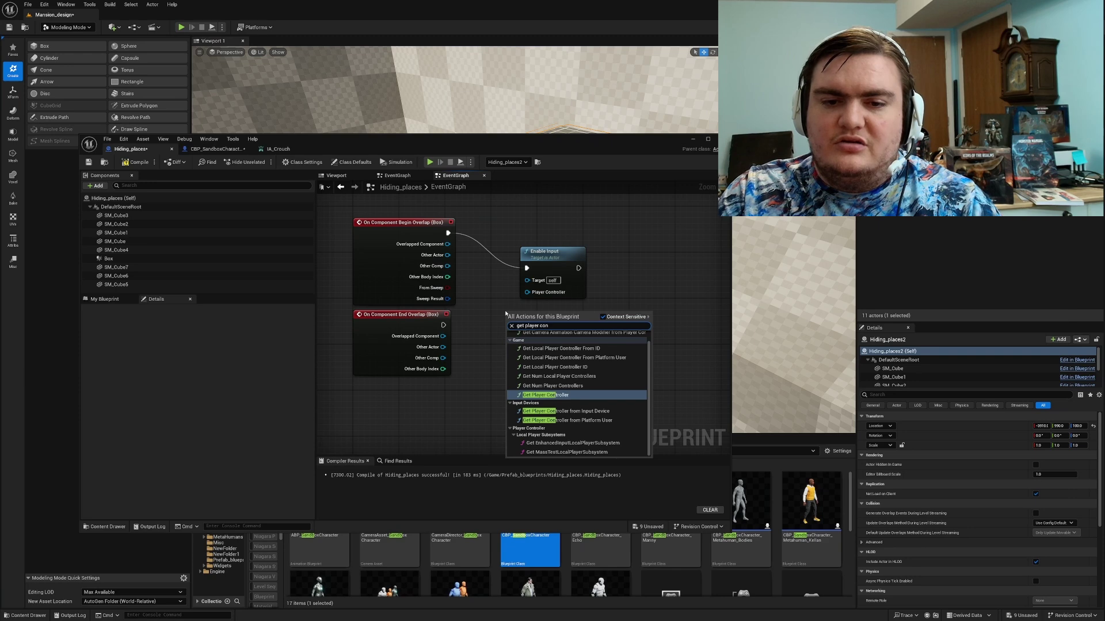
key(Return)
drag(507, 315, 470, 304)
click(598, 336)
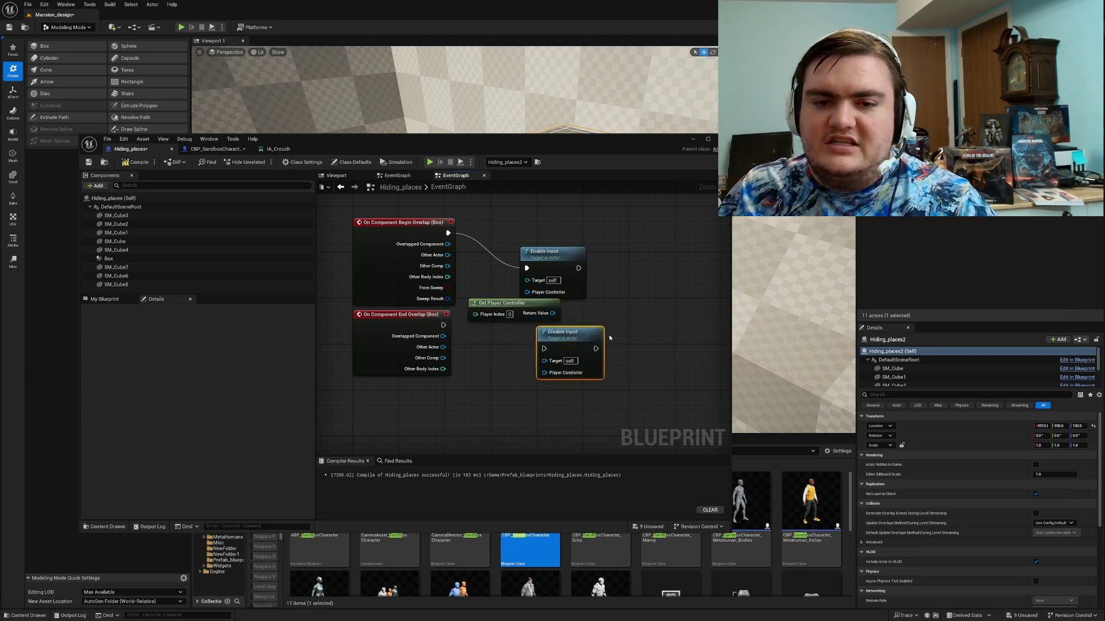
Step: Connect the player controller to both the Enable Input and Disable Input nodes, and run Disable Input from the End Overlap event
drag(601, 337, 682, 337)
drag(546, 254, 553, 314)
drag(625, 373, 554, 315)
drag(624, 349, 444, 325)
Step: Reposition the door open/close timeline node in the free space beside the disabled default event nodes
scroll(609, 209, down, 5)
right_drag(609, 209, 461, 340)
right_drag(507, 305, 603, 373)
scroll(503, 322, up, 4)
drag(543, 289, 618, 258)
mouse_move(477, 348)
right_down()
mouse_move(602, 256)
mouse_move(484, 339)
right_up()
Step: Add an E keyboard event, connect its Pressed output to the timeline's Play input, and leave room between the nodes
right_click(474, 257)
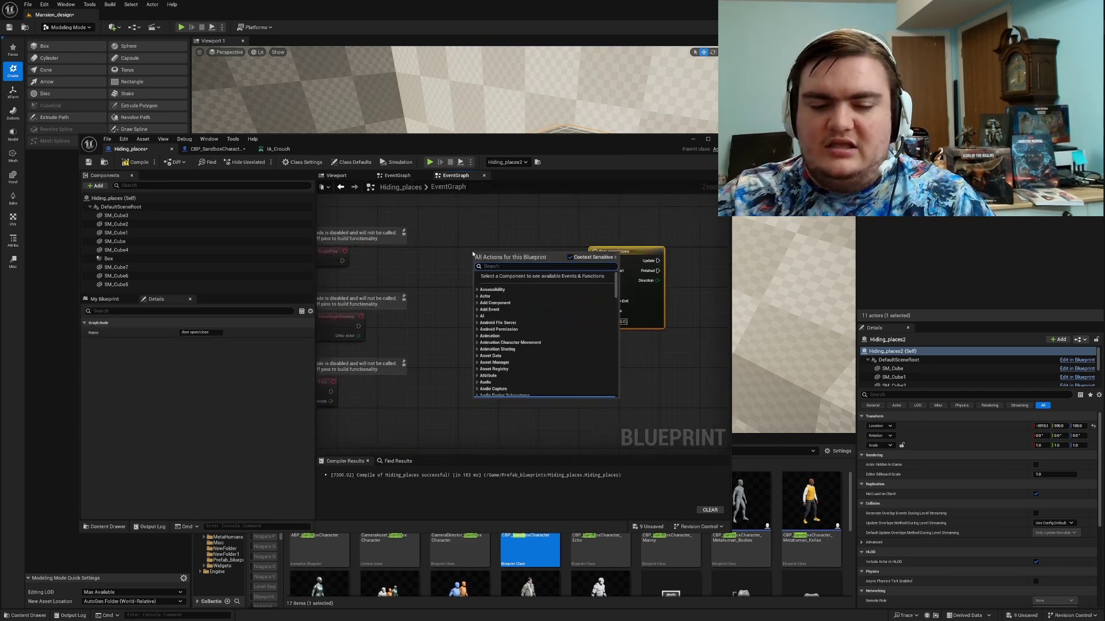
text(r)
key(BackSpace)
text(e key)
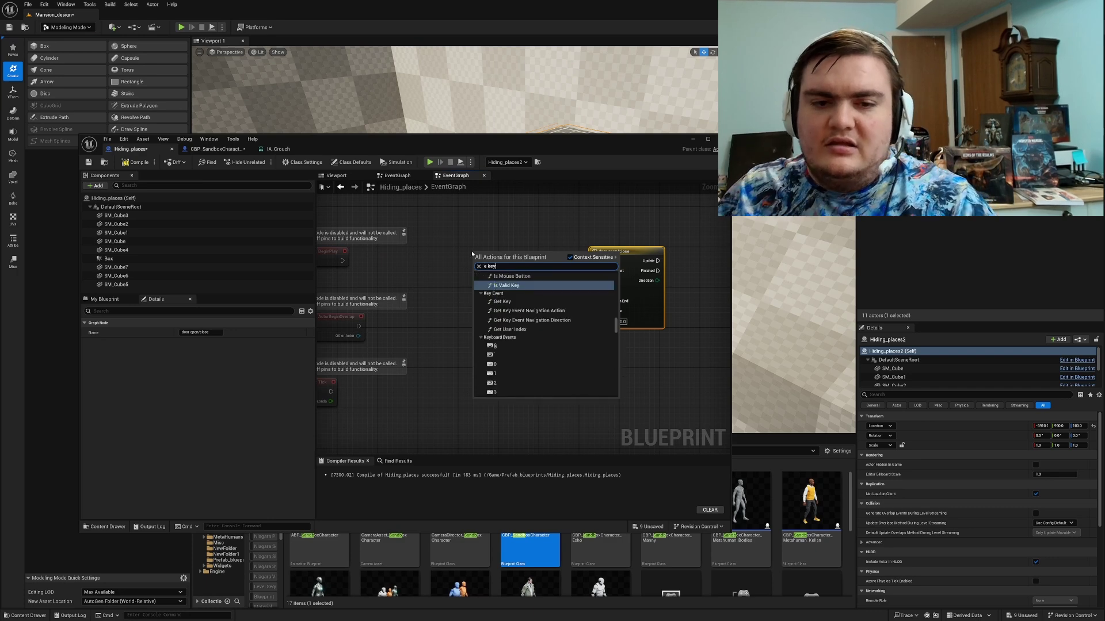
scroll(510, 365, down, 6)
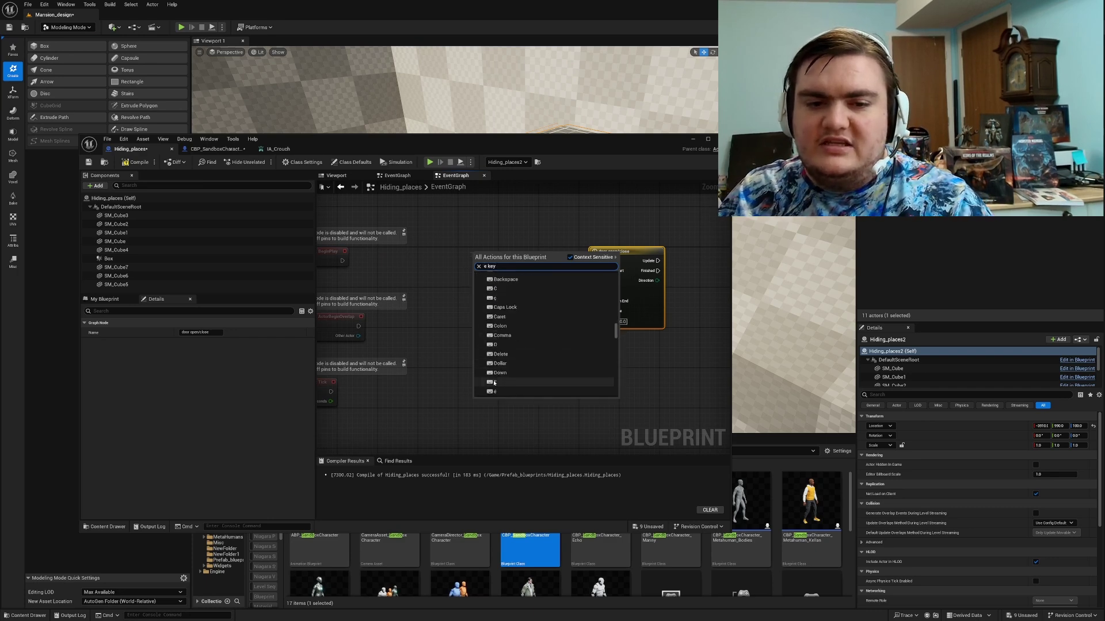
click(496, 382)
drag(492, 264, 699, 252)
click(666, 250)
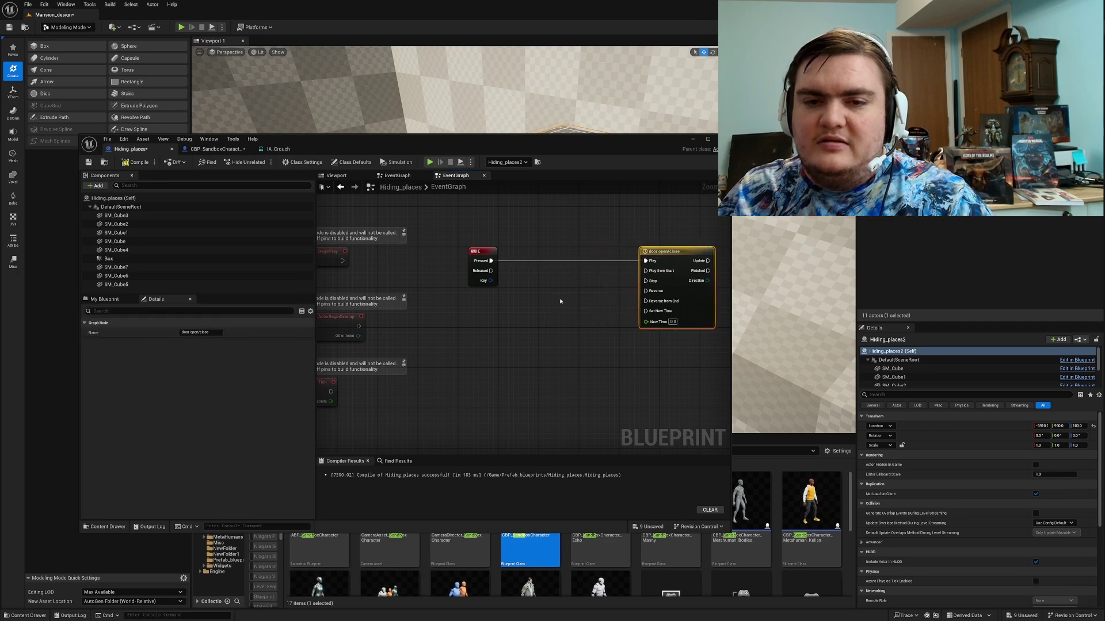
Step: Insert a Flip Flop node after the E event's Pressed output, with A driving the timeline's Play and B driving Reverse
right_click(556, 258)
text(flip)
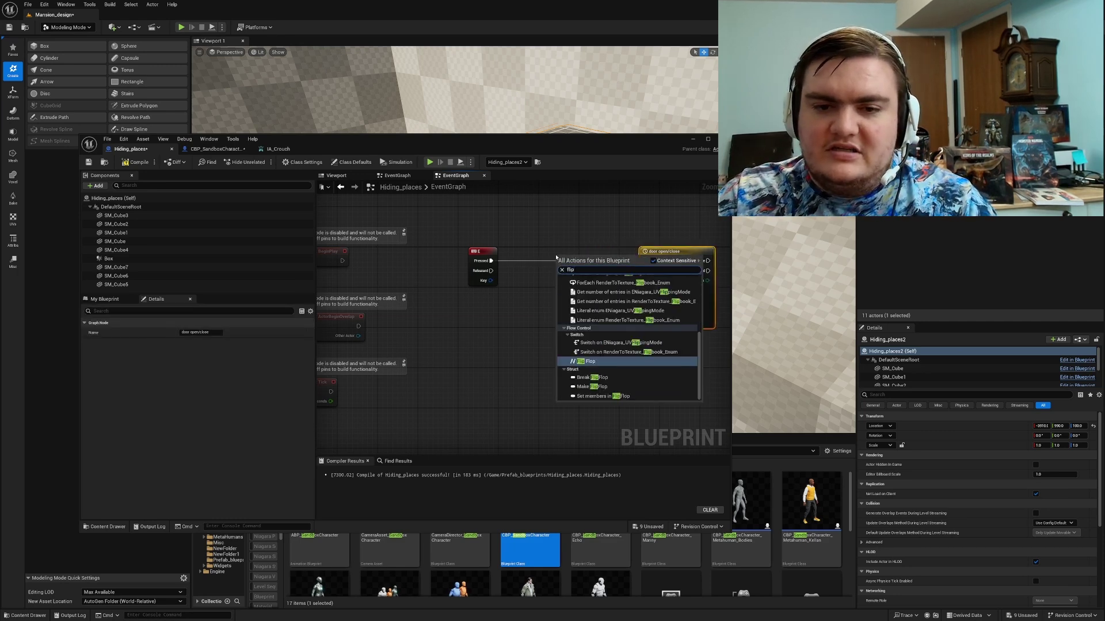
key(Return)
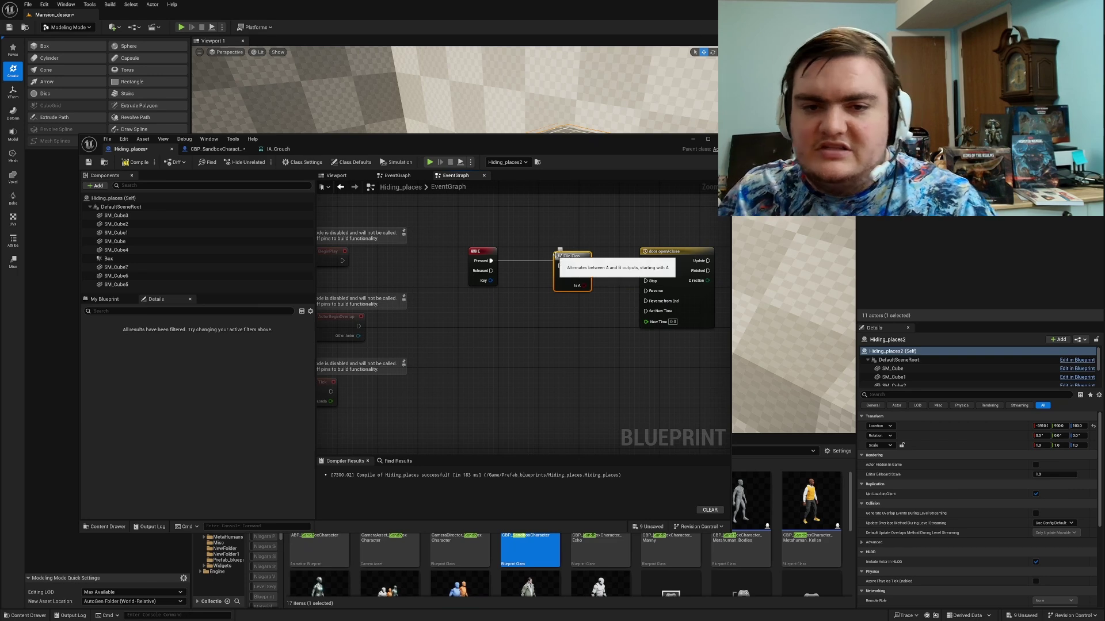
drag(558, 265, 492, 261)
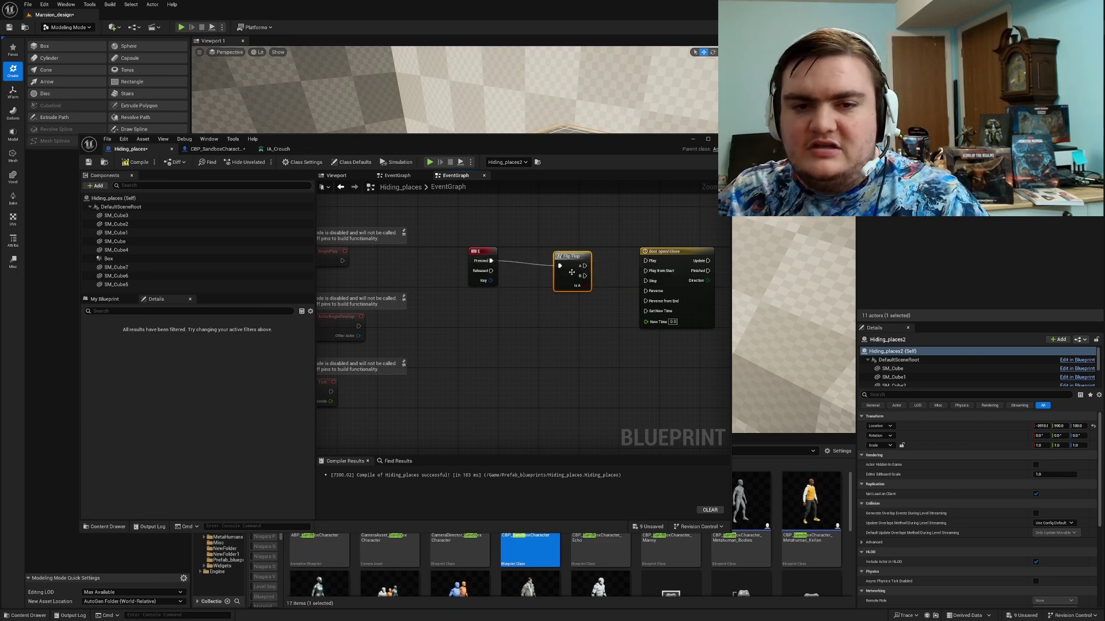
drag(582, 266, 653, 261)
drag(584, 275, 646, 291)
right_drag(674, 256, 600, 252)
Step: Open the door open/close timeline and add a float track to it
double_click(600, 251)
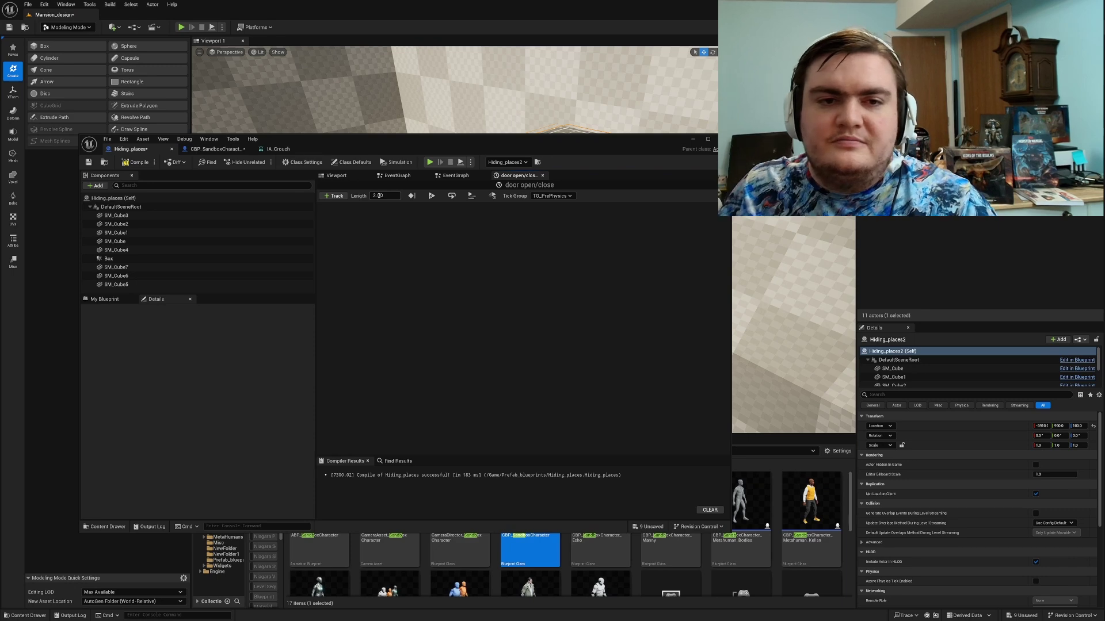
click(341, 197)
click(351, 207)
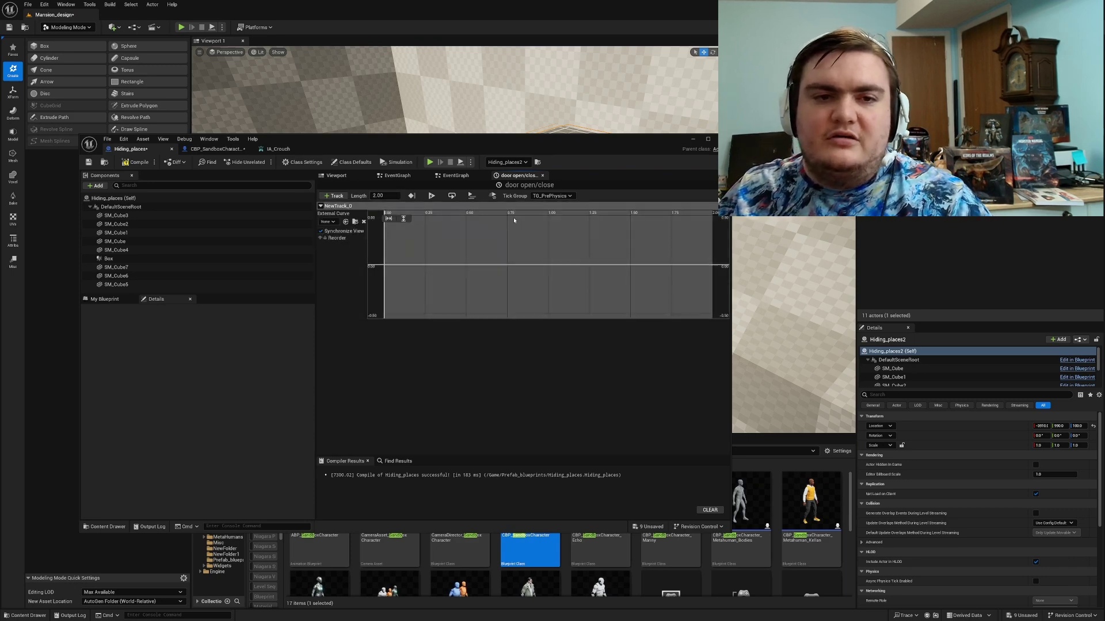
Step: Copy the Z rotation of the closed door SM_Cube7 from the blueprint's component details
click(337, 176)
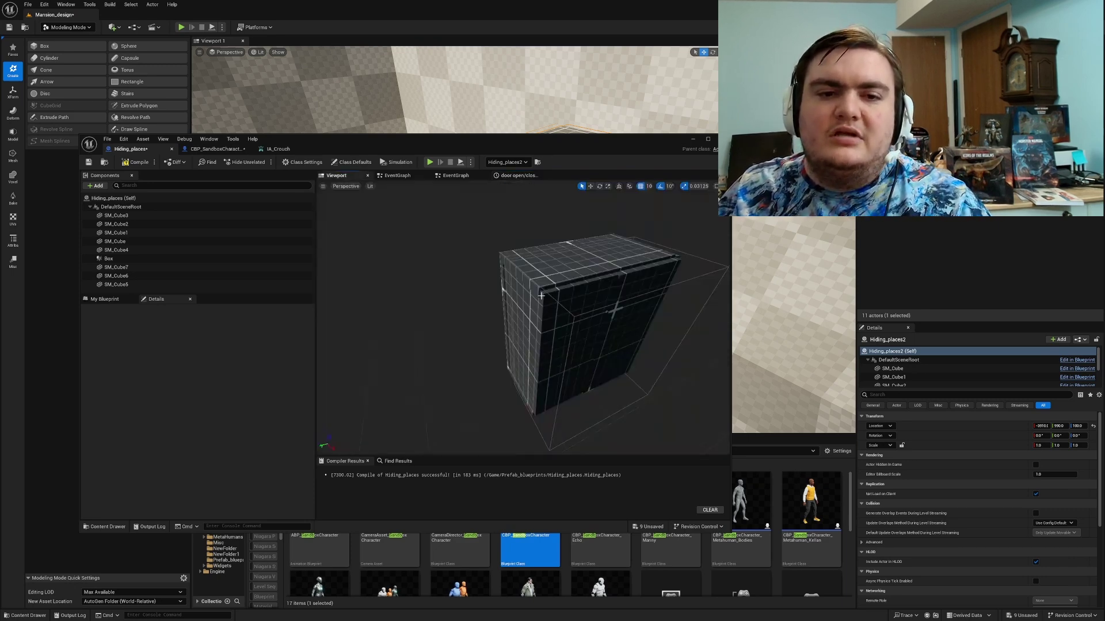
click(570, 309)
key(e)
click(279, 391)
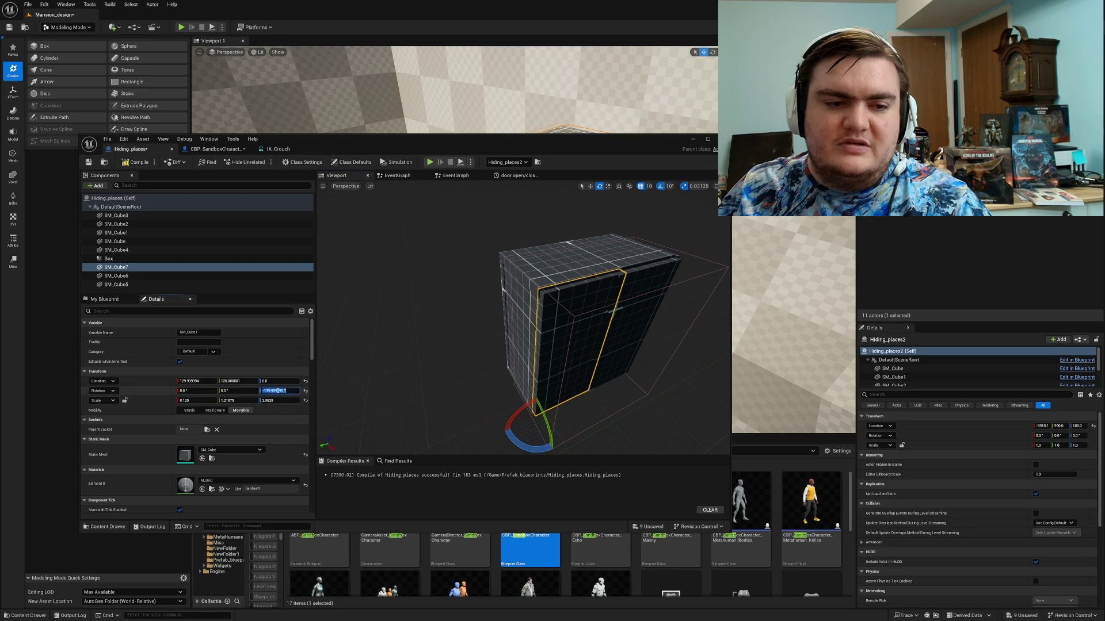
Step: Add a first key to the timeline's float track at time 0 with the value -179.999999
click(516, 175)
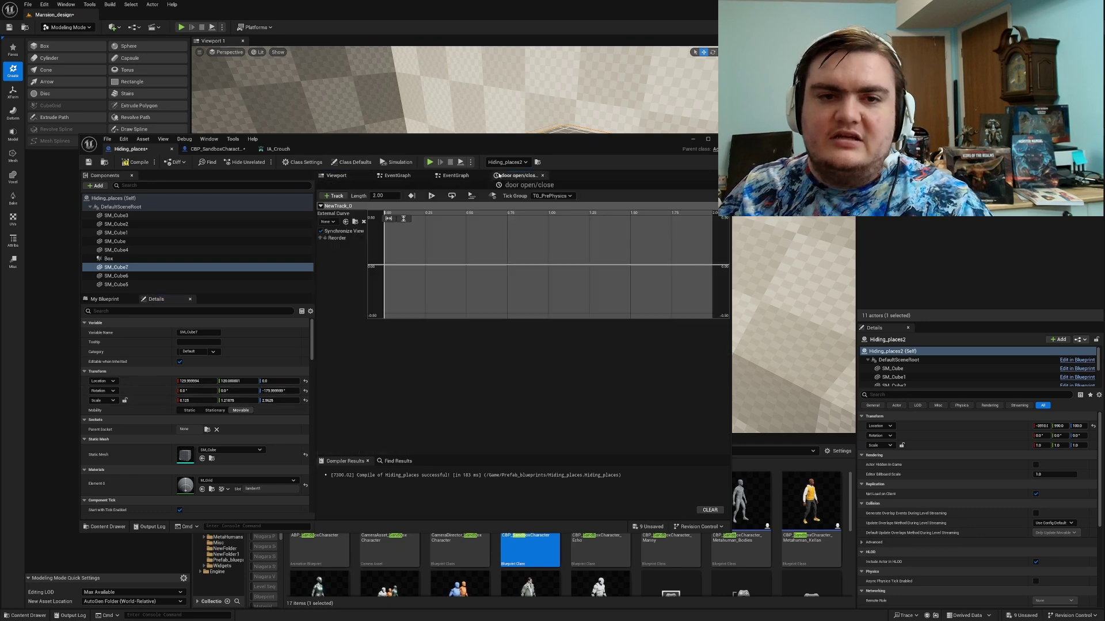
right_click(384, 266)
click(409, 280)
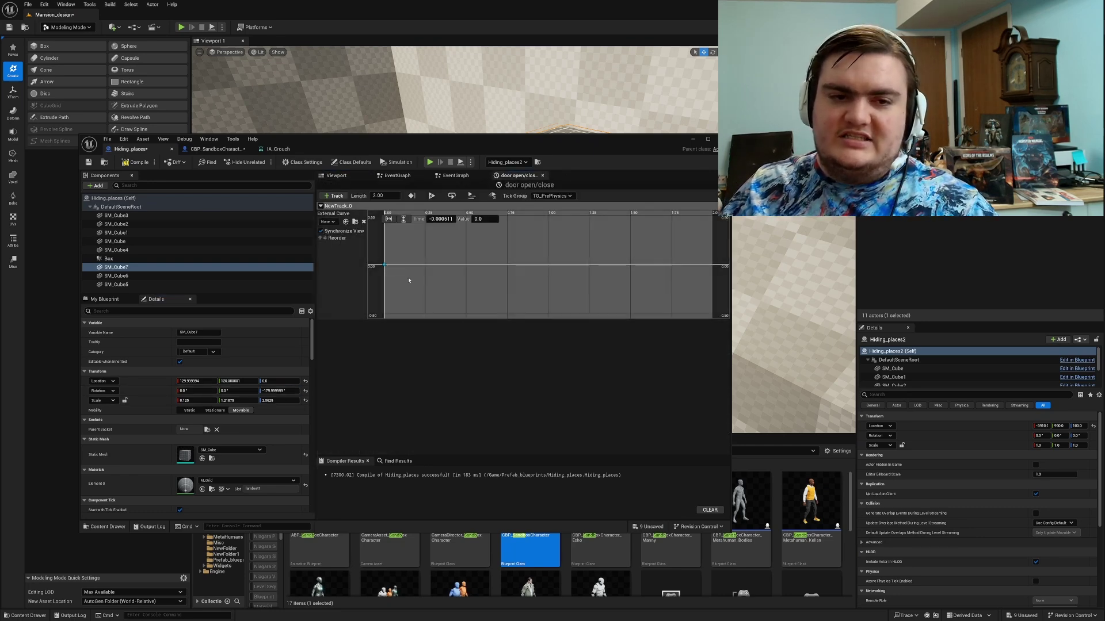
click(440, 220)
text(0)
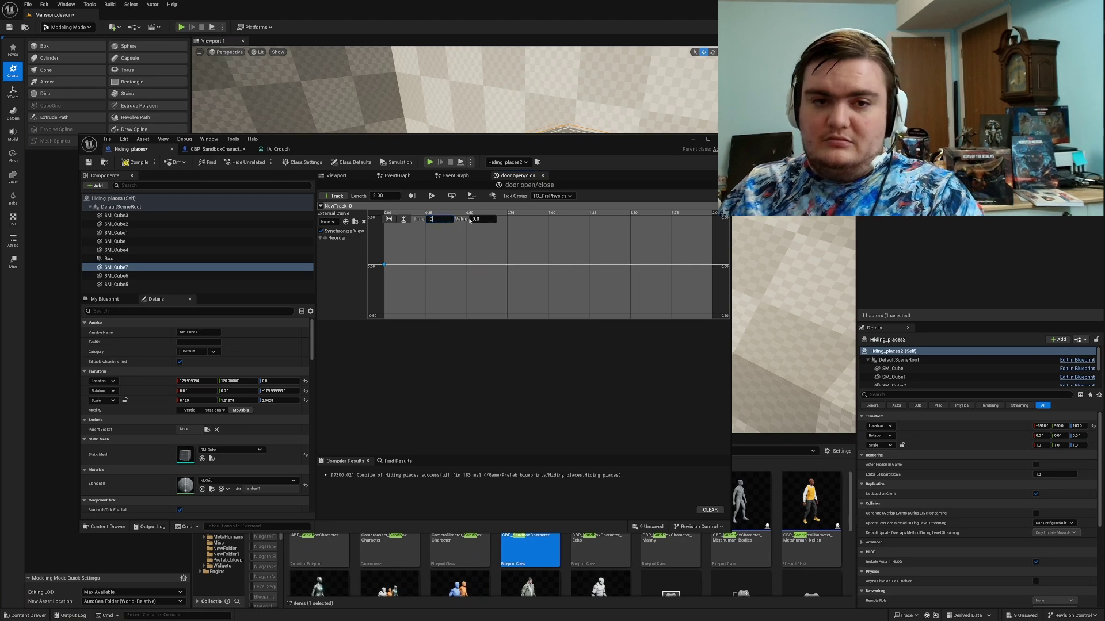
click(473, 219)
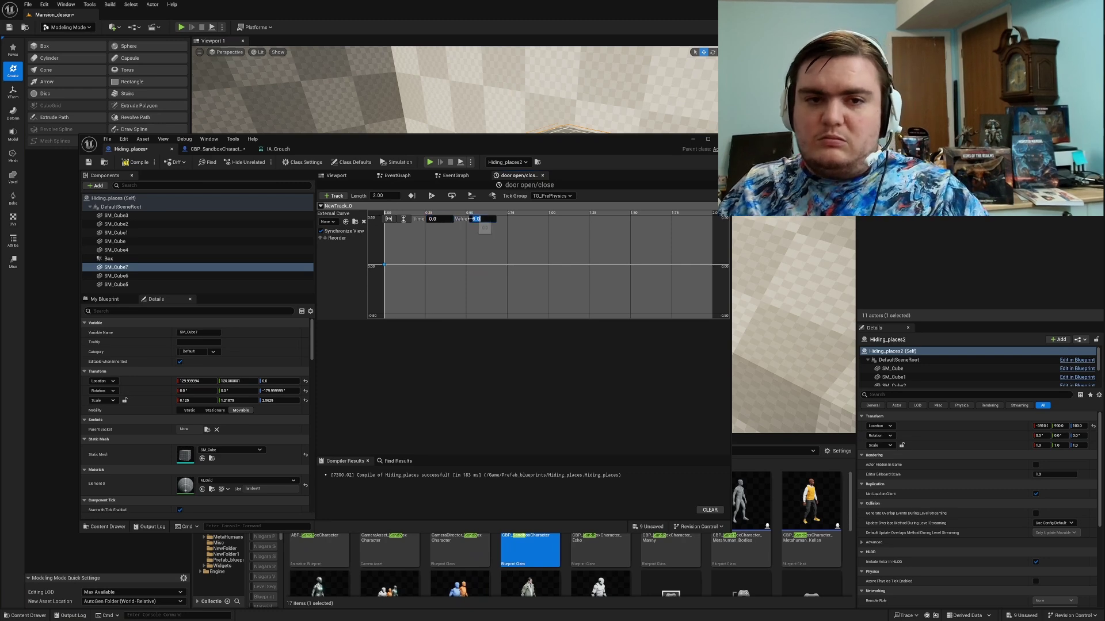
click(481, 252)
click(384, 265)
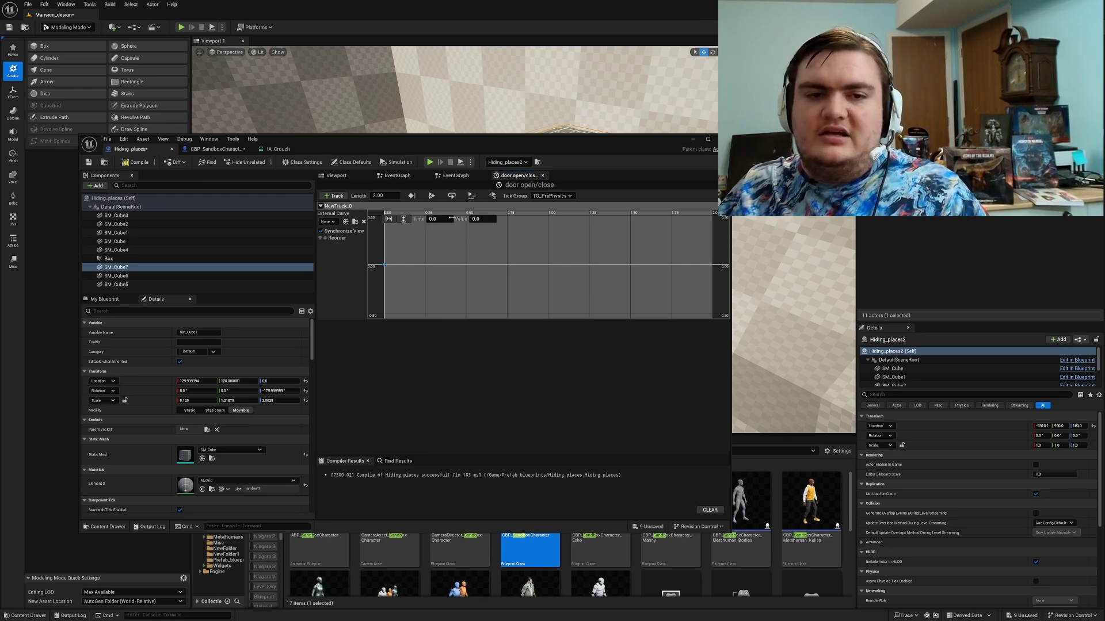
key(Return)
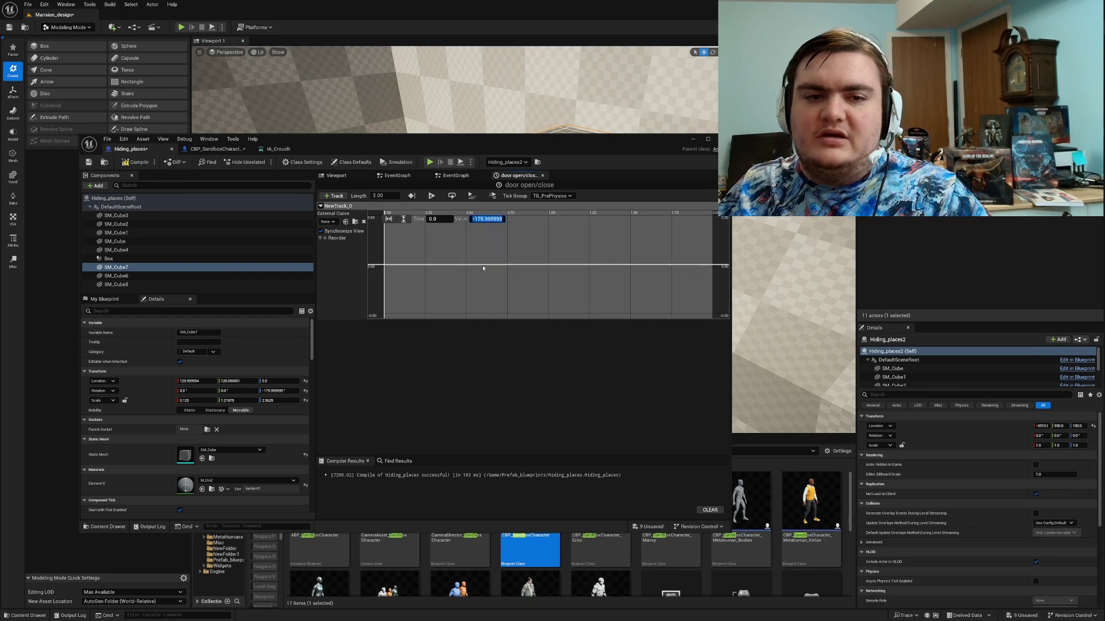
Step: Add a second key to the float track at time 2.0, the end of the timeline
scroll(476, 280, down, 10)
scroll(549, 265, down, 2)
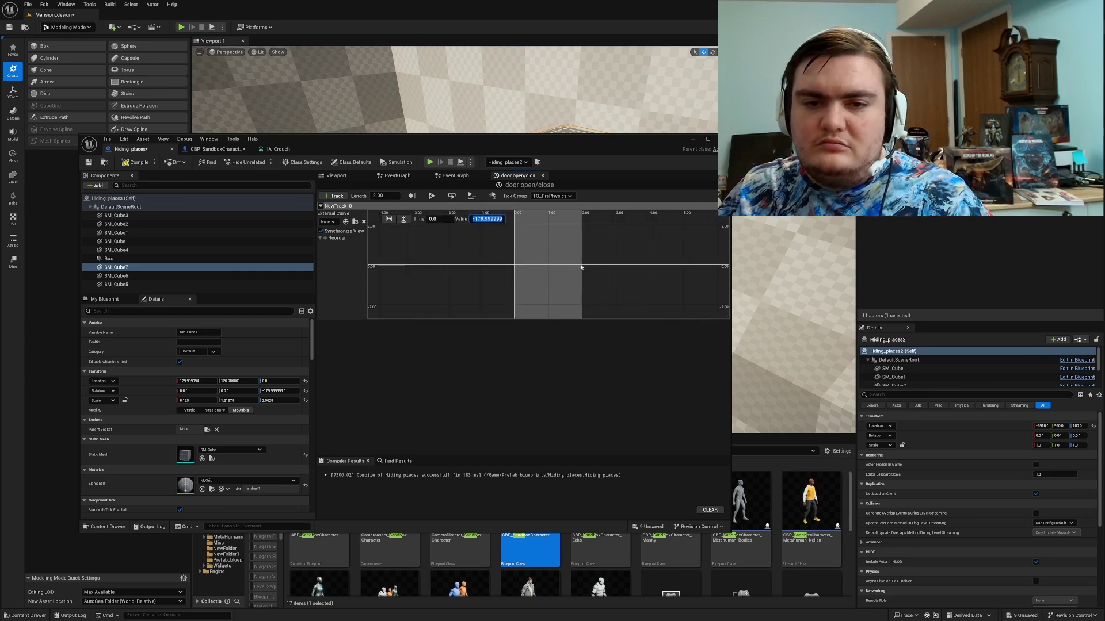
right_click(581, 266)
click(594, 279)
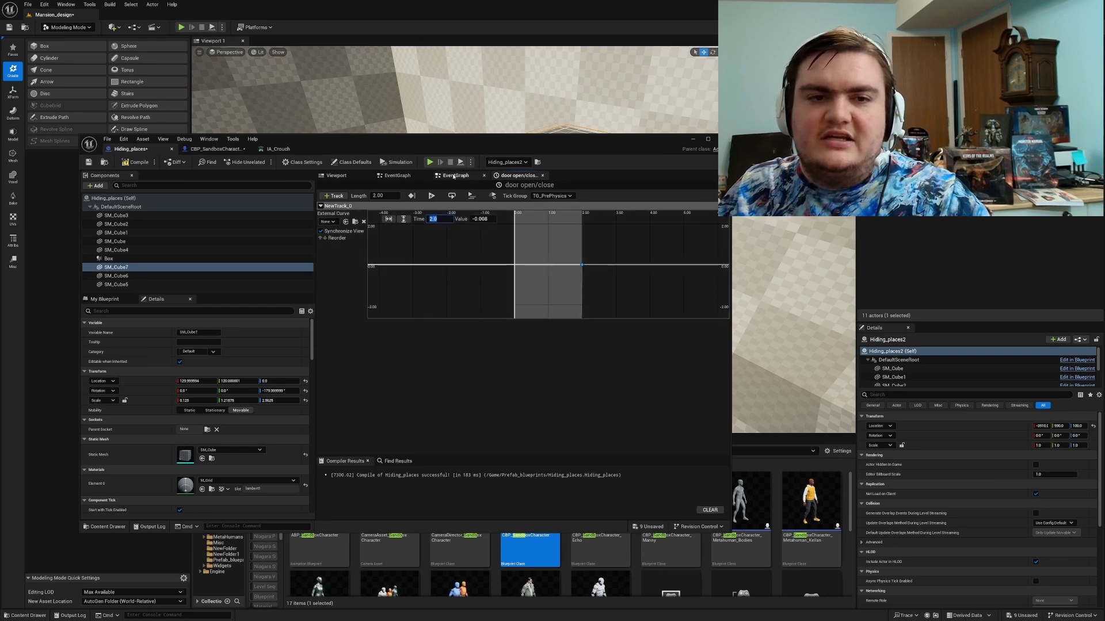
Step: Rotate the door SM_Cube7 open to a Z rotation of -40° and copy that rotation value
click(336, 175)
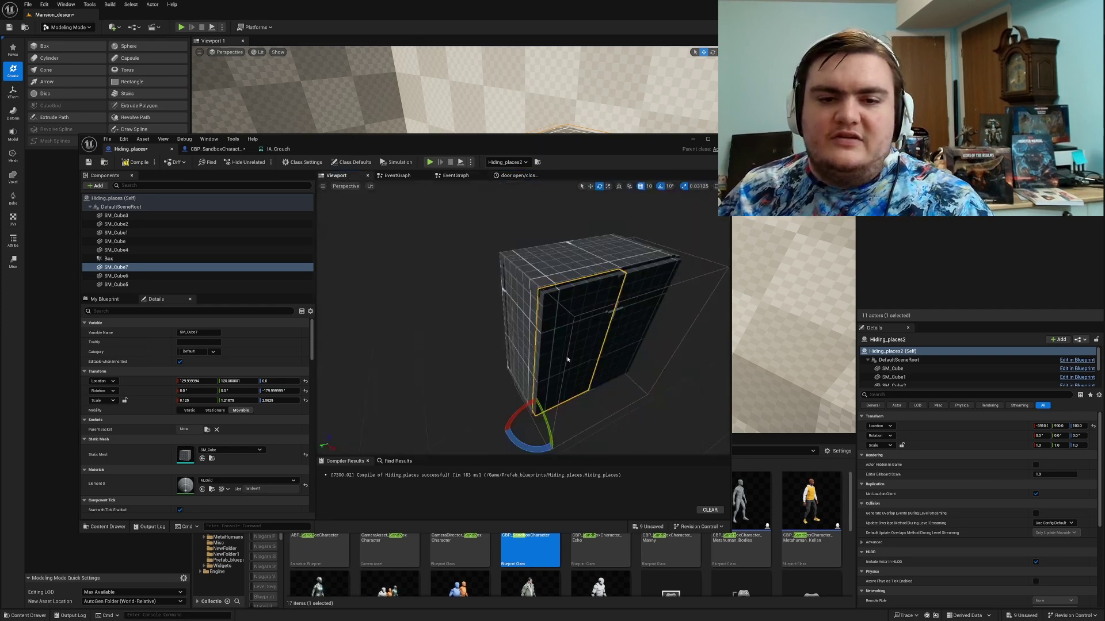
right_drag(567, 360, 589, 394)
drag(499, 391, 443, 383)
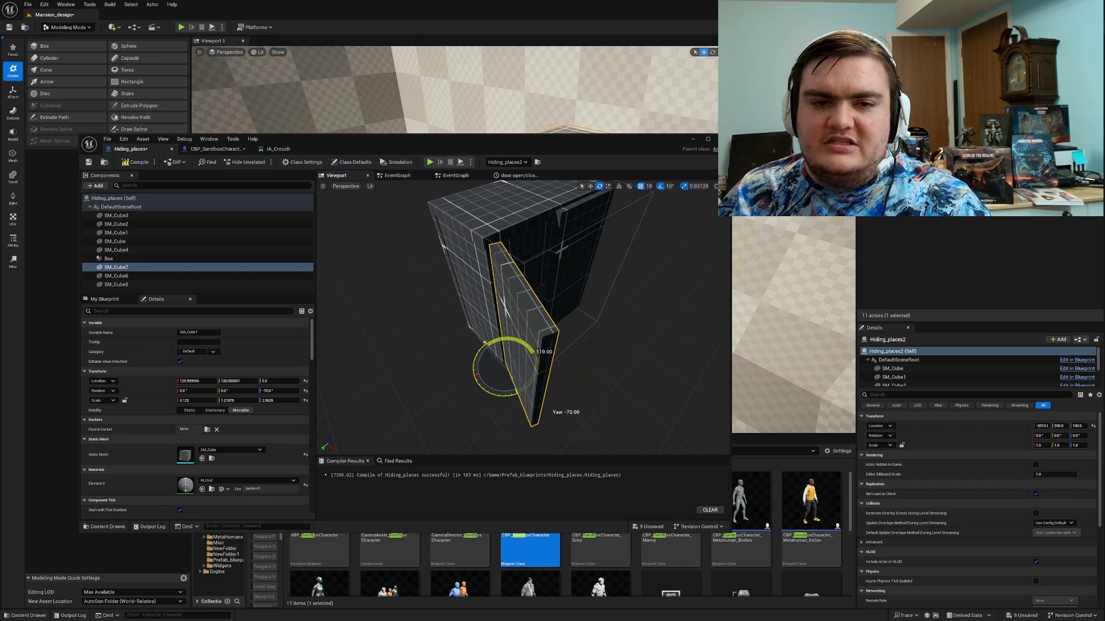
drag(561, 410, 538, 403)
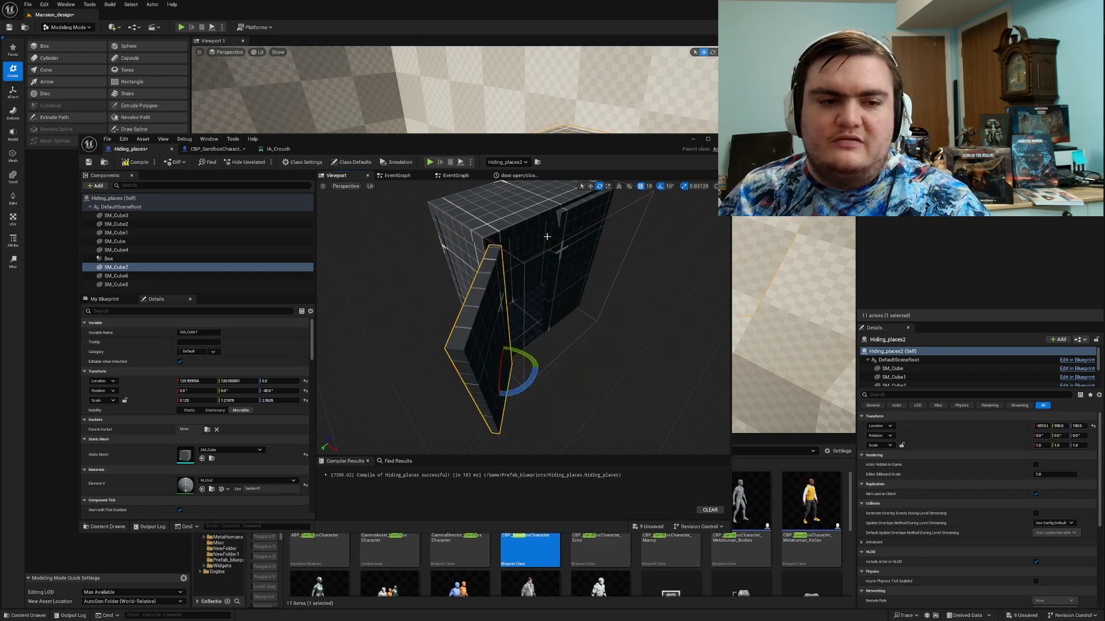
click(285, 392)
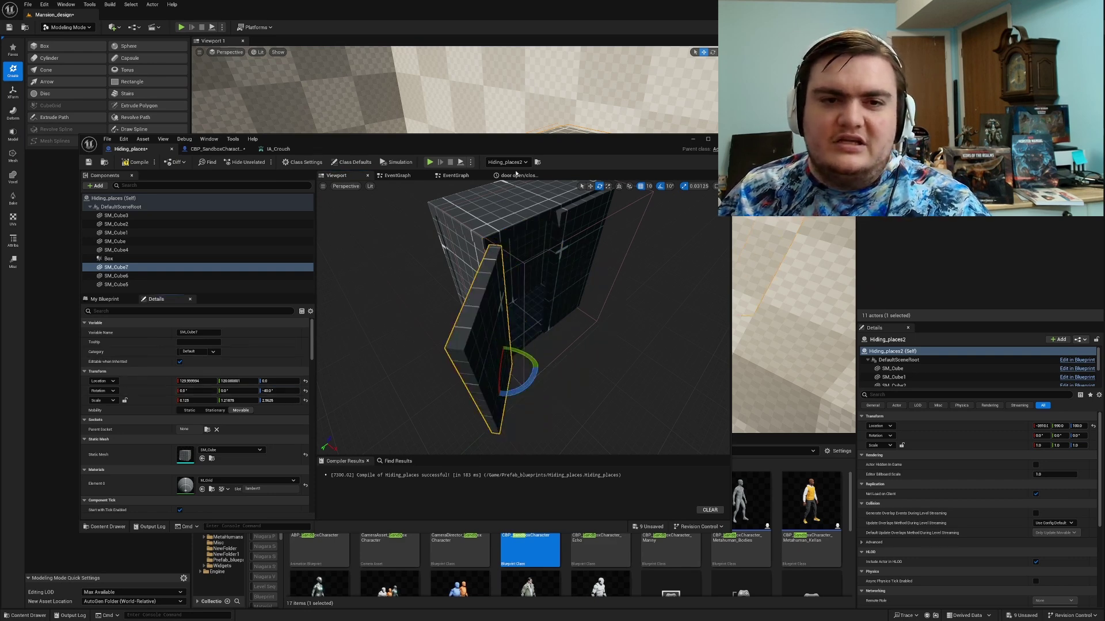
Step: Set the second key's value to -40.0 on the door open/close float track and compile the blueprint
click(516, 174)
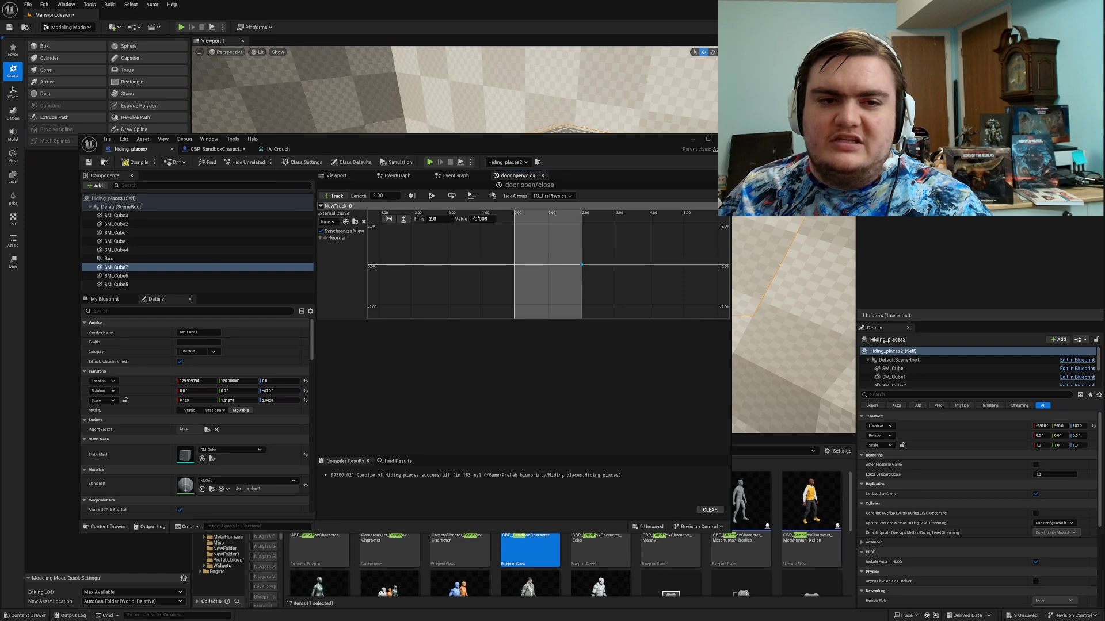
key(Return)
click(136, 163)
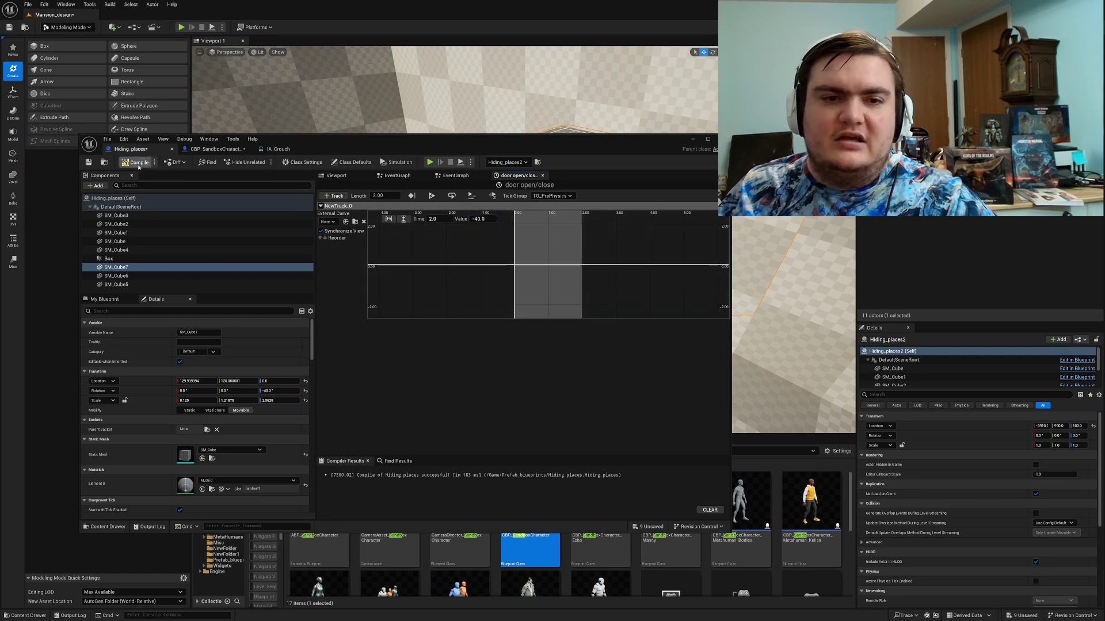
Step: Add a second float track named door2 to the door open/close timeline
click(334, 196)
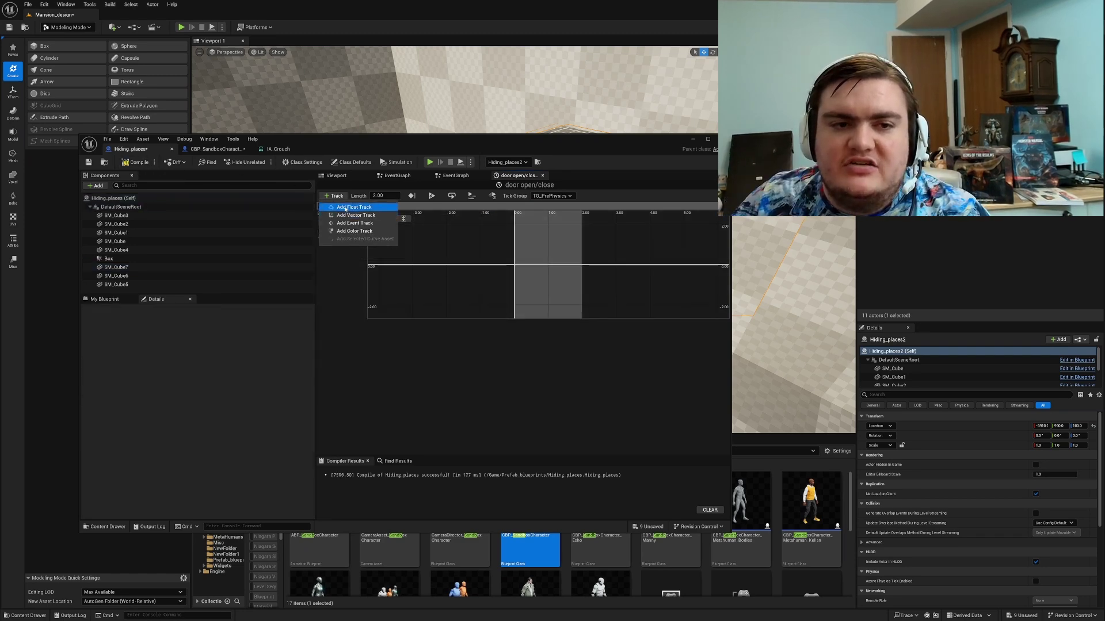
click(345, 205)
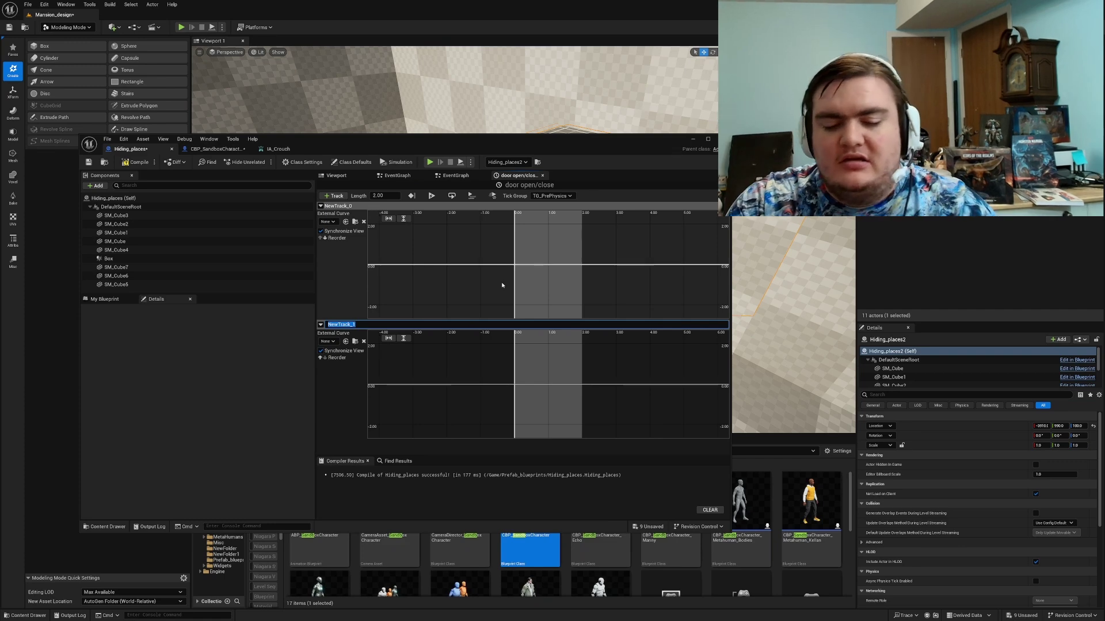
text(door)
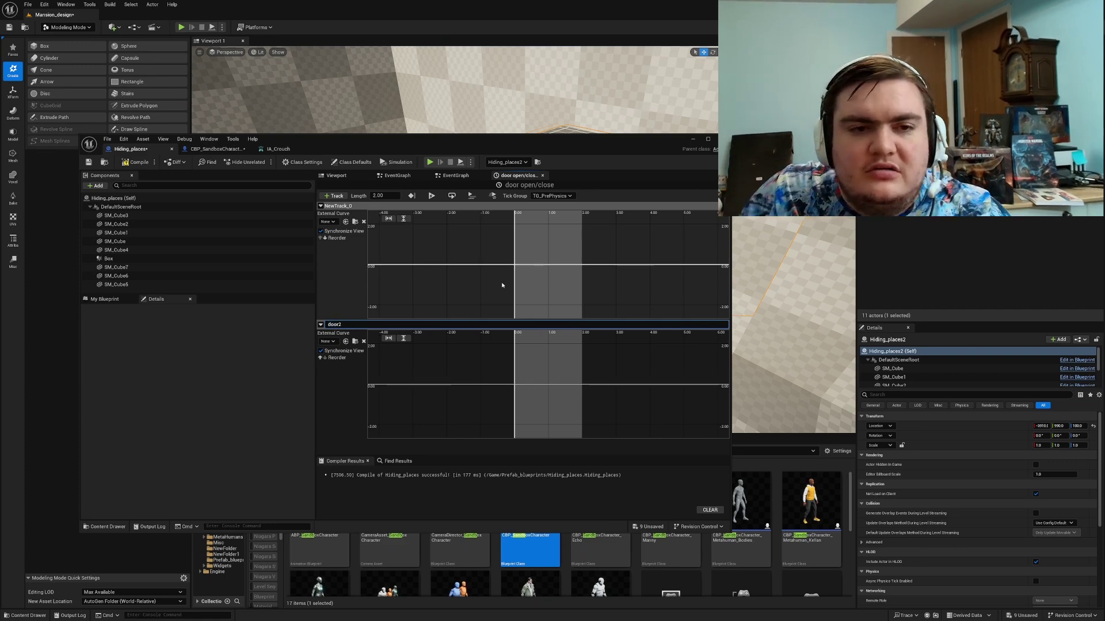
text(2)
key(Return)
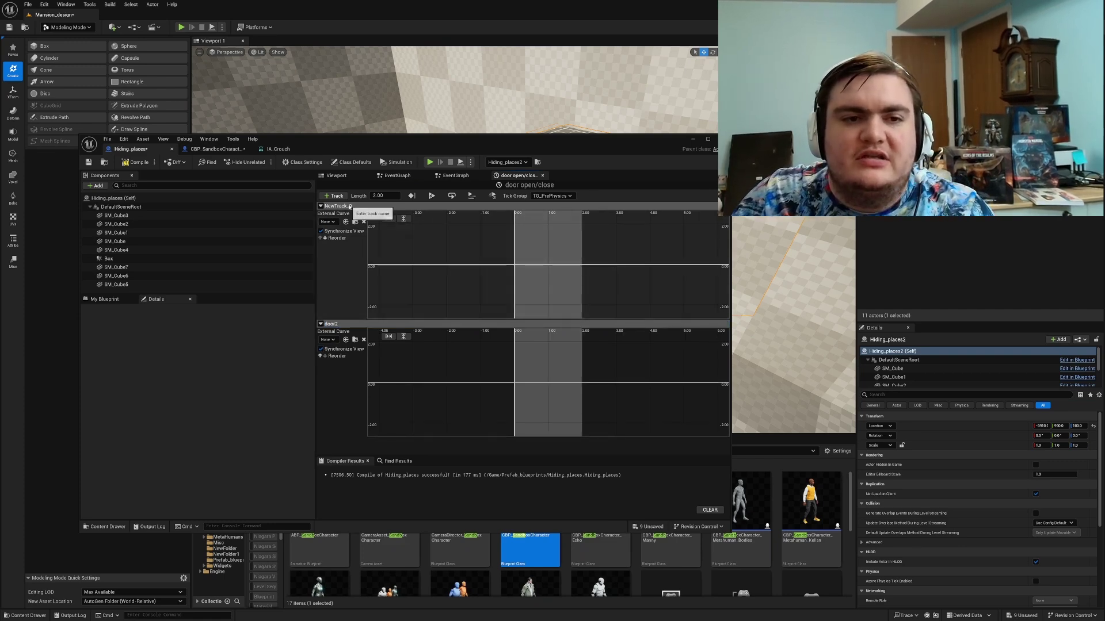
Step: Rename the timeline's first float track to Door 1
right_click(353, 207)
click(362, 213)
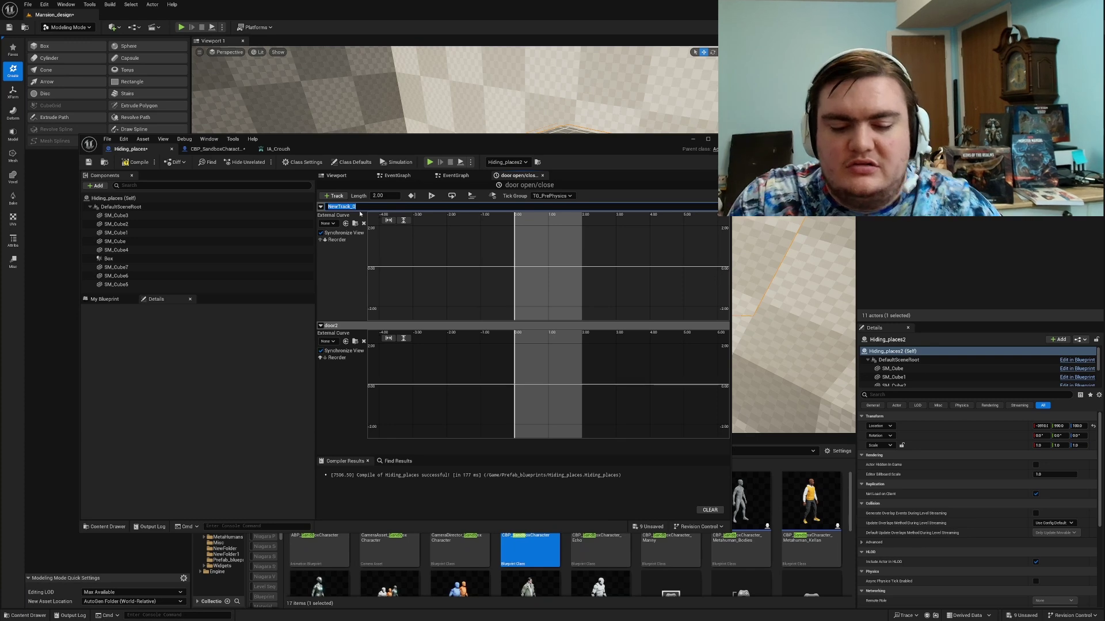
text(Door 1)
key(Return)
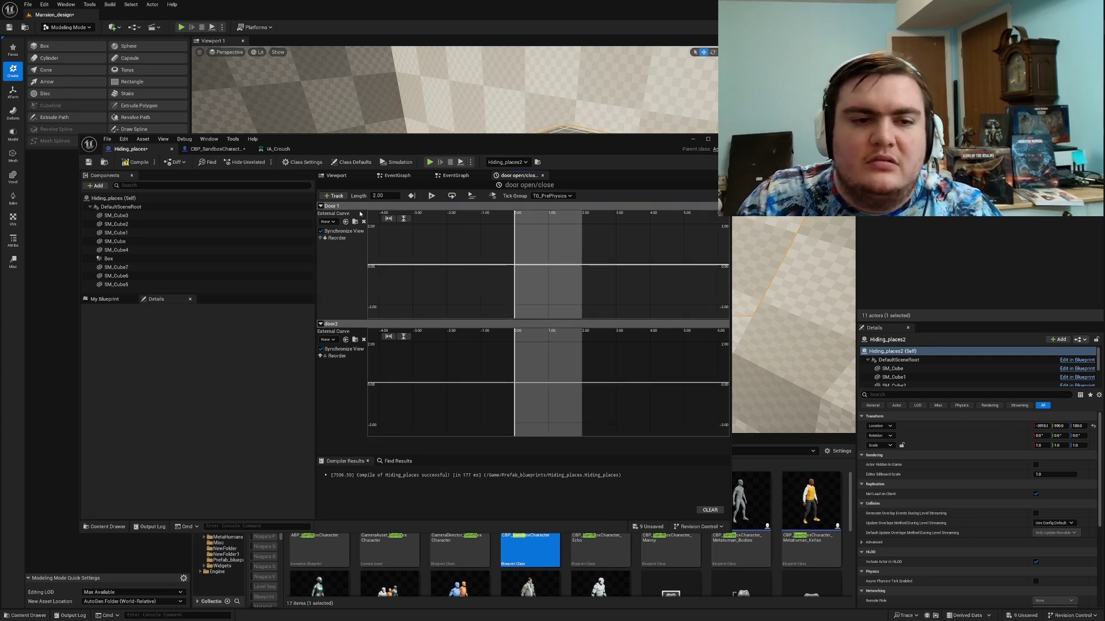
Step: Connect the Flip Flop node's B output to the Reverse input of the door open/close timeline node
click(455, 176)
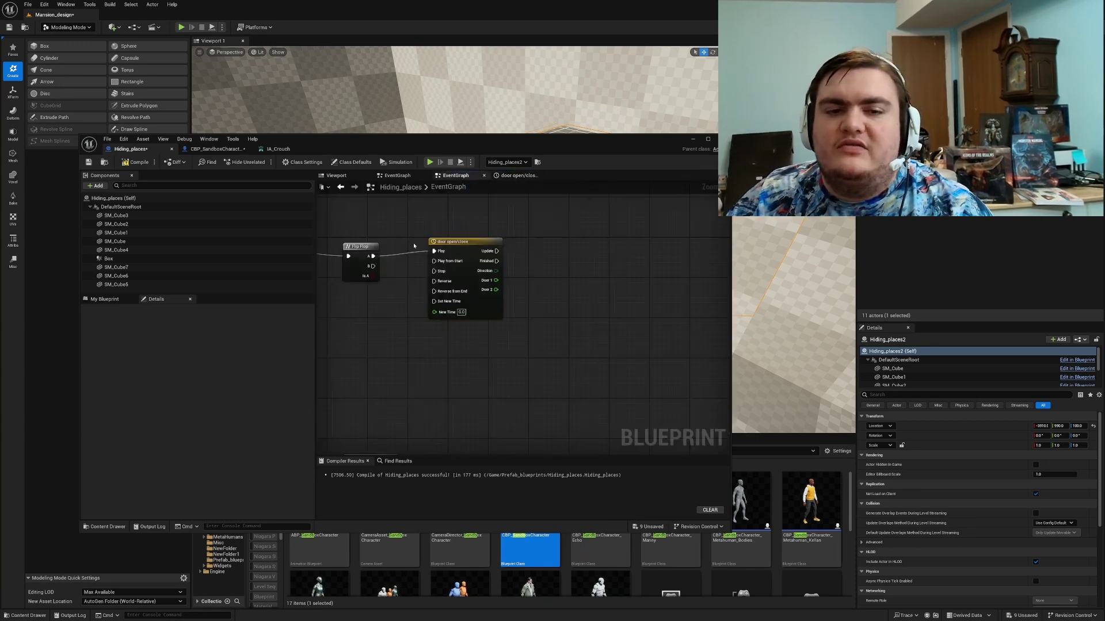
drag(447, 295, 444, 293)
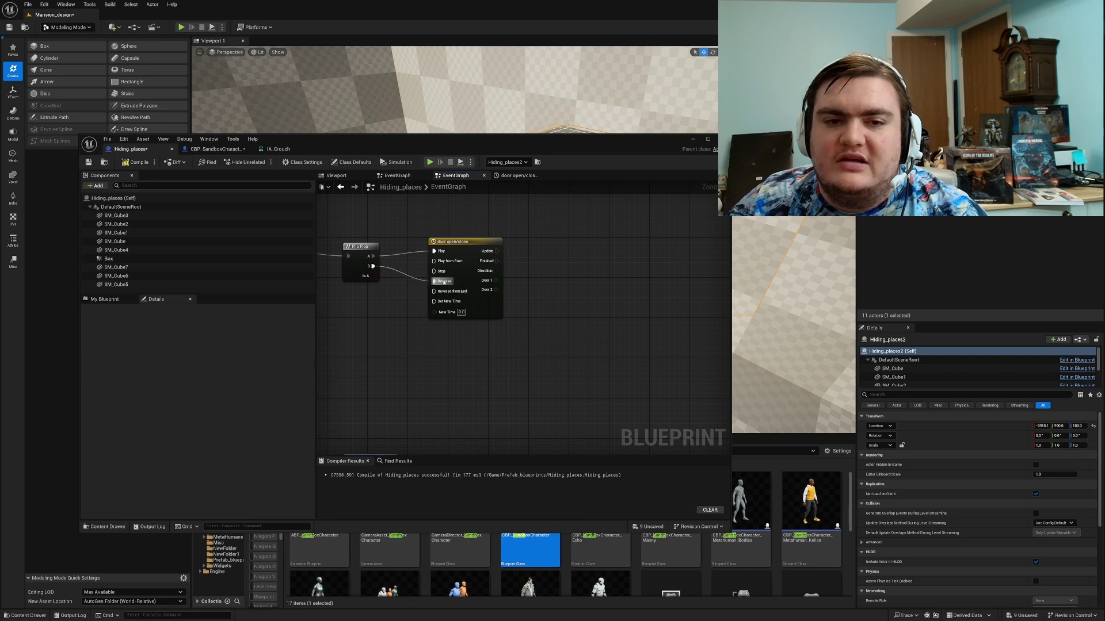
double_click(460, 242)
scroll(534, 296, down, 20)
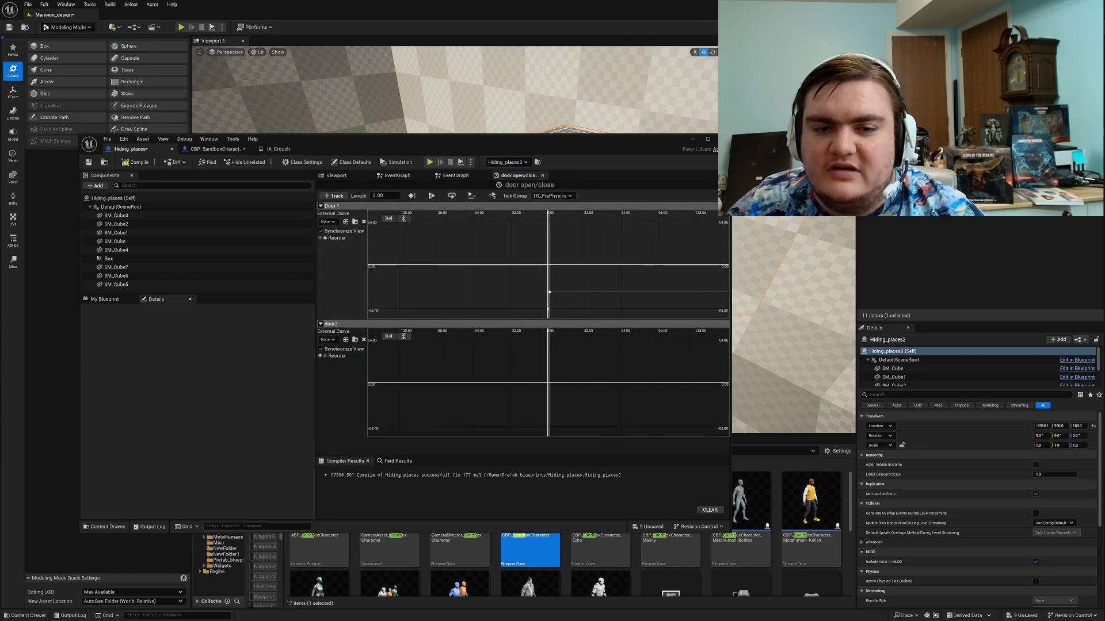
click(454, 175)
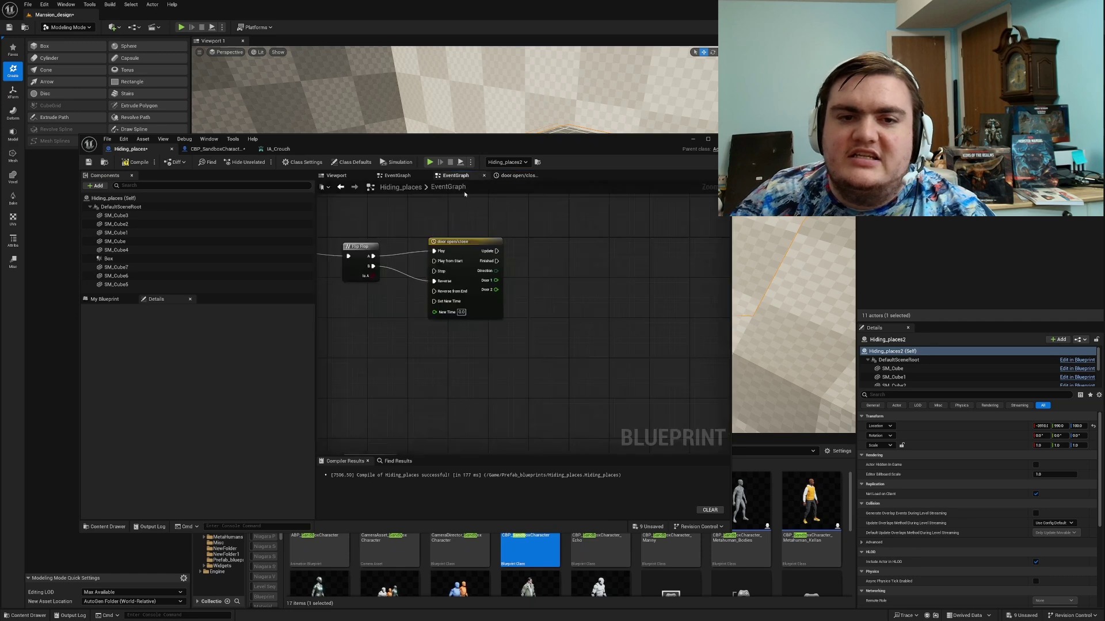
Step: Rotate the door SM_Cube7 back to its closed position with a Z rotation of about -179°
click(337, 176)
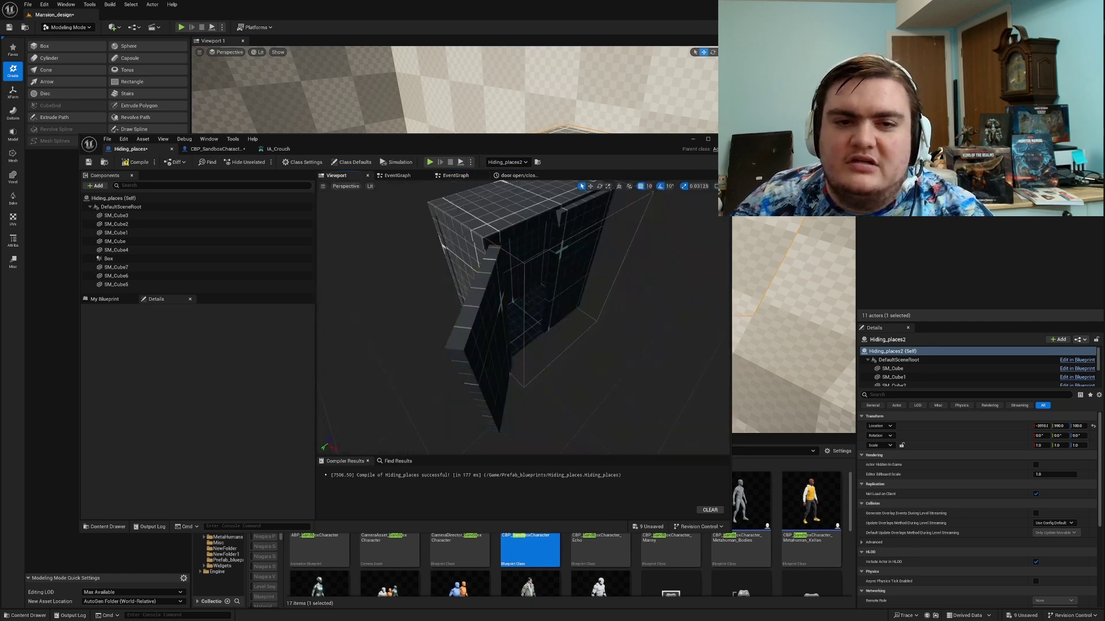
click(116, 267)
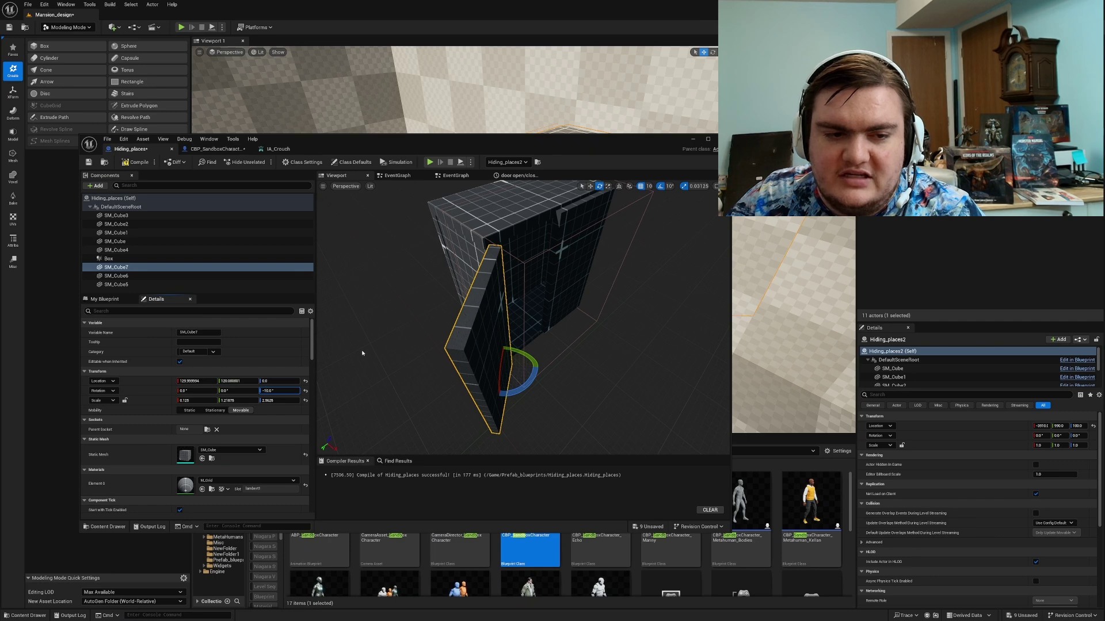
key(BackSpace)
key(BackSpace)
text(79)
key(Return)
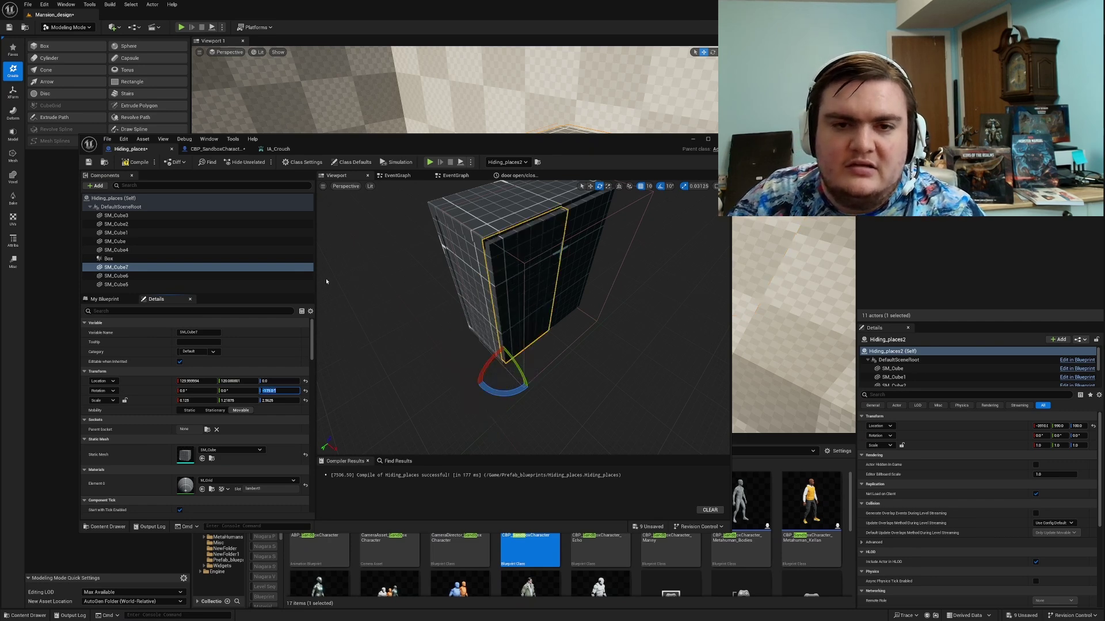
Step: Check the rotation of the door SM_Cube6 and add a first key to the door2 track at time 0 with value 0
click(116, 275)
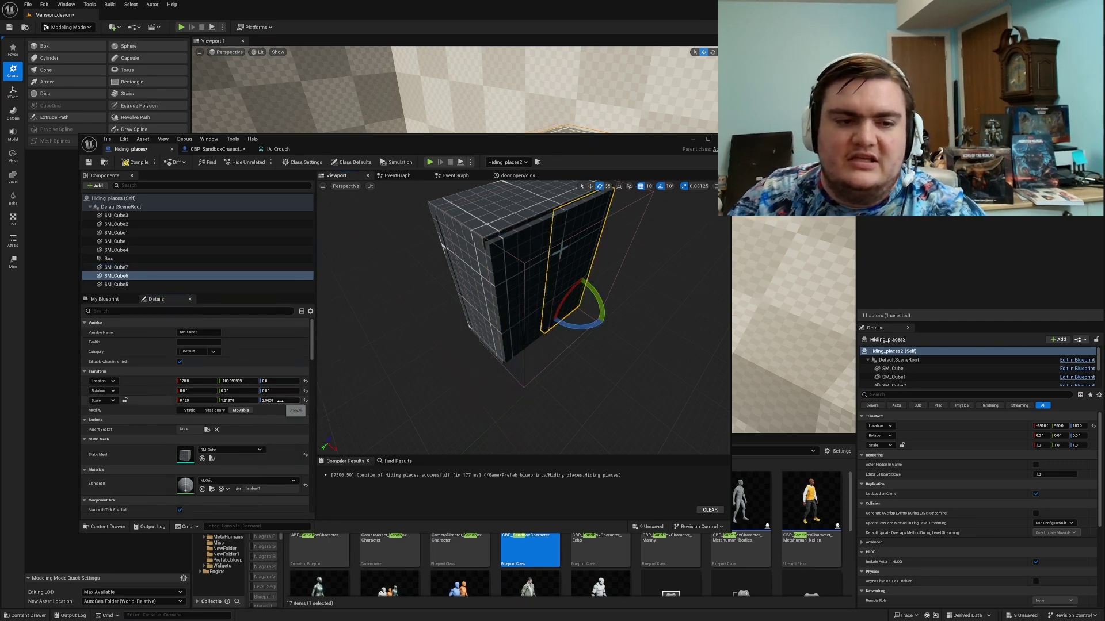
click(455, 176)
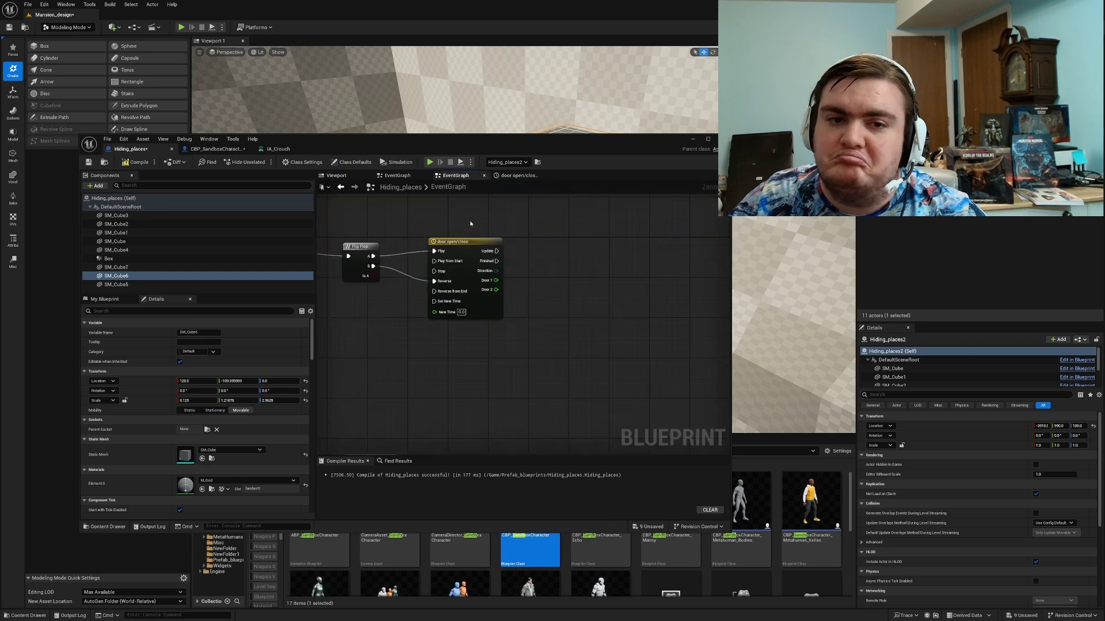
double_click(458, 242)
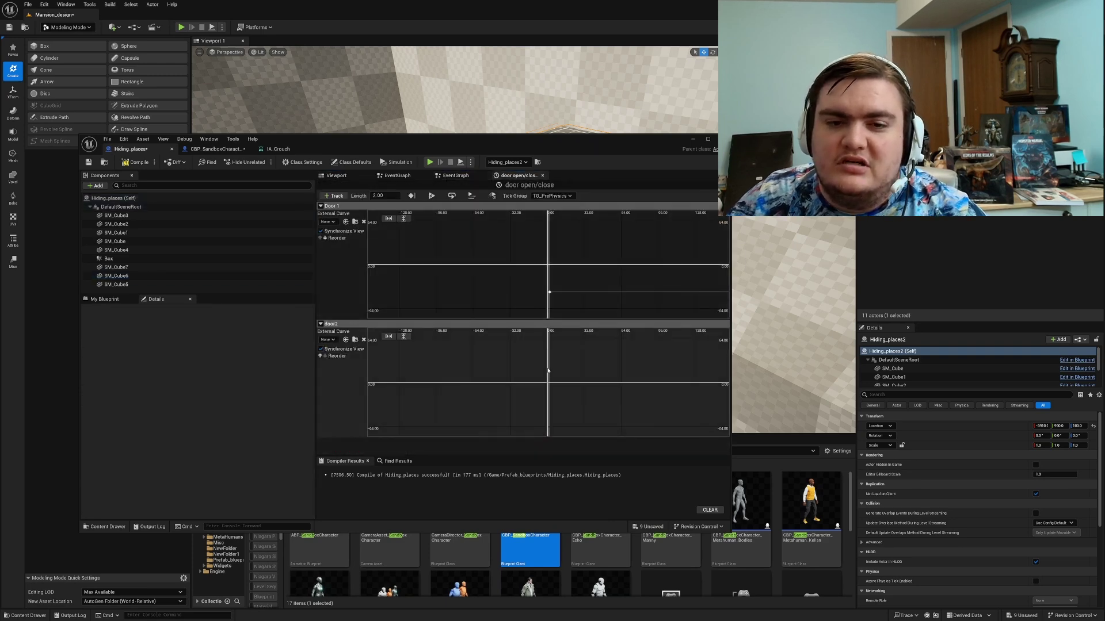
right_click(548, 384)
click(562, 396)
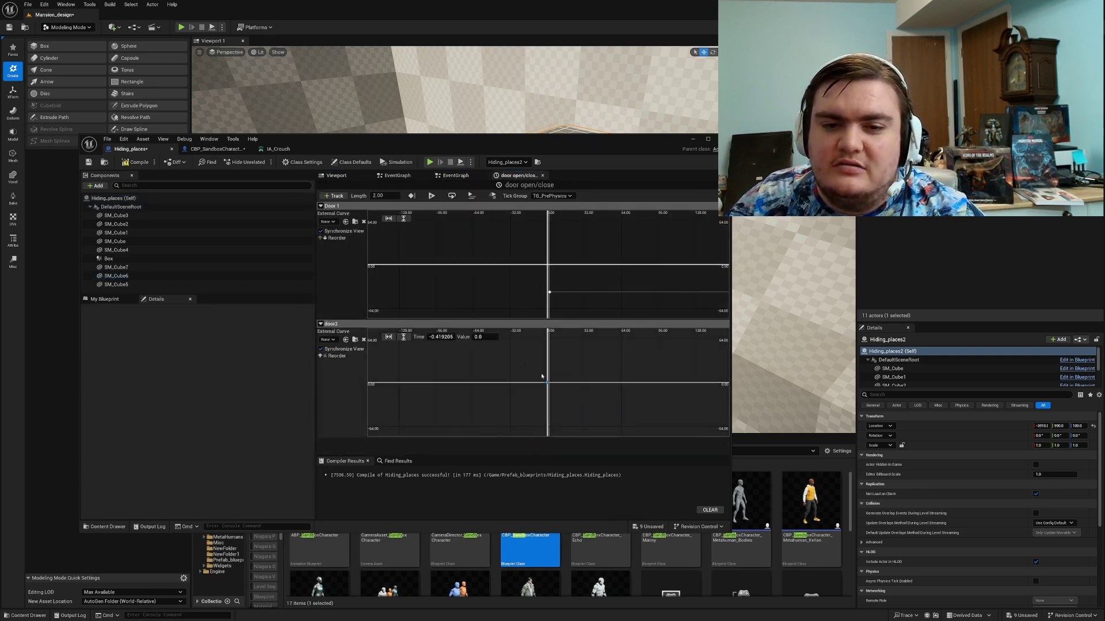
click(440, 337)
text(0)
key(Return)
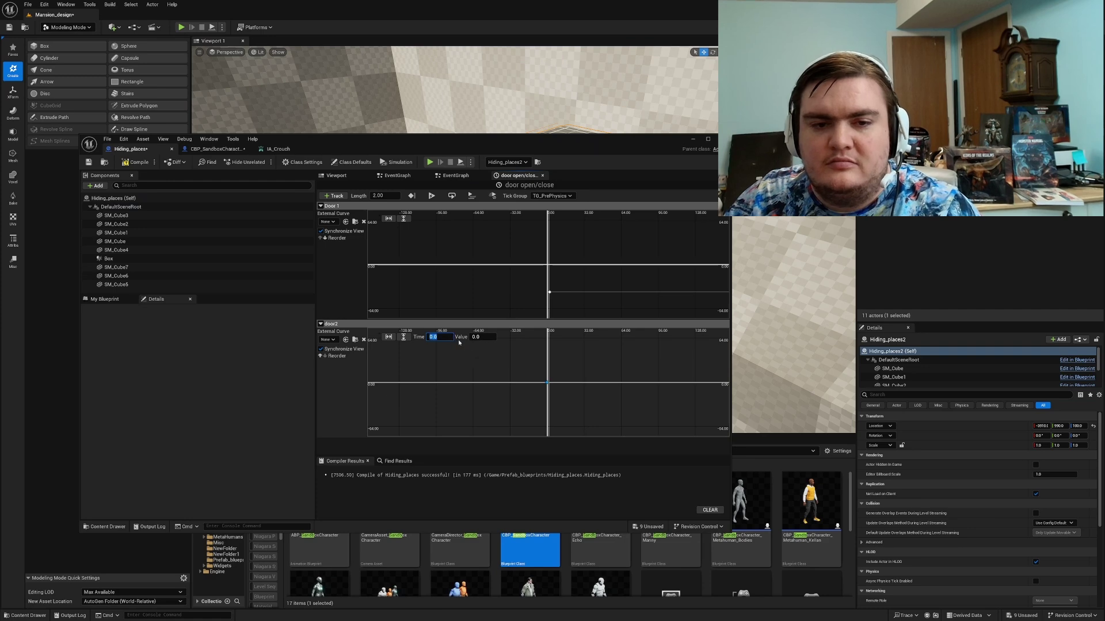
Step: Add a second key to the door2 track at time 2.0 with value 130.0 and compile the blueprint
right_click(549, 378)
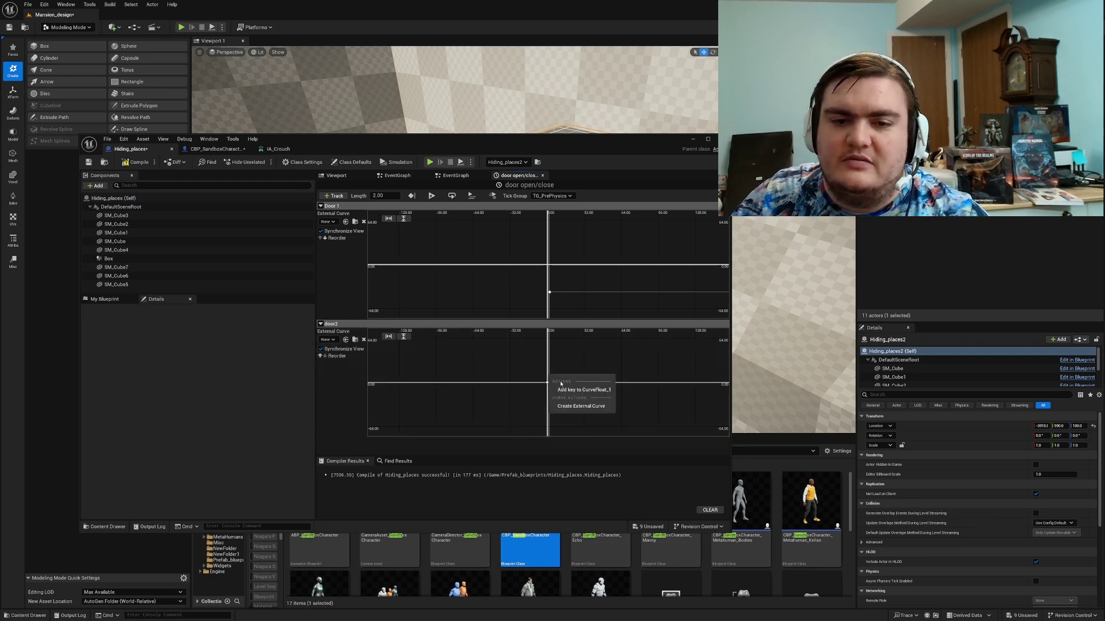
click(566, 389)
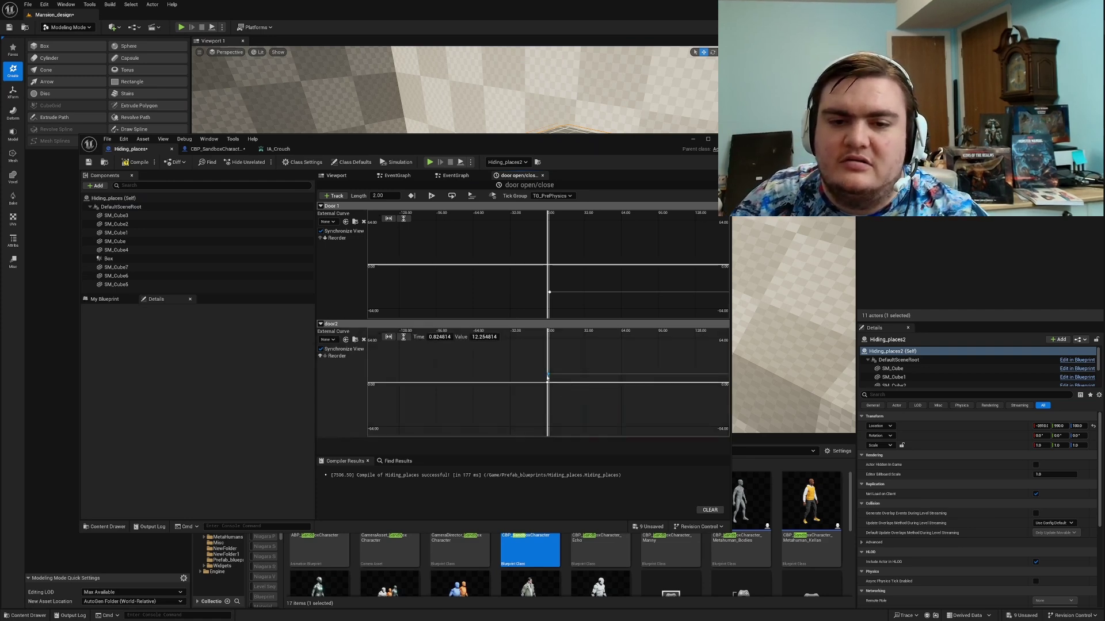
click(437, 337)
text(2.0)
key(Return)
click(482, 338)
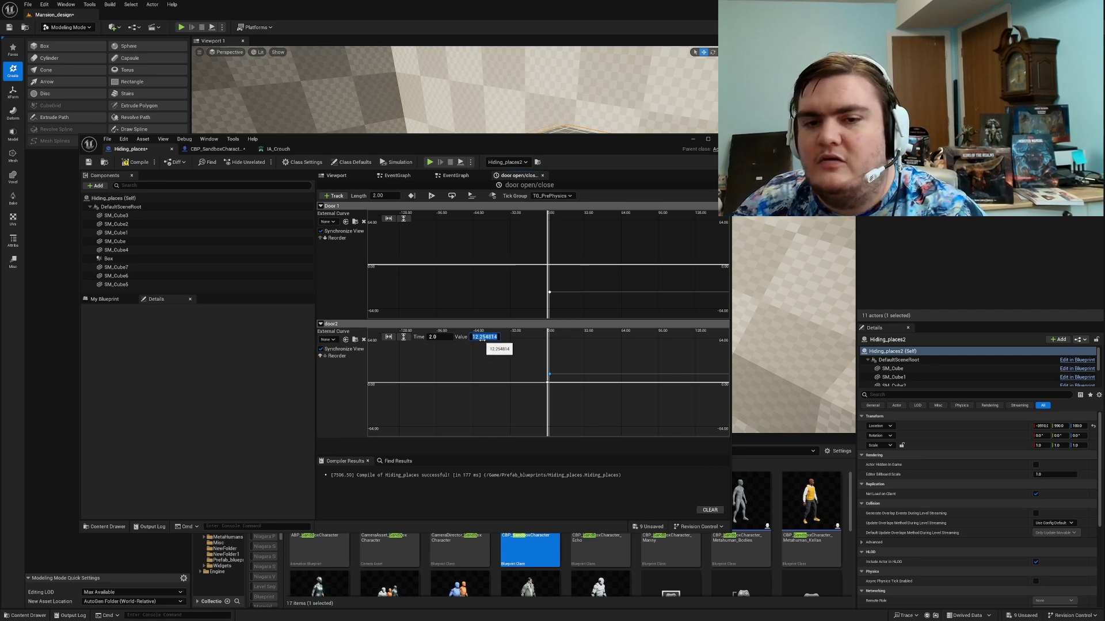
text(1)
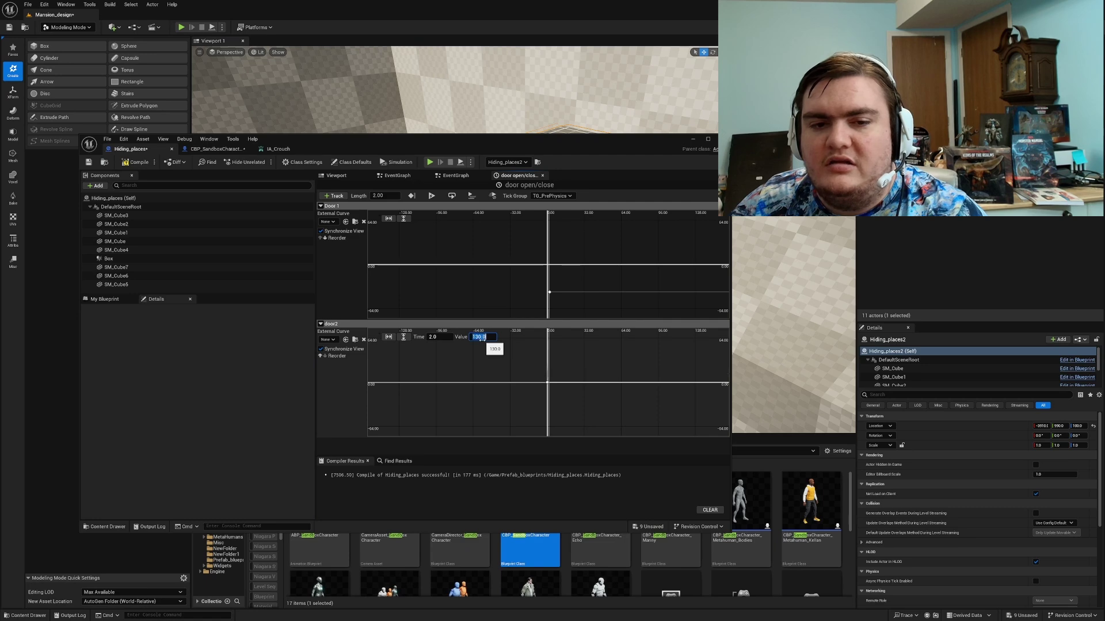
text(30)
key(Return)
click(136, 163)
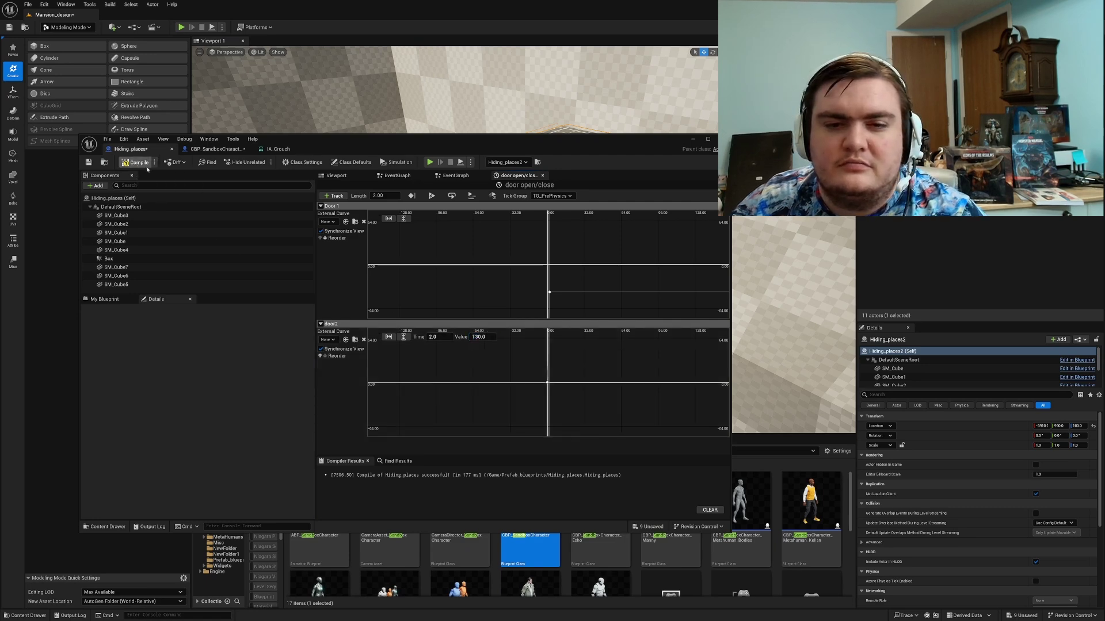
Step: Inspect the closed cabinet in the blueprint, then play the level and walk up to the placed cabinet to check its orientation
click(453, 175)
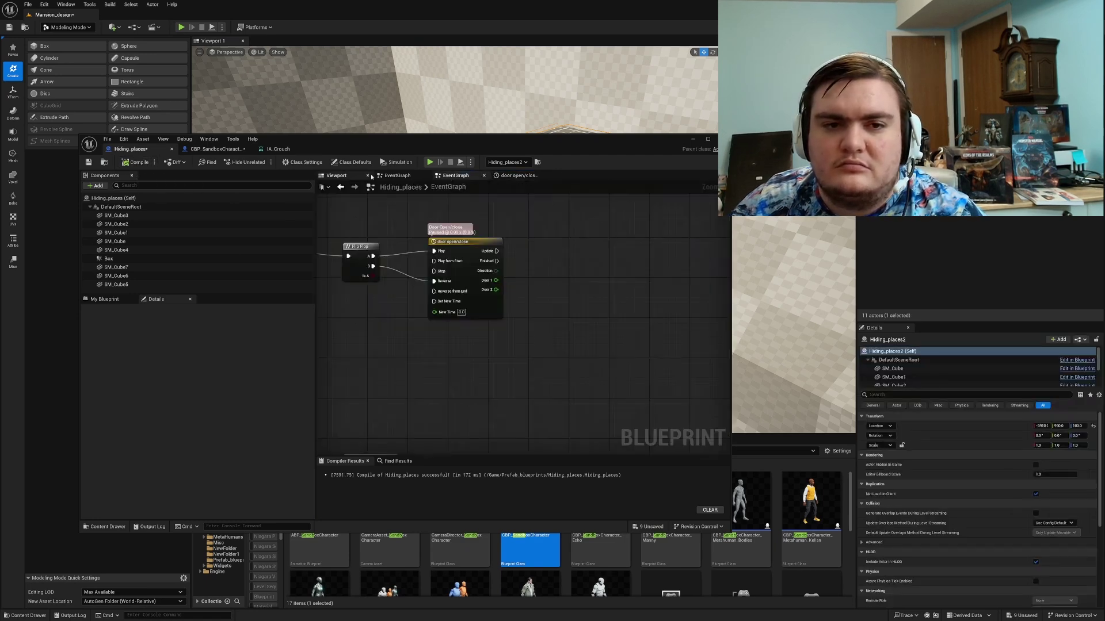
click(345, 176)
right_drag(525, 233, 545, 207)
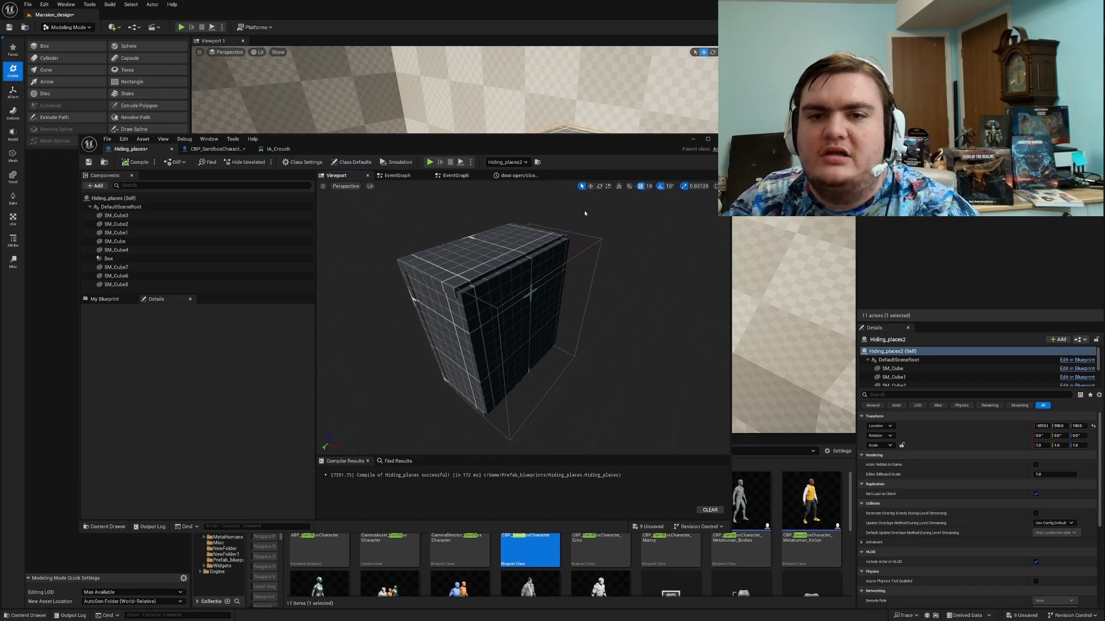
click(693, 140)
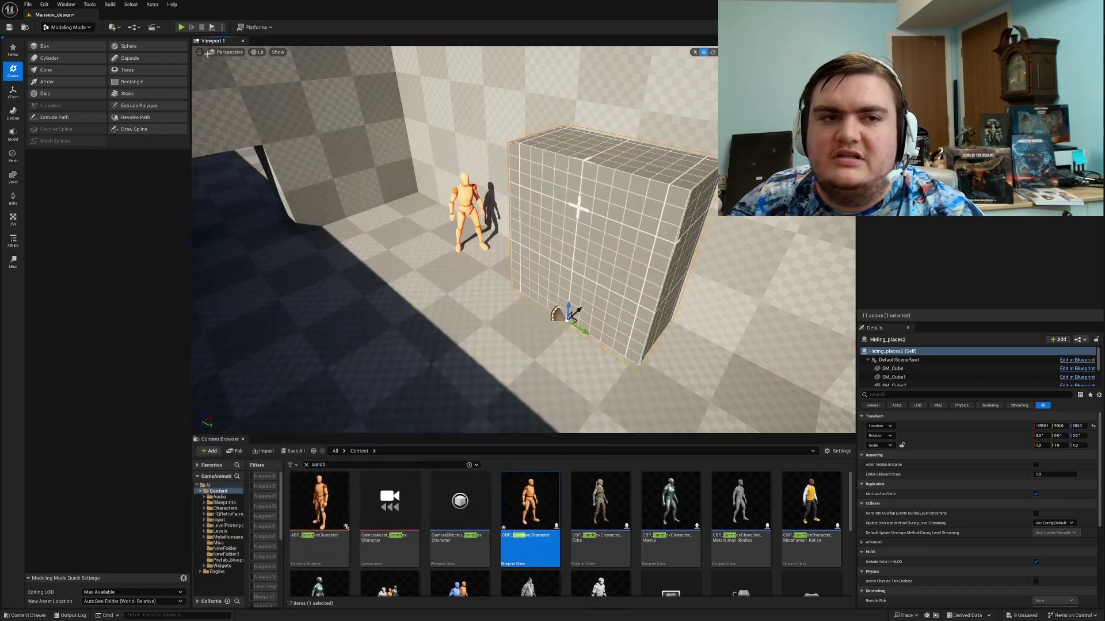
key(alt+p)
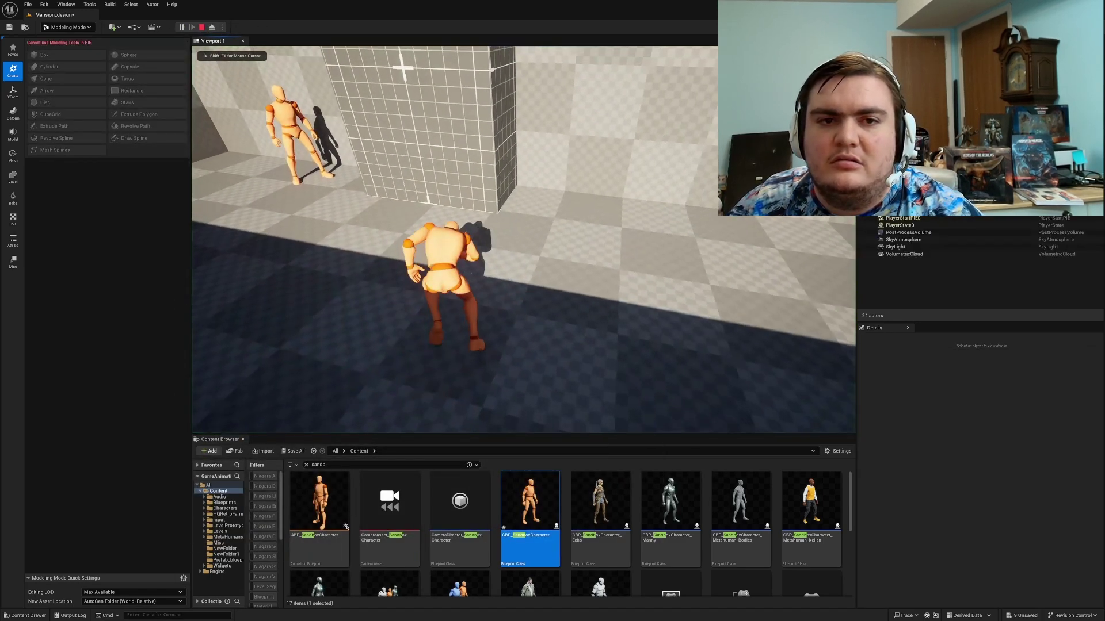
key(w)
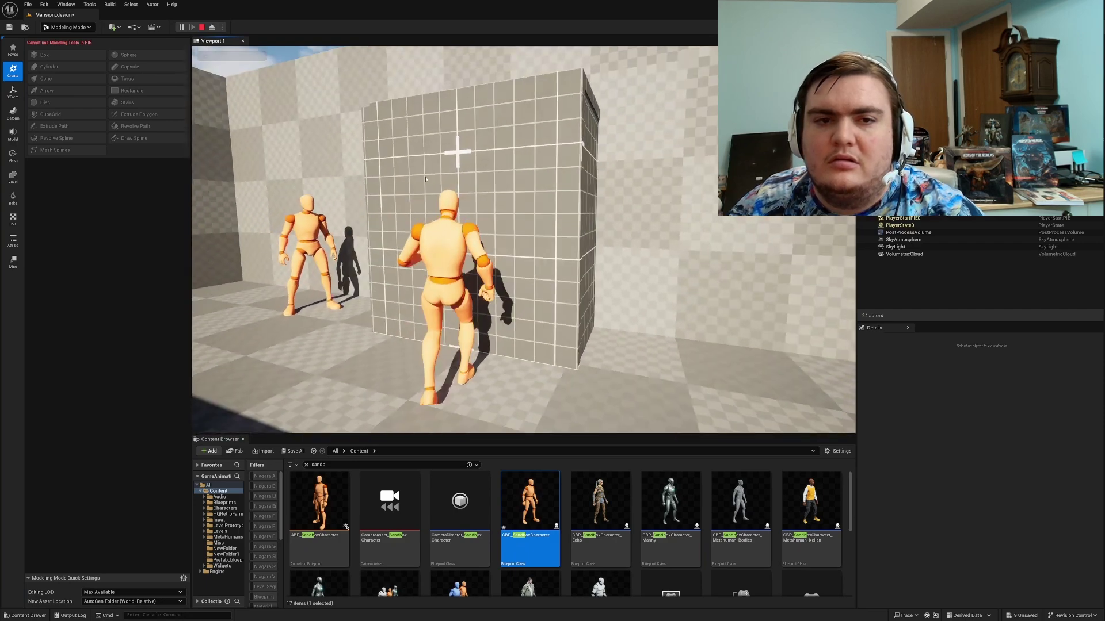
key(Escape)
Step: Rotate the Hiding_places2 cabinet about 180° around Z so its doors face the room, and move it back against the wall
right_drag(524, 240, 397, 288)
key(e)
drag(498, 315, 411, 318)
key(w)
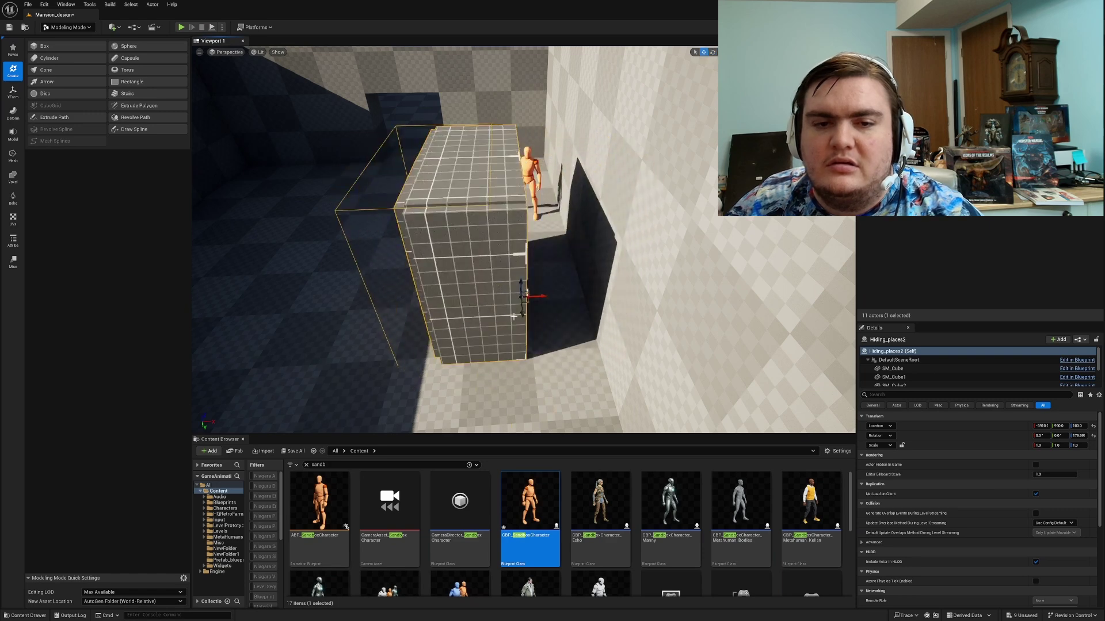
drag(540, 295, 597, 296)
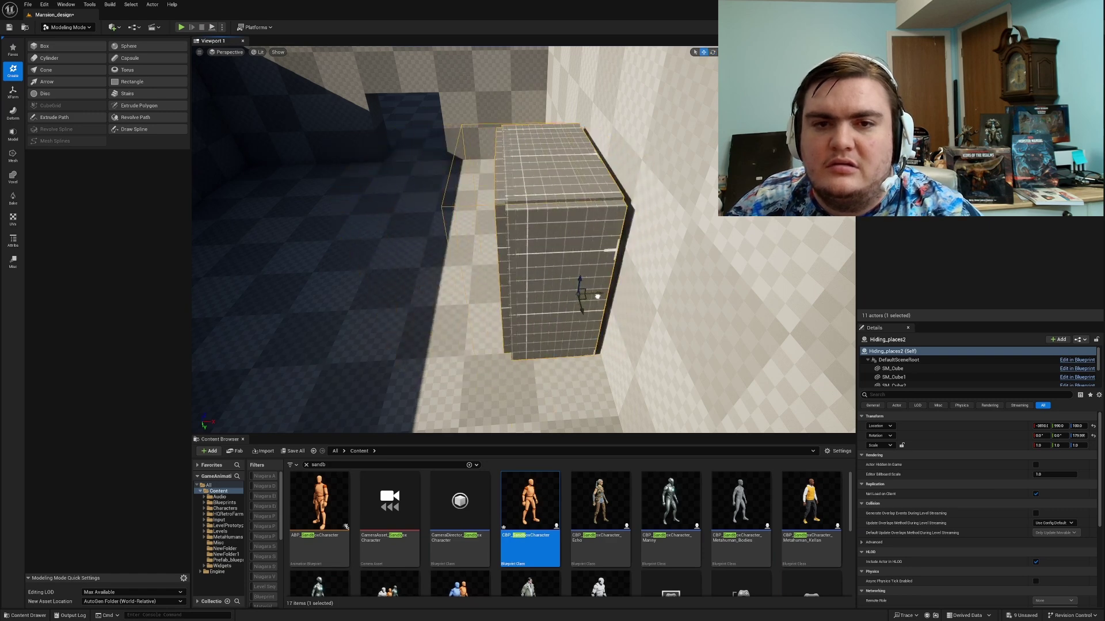
Step: Play the level again and walk the character around to the door side of the cabinet to check its placement
click(182, 27)
key(w)
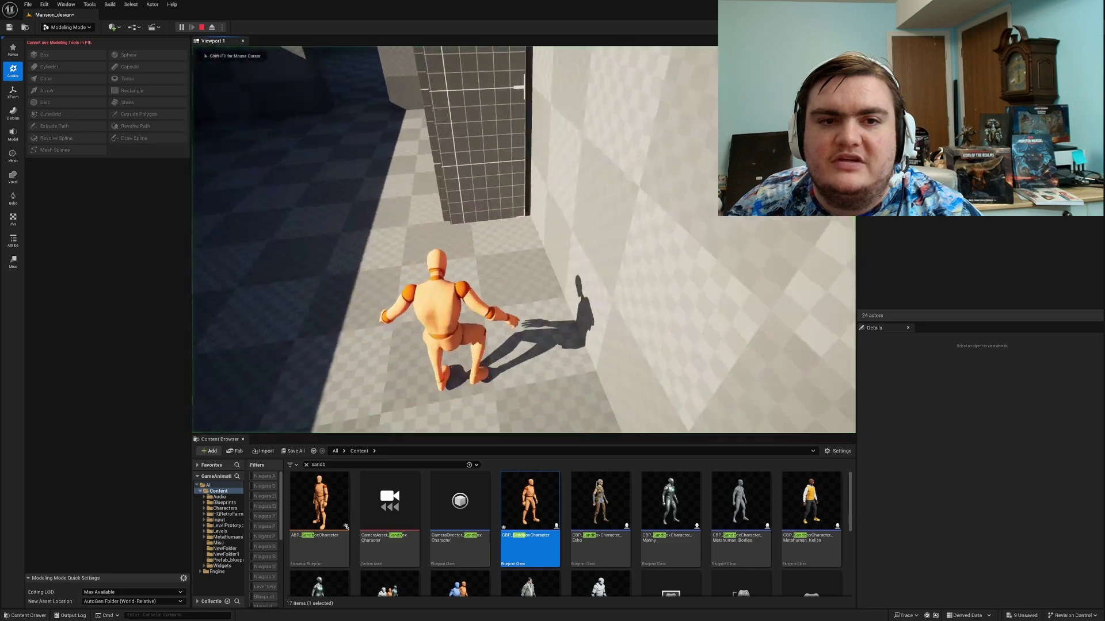
key(d)
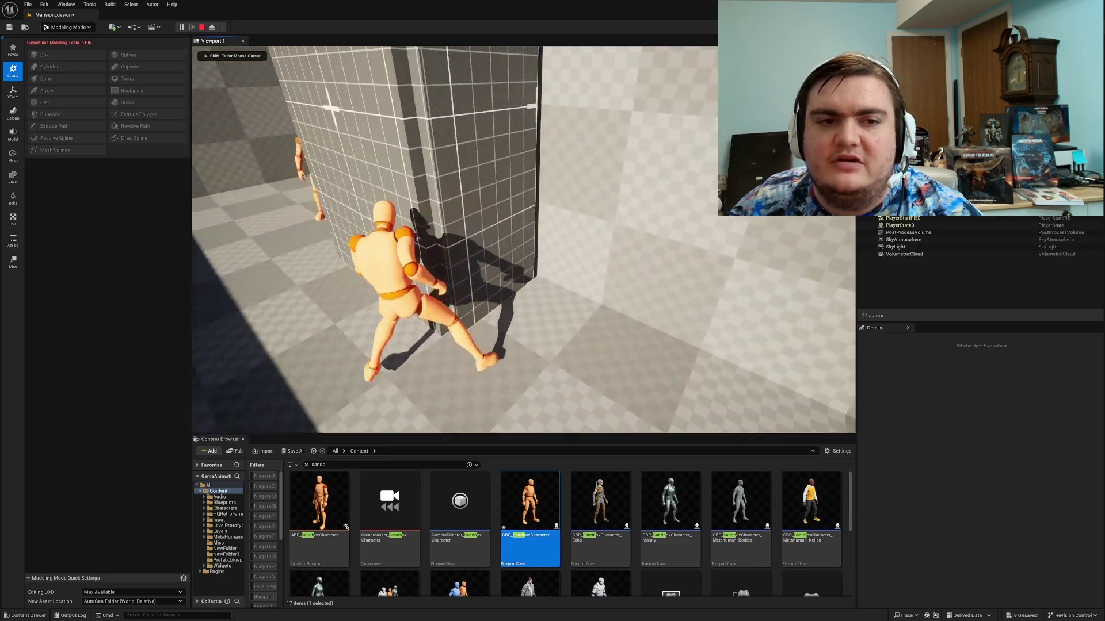
key(w)
key(w)
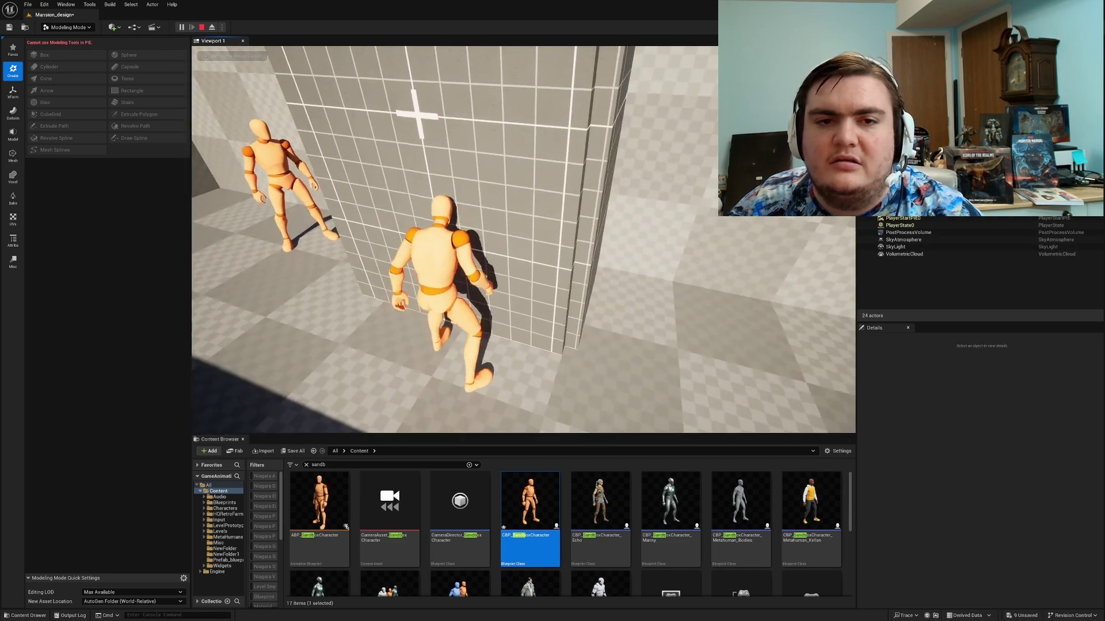
key(Escape)
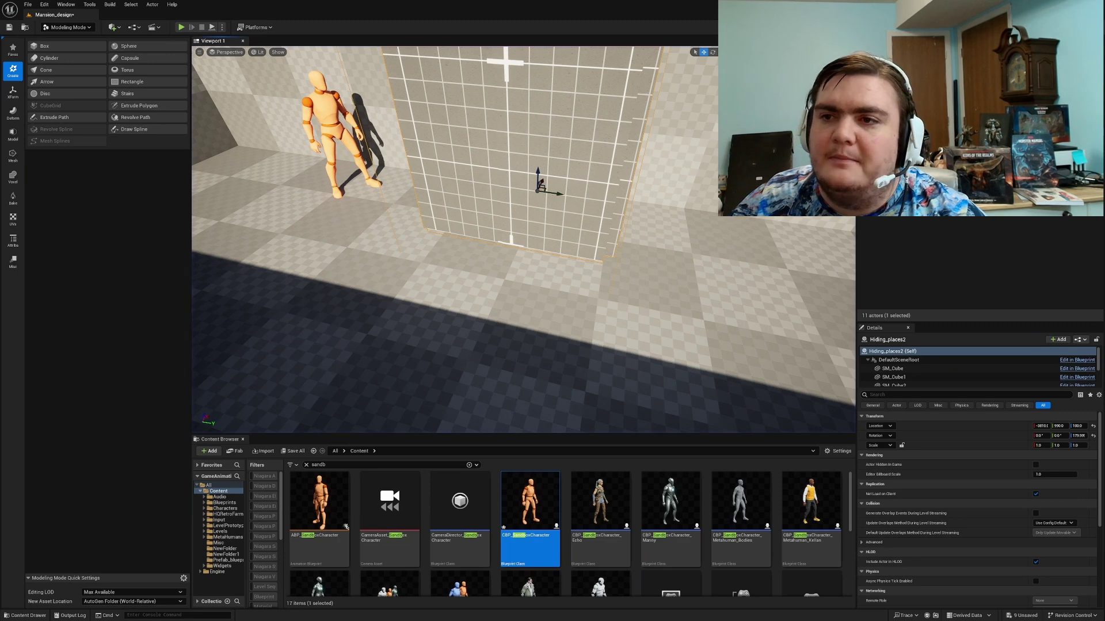
Step: Reposition the Disable Input and Get Player Controller nodes beside the overlap events in the Hiding_places event graph
key(alt+Tab)
click(406, 176)
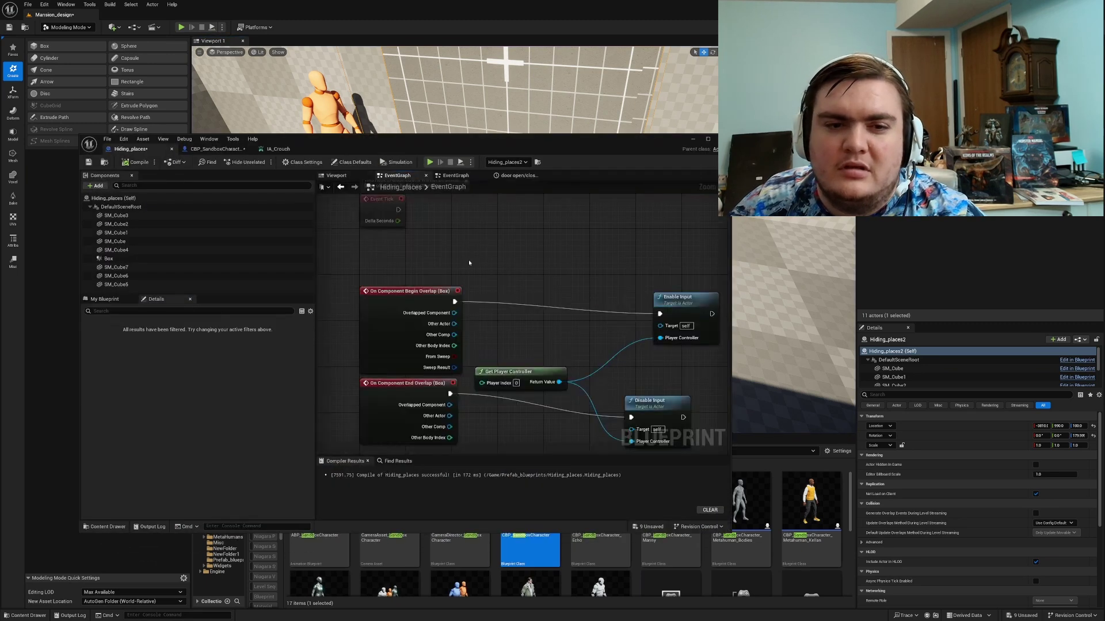
drag(617, 313, 639, 278)
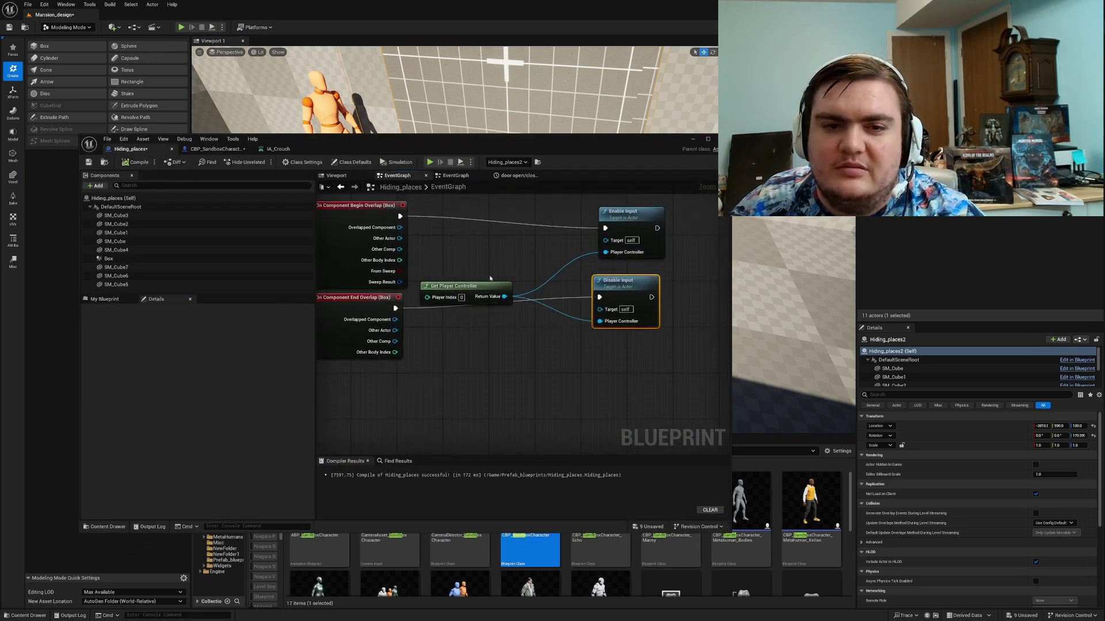
drag(475, 281, 493, 246)
drag(471, 284, 487, 257)
click(554, 242)
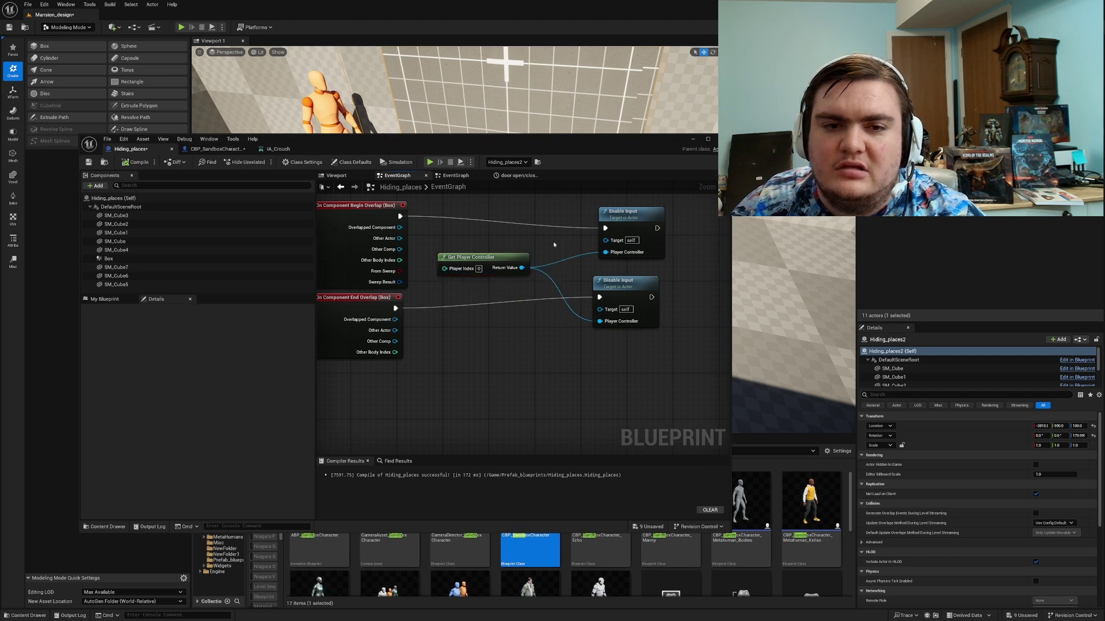
Step: Review the E-key Flip Flop and door open/close timeline, and check which cubes form the cabinet's two doors
right_drag(489, 243, 477, 364)
right_drag(563, 354, 461, 348)
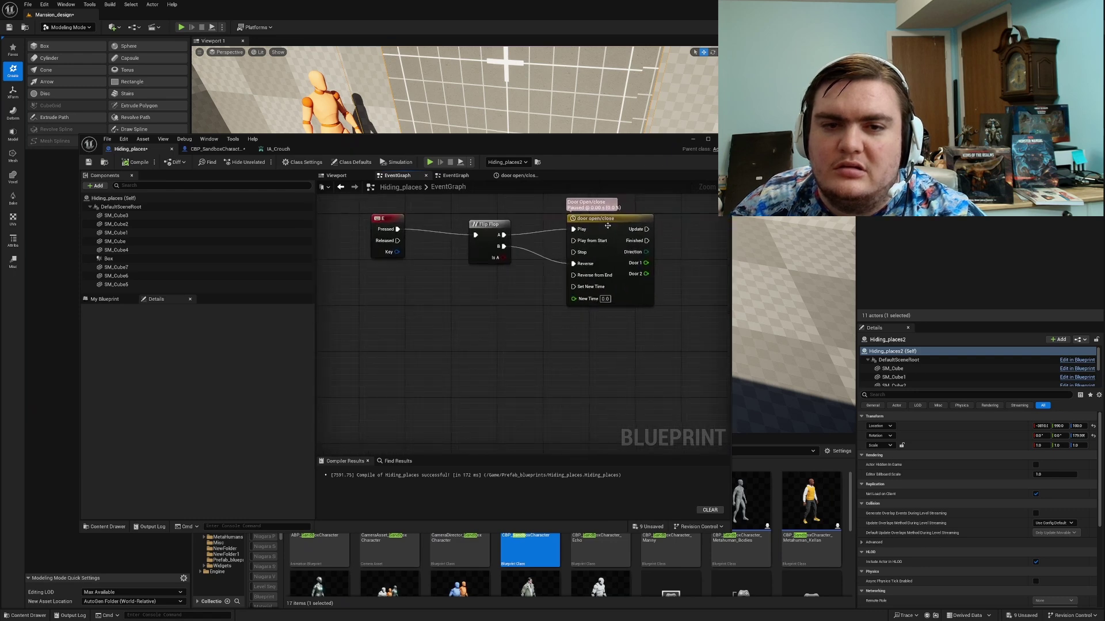
right_drag(608, 226, 467, 287)
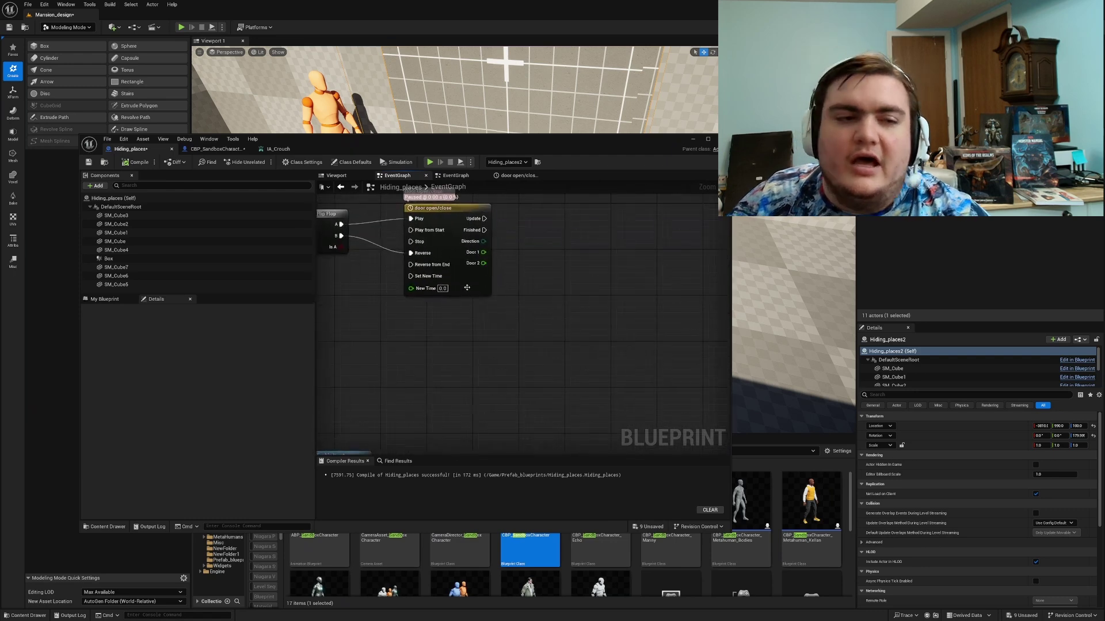
click(450, 177)
click(517, 175)
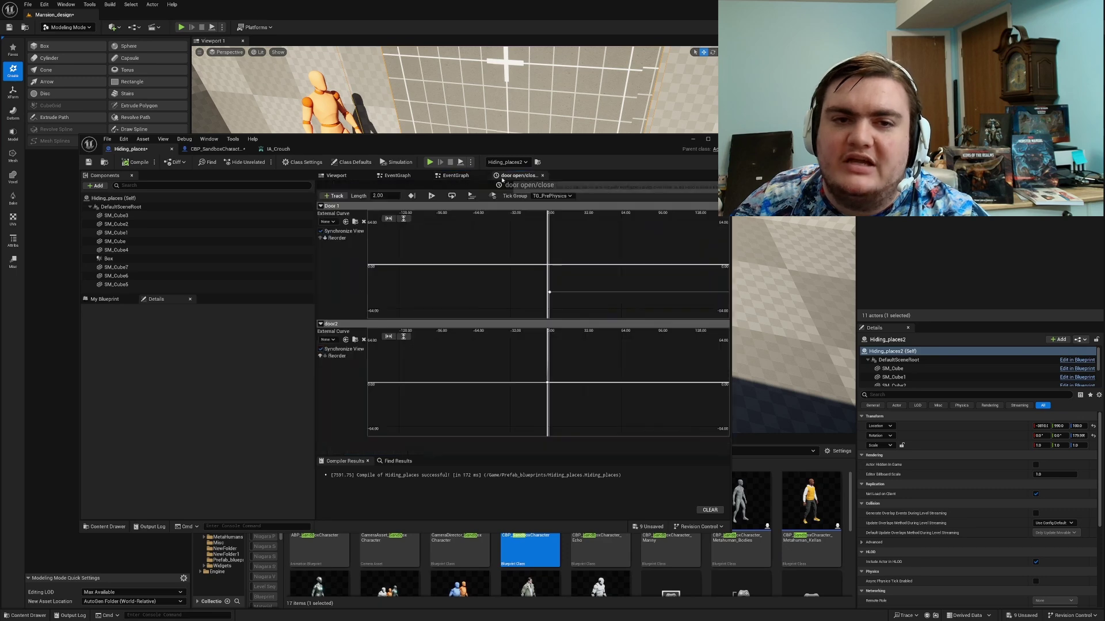
click(455, 175)
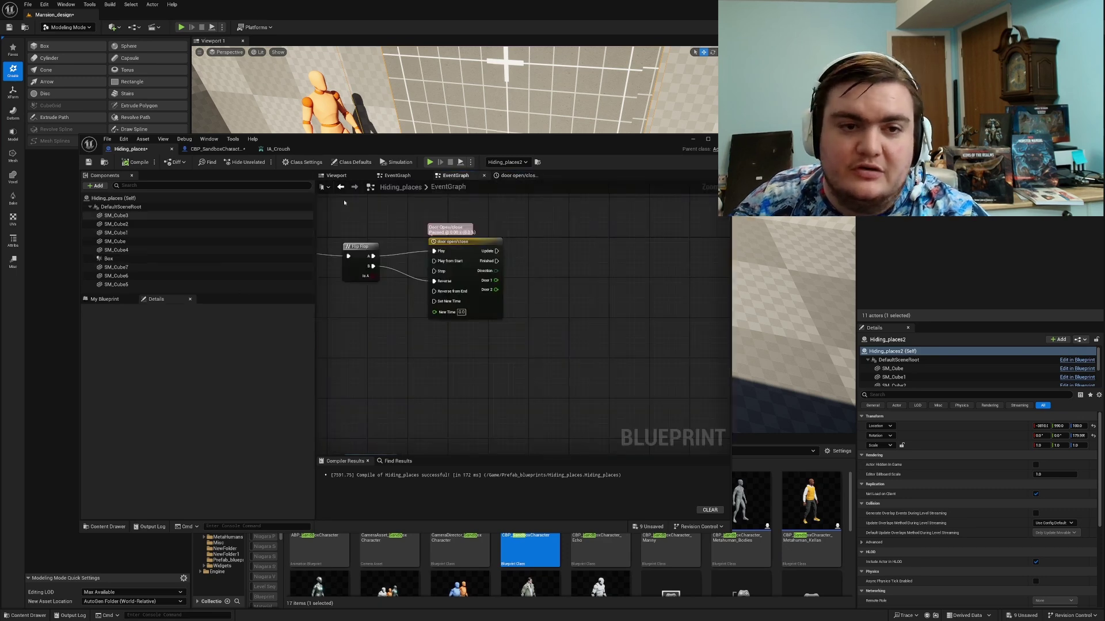
click(336, 175)
click(501, 317)
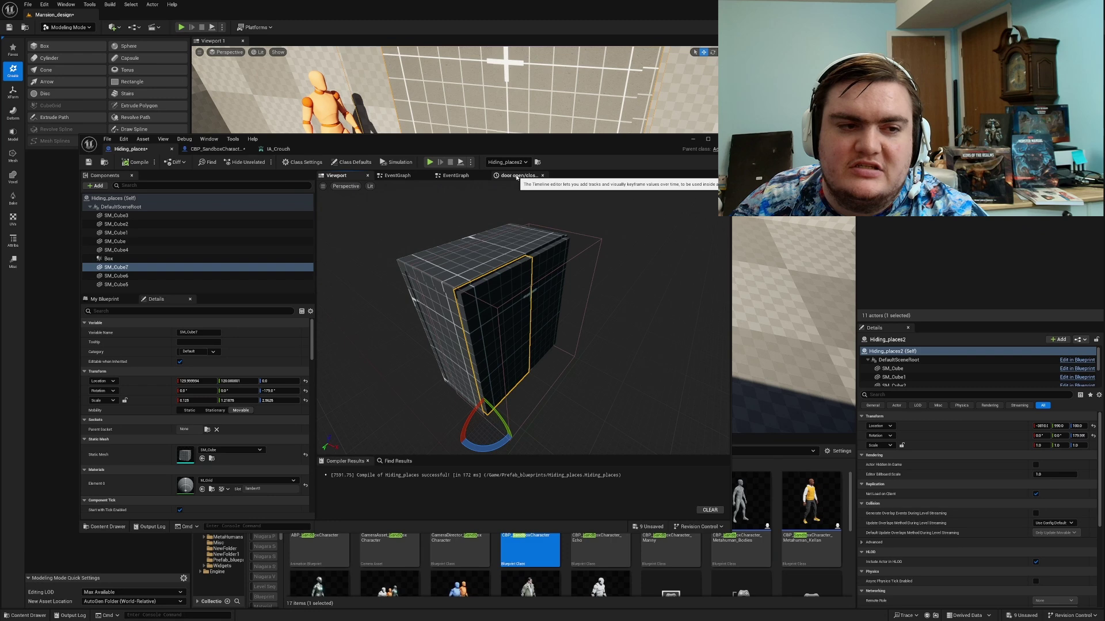
click(552, 264)
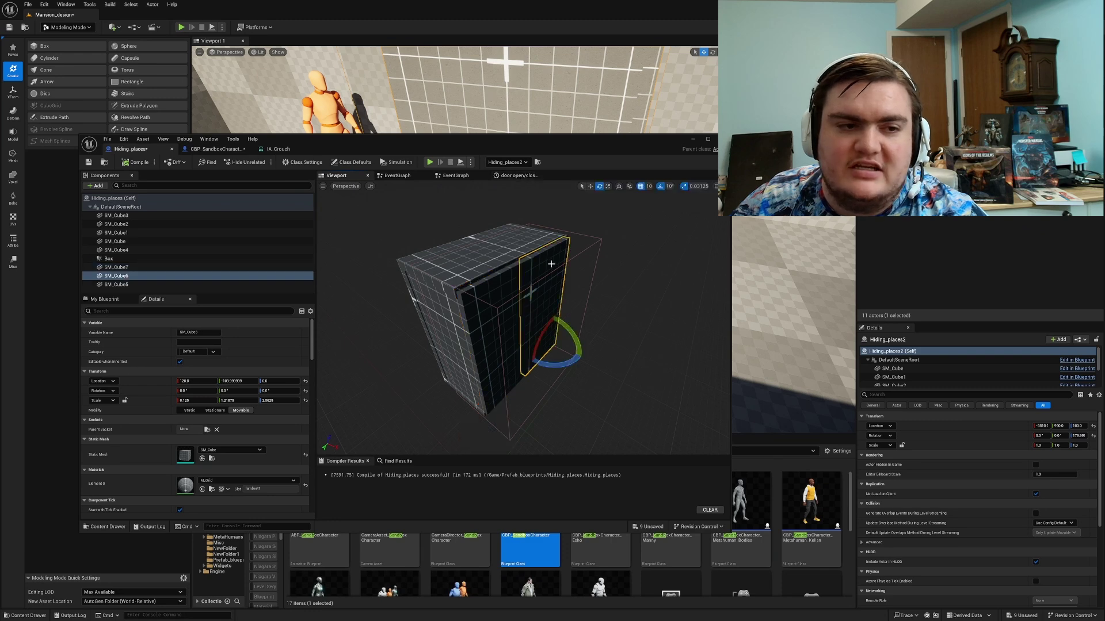
click(520, 175)
click(337, 175)
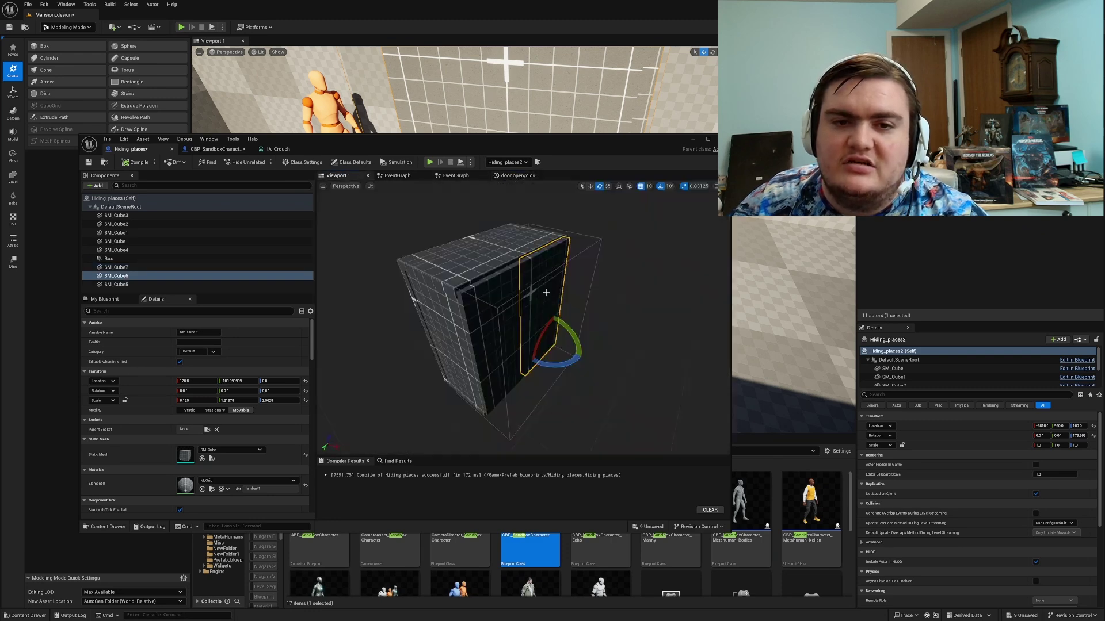
click(455, 176)
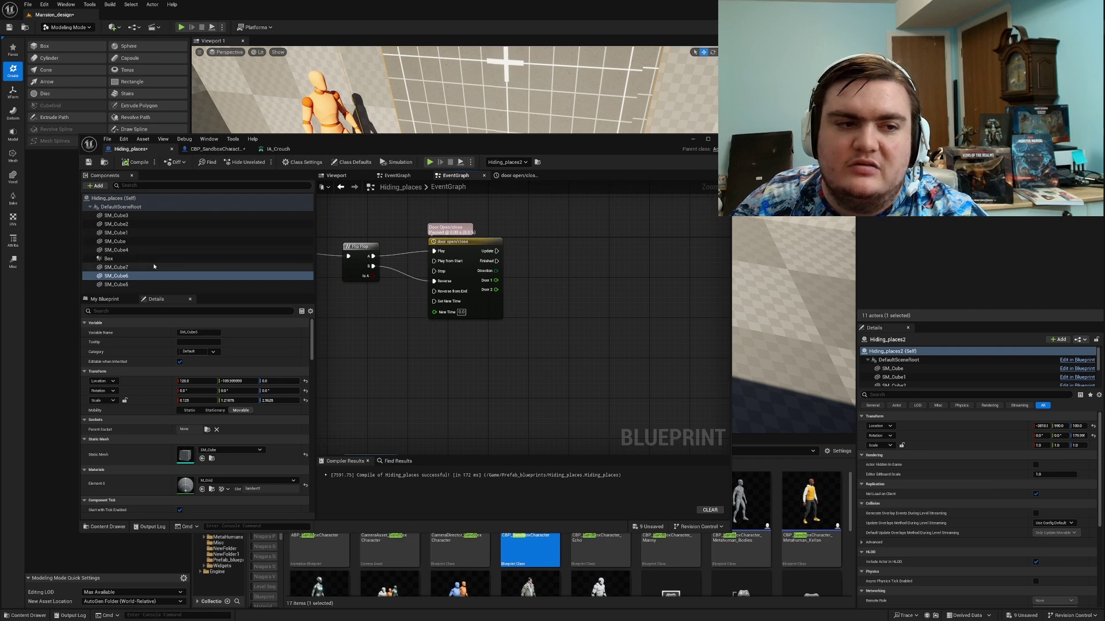
Step: Place a reference to the SM_Cube7 door component in the event graph after the door timeline
click(132, 268)
drag(572, 289, 650, 248)
text(s)
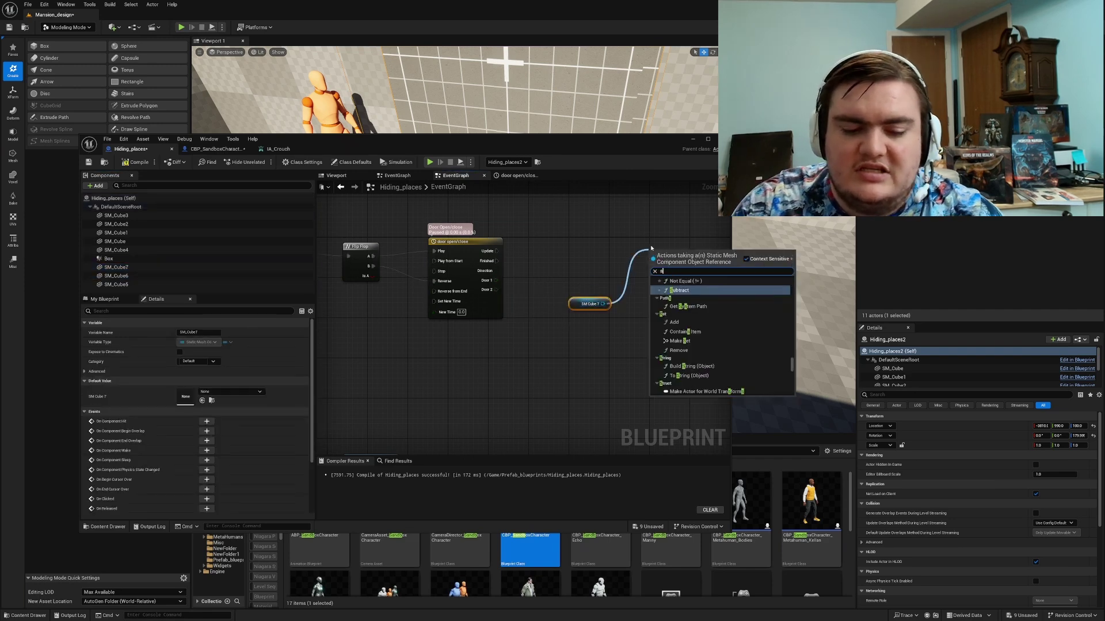
text(et local rot)
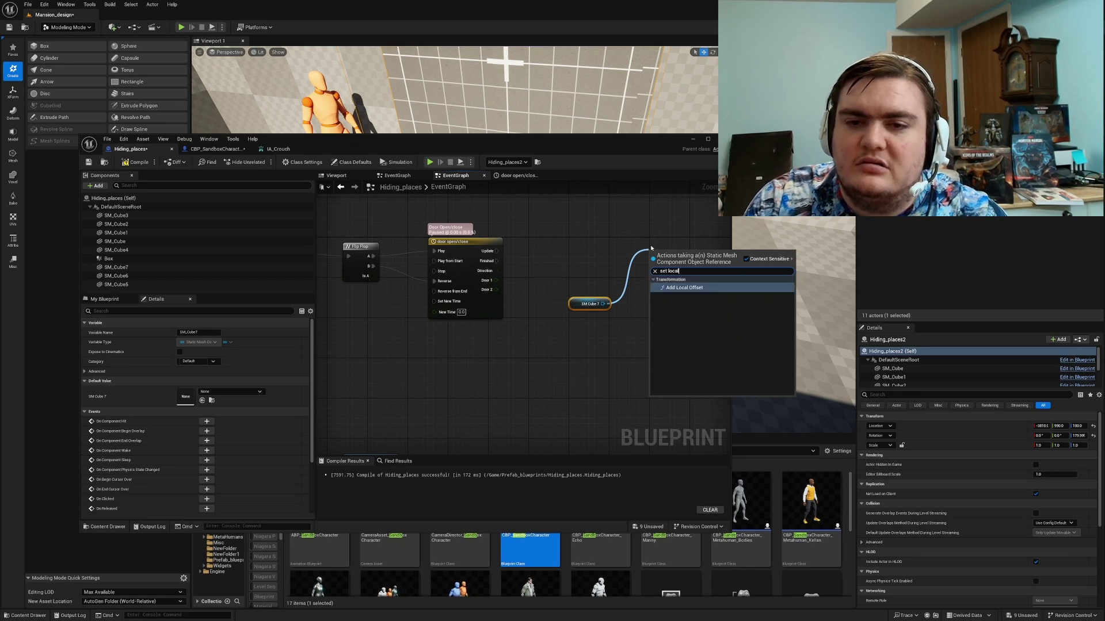
key(BackSpace)
key(BackSpace)
key(BackSpace)
key(BackSpace)
key(BackSpace)
key(BackSpace)
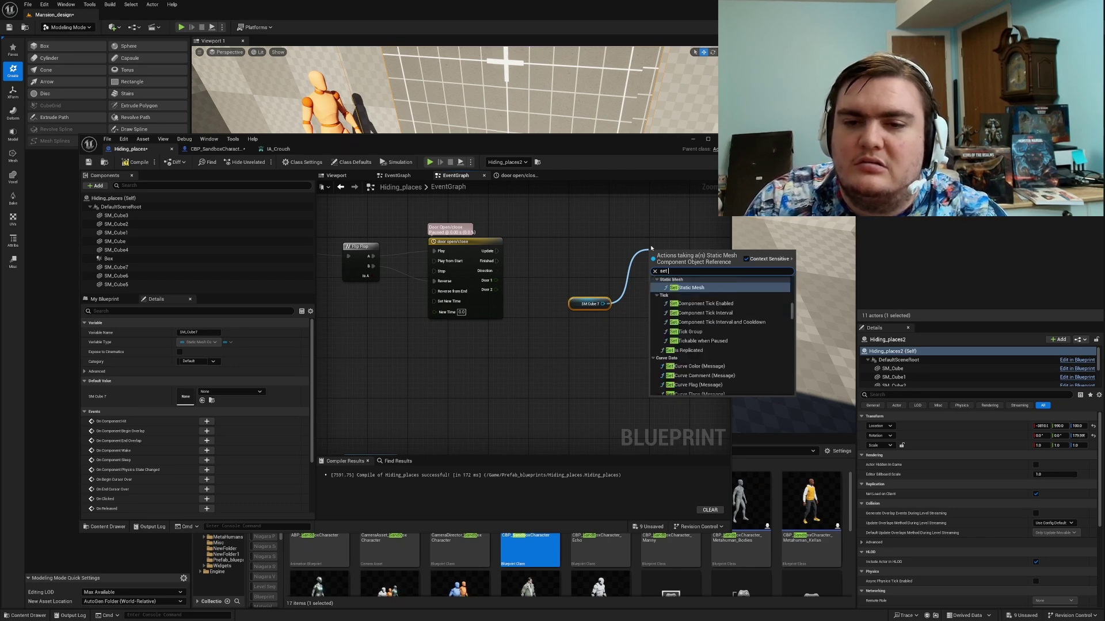
key(BackSpace)
key(BackSpace)
text(local ro)
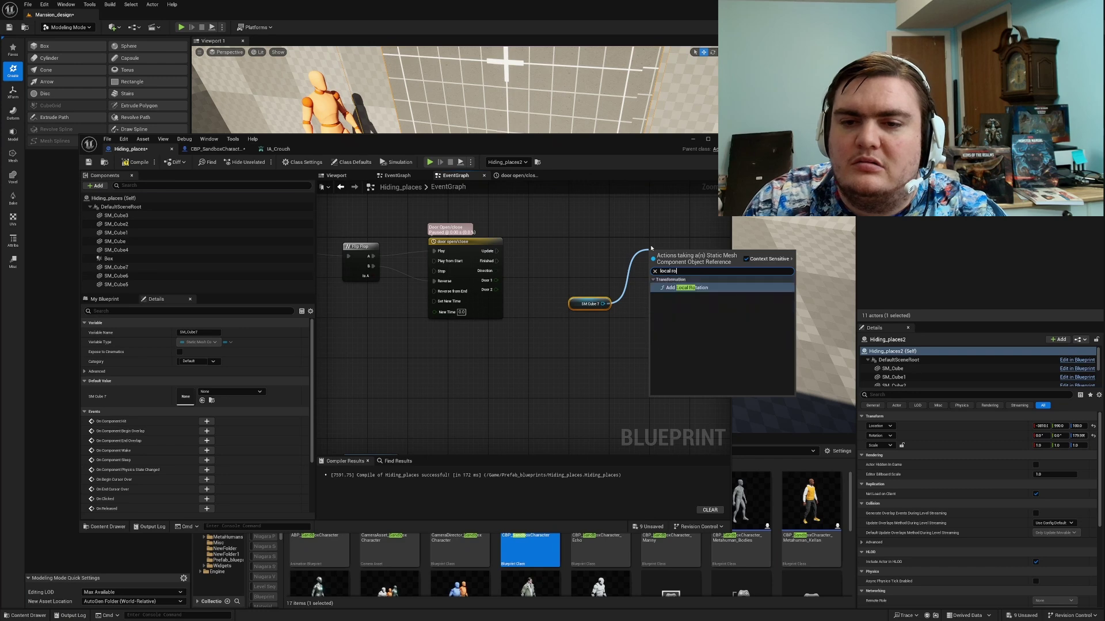
key(Return)
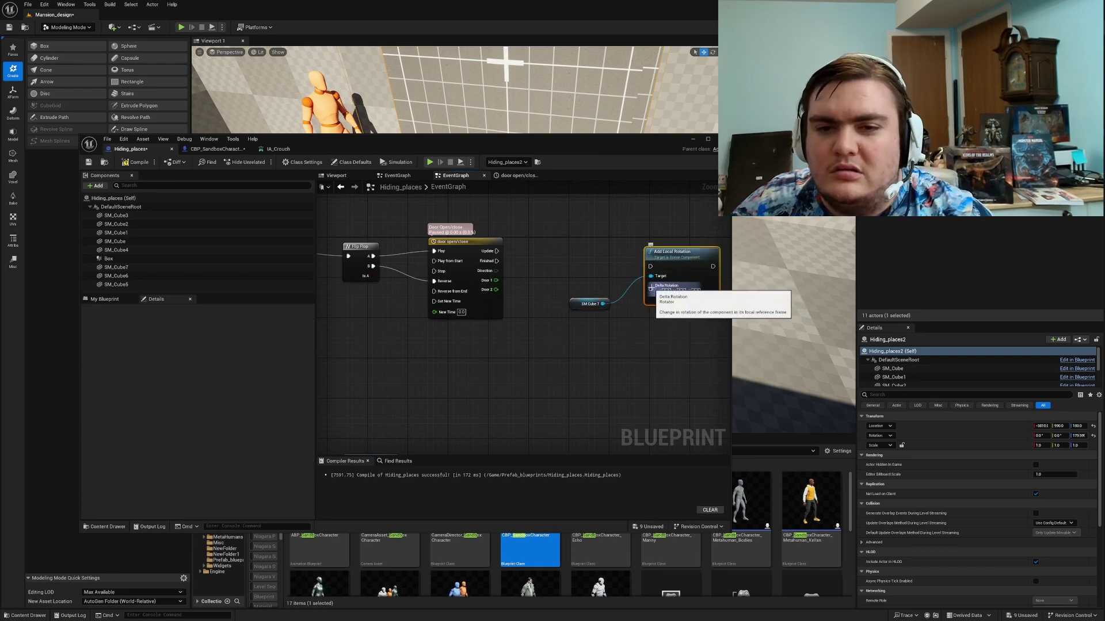
right_click(666, 287)
click(637, 280)
click(657, 259)
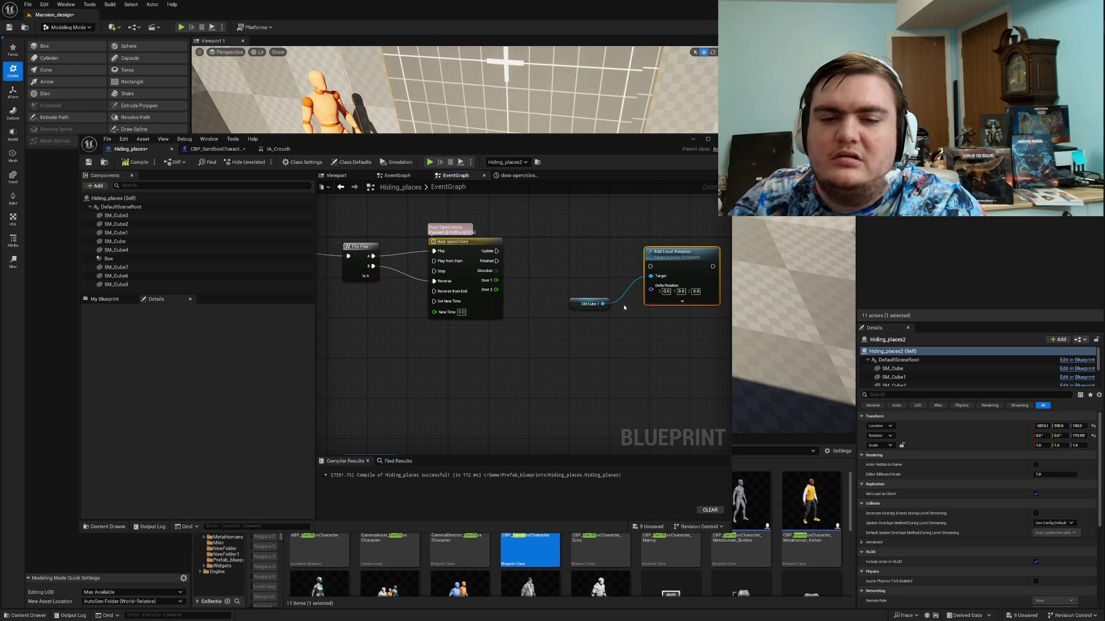
key(Delete)
Step: Add a Set Relative Rotation node targeting SM_Cube7 and execute it from the door timeline's Update output
drag(602, 304, 607, 300)
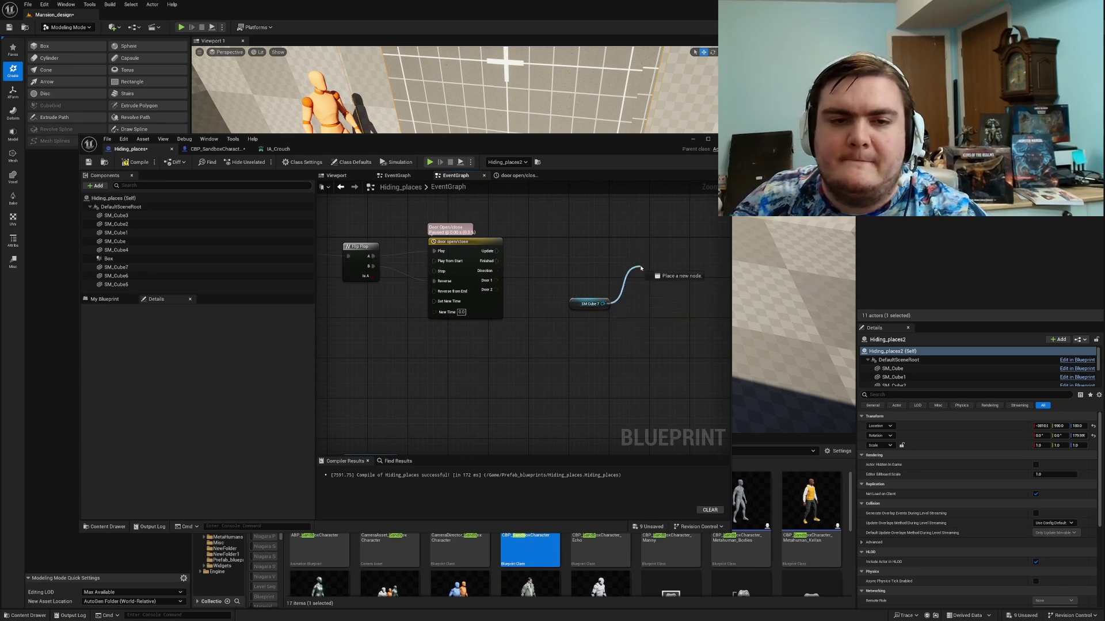
drag(640, 268, 642, 268)
text(set rot)
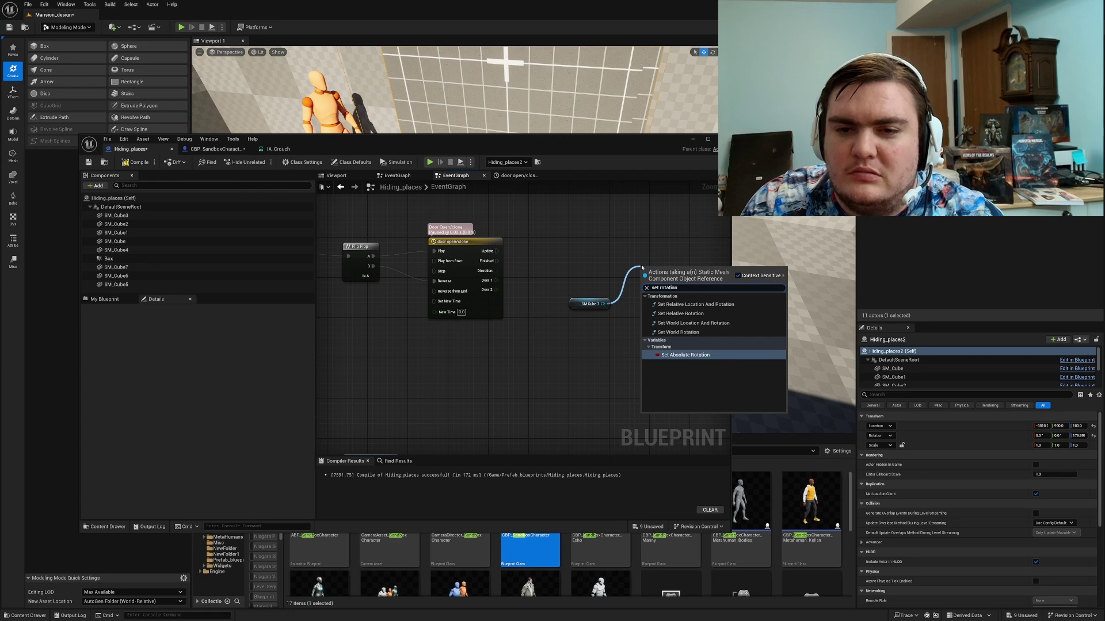
text(ation)
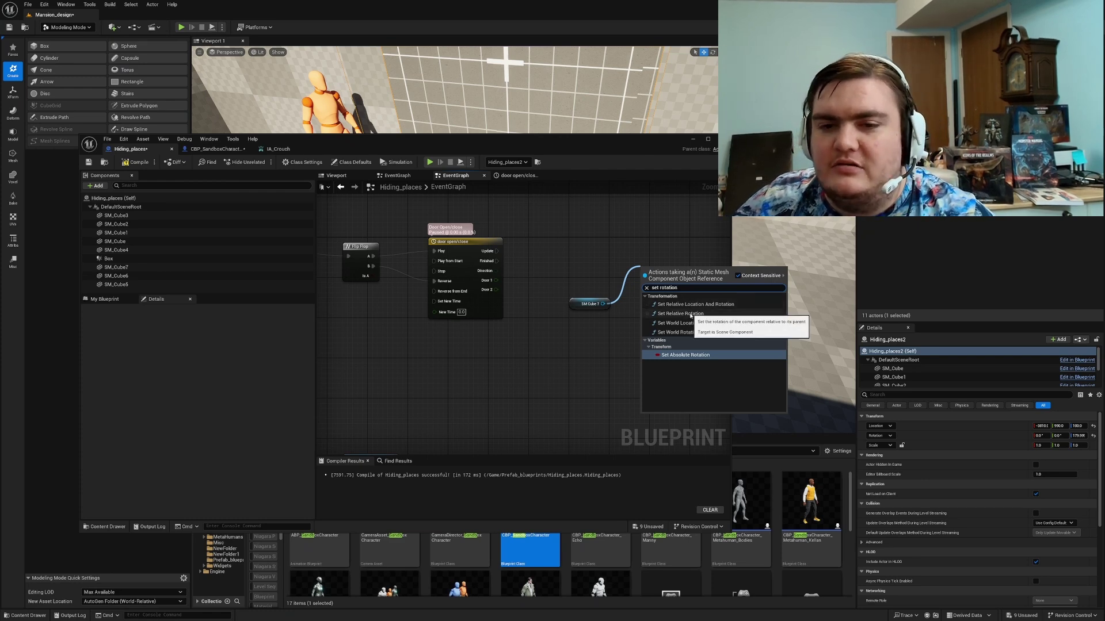
click(689, 314)
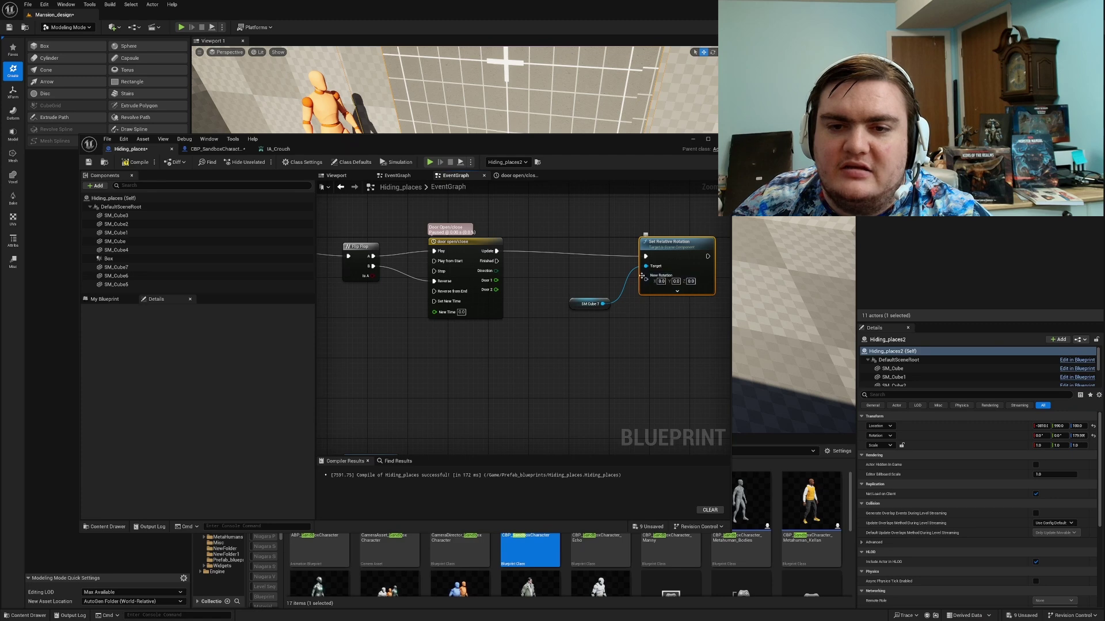
Step: Split the node's New Rotation pin and drive New Rotation Z (Yaw) from the timeline's Door 1 output
right_click(645, 280)
click(672, 311)
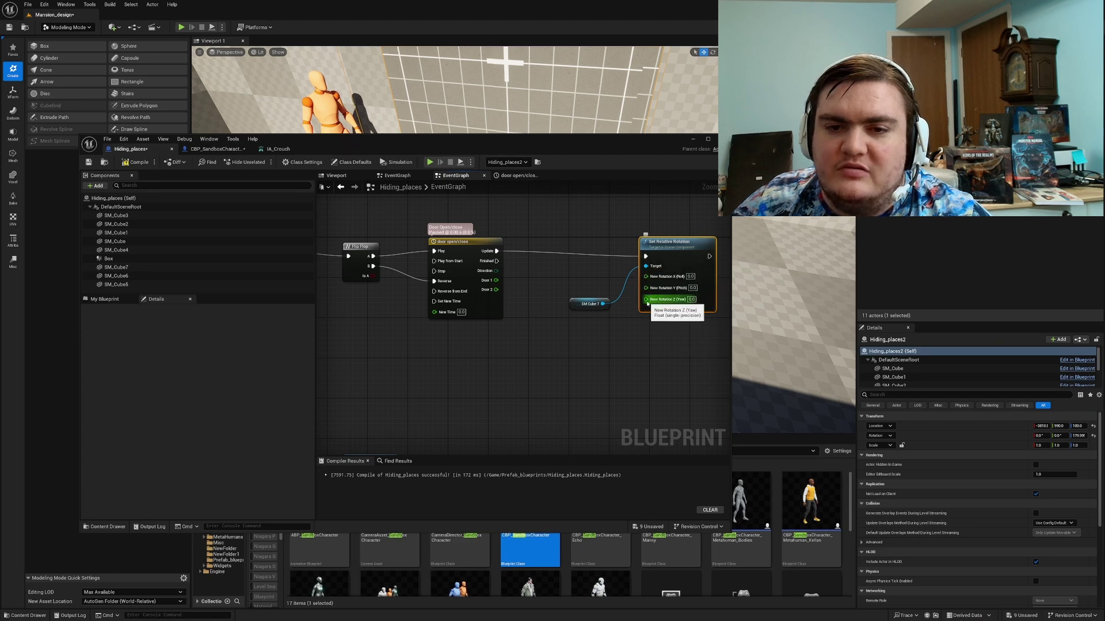
drag(640, 301, 496, 281)
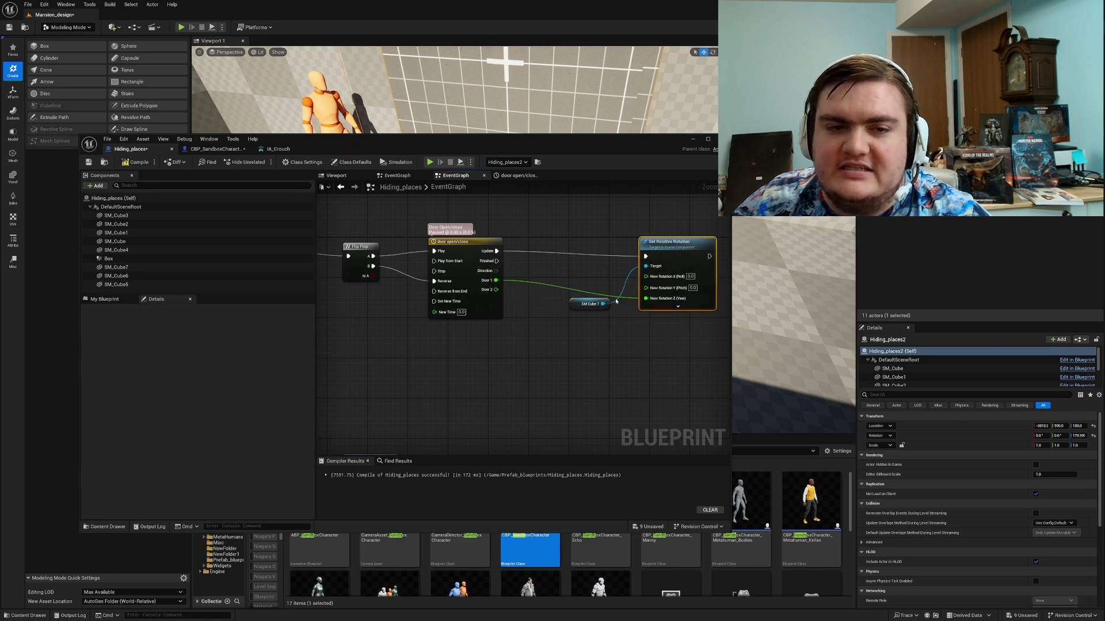
right_drag(669, 332, 536, 292)
drag(446, 264, 435, 224)
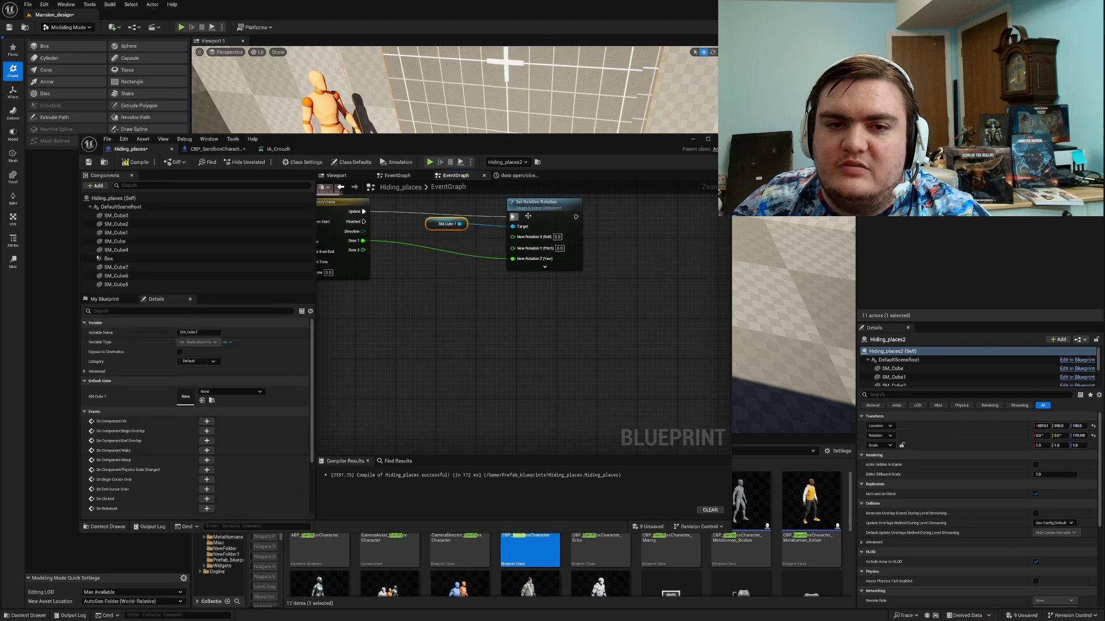
Step: Duplicate the SM_Cube7 reference with its Set Relative Rotation node and place the copies after the original
click(539, 220)
drag(639, 280, 446, 200)
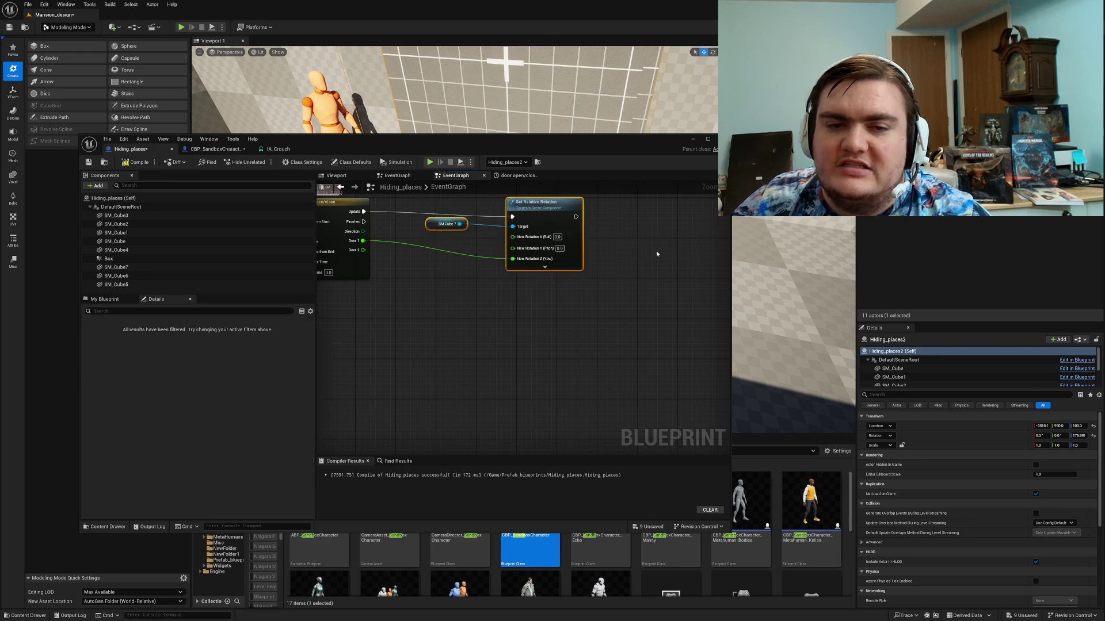
key(ctrl+c)
key(ctrl+v)
drag(711, 244, 682, 211)
click(634, 219)
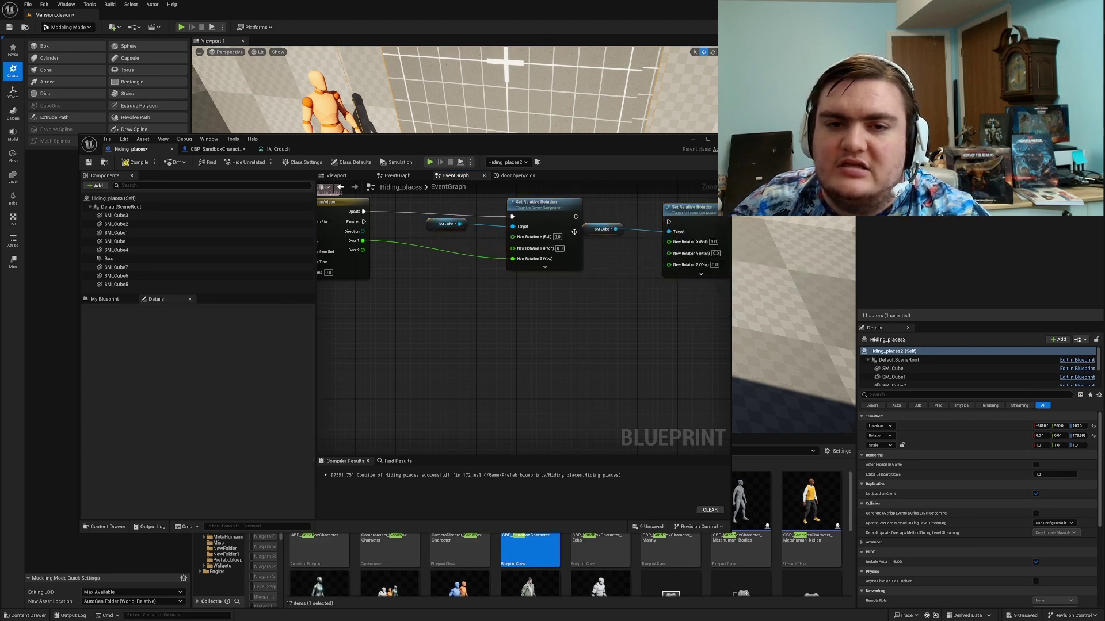
Step: Chain the copied Set Relative Rotation after the first, drive its Z (Yaw) from Door 2, and compile the blueprint
drag(586, 228, 590, 257)
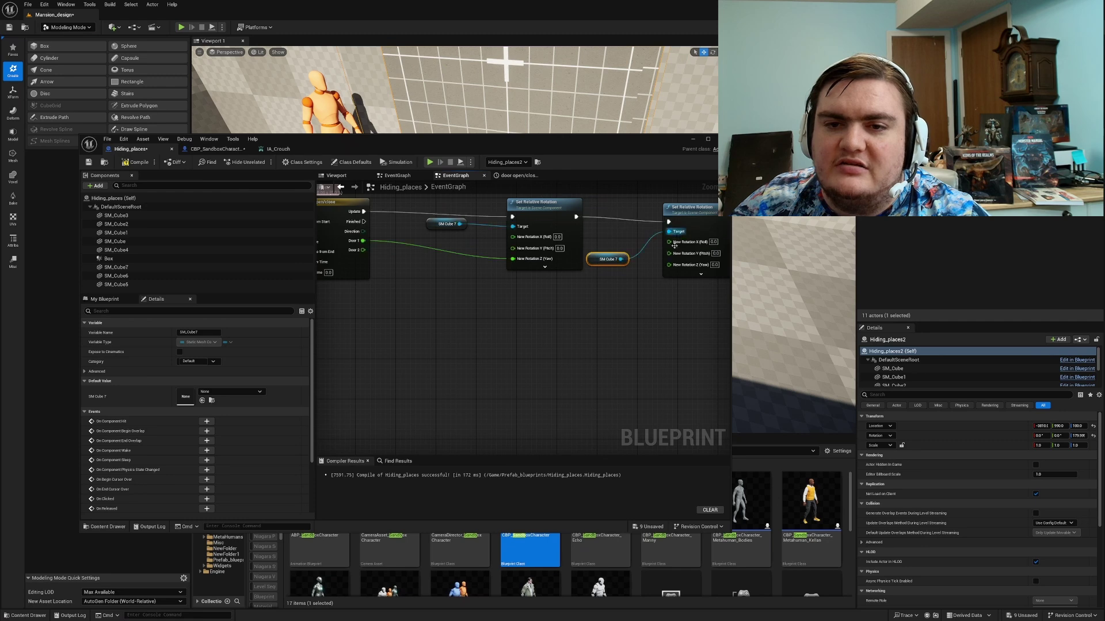
drag(668, 265, 363, 250)
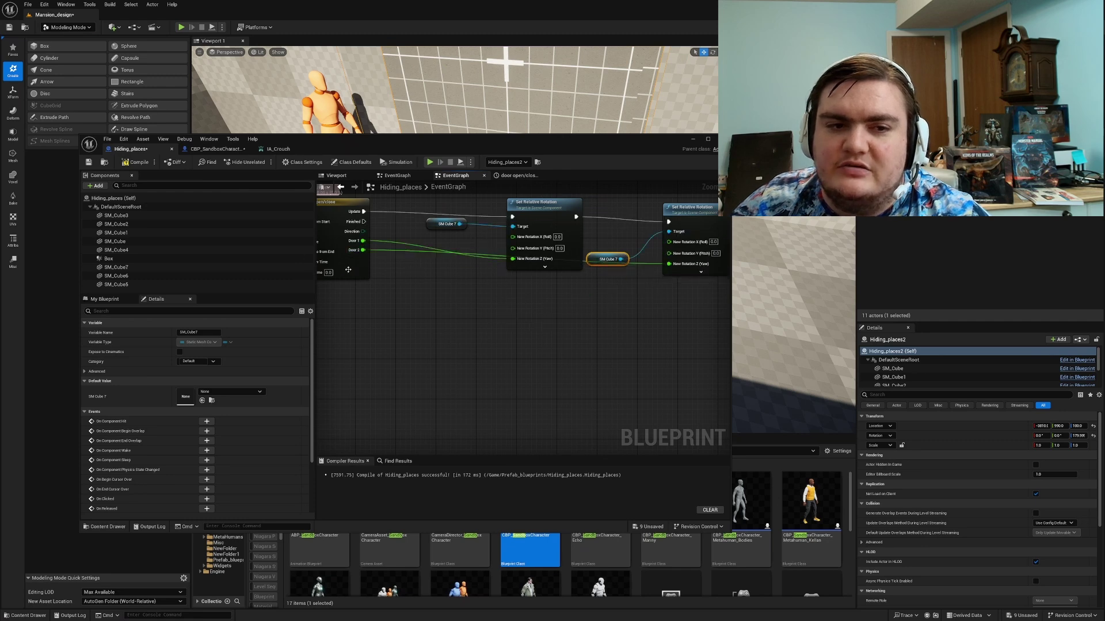
click(127, 163)
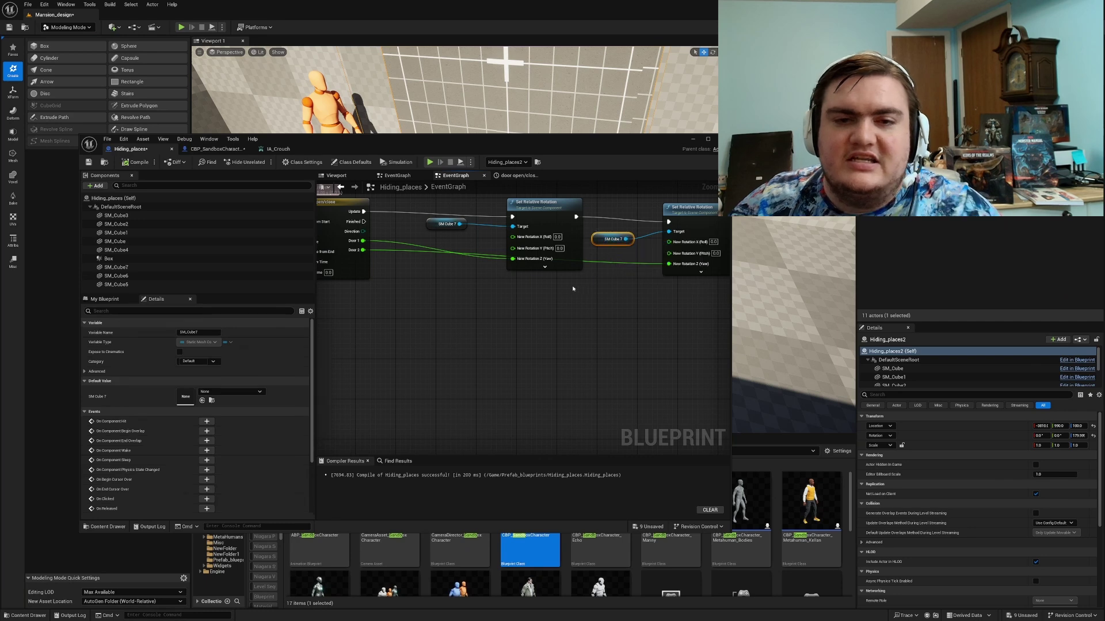
Step: Replace the copied SM_Cube7 reference with SM_Cube6 as the target of the second Set Relative Rotation node
key(Delete)
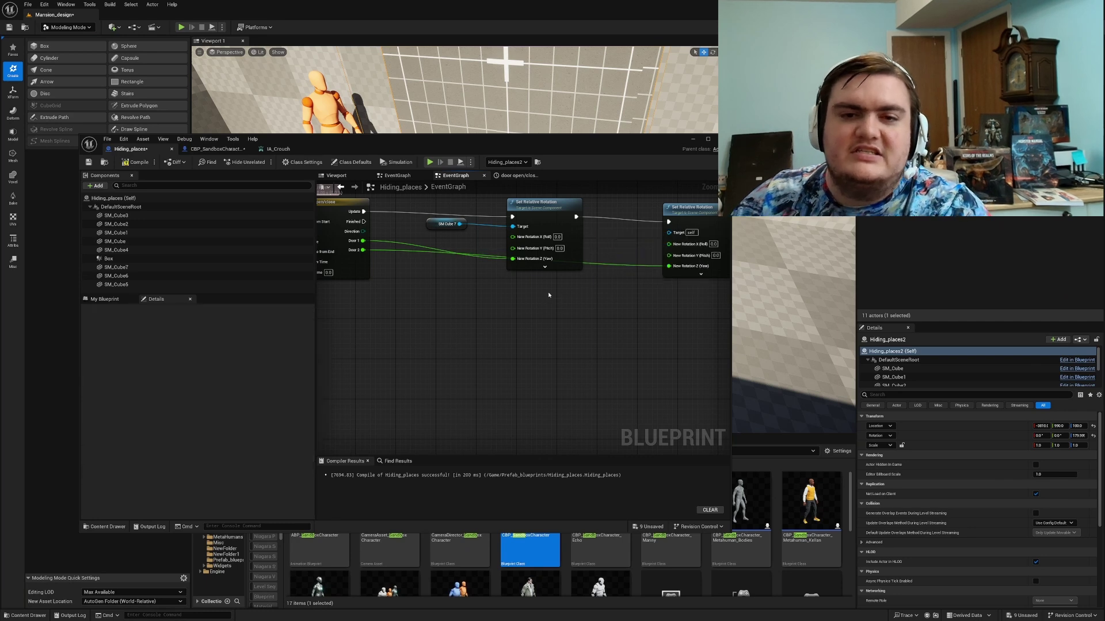
click(116, 276)
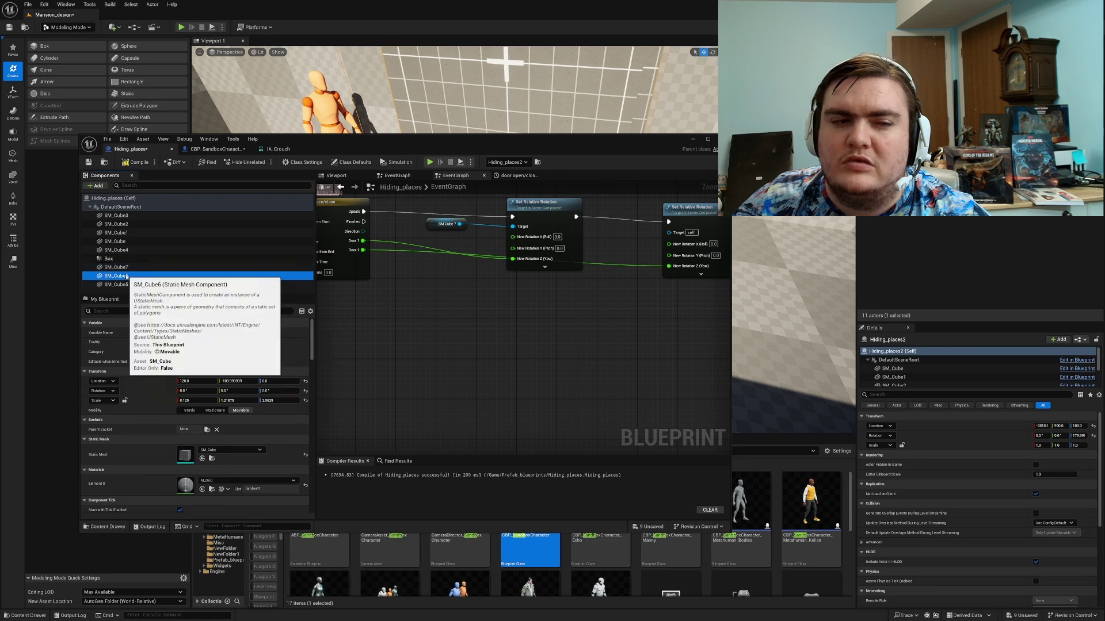
click(337, 175)
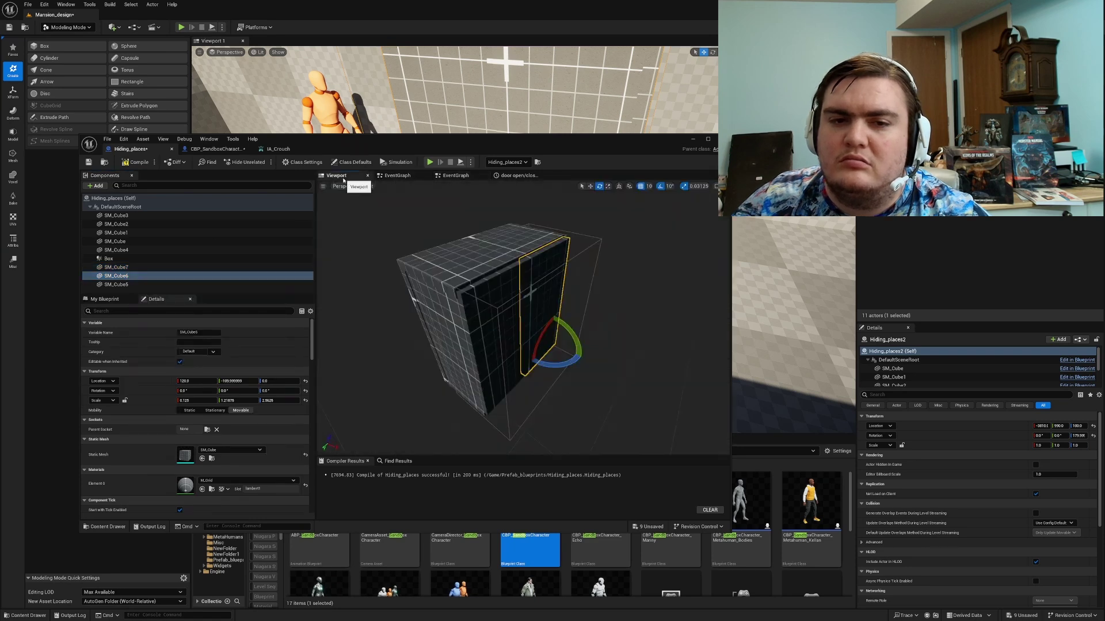
click(508, 176)
click(456, 176)
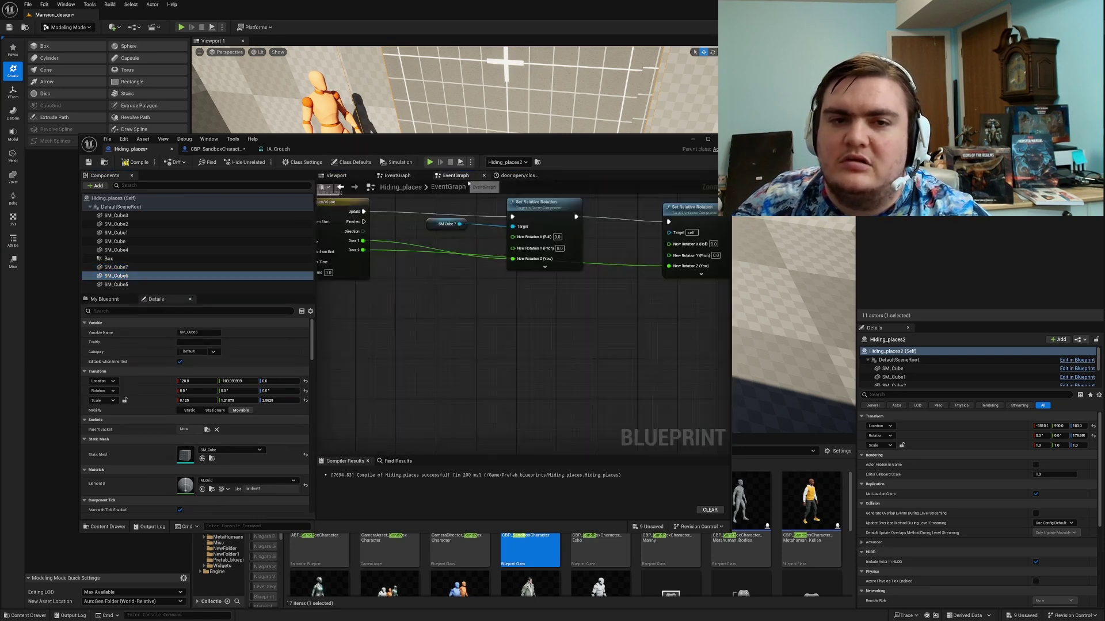
right_drag(663, 252, 581, 245)
click(127, 276)
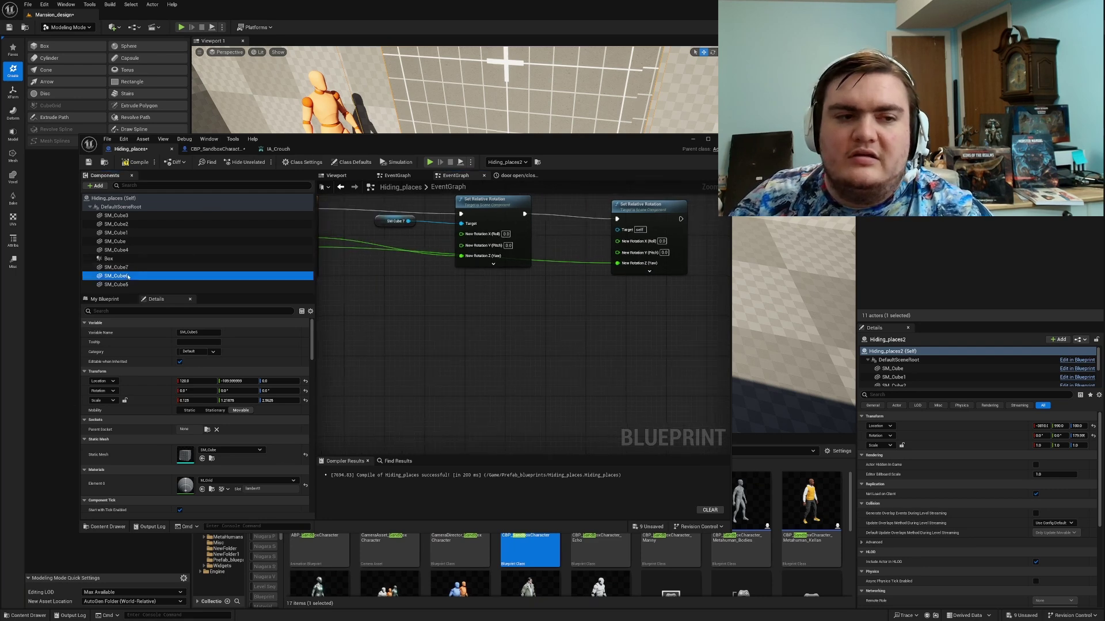
drag(128, 276, 617, 229)
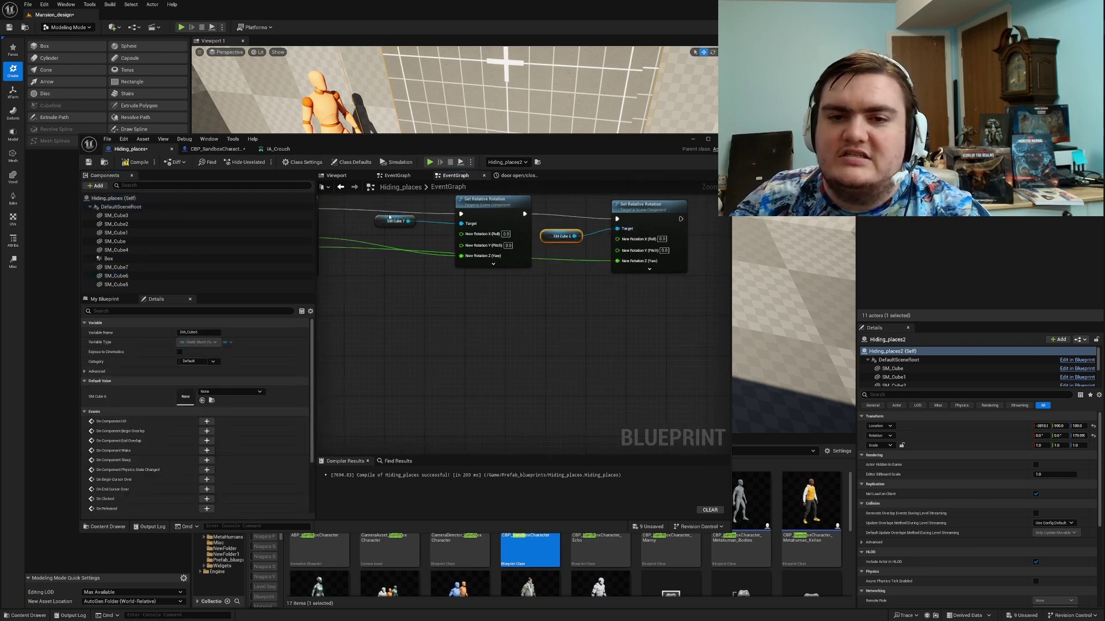
Step: Play-test the level, walk the character up to the cabinet, check both doors' rotation, and stop the session
click(693, 139)
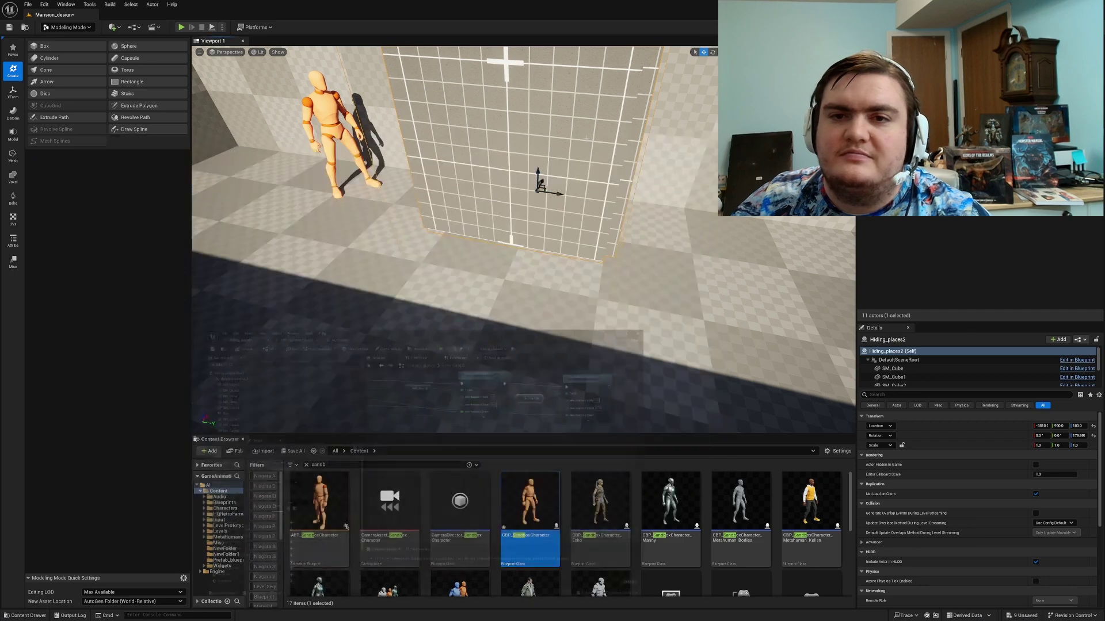
click(181, 27)
key(w)
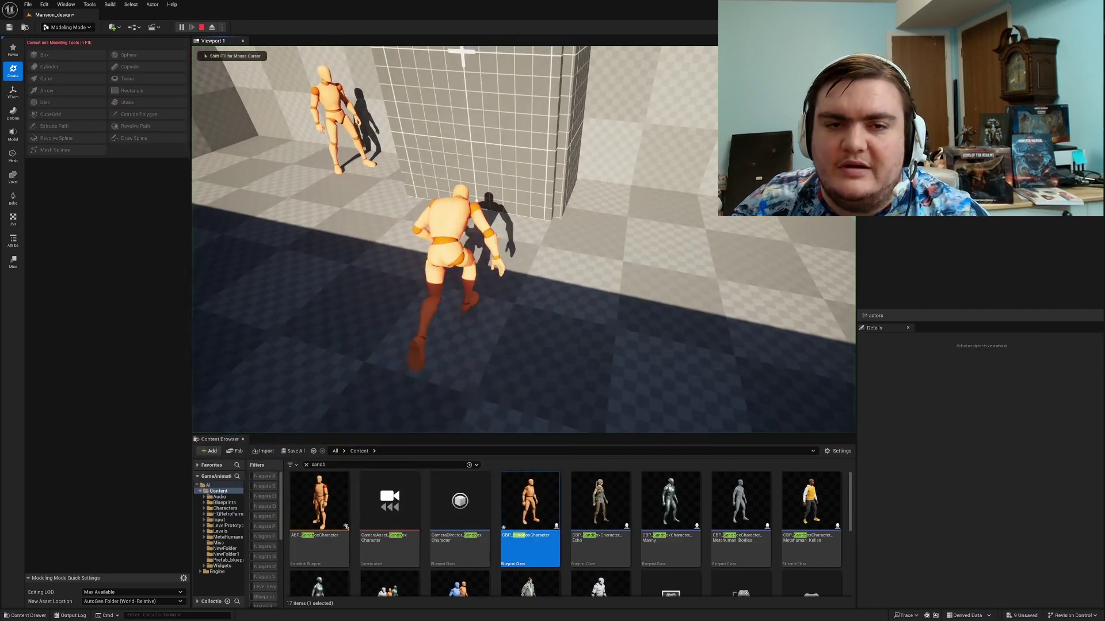
key(w)
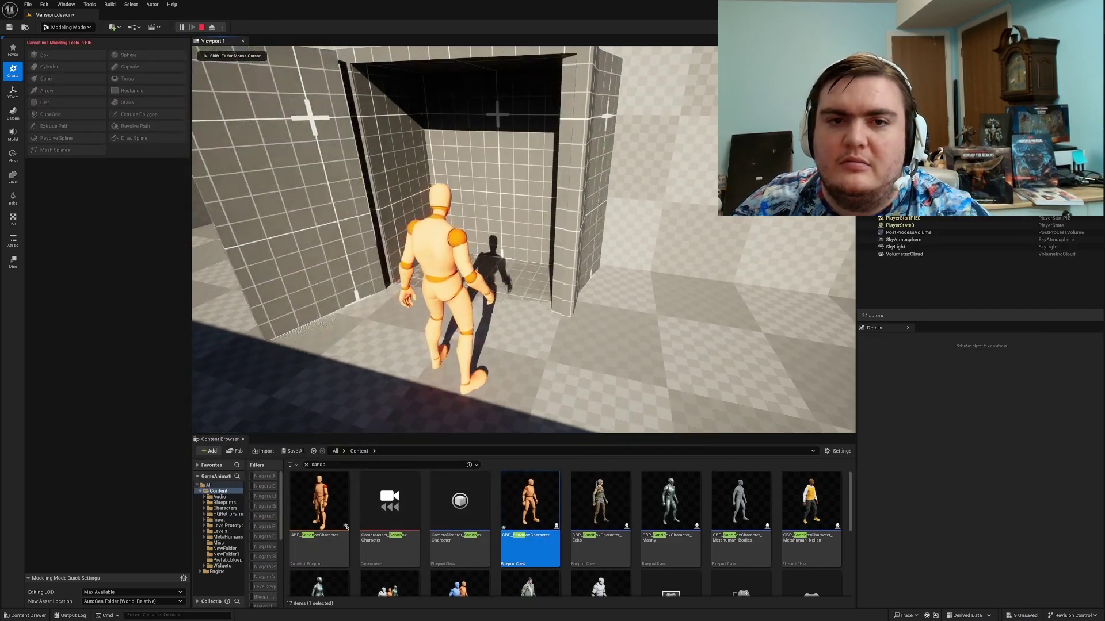
key(w)
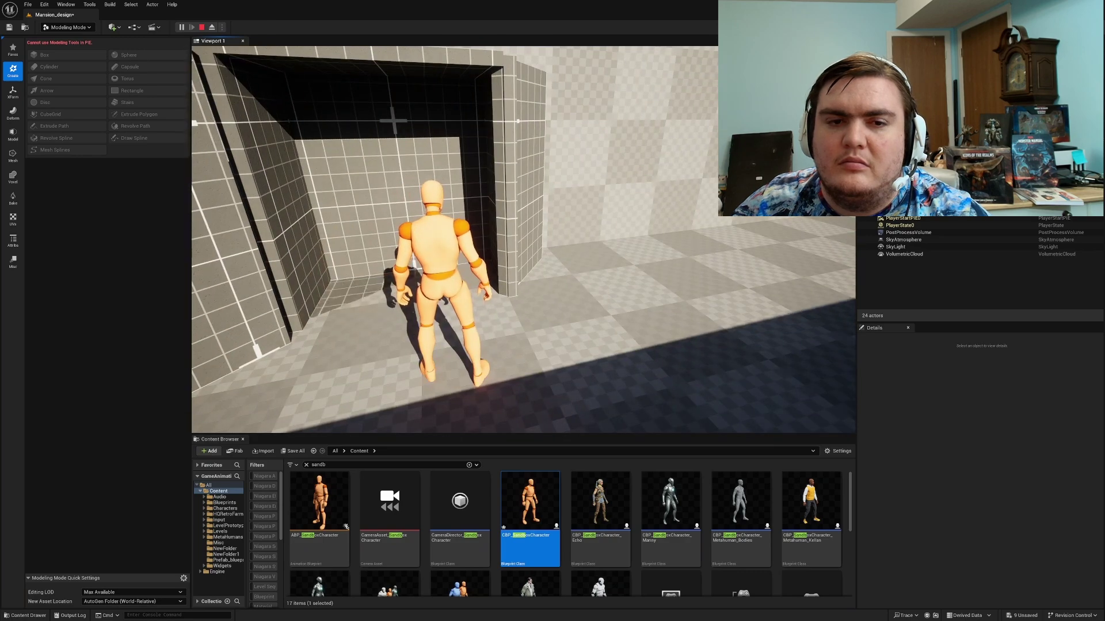
key(Escape)
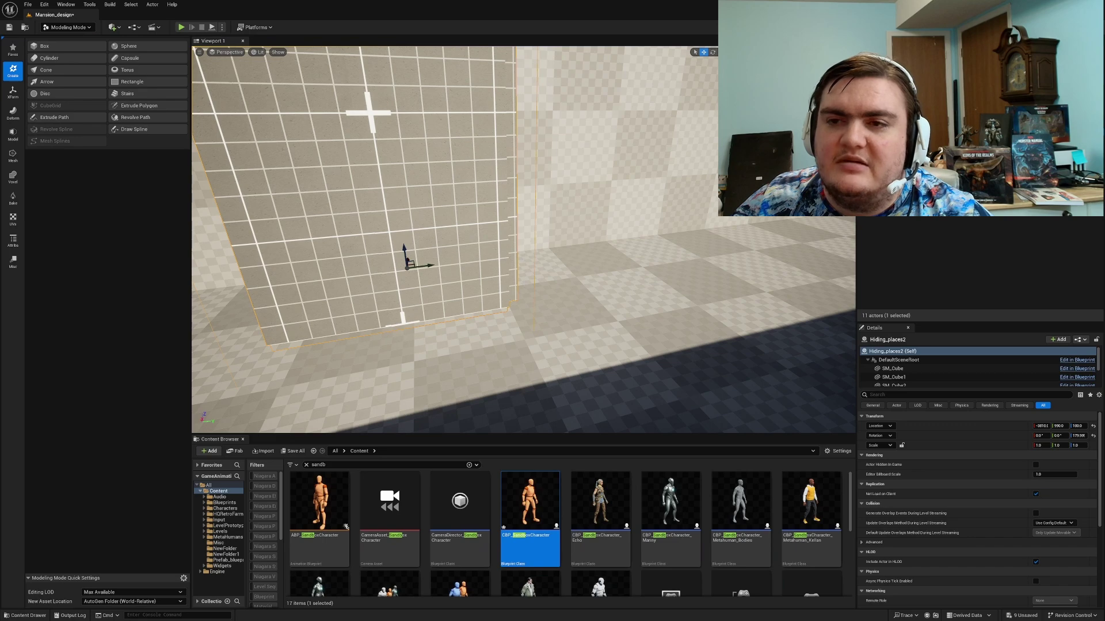
Step: Set the door2 key at time 2.0 to -130 in the door open/close timeline and compile the Hiding_places blueprint
key(alt+Tab)
right_drag(409, 252, 621, 308)
double_click(501, 262)
scroll(626, 254, down, 3)
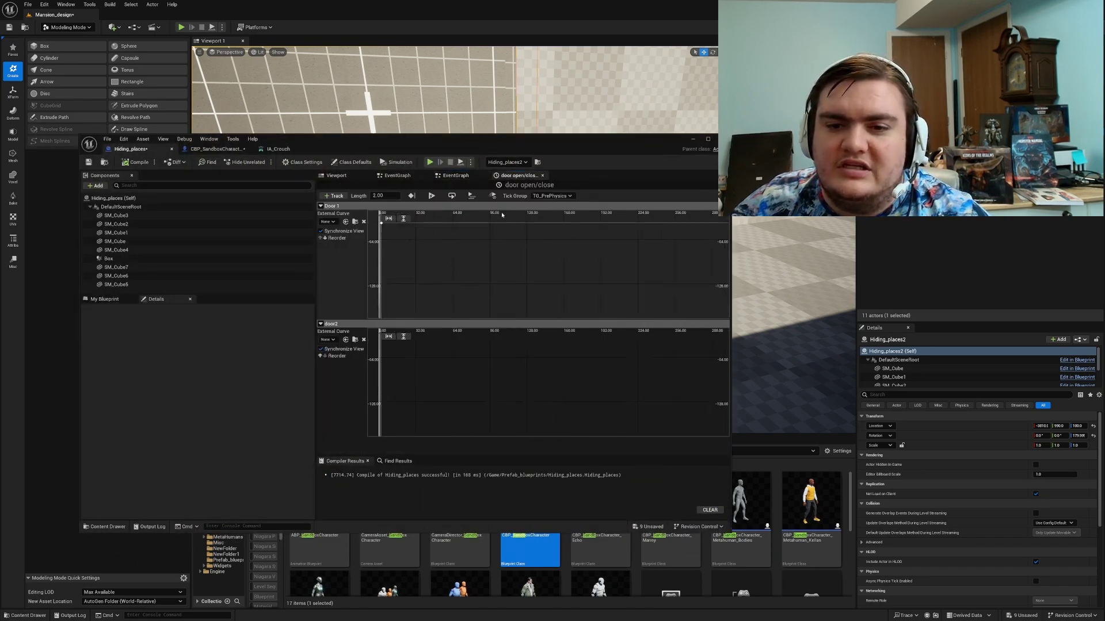
scroll(609, 353, down, 2)
scroll(606, 389, down, 6)
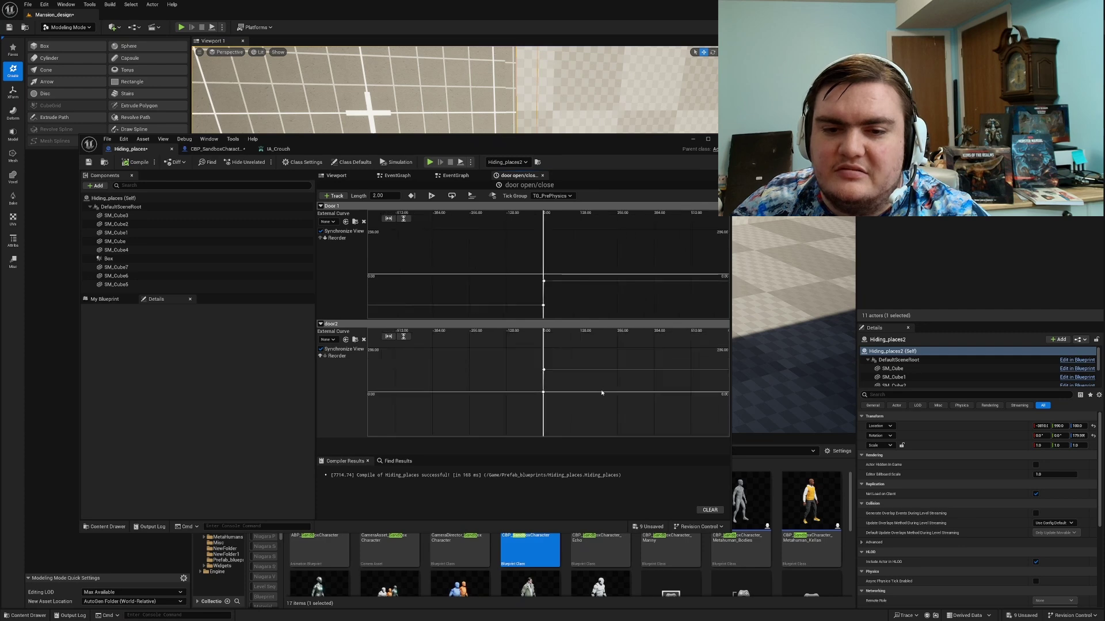
scroll(607, 391, down, 8)
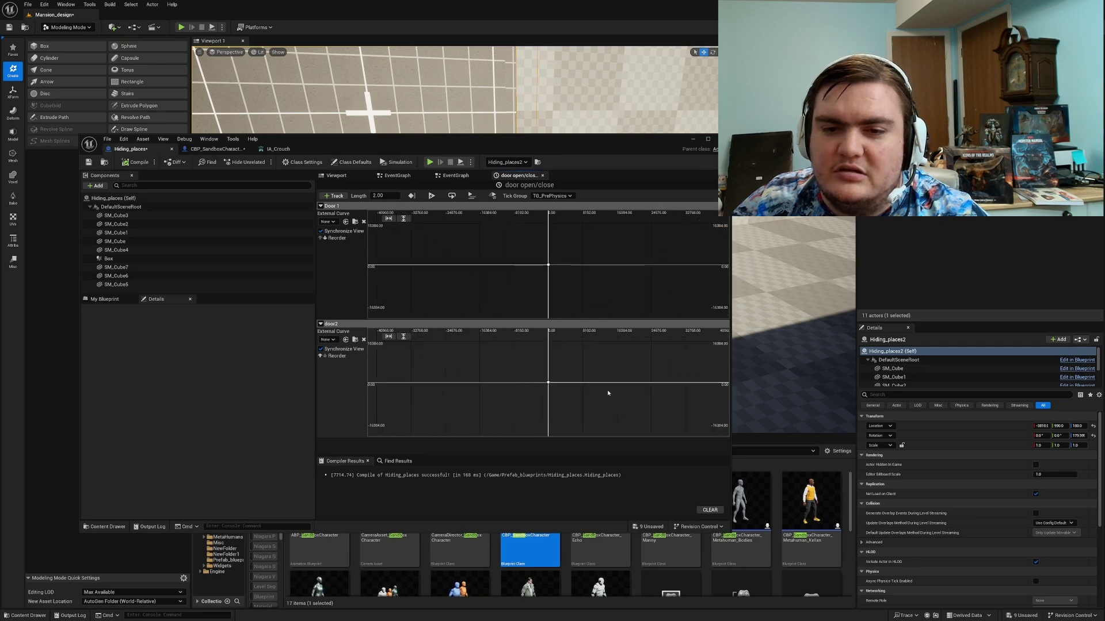
scroll(606, 394, down, 4)
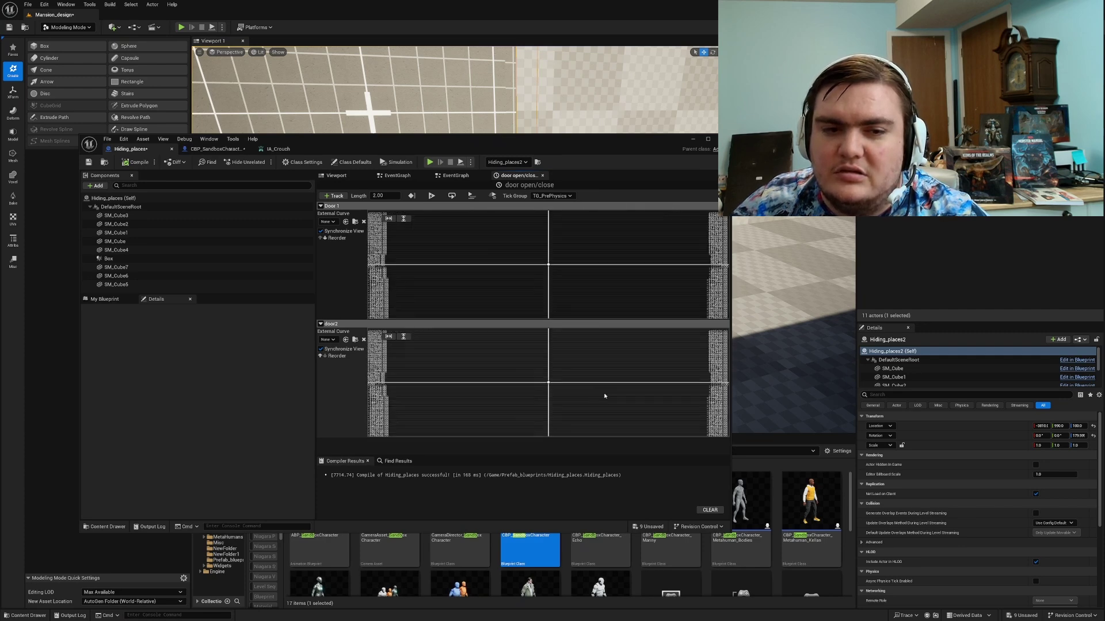
scroll(604, 396, up, 5)
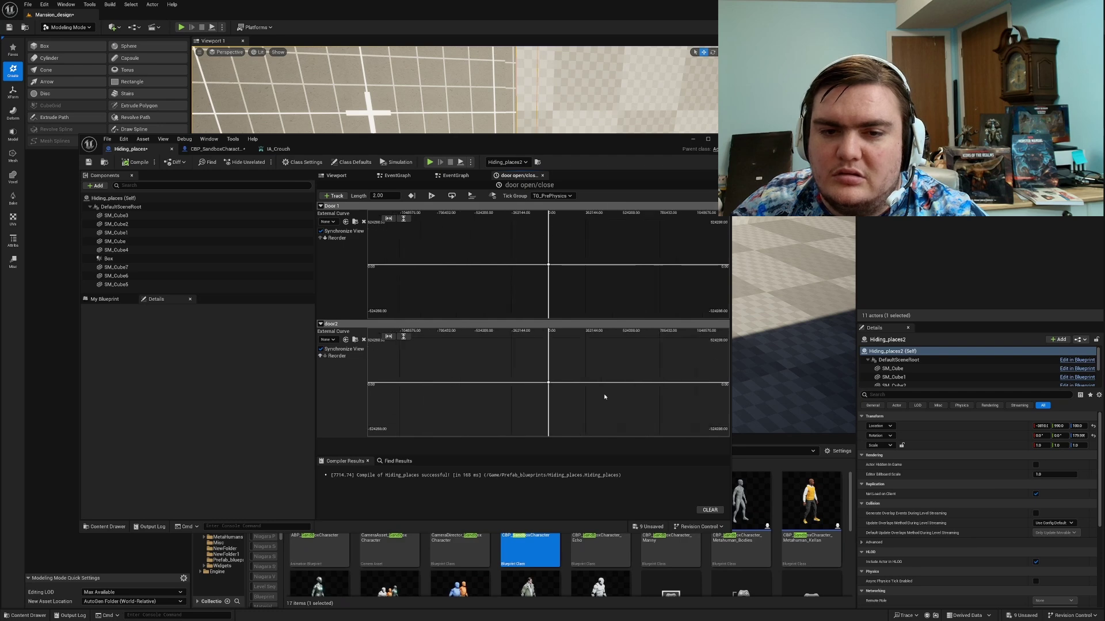
scroll(564, 405, up, 10)
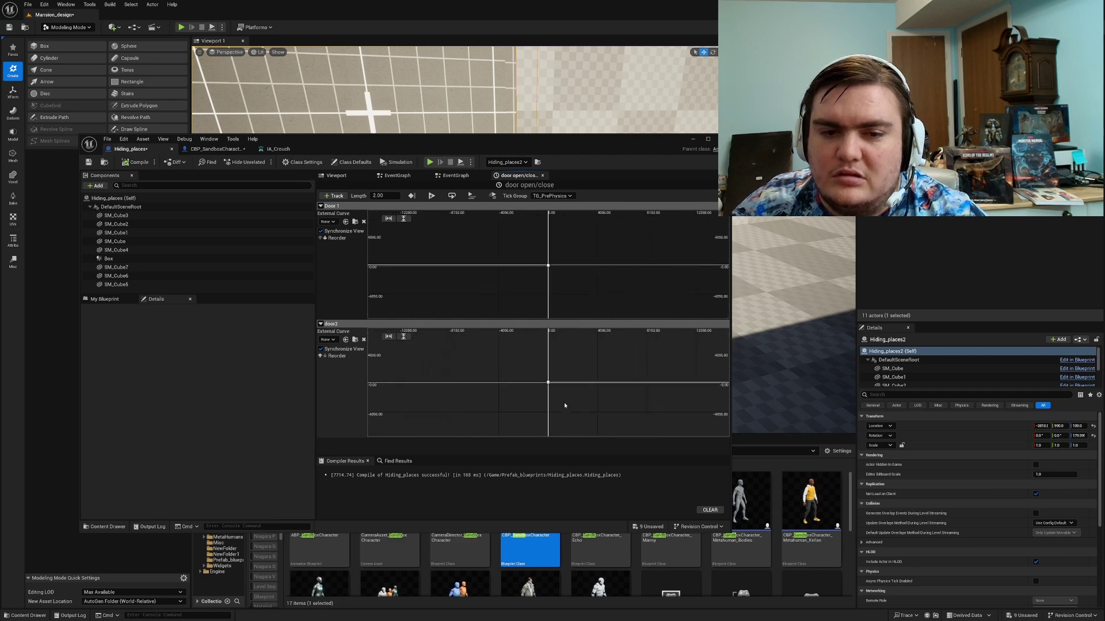
scroll(564, 402, up, 5)
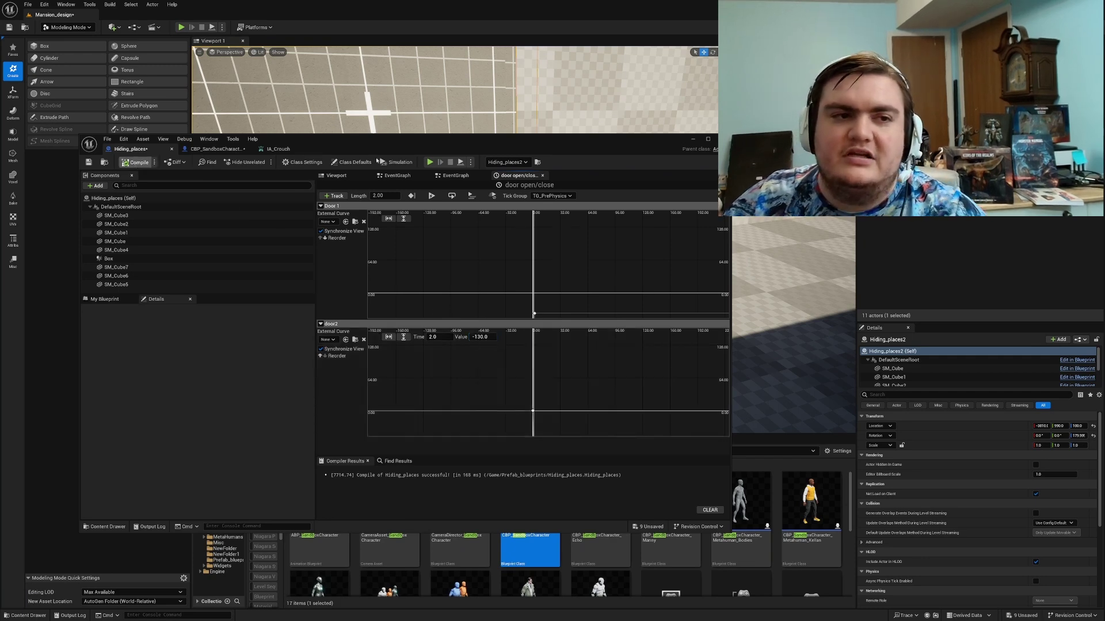
Step: Run the level again to check how the cabinet doors open with the updated door2 curve, and stop playing
click(693, 140)
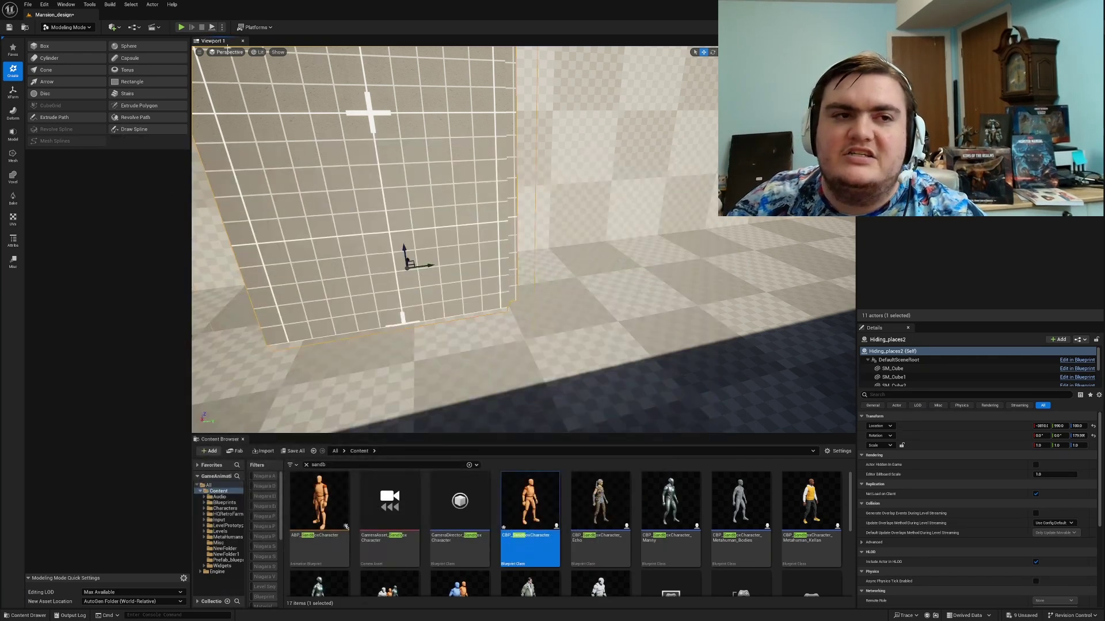
click(181, 27)
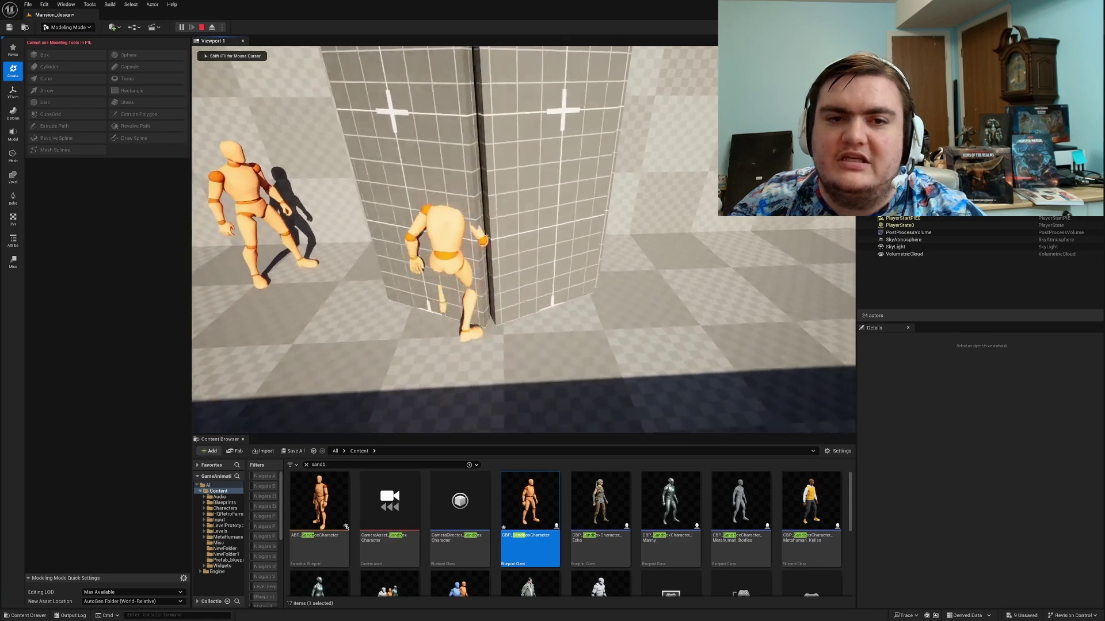
key(s)
key(w)
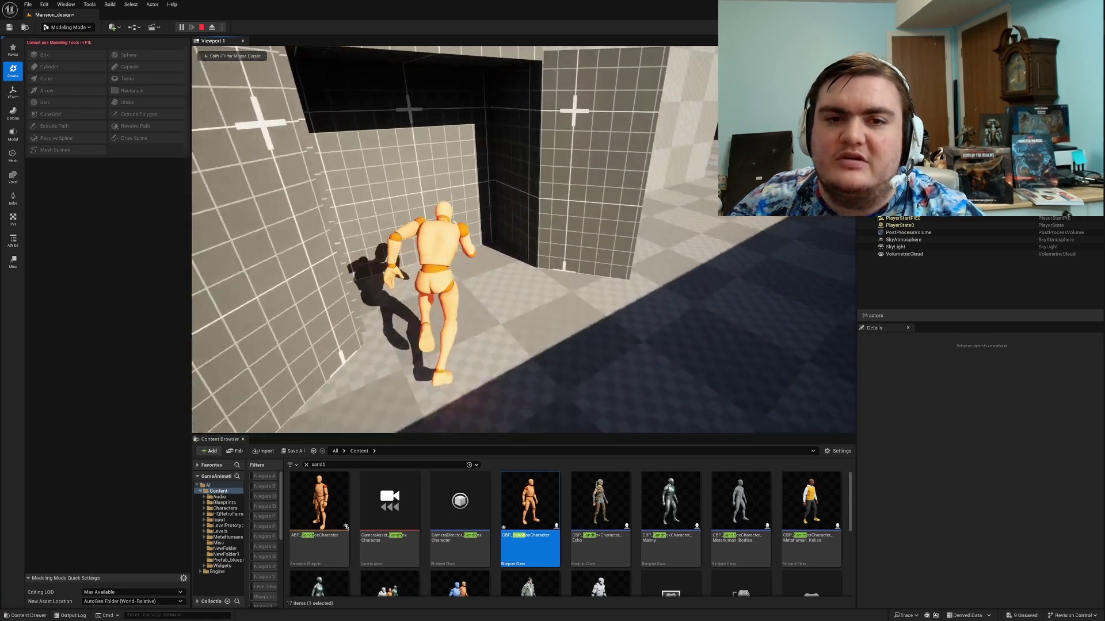
key(s)
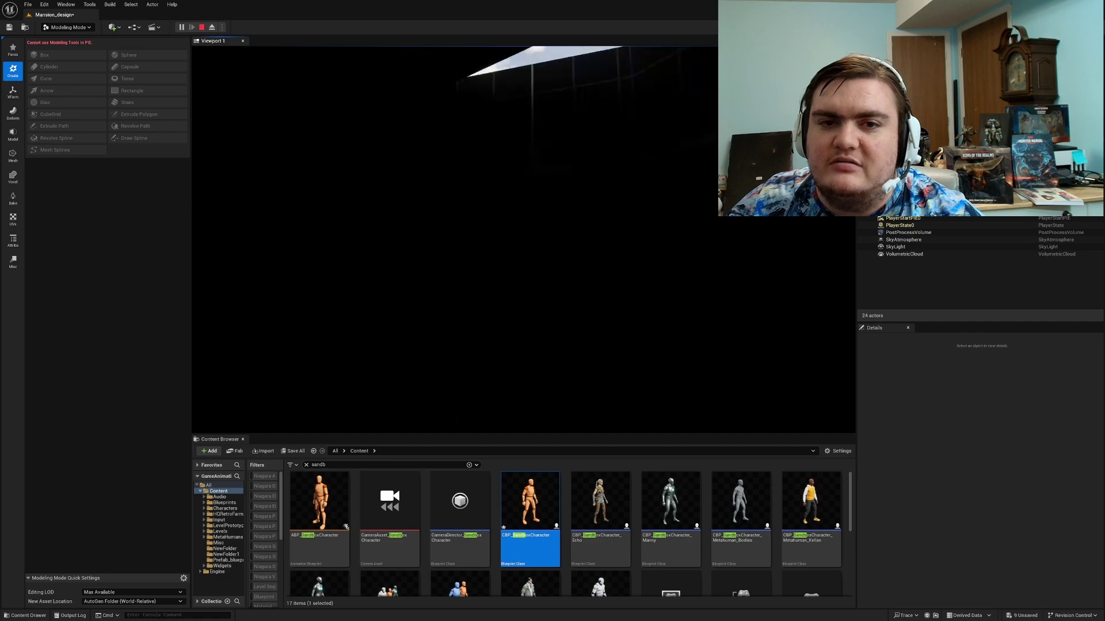
key(w)
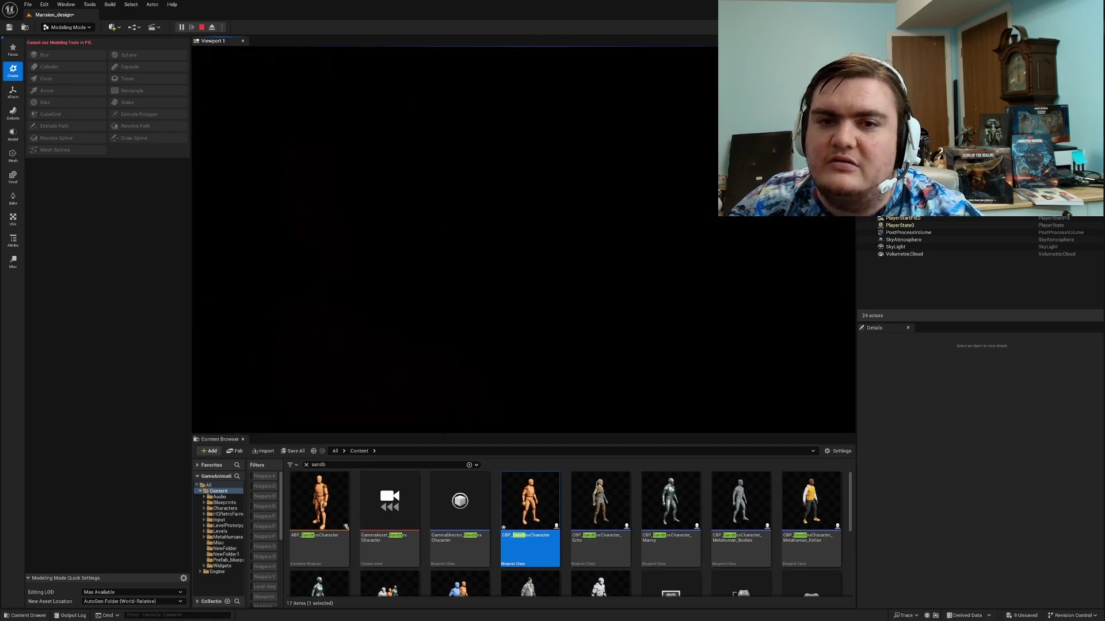
key(w)
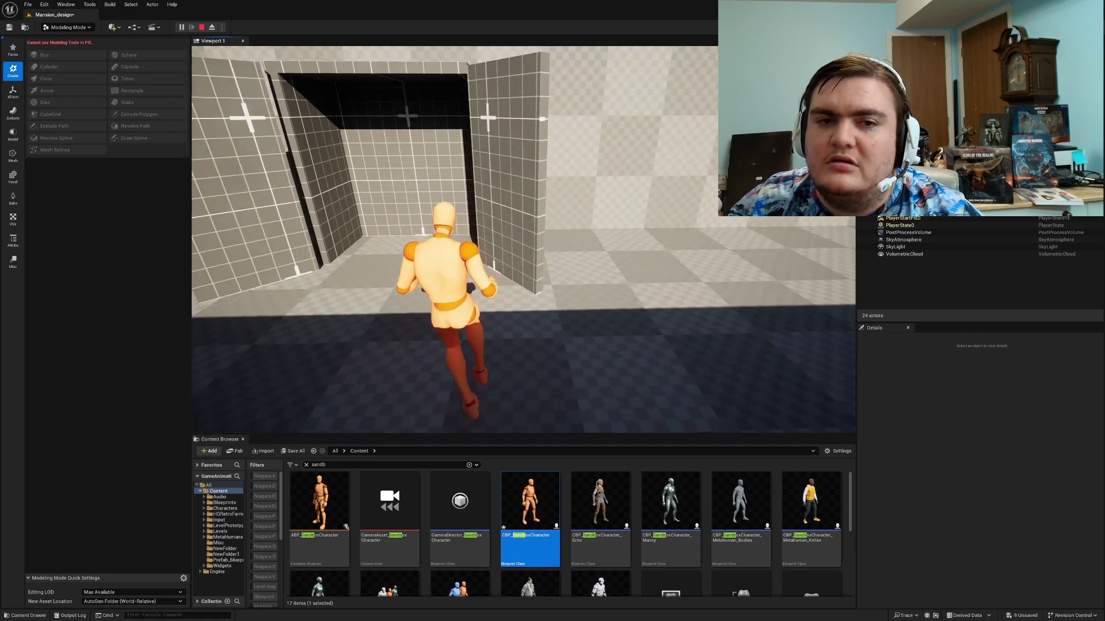
key(Escape)
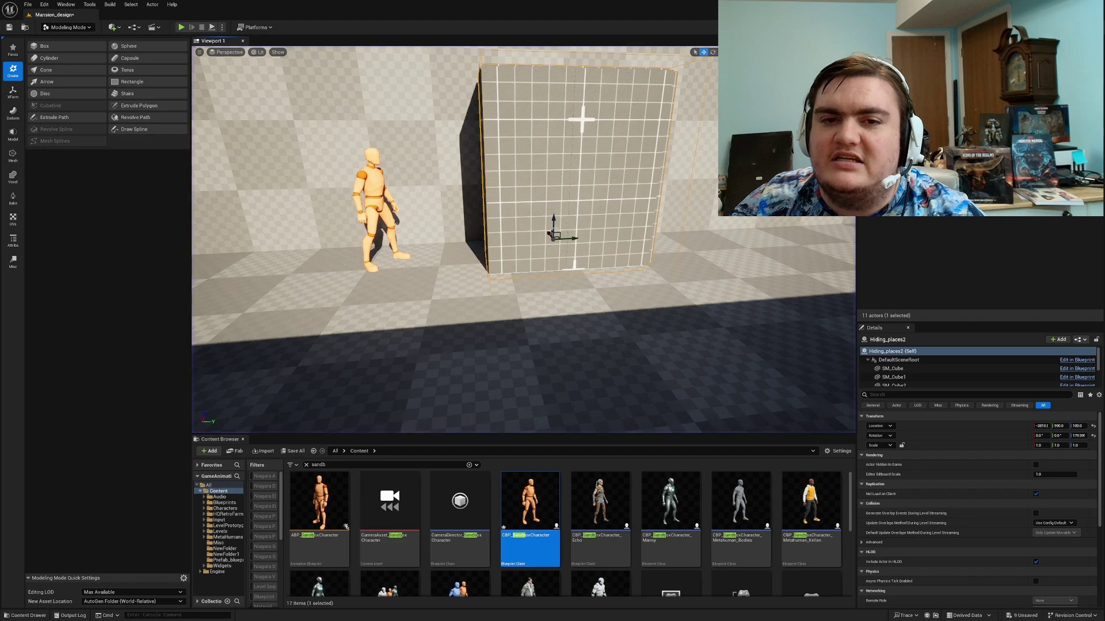
Step: Adjust the Hiding_places2 cabinet's height in the level with a small vertical move and deselect it
drag(556, 224, 556, 213)
right_drag(557, 223, 668, 219)
key(Escape)
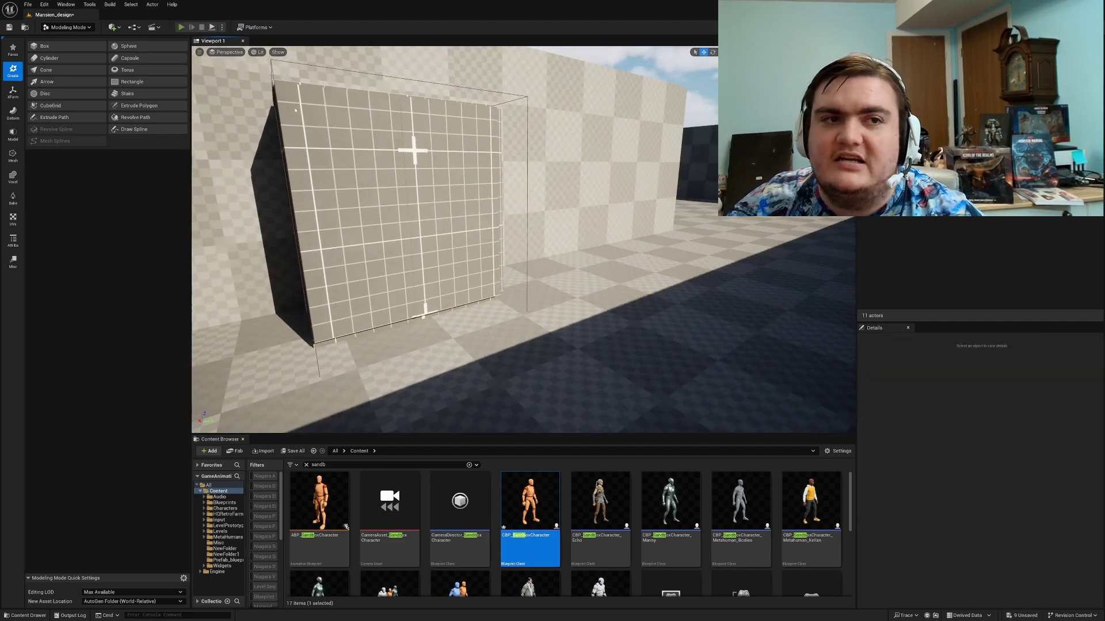
Step: Play the level and walk the character into the opened cabinet to test its height and interior space
key(alt+p)
key(w)
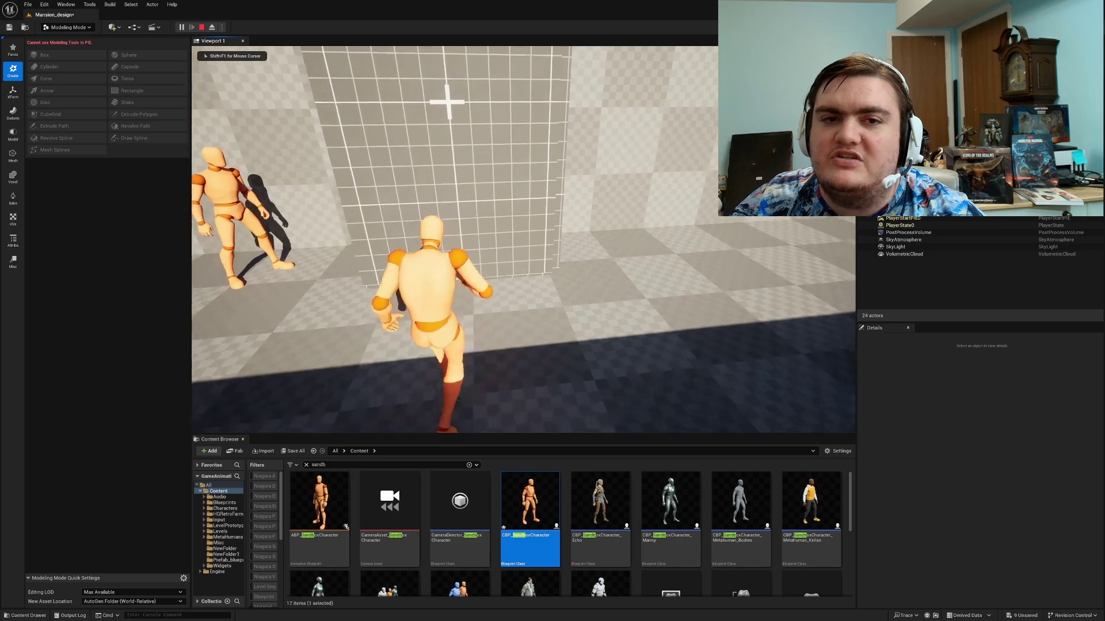
key(w)
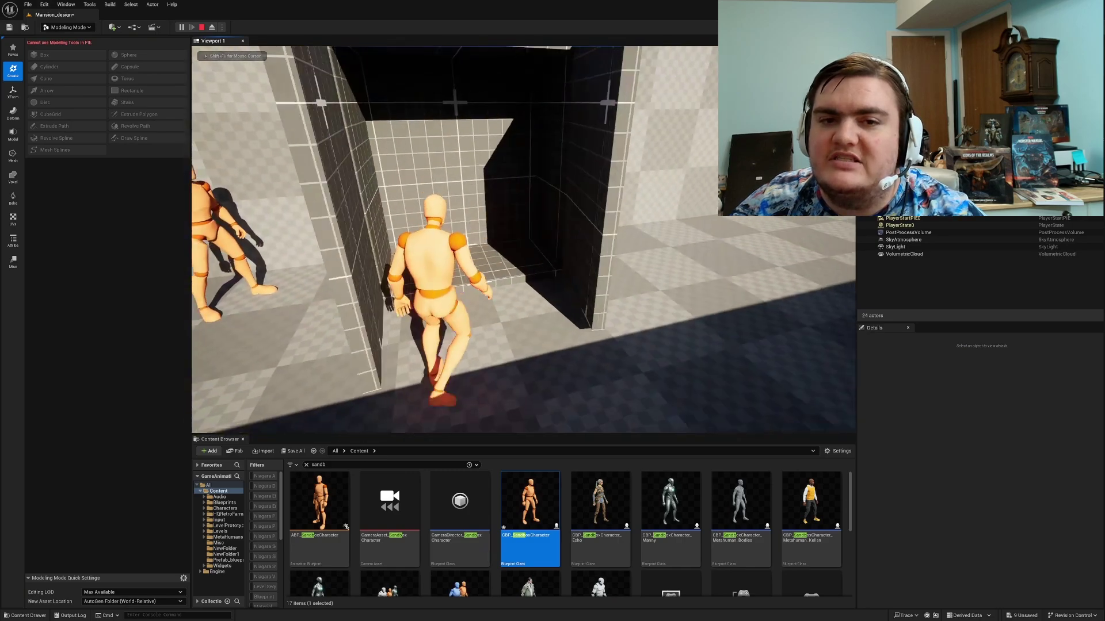
key(w)
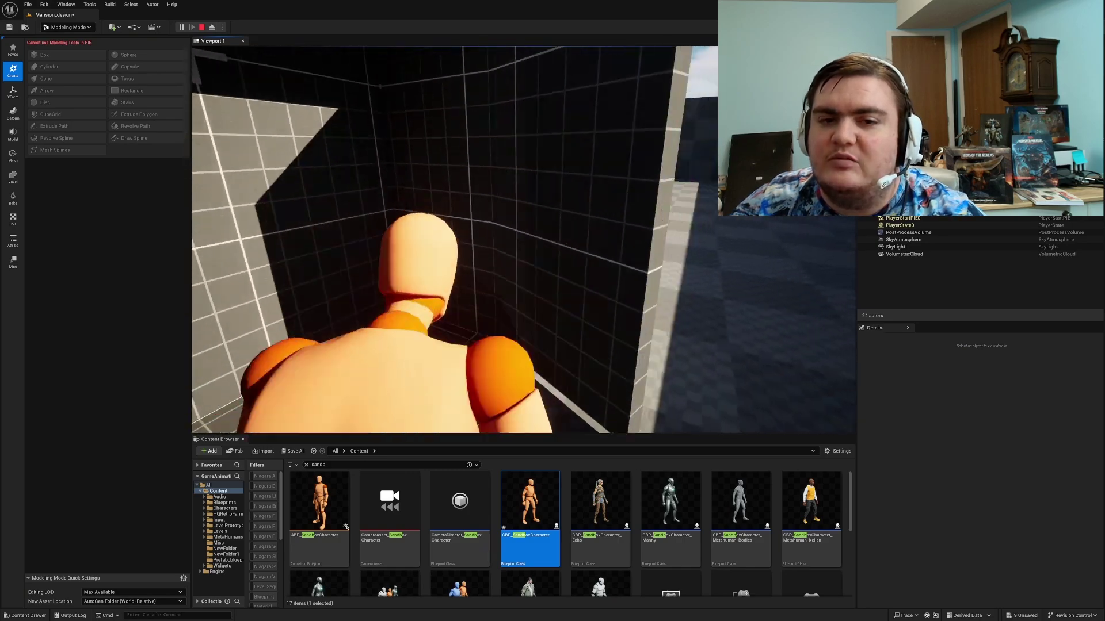
key(w)
key(Escape)
Step: Locate the Hiding_places blueprint in the Prefab_blueprints folder and duplicate it, accepting the default name
click(482, 155)
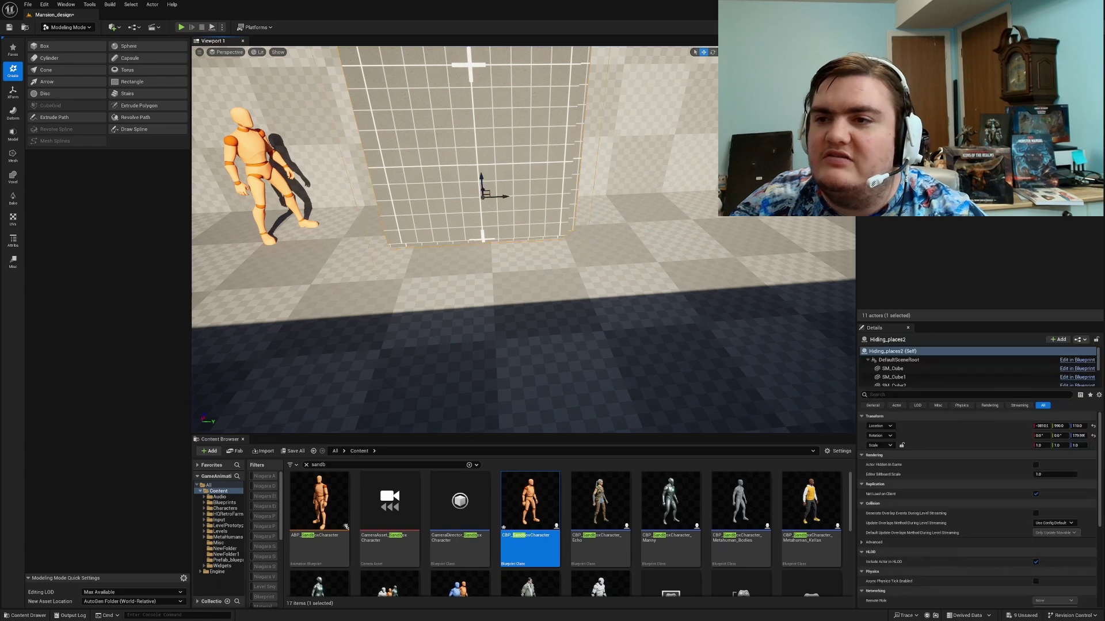
key(ctrl+e)
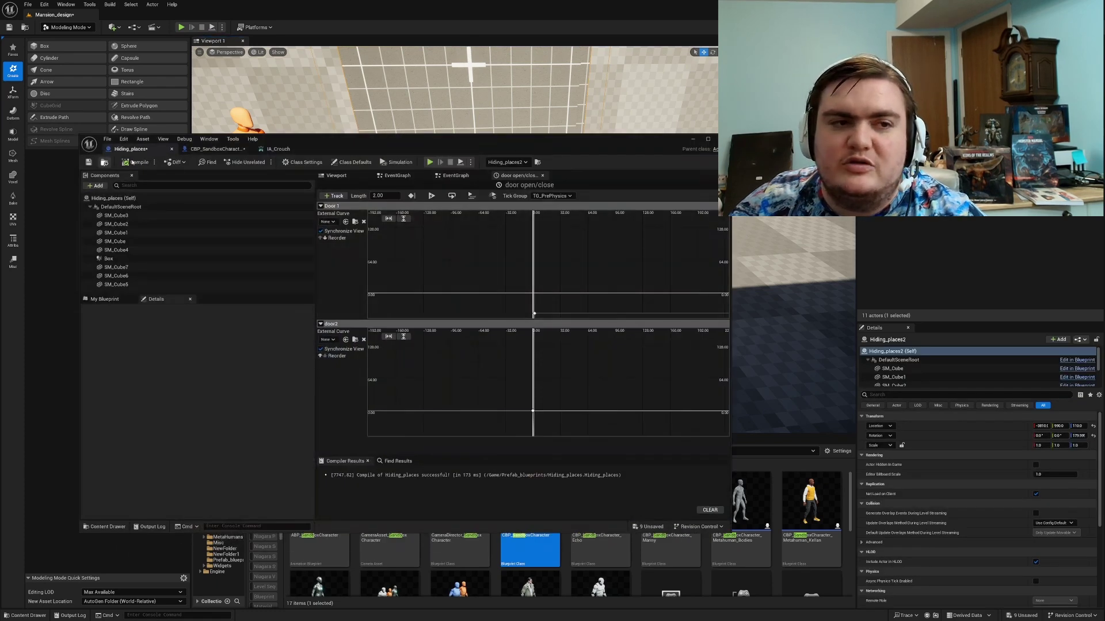
click(104, 162)
drag(522, 142, 674, 44)
right_click(344, 519)
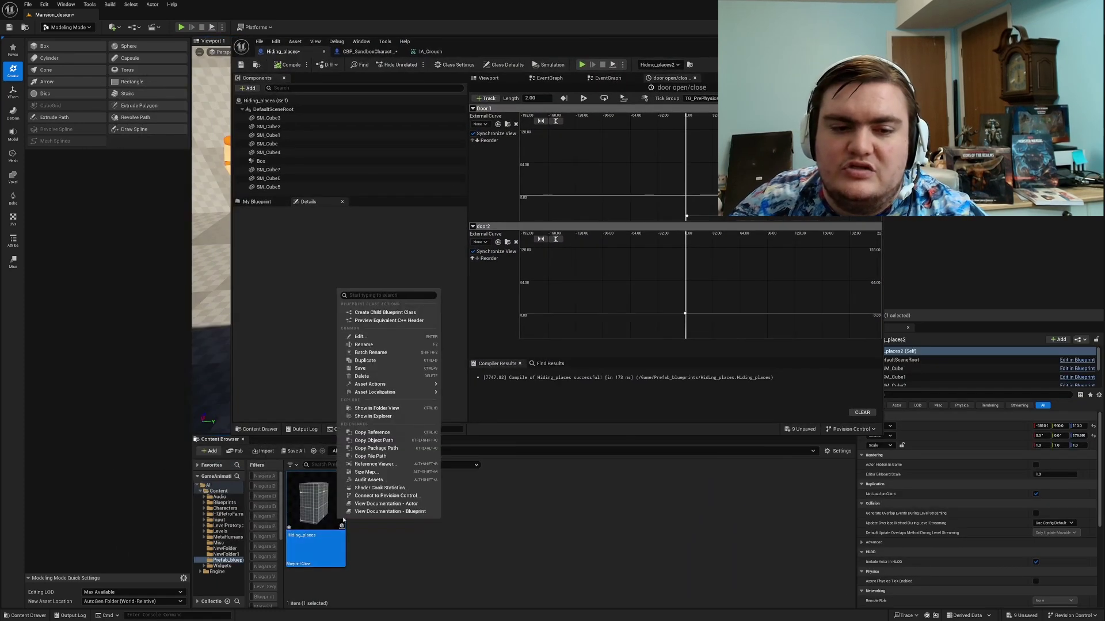
click(365, 361)
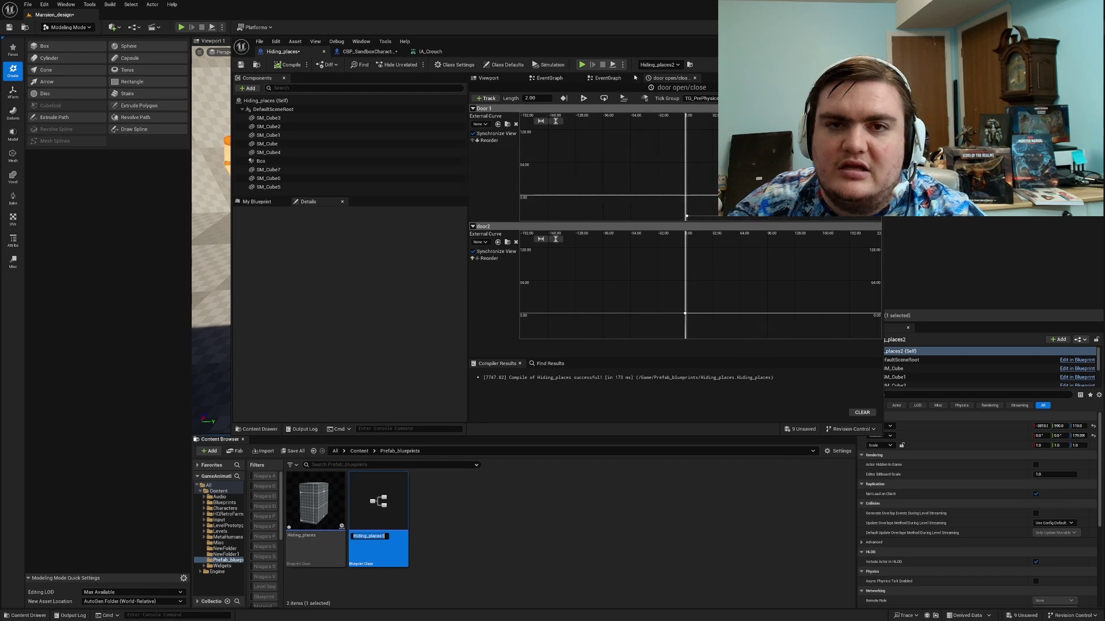
drag(639, 43, 604, 378)
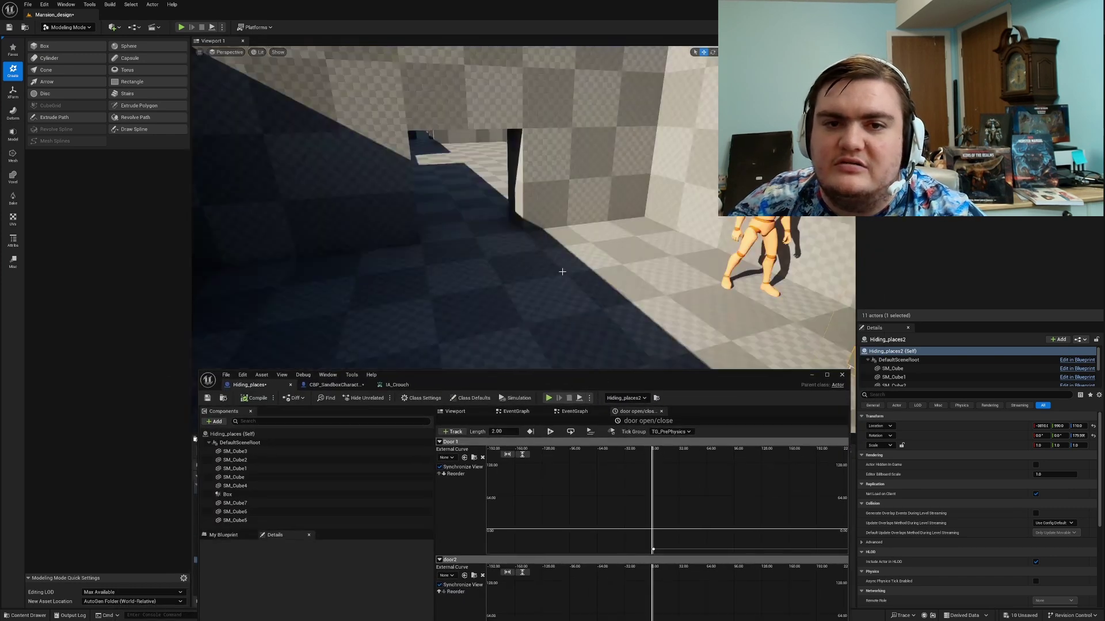
Step: Delete the SM_Cube7 door from the cabinet in the Hiding_places blueprint's viewport
right_drag(631, 336, 742, 299)
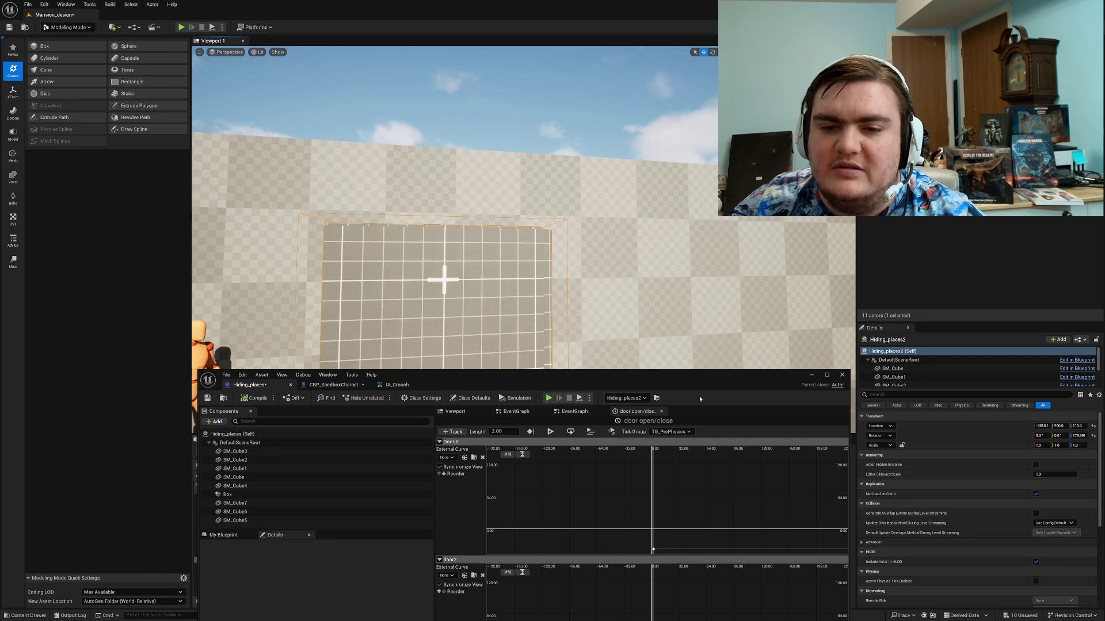
drag(699, 396, 701, 46)
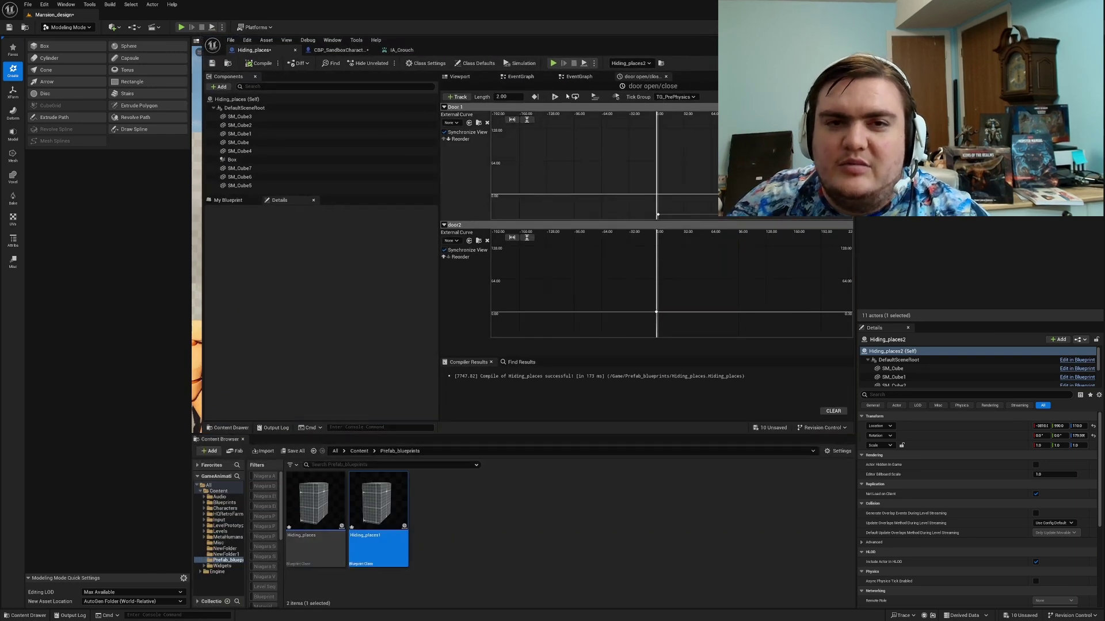
click(580, 77)
click(459, 77)
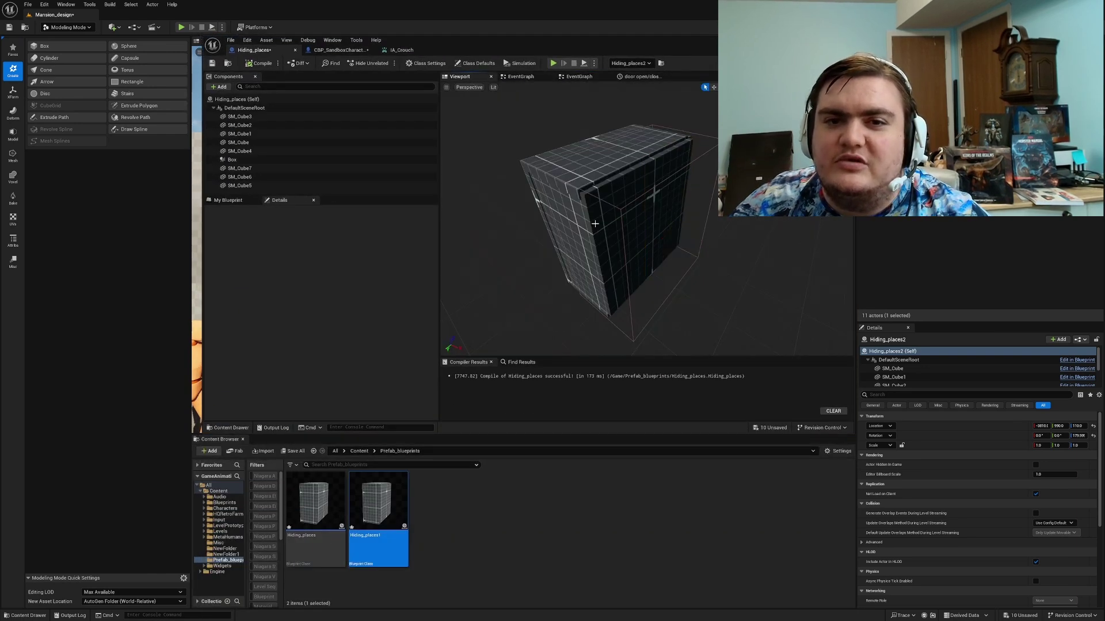
click(614, 231)
right_drag(615, 231, 575, 221)
key(Delete)
Step: Narrow the cabinet's top panel SM_Cube5 and its SM_Cube1 and SM_Cube4 panels to a Y scale of 1.1875
key(r)
drag(702, 166, 726, 164)
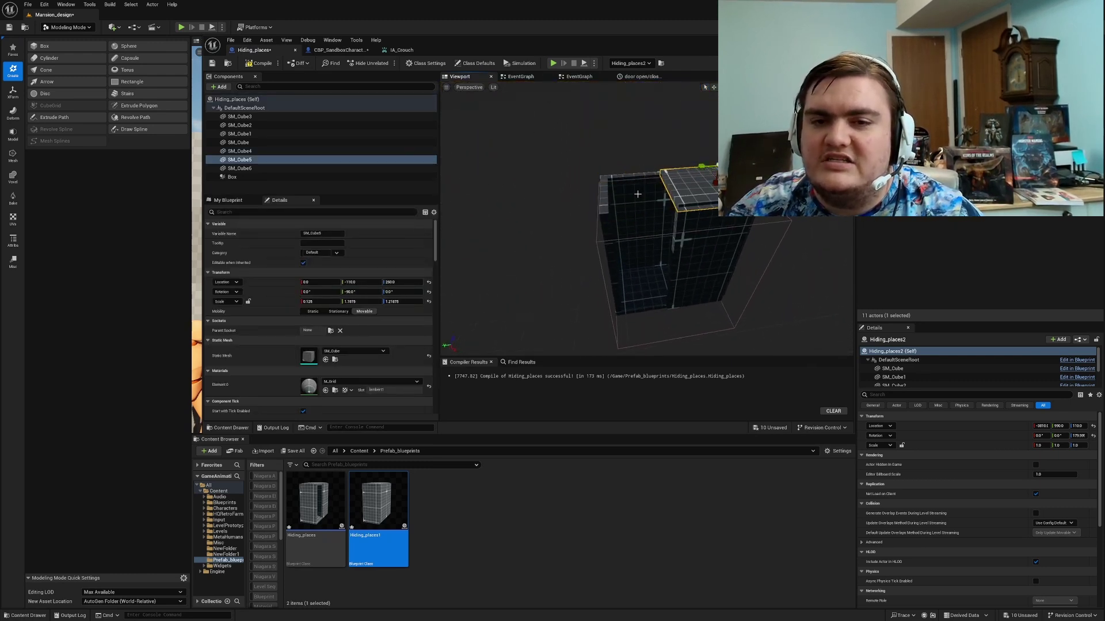
click(660, 209)
ctrl+click(680, 277)
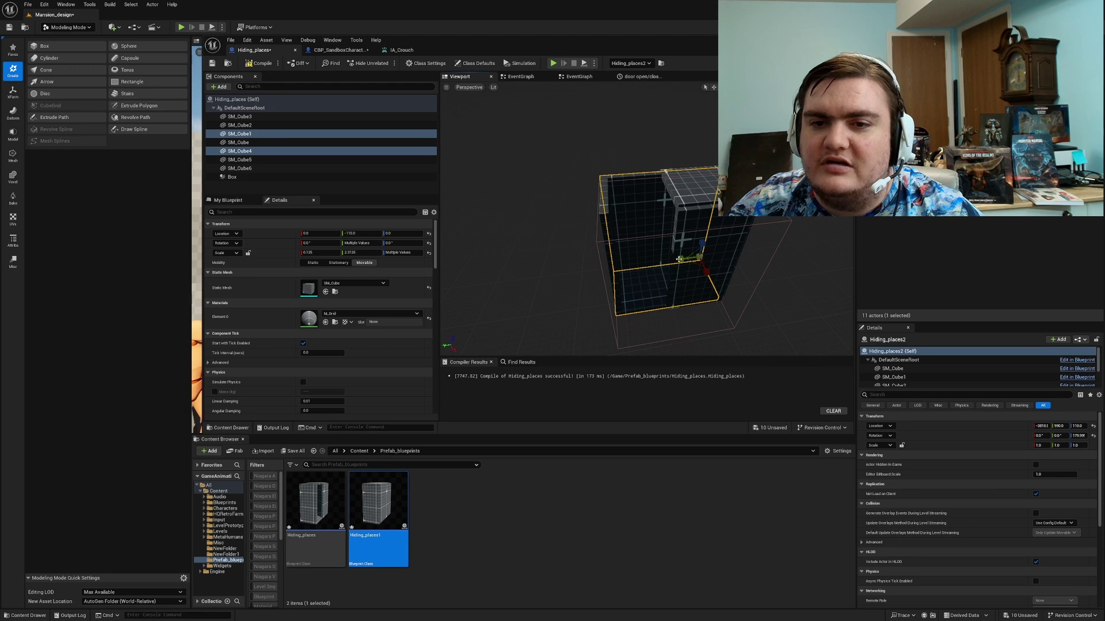
drag(679, 259, 654, 260)
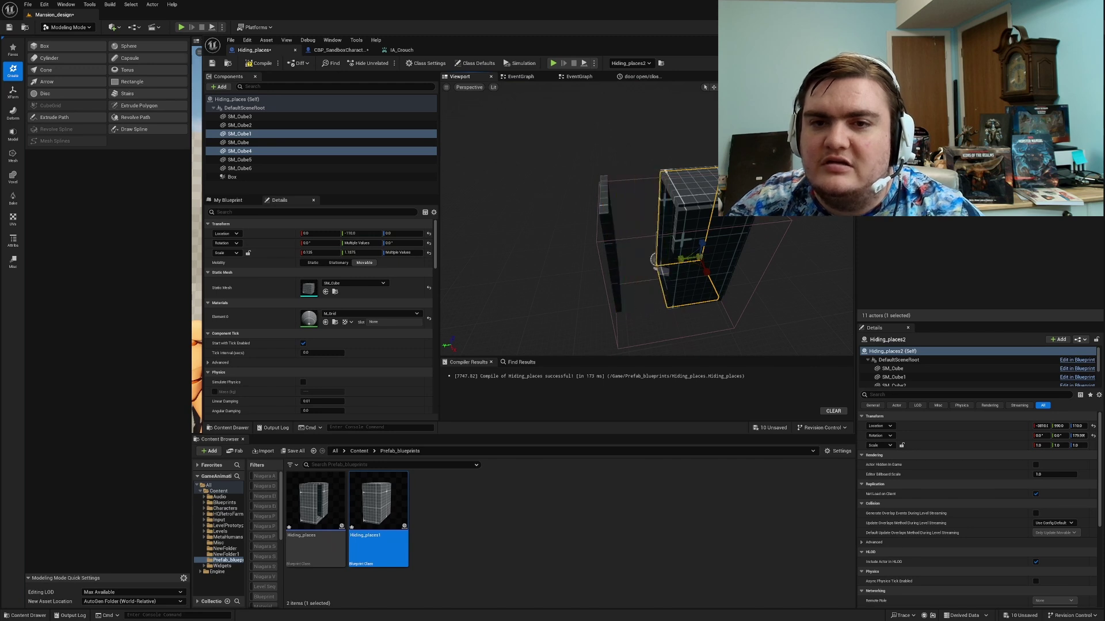
Step: Move the side panel SM_Cube3 inward to a Y location of 20 so it meets the narrowed panels
click(608, 205)
drag(632, 264, 672, 261)
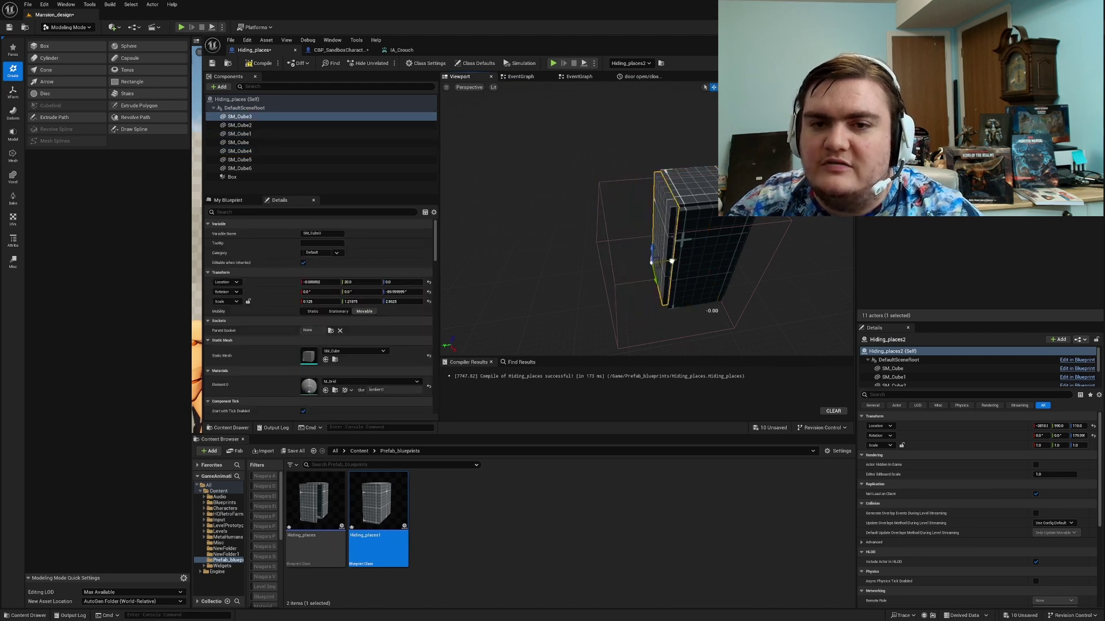
Step: Shrink the Box collision component to a Y scale of about 1.72, shift it to Y location -50, and compile the blueprint
click(776, 221)
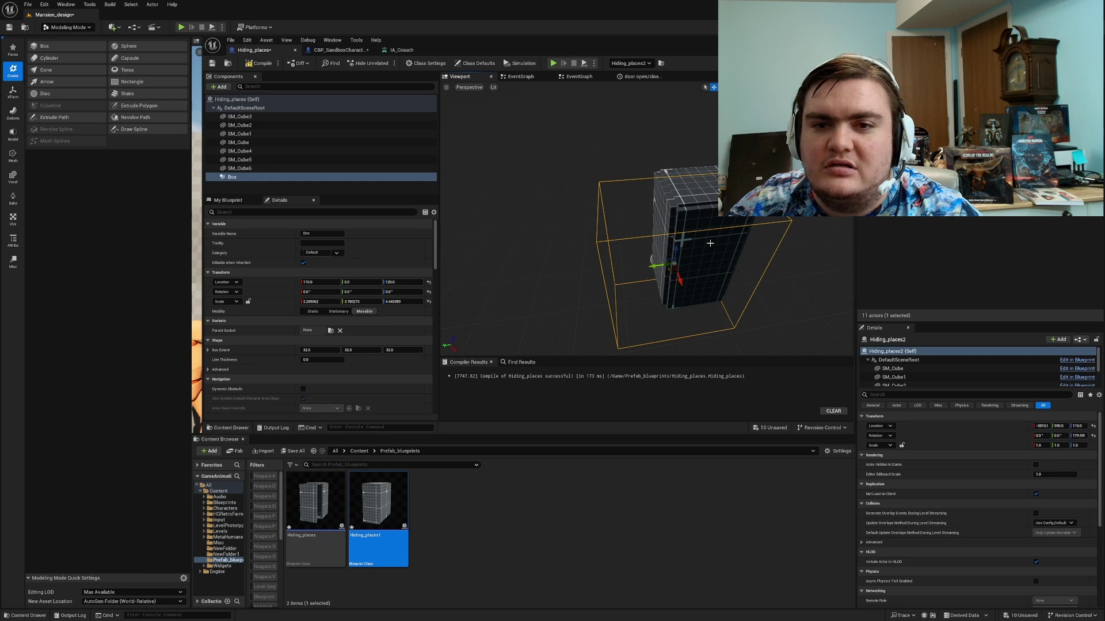
drag(663, 264, 698, 262)
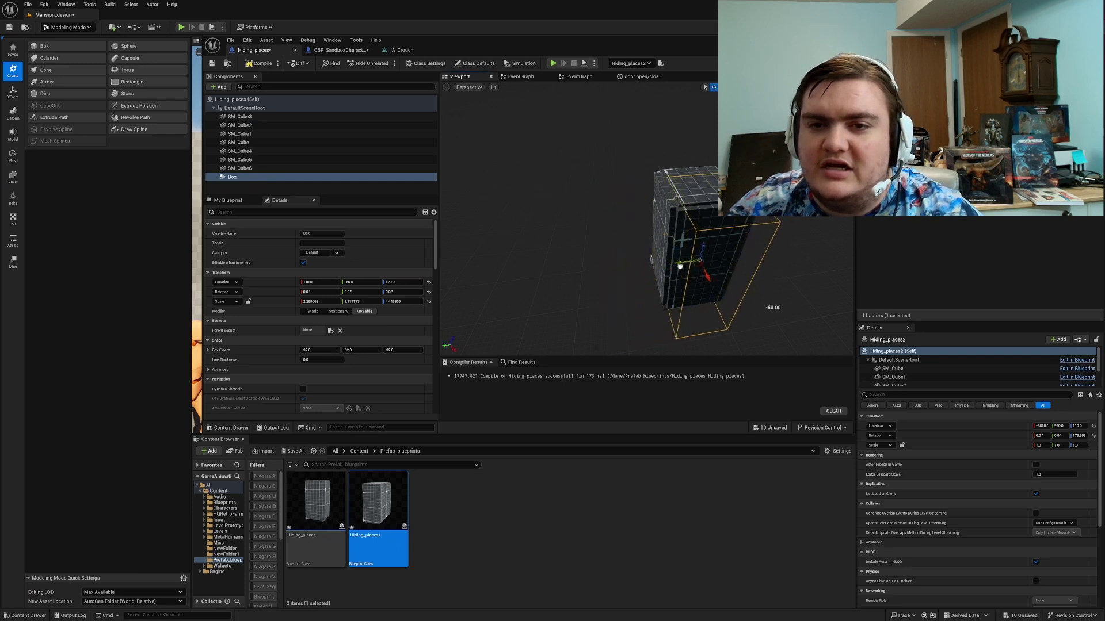
click(255, 64)
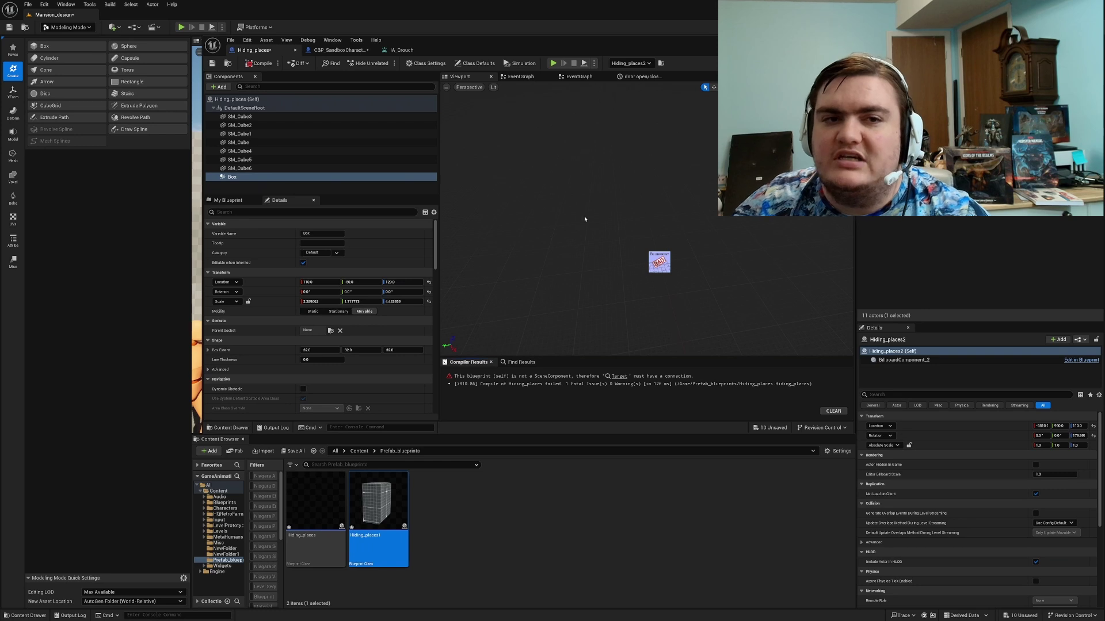
Step: Remove the deleted door's rotation node, connect the door open/close timeline's Update to SM_Cube6's Set Relative Rotation, compile, and return to the level
click(564, 78)
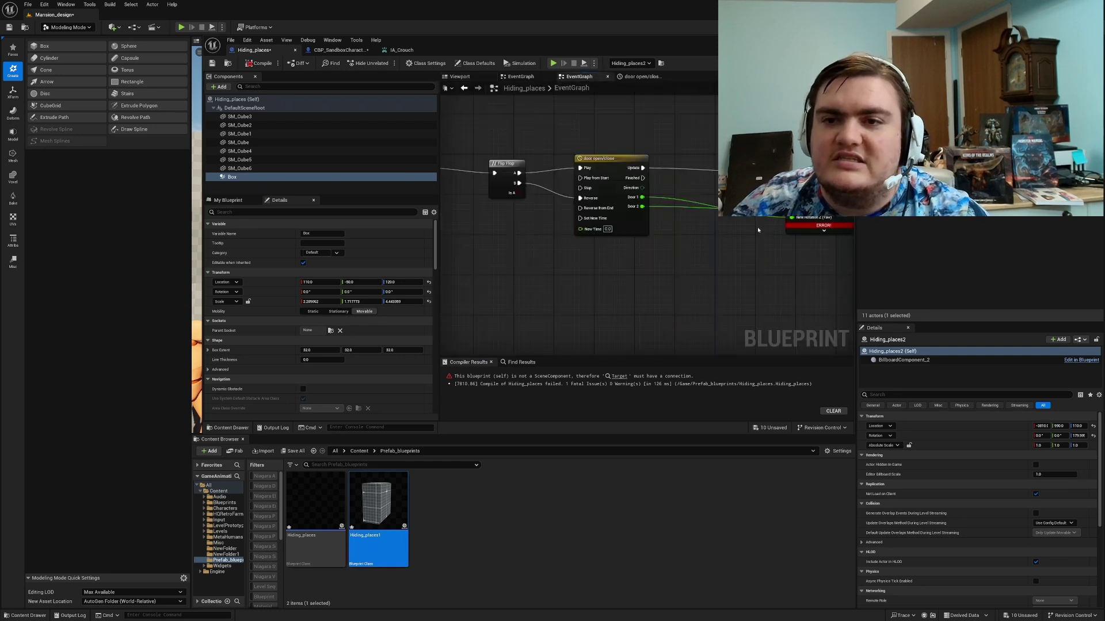
right_drag(757, 226, 626, 242)
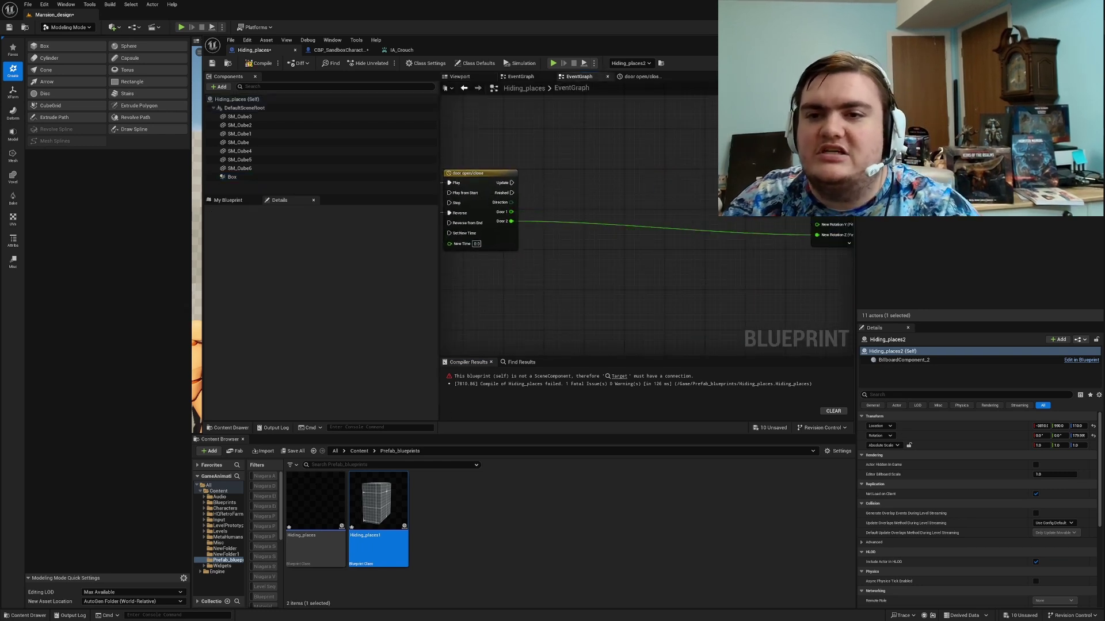
drag(816, 193, 508, 185)
drag(834, 179, 658, 174)
drag(749, 203, 631, 209)
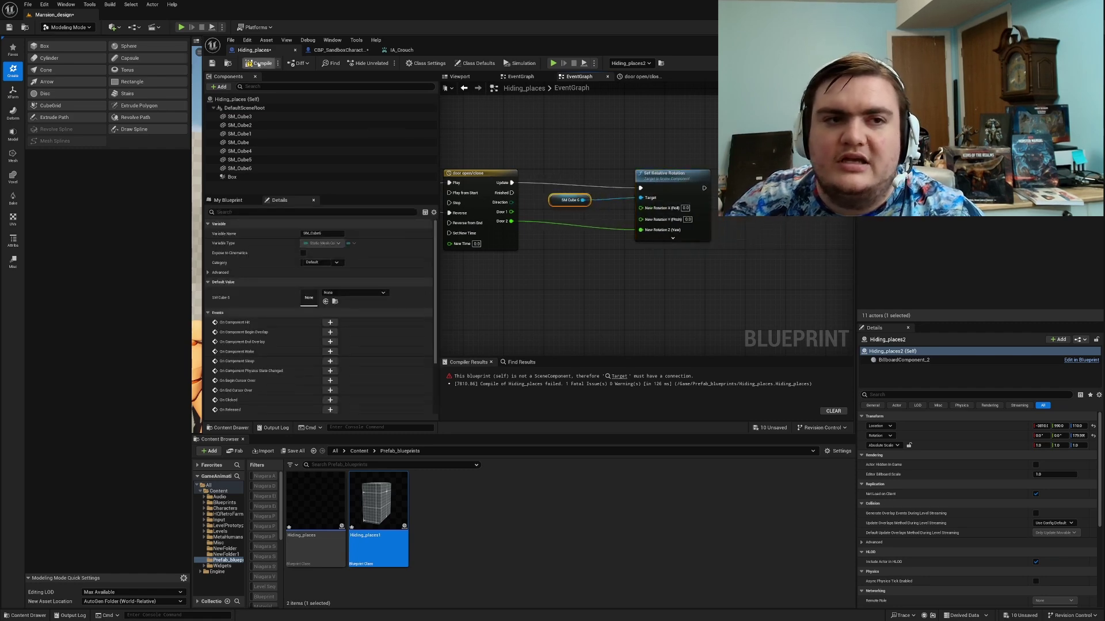
click(259, 64)
click(810, 41)
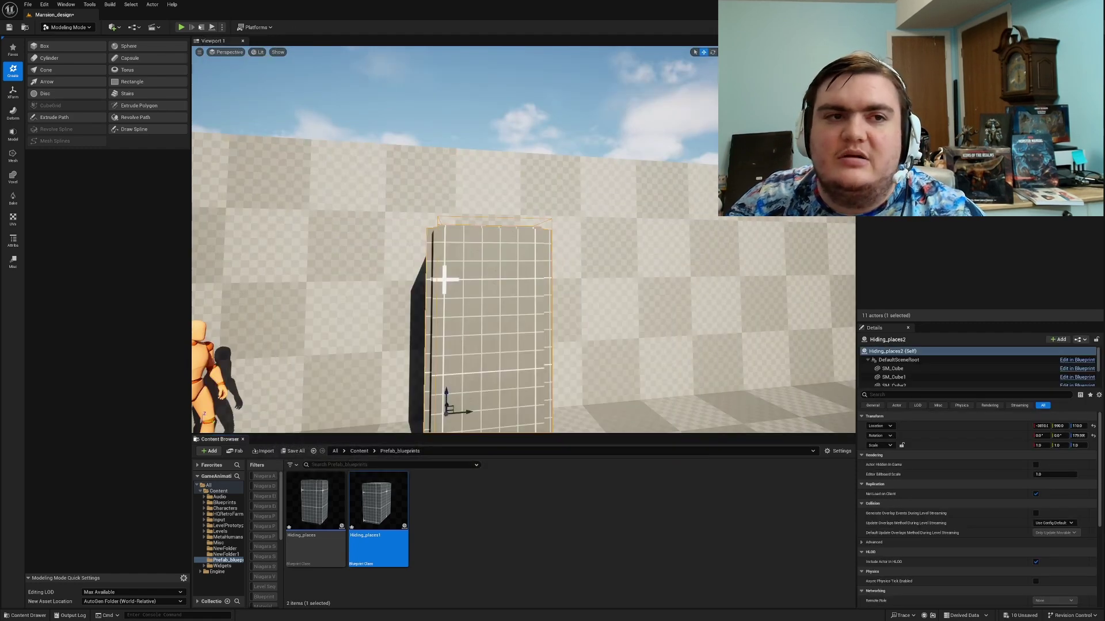
right_drag(426, 189, 431, 239)
drag(378, 507, 582, 236)
right_drag(582, 235, 639, 224)
key(e)
drag(623, 279, 697, 294)
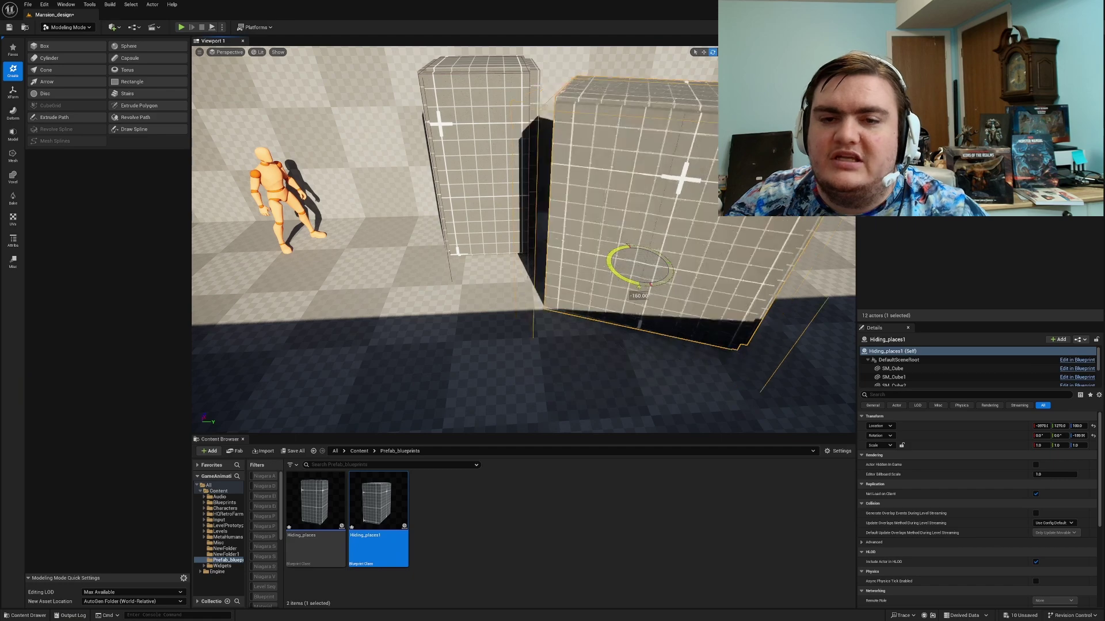
key(Delete)
Step: Play-test the level by walking the character into the narrowed cabinet and checking the interior space, then stop playing
right_drag(696, 293, 699, 240)
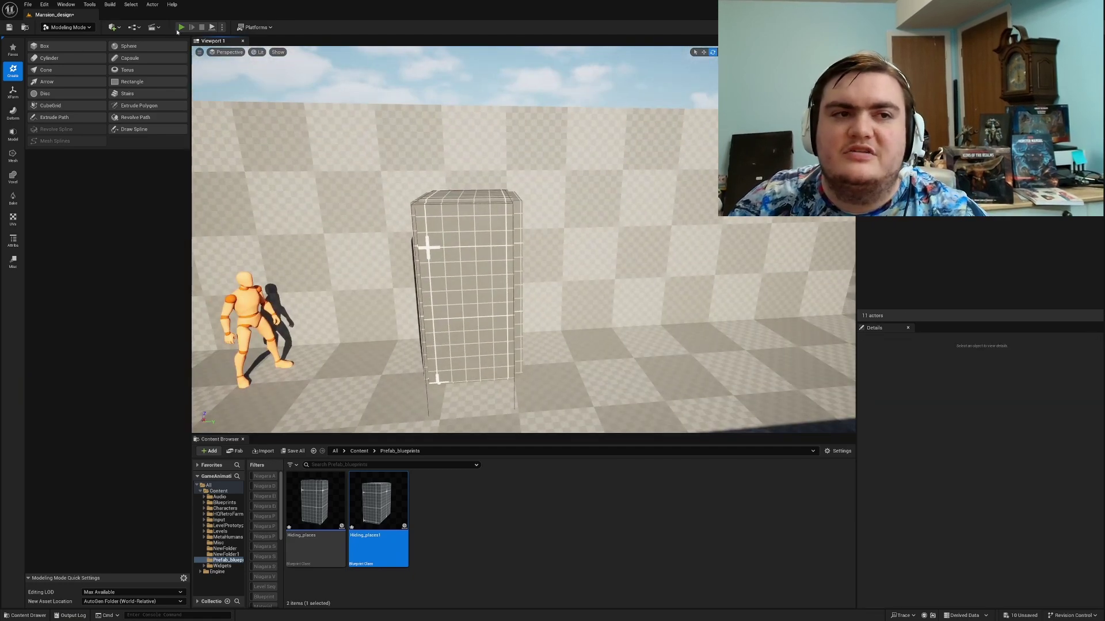
click(181, 27)
key(w)
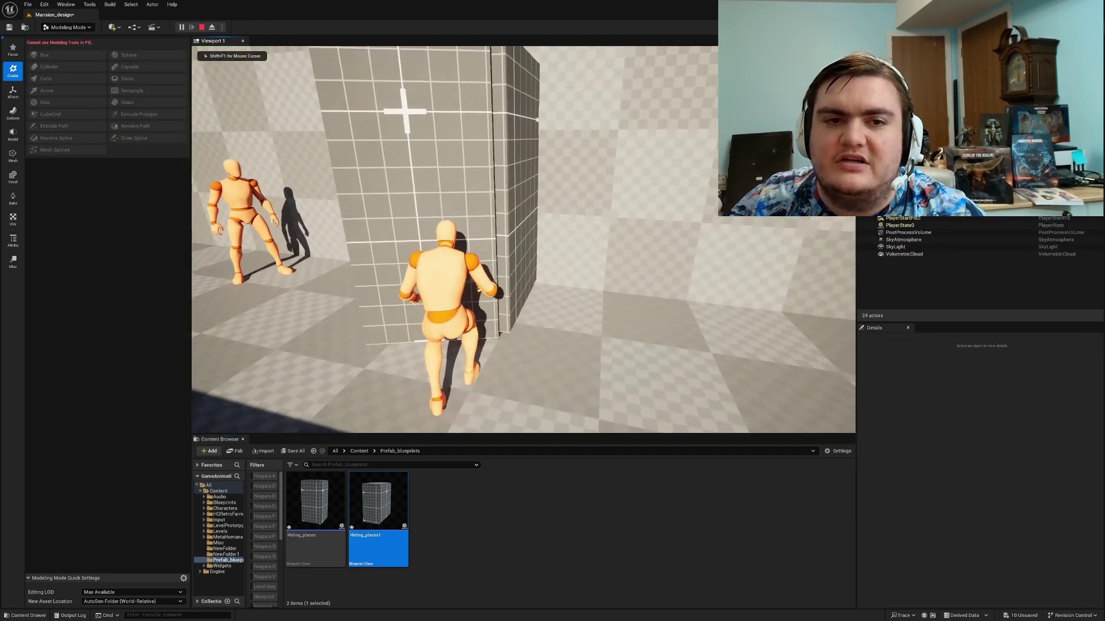
key(w)
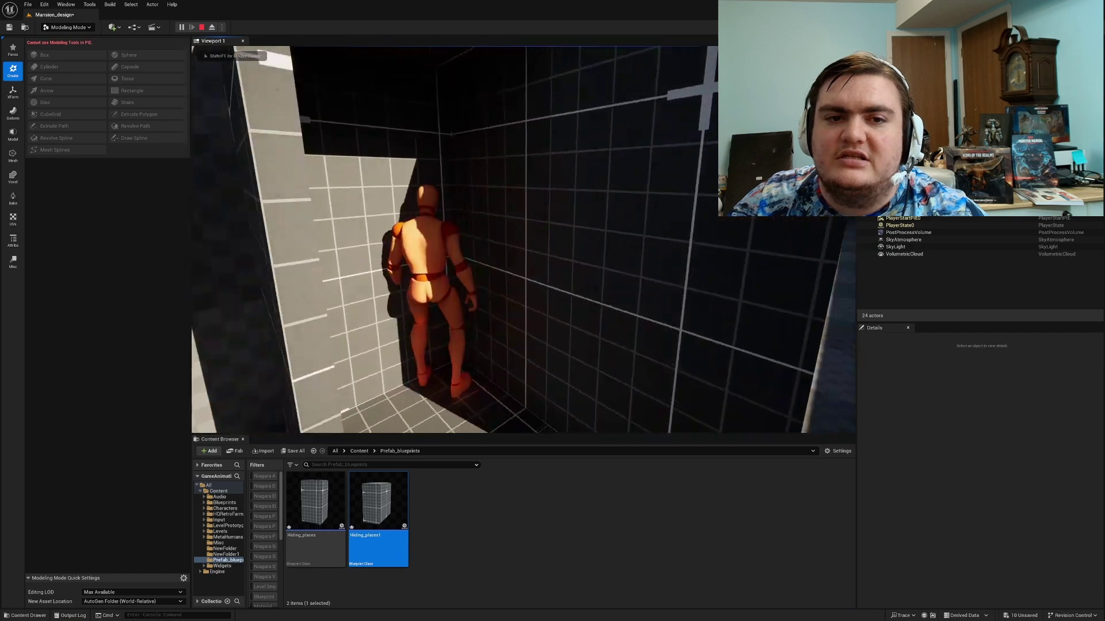
key(w)
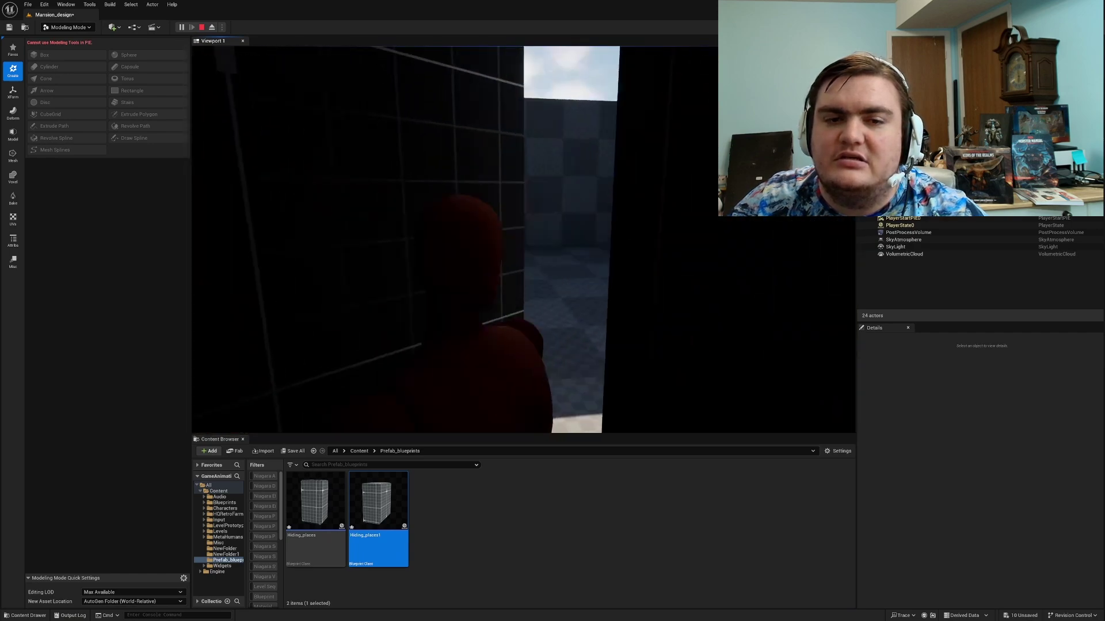
key(w)
key(Escape)
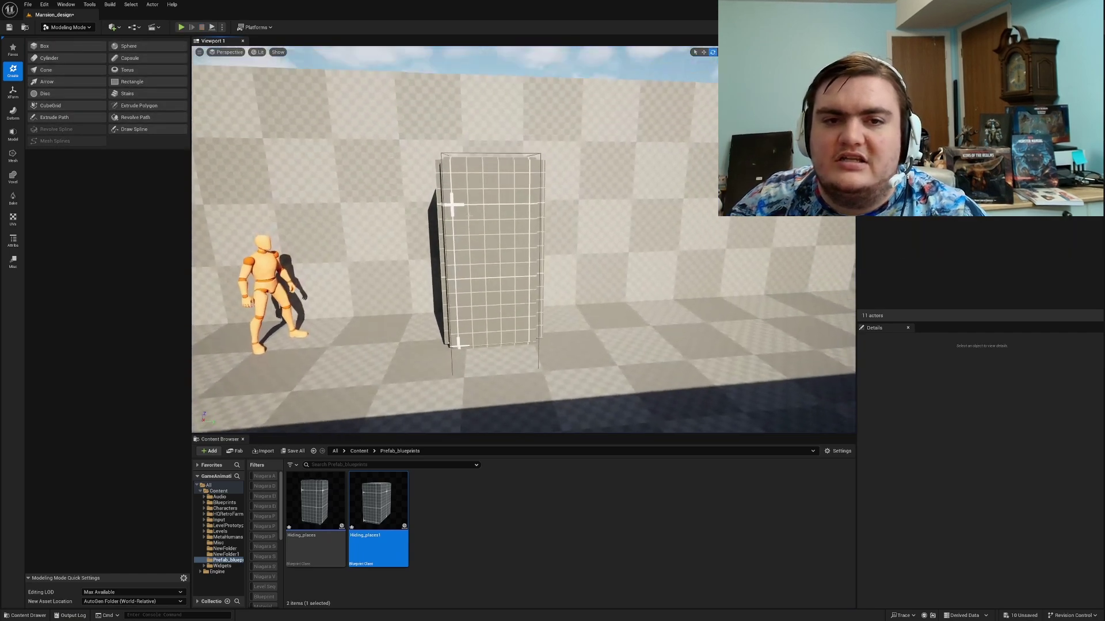
Step: Return to the Hiding_places blueprint viewport and select SM_Cube3, SM_Cube2, SM_Cube1, SM_Cube5 and SM_Cube6 together
click(469, 215)
key(alt+Tab)
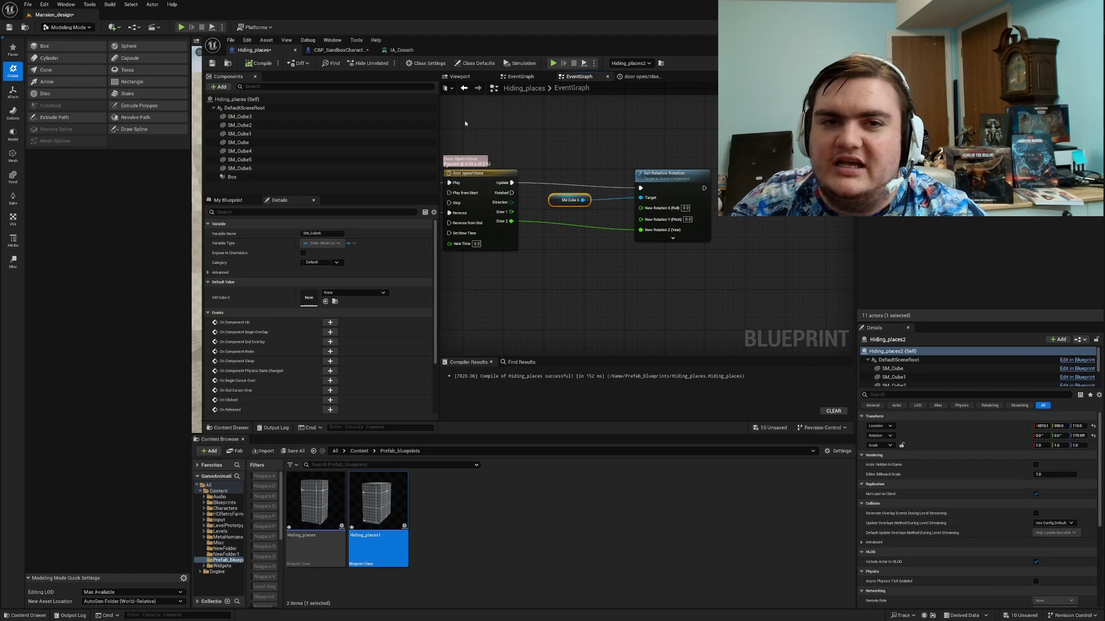
click(460, 77)
click(694, 219)
ctrl+click(678, 230)
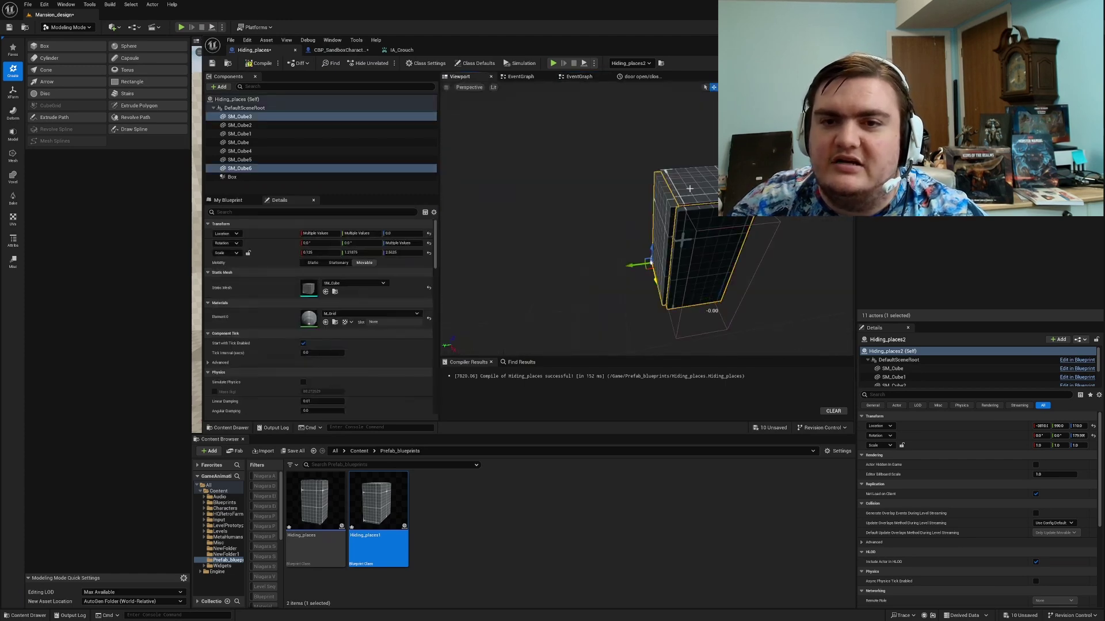
ctrl+click(670, 242)
right_drag(670, 242, 748, 233)
ctrl+click(725, 287)
ctrl+click(699, 264)
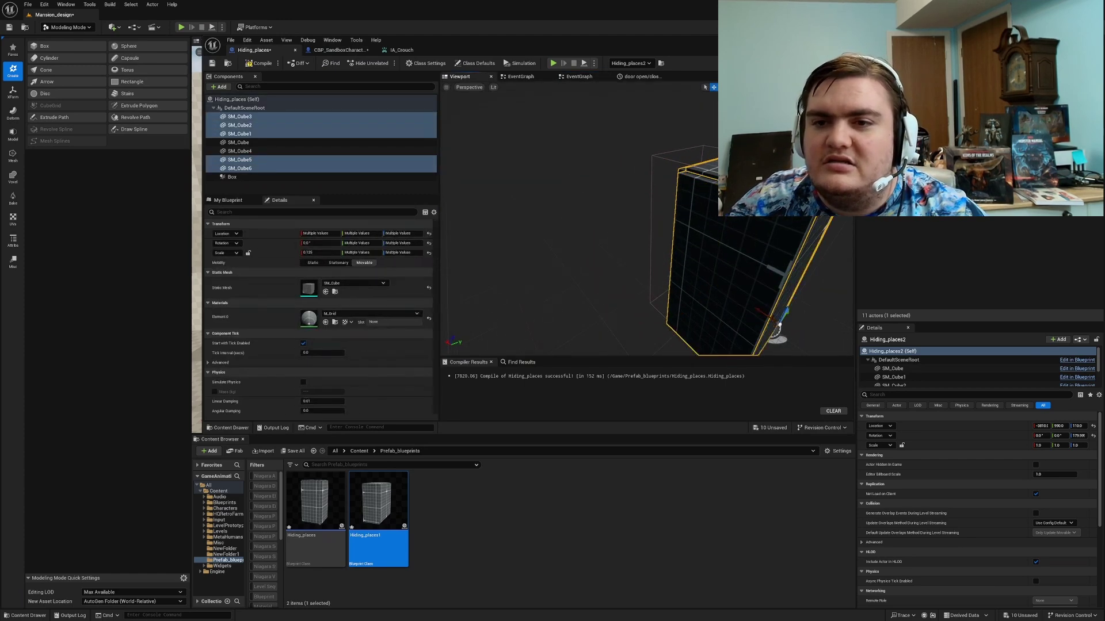
Step: Try to scale the selected cabinet panels together and undo the change
right_drag(699, 265, 743, 271)
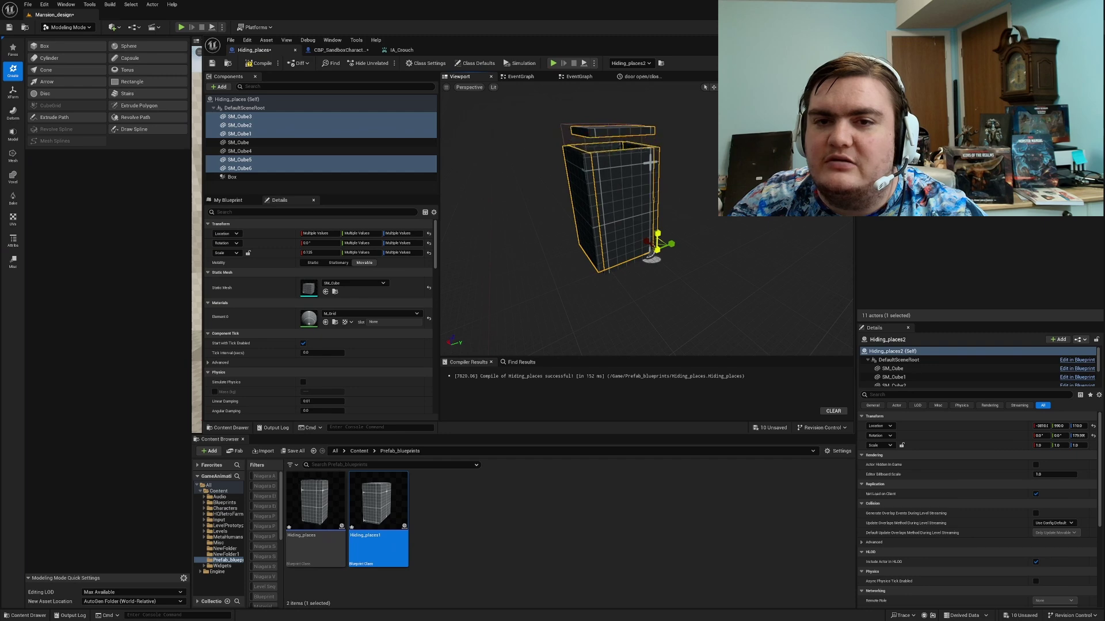
key(ctrl+z)
key(ctrl+z)
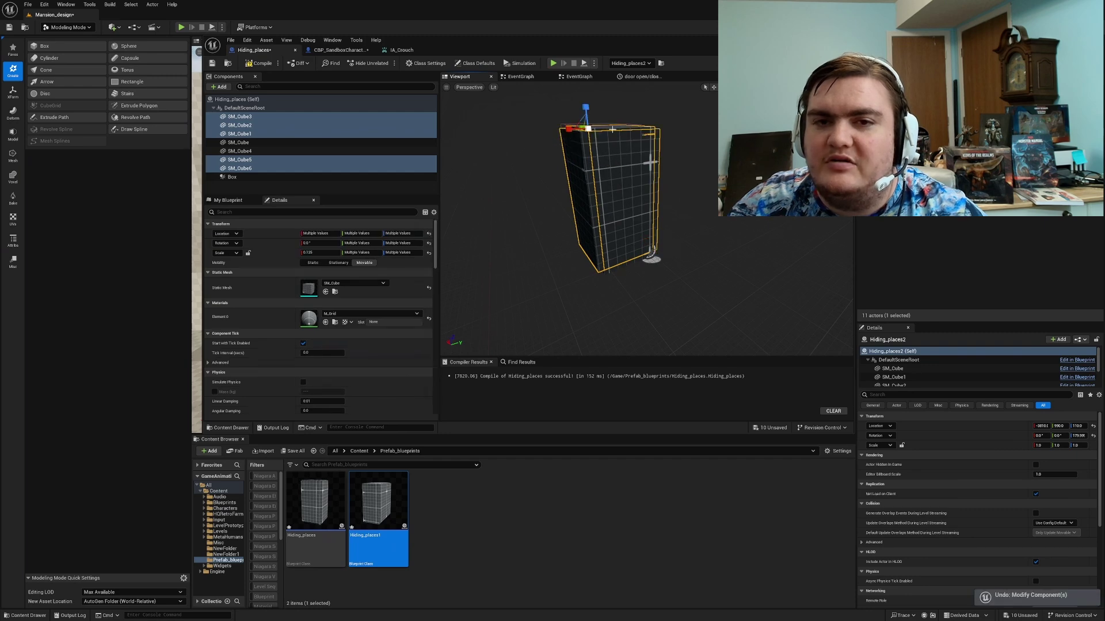
Step: Add the Box component to the selected cabinet parts and take the top panel SM_Cube5 out of the selection
right_drag(622, 178, 624, 230)
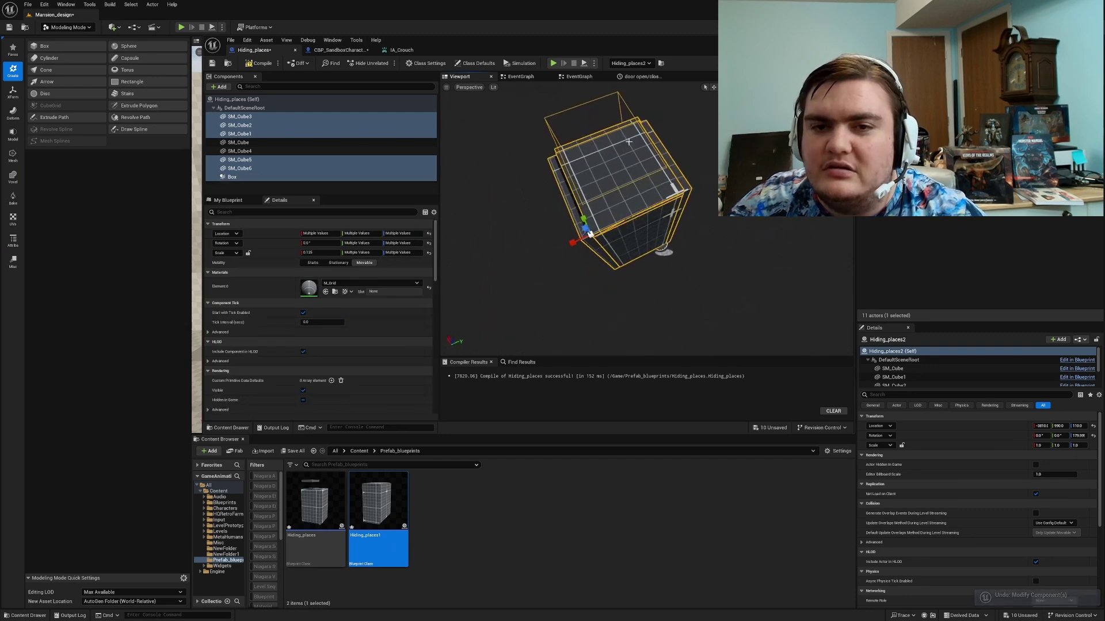
ctrl+click(621, 178)
right_drag(622, 178, 614, 124)
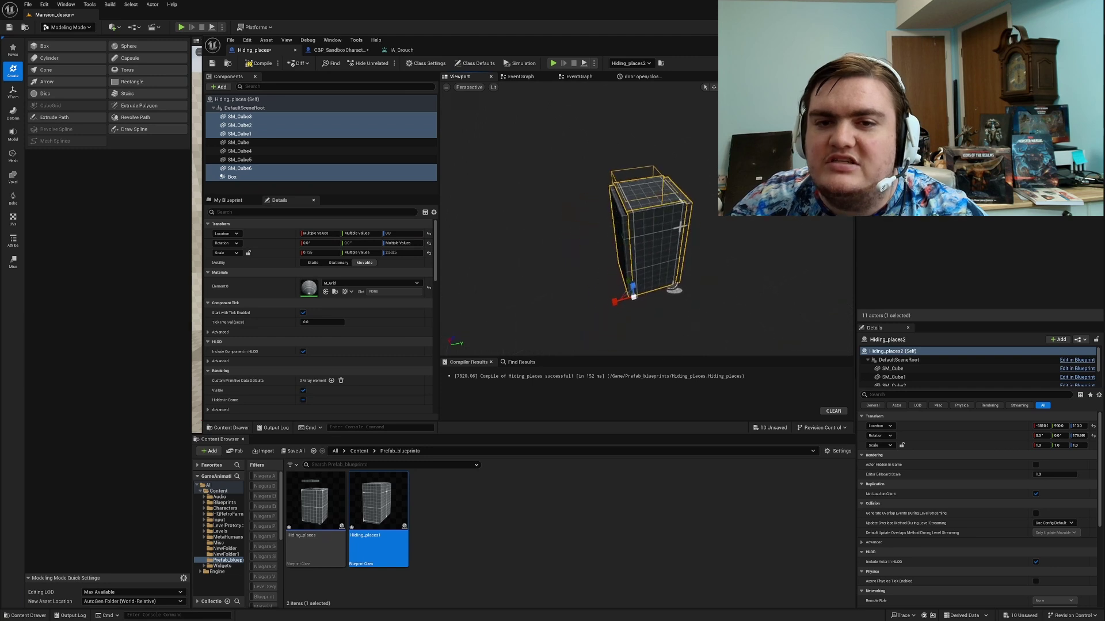
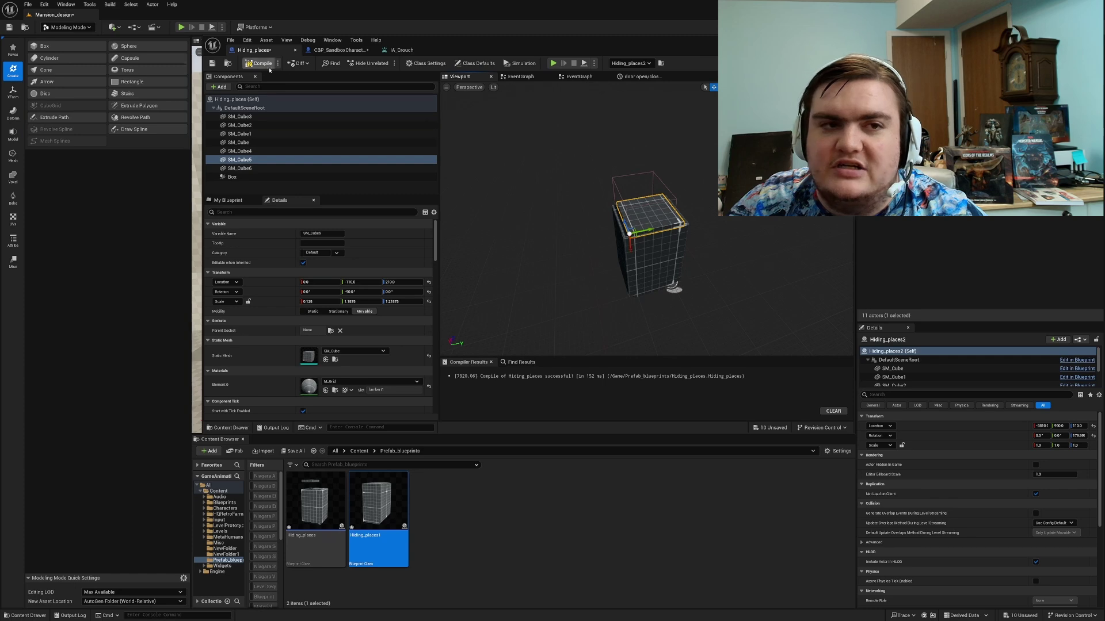
Step: Play-test the level by walking the character into the placed cabinet and viewing its interior, then stop playing
click(806, 42)
key(d)
right_drag(633, 259, 564, 259)
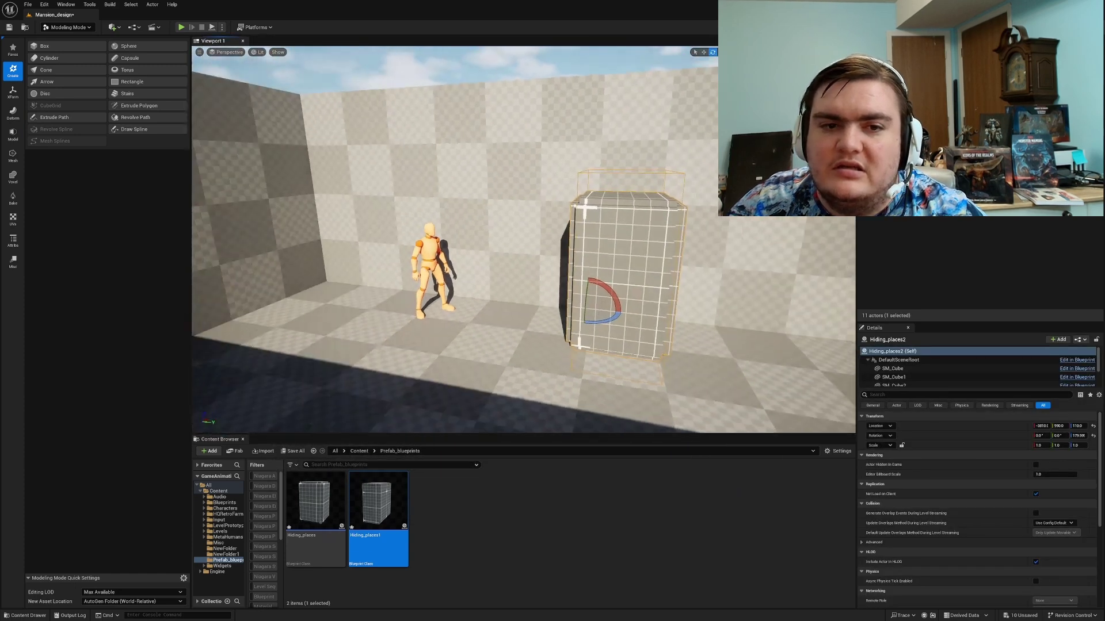
click(182, 27)
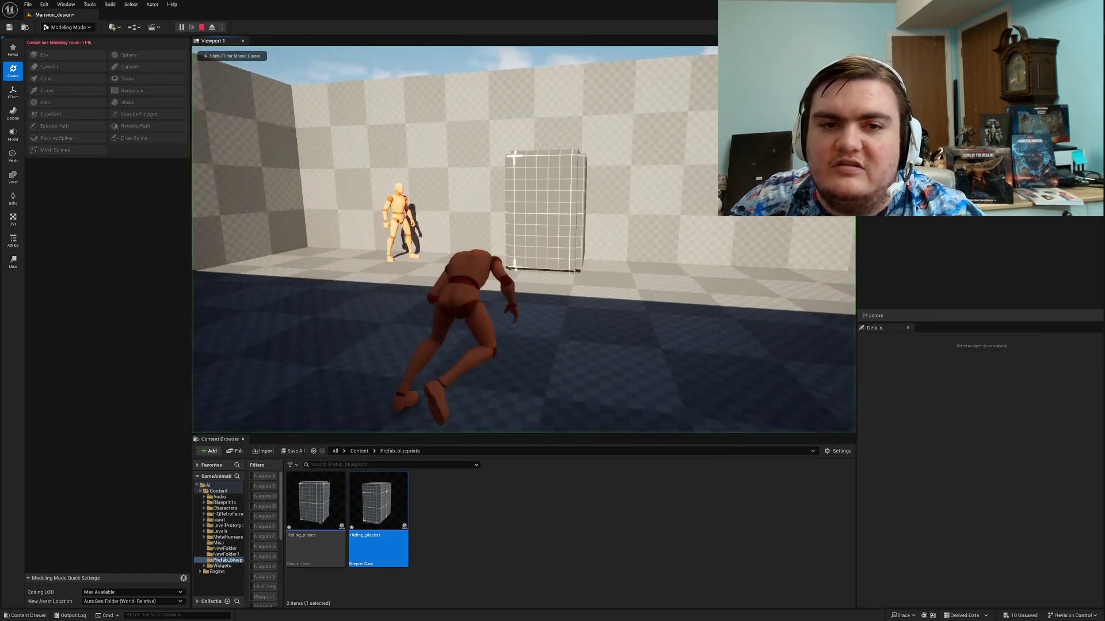
key(w)
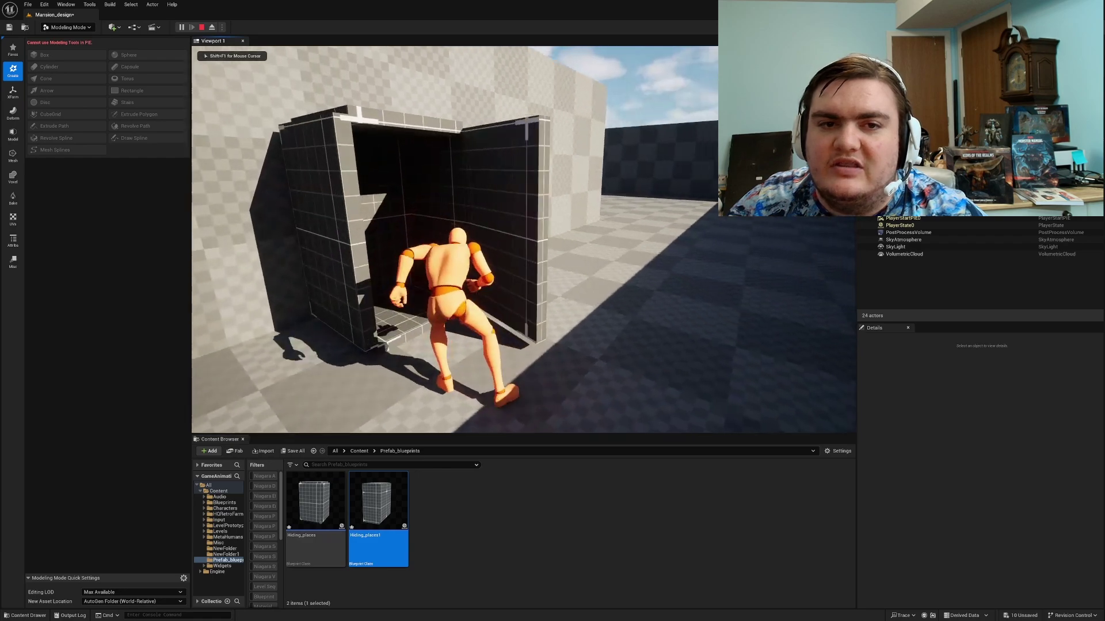
key(w)
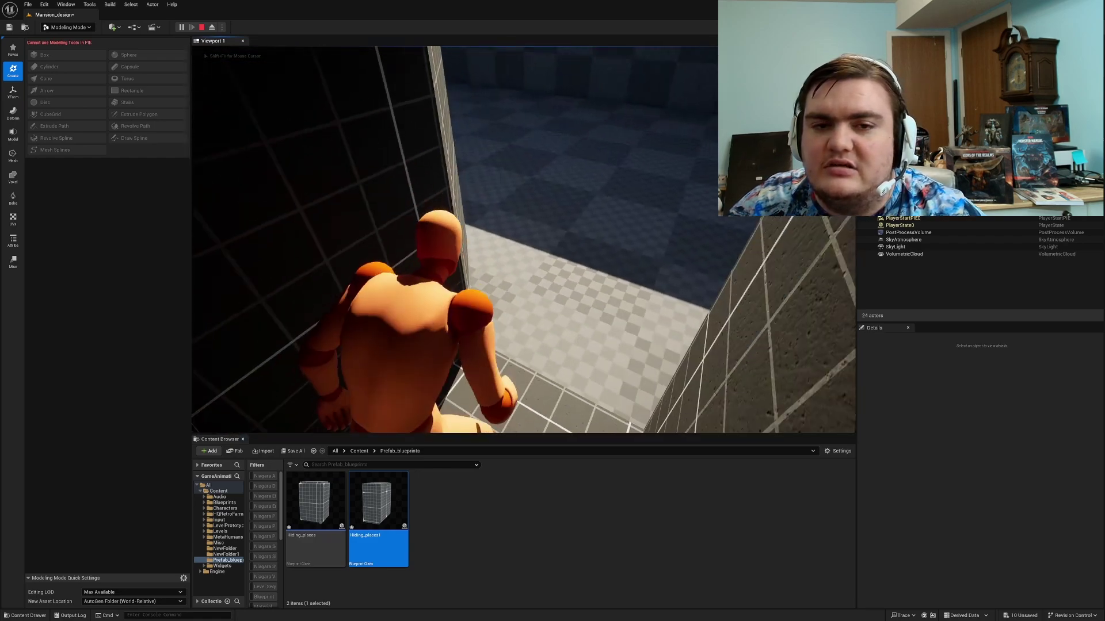
key(Escape)
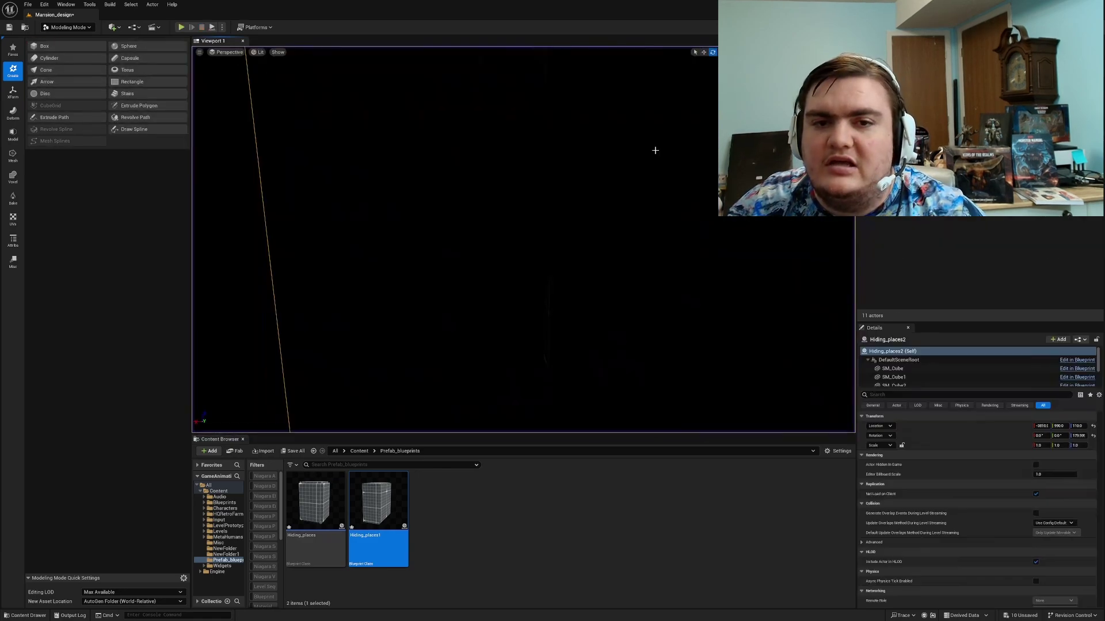
Step: Return to the Hiding_places blueprint, select the Box component and reposition it around the cabinet
key(ctrl+e)
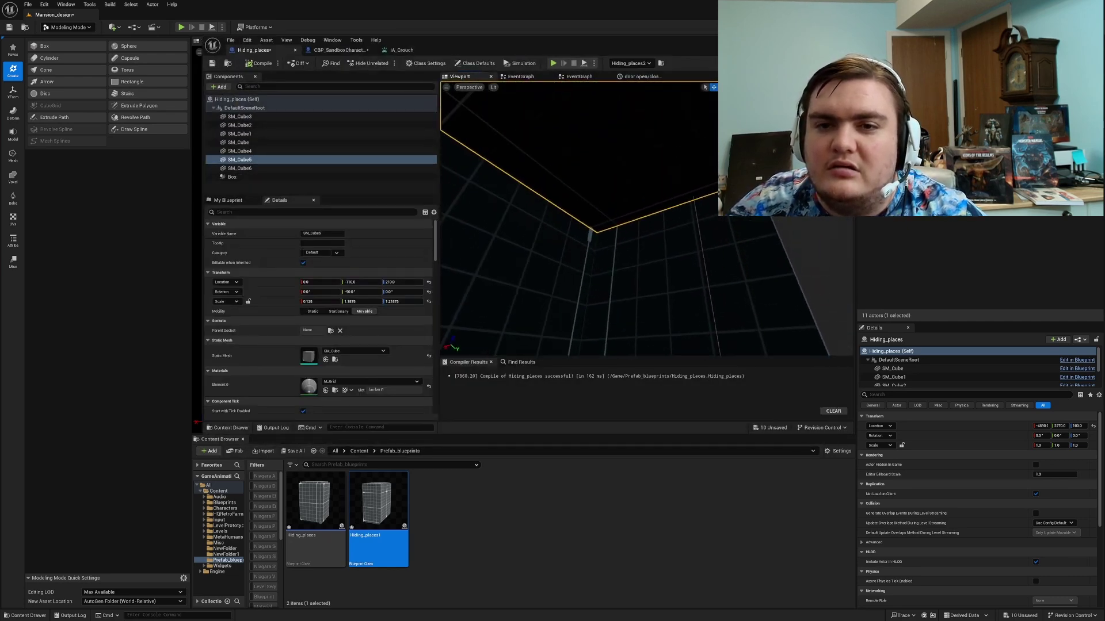
click(662, 276)
right_drag(661, 277, 639, 287)
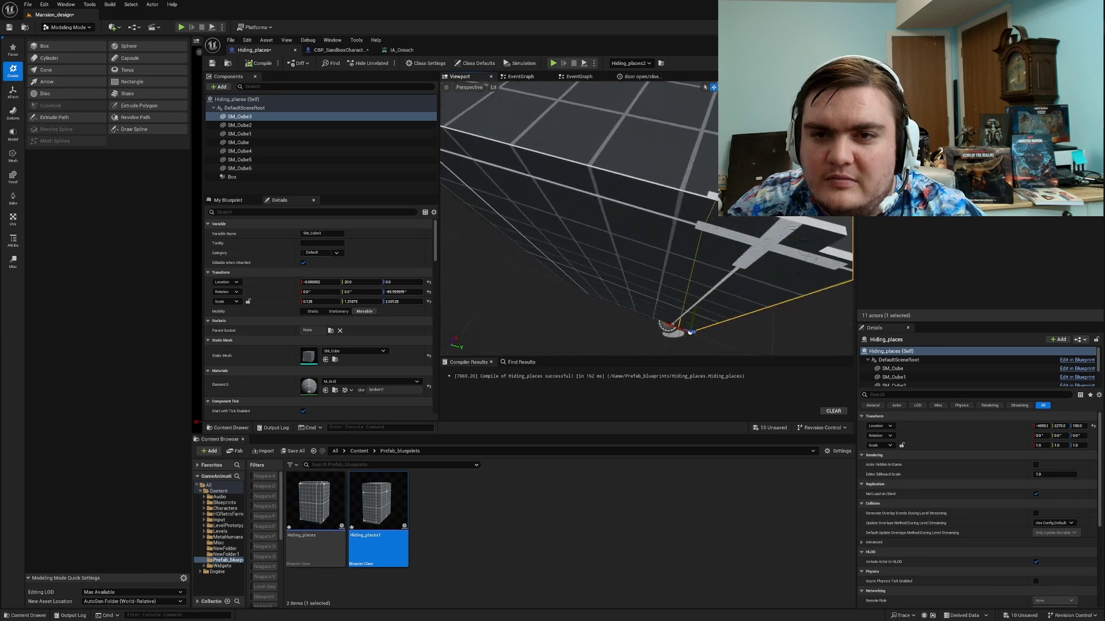
click(686, 142)
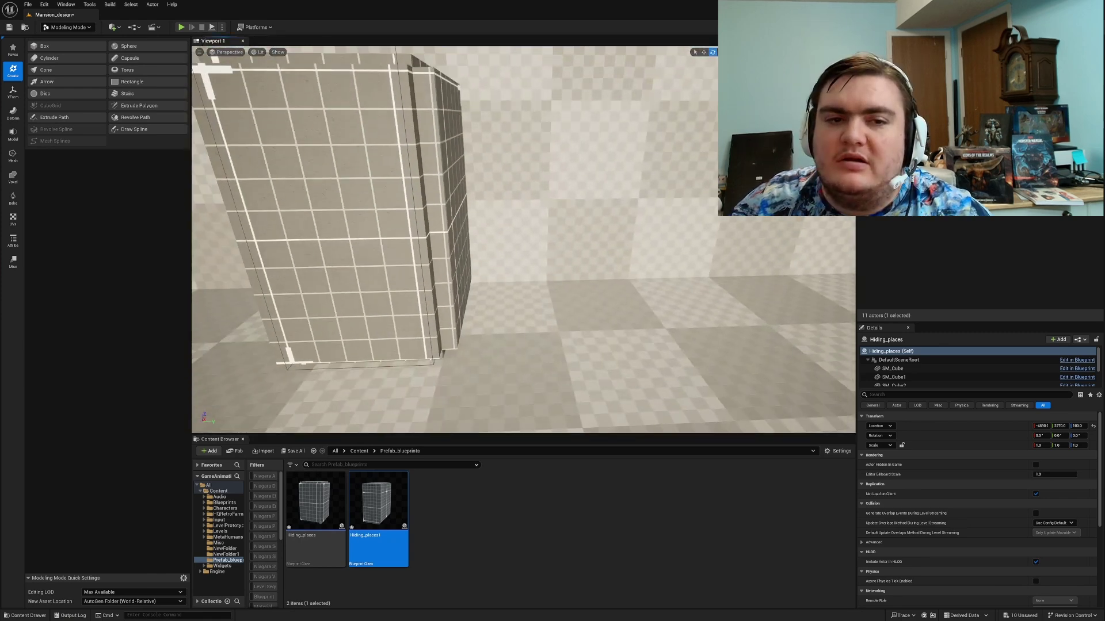
right_drag(495, 230, 484, 196)
Step: Play-test the single-door cabinet by opening its door and walking the character inside, then stop playing
click(181, 27)
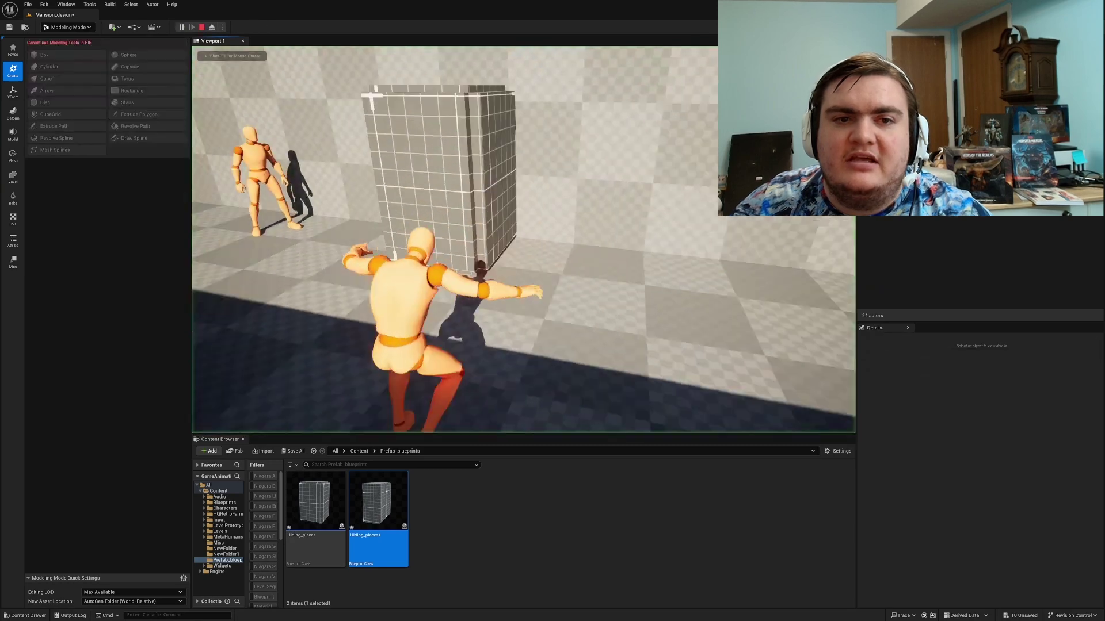
key(w)
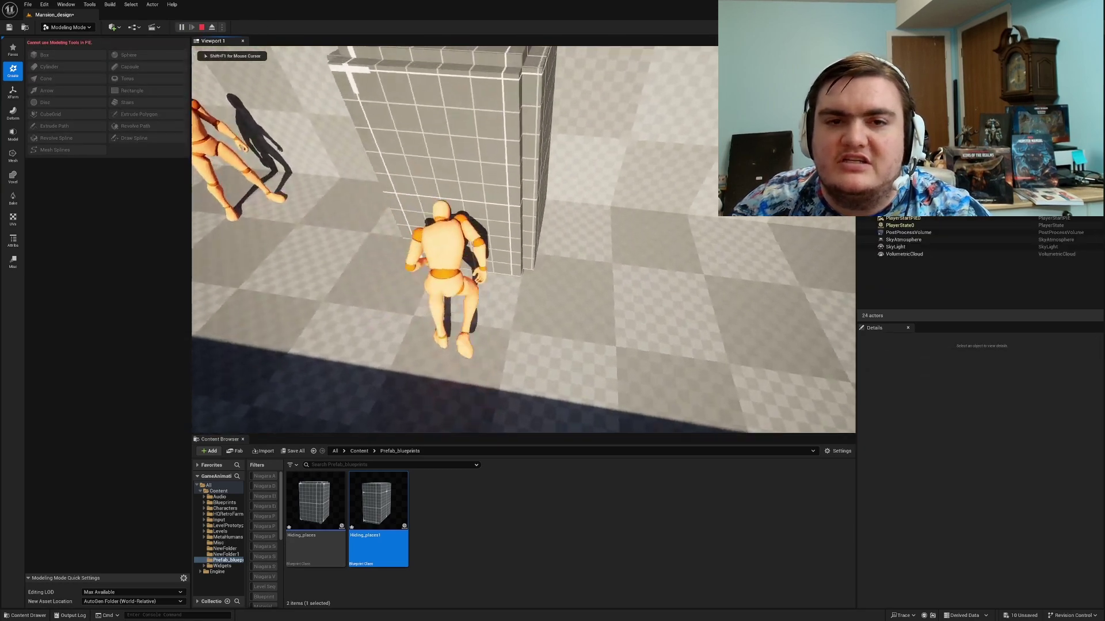
key(e)
key(s)
key(w)
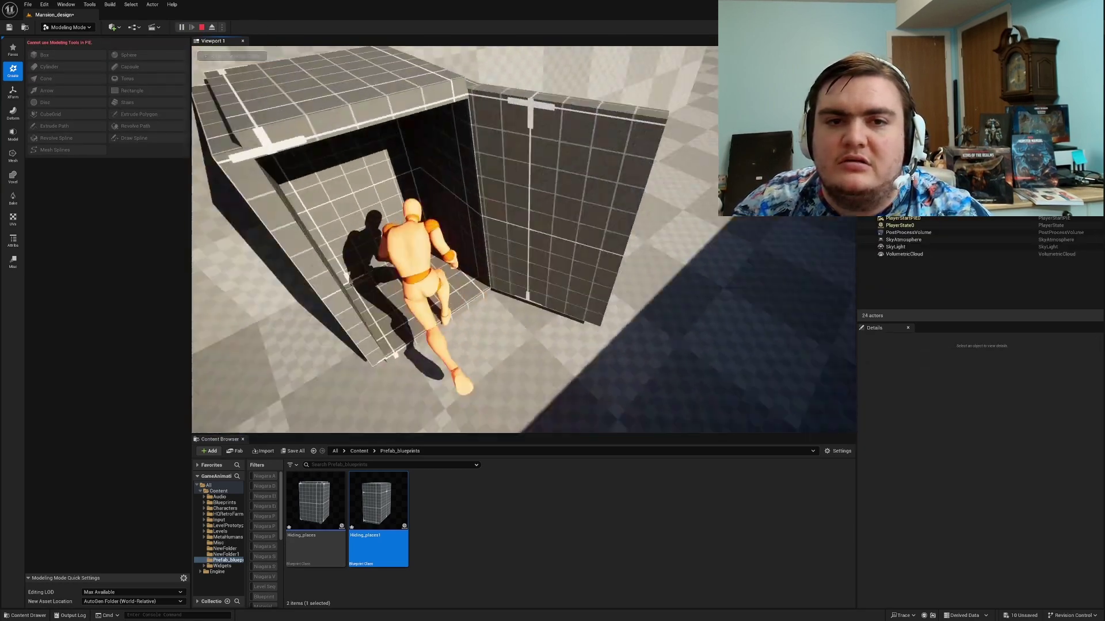
key(w)
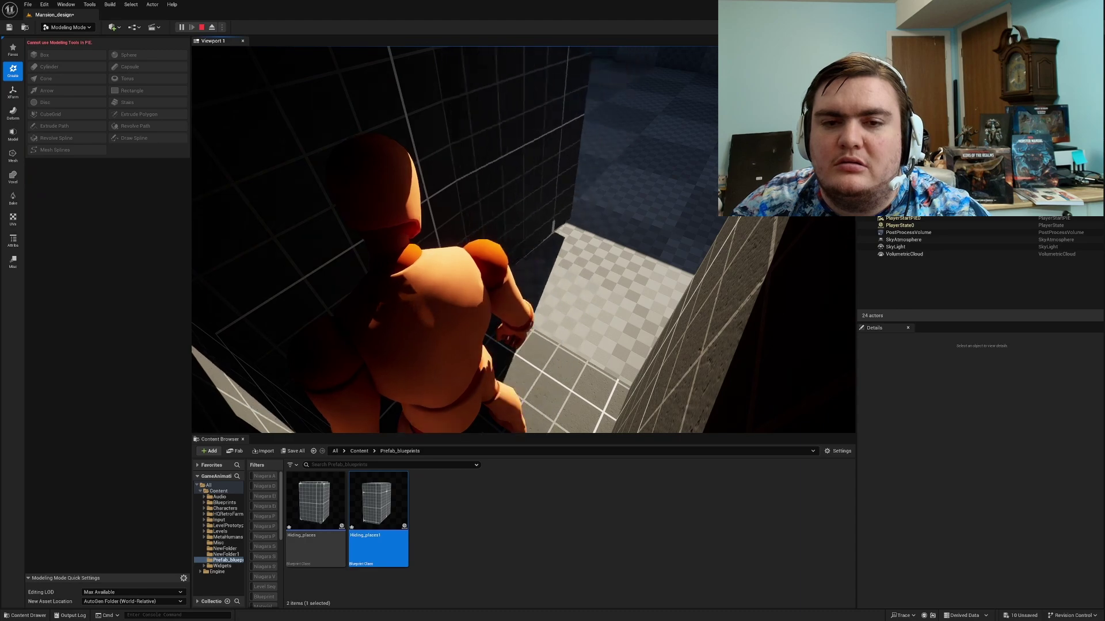
key(Escape)
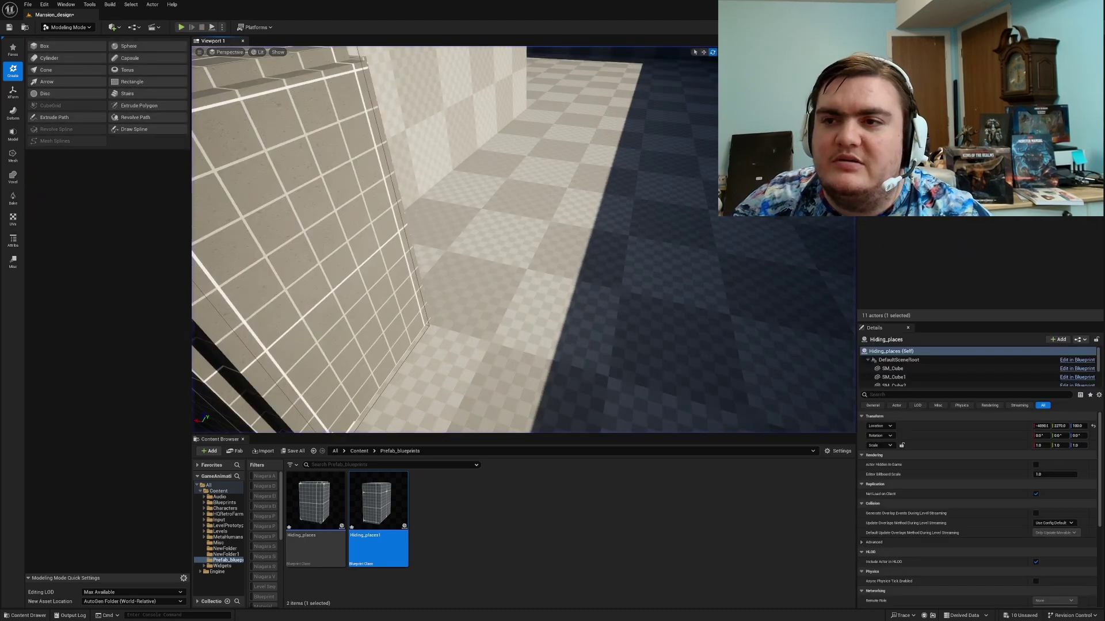
Step: Return to the Hiding_places blueprint and shift the Box component along Y relative to the cabinet
key(alt+Tab)
scroll(668, 227, down, 3)
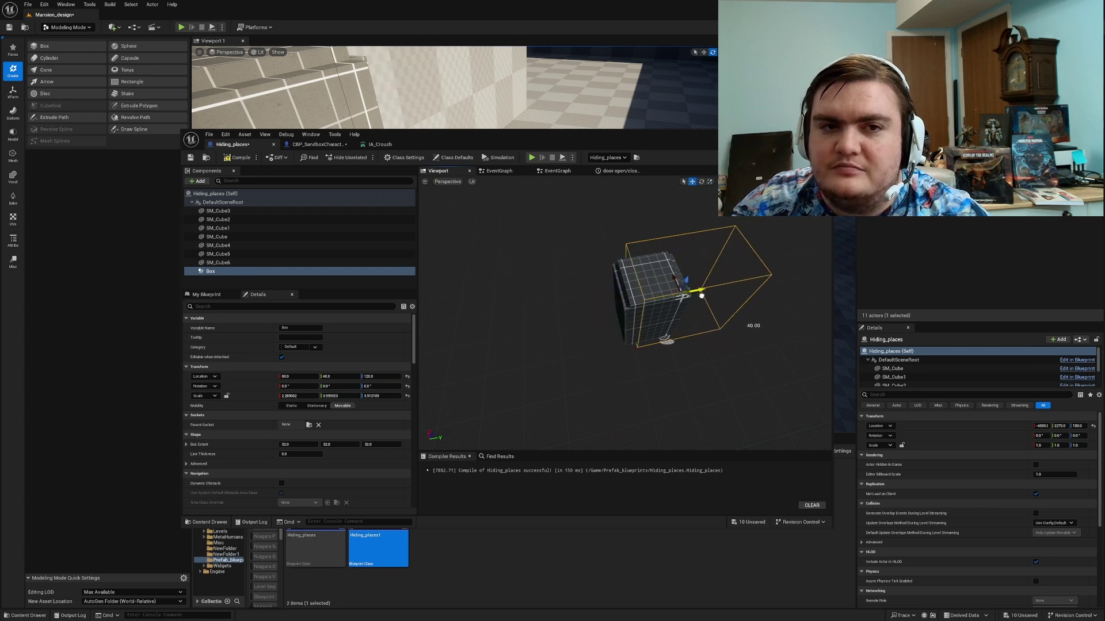
scroll(686, 296, up, 6)
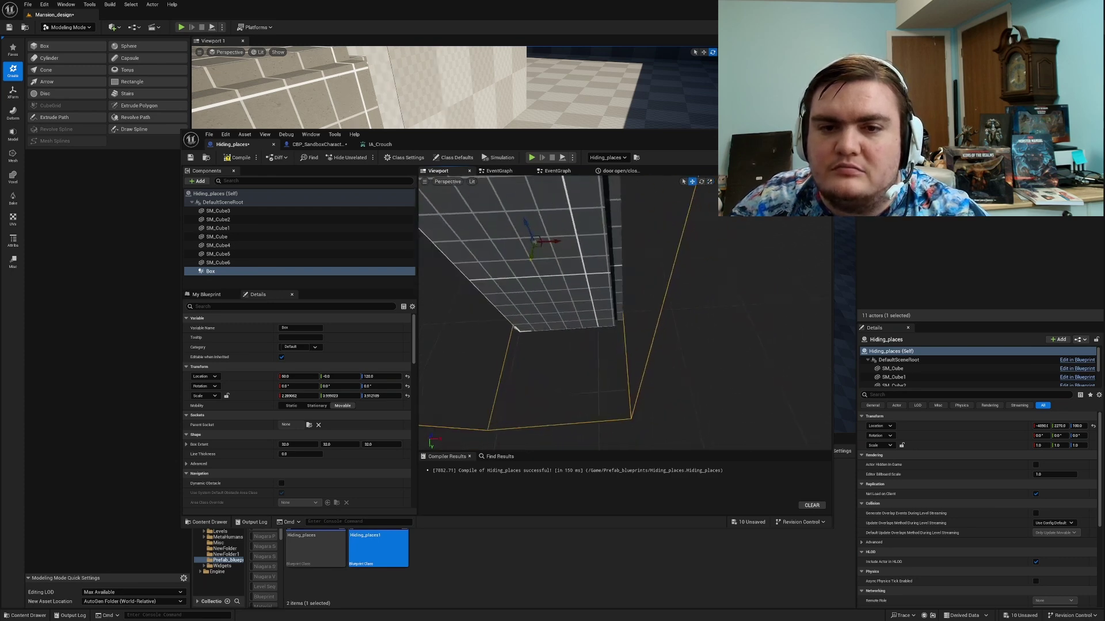
right_drag(686, 297, 650, 316)
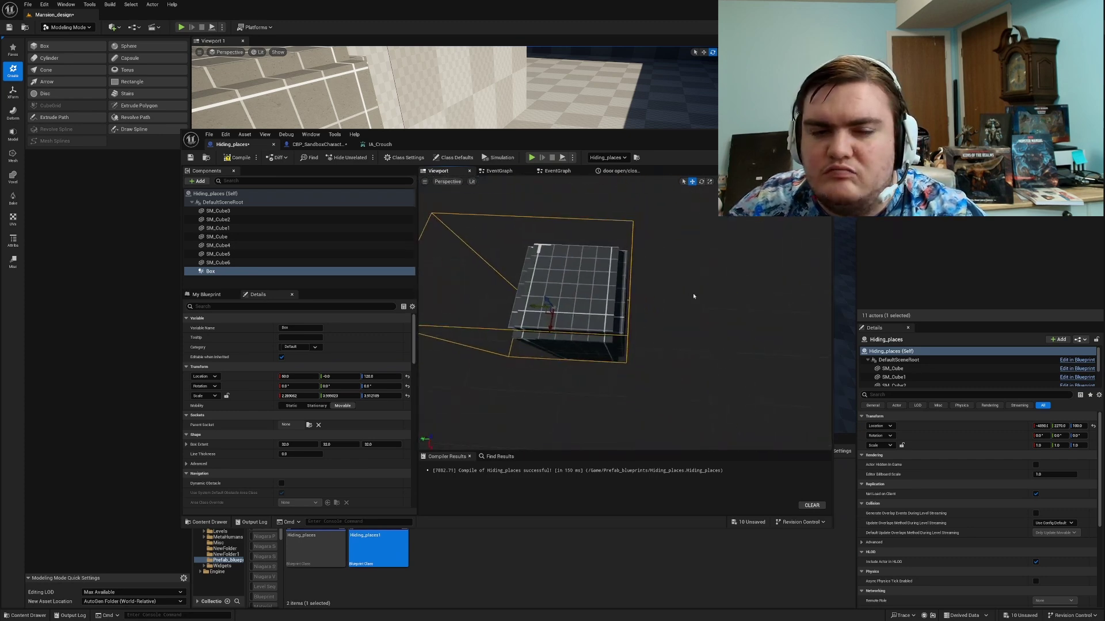
Step: Scale the Box component along its horizontal axes and move it so it surrounds the cabinet and the space before its door
click(220, 262)
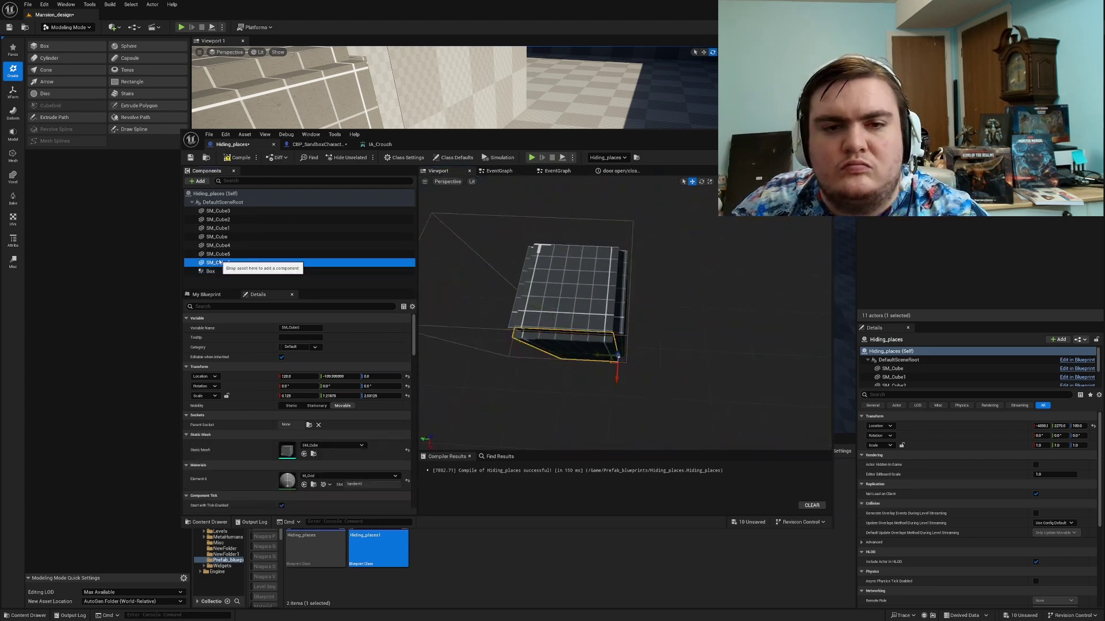
right_drag(476, 274, 555, 251)
click(634, 240)
right_drag(634, 239, 587, 253)
key(r)
drag(584, 304, 588, 305)
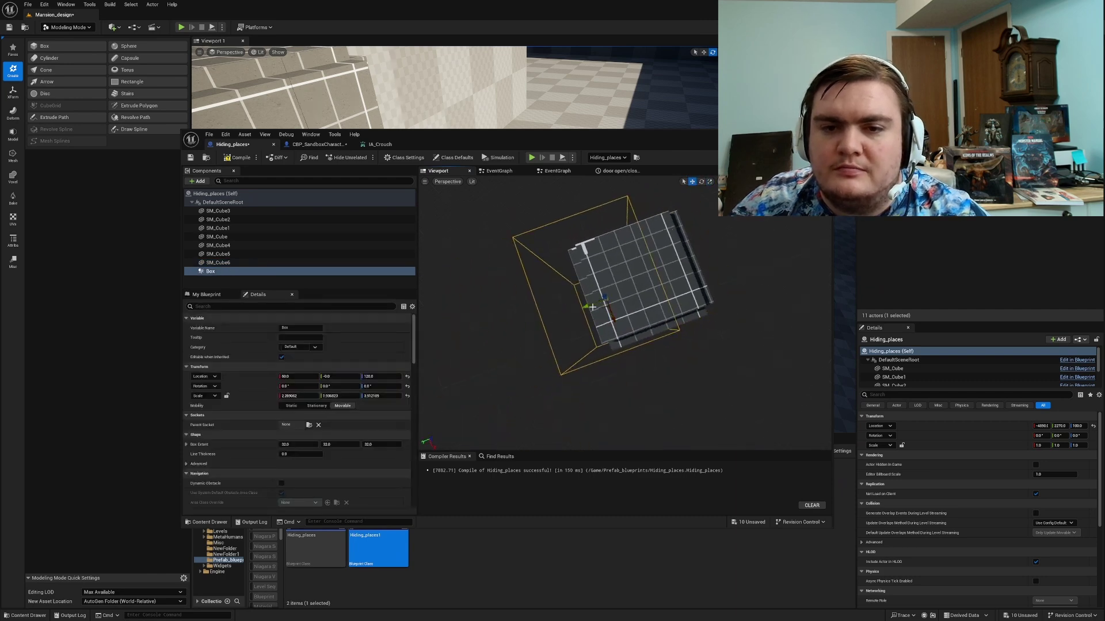
right_drag(592, 307, 610, 305)
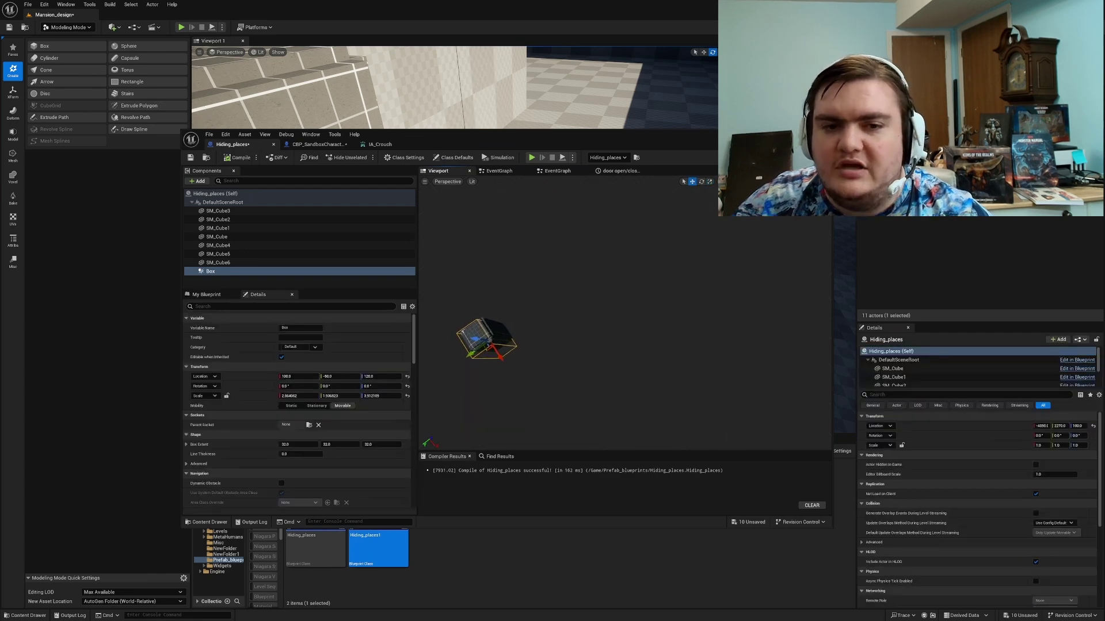
key(w)
right_drag(625, 312, 595, 308)
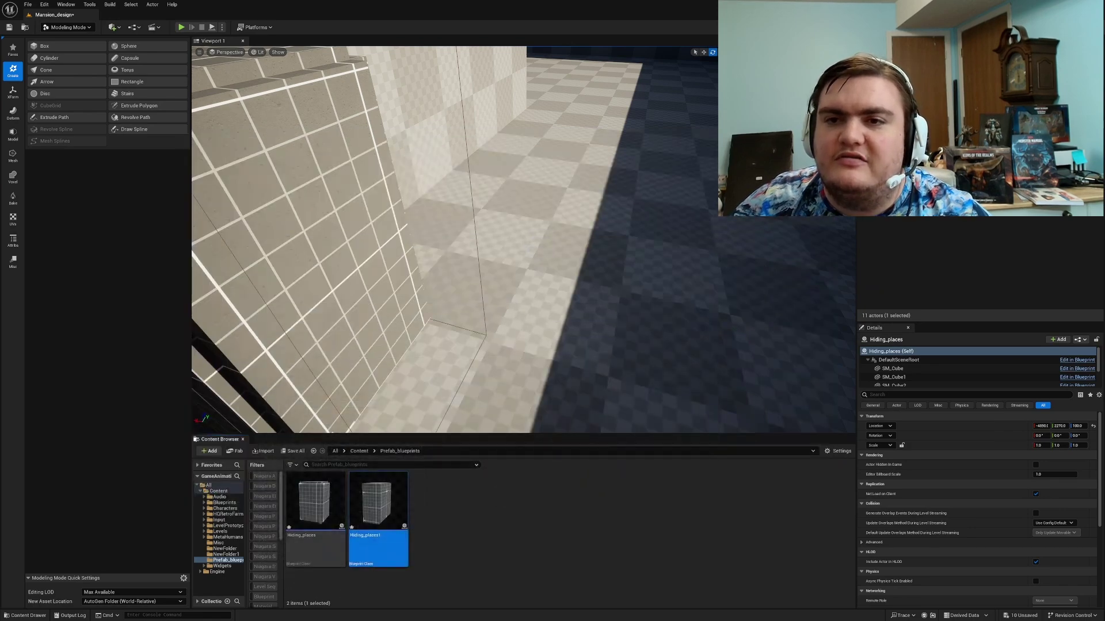
Step: Place a Hiding_places1 cabinet from the Prefab_blueprints folder inside a small walled room of the mansion
right_drag(523, 239, 678, 264)
key(w)
right_drag(470, 113, 417, 365)
drag(378, 496, 526, 190)
right_drag(525, 190, 581, 178)
right_drag(516, 303, 579, 326)
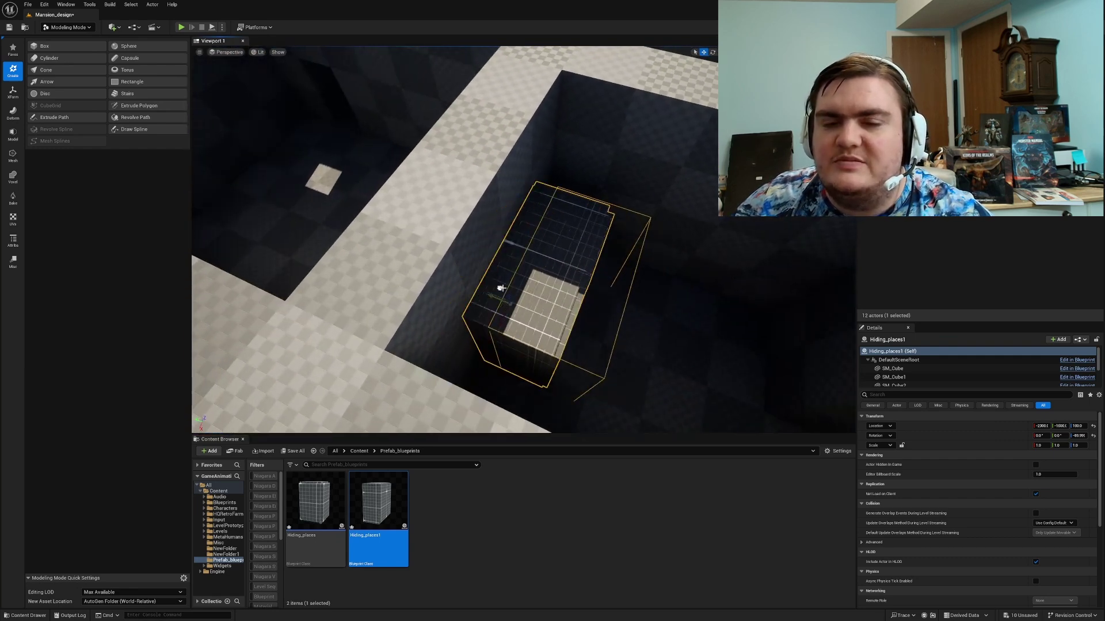
Step: Check the fit of the Hiding_places1 cabinet against the room walls and deselect it
right_drag(501, 288, 466, 256)
key(Escape)
click(466, 256)
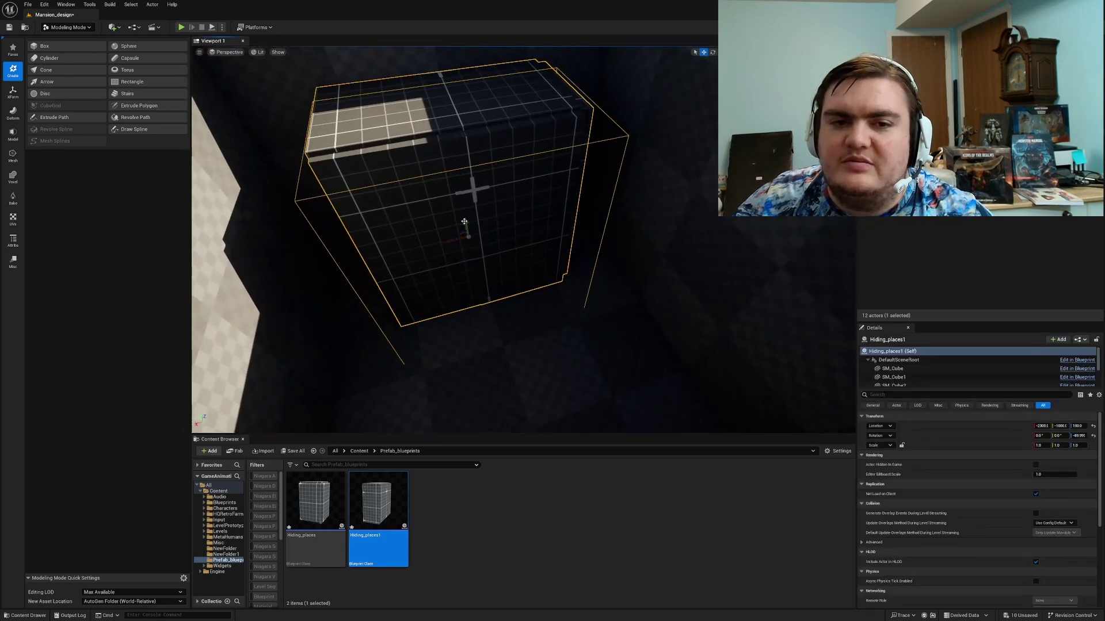
drag(467, 219, 467, 208)
key(Escape)
Step: Start play-testing from the mansion corridor and walk the character to the room with the two-door cabinet
right_drag(467, 219, 336, 176)
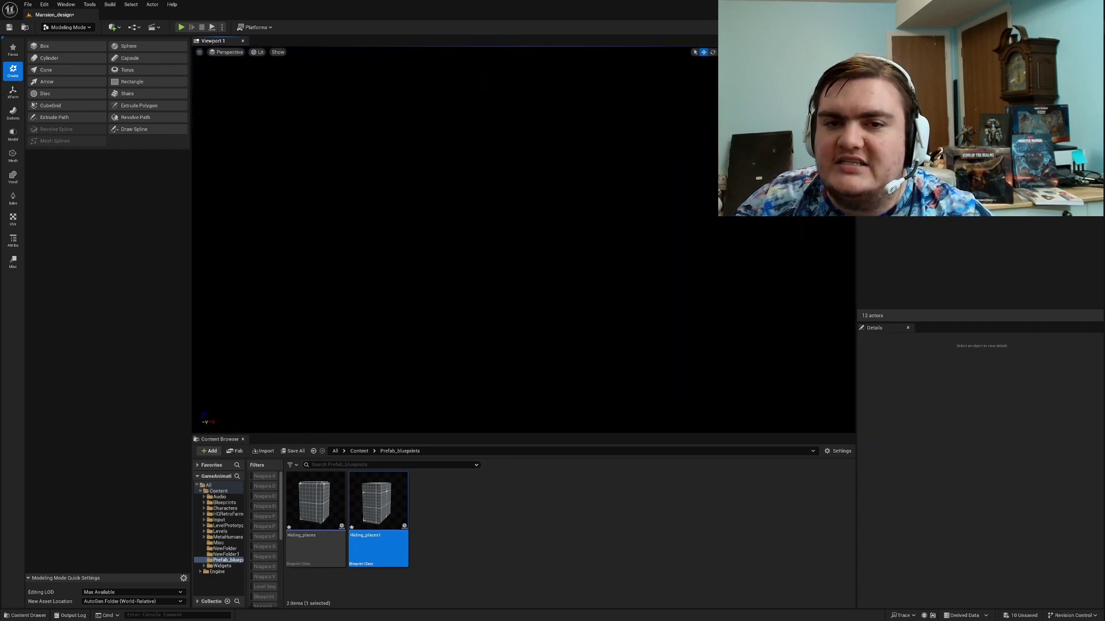
right_drag(434, 236, 480, 219)
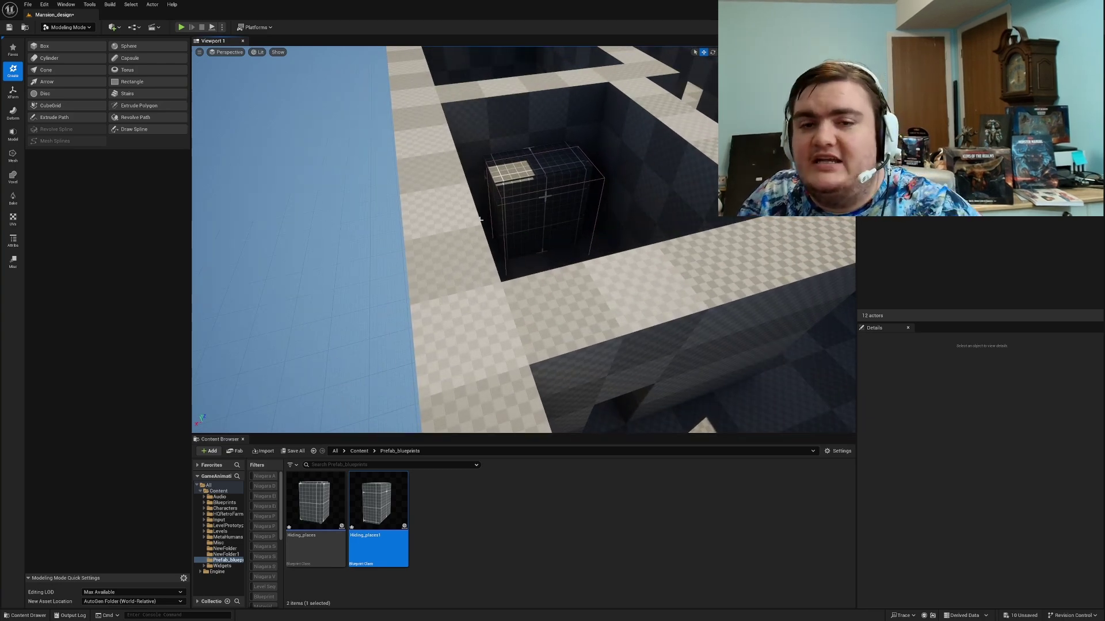
right_drag(477, 144, 467, 150)
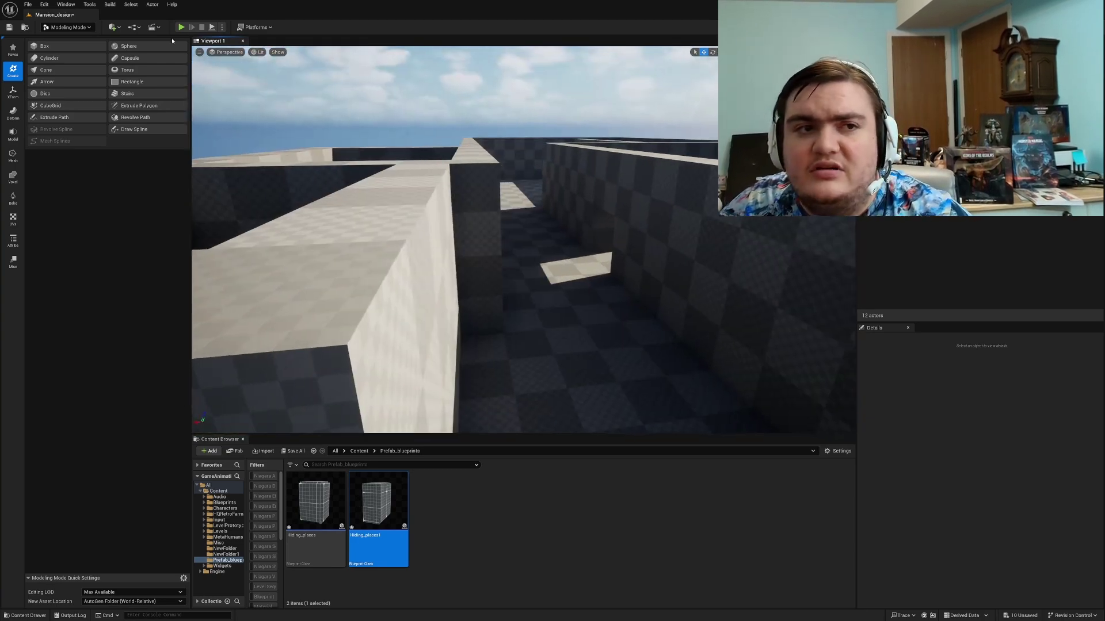
key(alt+p)
key(w)
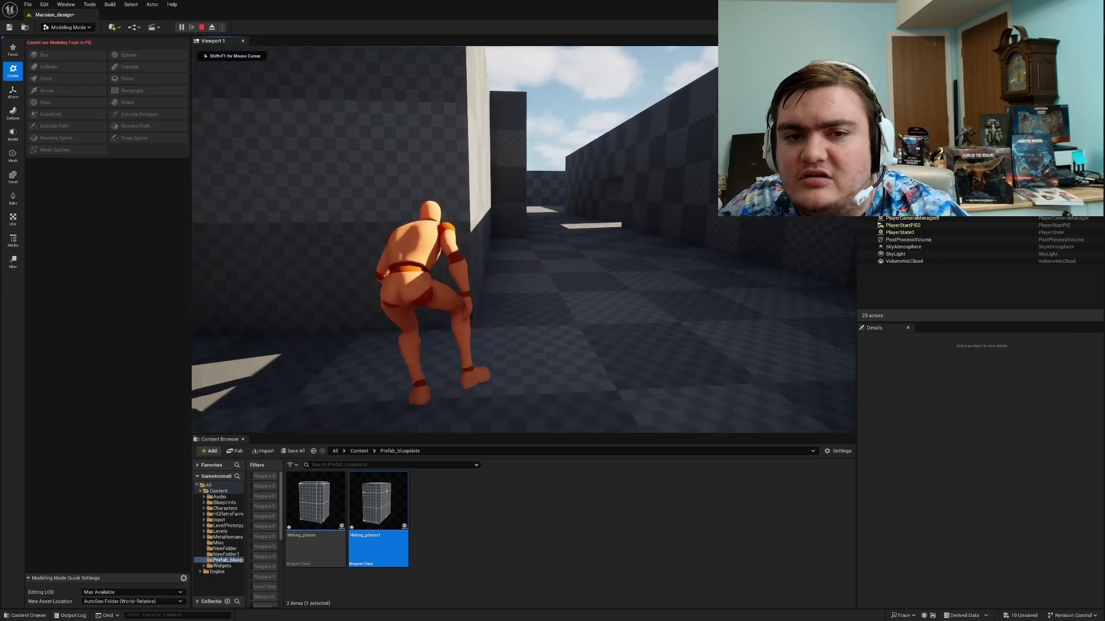
key(w)
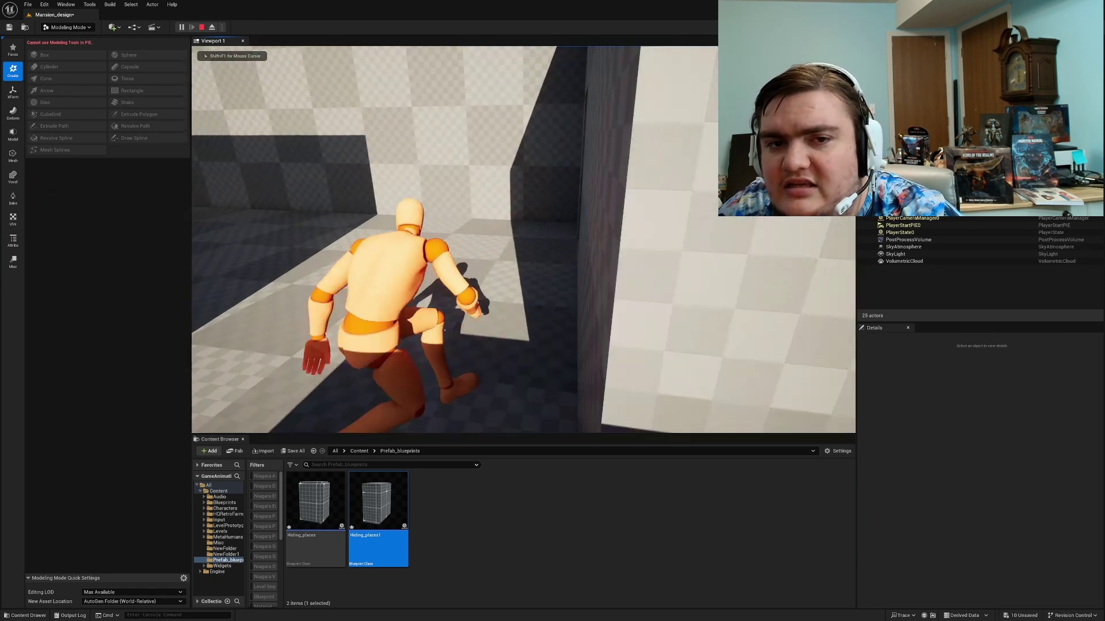
key(w)
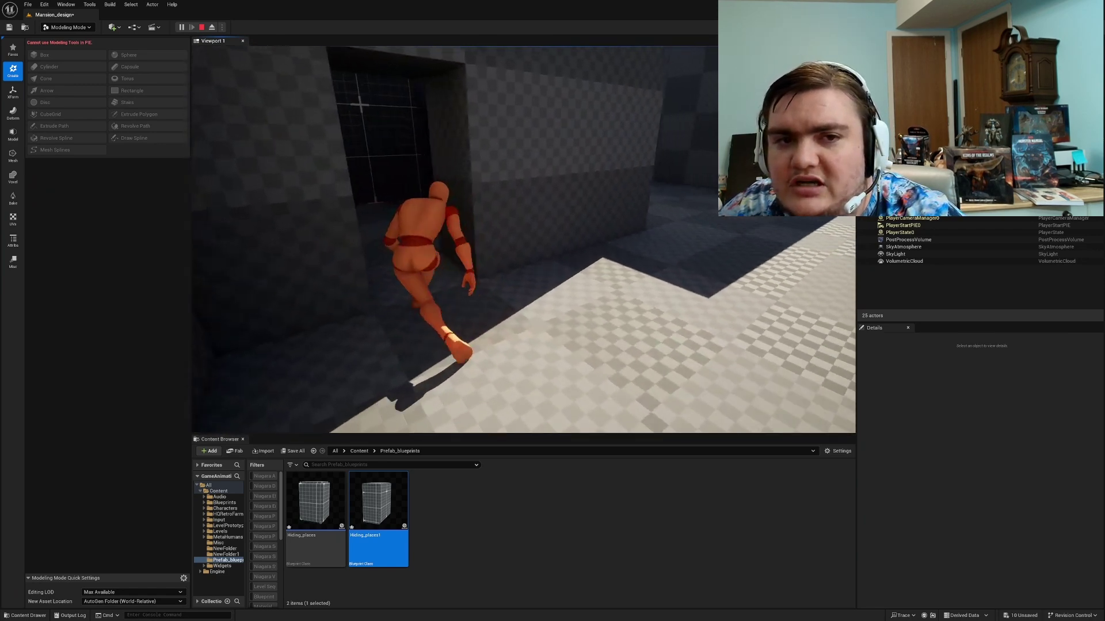
Step: Walk the character into the two-door cabinet, look out into the room and operate the doors
key(w)
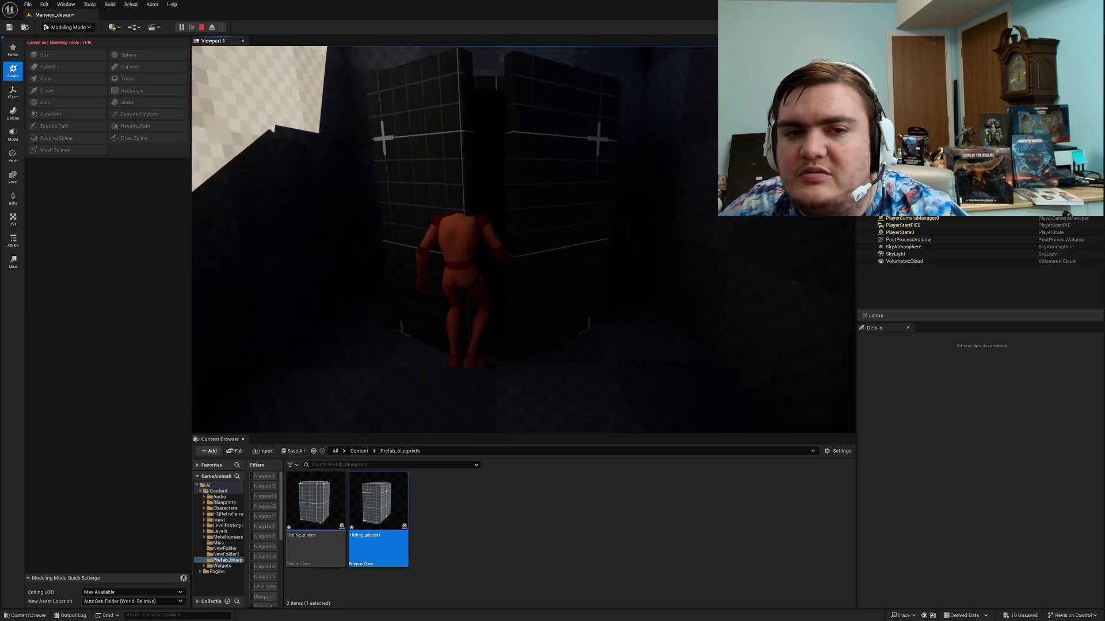
key(w)
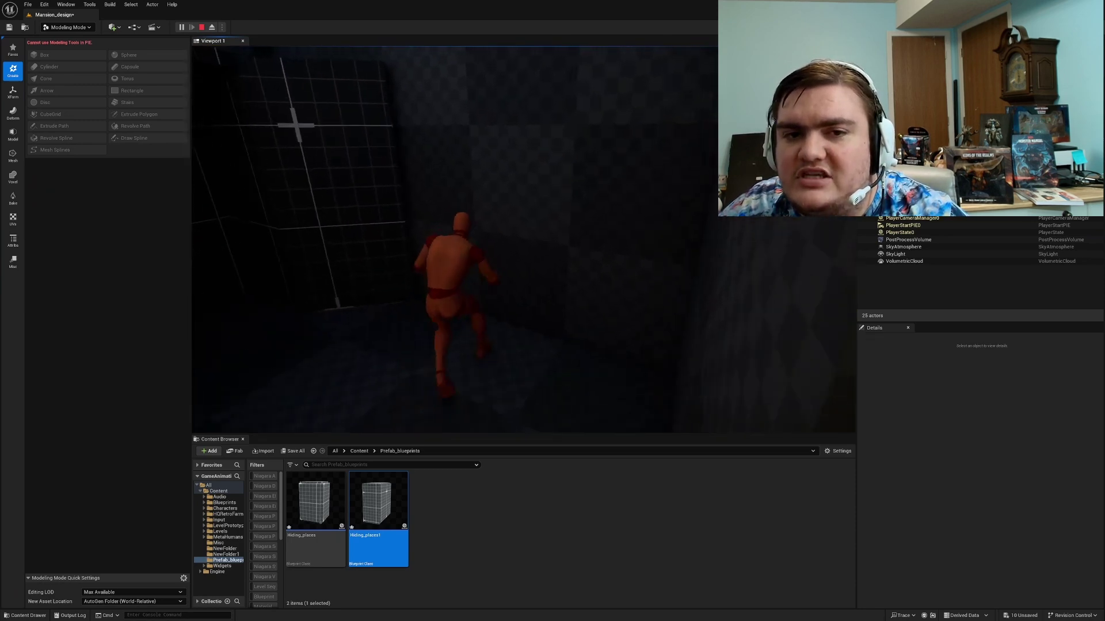
key(w)
key(w)
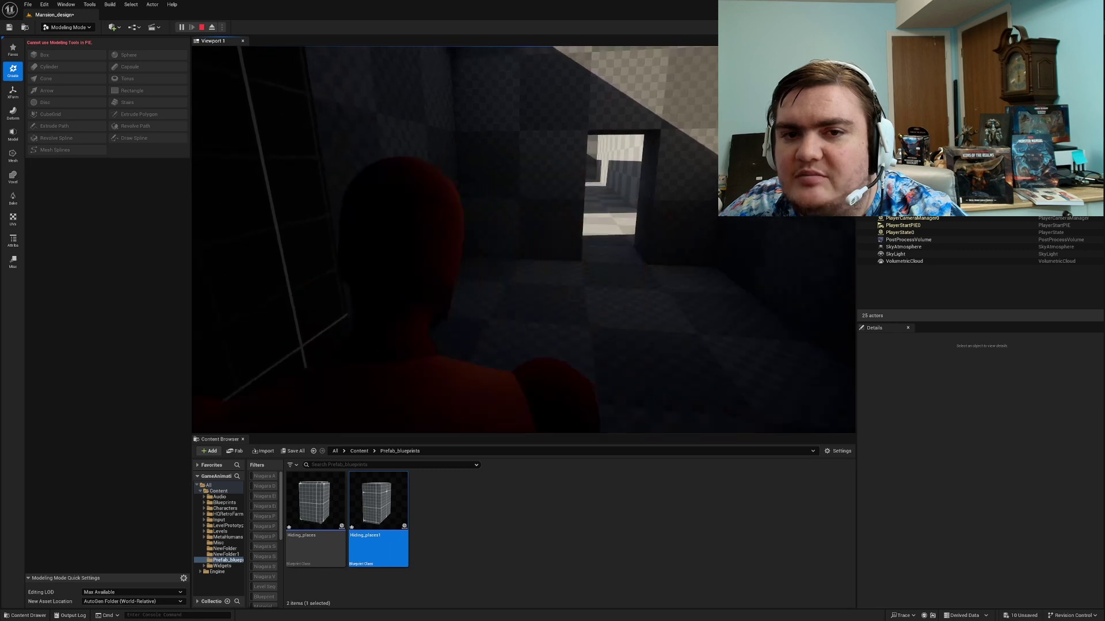
key(e)
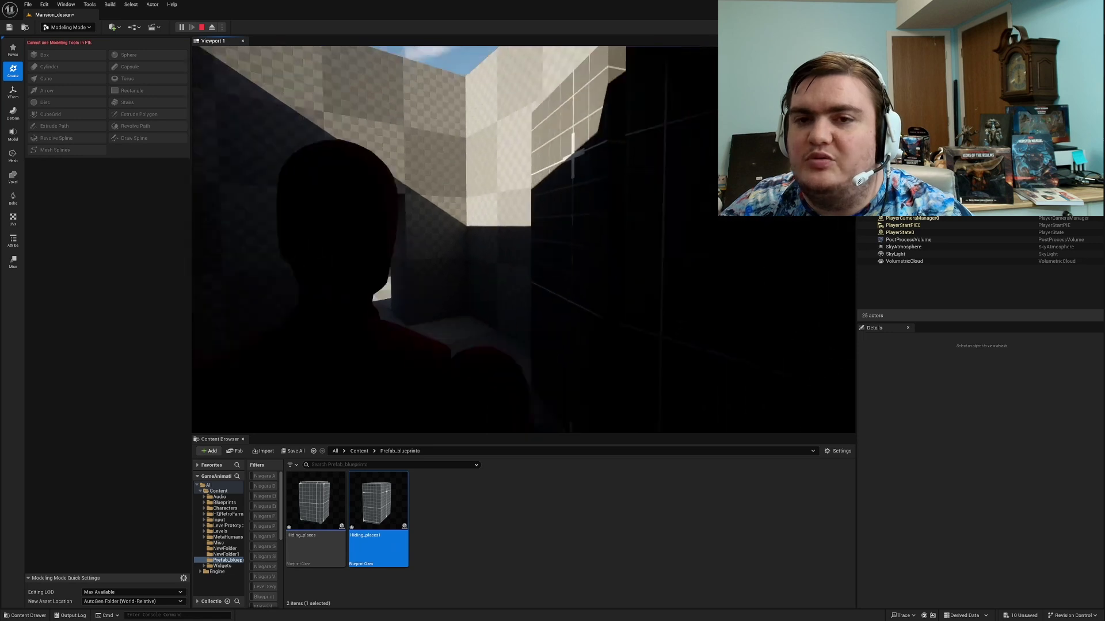
Step: Walk the character out of the two-door cabinet and around its doors to the room's doorway, and stop play-testing
key(e)
key(w)
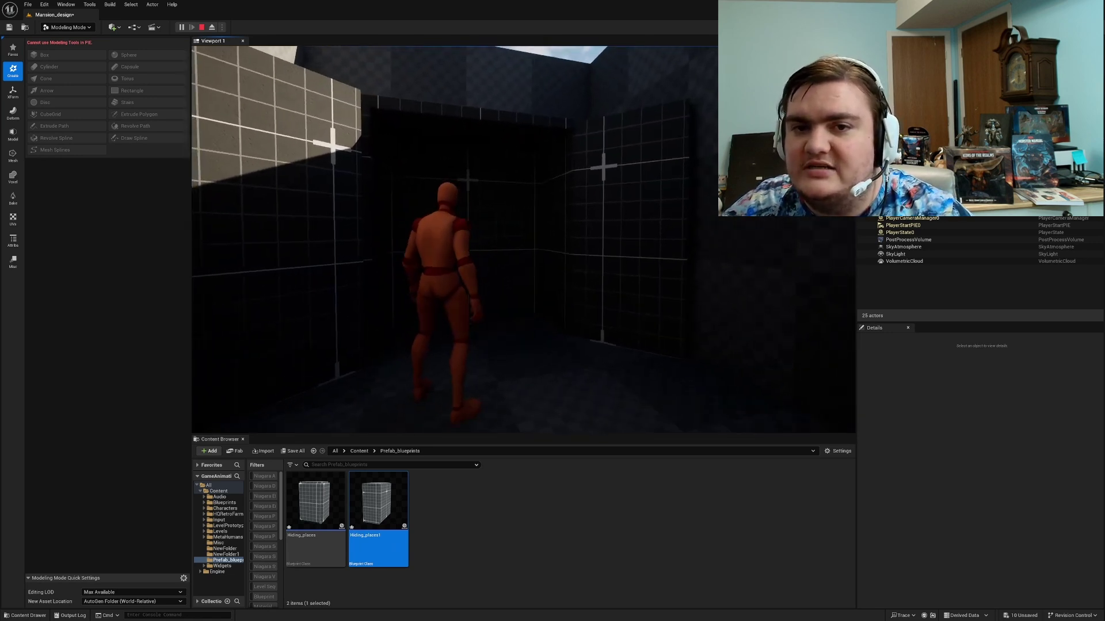
key(w)
key(w)
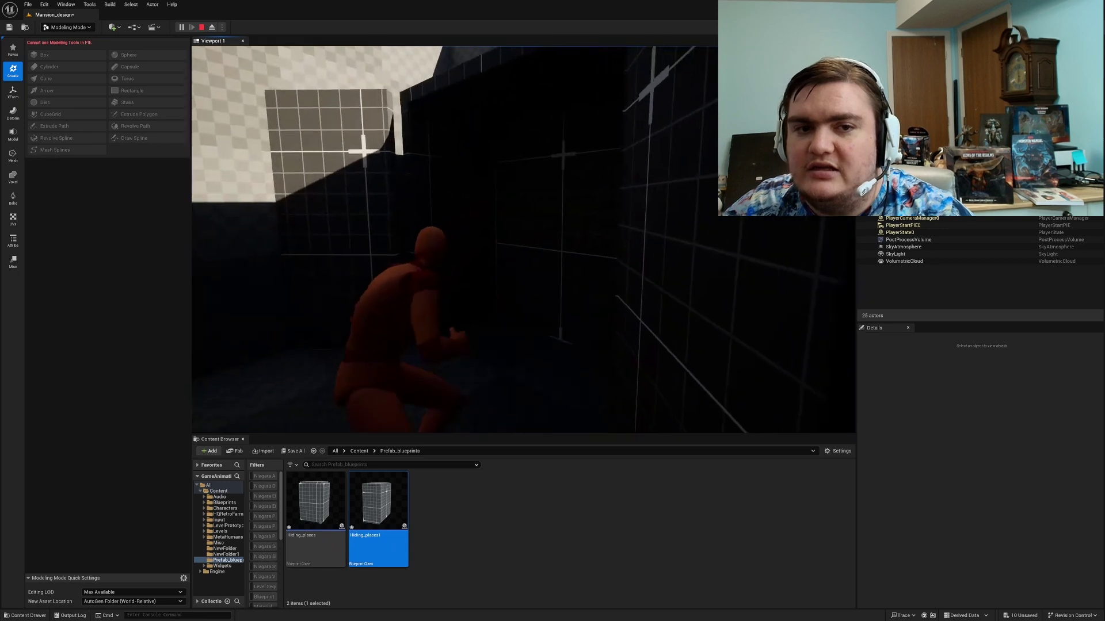
key(w)
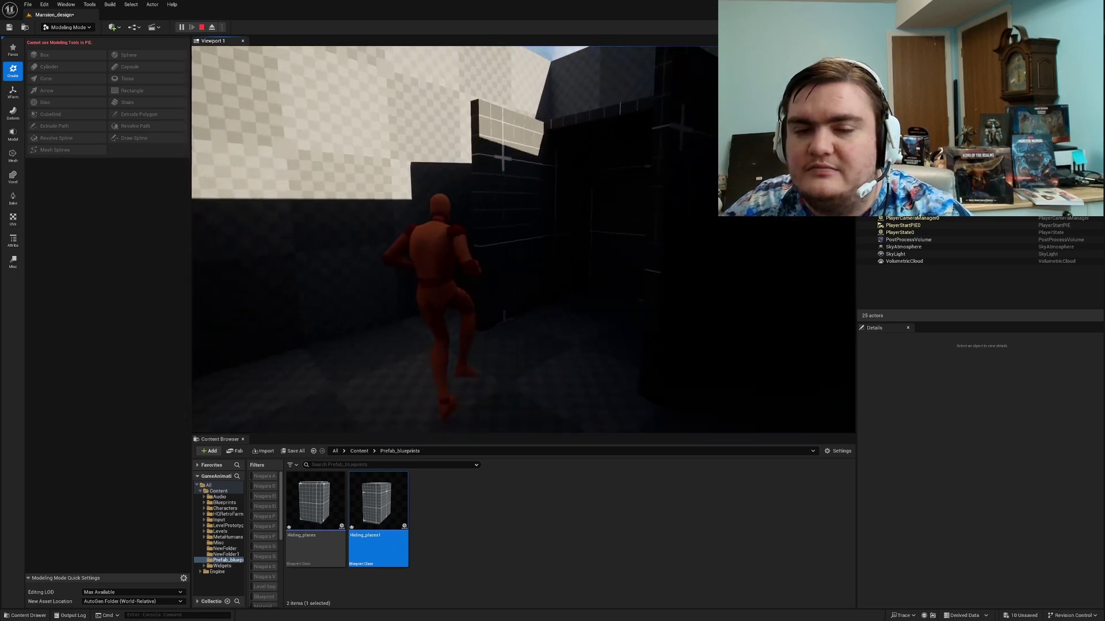
key(s)
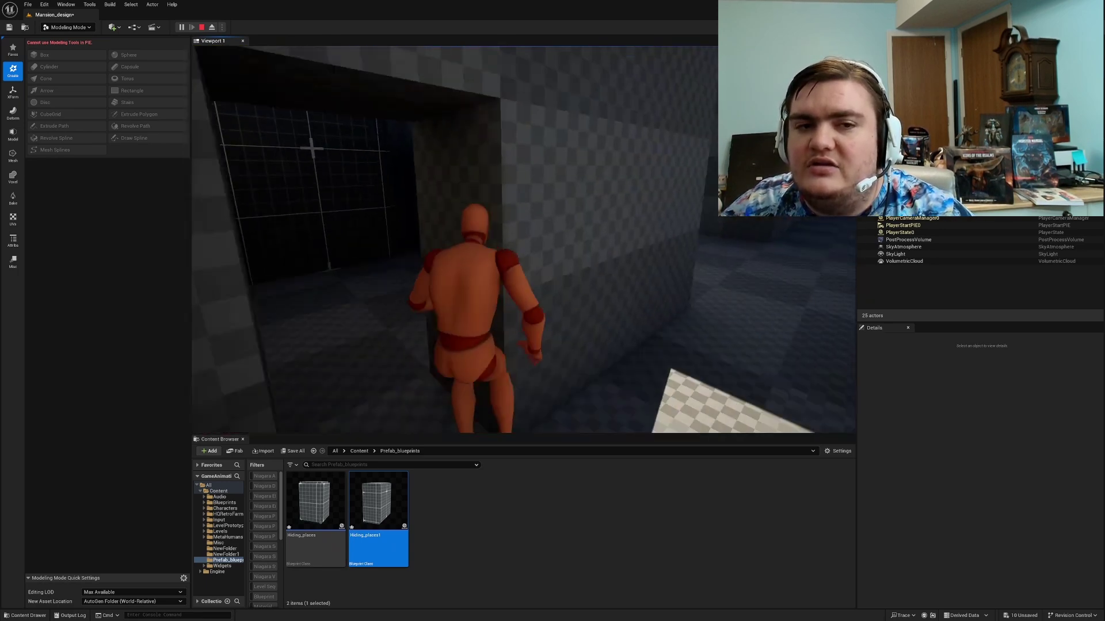
key(Escape)
Step: Place a Hiding_places cabinet from the Prefab_blueprints folder on the floor of a large walled room
right_drag(347, 141, 242, 161)
key(w)
right_drag(604, 253, 686, 279)
drag(289, 559, 588, 243)
Step: Rotate the Hiding_places cabinet about 90 degrees around its vertical axis beside the room wall and deselect it
key(e)
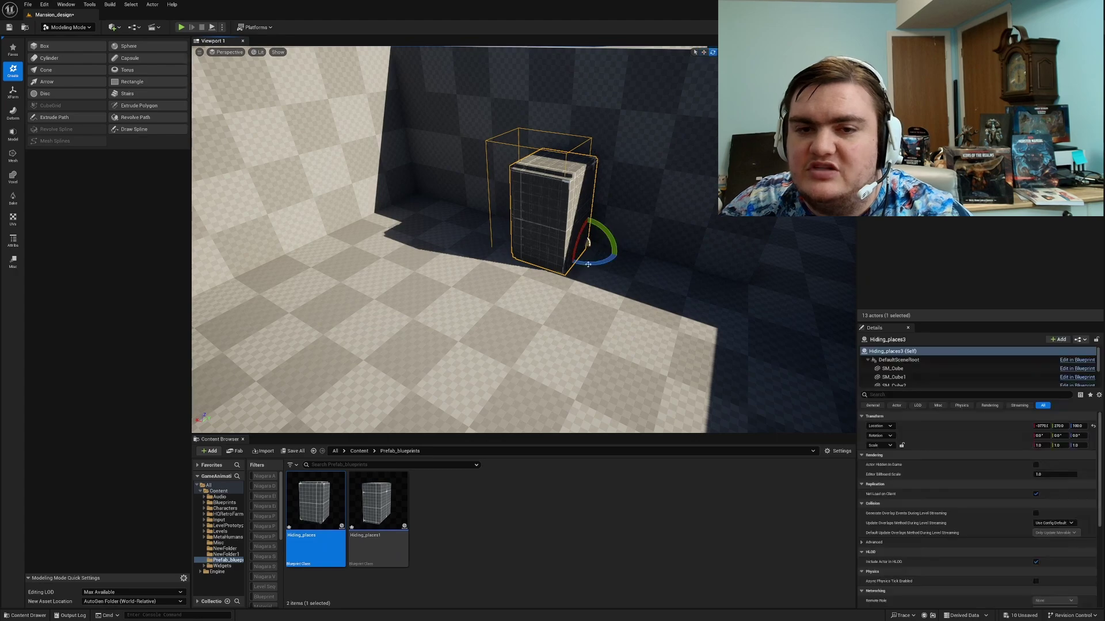
mouse_move(593, 256)
right_down()
mouse_move(707, 259)
mouse_move(592, 256)
right_up()
drag(655, 266, 697, 269)
right_drag(679, 268, 602, 340)
key(d)
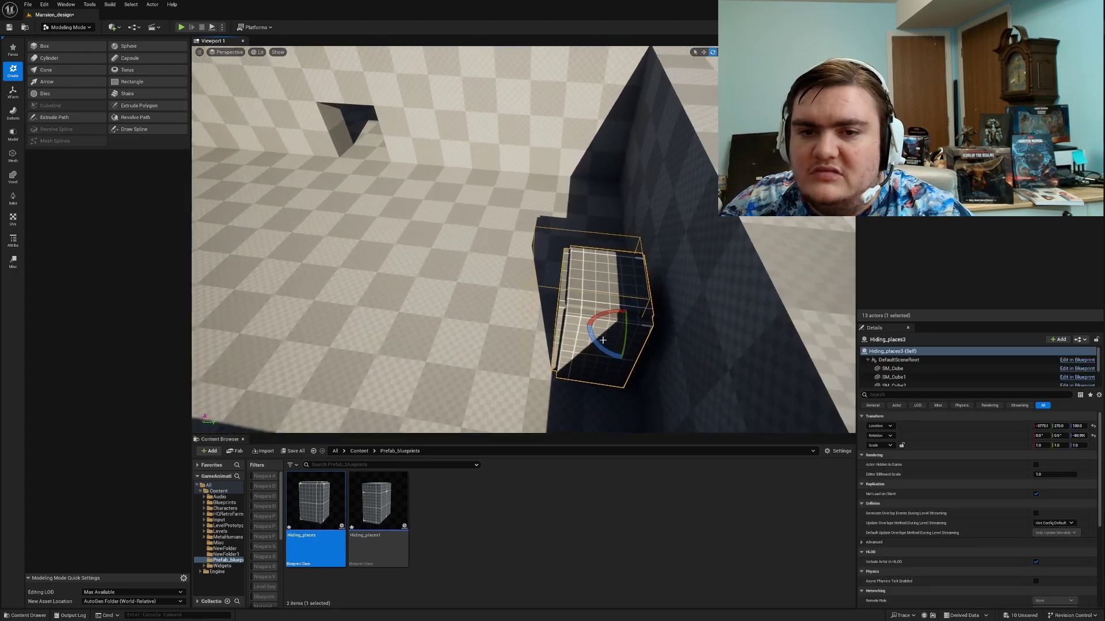
drag(627, 328, 650, 332)
key(Escape)
right_drag(651, 332, 644, 302)
Step: Create a Blueprint Class with the Actor parent in the Prefab_blueprints folder and name it hiding_crouch
right_click(323, 509)
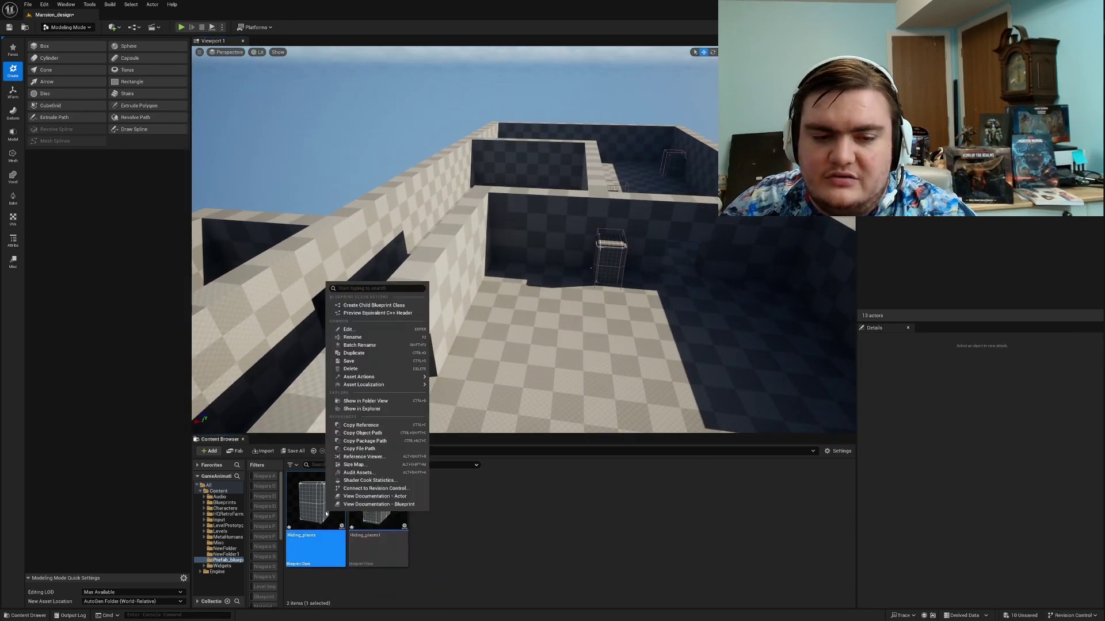
click(458, 519)
right_click(458, 519)
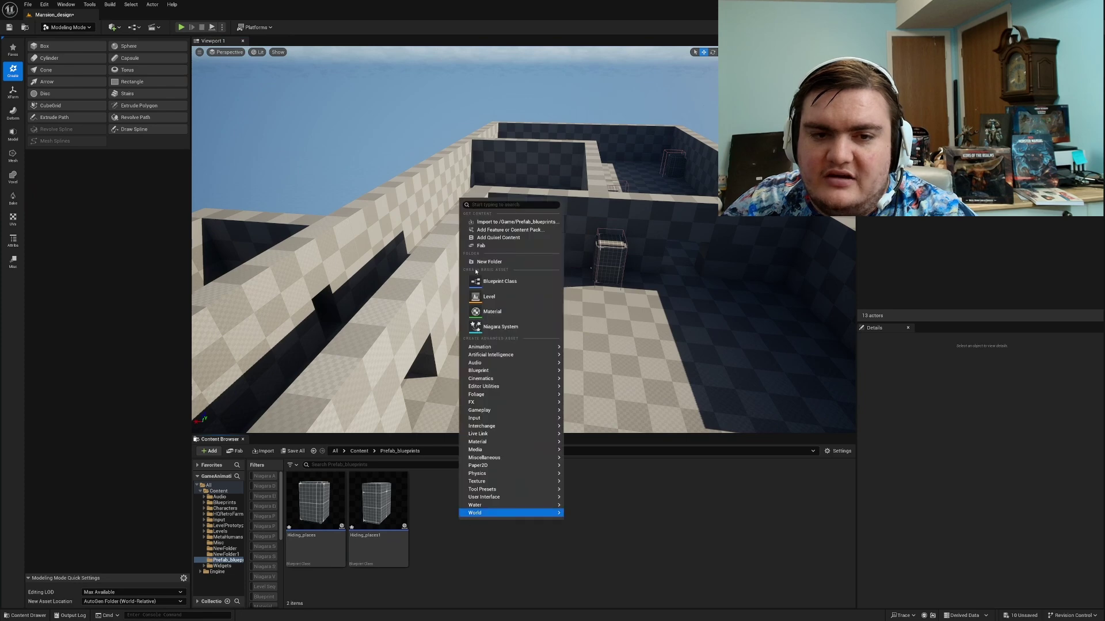
click(491, 282)
click(492, 261)
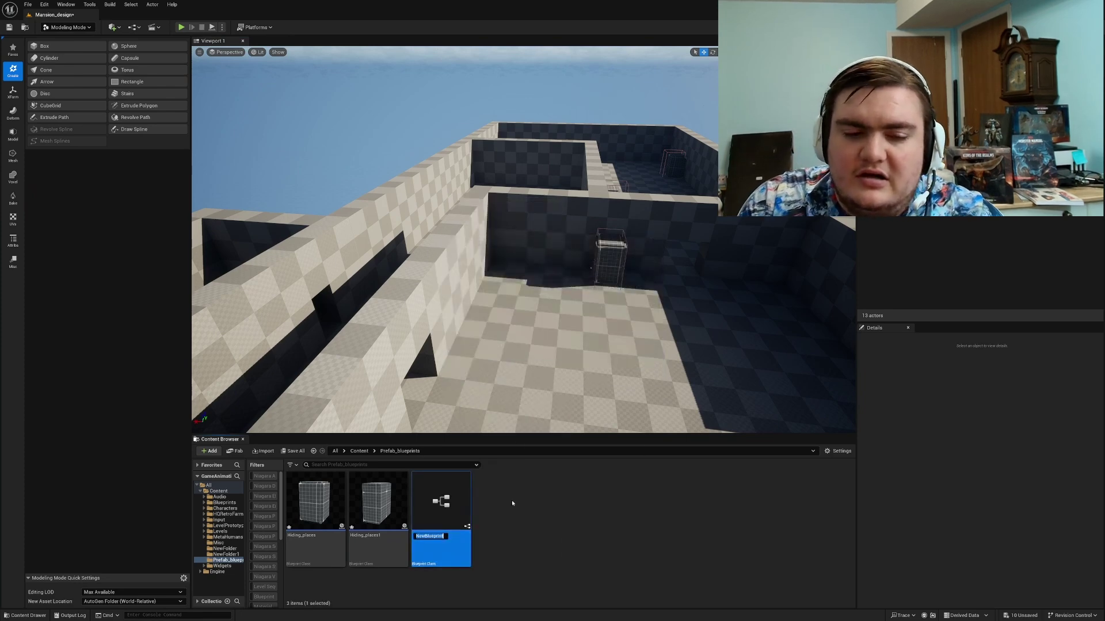
text(hiding_)
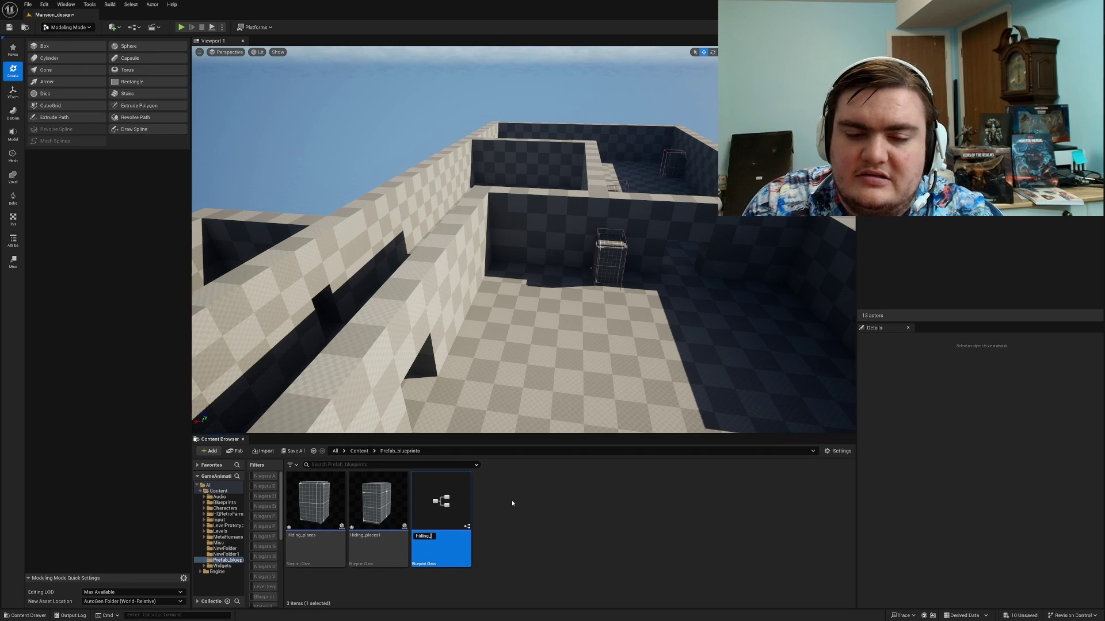
text(crouch)
key(Return)
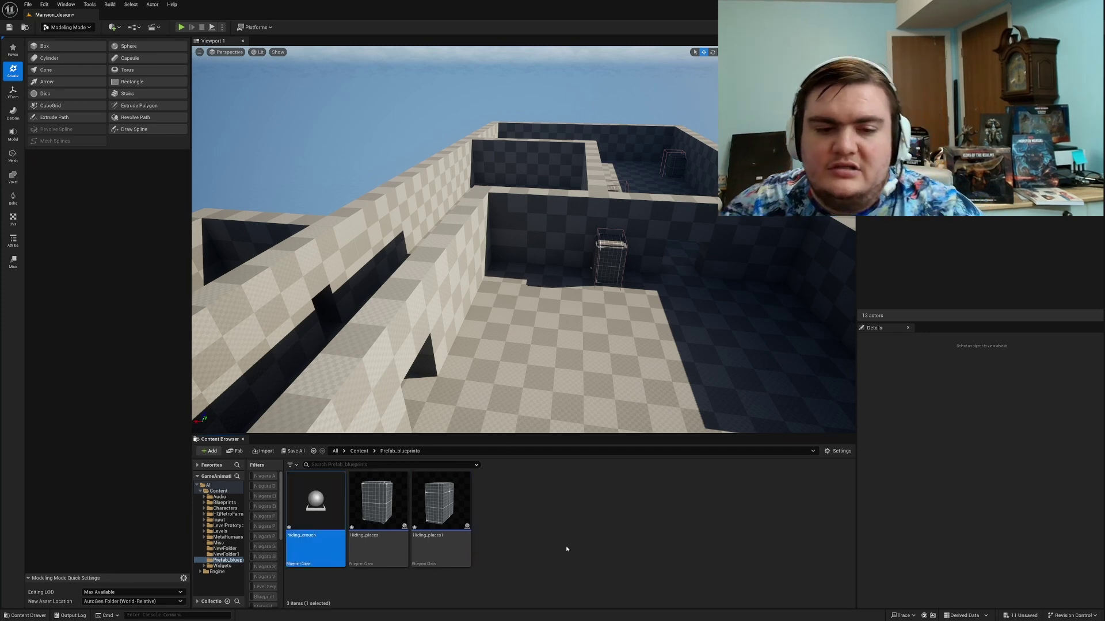
Step: Open the hiding_crouch blueprint and add the SM_Cube mesh from the Content folder to it
double_click(296, 501)
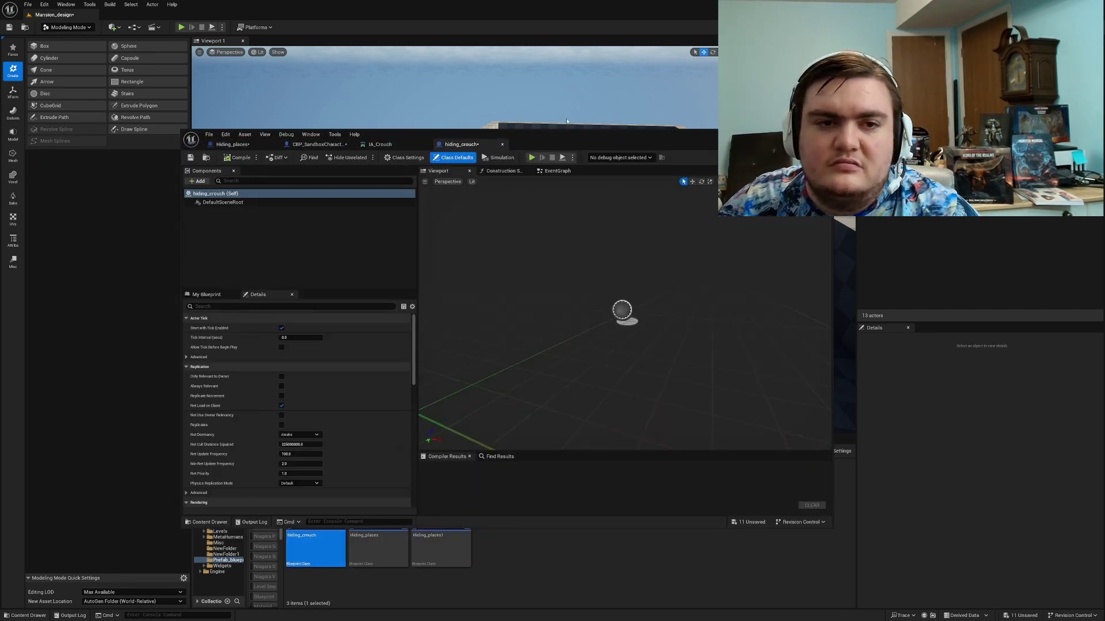
drag(599, 144, 642, 15)
click(359, 451)
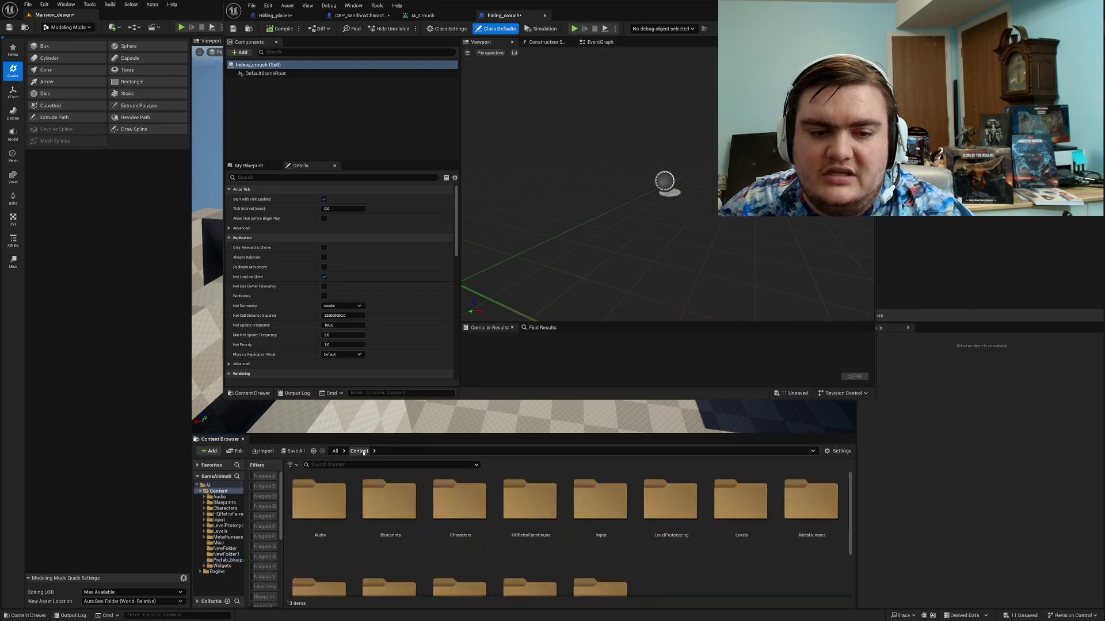
click(406, 466)
text(sm_cube)
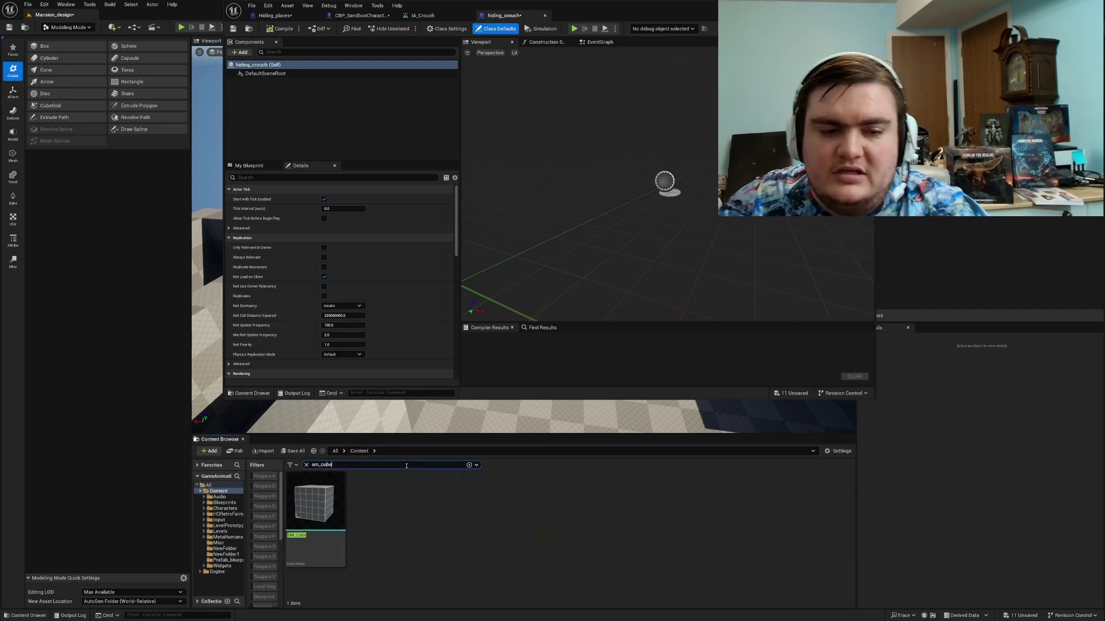
drag(314, 530, 640, 218)
right_drag(639, 217, 656, 222)
scroll(641, 218, down, 5)
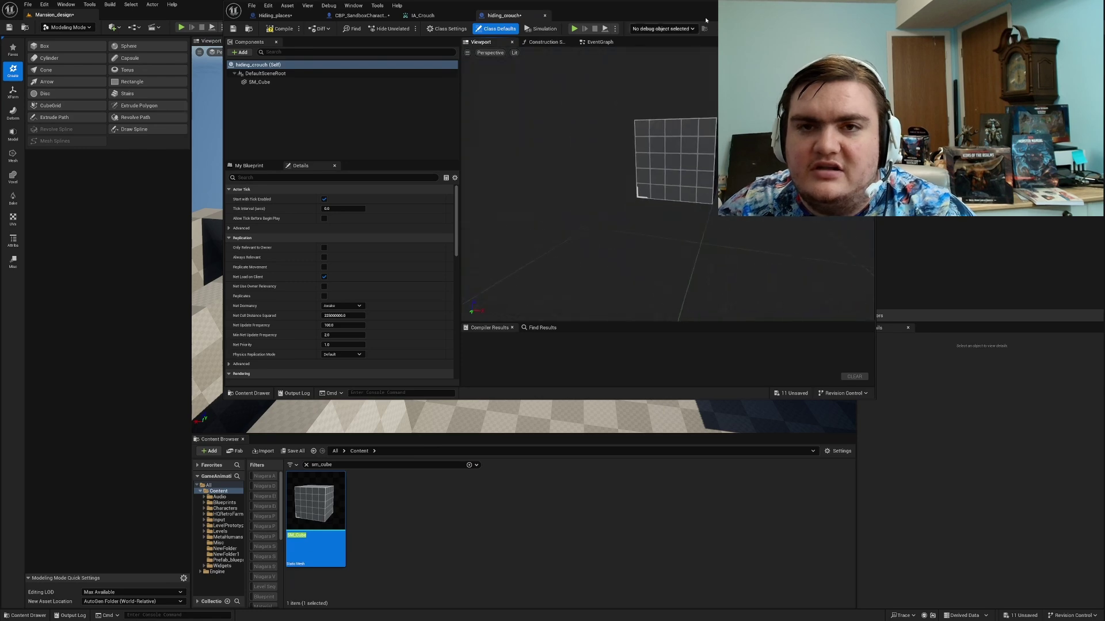
Step: Place hiding_crouch beside the mannequin in the level as a size reference, keeping the level and the blueprint editor both in view
drag(756, 13, 731, 387)
key(w)
right_drag(656, 288, 699, 319)
key(w)
key(ctrl+space)
drag(709, 382, 942, 334)
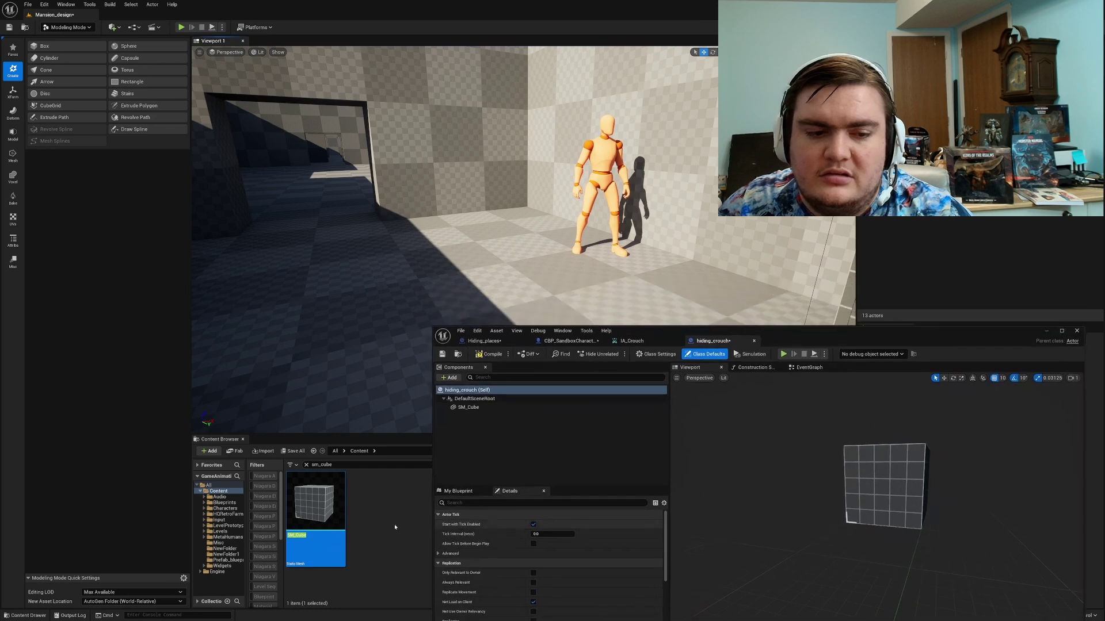
click(458, 354)
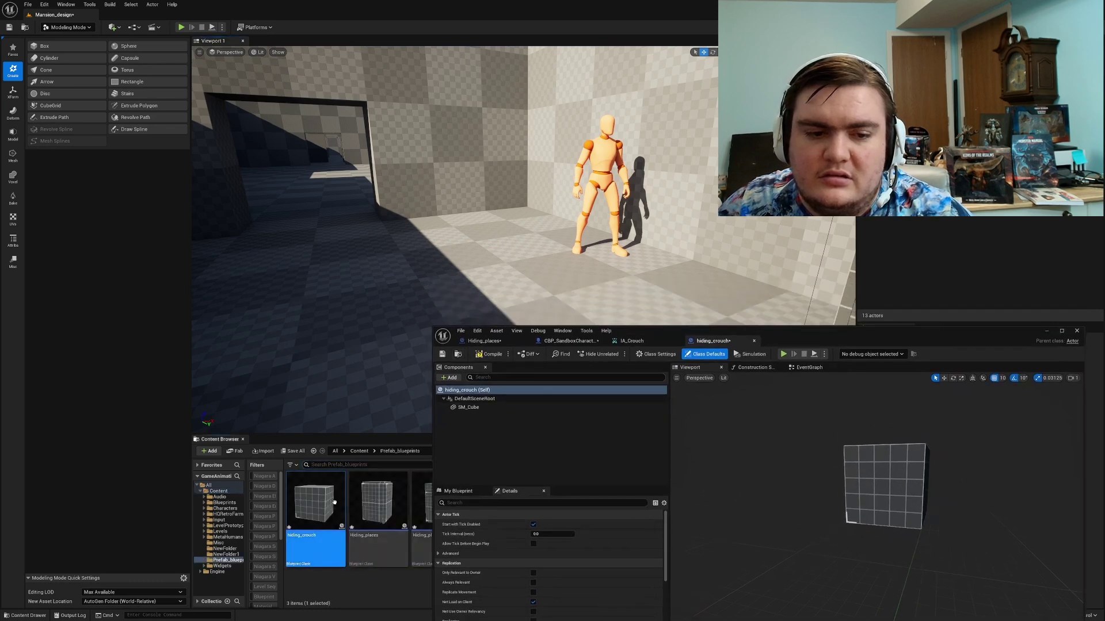
drag(315, 502, 595, 287)
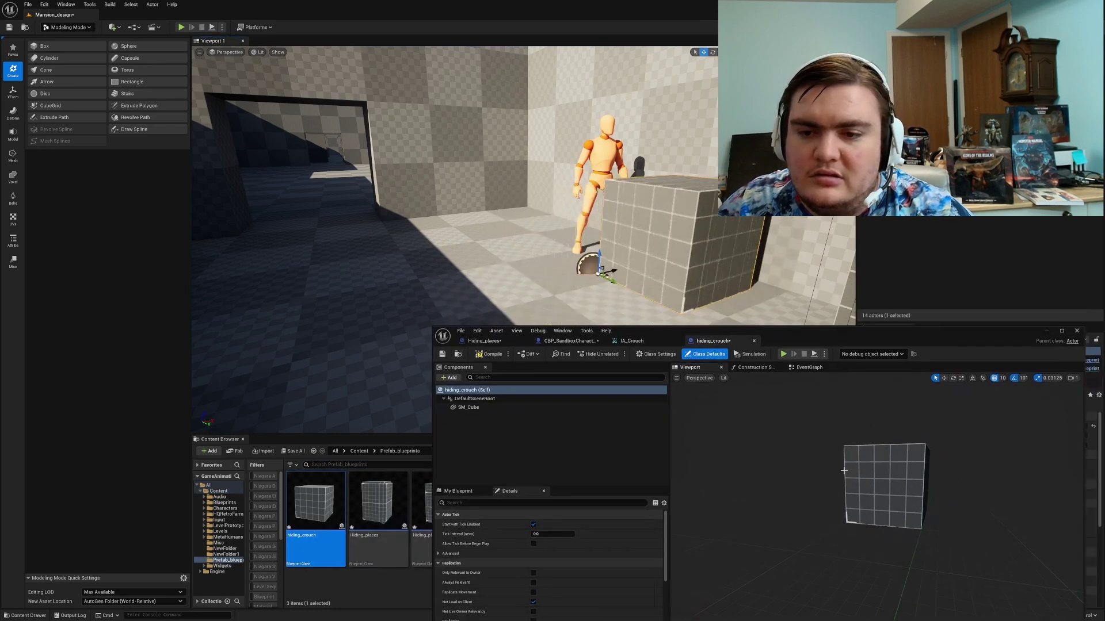
Step: Scale SM_Cube in hiding_crouch down to a thin table leg, about 0.156 in X and 0.094 in Y
click(843, 474)
drag(843, 474, 783, 473)
drag(847, 492, 870, 494)
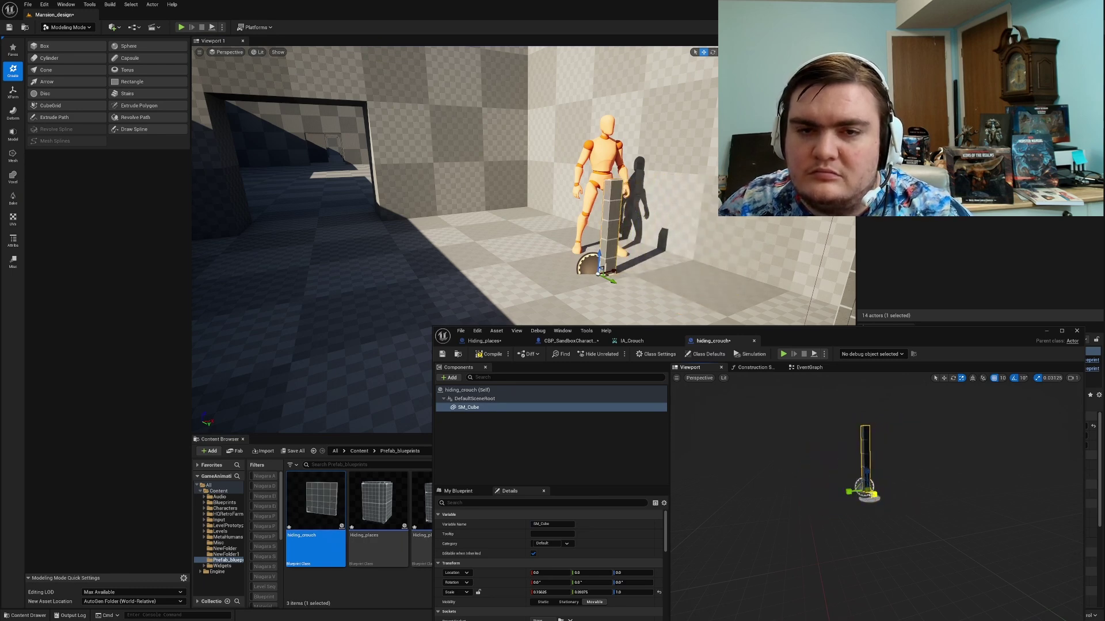
right_drag(870, 493, 863, 512)
key(w)
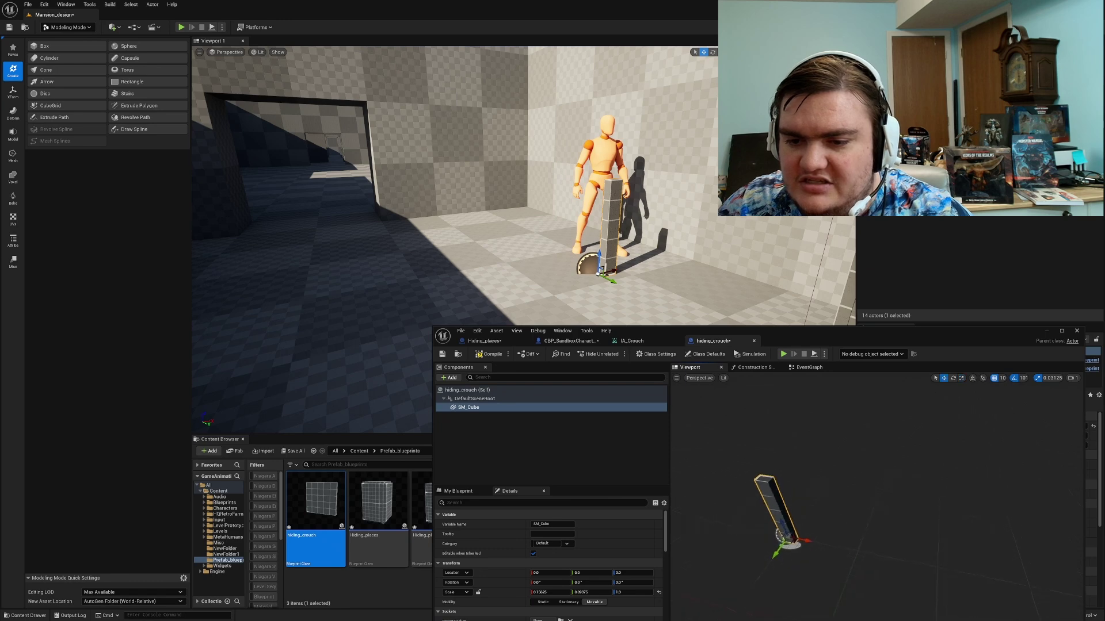
Step: Duplicate the table leg along the X axis and shift the original leg further away to widen the pair
alt+drag(797, 523, 875, 541)
click(792, 531)
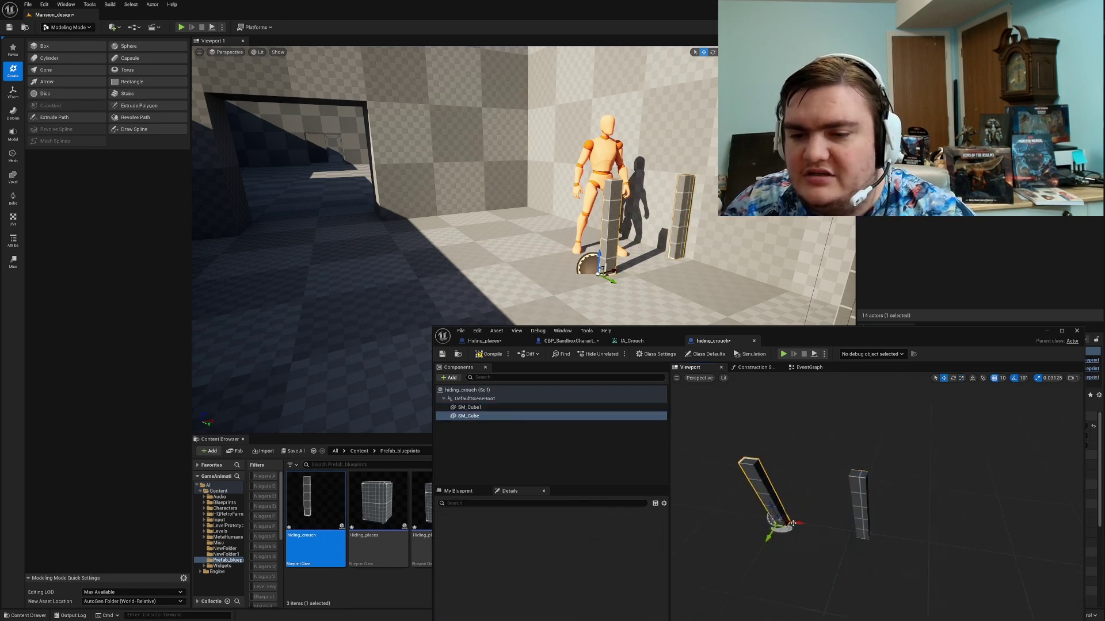
drag(797, 523, 776, 518)
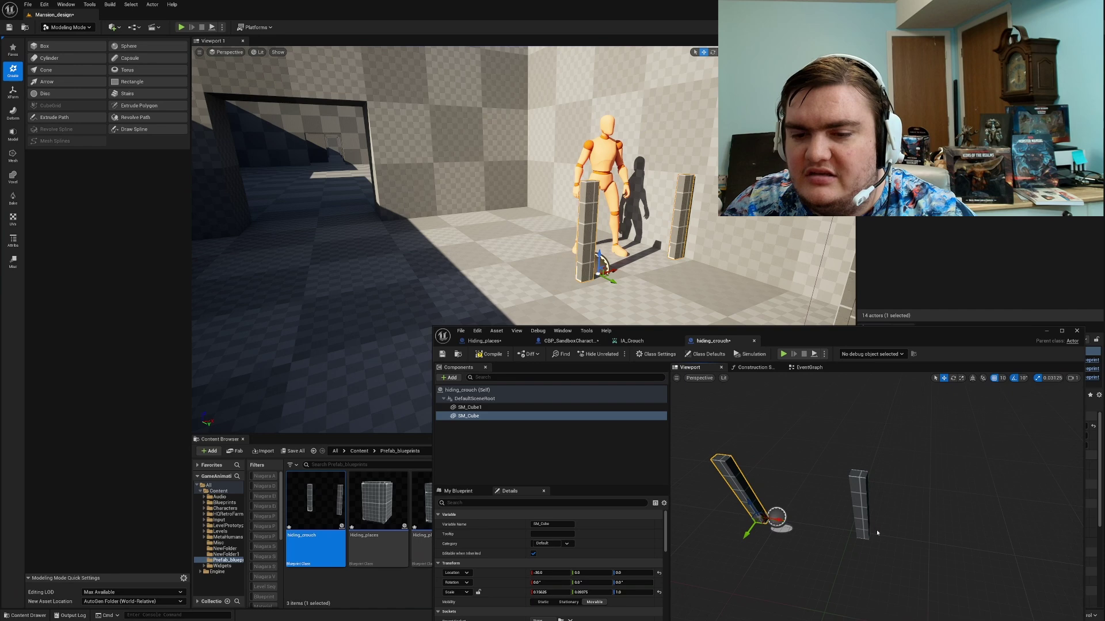
Step: Duplicate both table legs and move the copies 150 units along the Y axis to form the four corners
ctrl+click(858, 519)
mouse_move(855, 520)
right_down()
mouse_move(834, 520)
mouse_move(853, 520)
right_up()
alt+drag(810, 509, 812, 511)
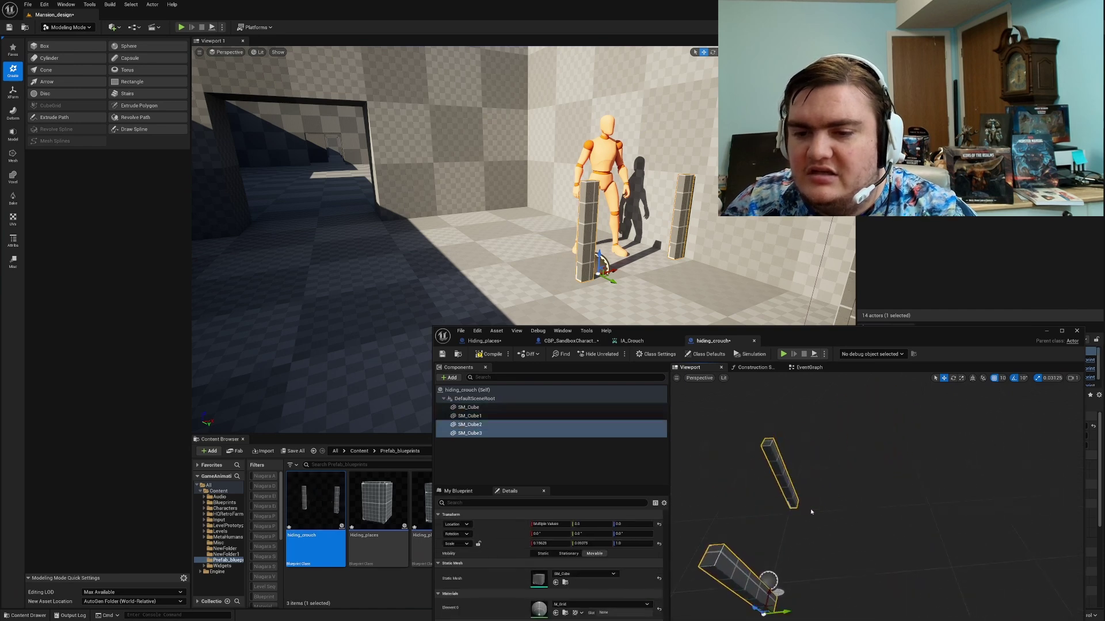
drag(785, 611, 932, 600)
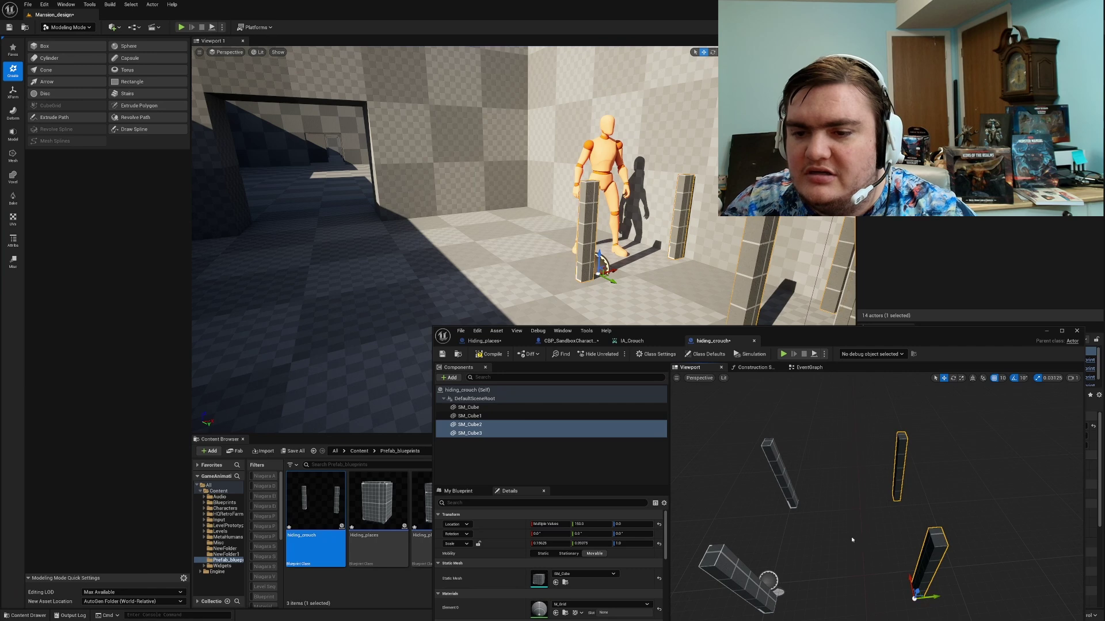
right_drag(870, 498, 874, 471)
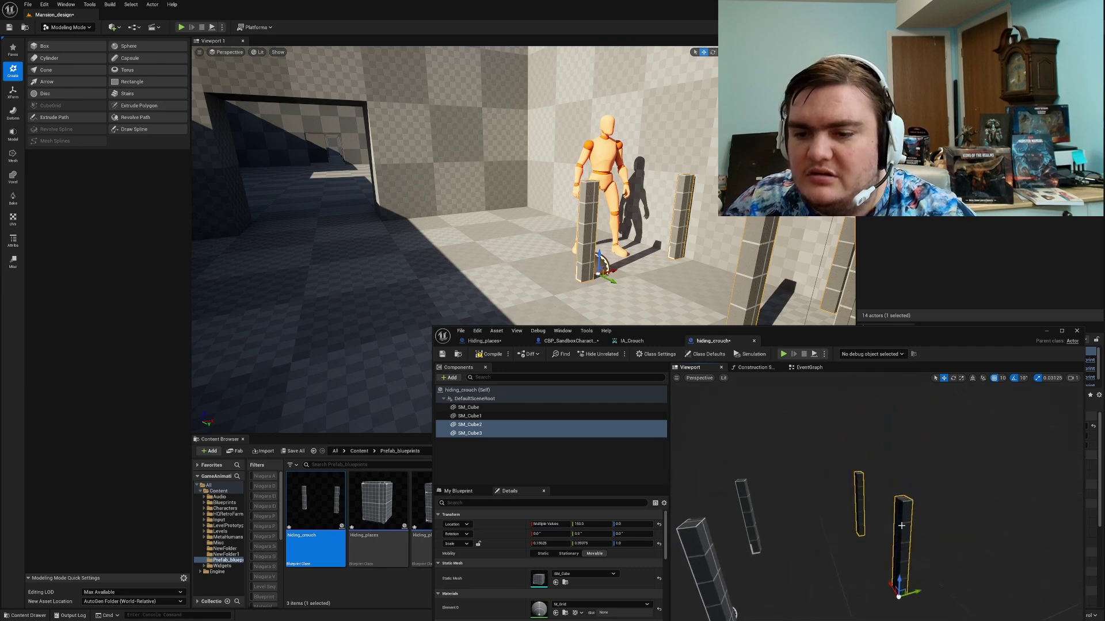
Step: Duplicate a leg, raise it to a height of 100, and scale it into a flat tabletop covering all four legs
click(902, 559)
alt+drag(902, 575, 895, 493)
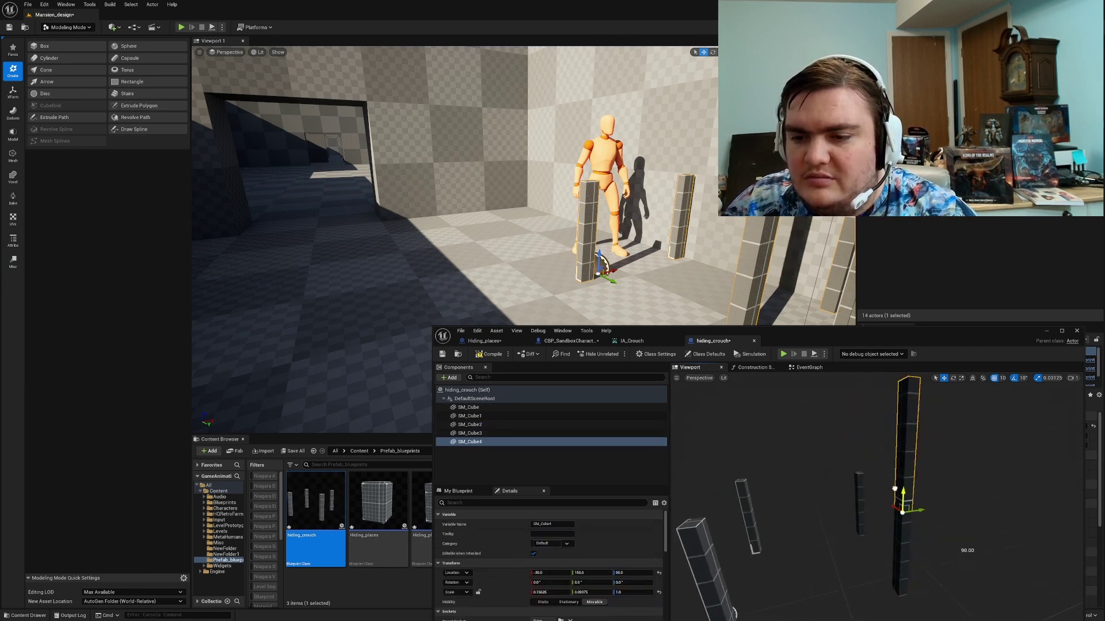
drag(742, 530, 670, 513)
mouse_move(789, 526)
right_down()
mouse_move(832, 550)
mouse_move(789, 526)
right_up()
drag(793, 528, 825, 565)
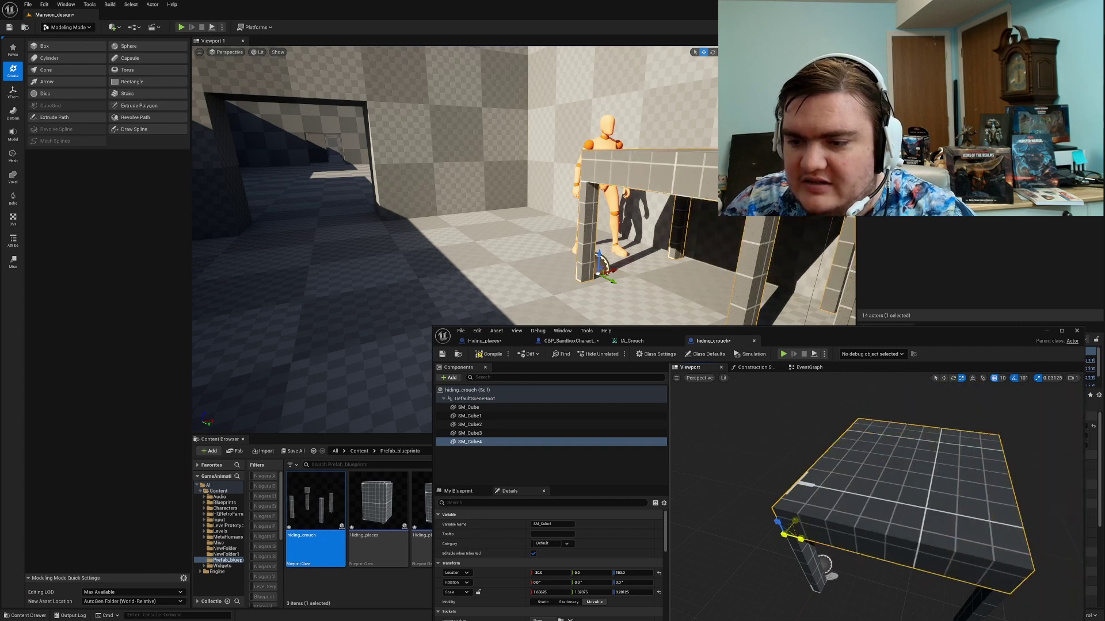
Step: Shift the tabletop along the X axis to centre it over the legs and compile the hiding_crouch blueprint
scroll(800, 521, down, 5)
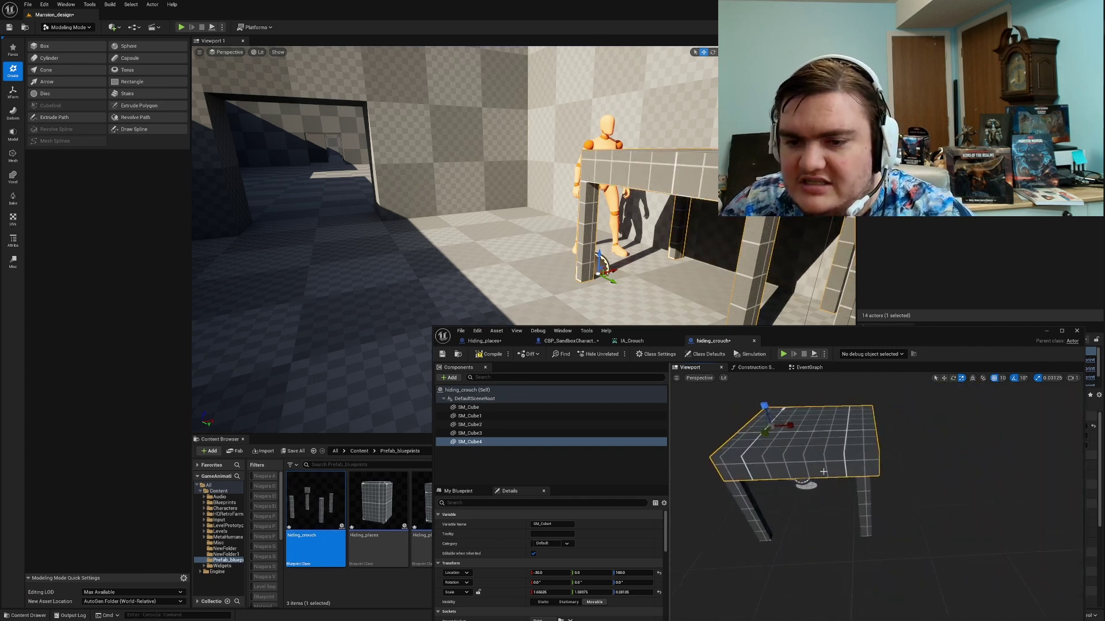
drag(790, 426, 780, 428)
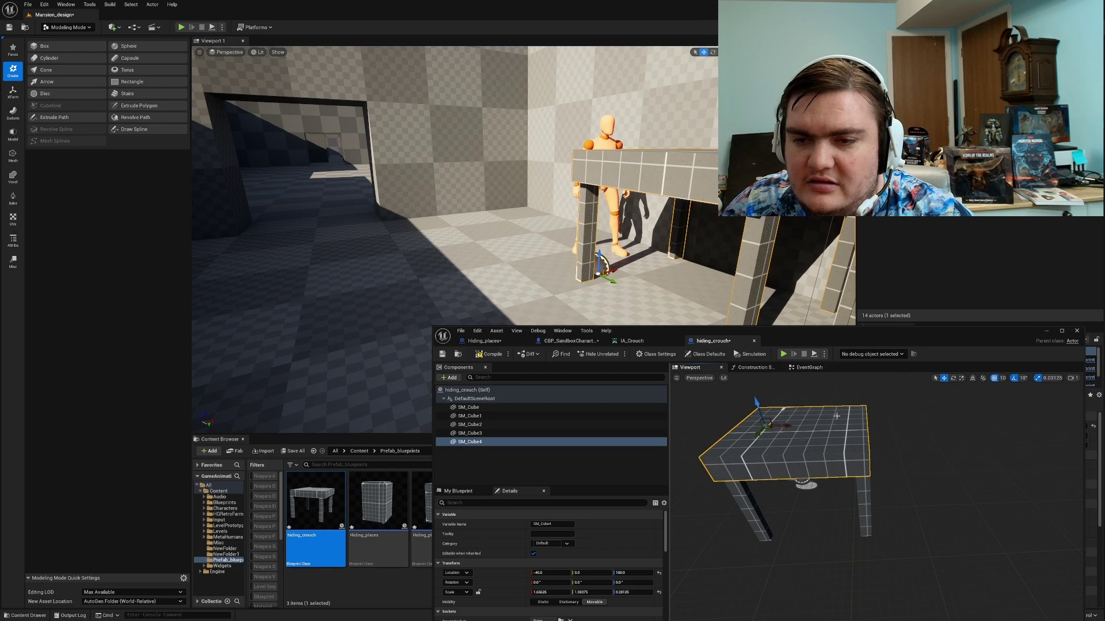
drag(788, 425, 794, 427)
click(499, 355)
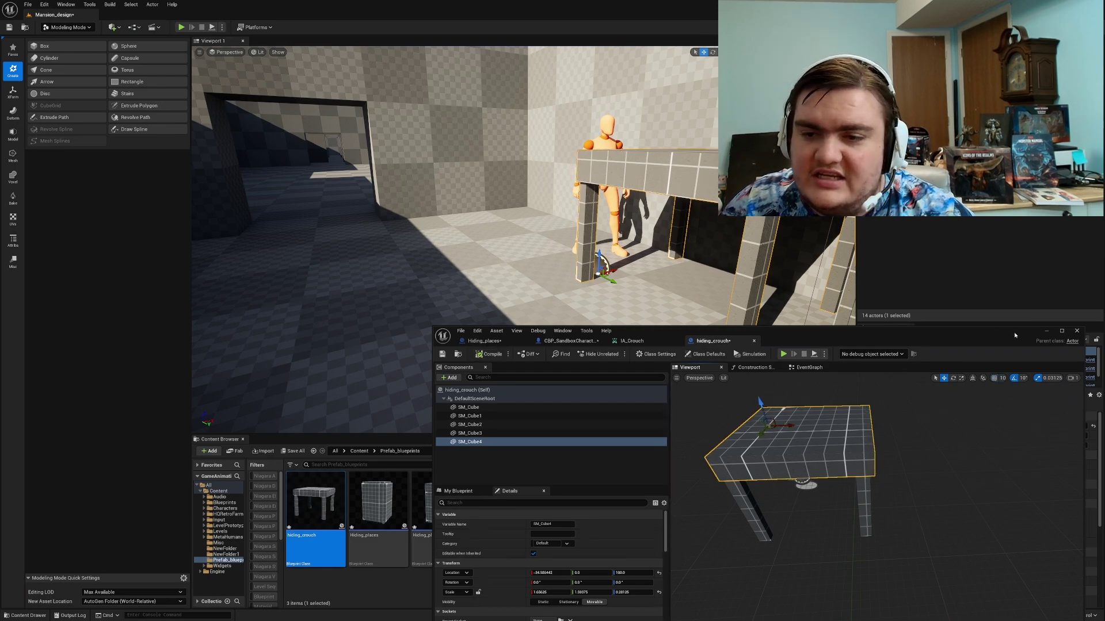
Step: Play-test the level beside the table and walk the character under it to check its height
click(1047, 334)
right_drag(690, 277, 799, 302)
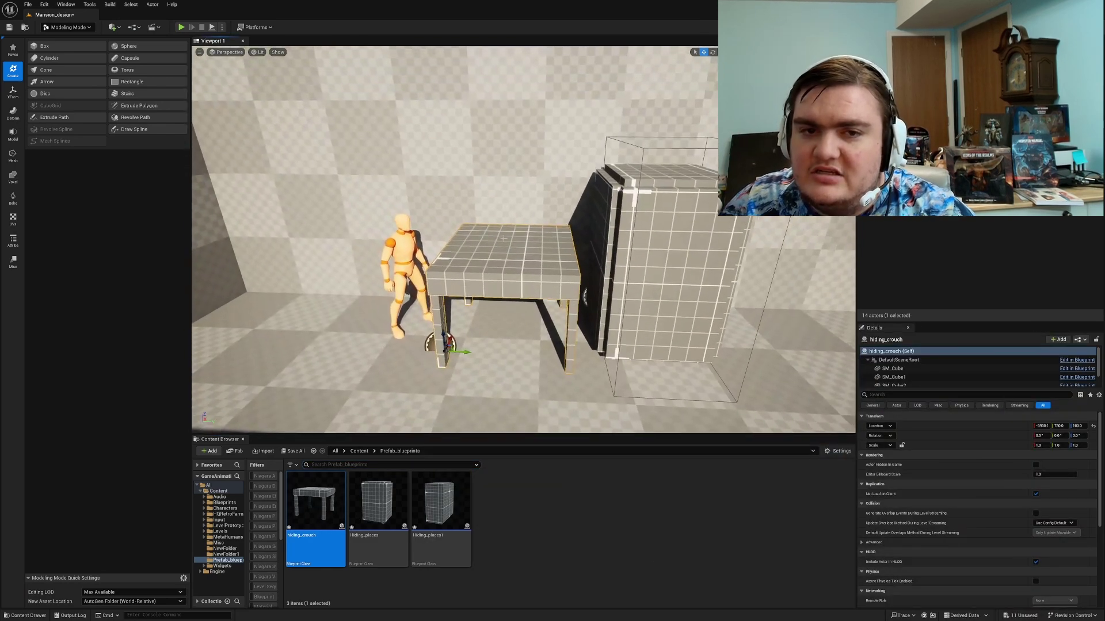
click(181, 27)
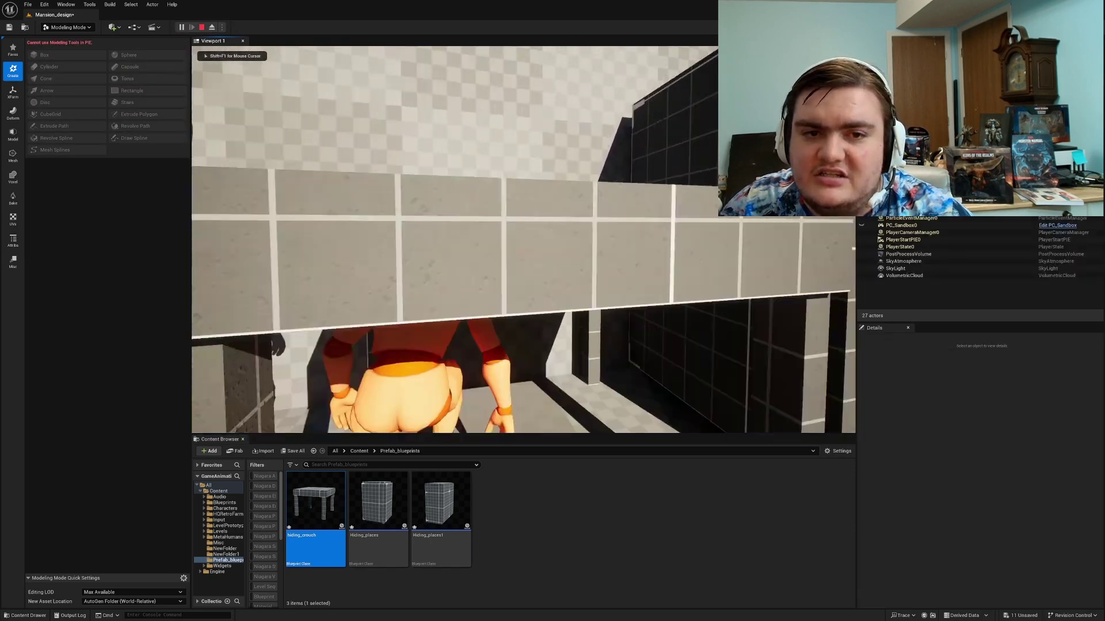
key(w)
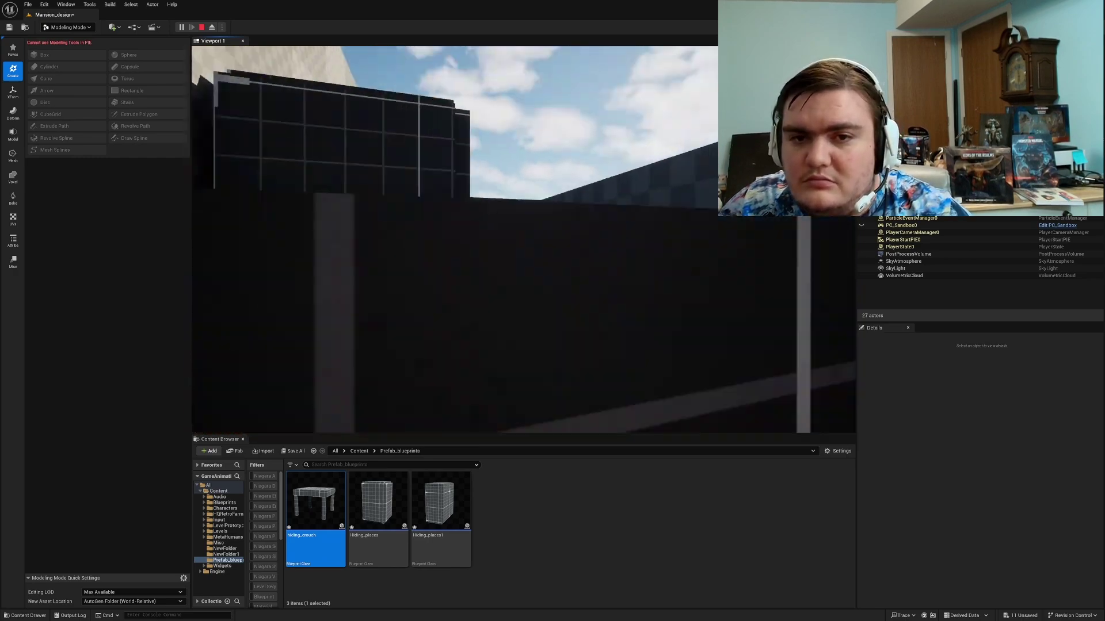
Step: Stop play-testing and delete the test hiding_crouch table from the level
key(Escape)
right_drag(524, 240, 115, 270)
key(Delete)
right_drag(391, 305, 385, 314)
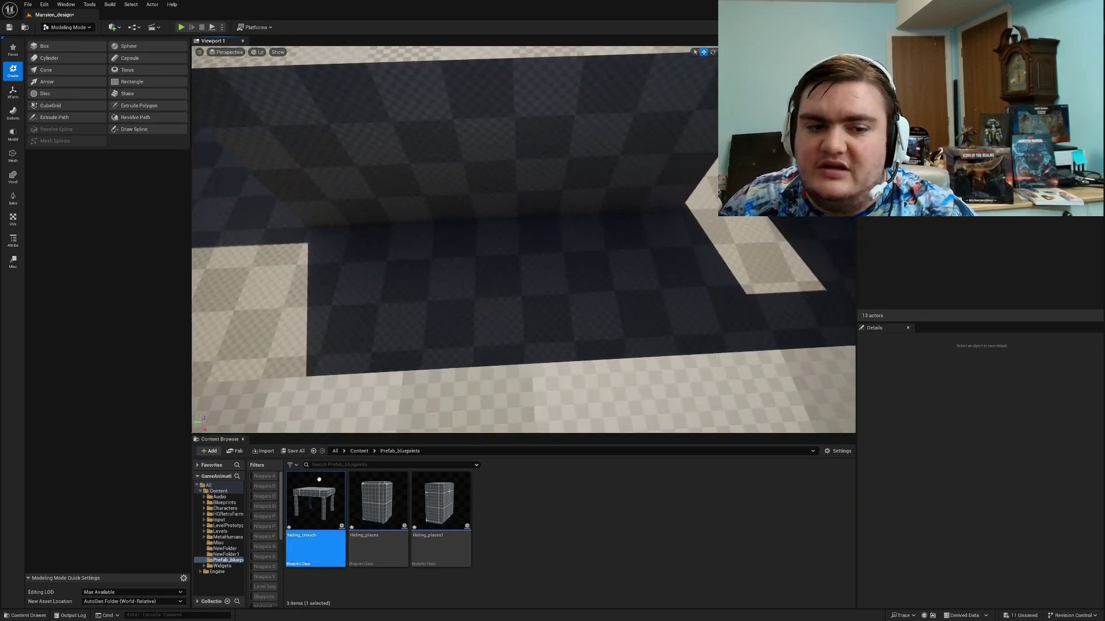
Step: Place a hiding_crouch table from the Prefab_blueprints folder inside a shaded walled room of the mansion
drag(316, 500, 507, 231)
right_drag(507, 231, 725, 230)
click(612, 226)
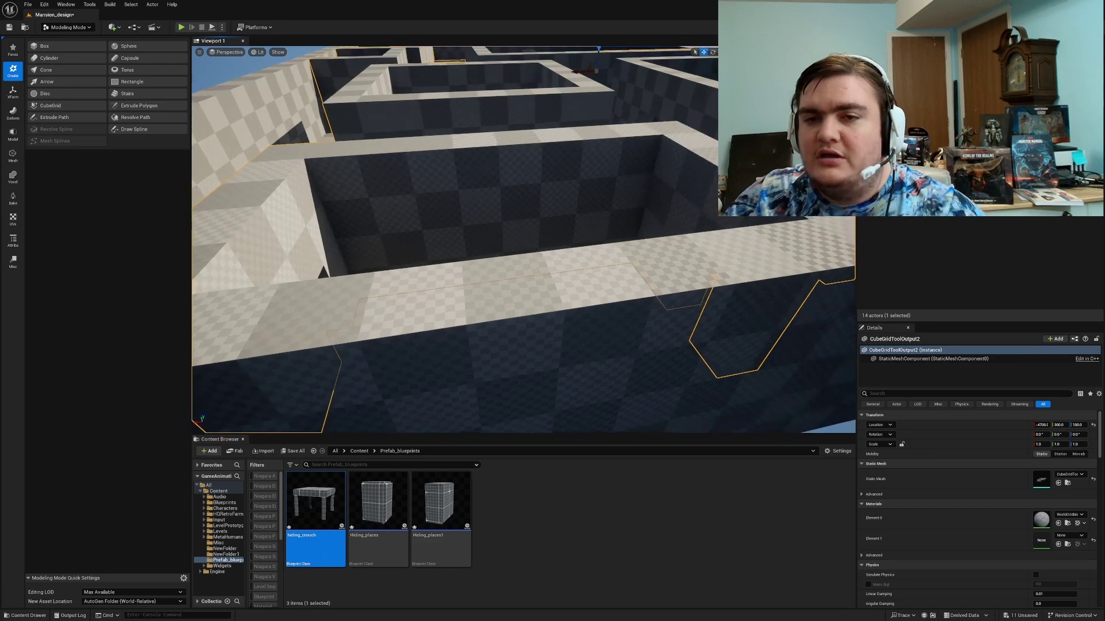
right_drag(613, 227, 614, 227)
right_drag(497, 203, 496, 202)
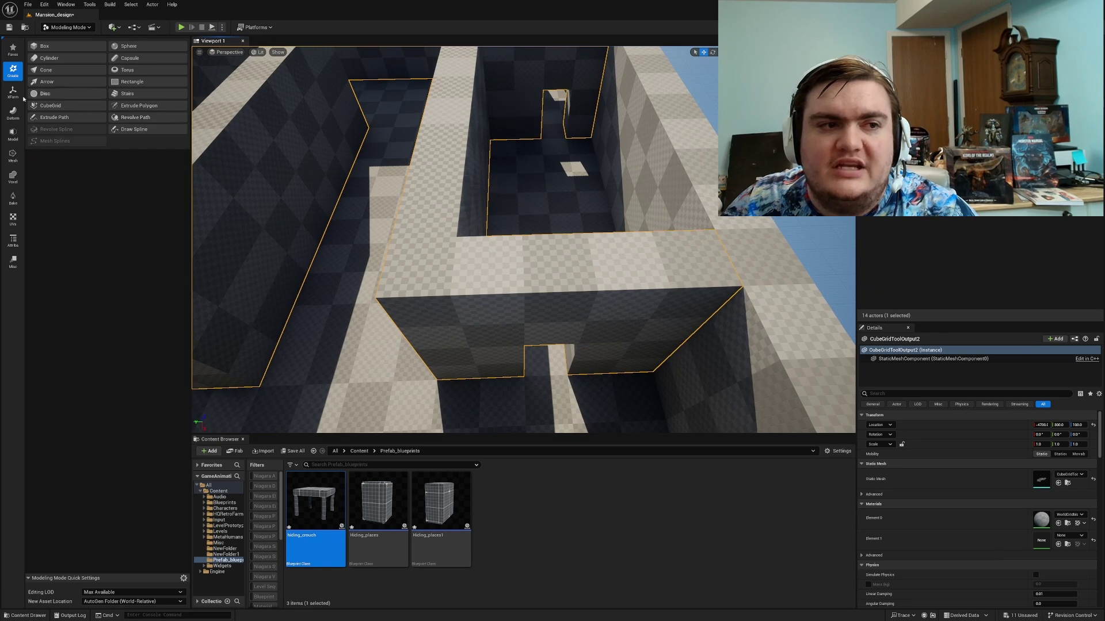
click(50, 106)
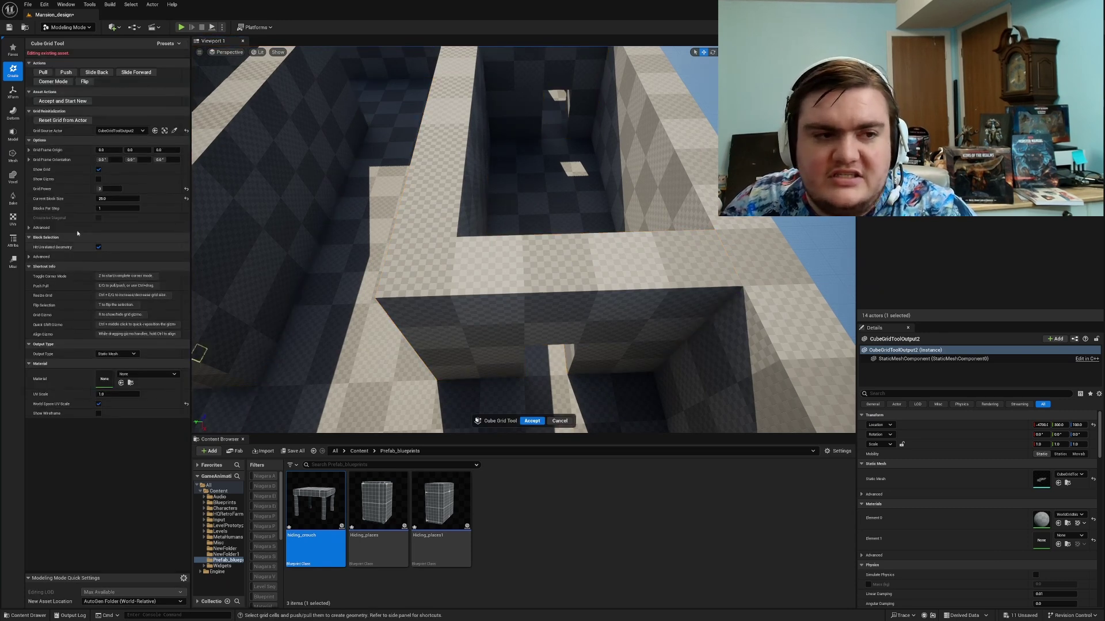
key(ctrl+e)
key(ctrl+e)
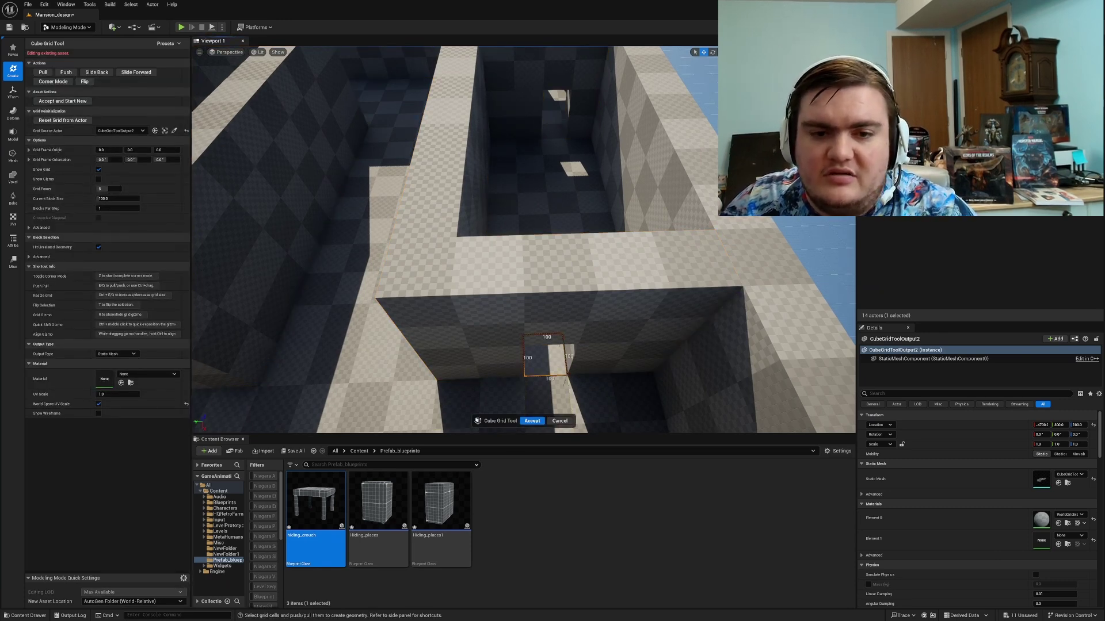
click(553, 421)
right_drag(551, 357, 551, 357)
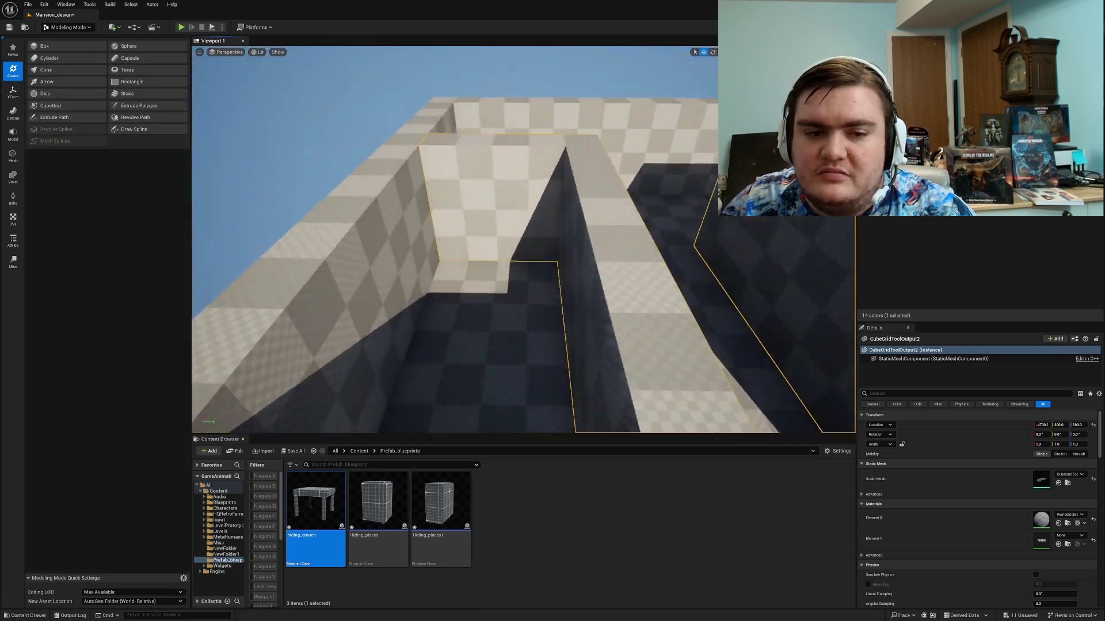
Step: Cut doorway openings through two walls of the shaded room beside the long hall with the CubeGrid tool and accept the changes
right_drag(517, 258, 553, 288)
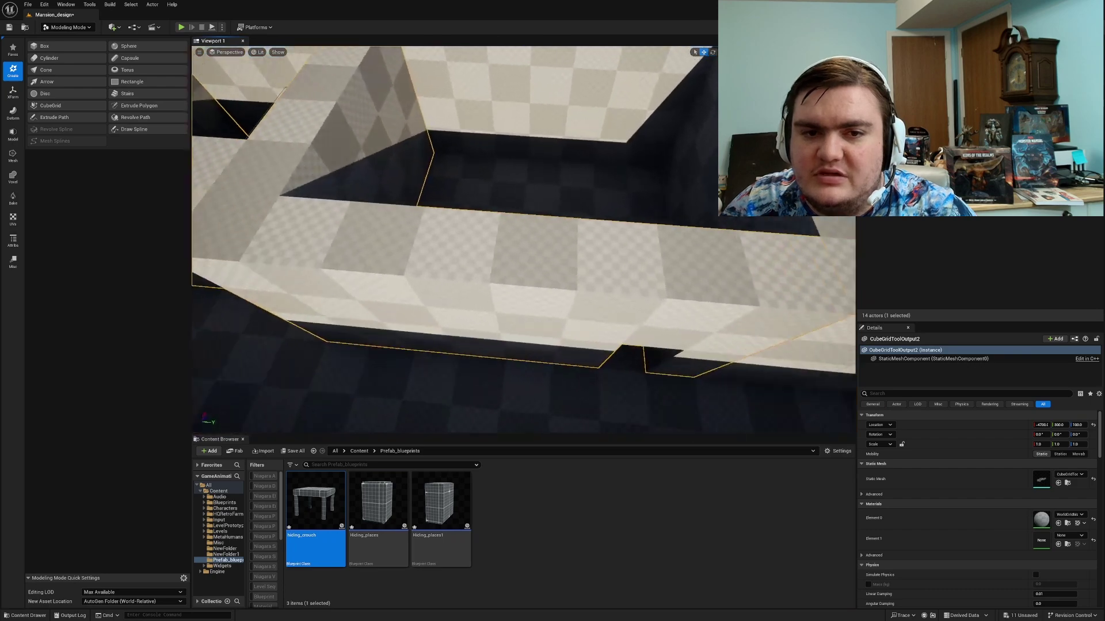
right_drag(617, 405, 616, 405)
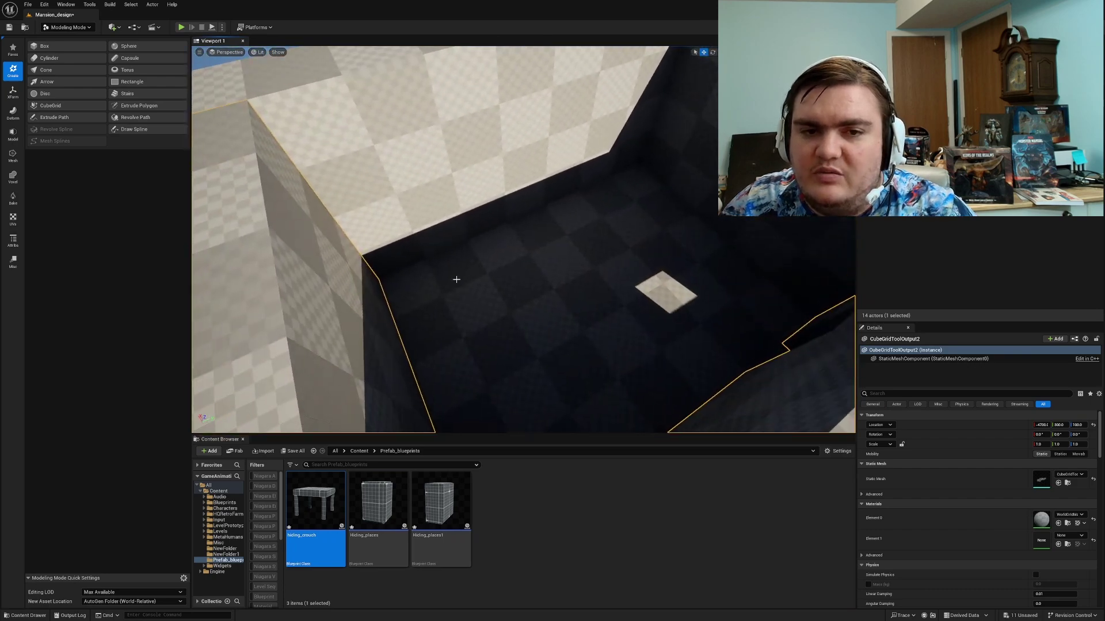
right_drag(583, 245, 472, 262)
right_drag(621, 288, 278, 217)
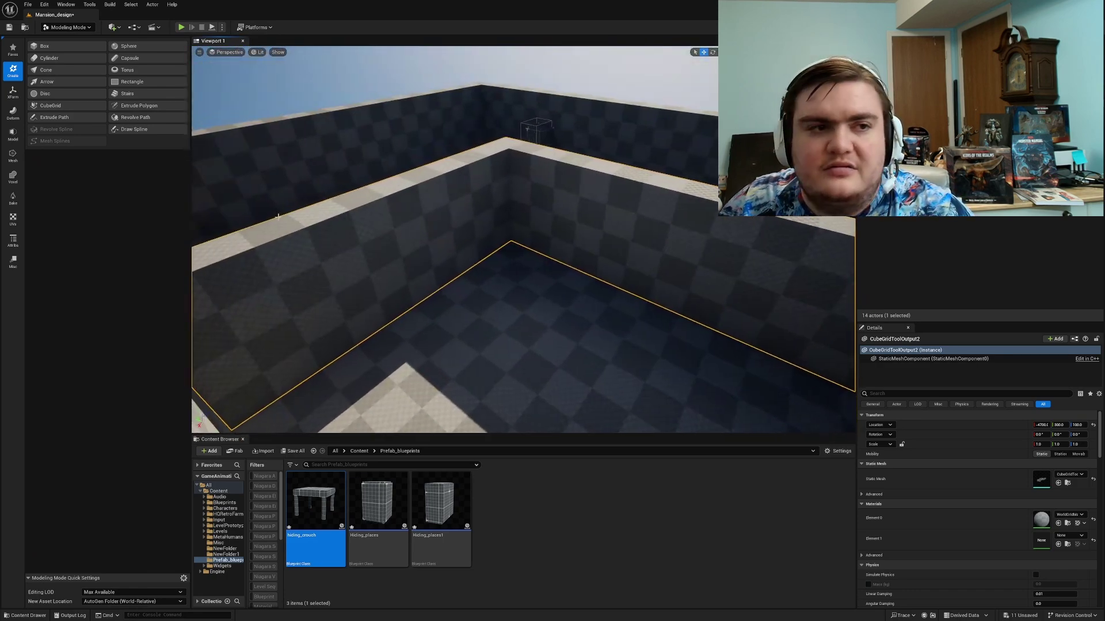
click(64, 104)
right_drag(518, 259, 562, 240)
click(535, 421)
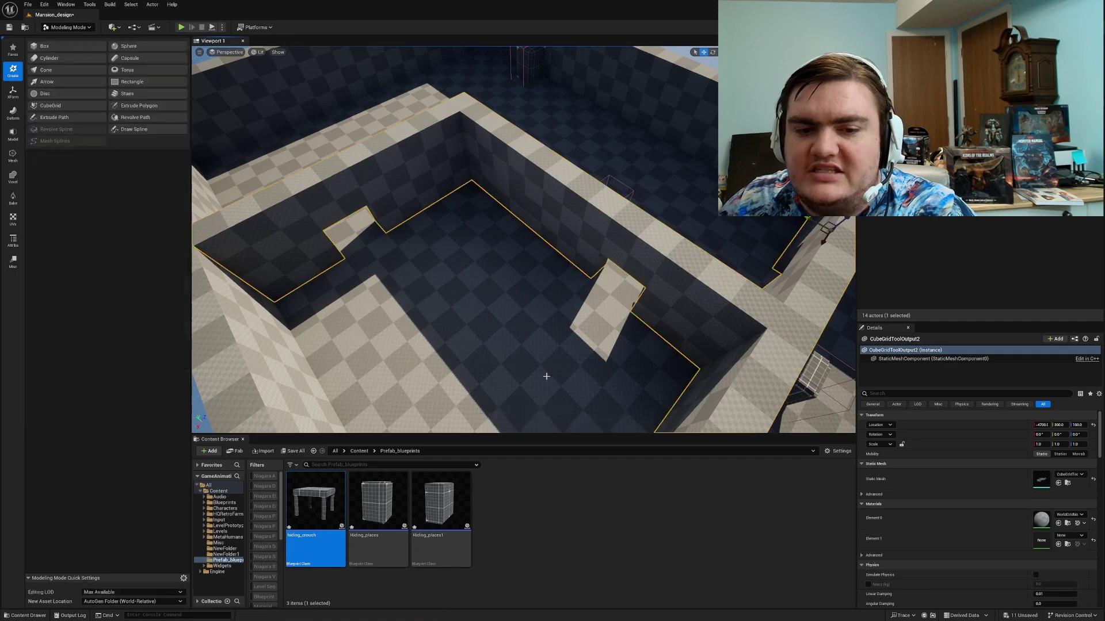
right_drag(546, 376, 368, 308)
key(Escape)
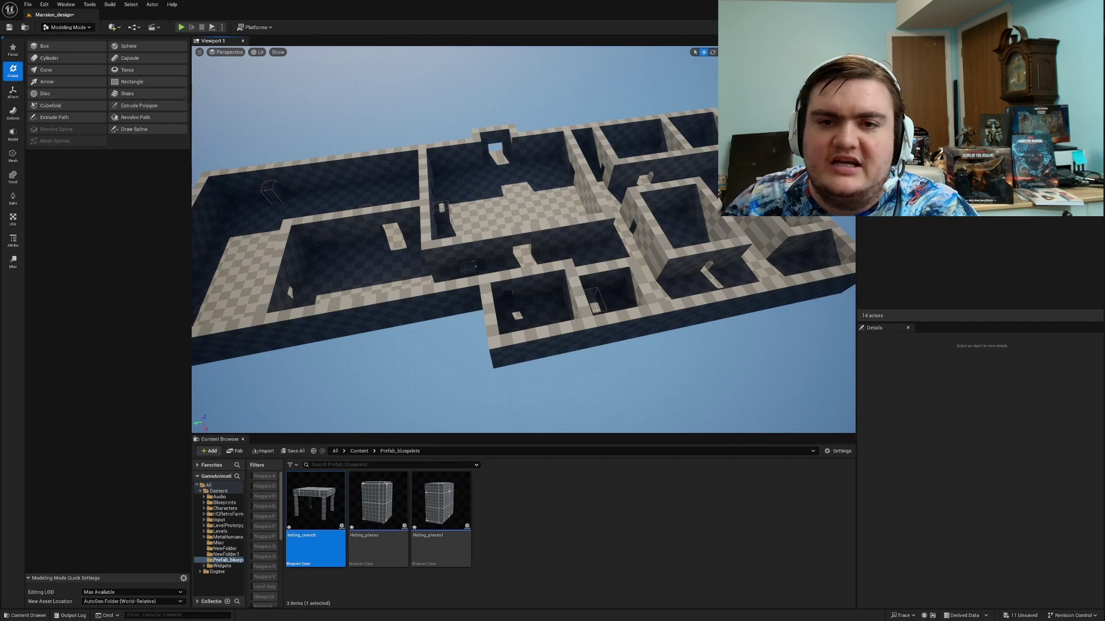
right_drag(834, 278, 541, 299)
right_drag(713, 322, 665, 259)
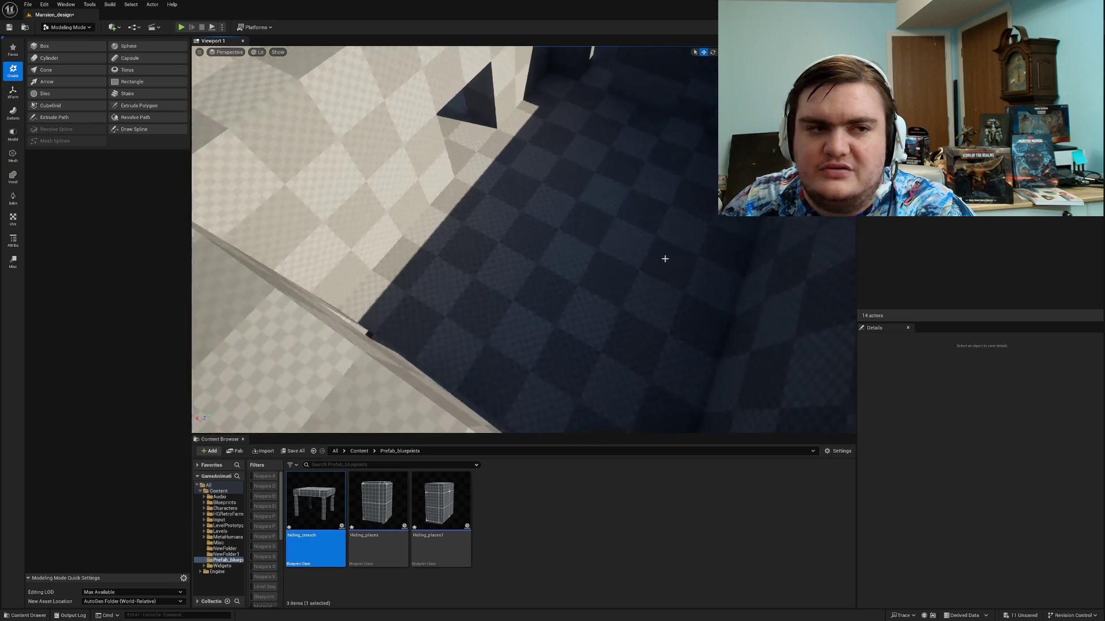
click(359, 451)
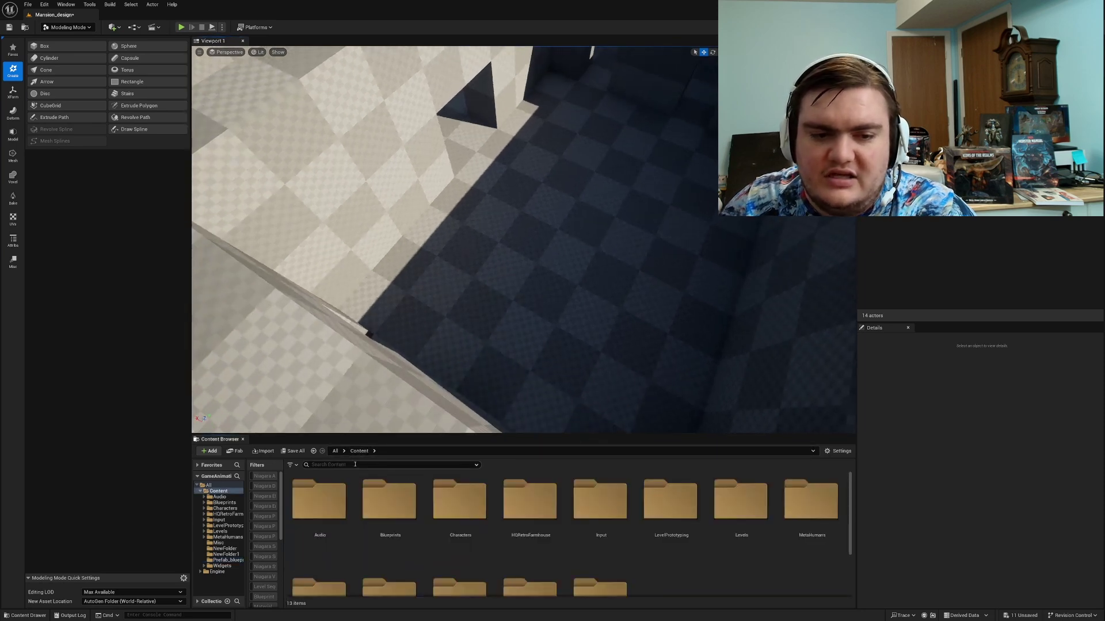
click(354, 464)
text(sm)
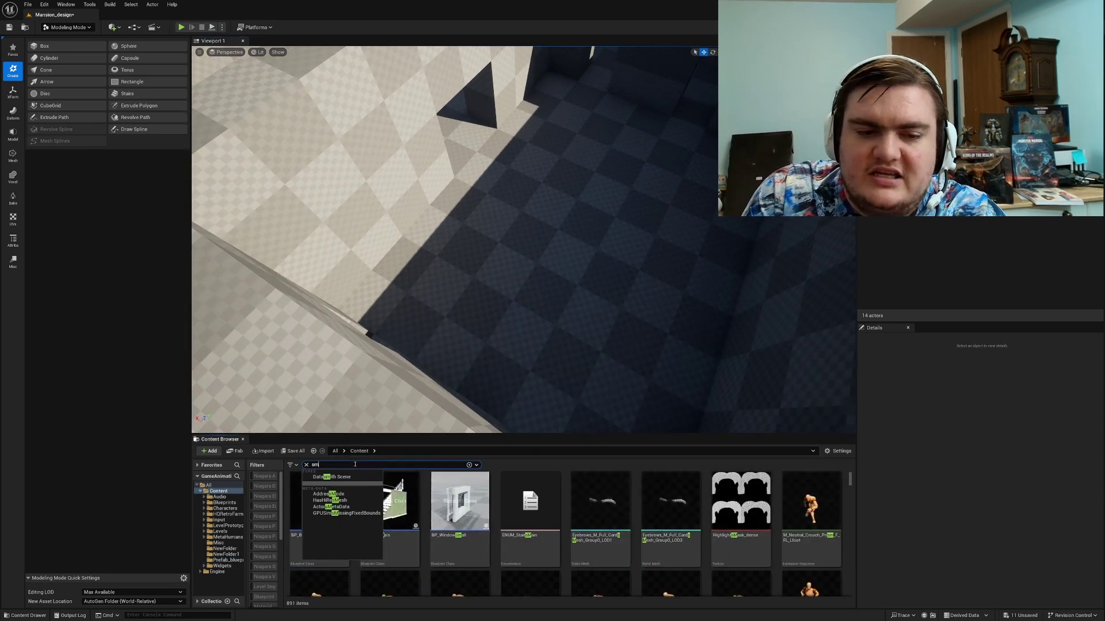
text(cube)
key(BackSpace)
key(BackSpace)
key(BackSpace)
key(BackSpace)
key(BackSpace)
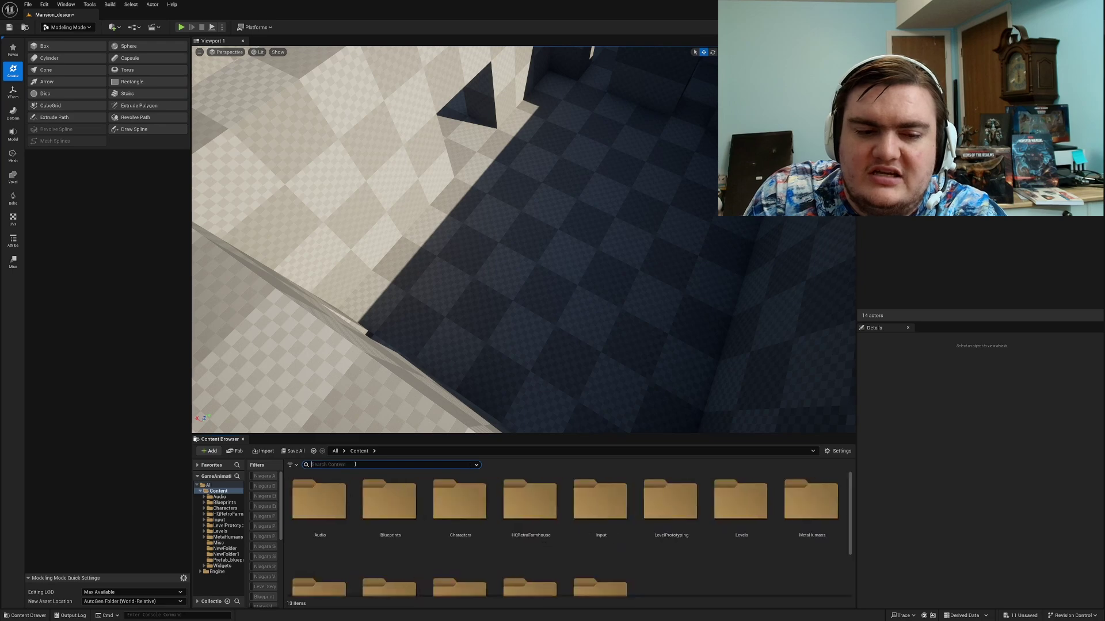
Step: Place a hiding_crouch table from the Prefab_blueprints folder in a shaded end room and enlarge it along X and Y
right_drag(460, 311, 426, 296)
right_drag(547, 257, 448, 242)
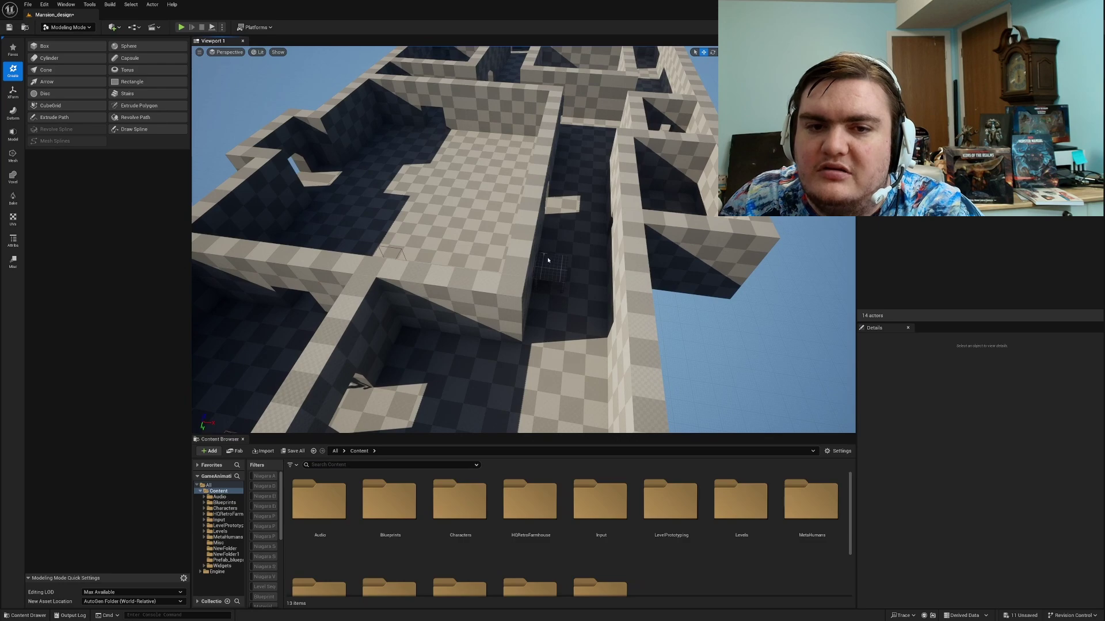
right_click(569, 275)
click(596, 294)
right_drag(596, 293, 635, 259)
drag(340, 517, 528, 261)
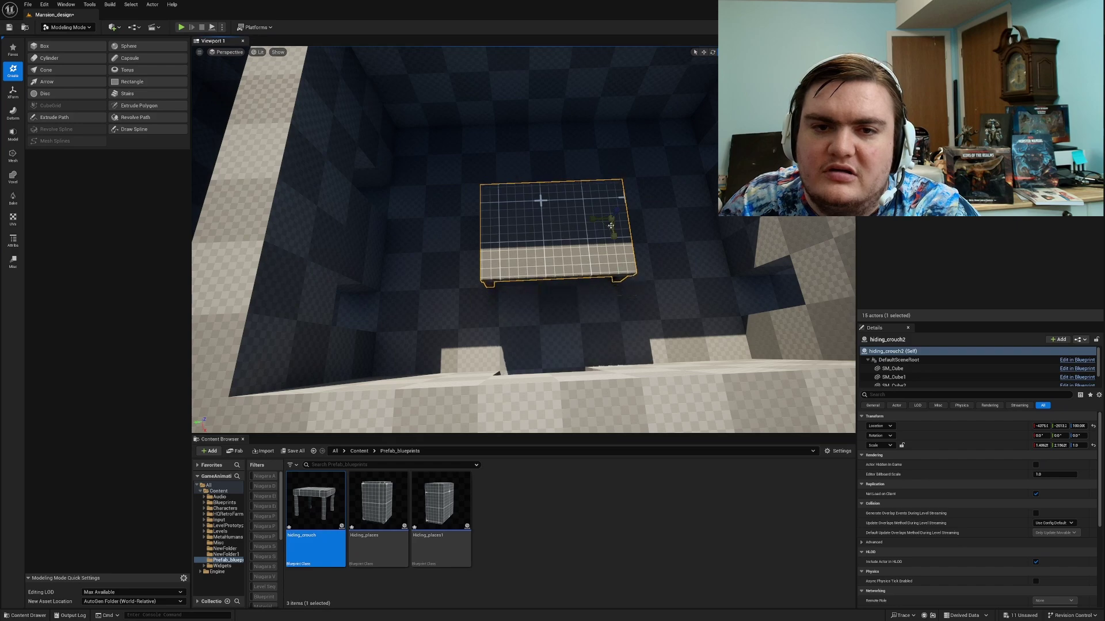
Step: Shift the enlarged hiding_crouch table along the X axis, away from the doorway wall of the room
right_drag(611, 227, 713, 216)
key(s)
right_drag(558, 247, 581, 264)
right_drag(456, 238, 451, 240)
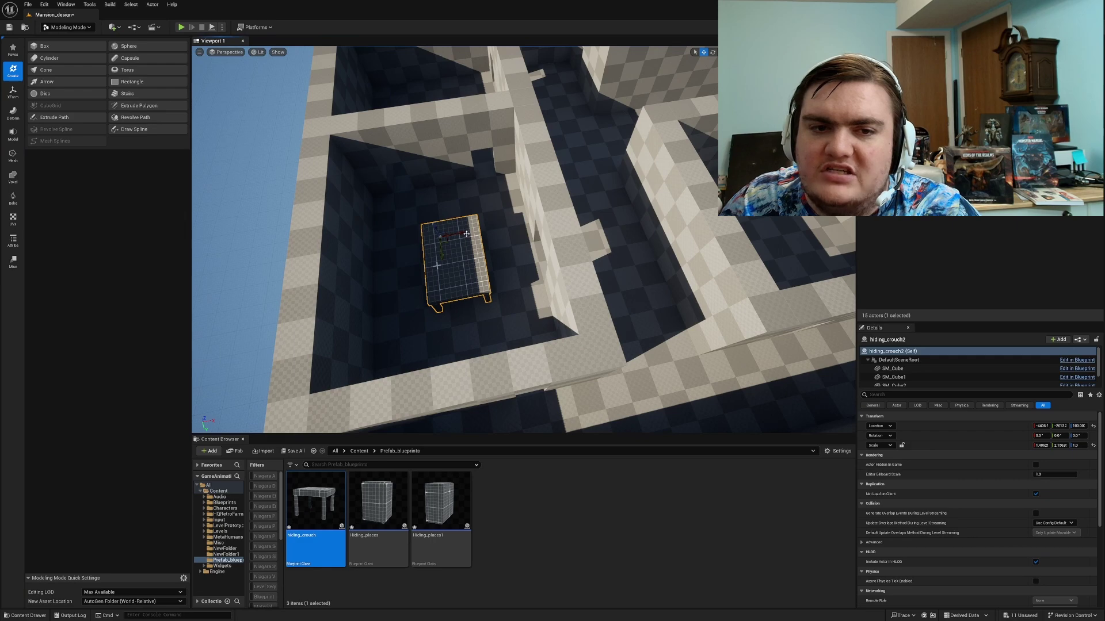
drag(460, 235, 455, 236)
right_drag(454, 236, 762, 233)
key(s)
key(w)
key(w)
right_drag(829, 253, 541, 261)
key(s)
right_drag(468, 234, 512, 228)
Step: Play-test the level by walking and crouching around the enlarged table and through the room, and stop the session
key(w)
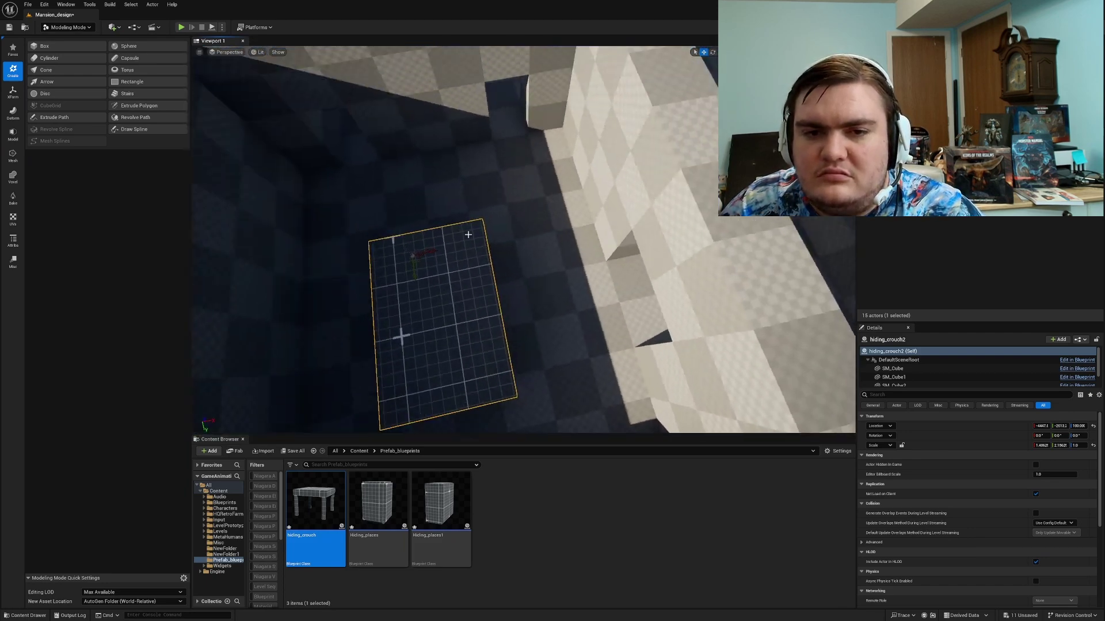
click(181, 27)
key(w)
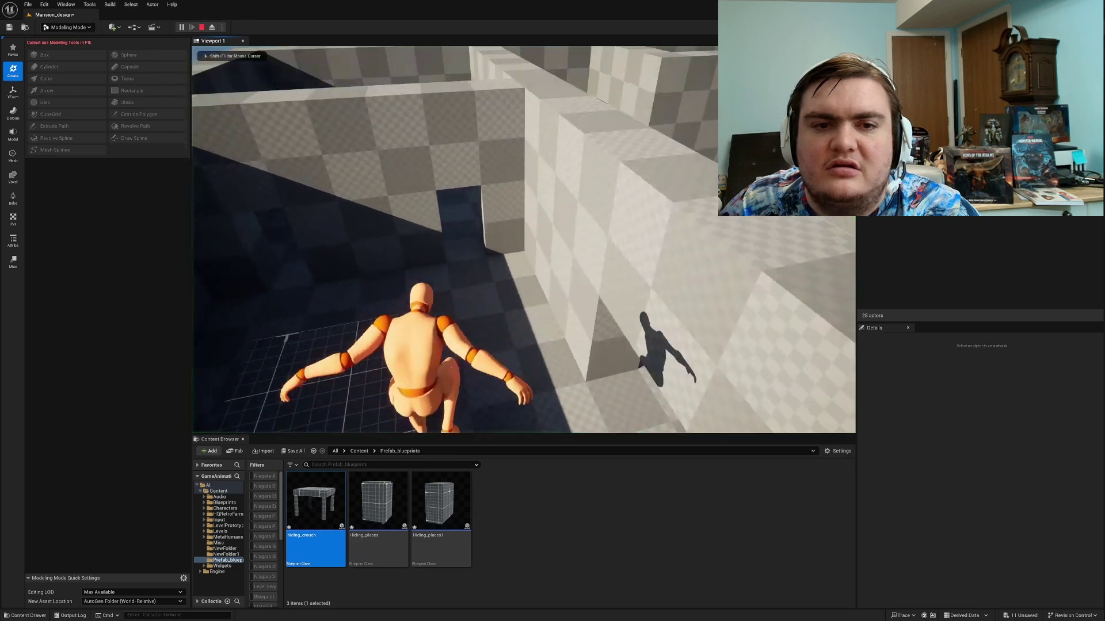
key(w)
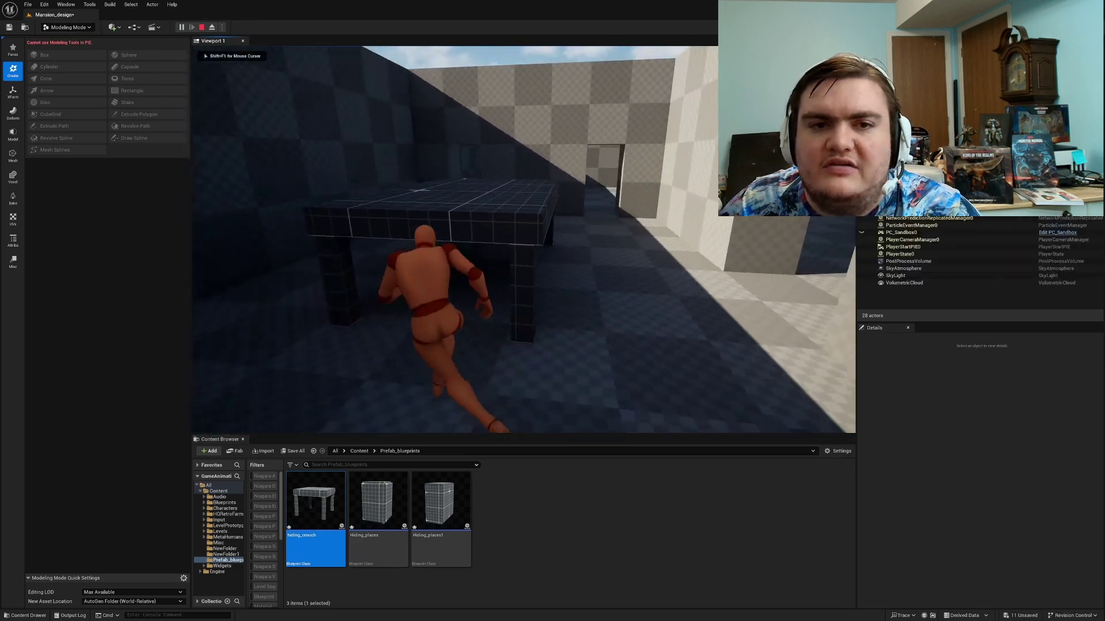
key(c)
key(w)
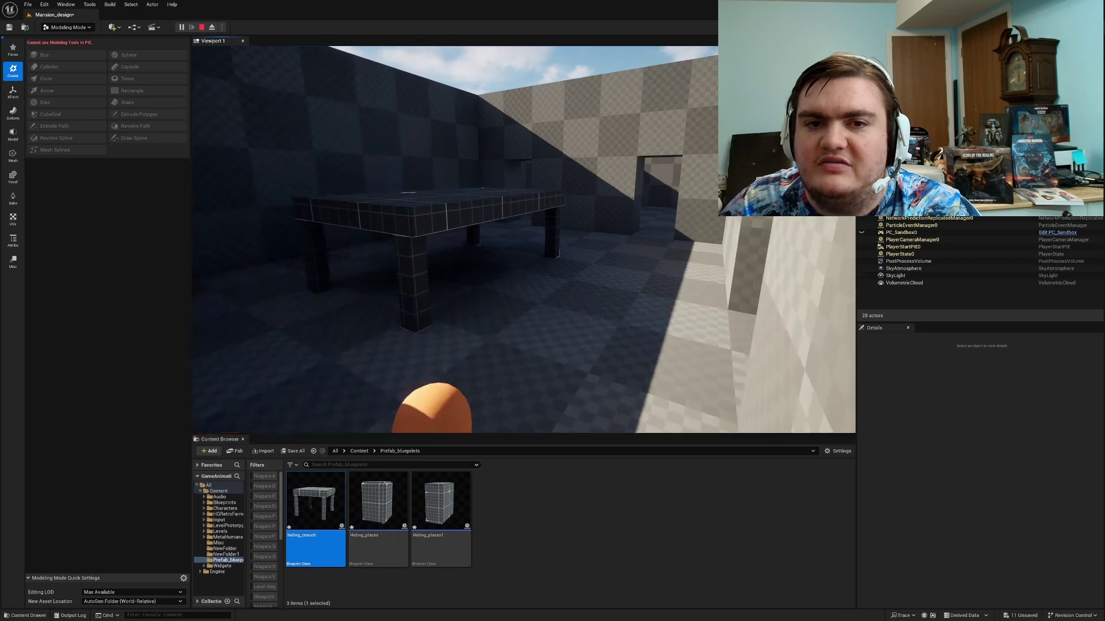
key(w)
key(w)
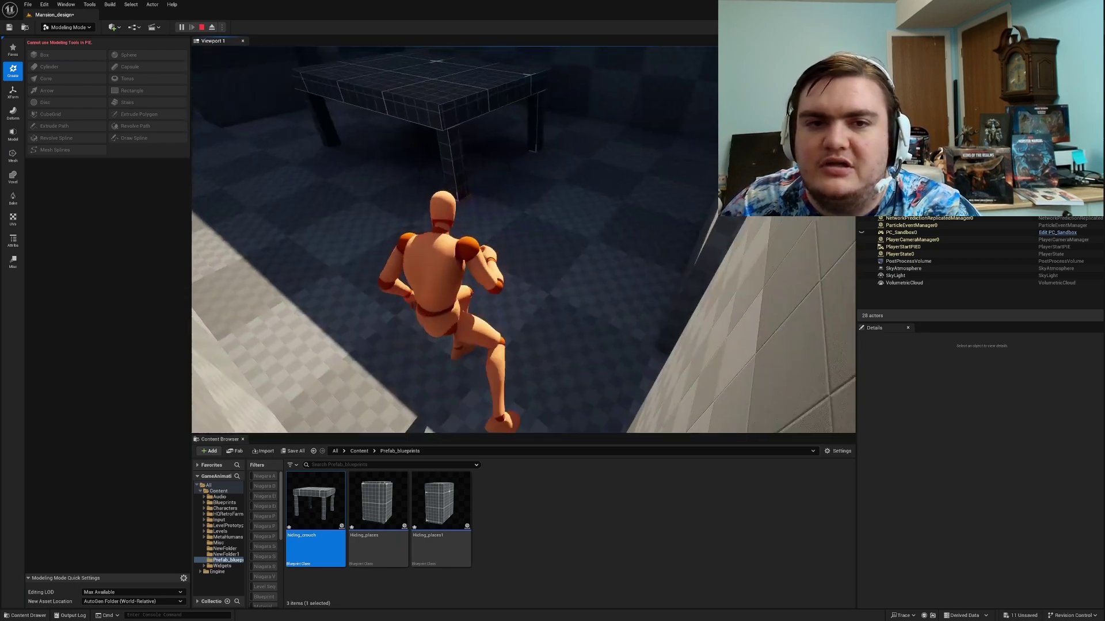
key(w)
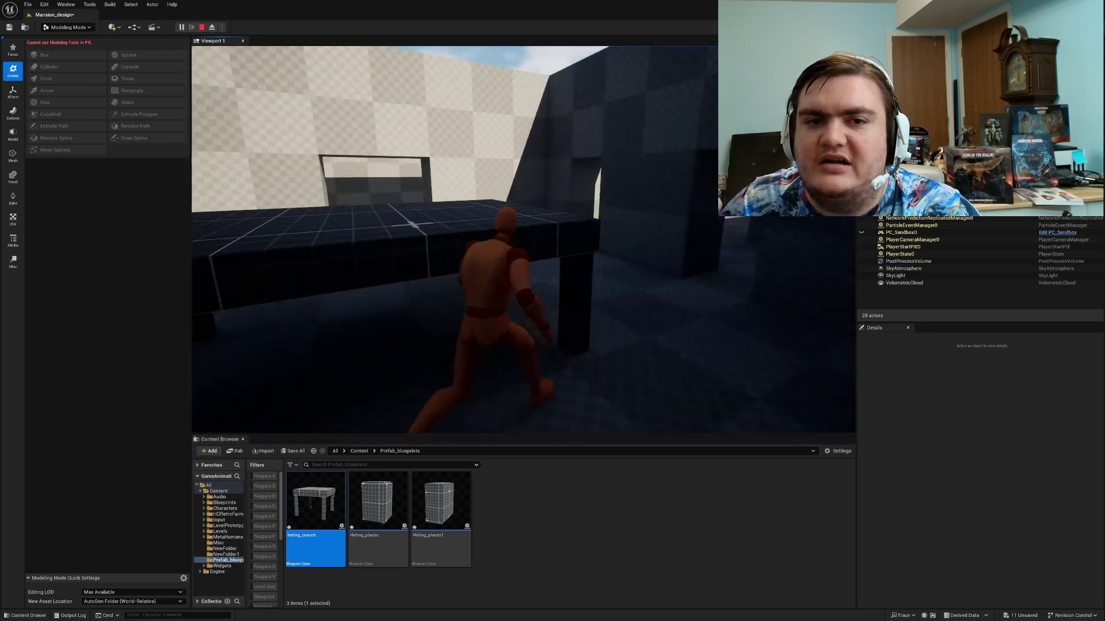
key(w)
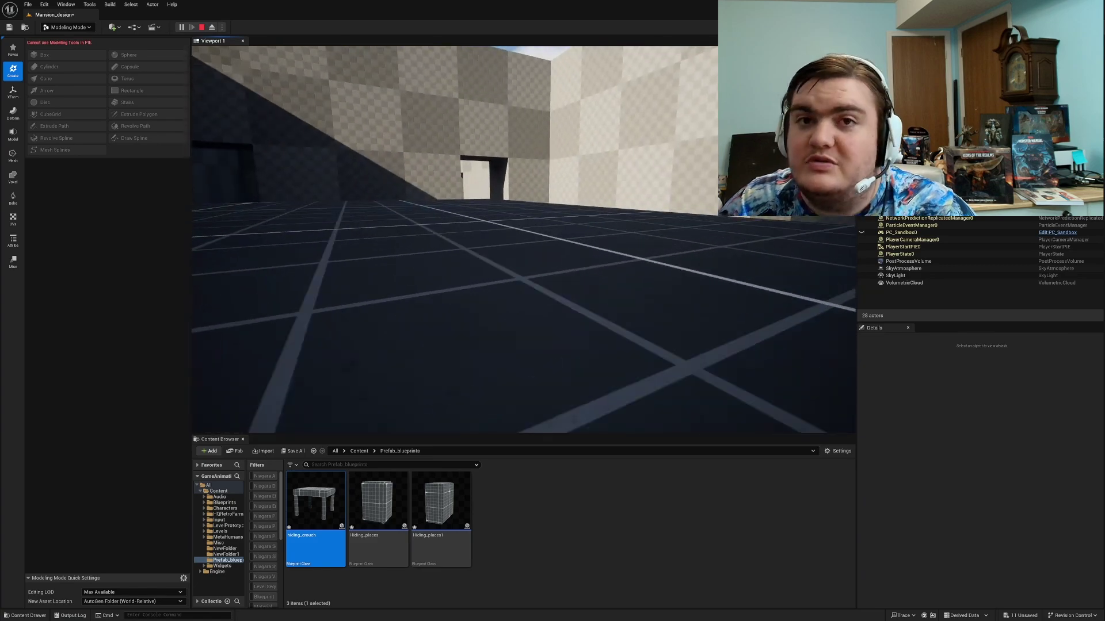
key(w)
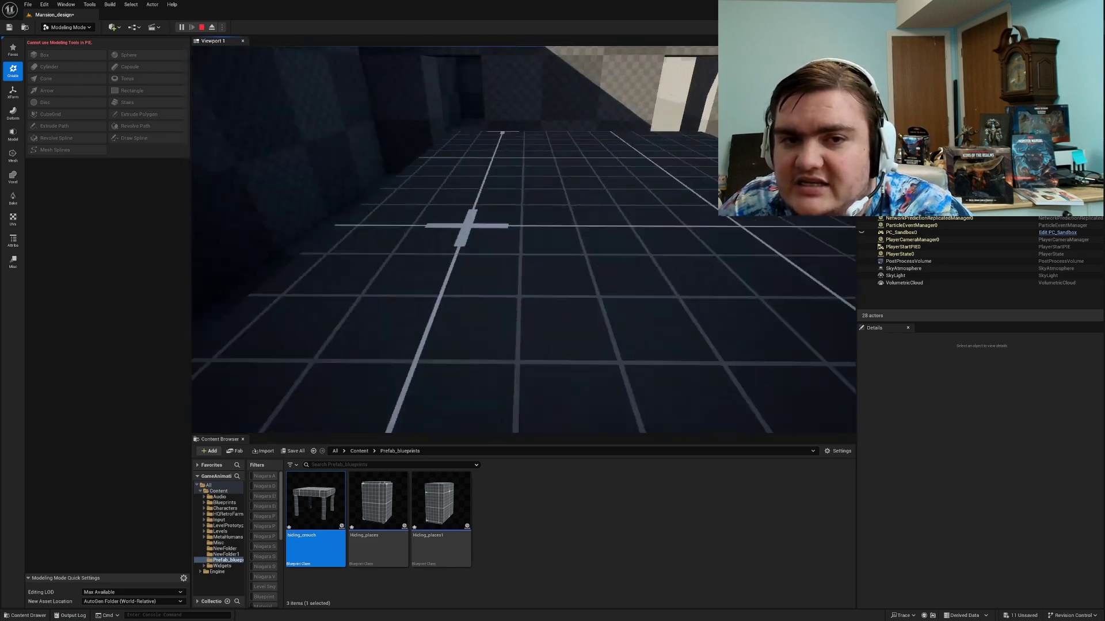
key(w)
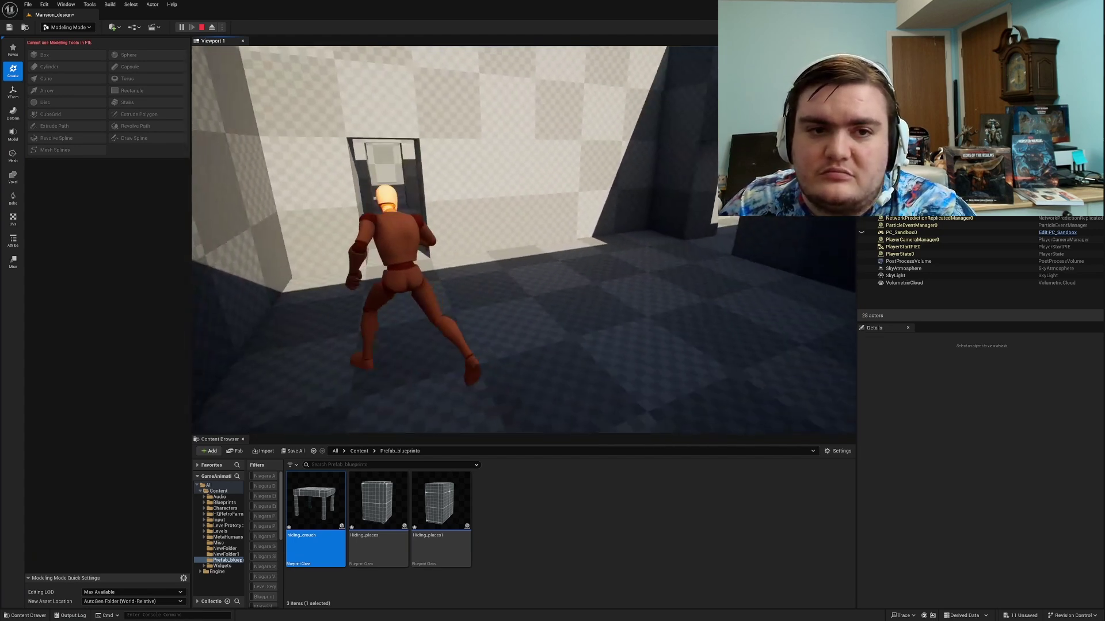
key(Escape)
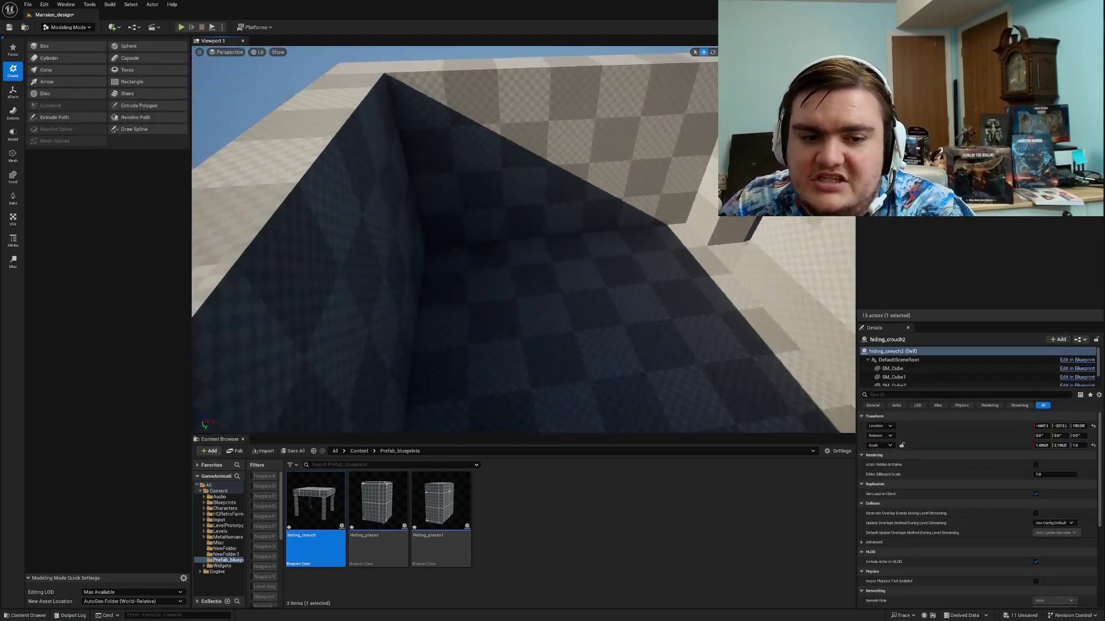
Step: Place a Hiding_places cabinet in a shaded walled room, turn it 90 degrees and slide it along X towards the side wall
drag(378, 500, 433, 277)
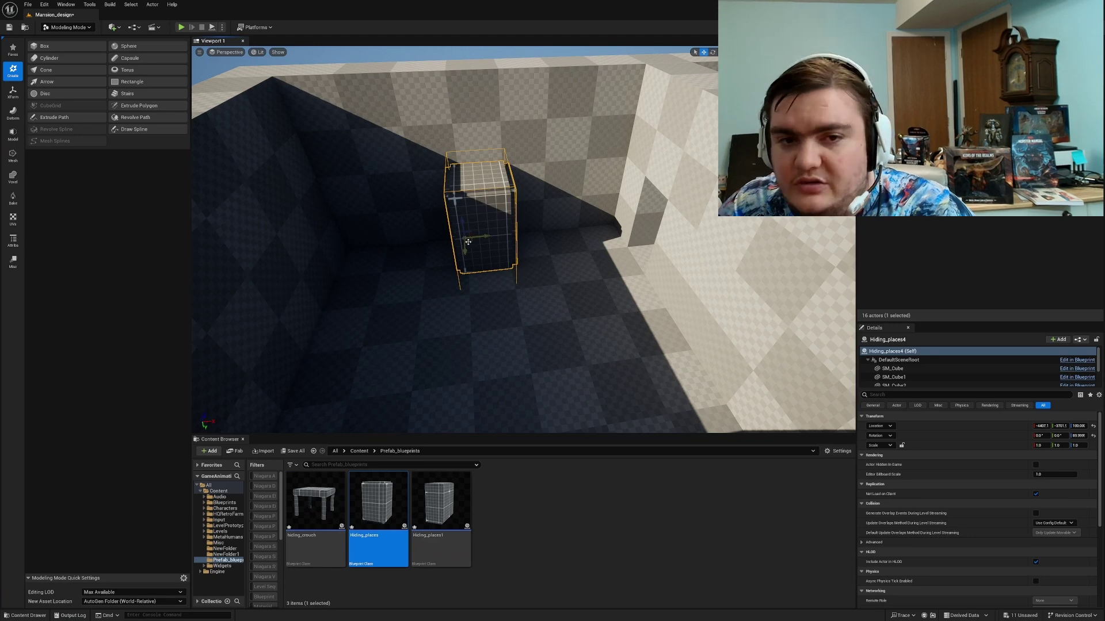
key(Escape)
key(w)
right_drag(468, 243, 524, 247)
click(453, 286)
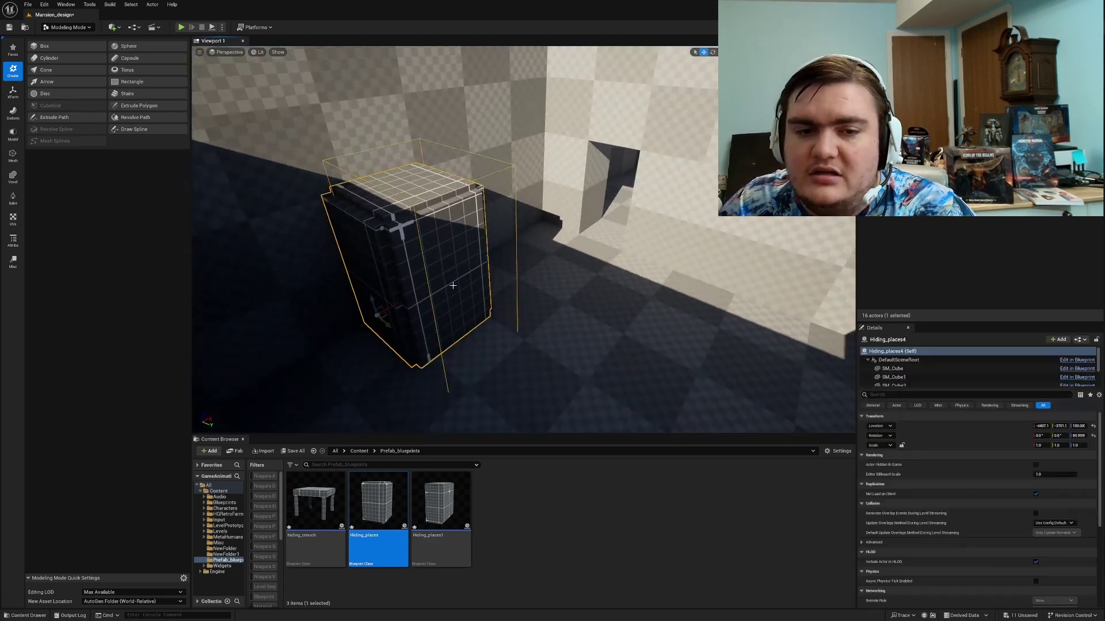
right_drag(453, 285, 479, 260)
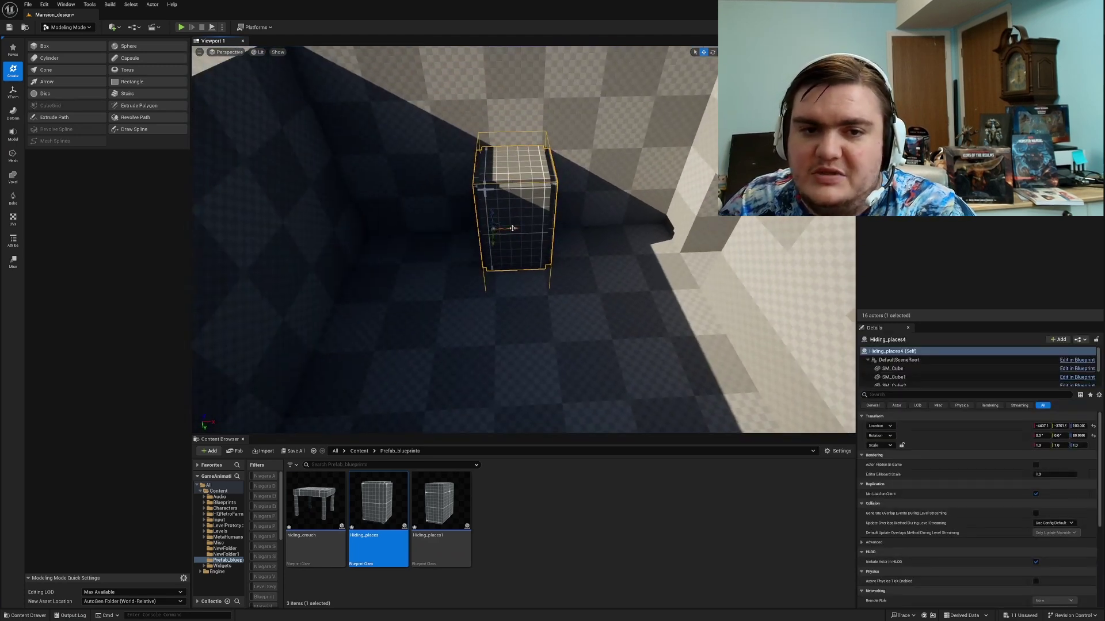
drag(512, 228, 431, 231)
key(Escape)
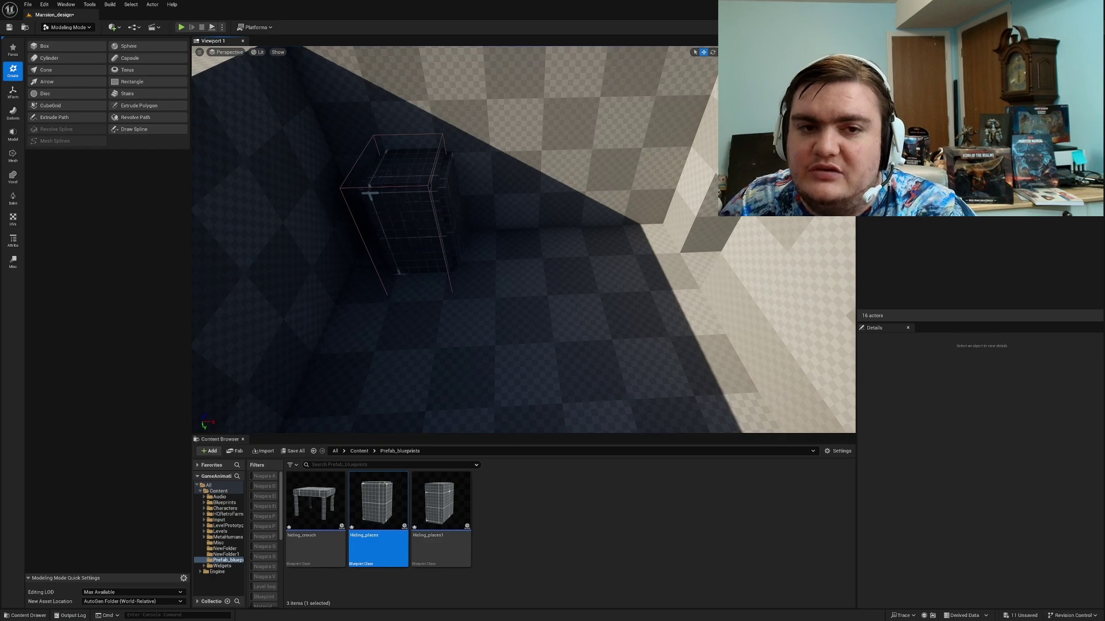
Step: Save all unsaved content, including the Mansion_design level, the hiding-place blueprints and the CubeGrid meshes
key(w)
right_drag(431, 231, 471, 270)
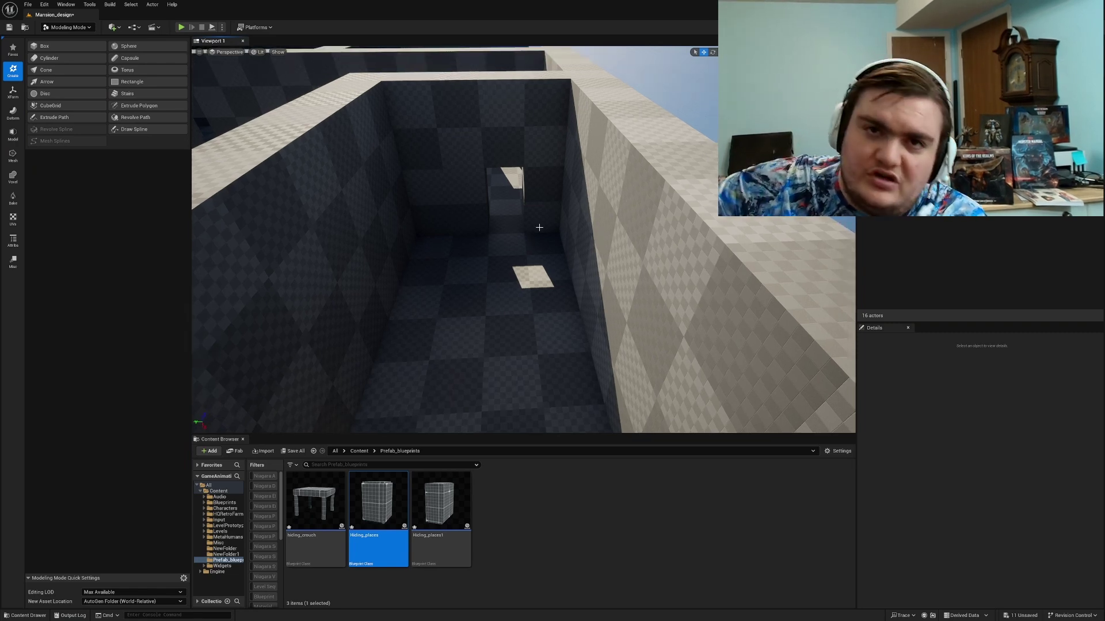
right_drag(548, 231, 571, 263)
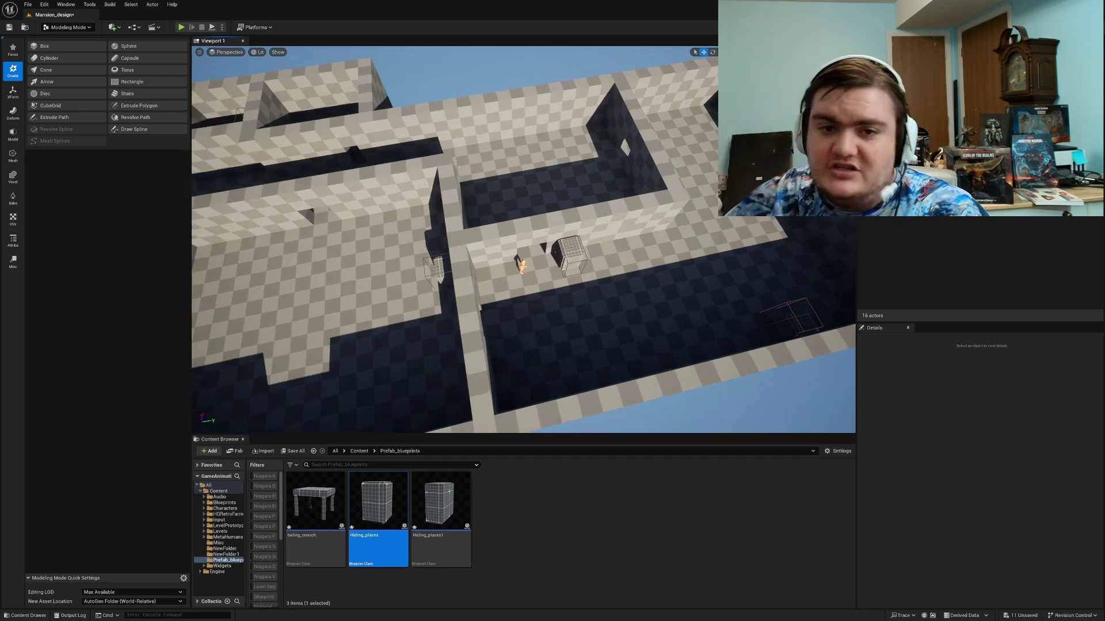
right_drag(585, 308, 610, 341)
right_drag(551, 244, 525, 242)
right_click(558, 248)
click(1022, 616)
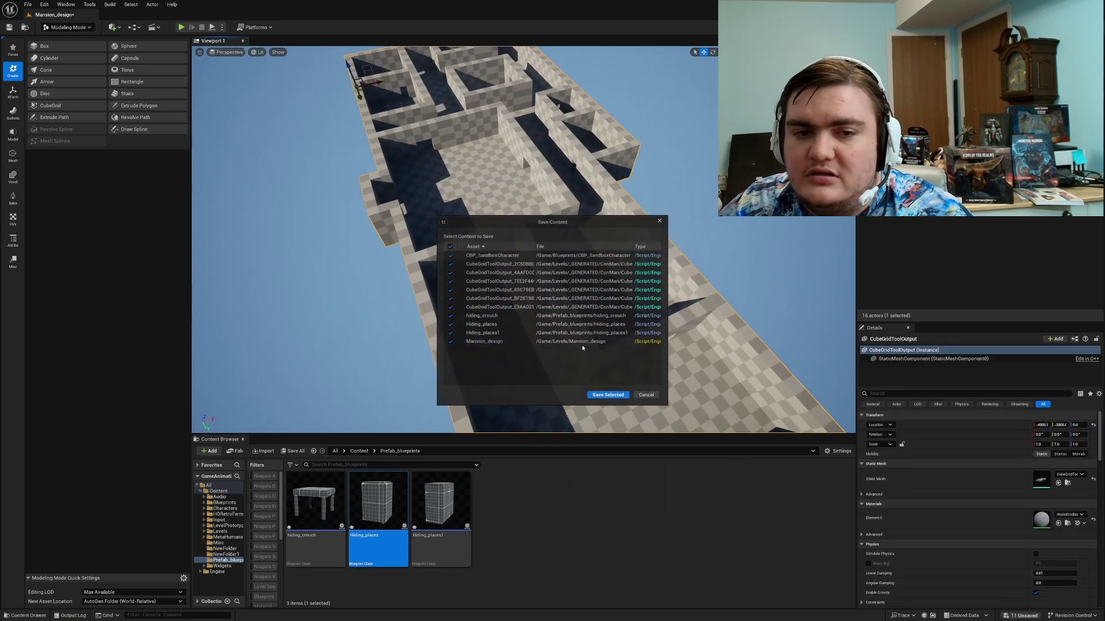
click(607, 397)
Step: Start a new CubeGrid mesh and build 1600 by 400 upper-floor slabs across the rear and front of the central hall
right_drag(646, 271, 699, 271)
right_drag(624, 208, 611, 279)
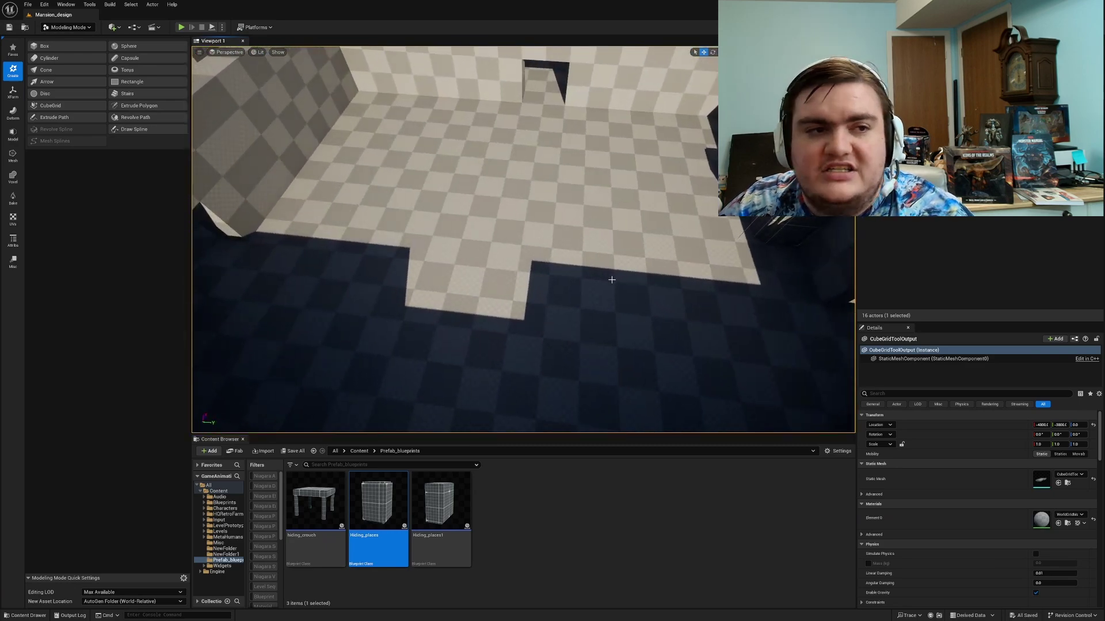
click(50, 105)
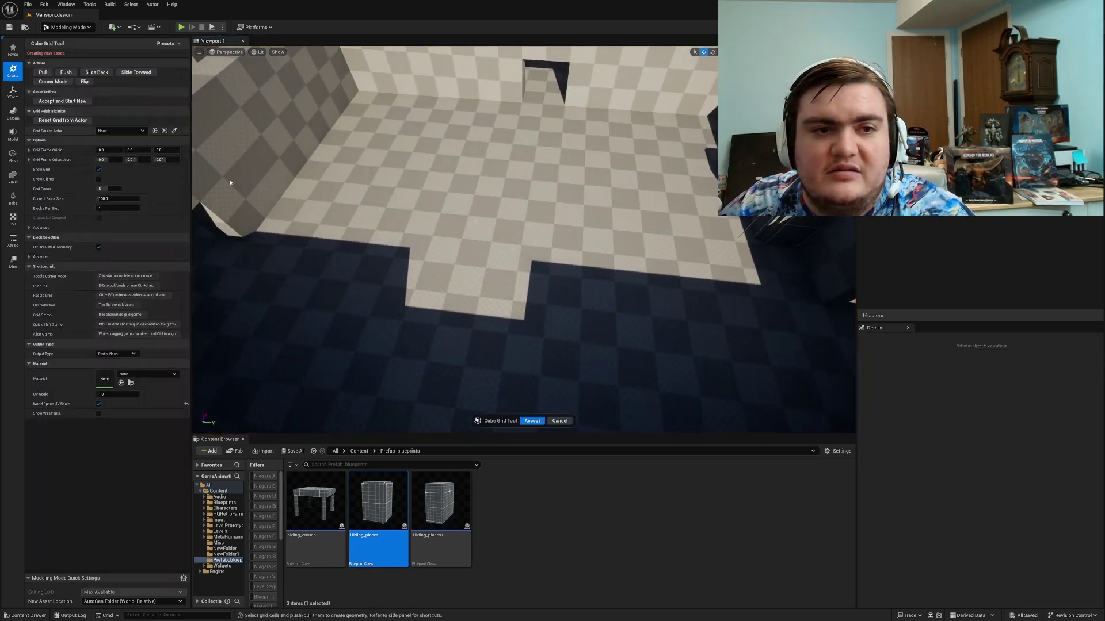
scroll(595, 263, down, 6)
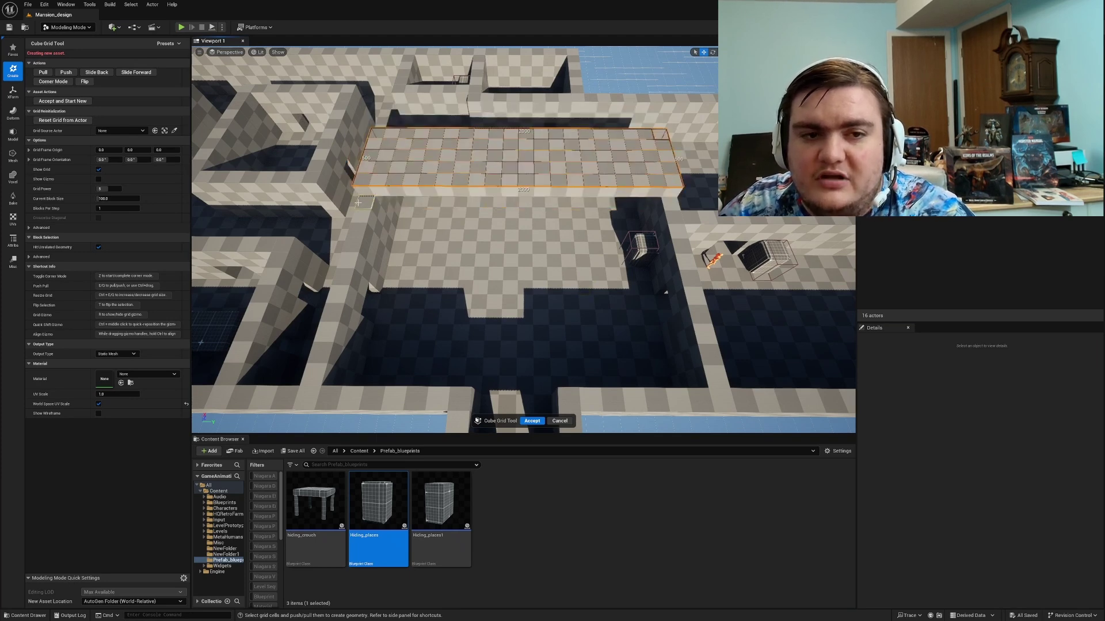
key(e)
drag(400, 357, 693, 397)
key(e)
right_drag(694, 397, 517, 322)
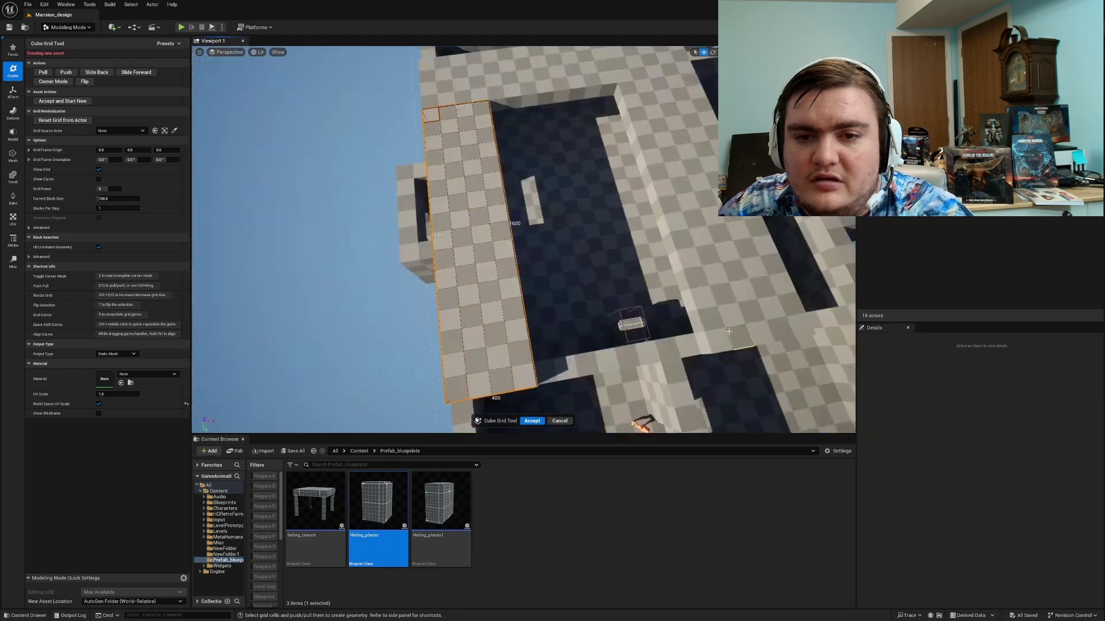
Step: Raise 400-high upper-storey walls around the central hall, above the balcony floor
drag(520, 302, 659, 345)
key(e)
right_drag(659, 345, 638, 305)
key(e)
key(e)
key(e)
key(e)
drag(638, 305, 247, 302)
right_drag(247, 302, 460, 322)
drag(403, 222, 596, 213)
right_drag(596, 212, 663, 311)
right_drag(373, 266, 540, 148)
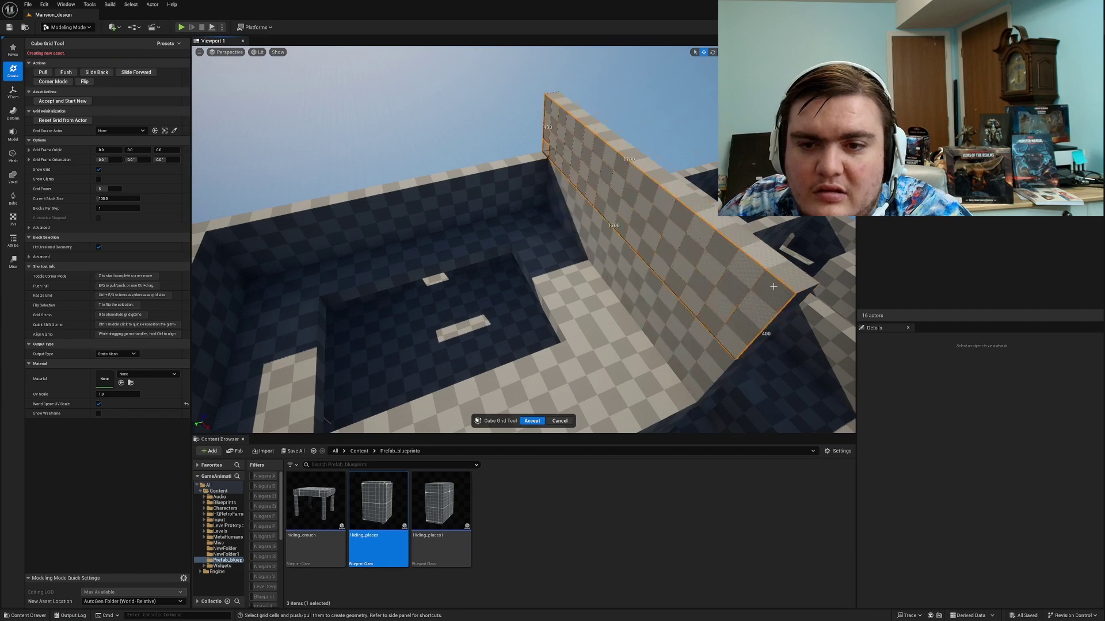
right_drag(773, 286, 691, 334)
right_drag(332, 315, 394, 306)
drag(397, 213, 702, 230)
right_drag(702, 230, 478, 348)
drag(502, 218, 500, 212)
right_drag(500, 214, 616, 230)
drag(663, 297, 449, 224)
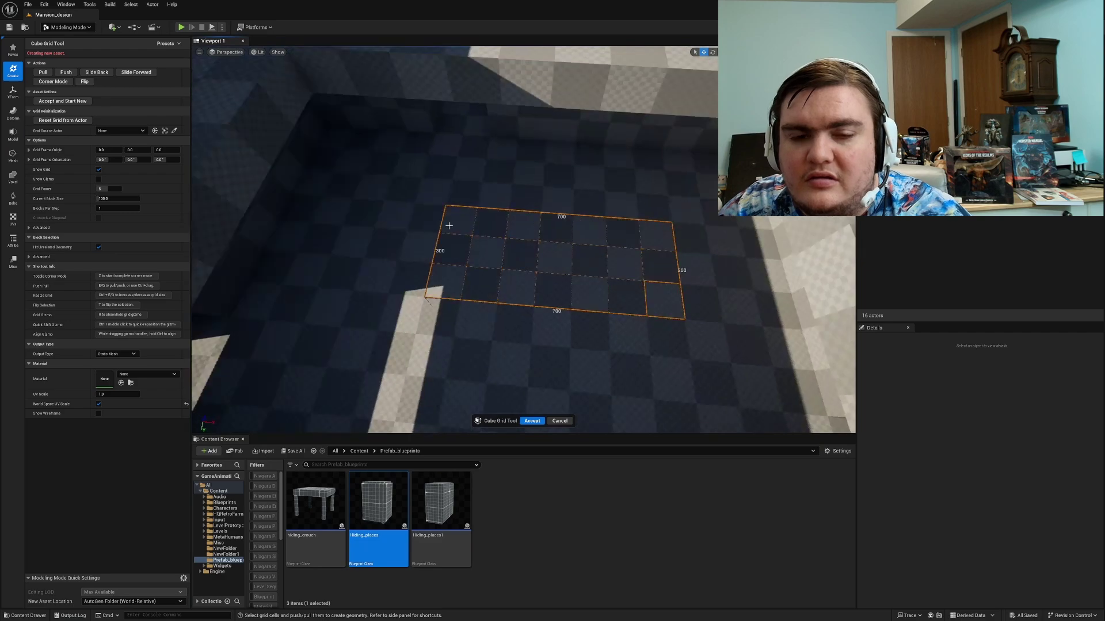
key(z)
drag(683, 319, 688, 224)
right_drag(689, 225, 564, 242)
right_drag(661, 172, 702, 296)
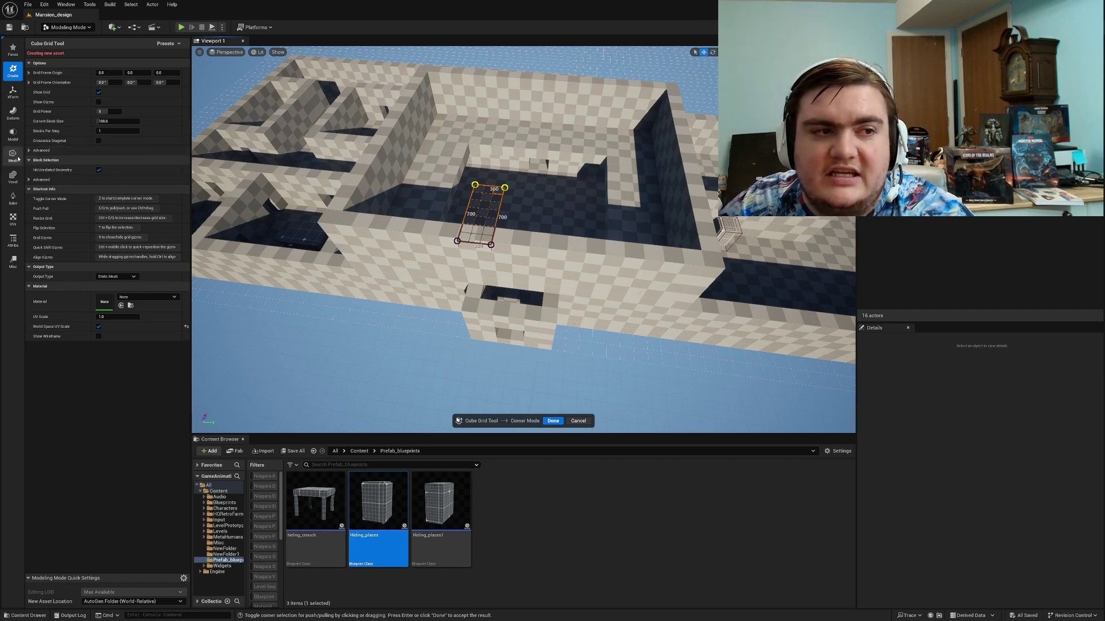
click(568, 423)
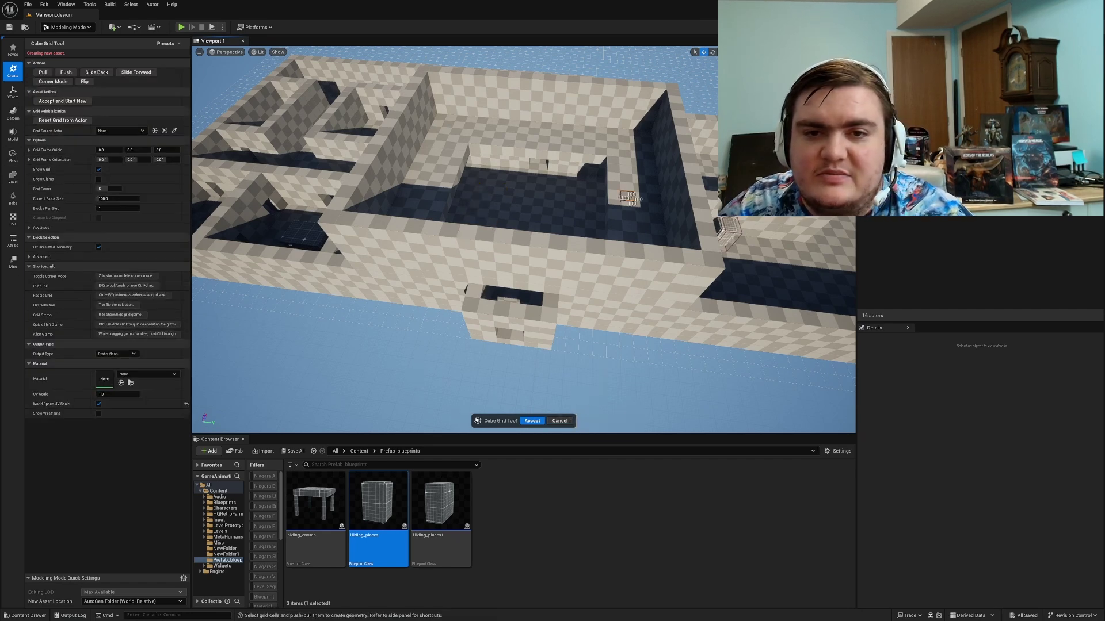
Step: Exit CubeGrid while applying the pending changes, so the hall's upper-floor geometry is kept in the level
key(Escape)
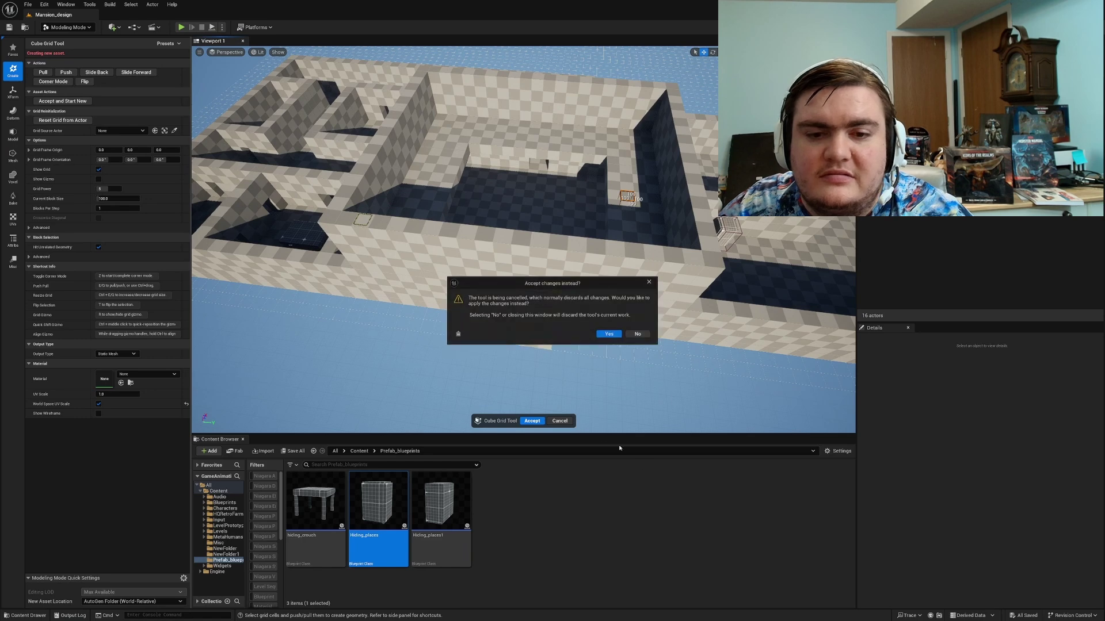
click(608, 335)
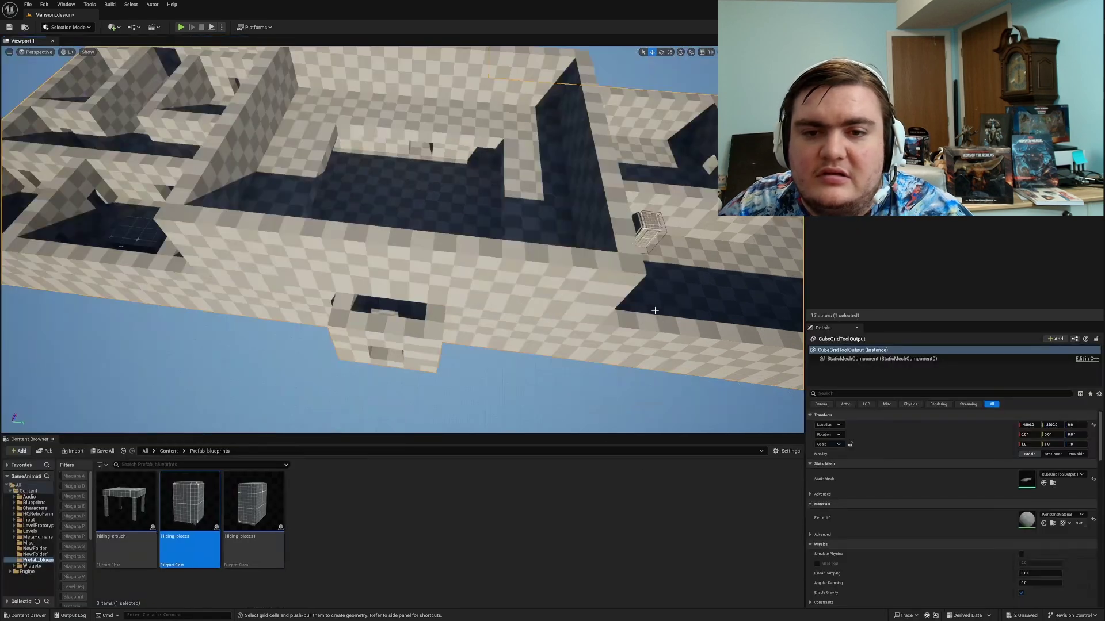
right_drag(651, 309, 668, 297)
key(a)
right_drag(561, 314, 610, 299)
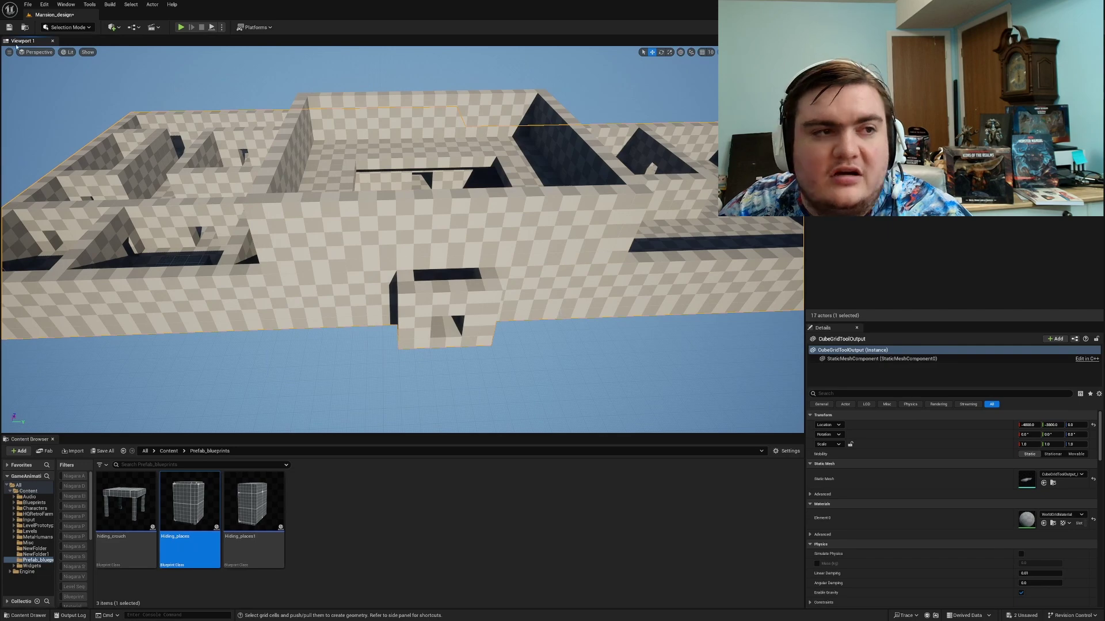
Step: Build a wide walled room projecting from the mansion's front façade around the entrance with CubeGrid
key(shift+5)
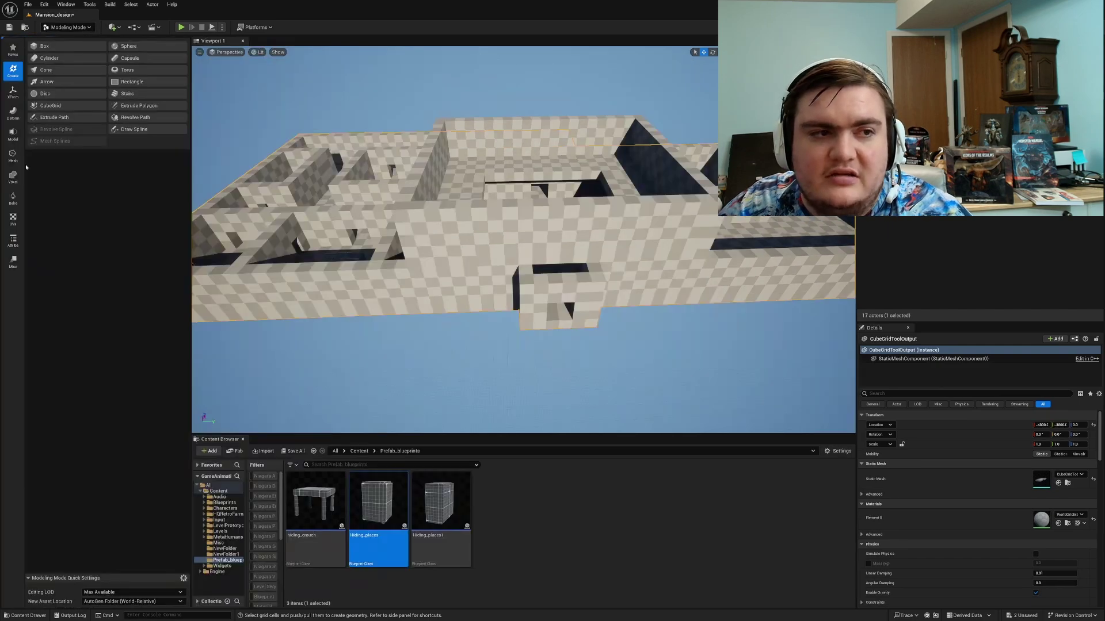
click(50, 106)
right_drag(684, 264, 609, 287)
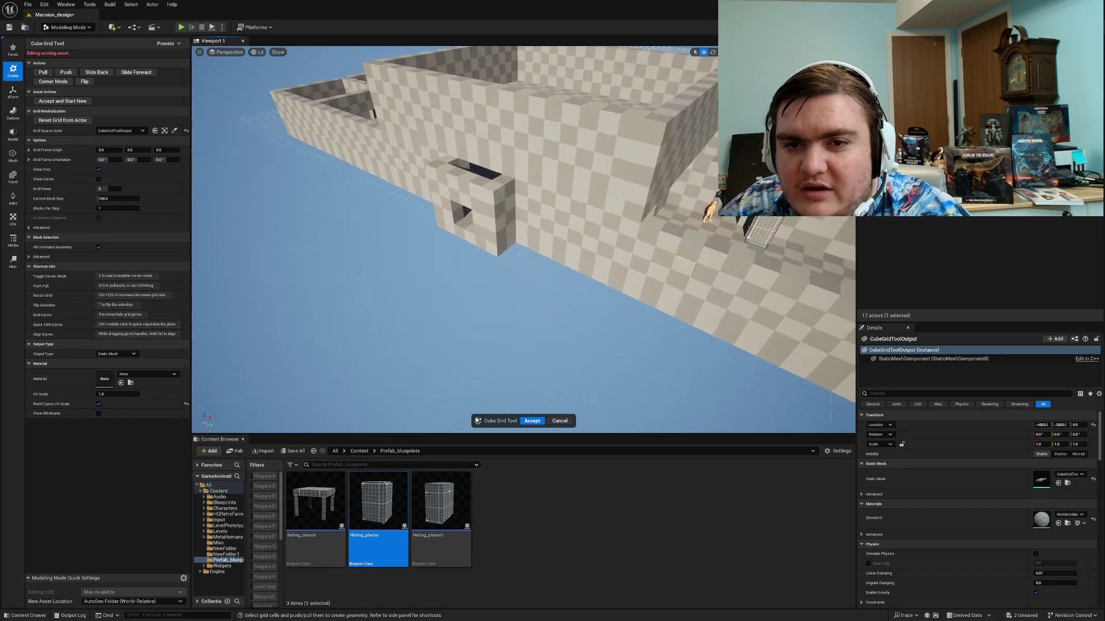
right_drag(618, 244, 680, 236)
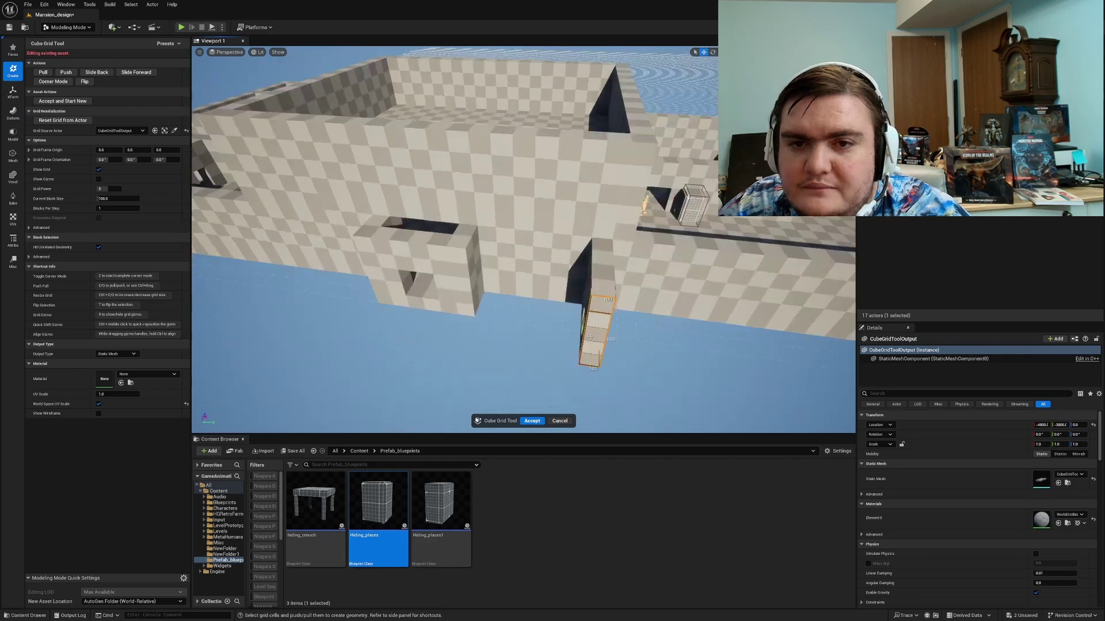
mouse_move(542, 254)
right_down()
mouse_move(527, 270)
mouse_move(535, 259)
right_up()
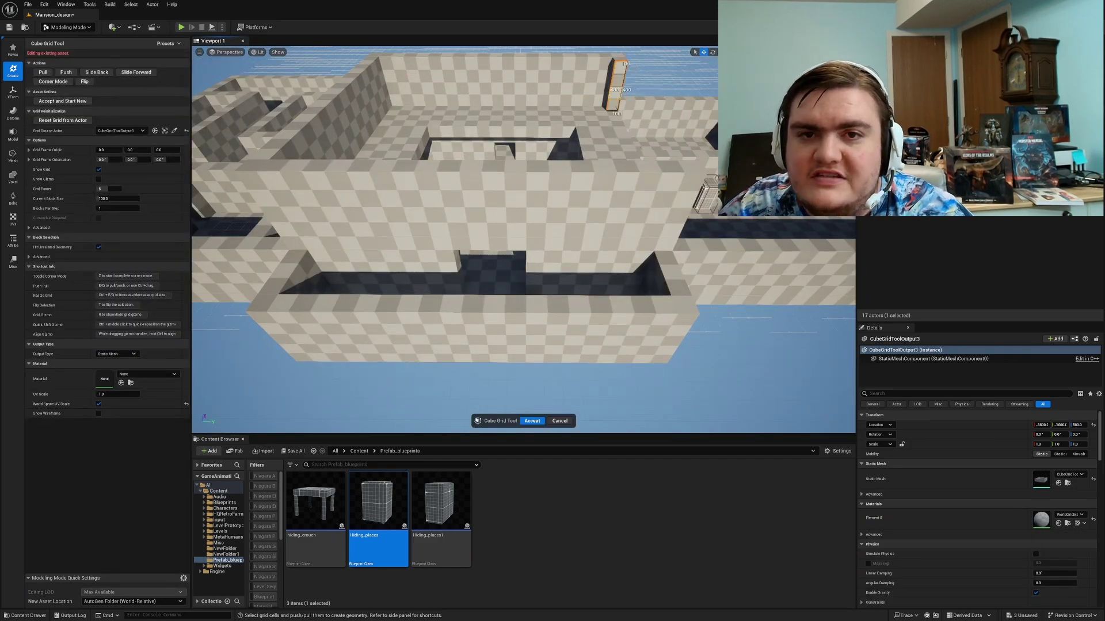
Step: Extend the upper-storey wall at the front corner three cells out over the front room and accept the mesh edit
mouse_move(524, 239)
right_down()
mouse_move(581, 253)
mouse_move(535, 230)
mouse_move(523, 271)
mouse_move(518, 247)
right_up()
drag(822, 190, 387, 293)
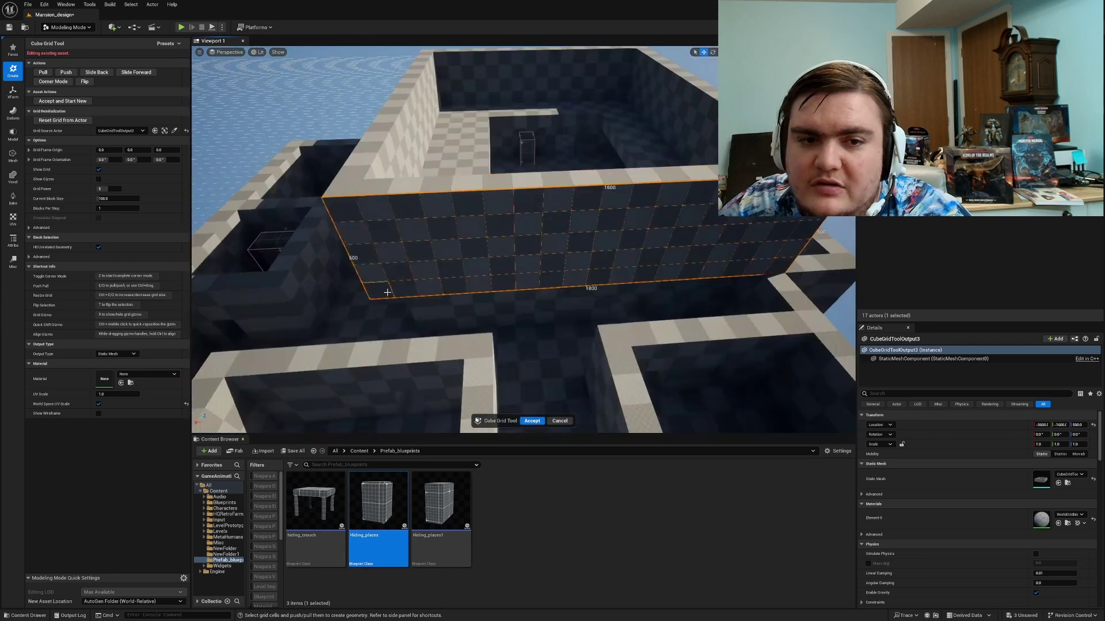
right_drag(387, 293, 489, 224)
drag(488, 223, 484, 270)
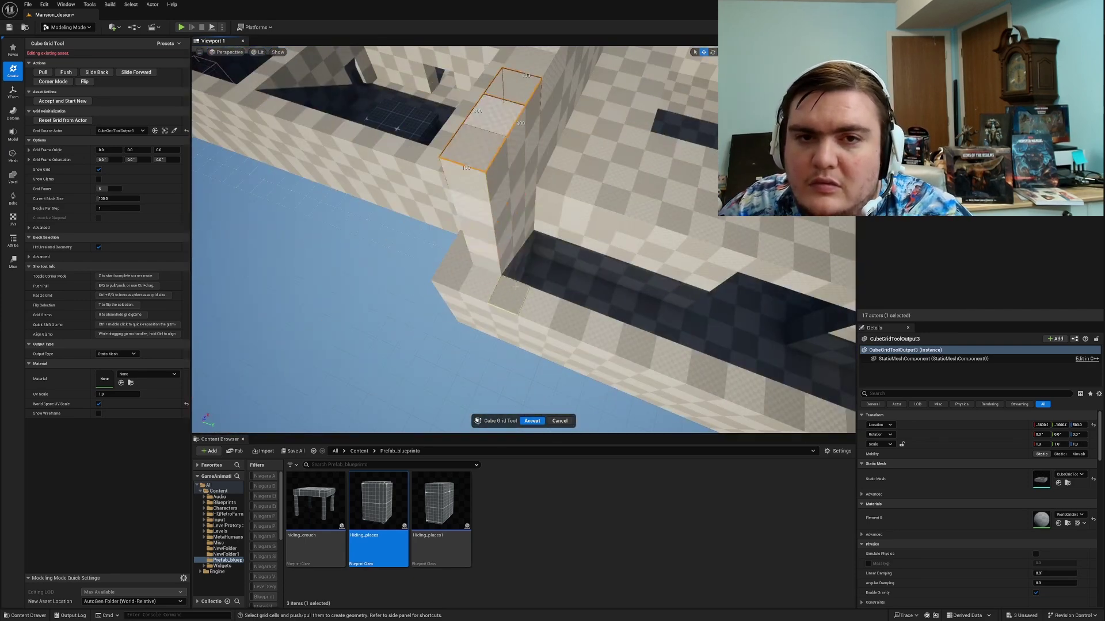
click(534, 424)
Step: Switch CubeGrid editing from the upper-storey wall mesh to the central hall's CubeGridToolOutput mesh
click(63, 99)
right_drag(546, 259, 645, 296)
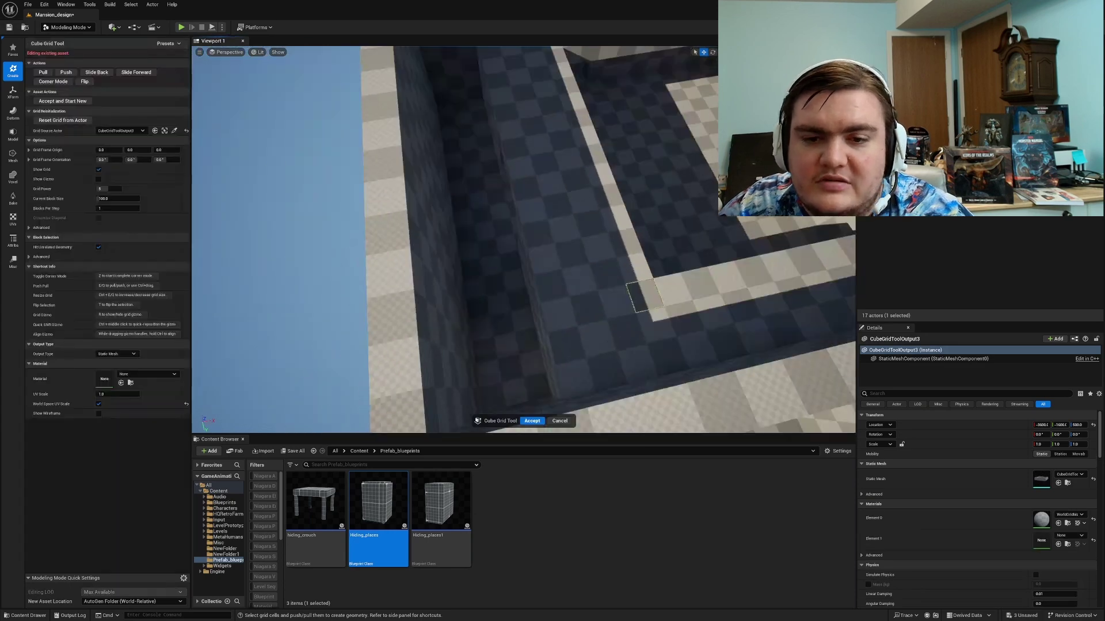
click(532, 421)
click(530, 281)
click(52, 114)
right_drag(460, 230, 403, 198)
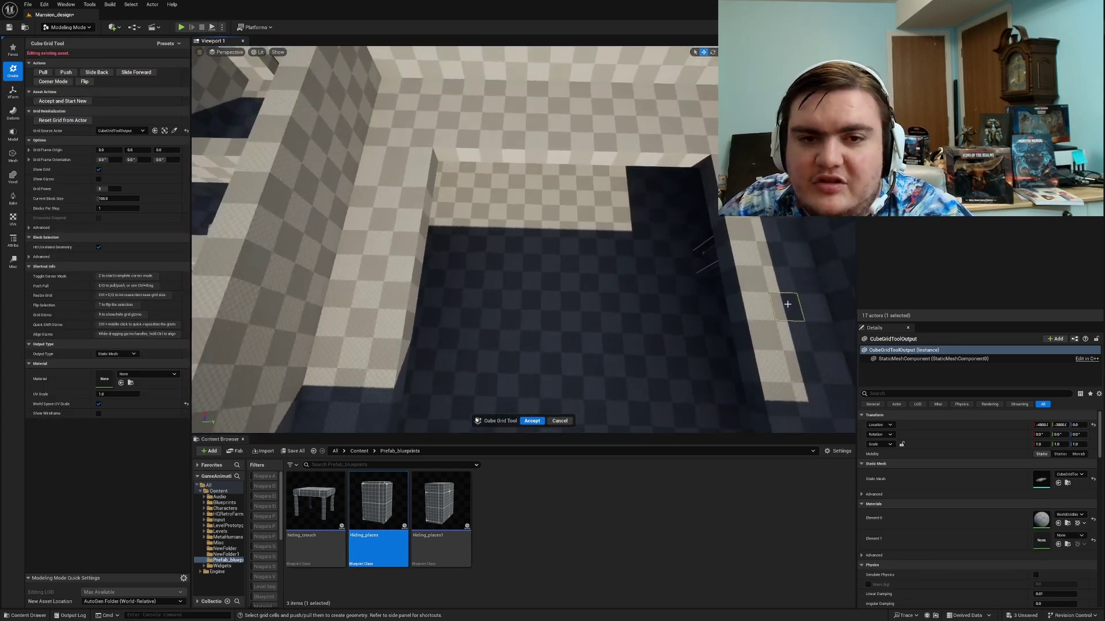
right_drag(471, 243, 566, 414)
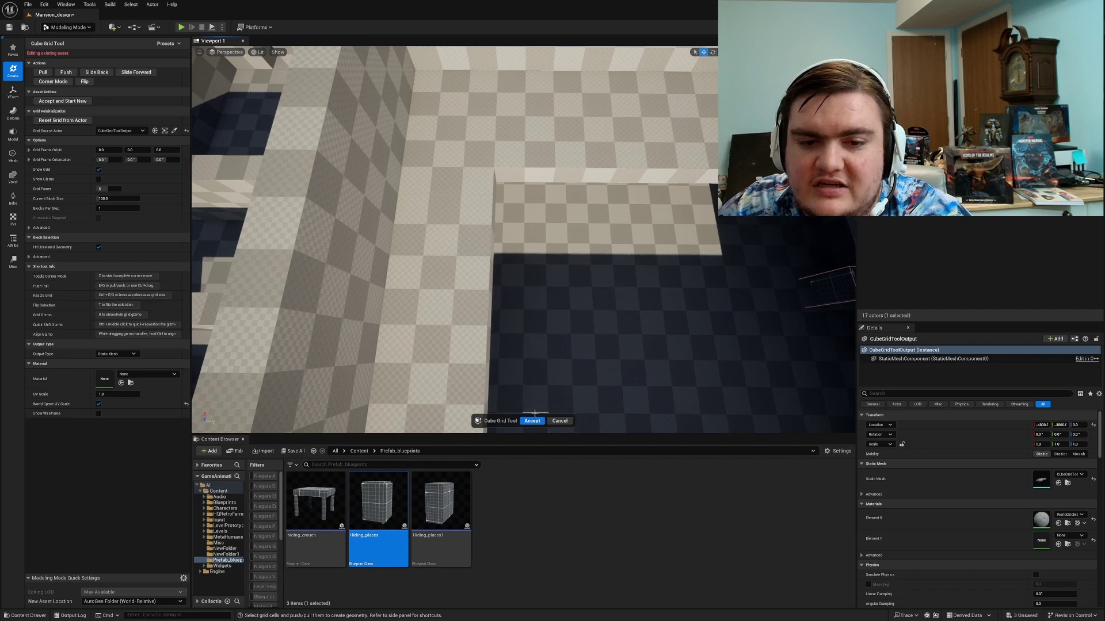
click(533, 420)
click(52, 106)
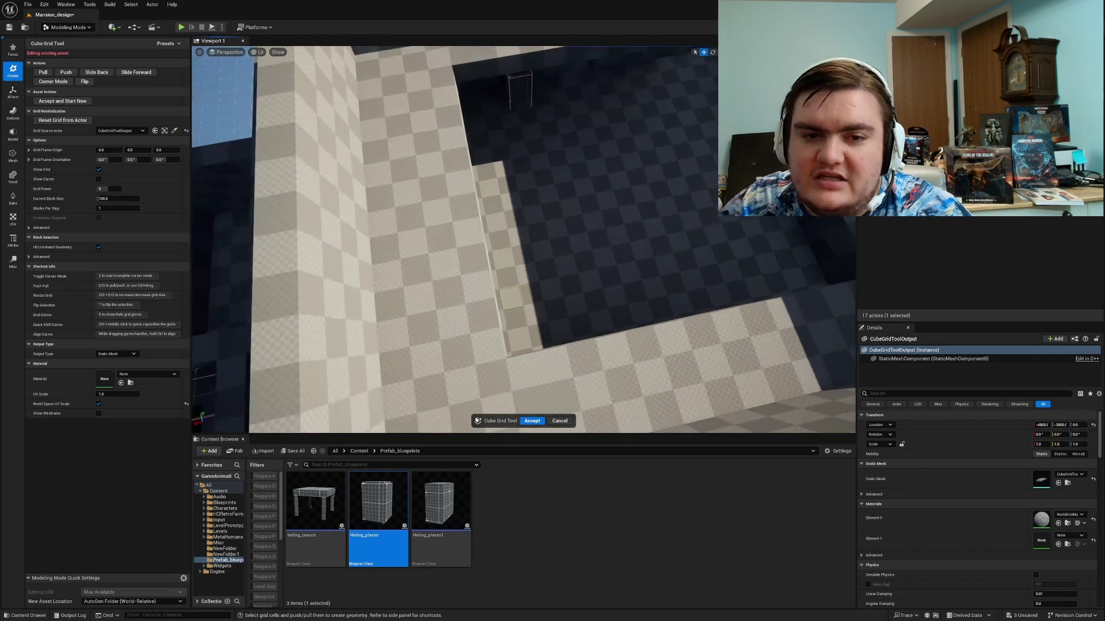
key(z)
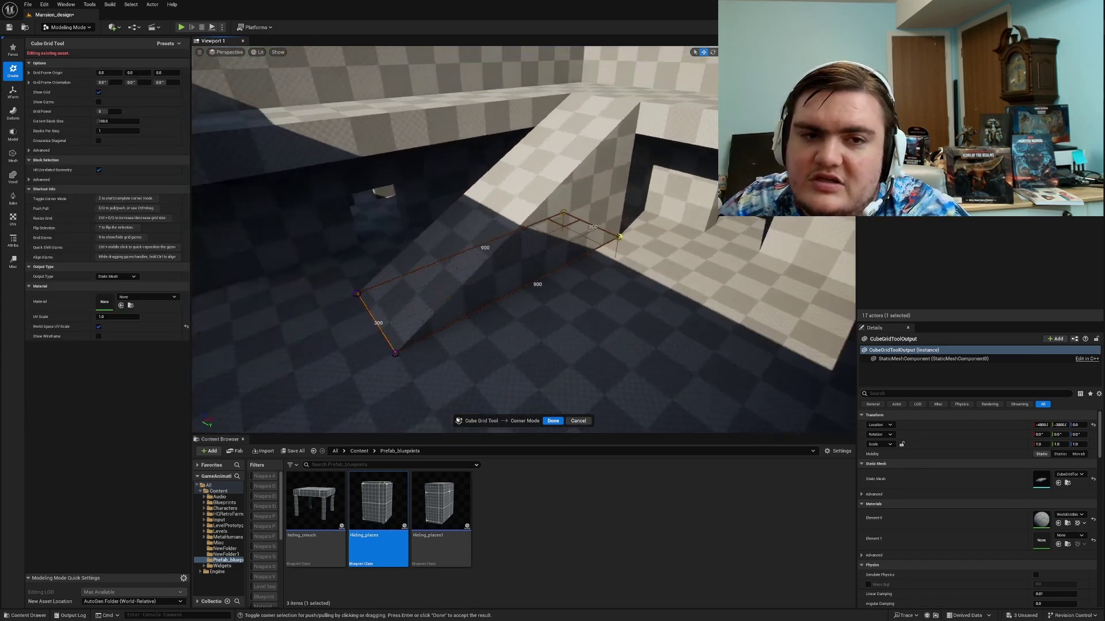
right_drag(523, 239, 686, 194)
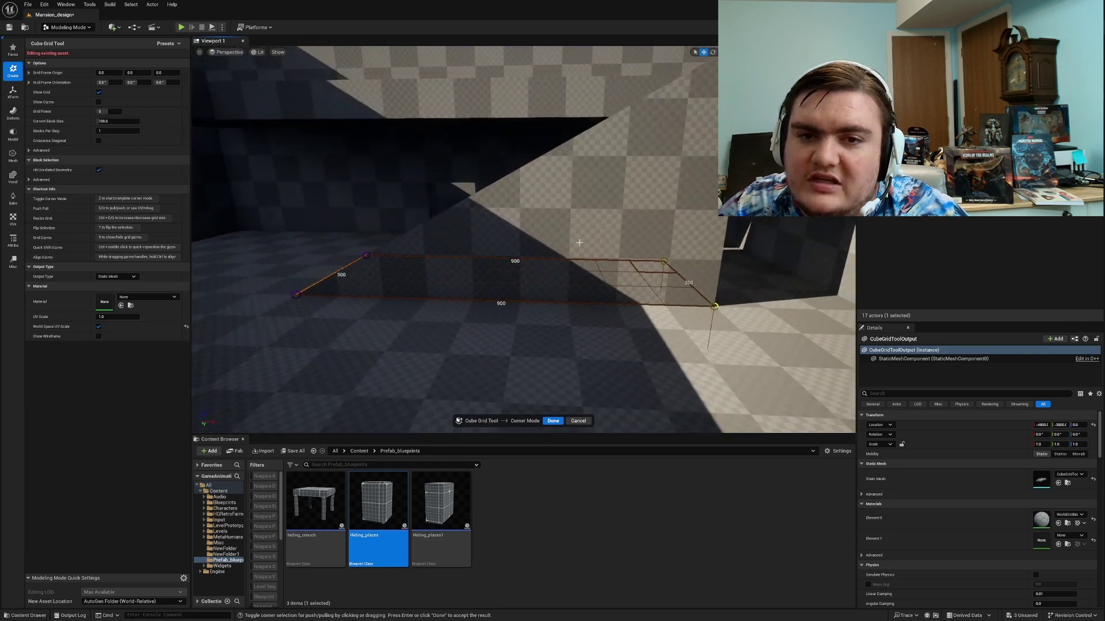
right_drag(589, 408, 626, 489)
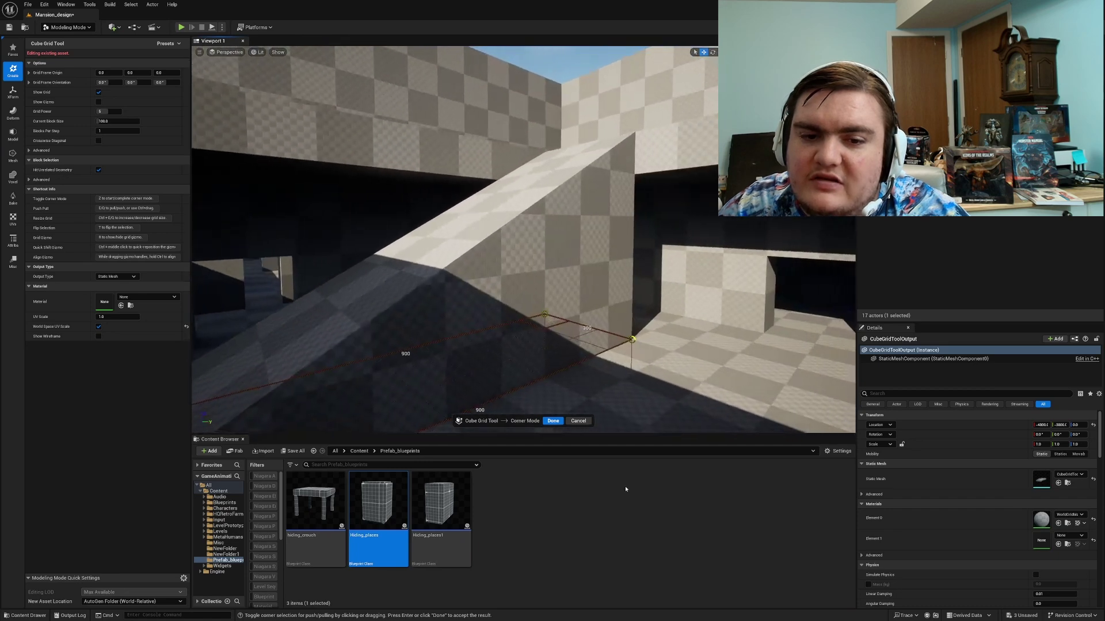
click(574, 420)
Step: Form a 600-long ramp on the hall floor by raising the two corners at one end in Corner Mode, and apply it
right_drag(624, 391, 619, 305)
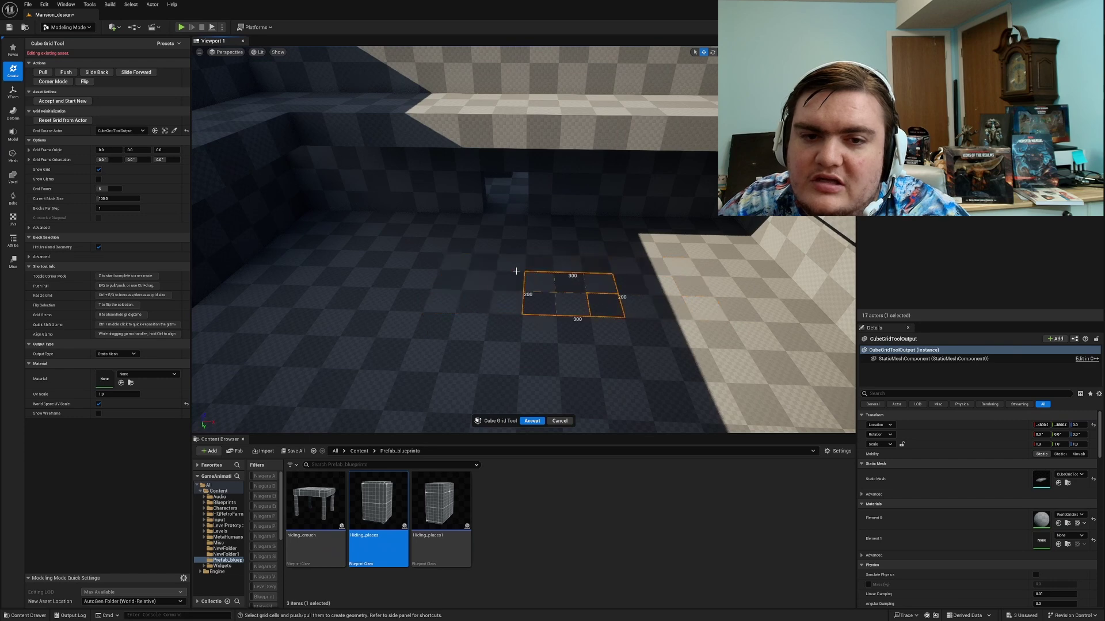
key(z)
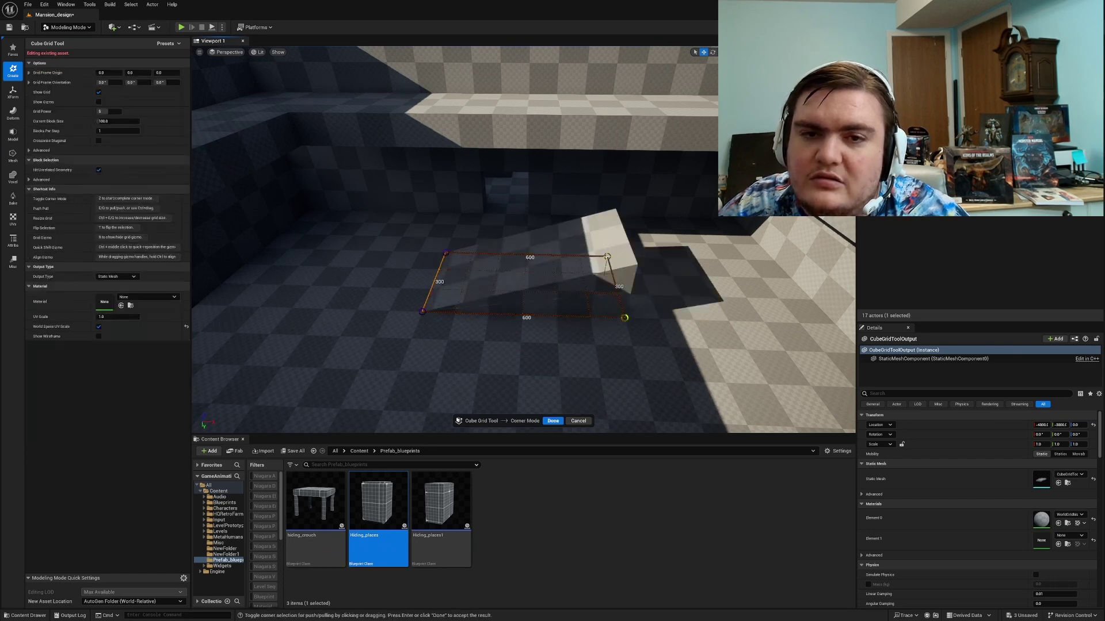
key(e)
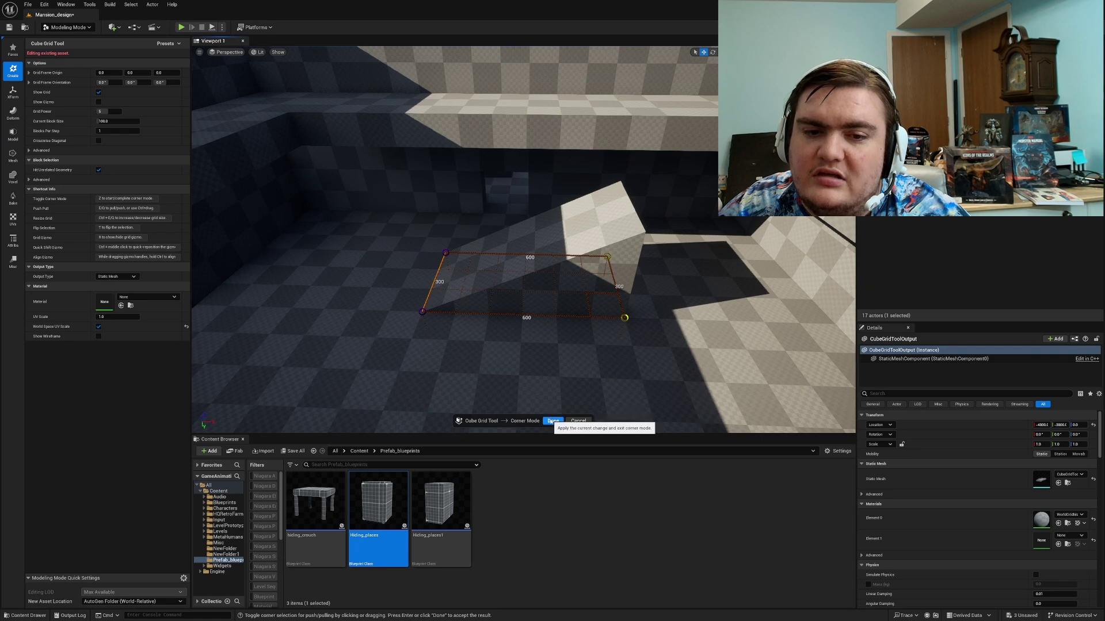
click(553, 420)
Step: Build a raised landing of 400 by 300 at the high end of the hall ramp
right_drag(612, 357, 589, 355)
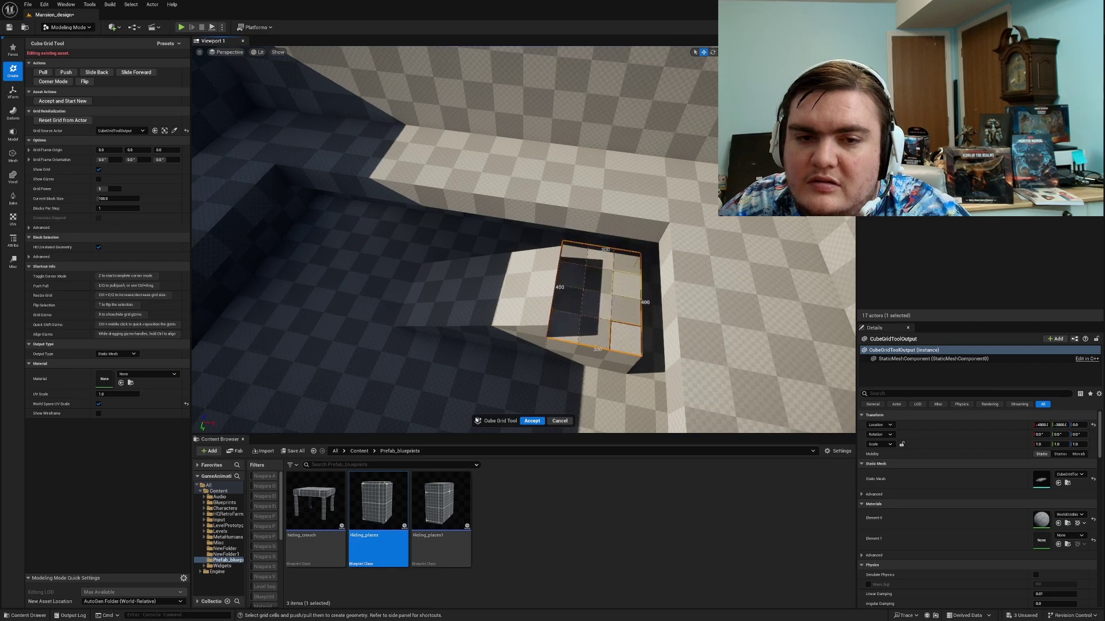
right_drag(626, 286, 510, 301)
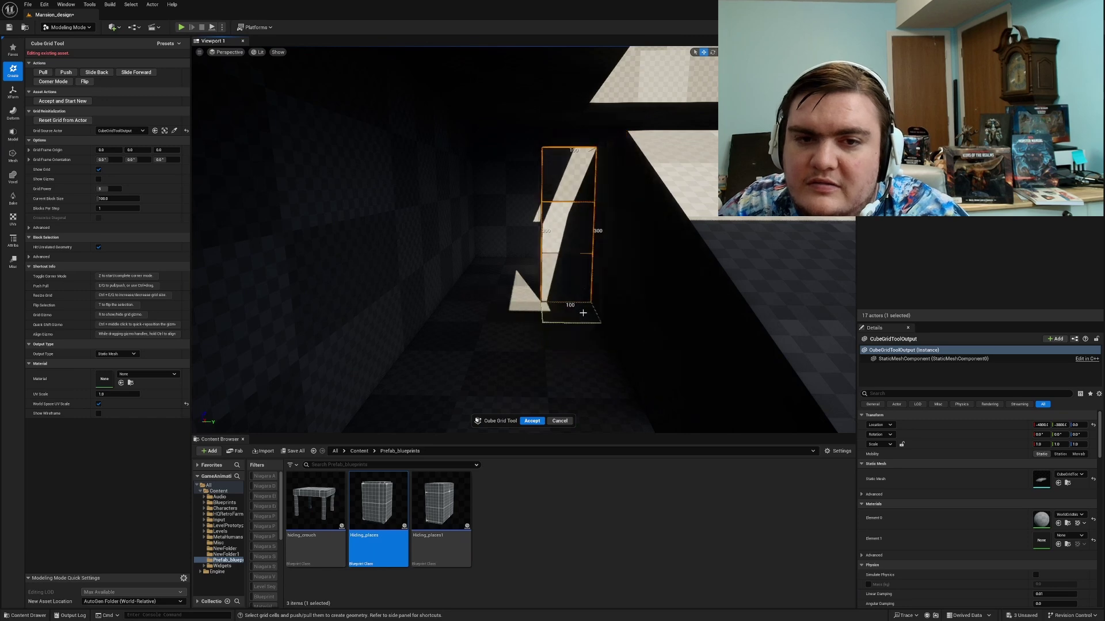
right_drag(641, 309, 535, 374)
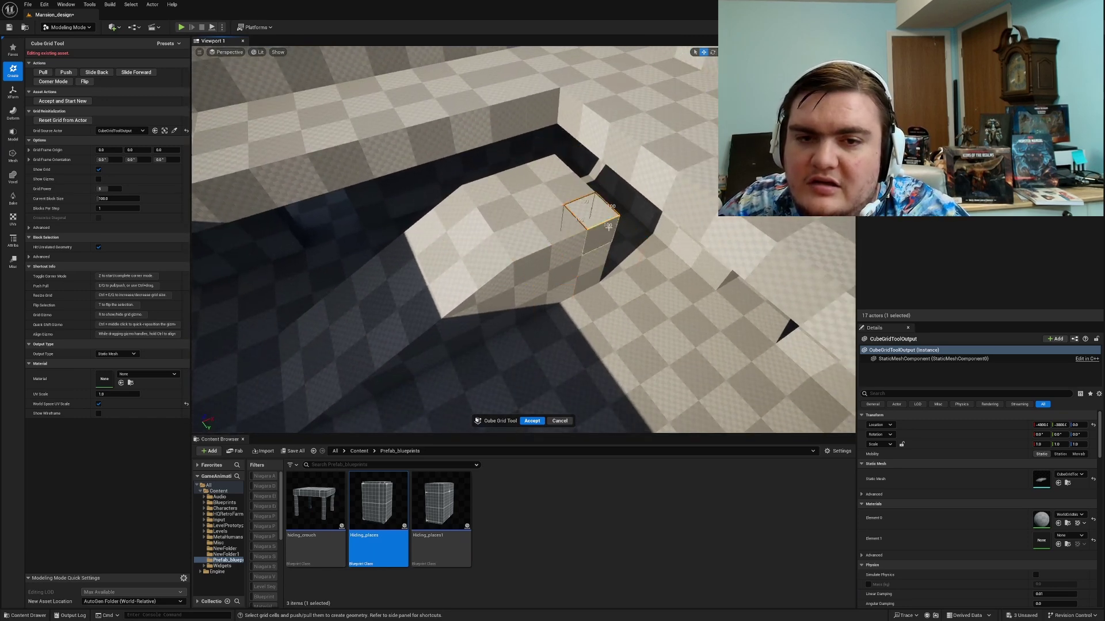
Step: Extend the ramp landing into a long raised platform across the hall and accept the mesh edit
right_drag(537, 303, 533, 415)
key(e)
key(e)
key(e)
key(e)
key(e)
key(e)
key(Return)
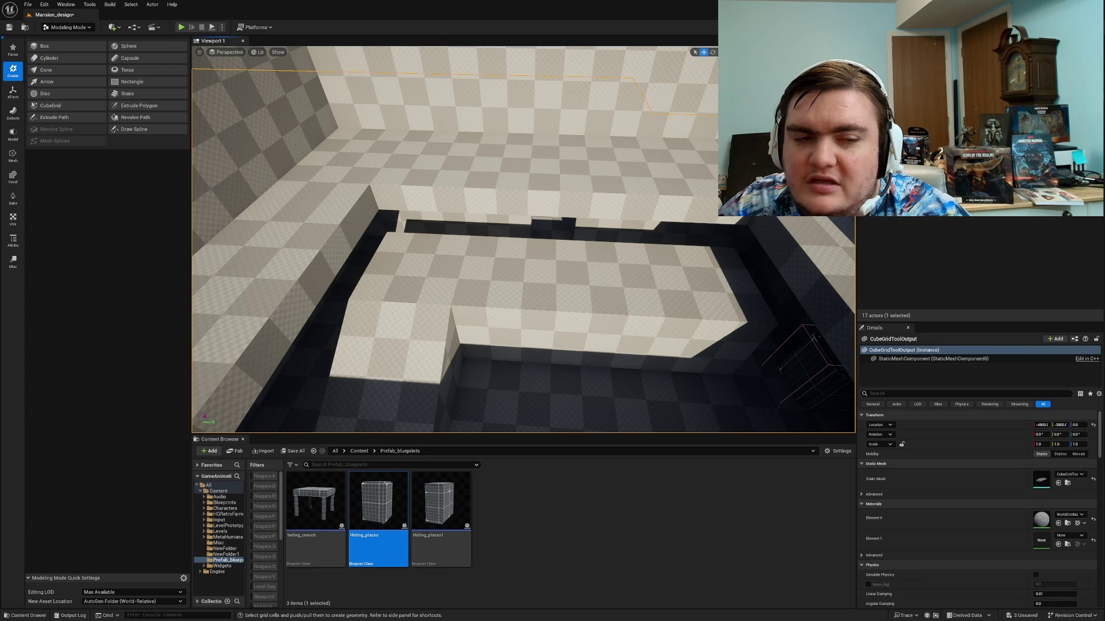
Step: Raise a block in the middle of the long hall platform by 200 towards the upper floor with CubeGrid
click(48, 105)
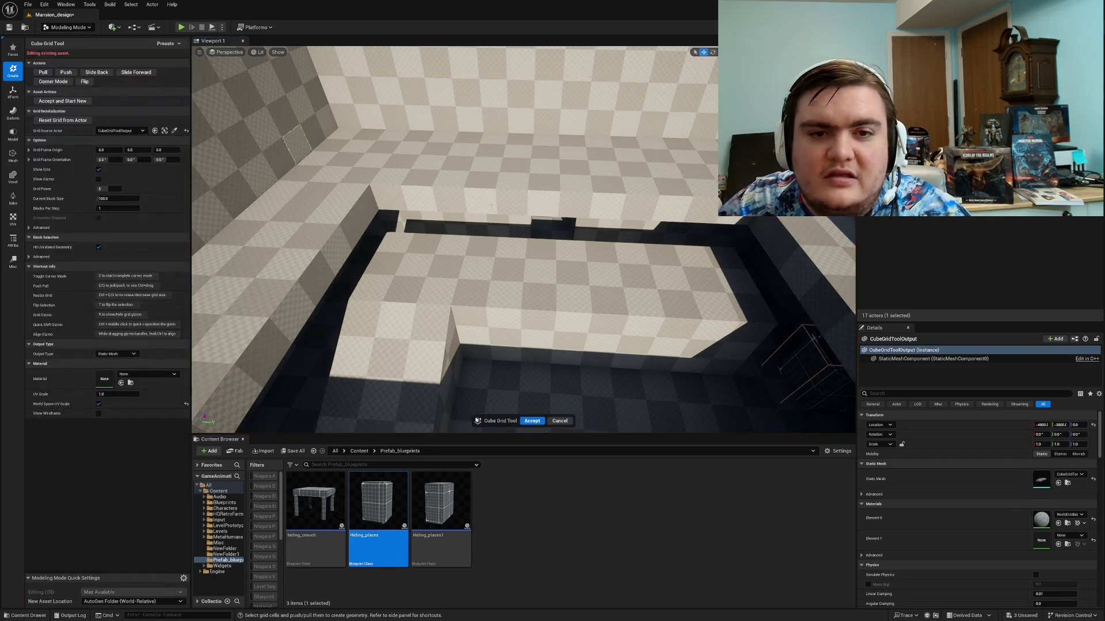
click(560, 421)
click(53, 105)
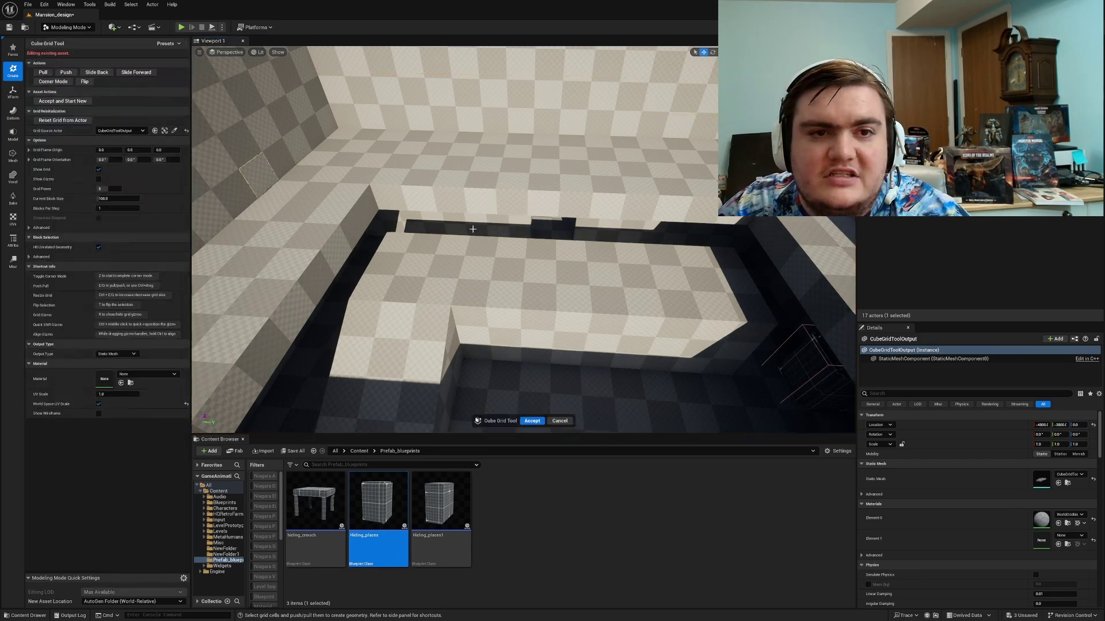
mouse_move(594, 241)
right_down()
mouse_move(628, 236)
mouse_move(594, 241)
right_up()
drag(584, 227, 498, 204)
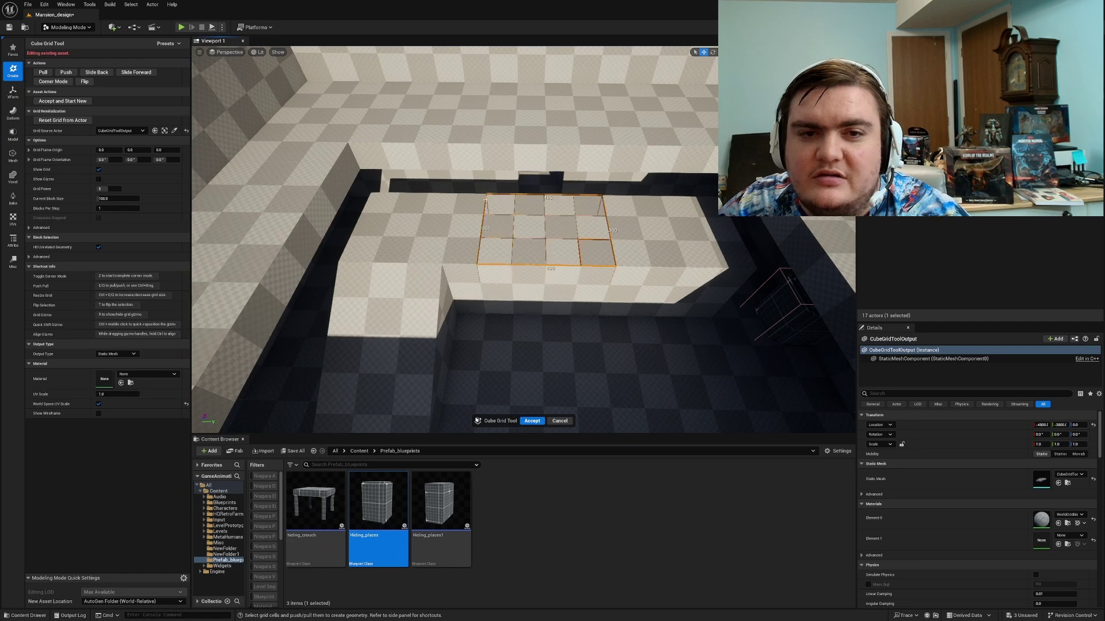
key(e)
key(e)
Step: Try to shape a slope on the platform cells beside the raised block by moving corners in Corner Mode
right_drag(619, 254, 655, 268)
drag(608, 259, 578, 211)
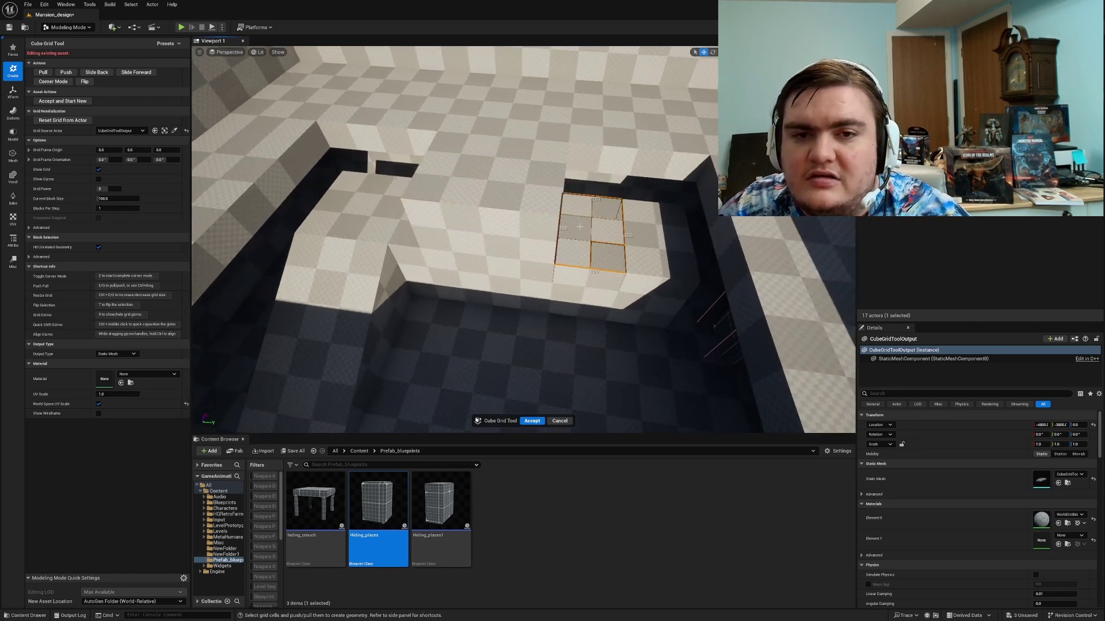
key(z)
click(562, 193)
key(e)
key(e)
right_drag(577, 210, 609, 202)
key(a)
key(d)
key(q)
key(a)
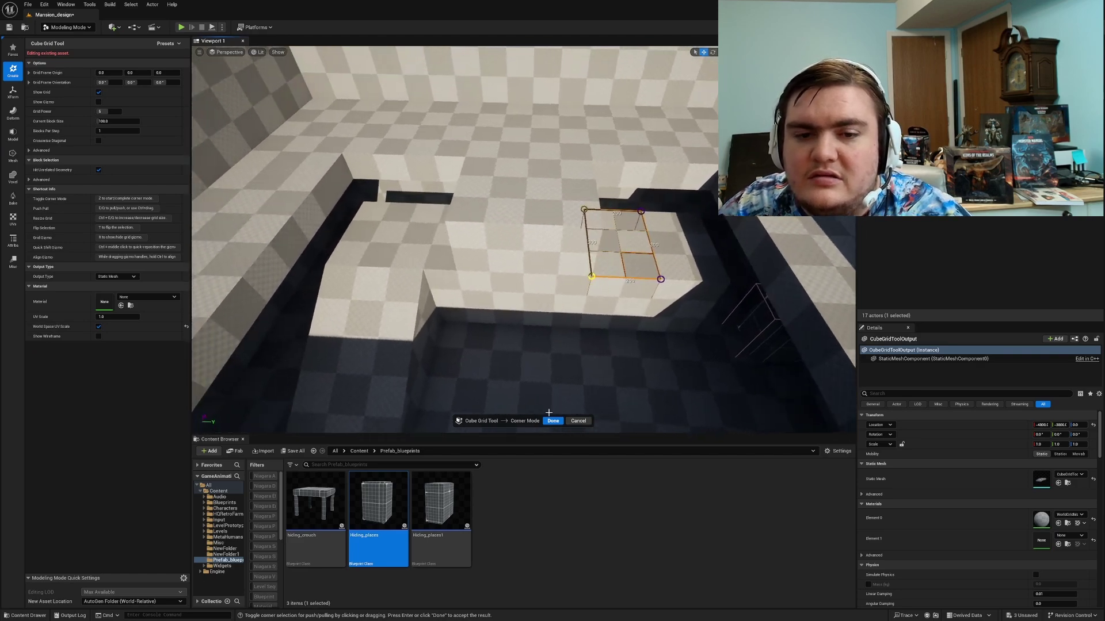
click(554, 421)
Step: Trim the sides of the raised block into a narrower connection to the upper floor and accept the edit
drag(576, 268, 563, 217)
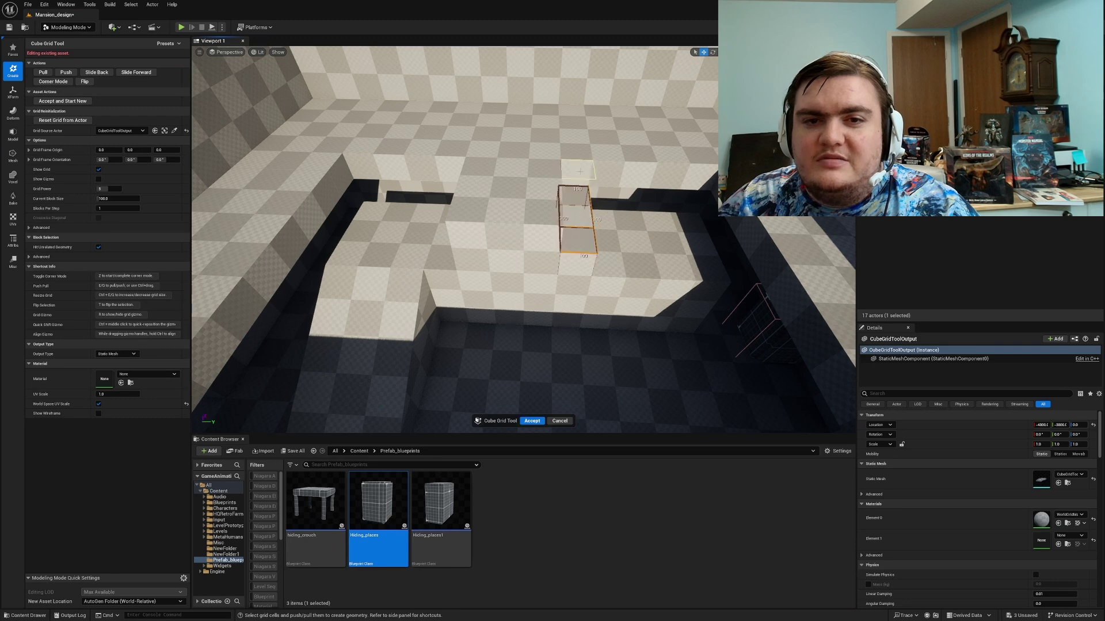
drag(463, 205, 480, 168)
key(q)
key(q)
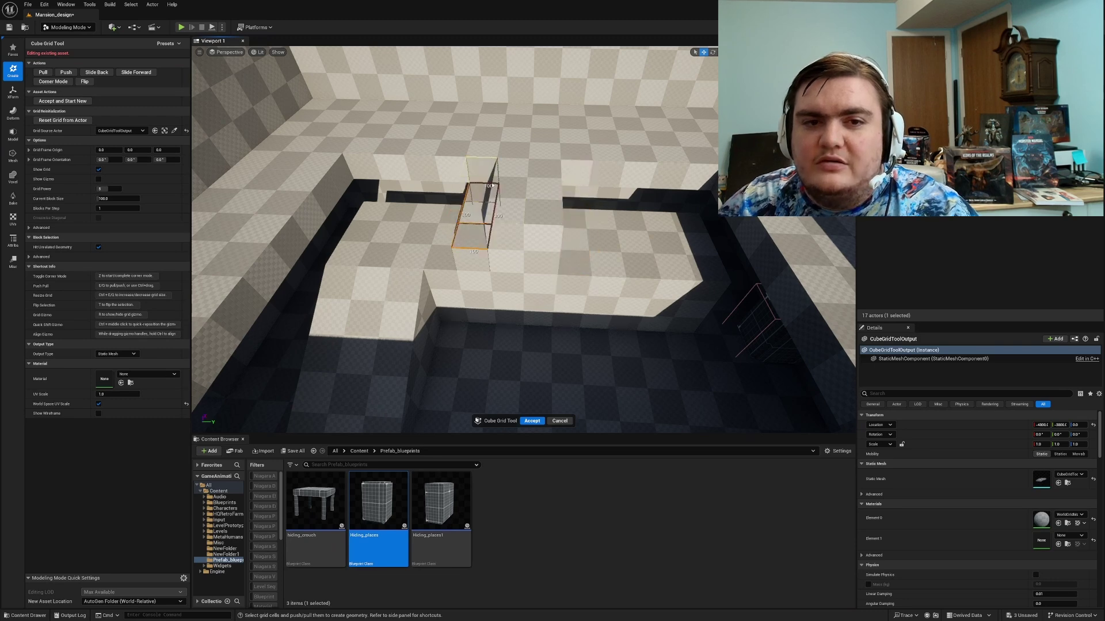
click(532, 421)
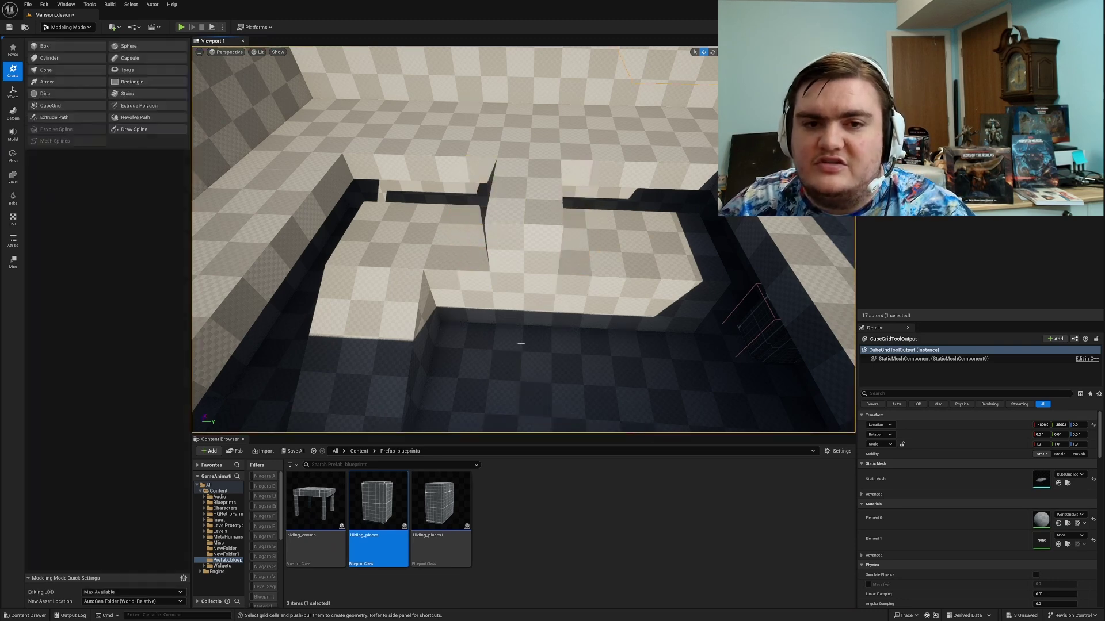
Step: Try to form a slope on the raised block's side face by pulling its two lower corners out in Corner Mode
click(288, 345)
click(369, 247)
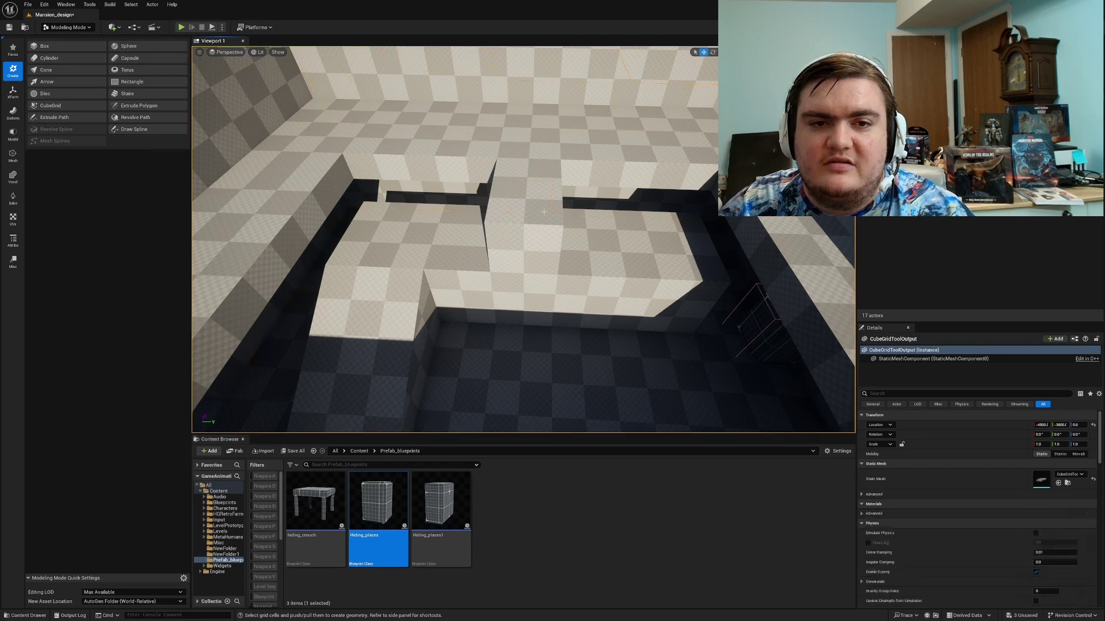
right_drag(368, 248, 477, 256)
click(102, 108)
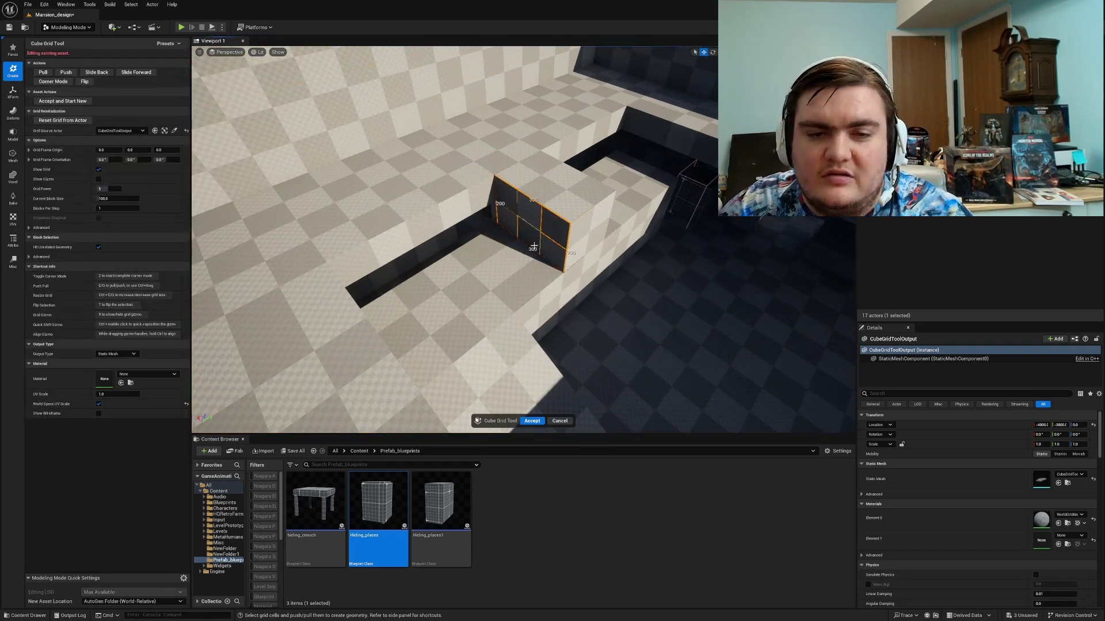
key(z)
click(497, 225)
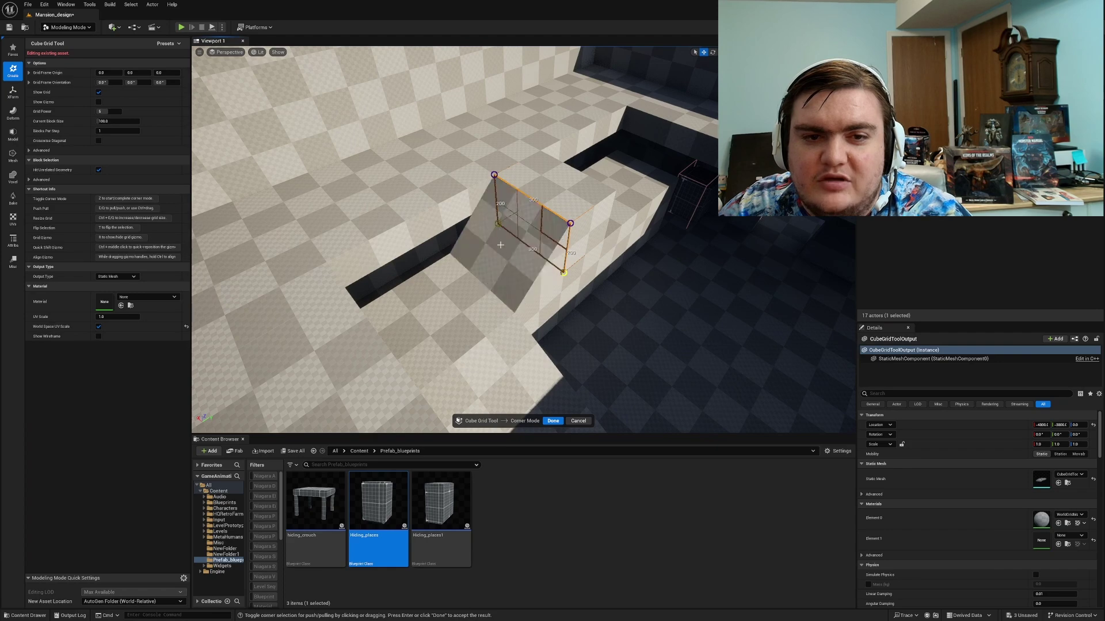
right_drag(535, 264, 551, 219)
Step: Undo the raised block edits back to the plain long platform, restoring the platform itself after going one step too far
key(ctrl+z)
key(ctrl+z)
key(ctrl+z)
key(ctrl+z)
key(ctrl+z)
key(ctrl+z)
key(ctrl+z)
key(ctrl+z)
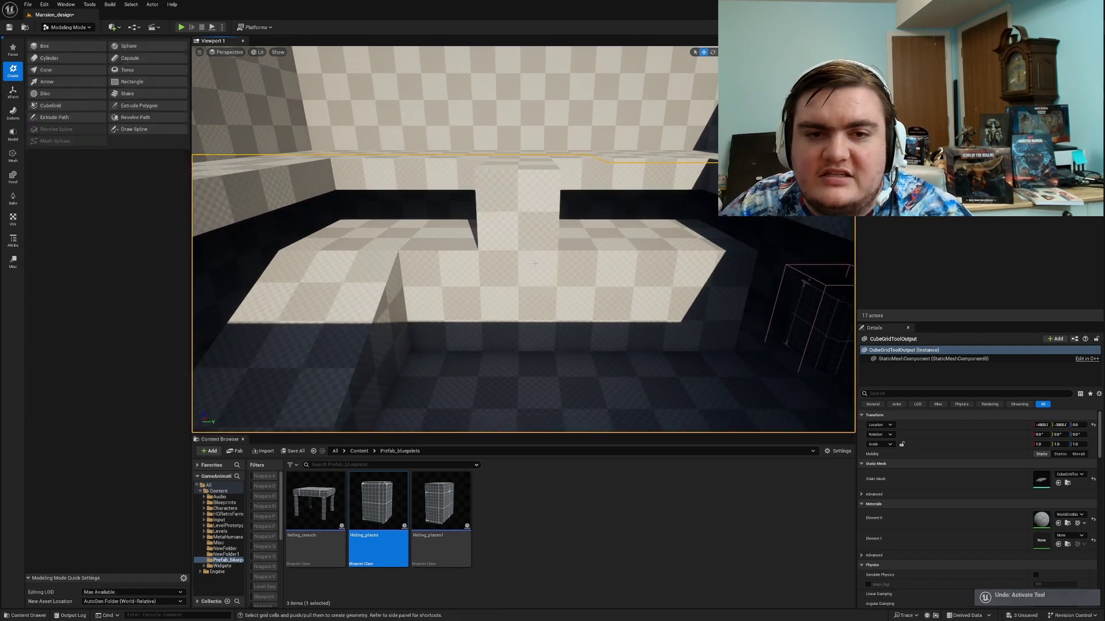
key(ctrl+z)
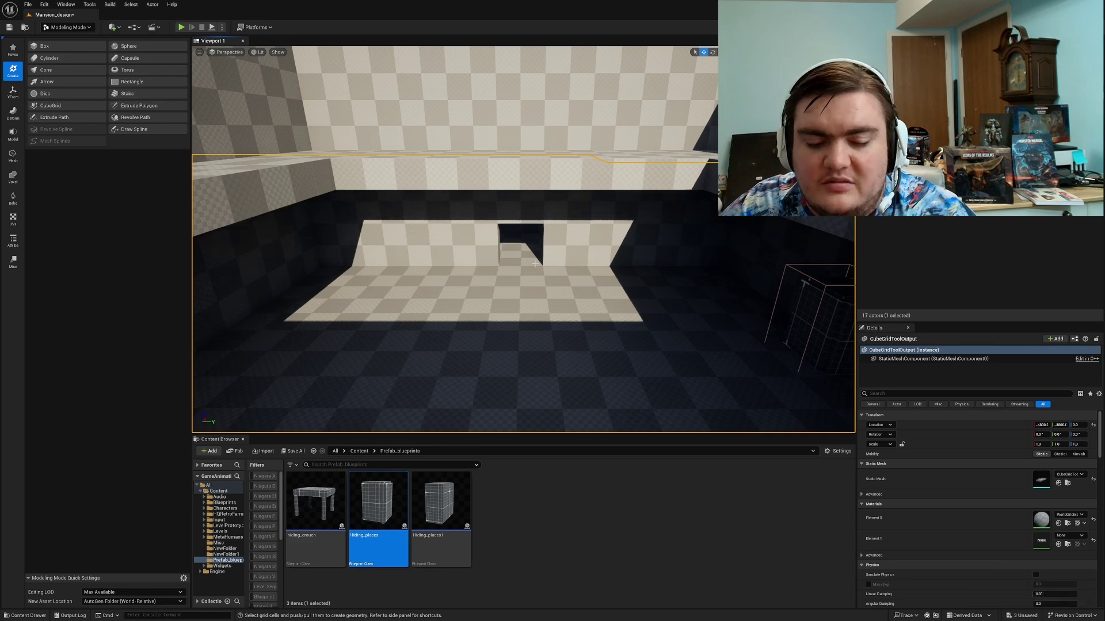
key(ctrl+y)
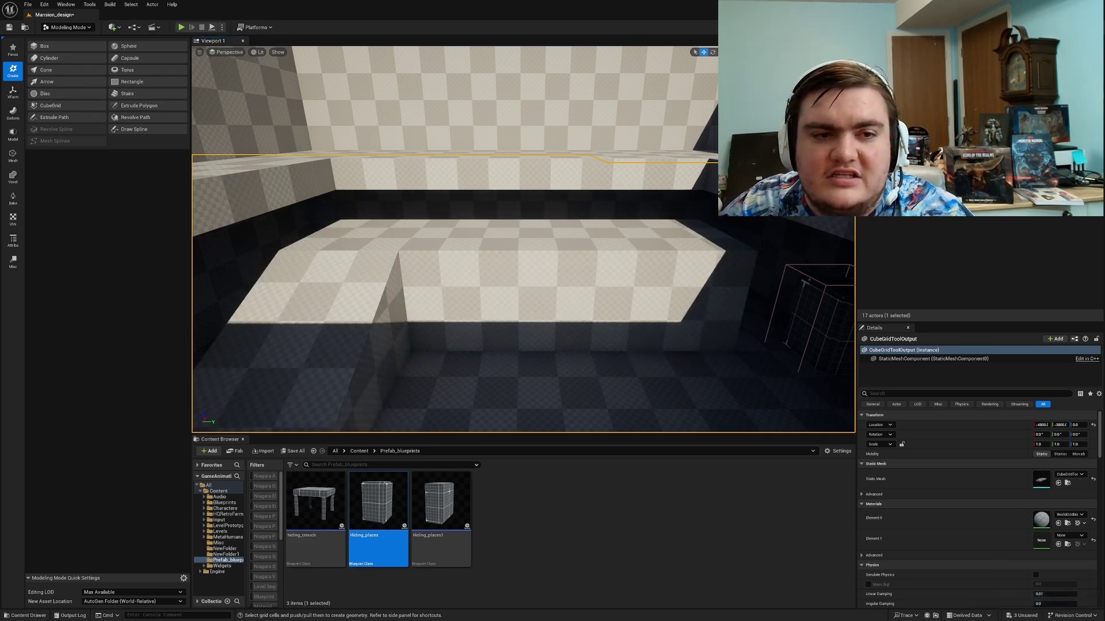
Step: Carve away the middle of the long platform by pushing a 600 by 300 section of its front face back three blocks
click(49, 106)
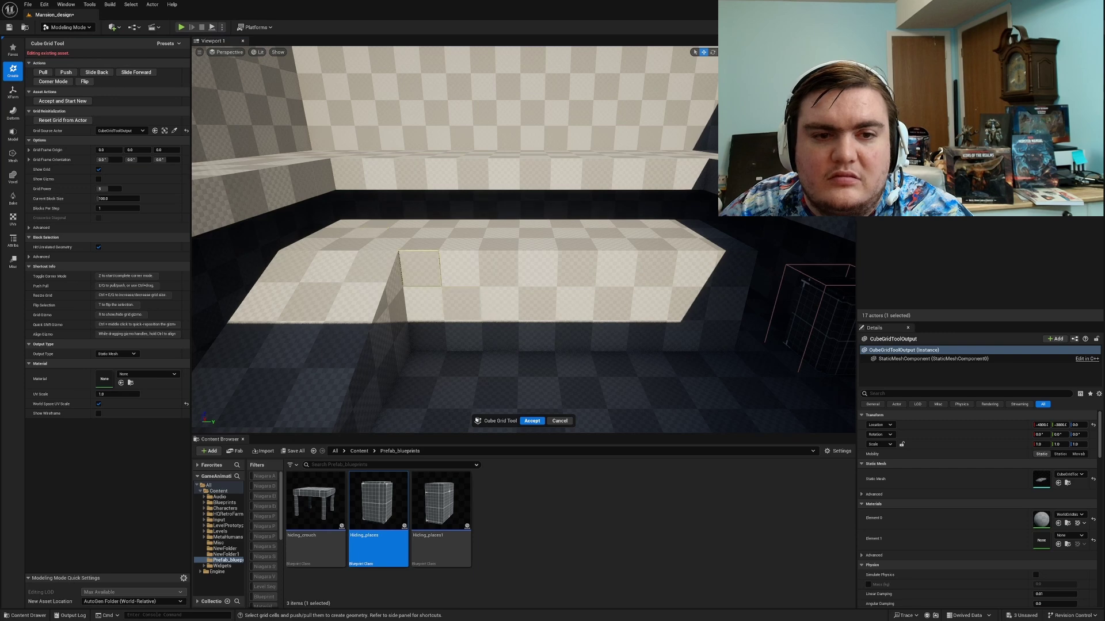
drag(419, 269, 638, 324)
key(q)
key(q)
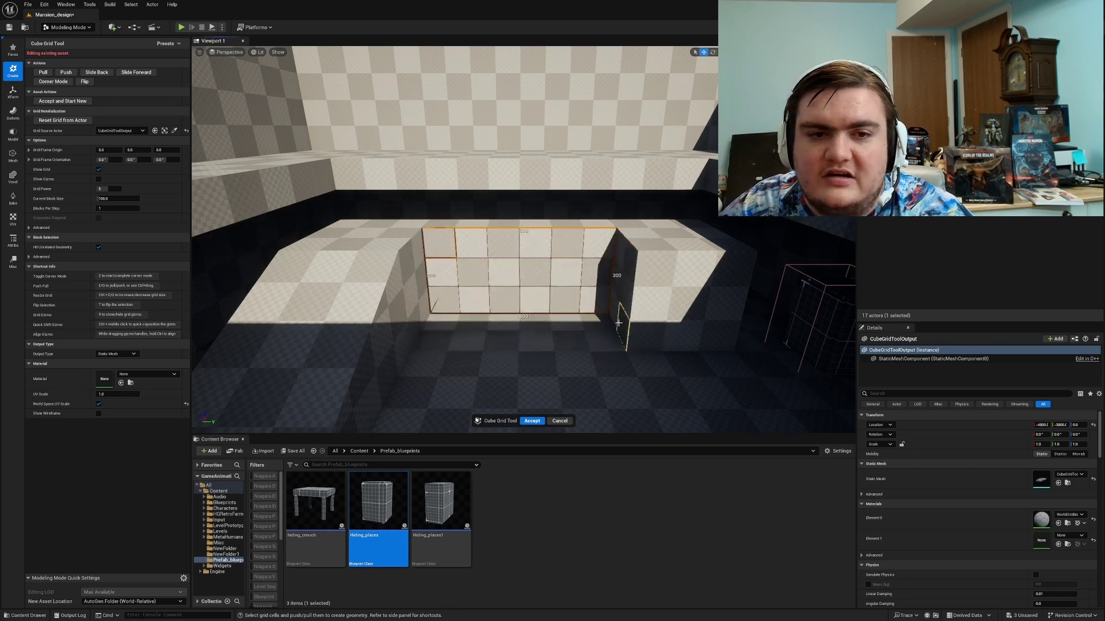
key(q)
Step: Try to continue the ramp upward over the landing by raising the landing's two far corners in Corner Mode
right_drag(619, 323, 619, 329)
drag(629, 351, 568, 312)
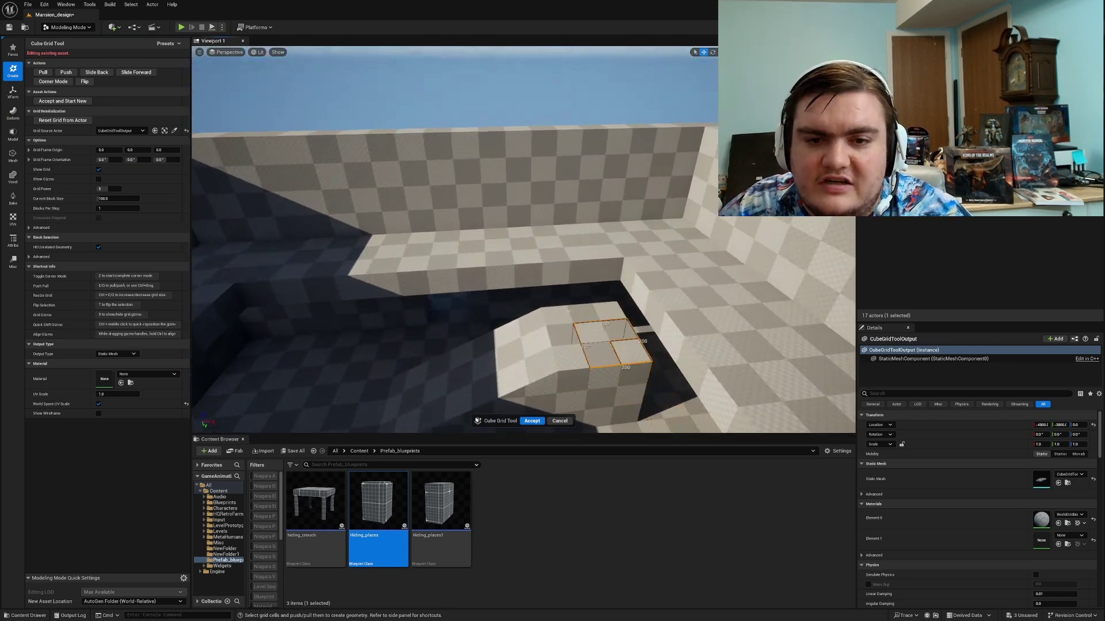
key(z)
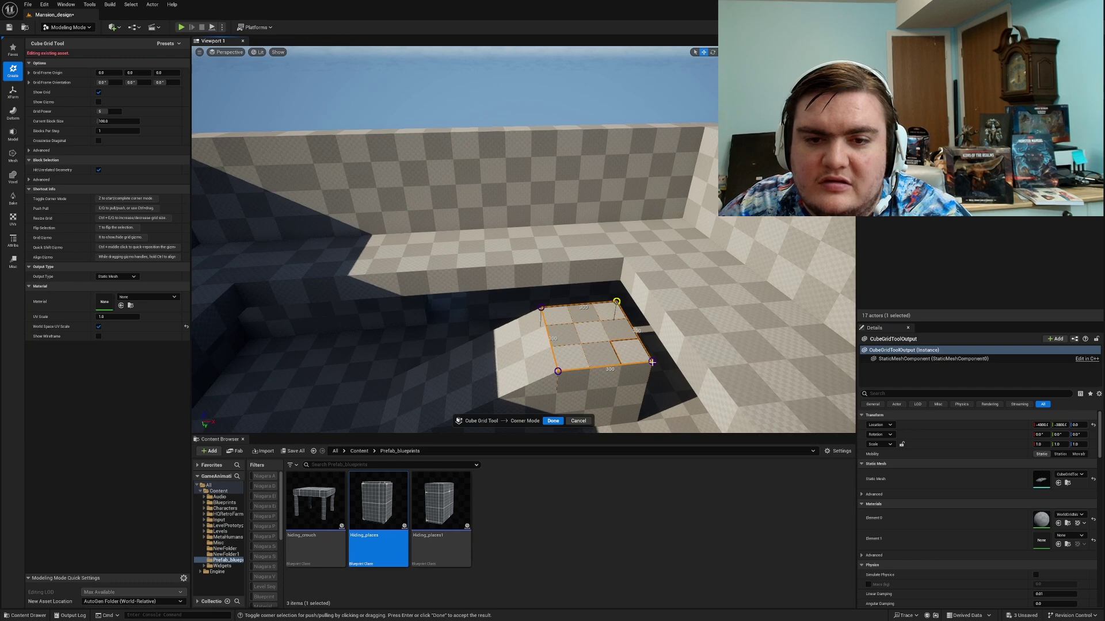
mouse_move(652, 363)
right_down()
mouse_move(659, 386)
mouse_move(661, 368)
right_up()
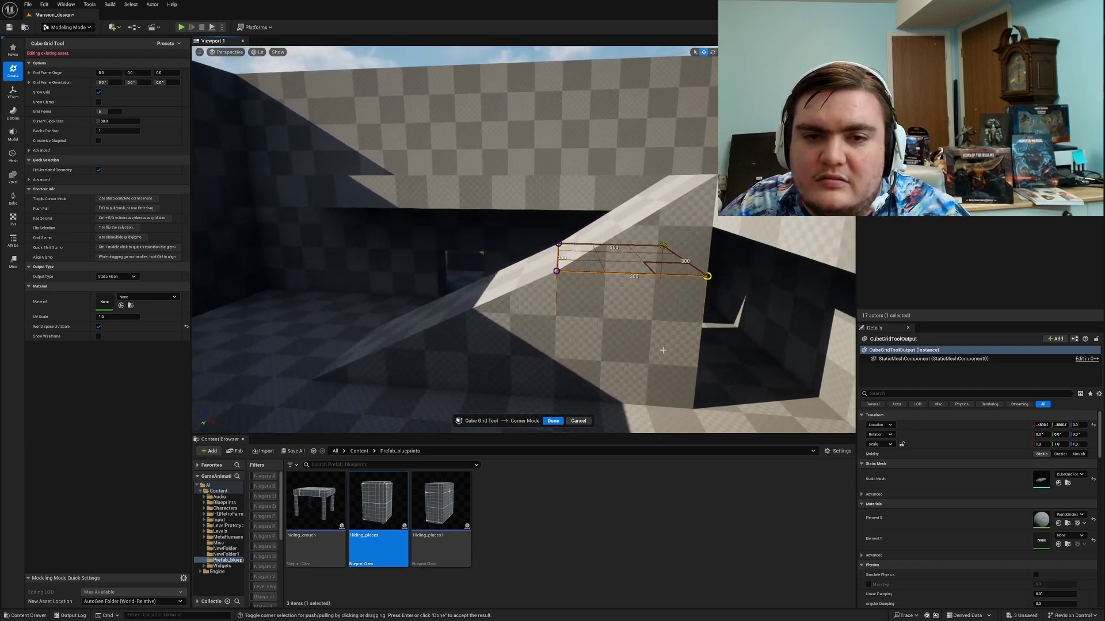
key(q)
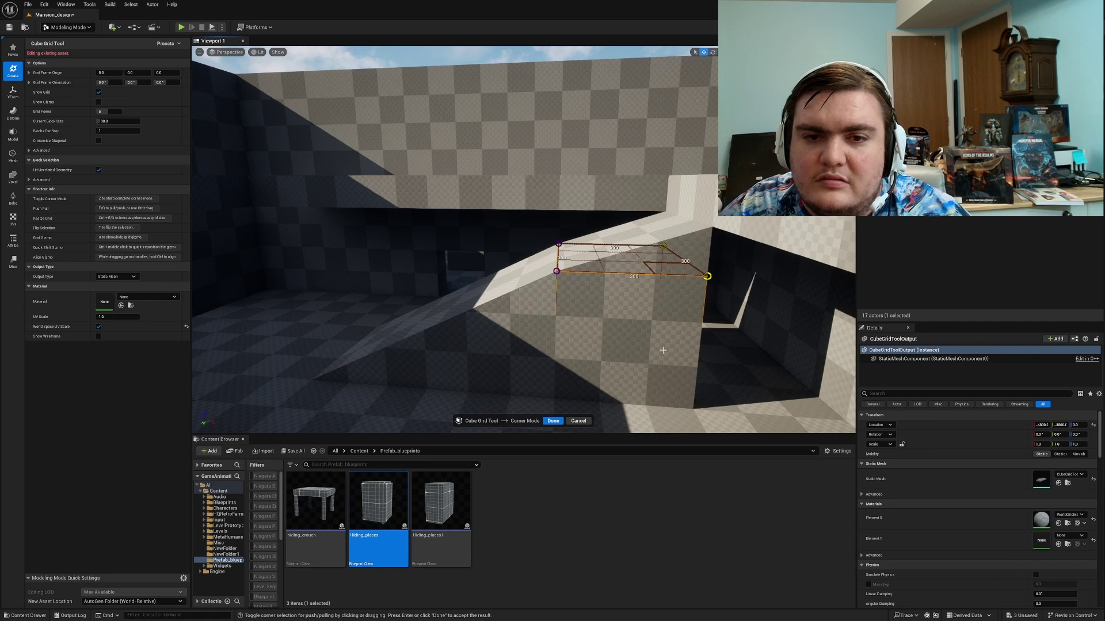
key(e)
click(577, 421)
Step: Push the 900 by 300 area of the ramp and landing down three blocks to floor level
mouse_move(631, 349)
right_down()
mouse_move(627, 374)
mouse_move(633, 335)
right_up()
drag(834, 358, 375, 278)
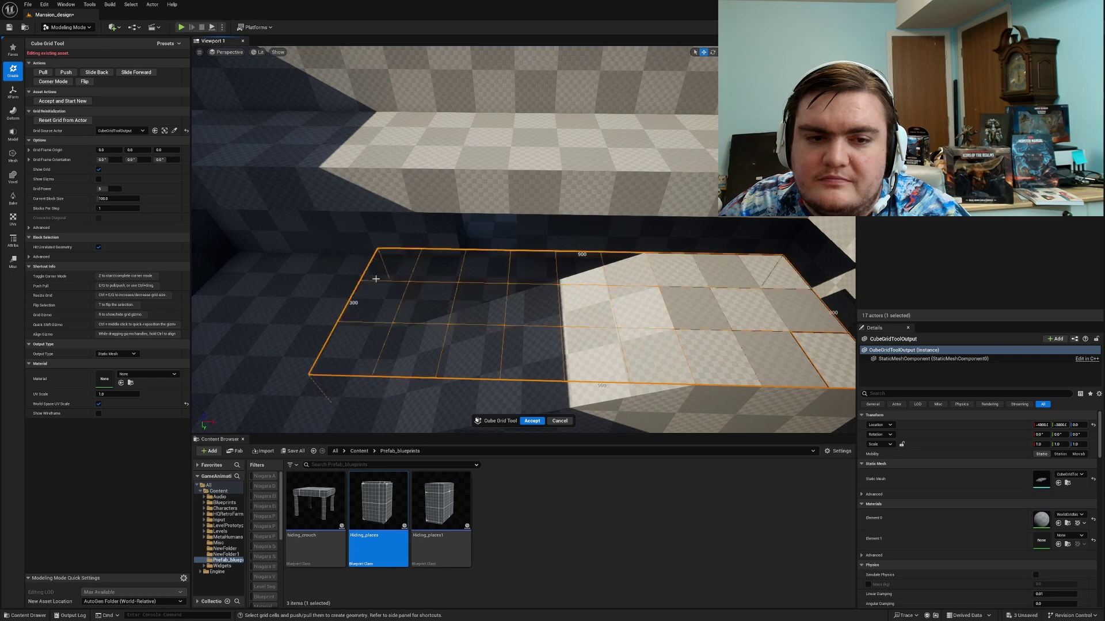
key(q)
key(q)
key(q)
Step: Form a 900 by 300 ramp on the hall floor by raising its two end corners 400 in Corner Mode, and apply it
right_drag(492, 347, 460, 344)
key(z)
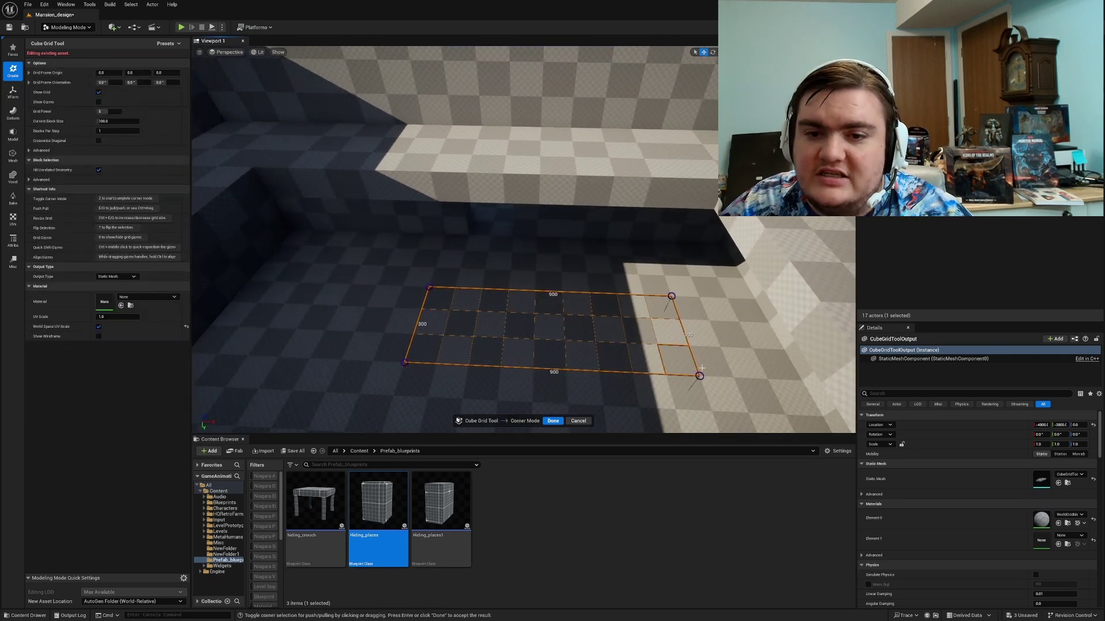
click(672, 297)
key(e)
key(e)
key(e)
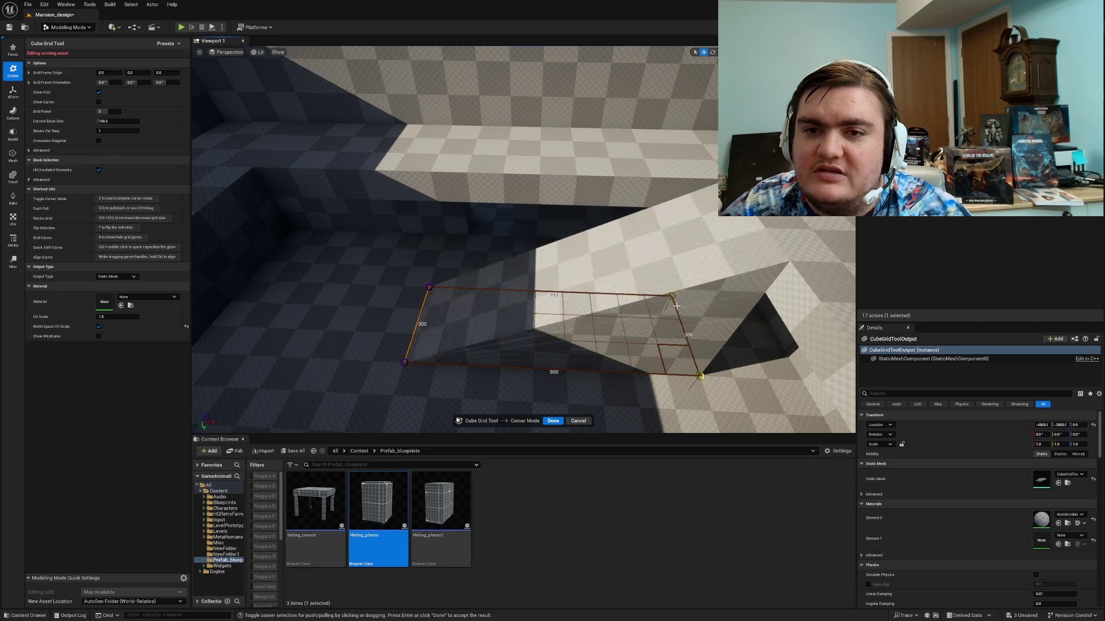
click(552, 422)
Step: Undercut the ramp by pushing in the lower corners of its 300 by 400 end face in Corner Mode, and accept the mesh edit
right_drag(565, 396, 409, 333)
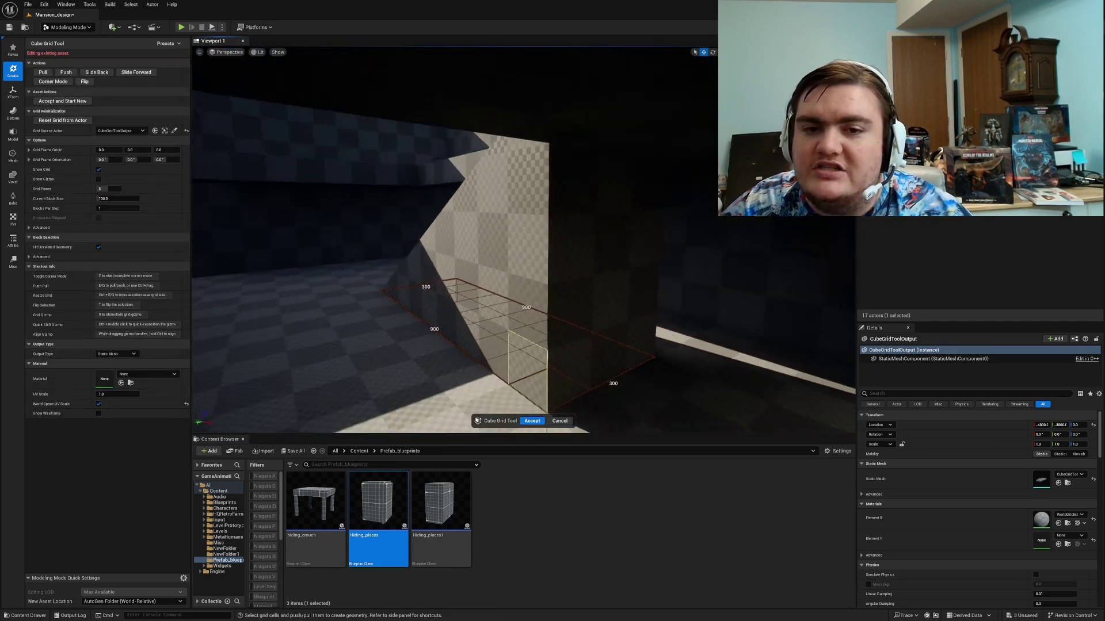
key(z)
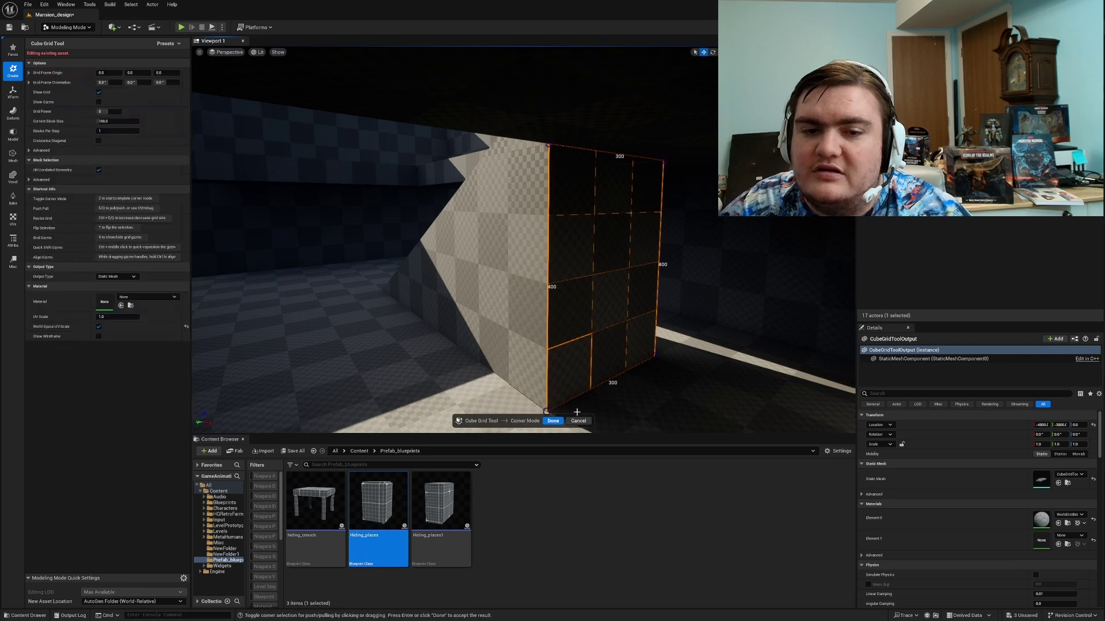
right_drag(649, 359, 609, 363)
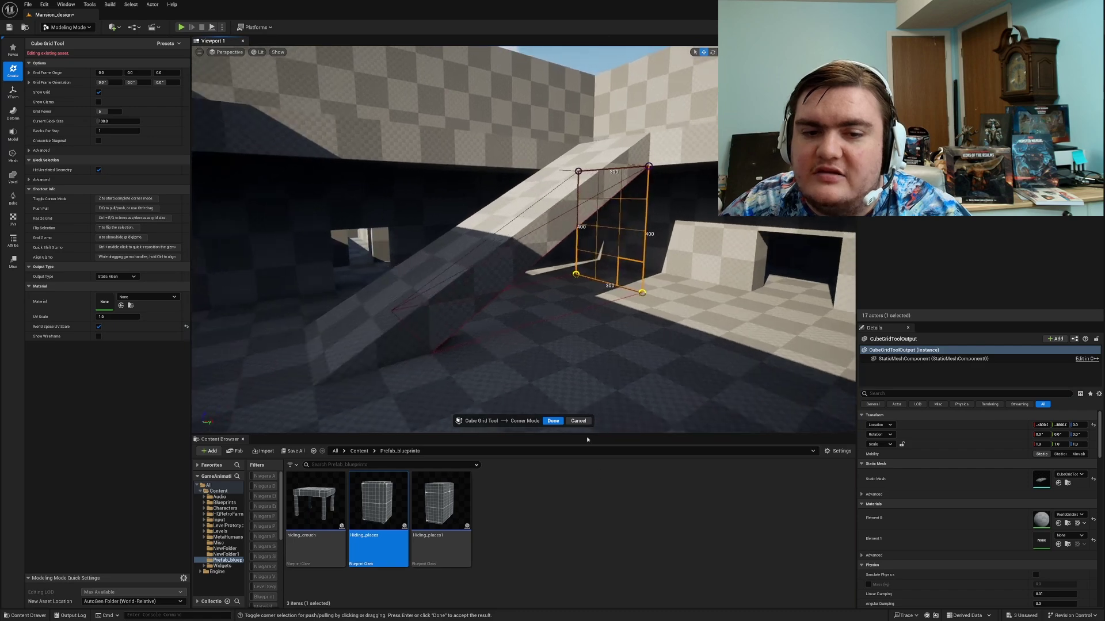
click(553, 421)
right_drag(565, 392, 549, 413)
click(533, 421)
right_drag(531, 368, 494, 383)
right_drag(540, 415, 529, 406)
key(Delete)
key(ctrl+z)
Step: Form a matching 900 by 300 ramp on the opposite side of the hall by raising its two far corners in Corner Mode
right_drag(559, 259, 568, 286)
click(495, 285)
right_drag(495, 285, 546, 282)
click(50, 106)
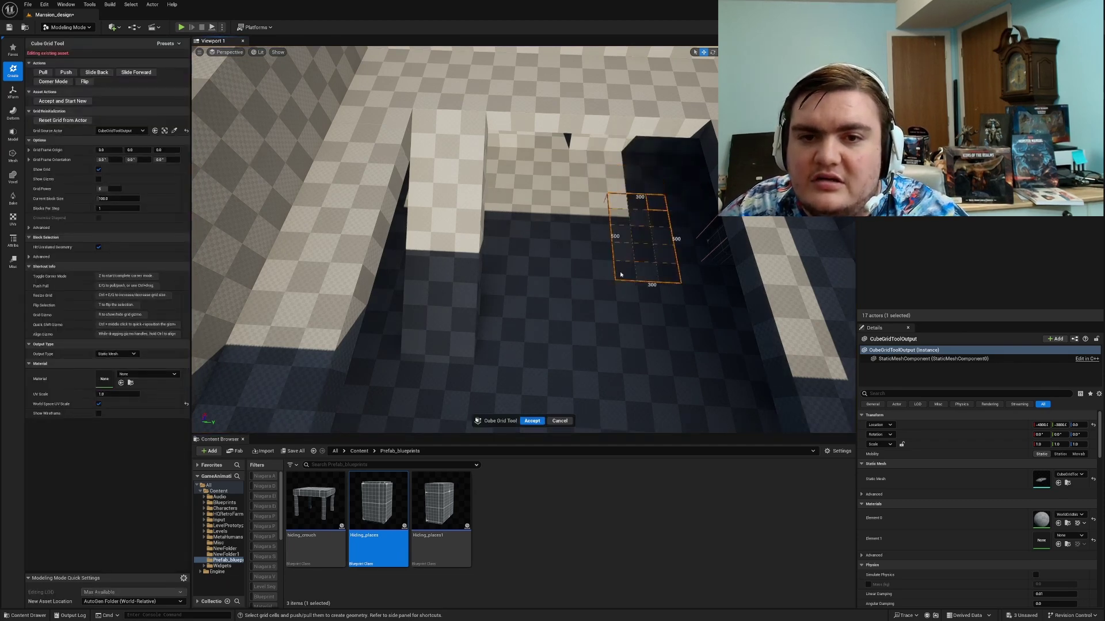
drag(621, 275, 612, 364)
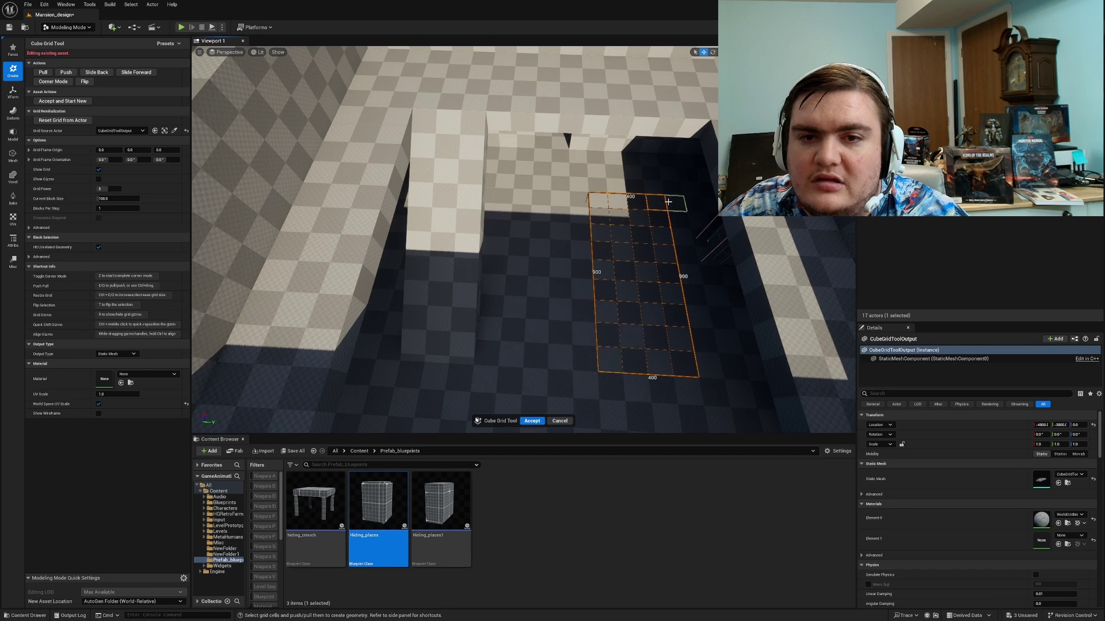
drag(668, 201, 626, 353)
key(d)
right_drag(634, 361, 583, 362)
key(z)
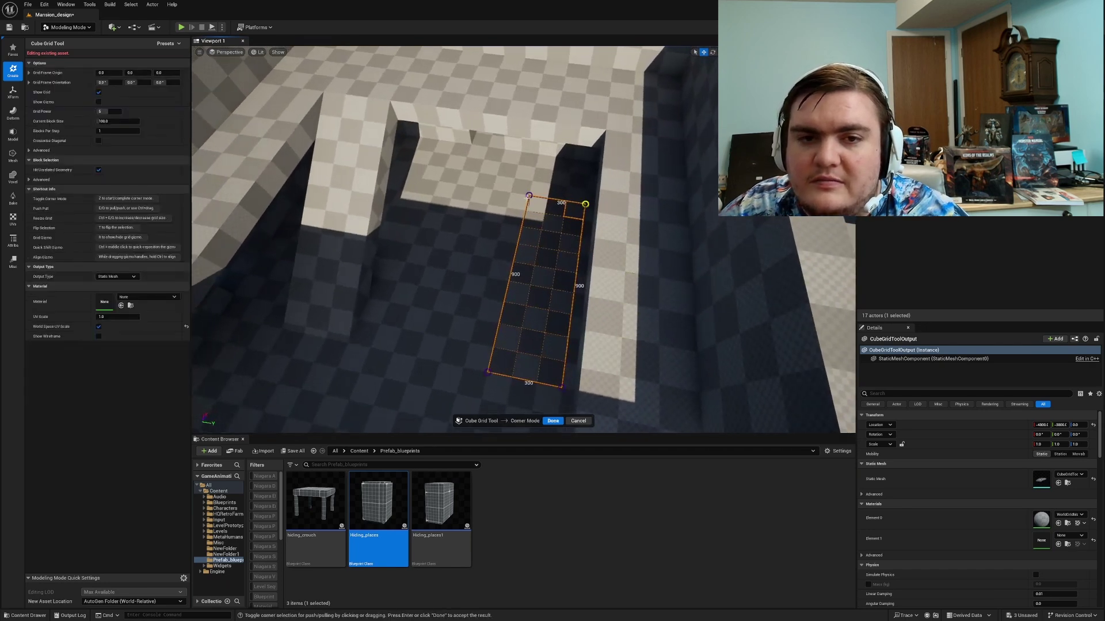
click(528, 197)
key(e)
key(e)
key(e)
key(e)
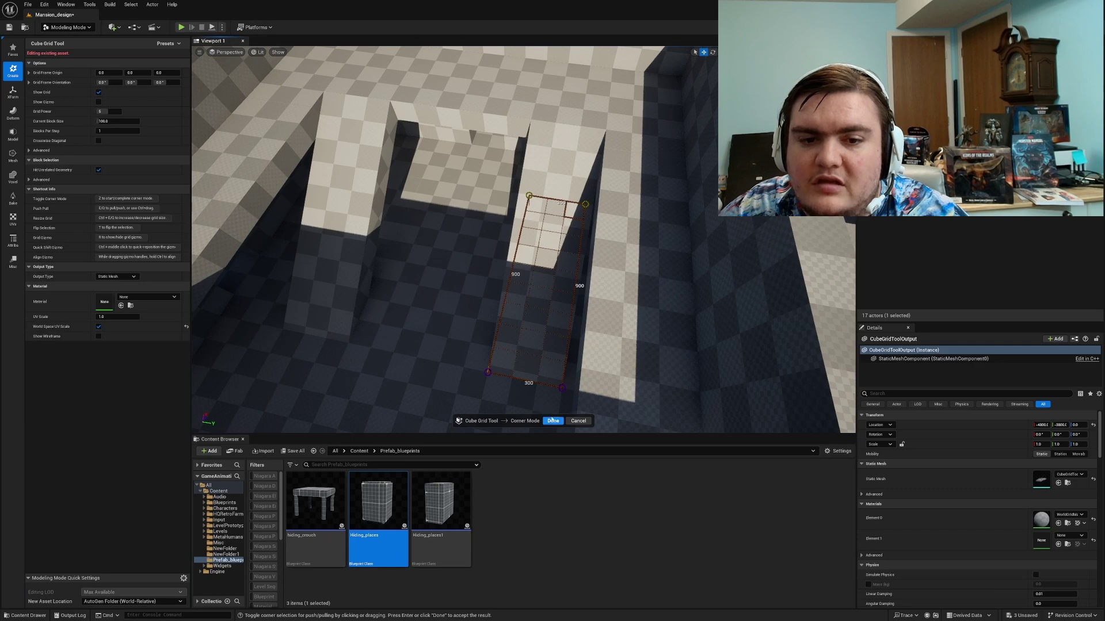
click(552, 420)
Step: Undercut the second ramp by pushing in the lower corners of its 300 by 400 end face in Corner Mode
right_drag(624, 339, 538, 230)
key(w)
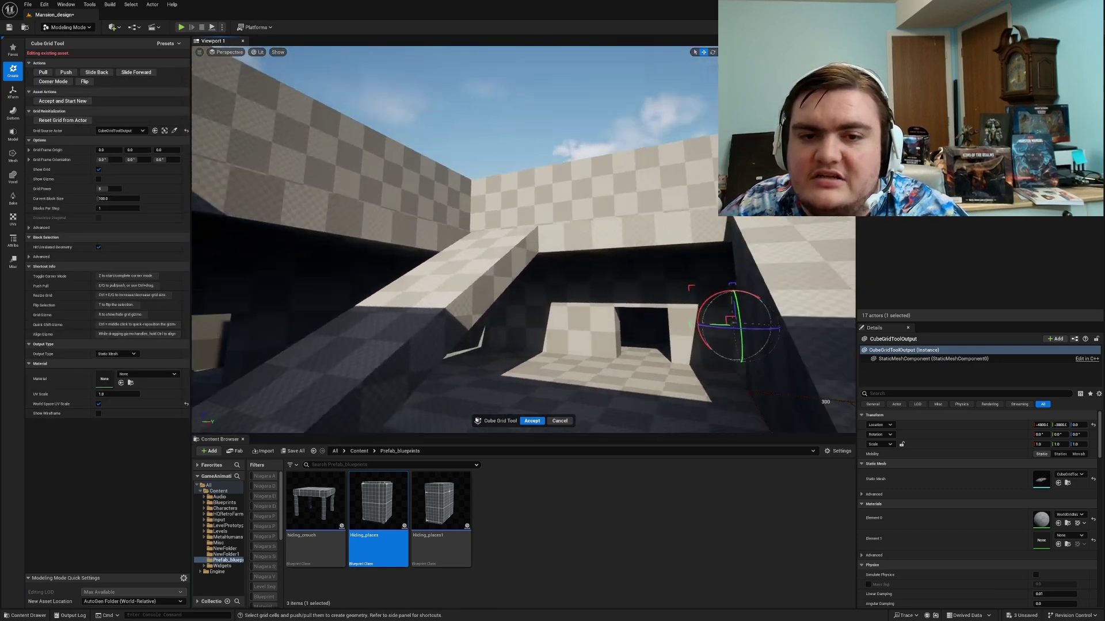
right_drag(540, 306, 653, 339)
key(a)
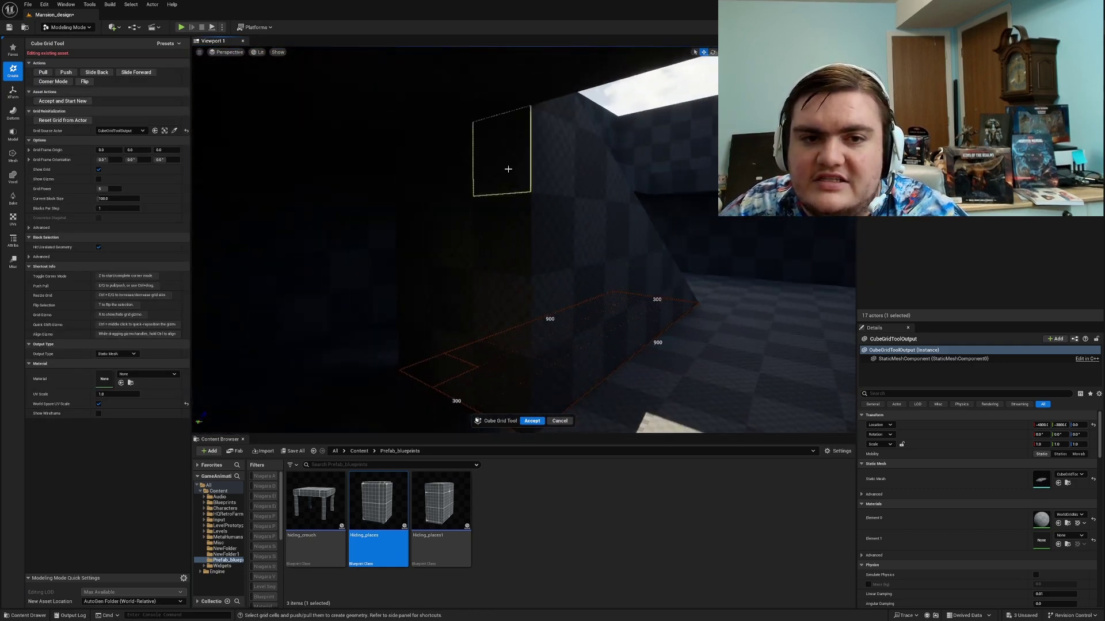
drag(508, 169, 457, 367)
key(z)
click(397, 371)
right_drag(397, 371, 403, 397)
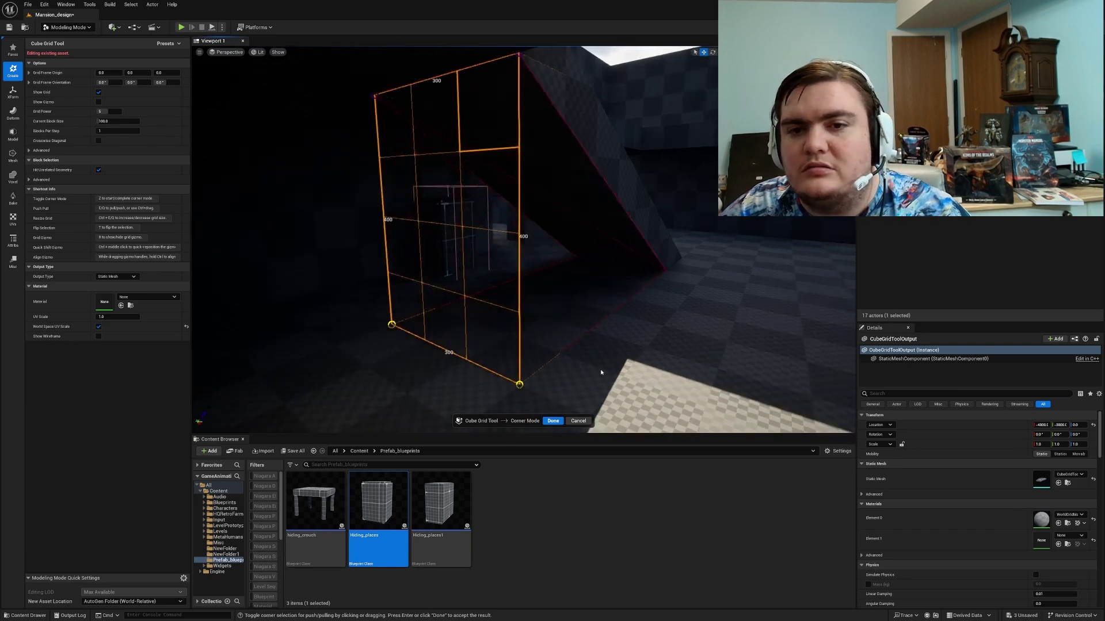
key(s)
right_drag(476, 383, 368, 408)
key(d)
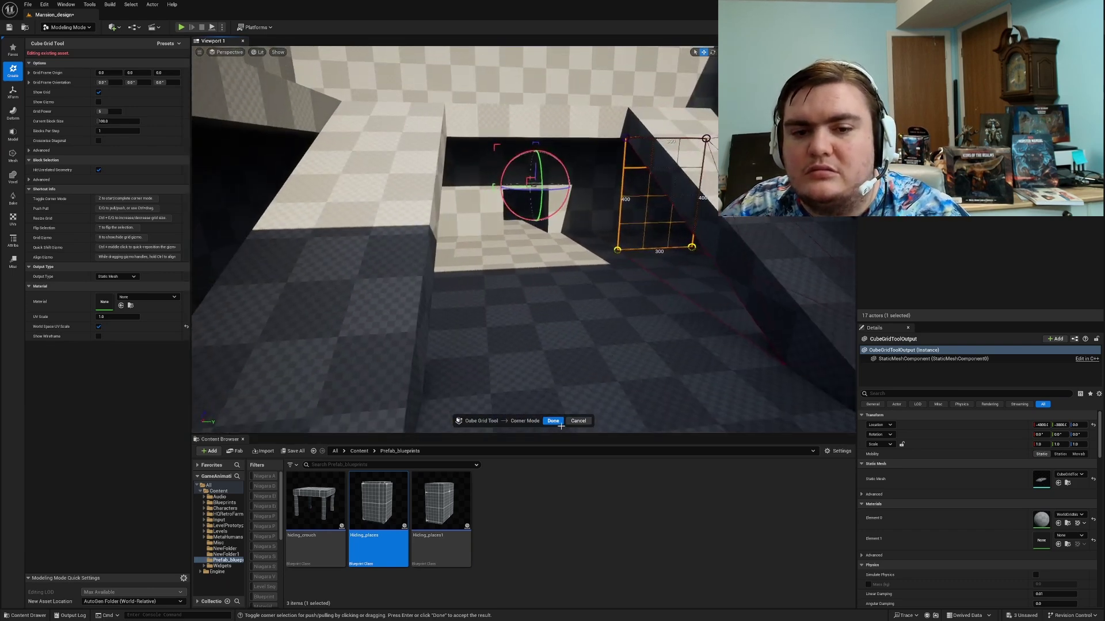
click(577, 420)
right_drag(575, 418, 541, 414)
right_drag(510, 343, 509, 325)
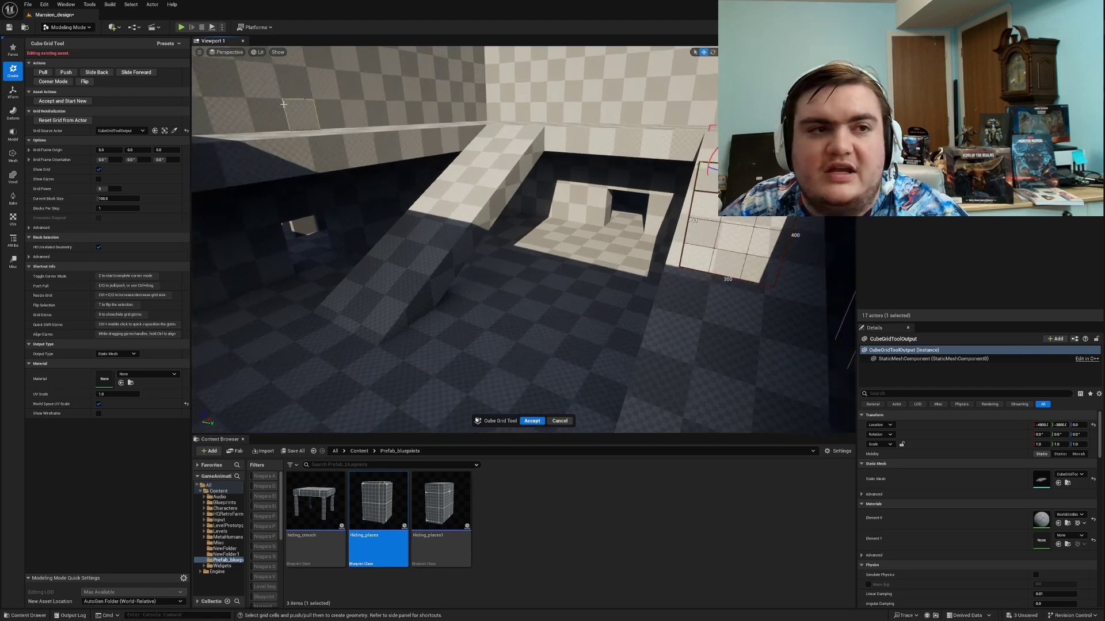
Step: Accept the second ramp's mesh edit and playtest the hall by running up and down the ramps
click(537, 420)
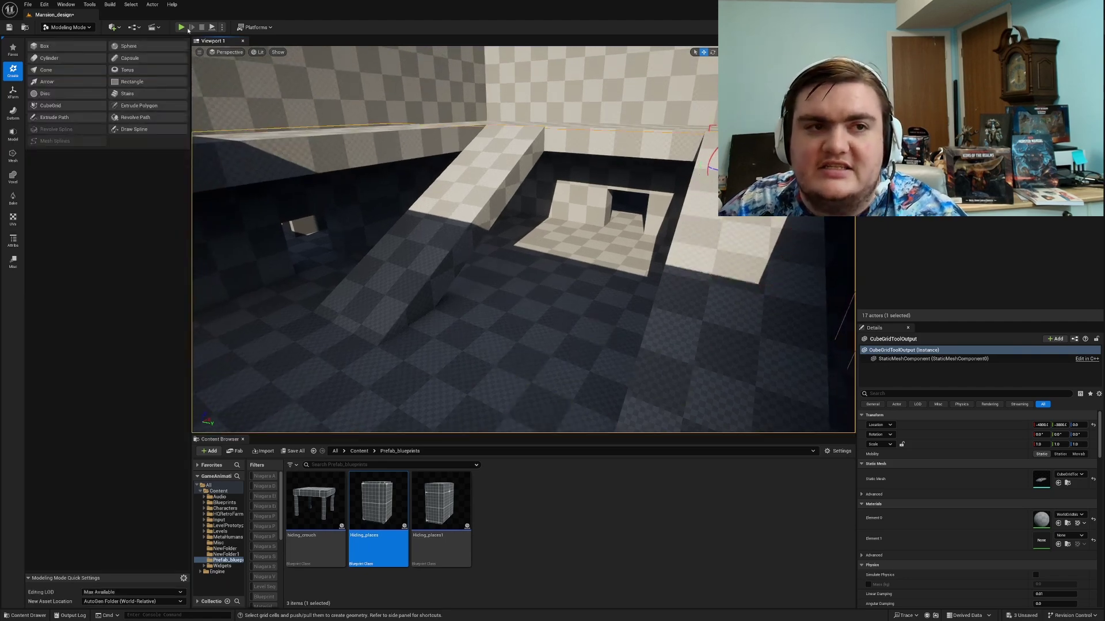
key(alt+p)
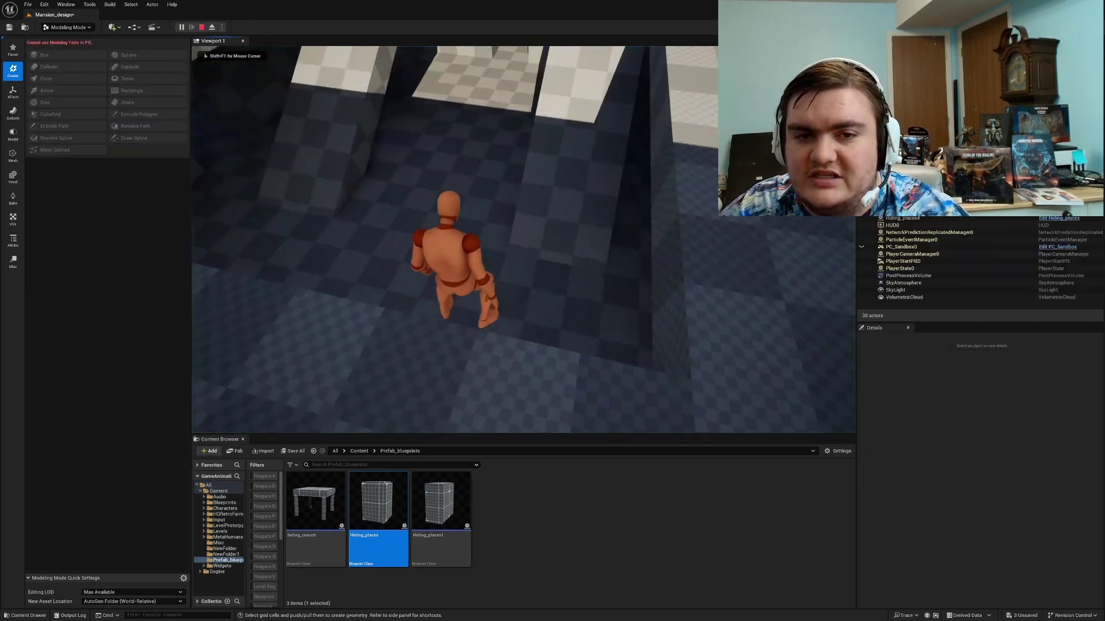
key(w)
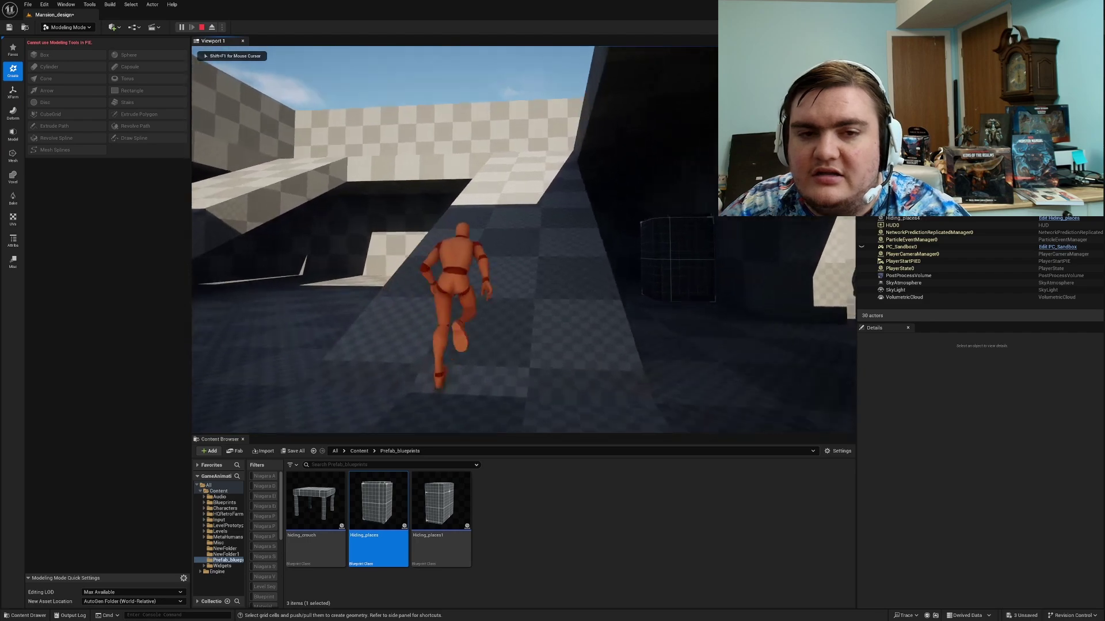
key(w)
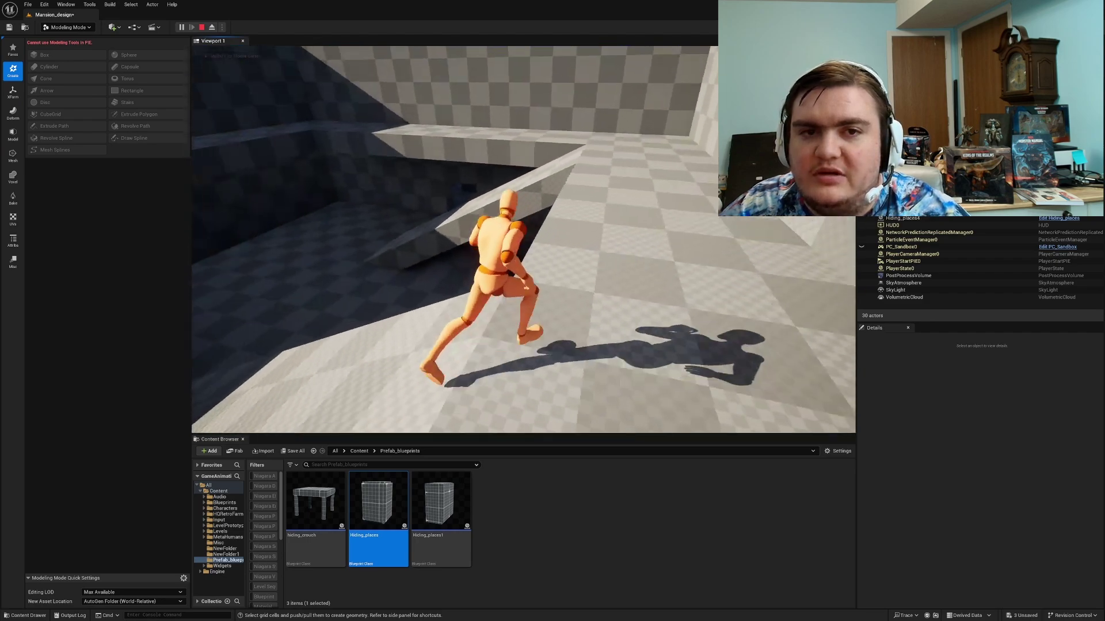
key(w)
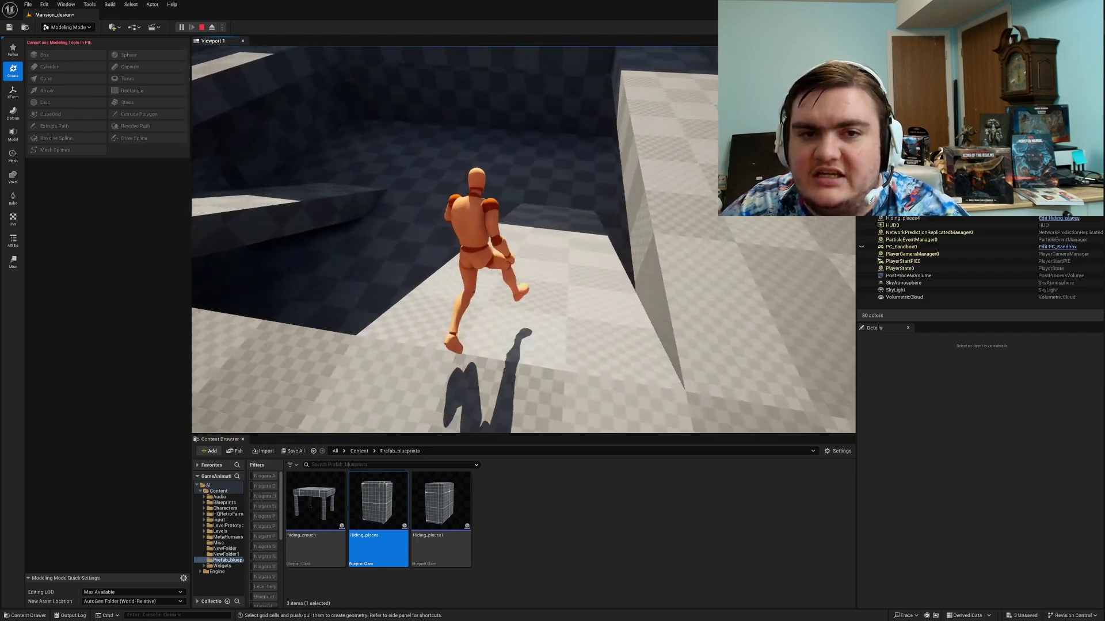
key(w)
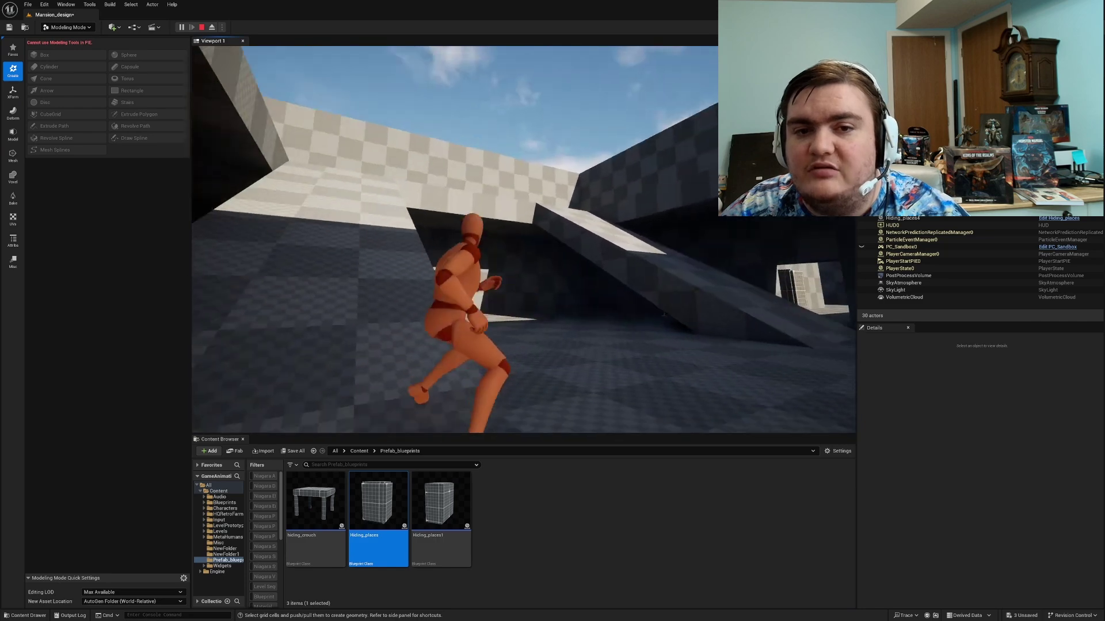
key(w)
key(Escape)
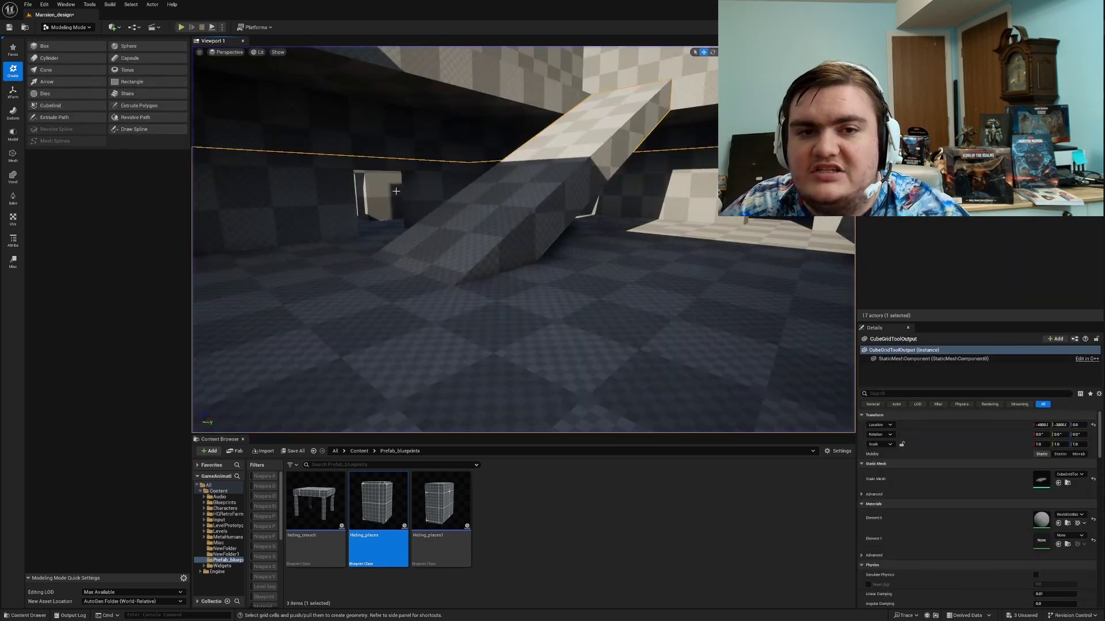
Step: Try adjusting the 900-long side faces of the hall ramps in CubeGrid, and undo the last block changes
click(51, 105)
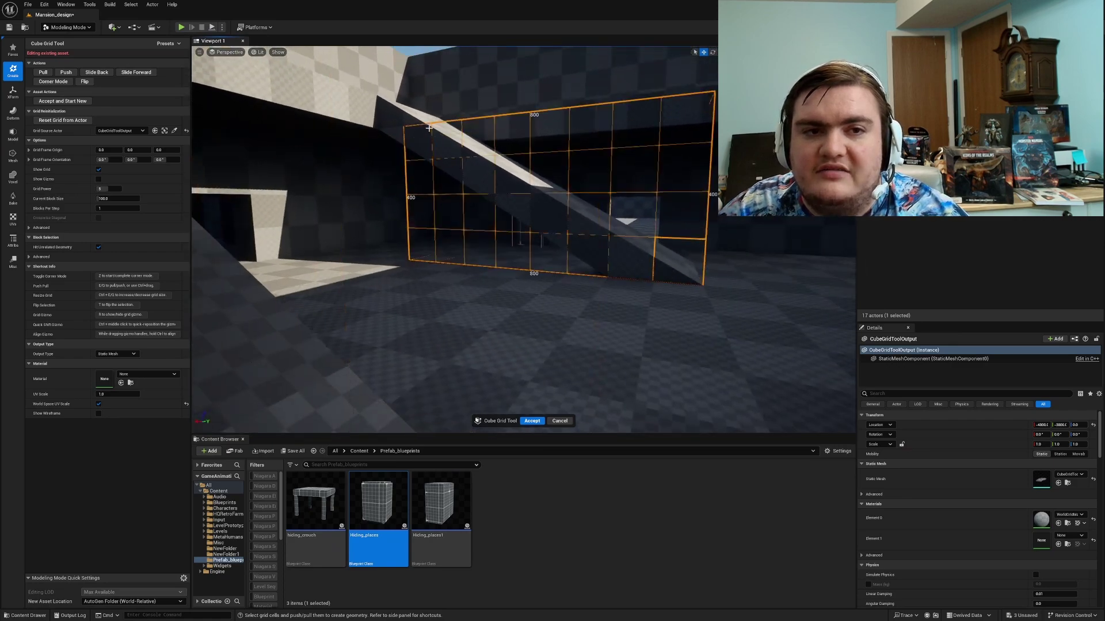
right_drag(511, 160, 407, 161)
key(d)
key(ctrl+z)
key(ctrl+z)
key(ctrl+z)
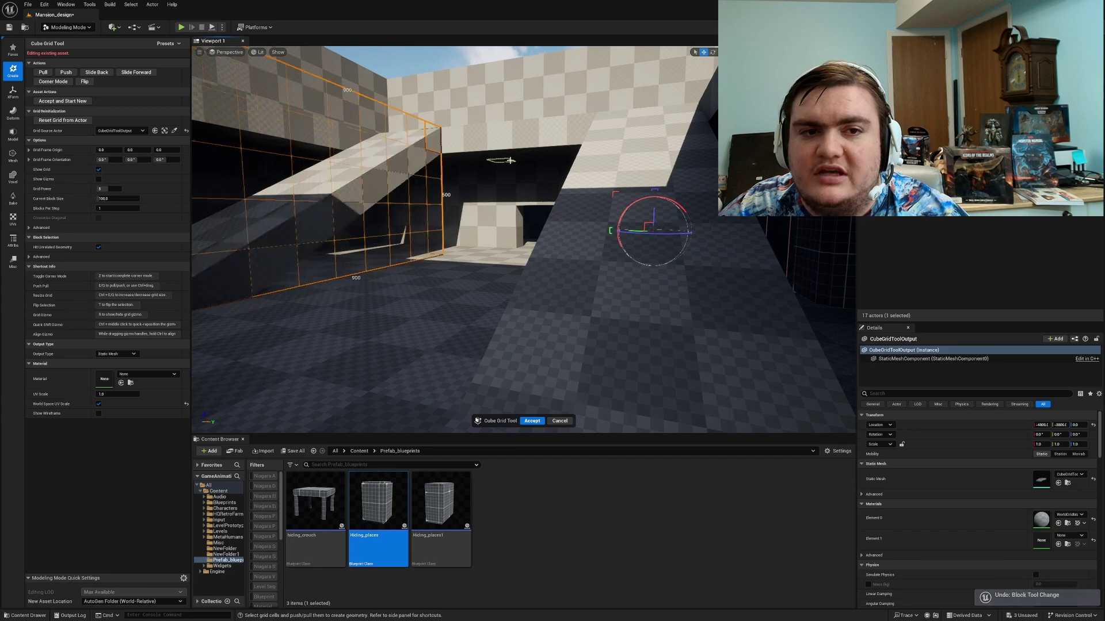
Step: Undo the trial selection on the other ramp's outer side, rework its hall-facing side from low to high end, and accept the mesh edit
key(d)
right_drag(510, 160, 482, 167)
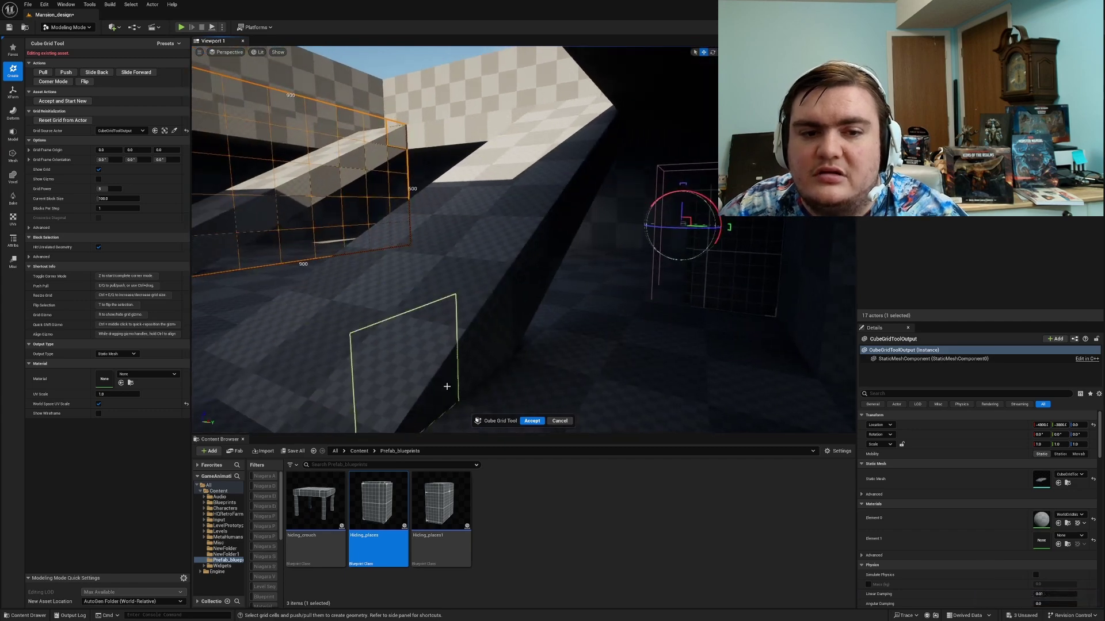
drag(447, 386, 597, 135)
right_drag(621, 111, 592, 116)
key(ctrl+z)
key(ctrl+z)
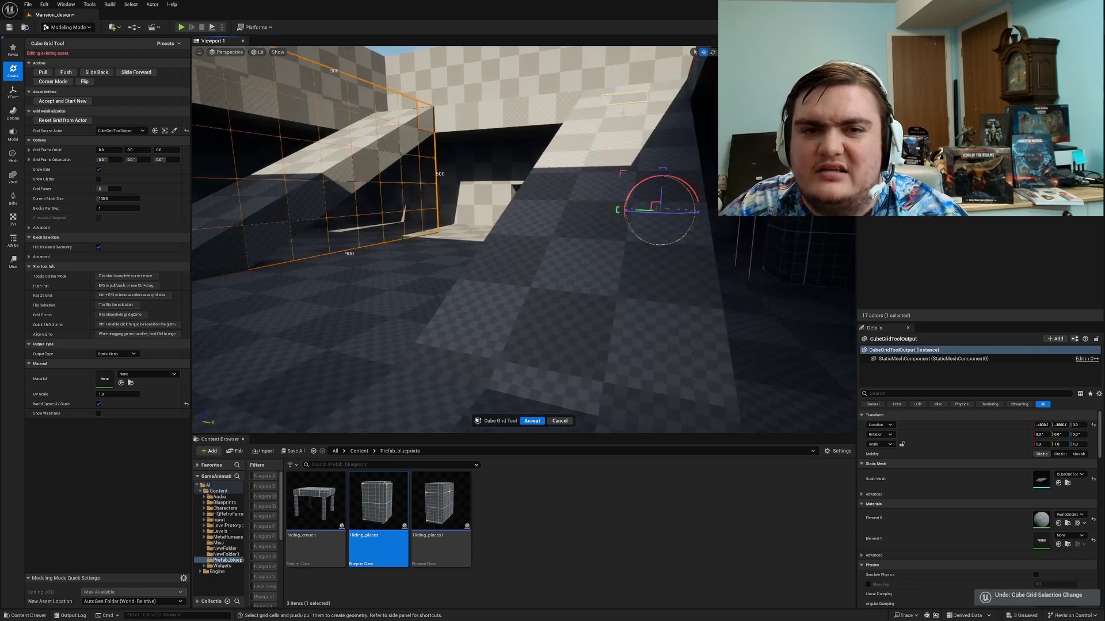
right_drag(707, 279, 707, 280)
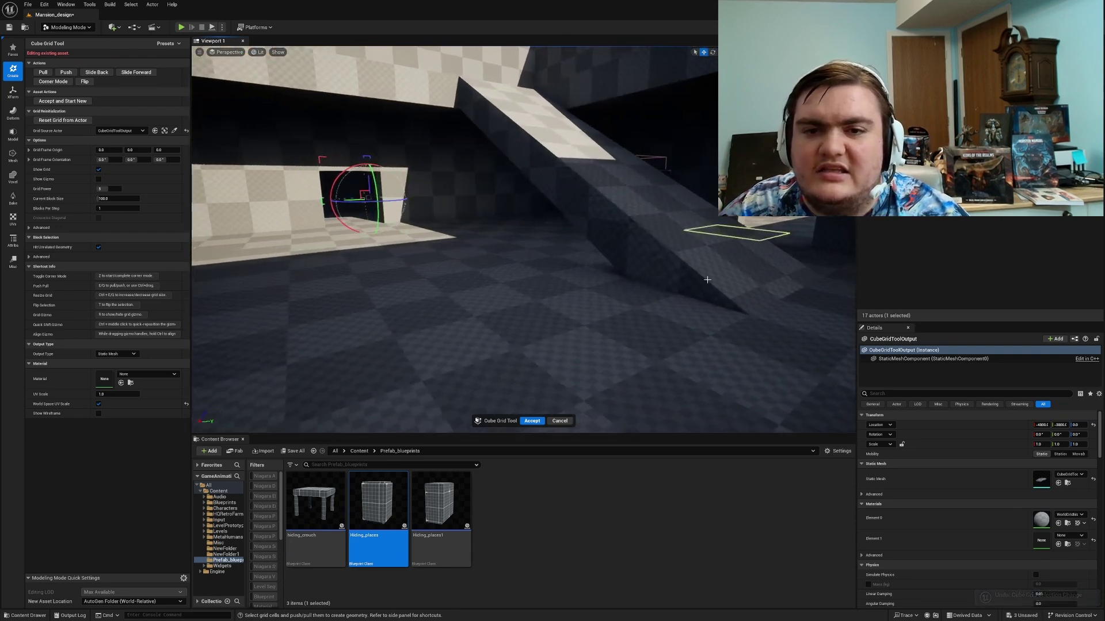
right_drag(470, 88, 470, 88)
click(533, 421)
right_drag(533, 420, 224, 85)
Step: Playtest the reworked ramps by running up to the second floor and back down into the hall
key(alt+p)
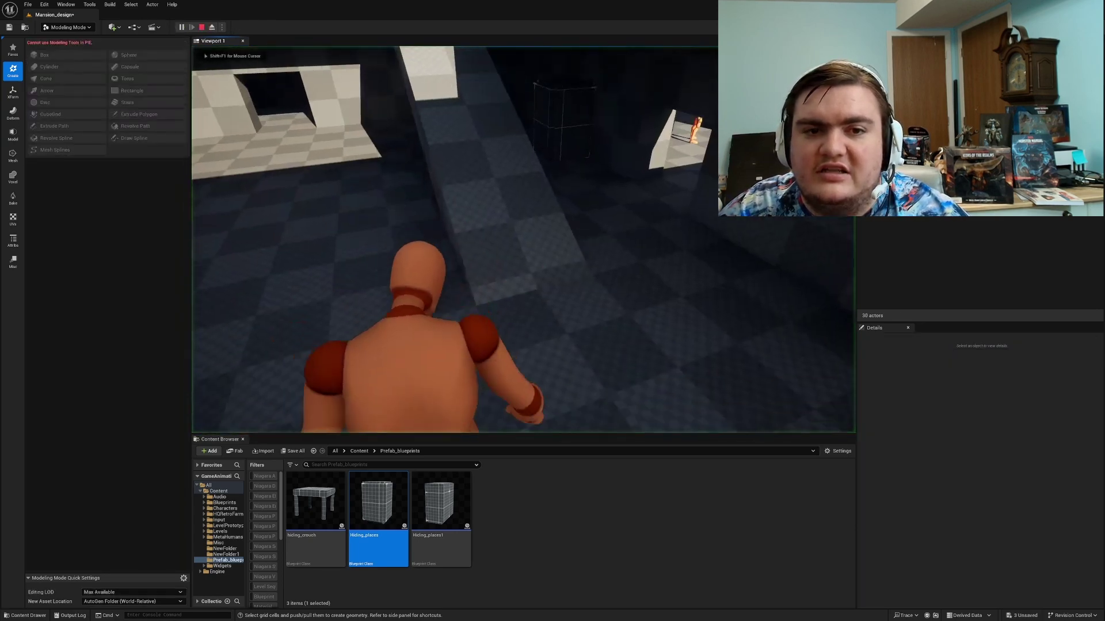
key(w)
key(w)
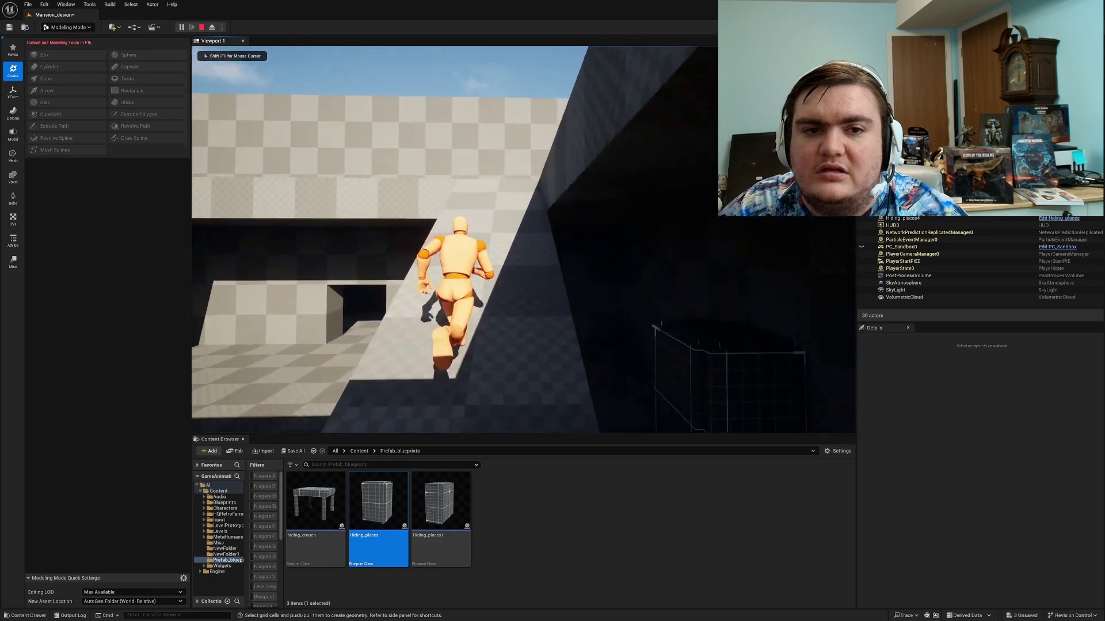
key(w)
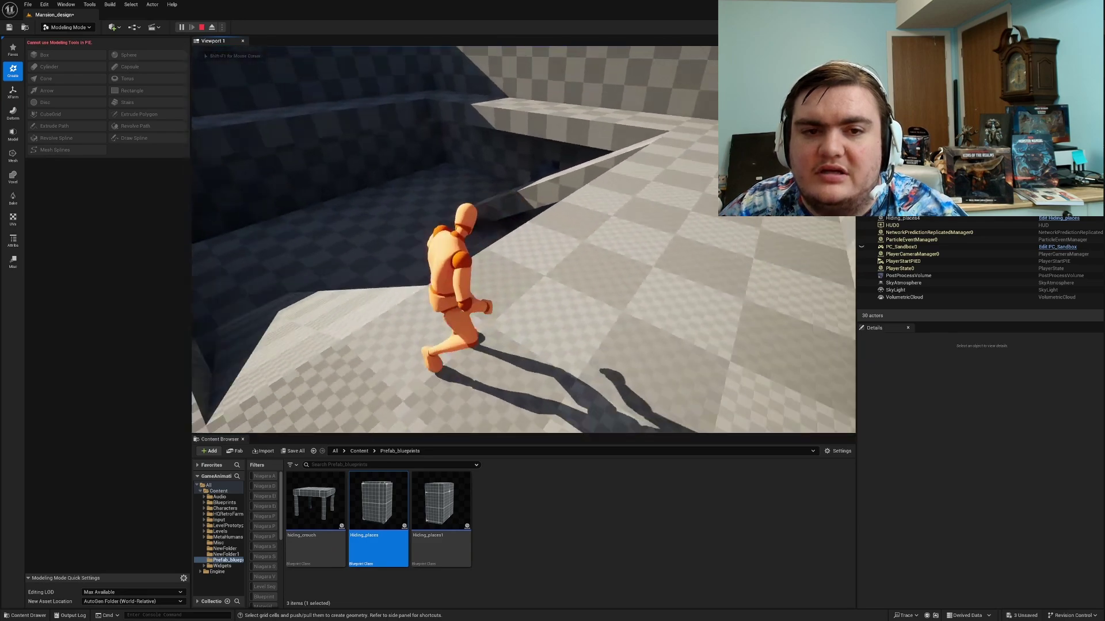
key(w)
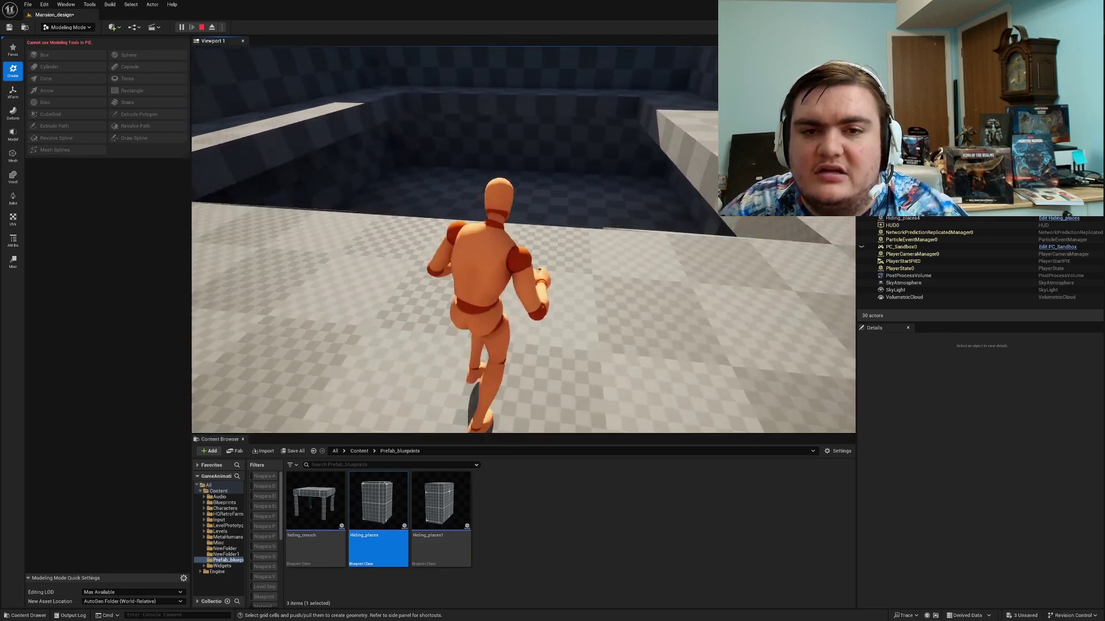
key(w)
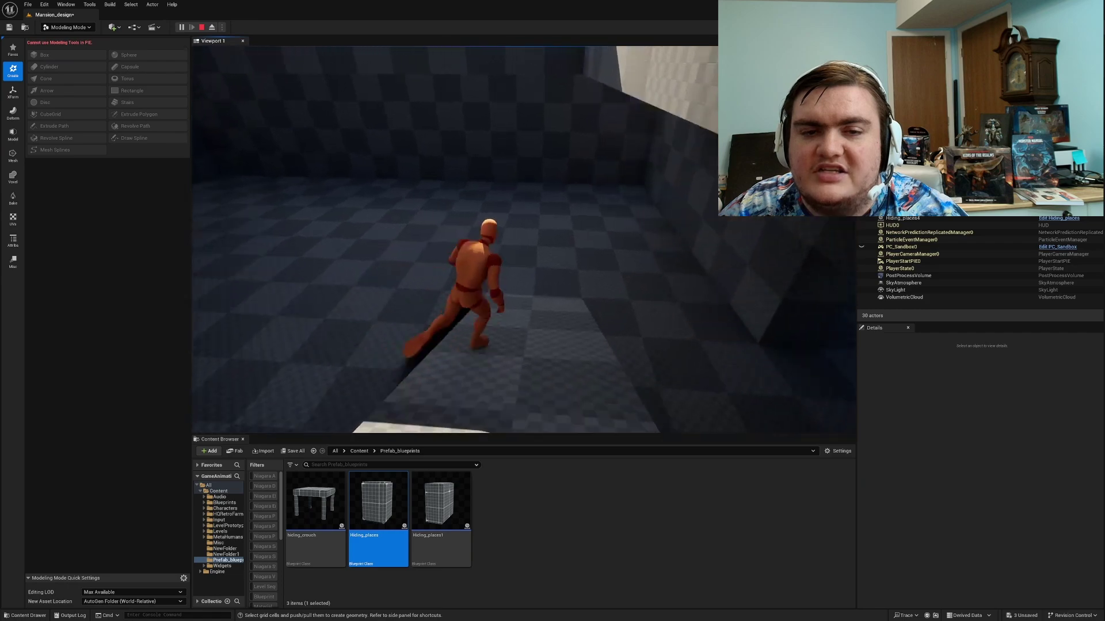
Step: Form a 400 by 200 ramp on the smaller room's floor by raising its two far corners in CubeGrid Corner Mode, and apply it
key(w)
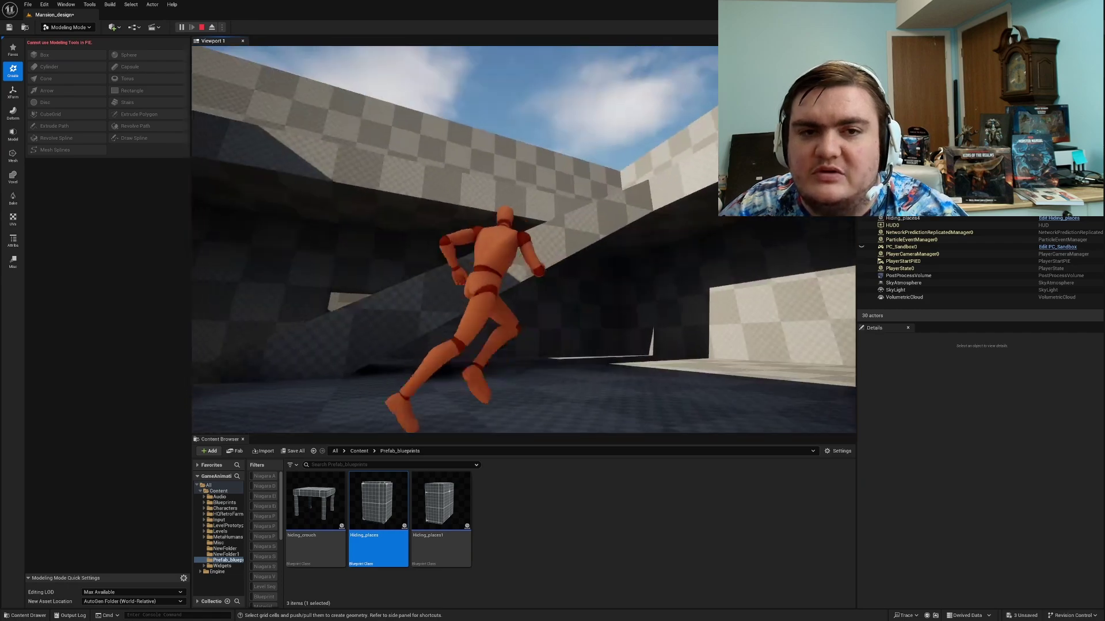
key(Escape)
key(s)
right_drag(524, 240, 340, 296)
key(w)
click(51, 106)
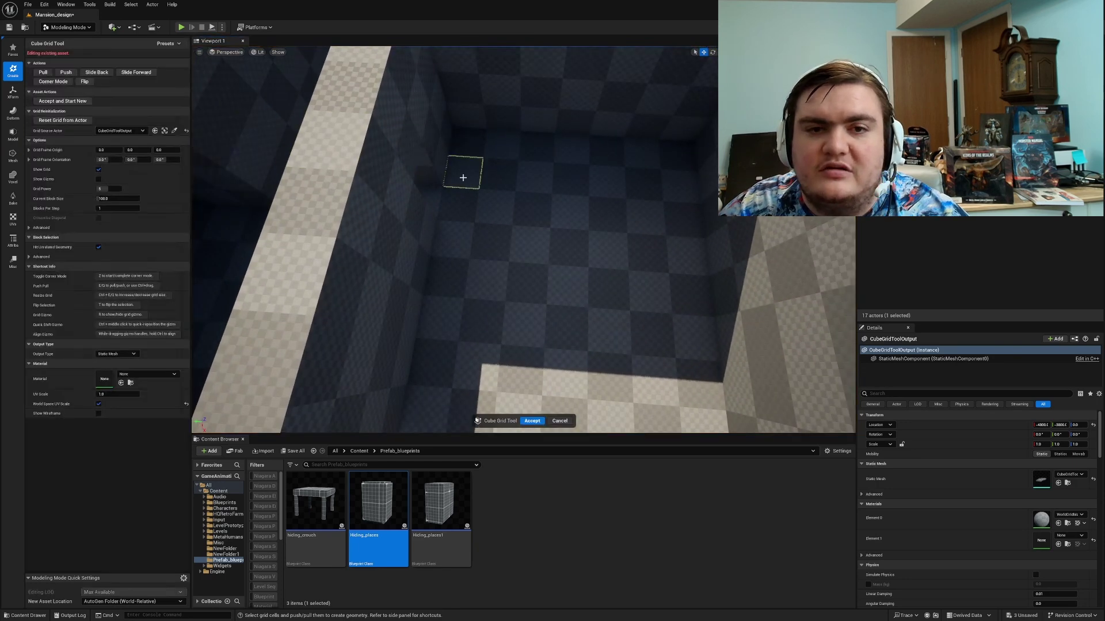
right_drag(575, 197, 713, 175)
key(s)
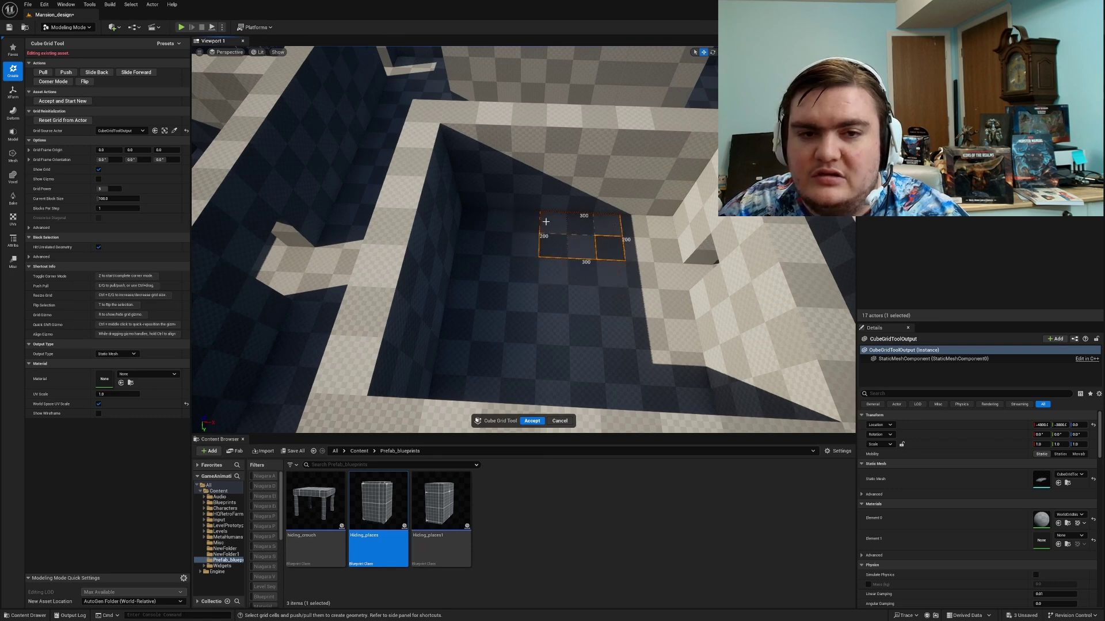
key(z)
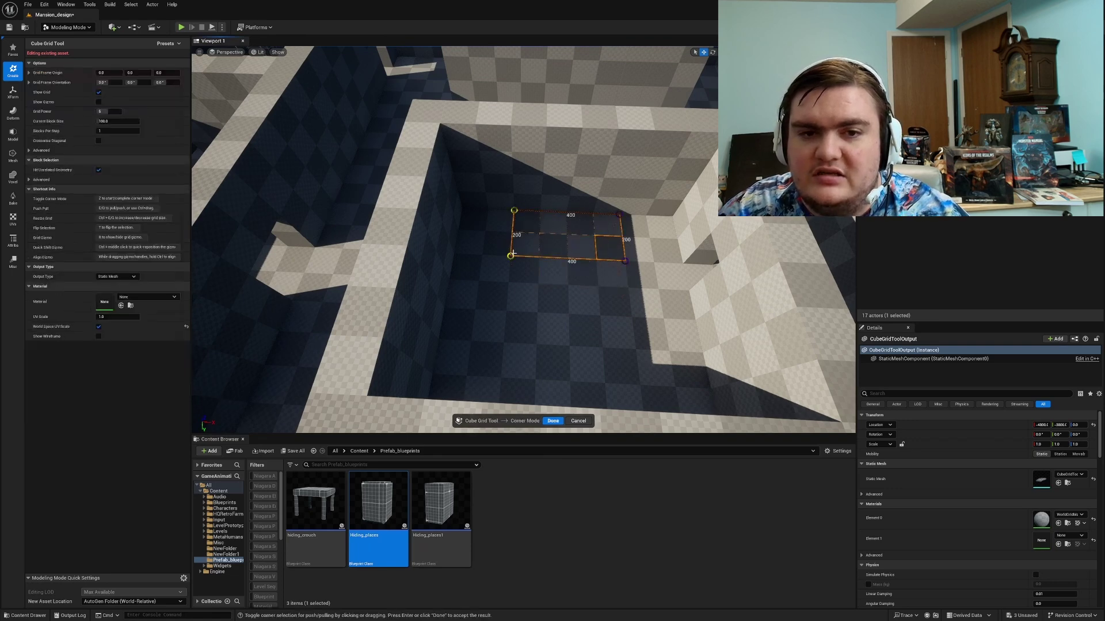
key(e)
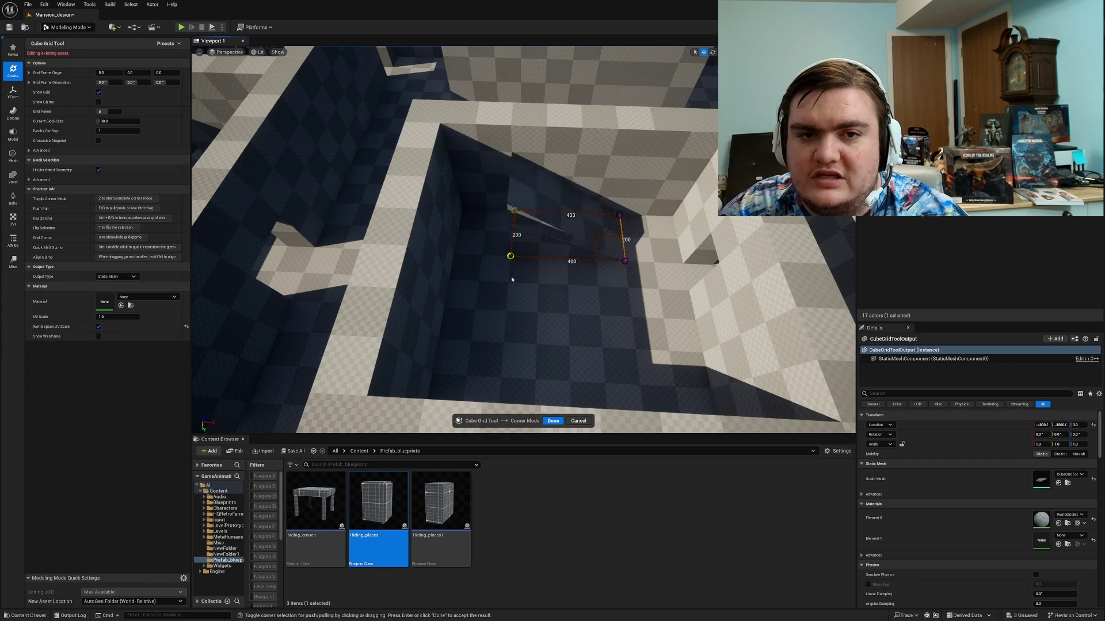
click(553, 421)
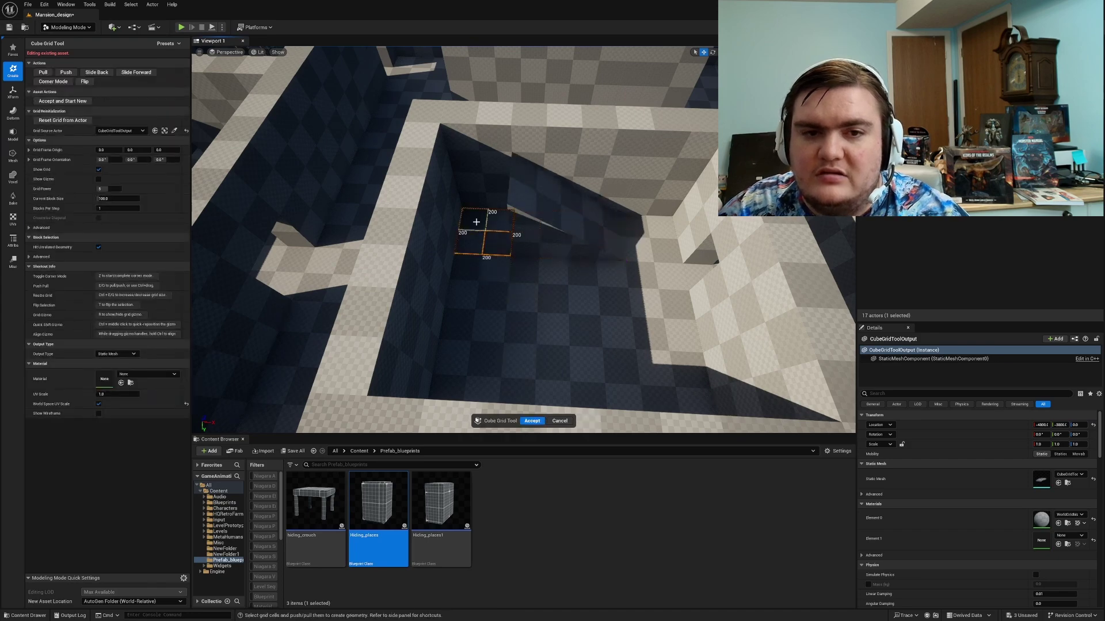
Step: Raise a 200 by 200 landing at the small ramp's upper end and pull its upper side face out into a 300 by 200 block
key(e)
key(e)
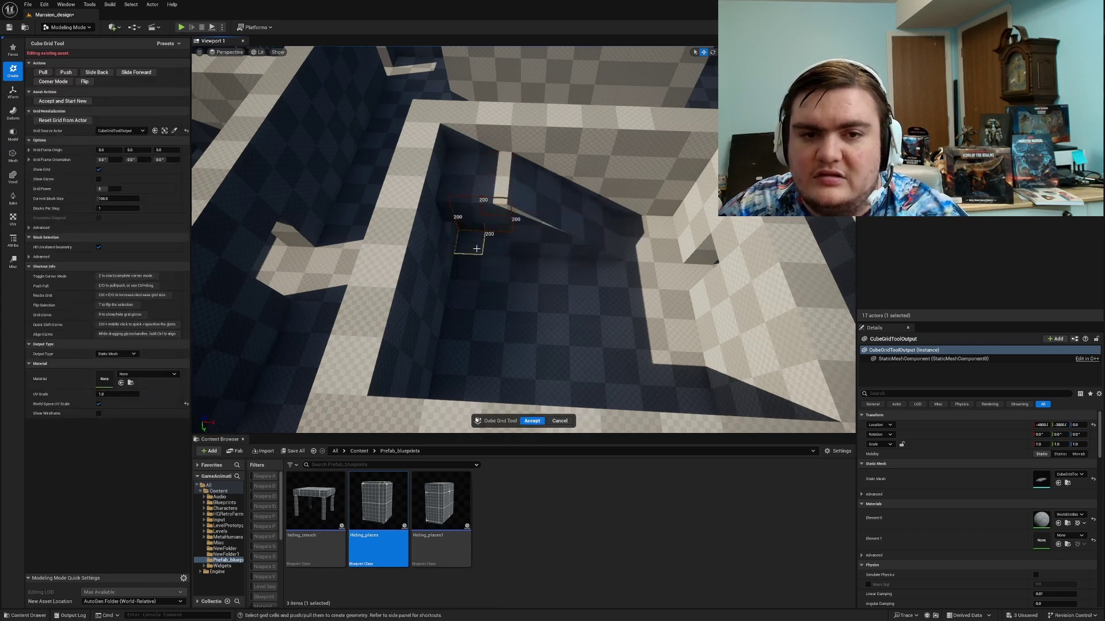
right_drag(477, 250, 351, 243)
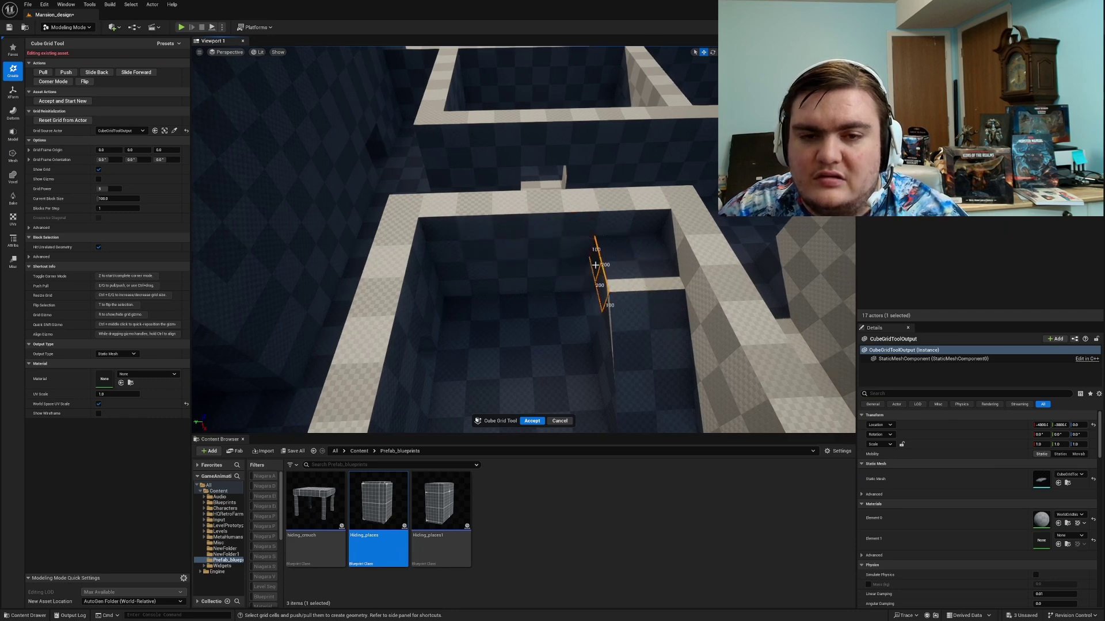
key(e)
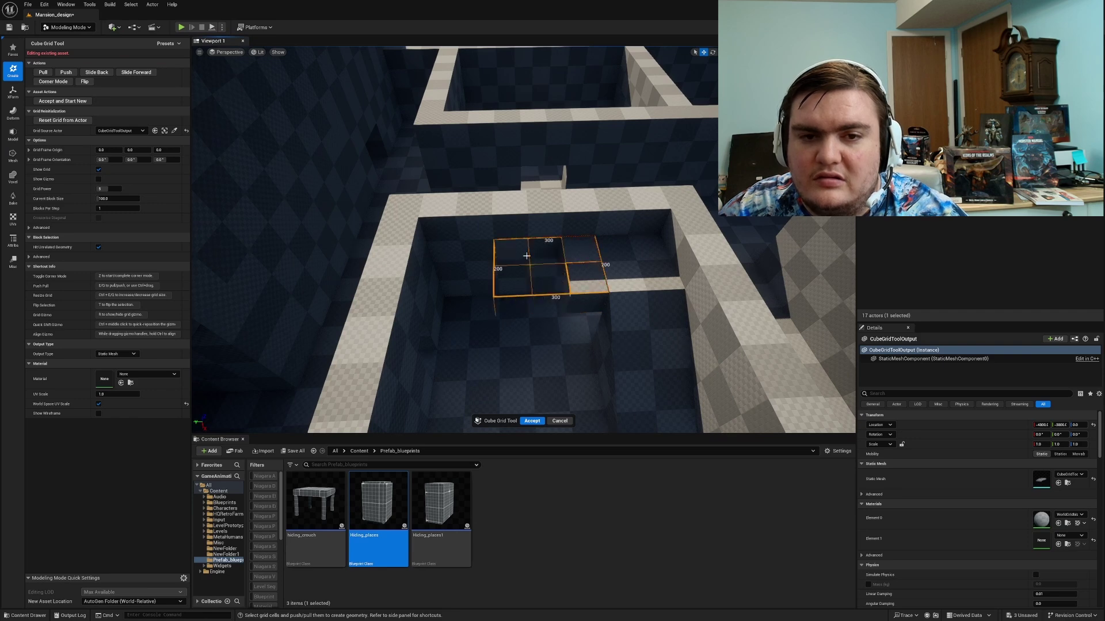
Step: Slope the 300 by 200 block upward from the landing by raising its two far corners in Corner Mode, and apply it
key(z)
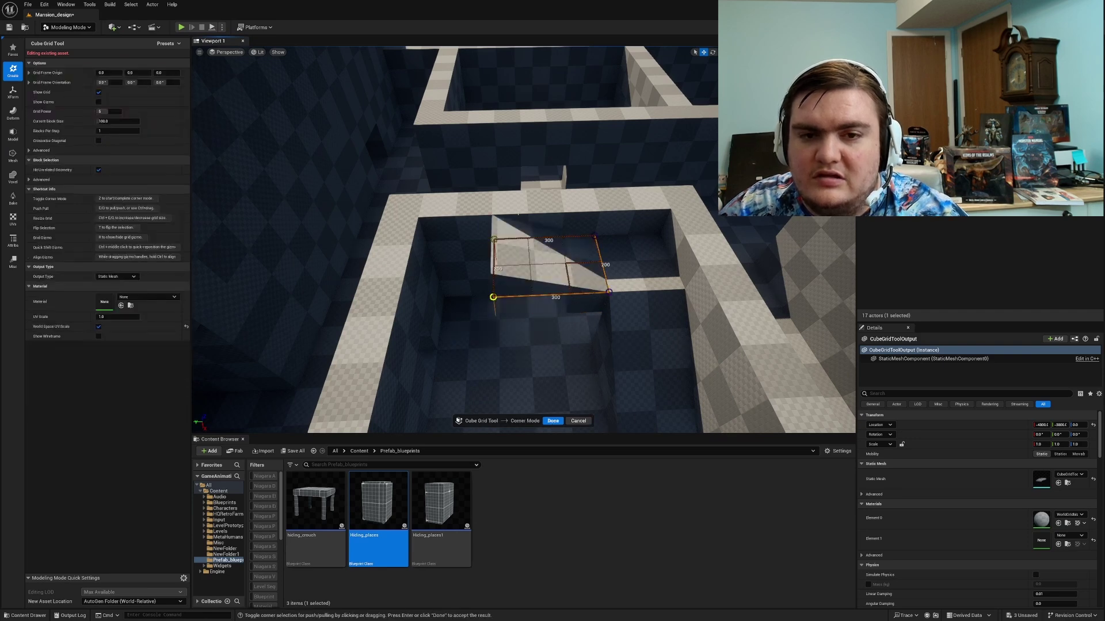
key(e)
right_drag(508, 278, 508, 278)
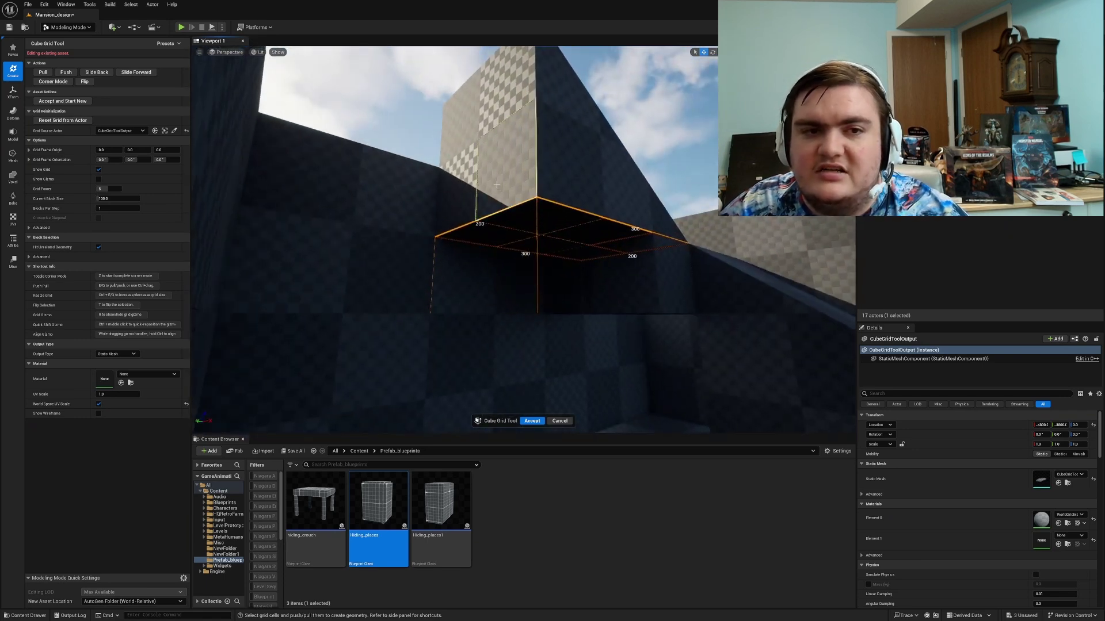
Step: Undercut the upper ramp flight by pushing in the lower corners of its 200 by 100 end face in Corner Mode
drag(497, 184, 459, 201)
key(z)
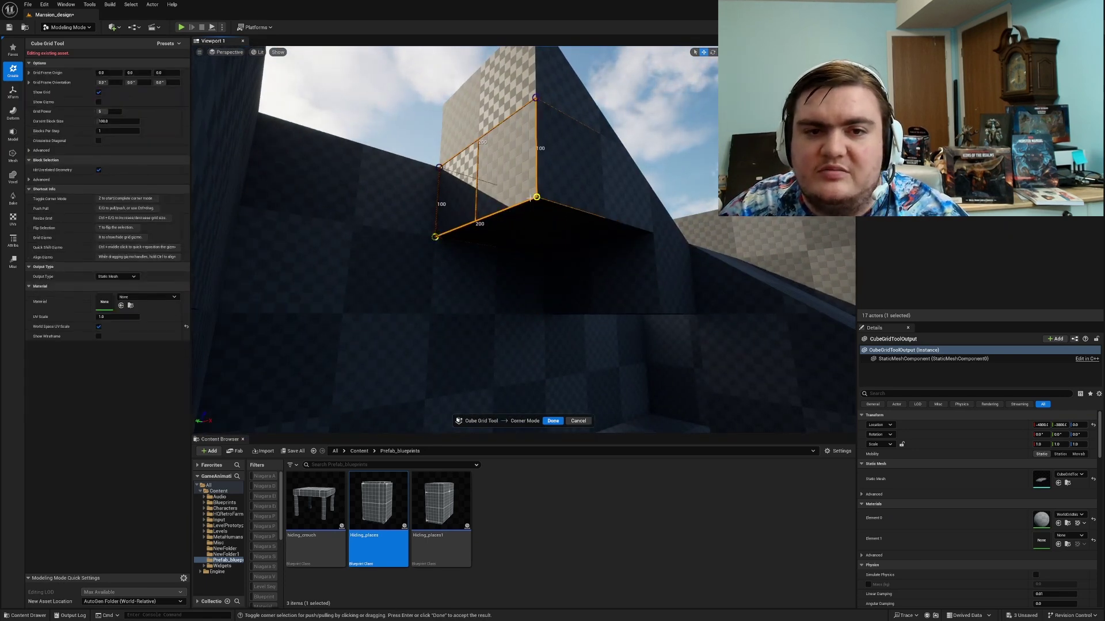
key(q)
key(q)
right_drag(559, 247, 544, 250)
click(551, 421)
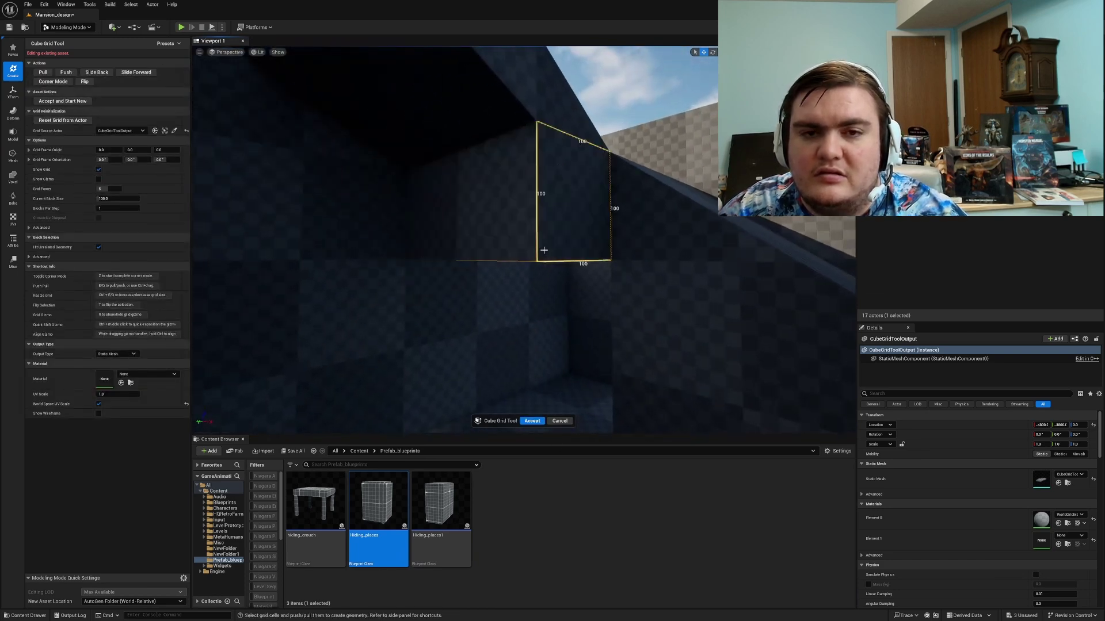
Step: Taper the underside beside the landing by adjusting the two lower corners of the inner 200 by 100 face in Corner Mode
key(z)
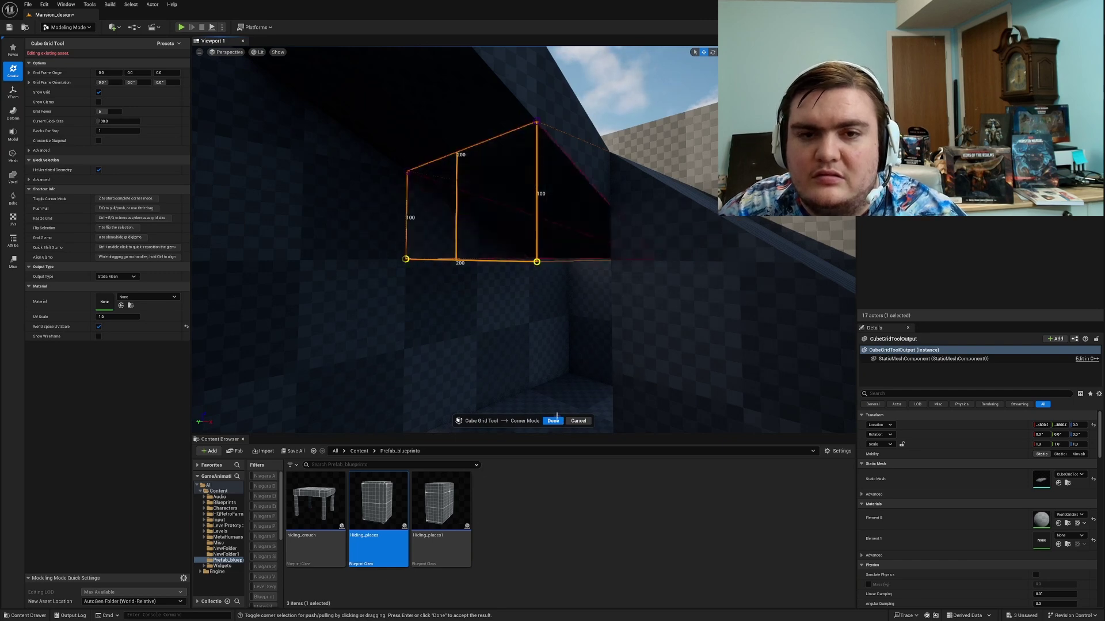
right_drag(557, 379, 557, 379)
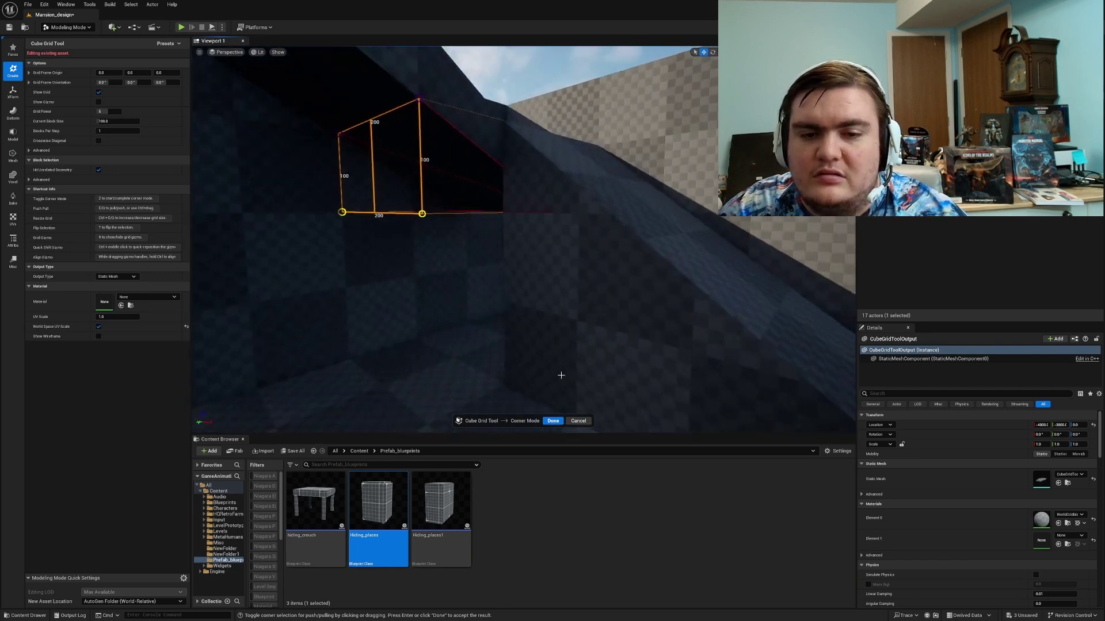
click(554, 421)
Step: Playtest the smaller room's new two-flight ramp and the upper level it leads to
right_drag(558, 421, 558, 420)
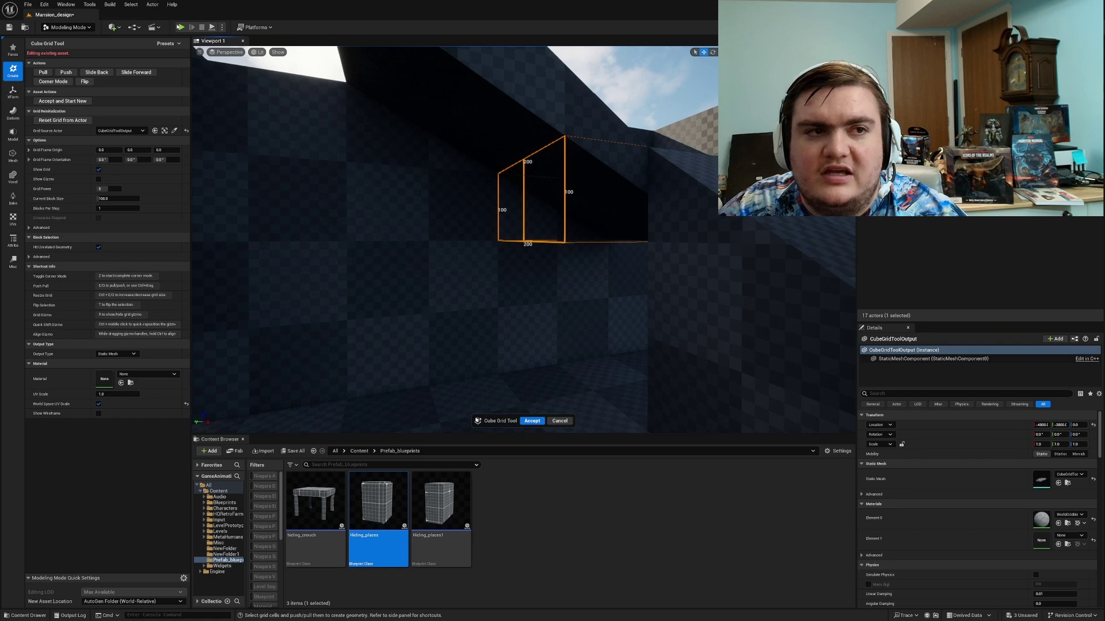
key(alt+p)
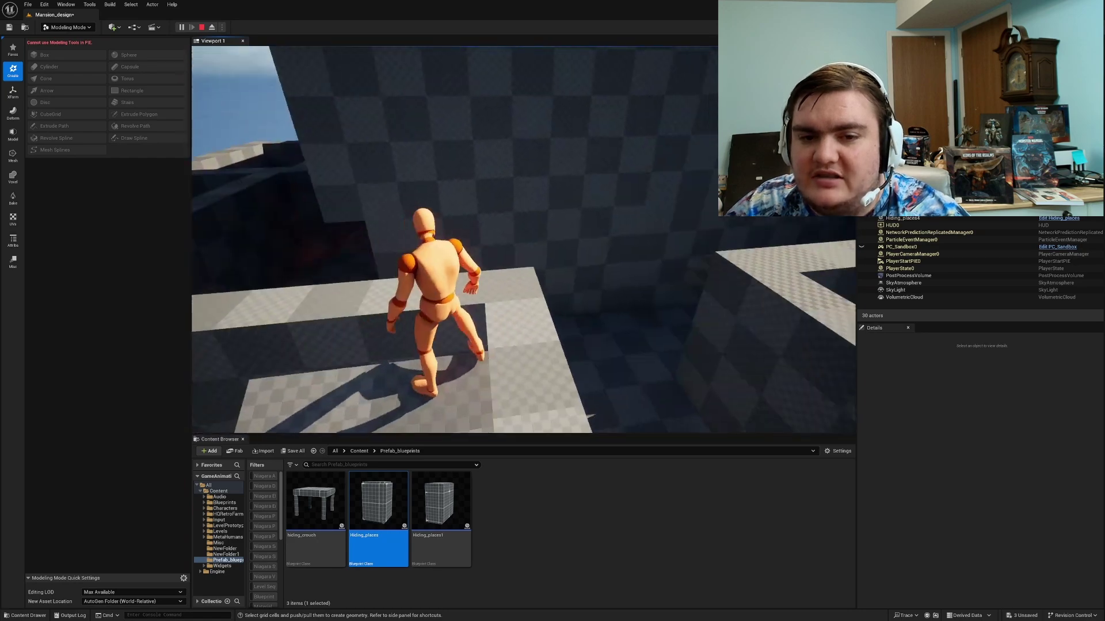
key(Escape)
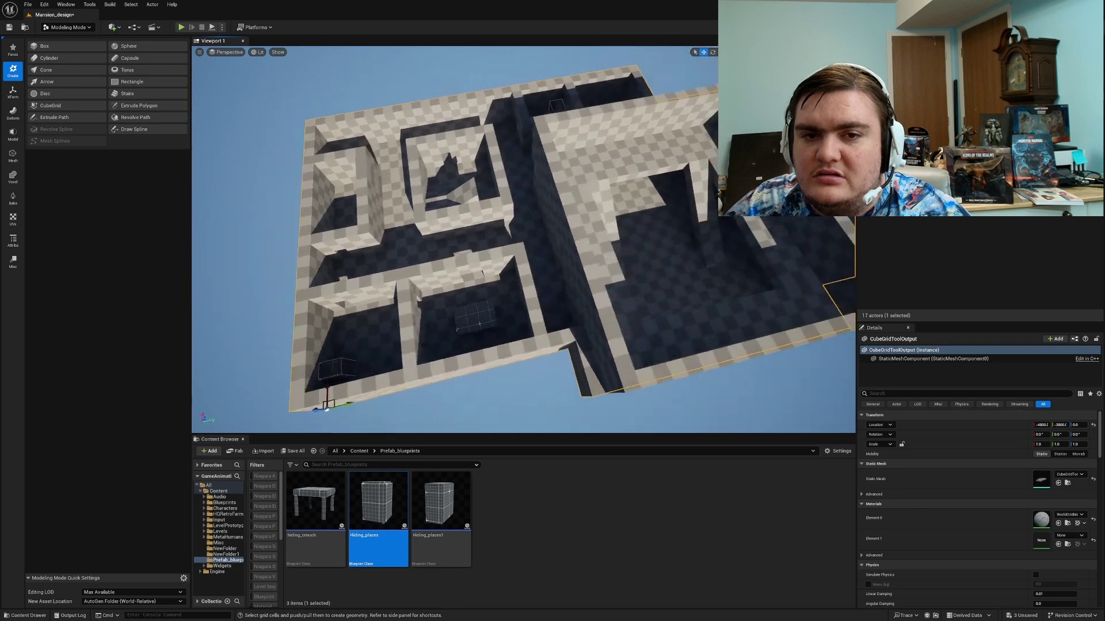
Step: Start a new CubeGrid mesh and pull up a first slab section over the smaller rooms at wall-top height
click(57, 108)
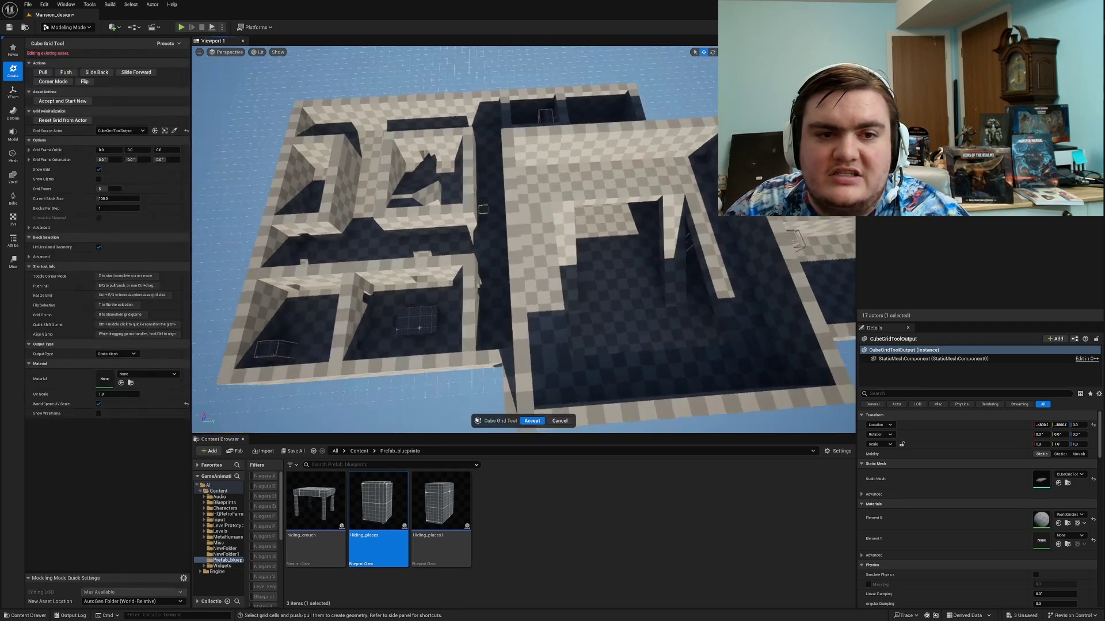
key(Escape)
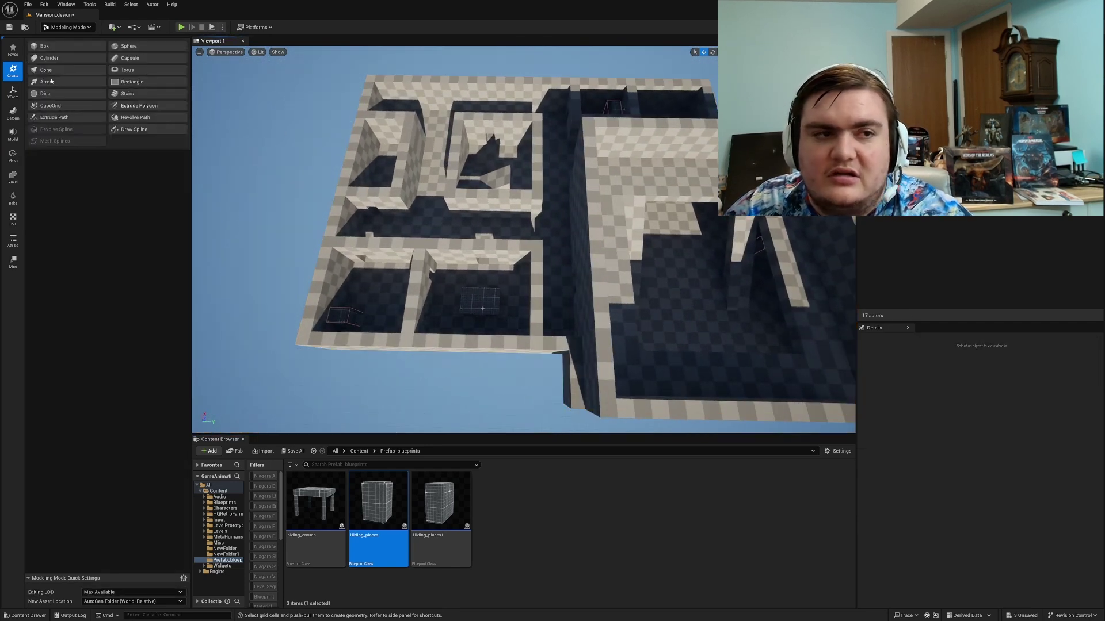
click(48, 106)
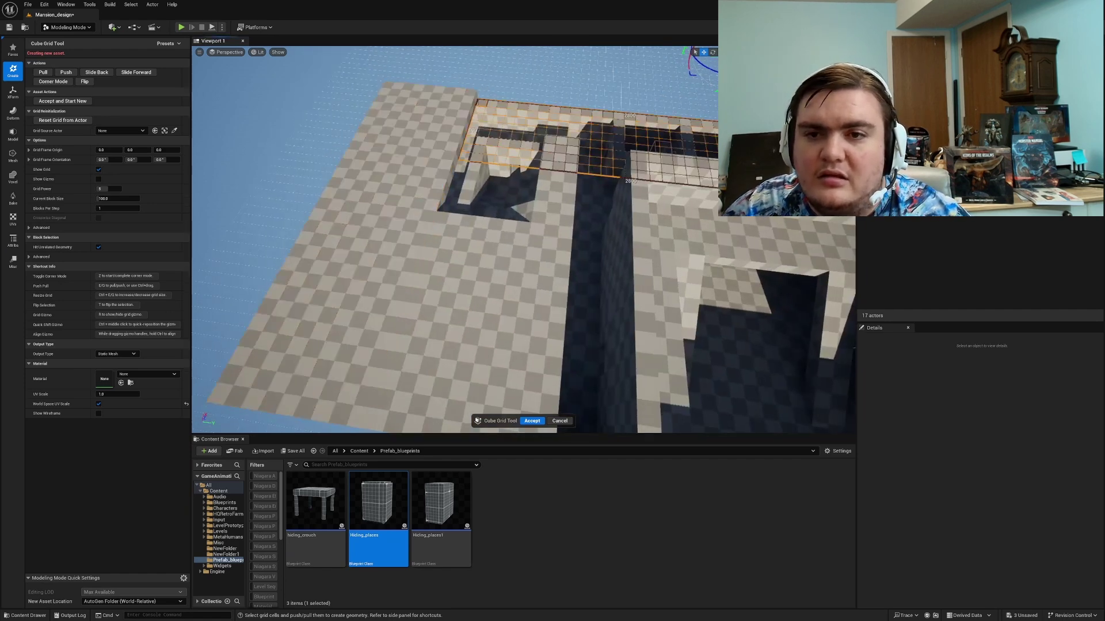
key(e)
right_drag(478, 166, 471, 277)
right_drag(487, 328, 472, 345)
key(z)
click(553, 421)
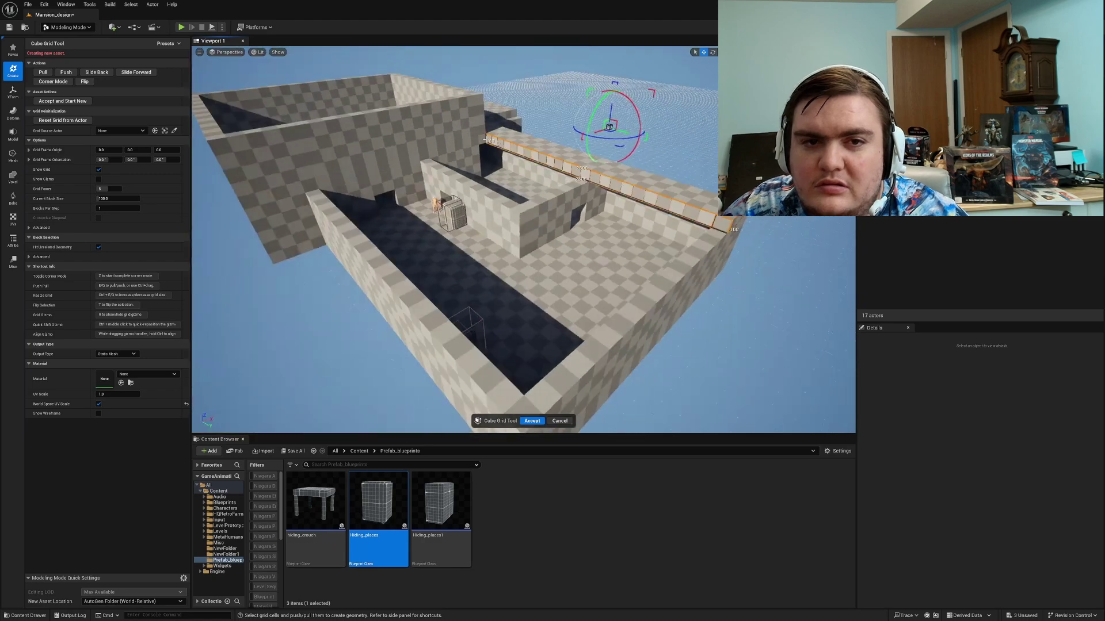
Step: Extend the upper-floor slab across the rooms around the main hall, leaving the small room's ramp opening uncovered, and accept it
key(e)
key(e)
key(e)
key(e)
key(e)
key(e)
right_drag(518, 241, 414, 253)
right_drag(494, 259, 505, 286)
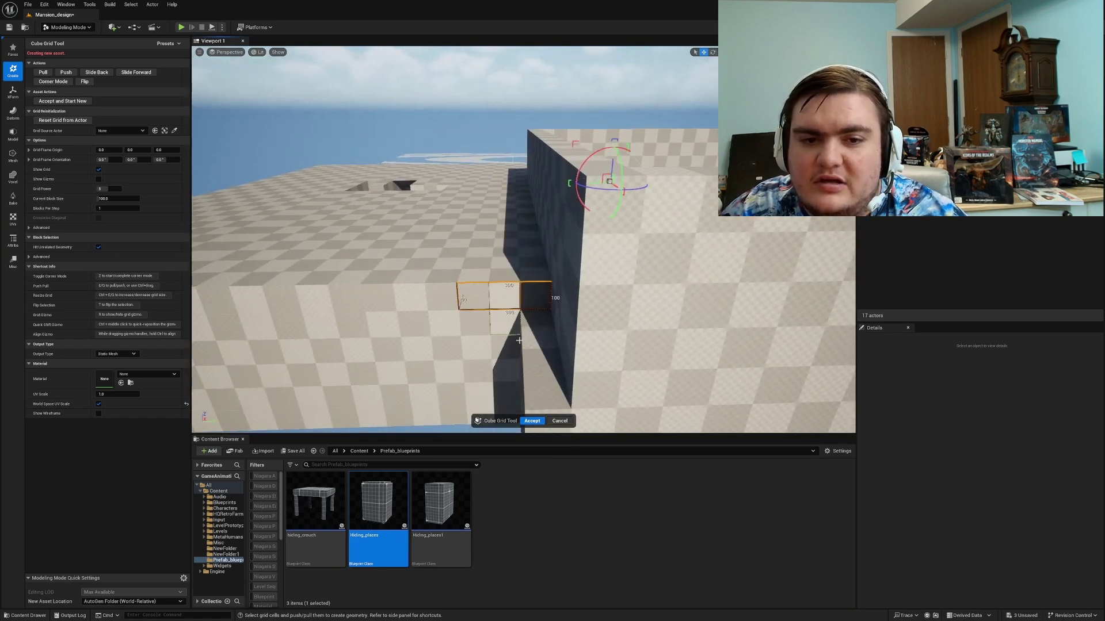
key(Return)
key(Escape)
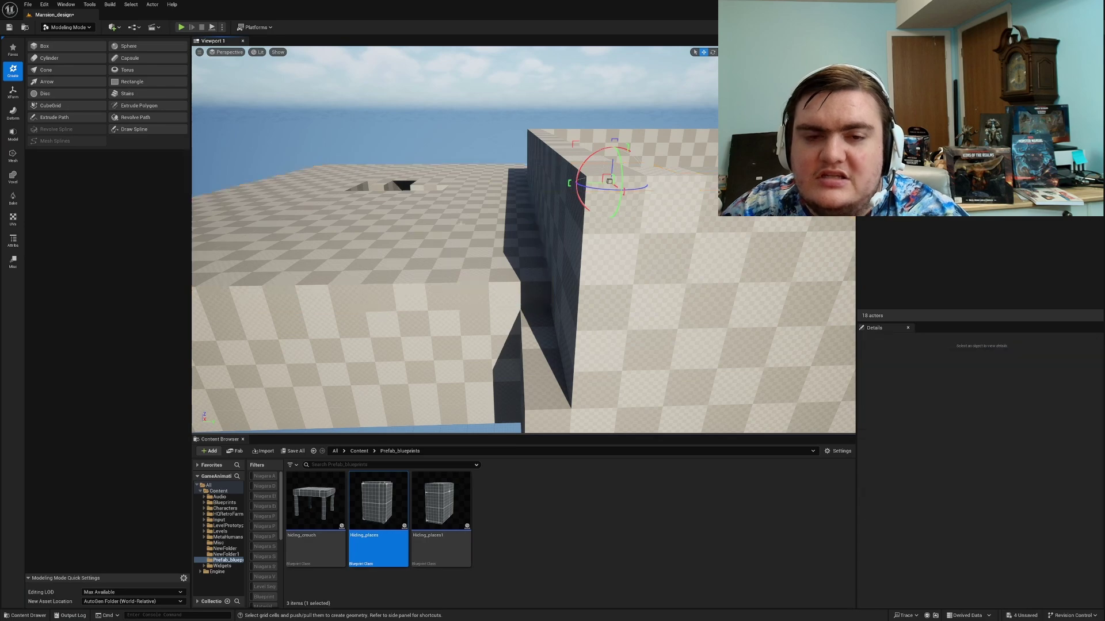
Step: Check the upper-floor slab from above and along its edges, and hide it in the editor to expose the rooms below
right_drag(558, 326, 580, 343)
click(557, 314)
key(h)
right_drag(584, 211, 583, 212)
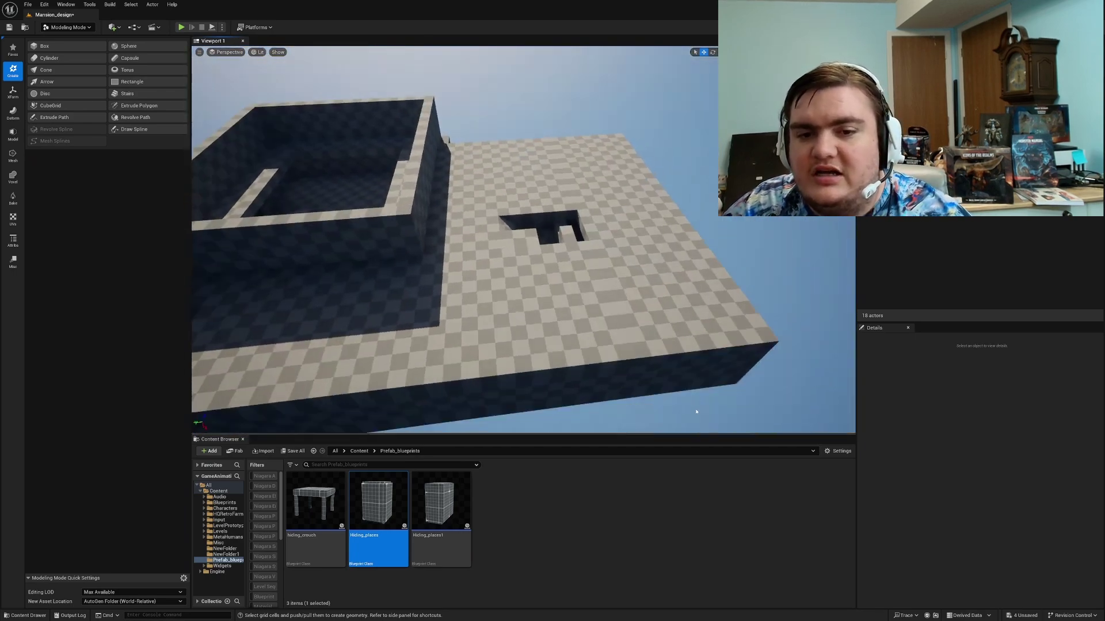
right_drag(680, 375, 678, 374)
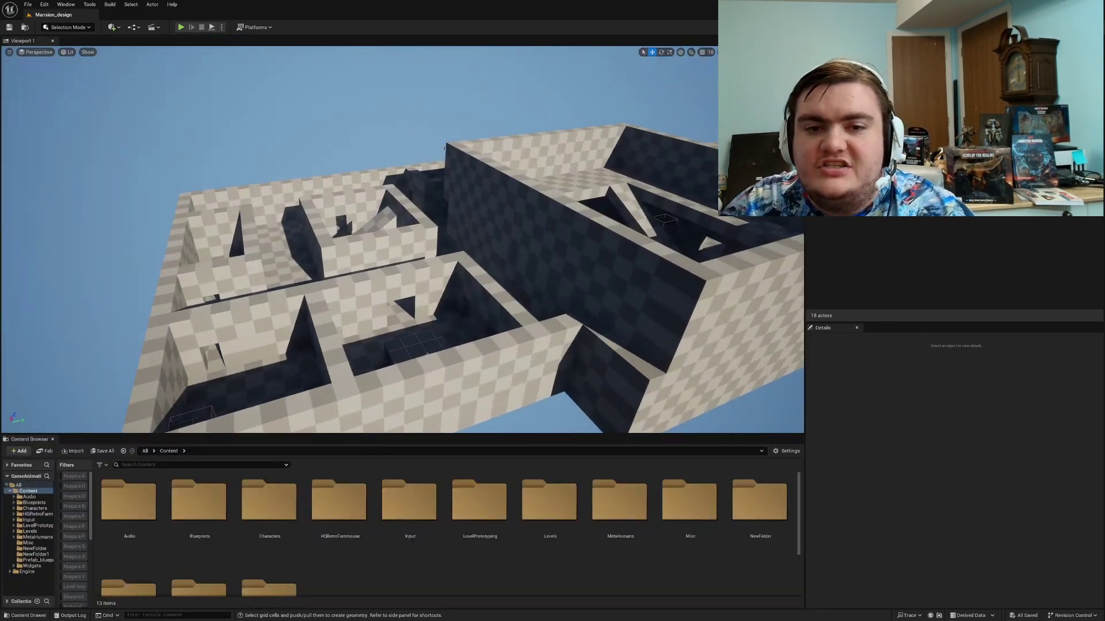
right_drag(403, 239, 464, 254)
click(397, 259)
key(h)
right_drag(485, 167, 486, 167)
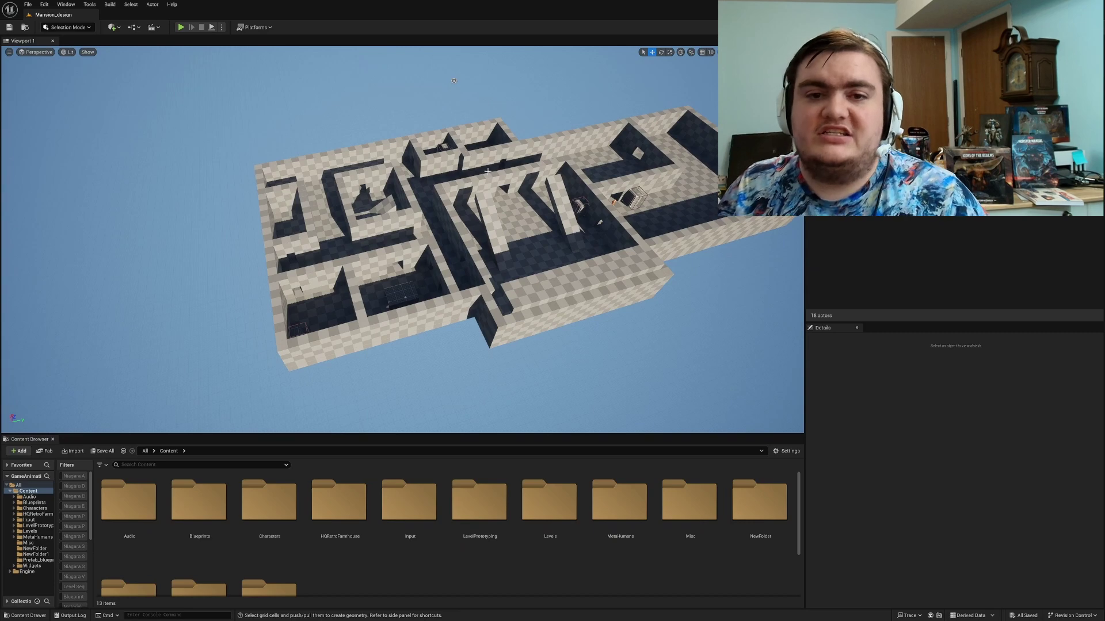
Step: Playtest the upper floor by running the character across the slab
right_drag(310, 322, 310, 322)
key(alt+p)
key(w)
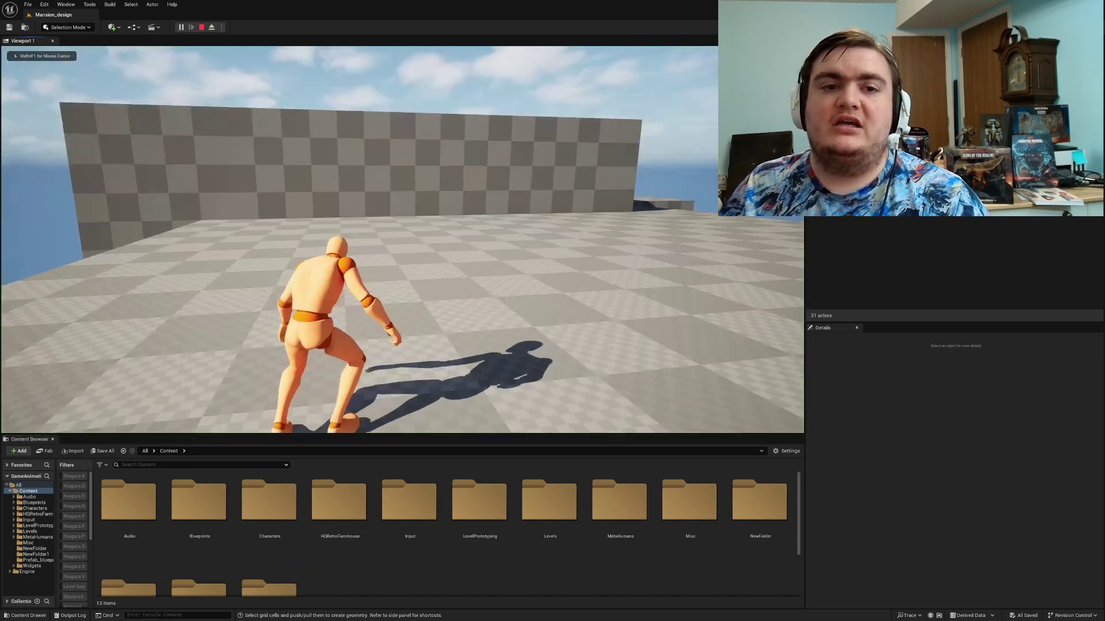
key(w)
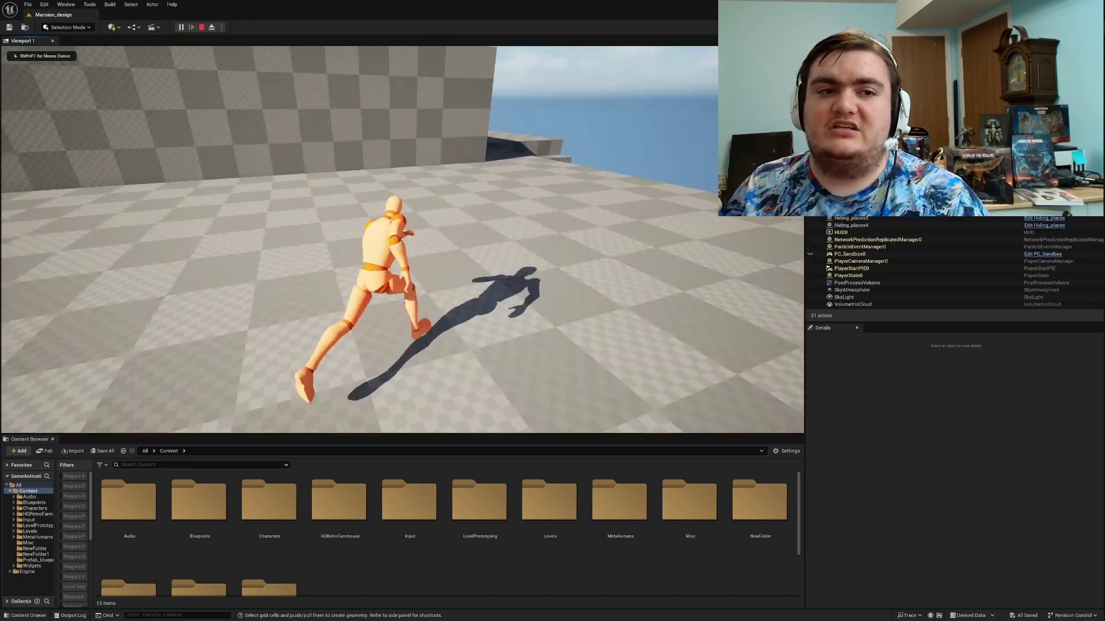
key(Escape)
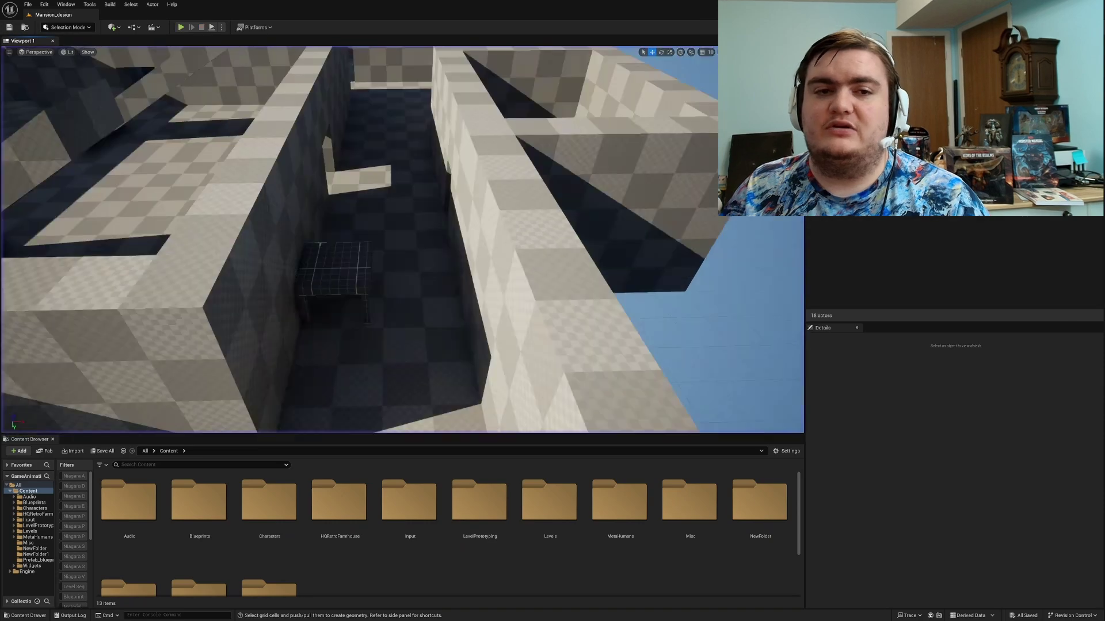
Step: Playtest the ground-floor main hall, checking the twin ramps and the hiding place beside them
right_drag(403, 240, 389, 151)
key(w)
key(w)
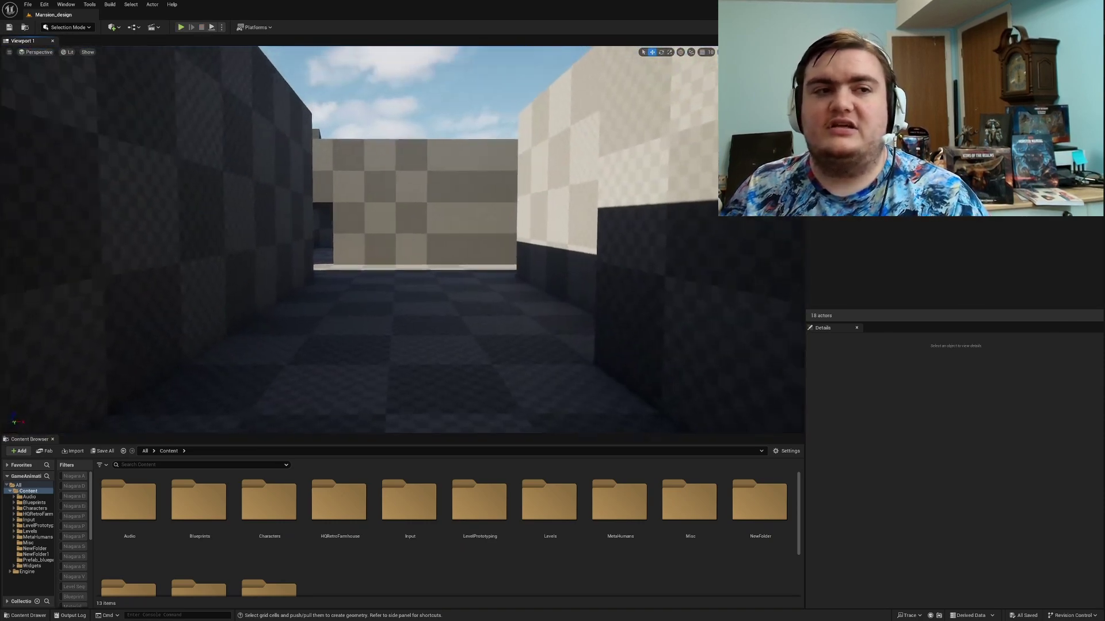
key(alt+p)
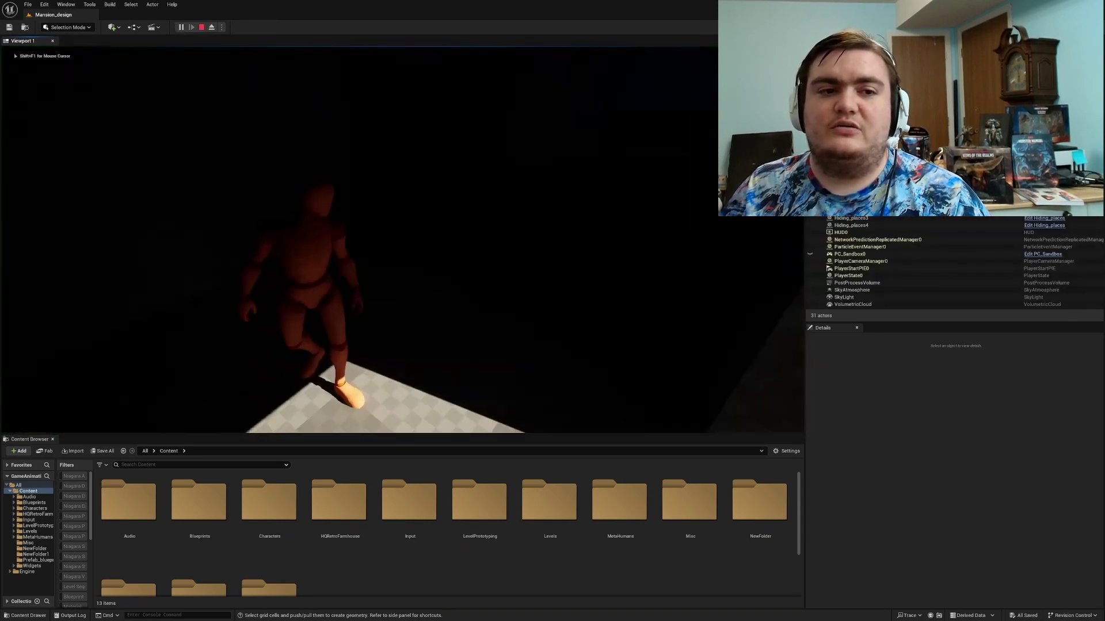
key(w)
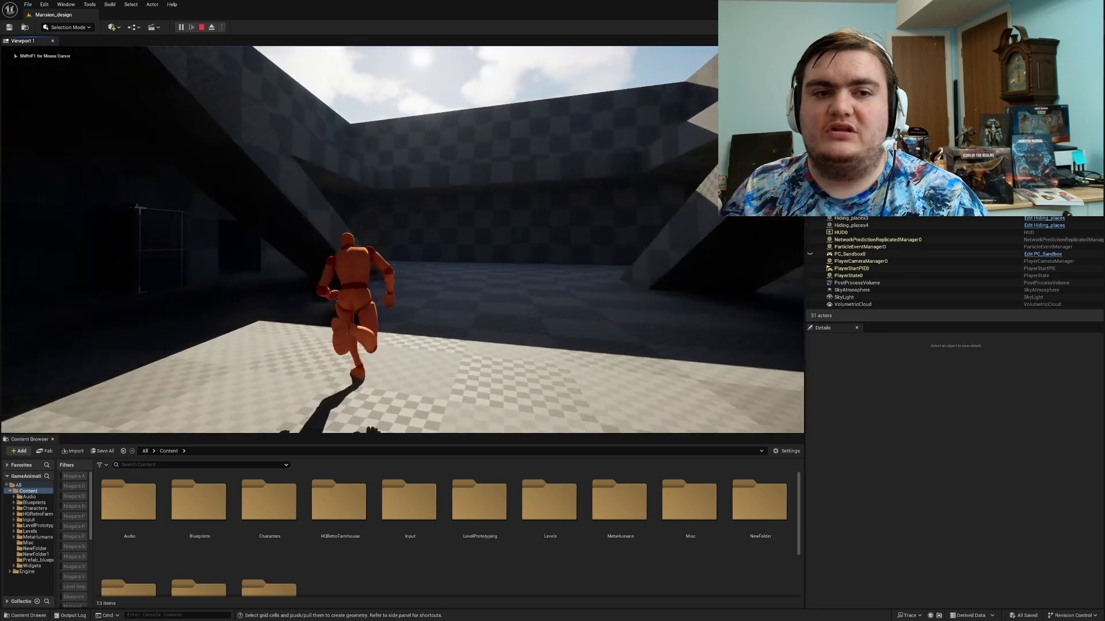
key(w)
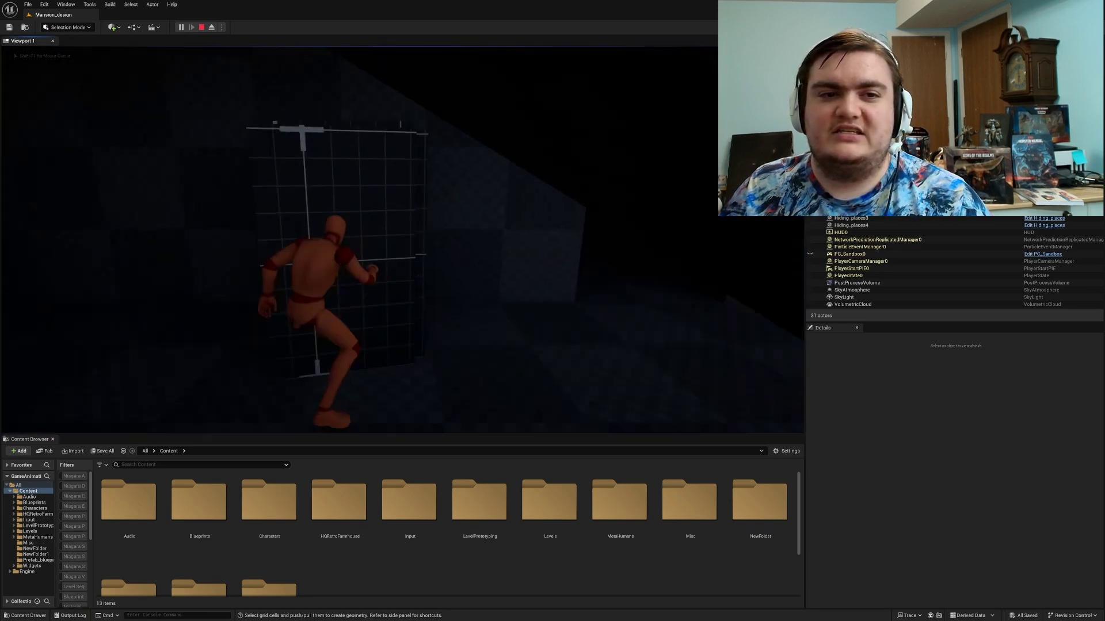
key(w)
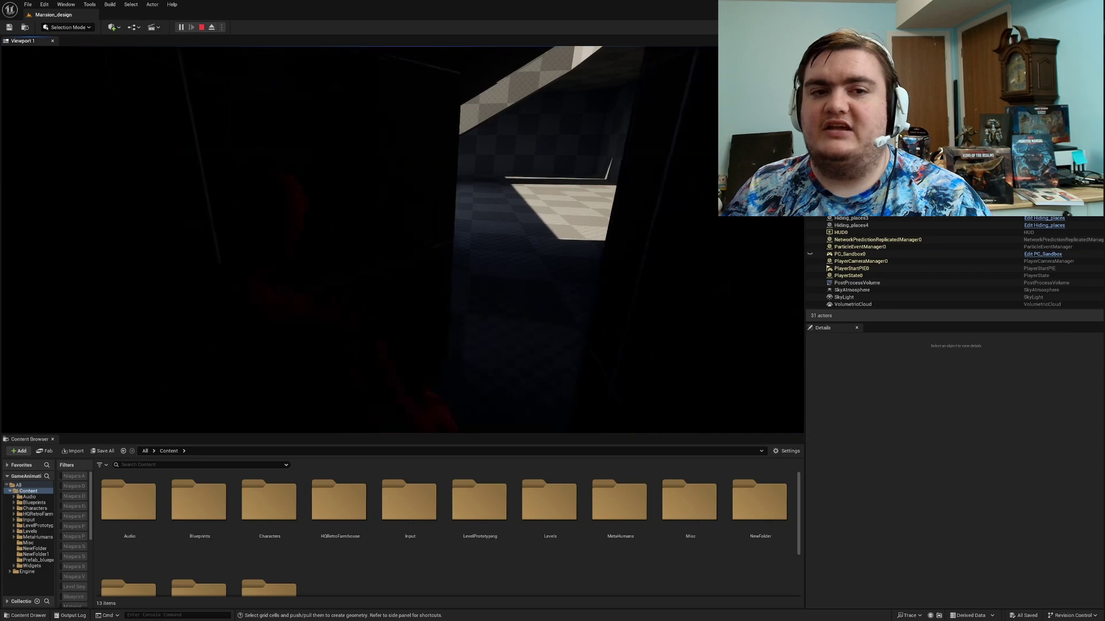
key(w)
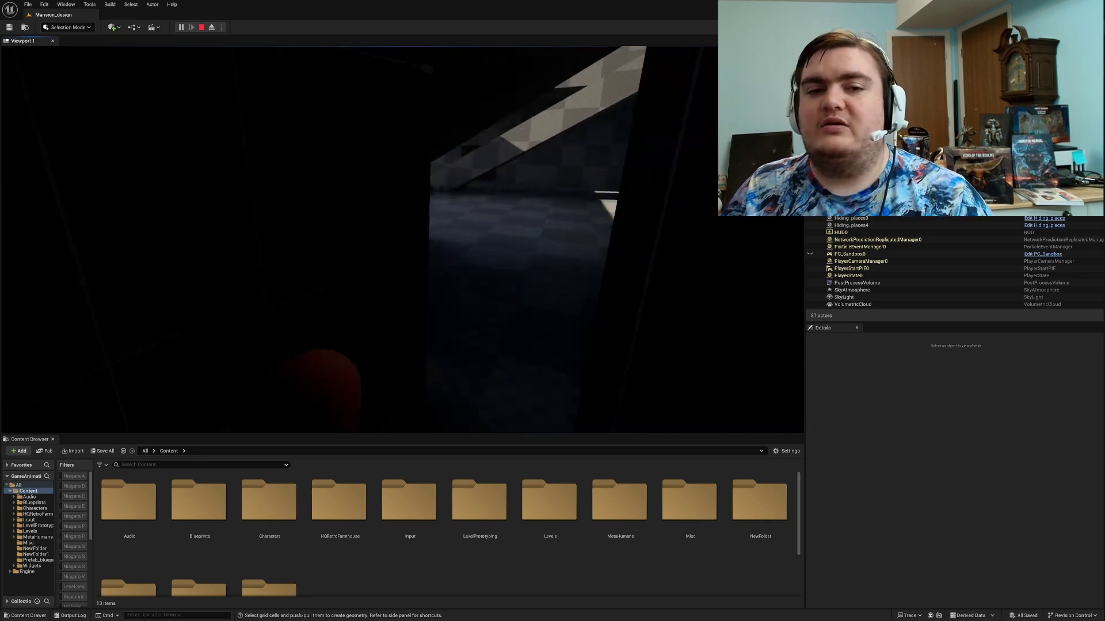
key(w)
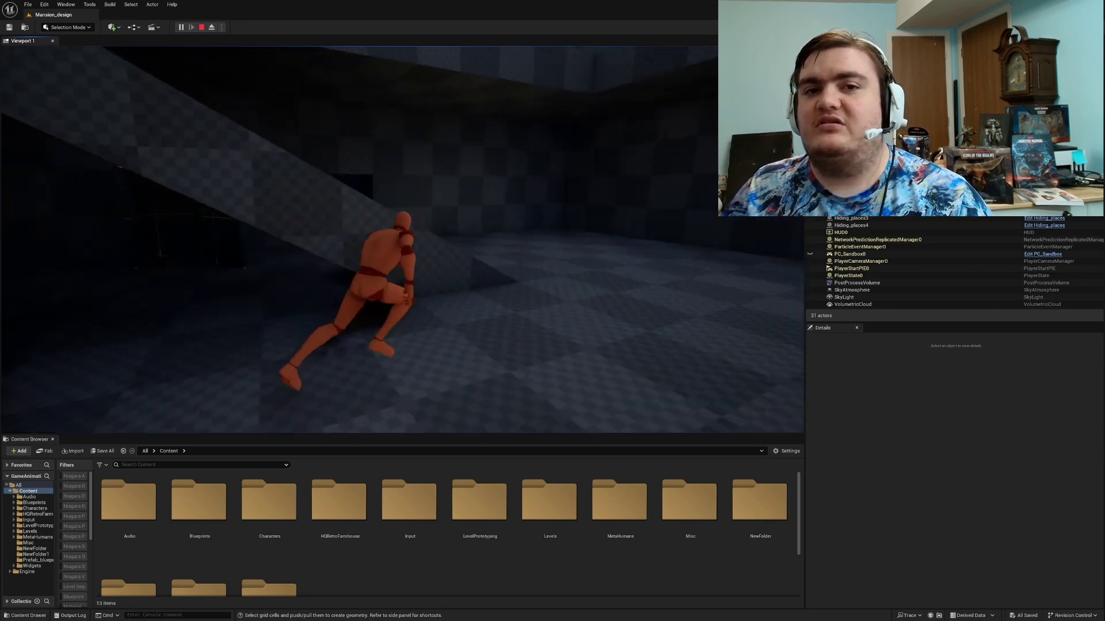
key(w)
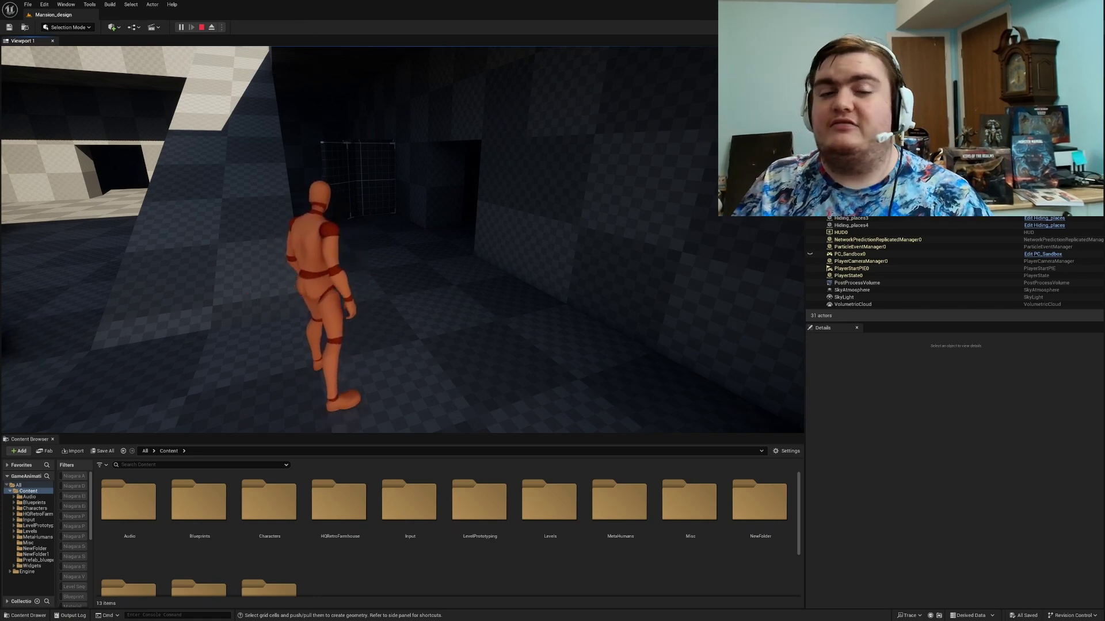
key(Escape)
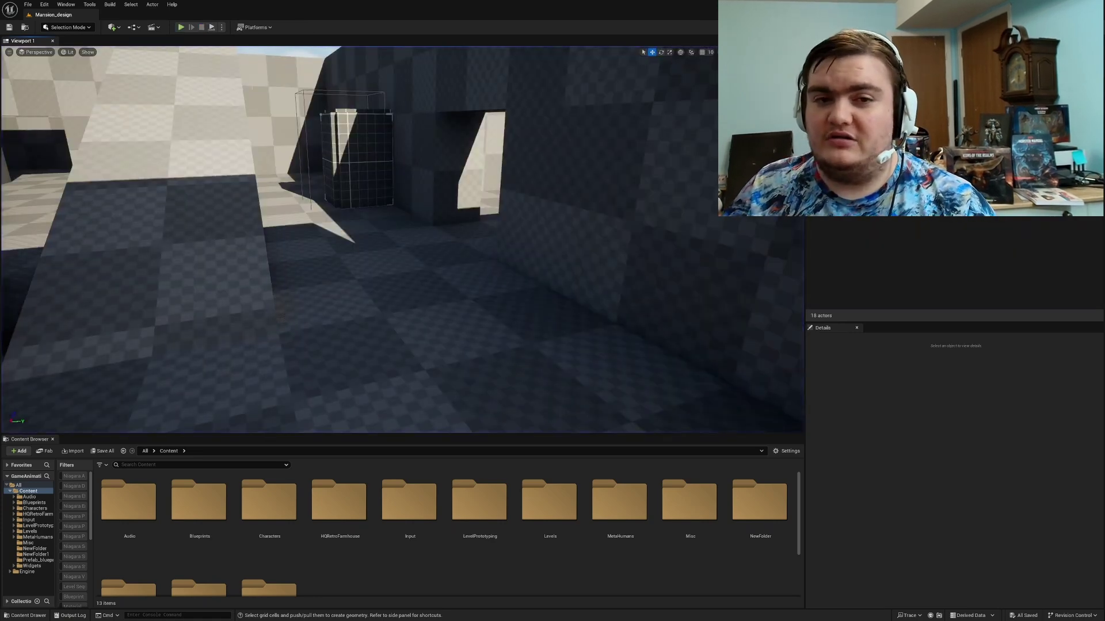
Step: Edit the main hall's wall mesh with CubeGrid, pushing a 200 by 200 opening through the wall beside the ramp, and accept it
click(582, 141)
right_drag(582, 141, 577, 141)
key(s)
key(shift+5)
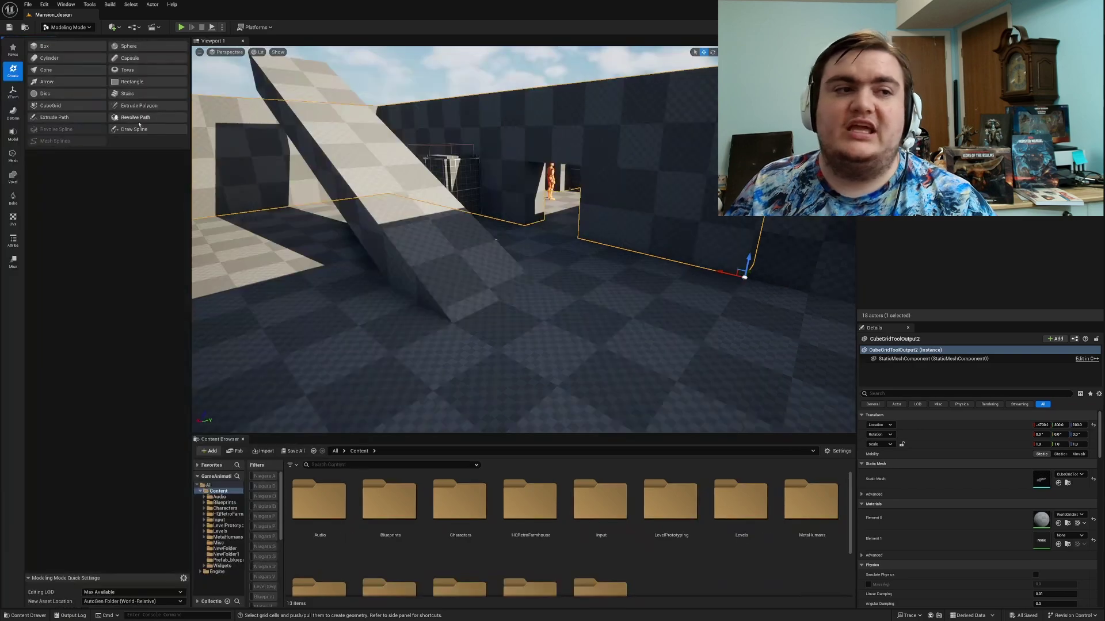
click(69, 108)
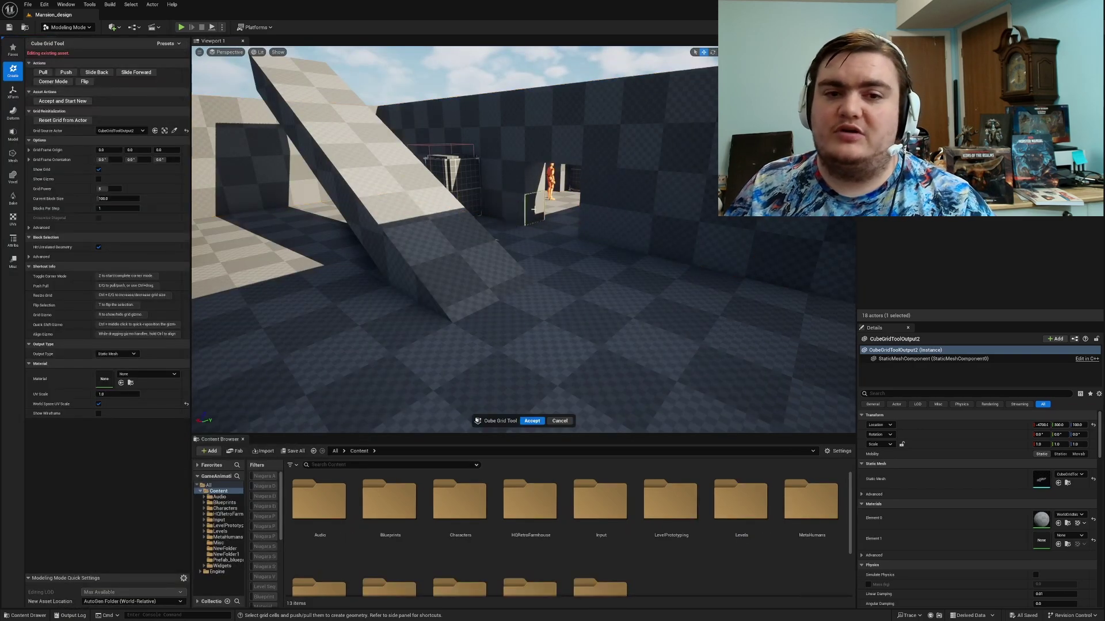
right_drag(581, 205, 656, 208)
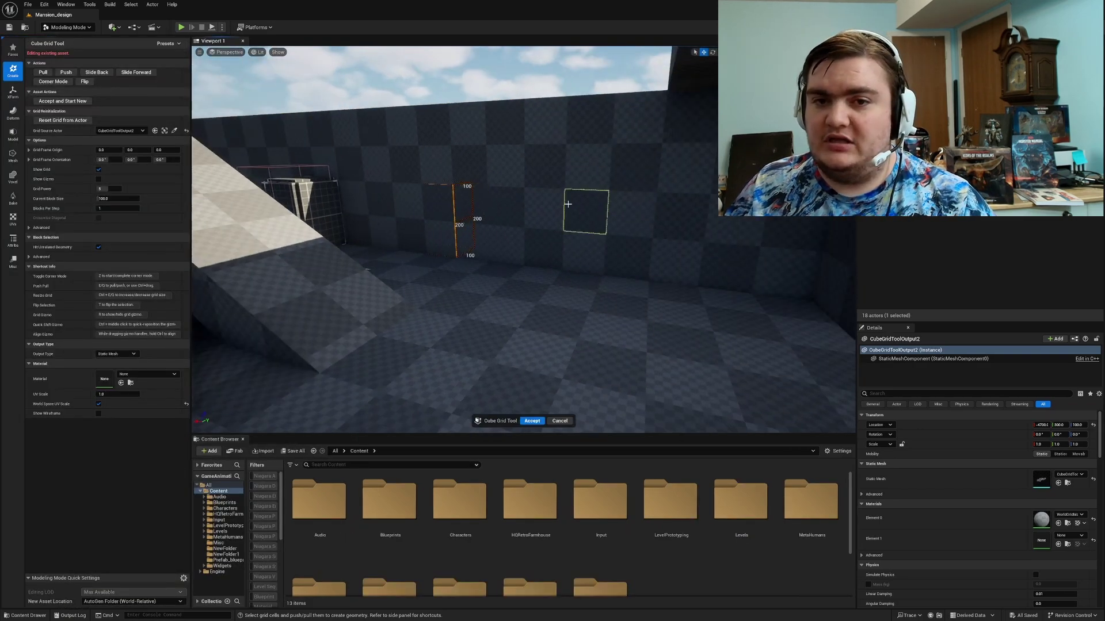
click(535, 421)
Step: Reopen the hall wall mesh in CubeGrid and push a 200 by 200 opening into the wall on the hall's opposite side
right_drag(599, 266, 632, 299)
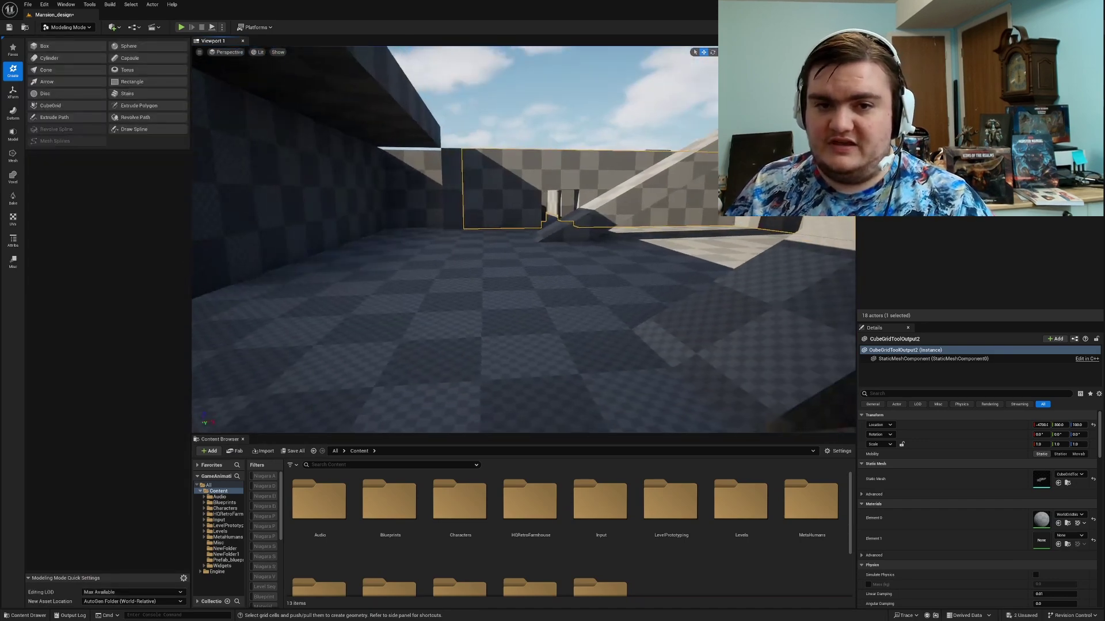
click(57, 104)
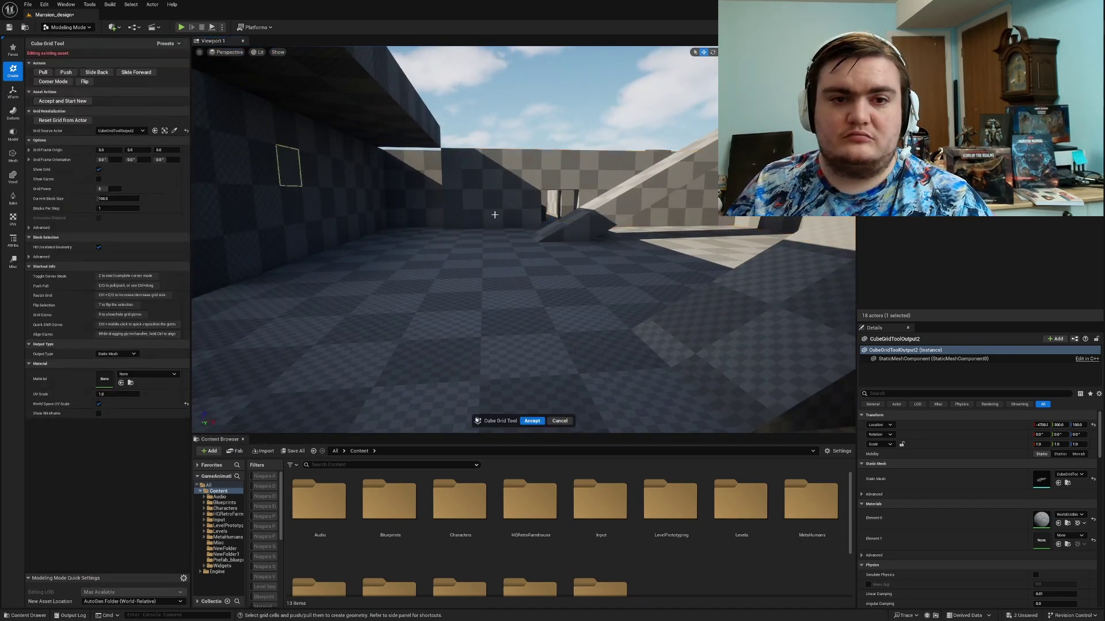
key(q)
key(w)
mouse_move(535, 221)
right_down()
mouse_move(546, 241)
mouse_move(527, 245)
mouse_move(528, 224)
right_up()
key(s)
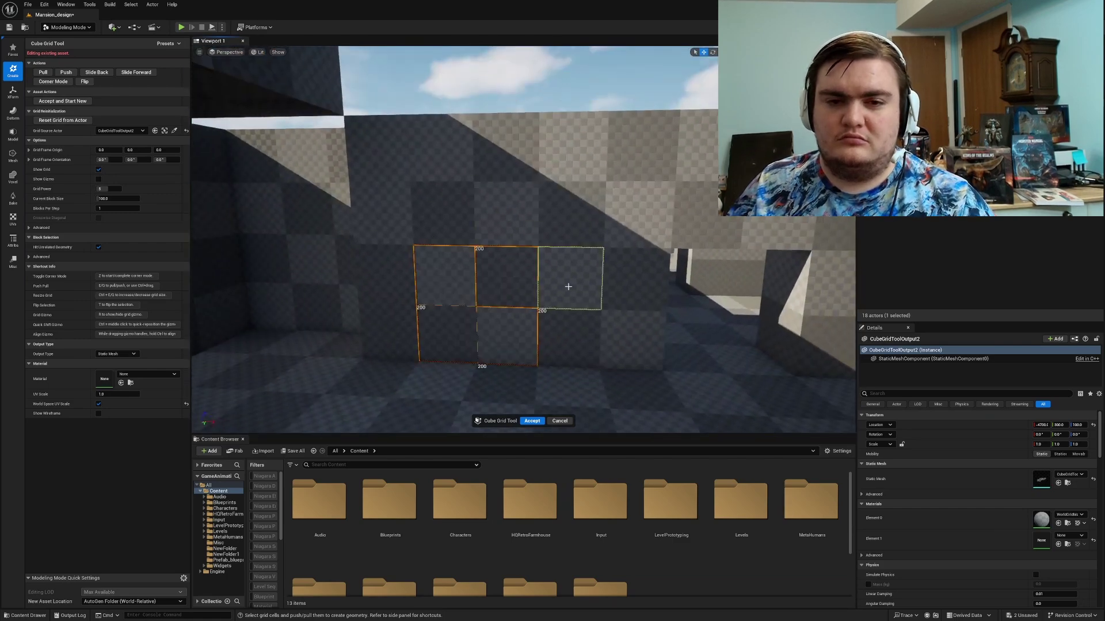
key(q)
Step: Push in the 100 by 200 wall face beside the narrow passage, and accept the mesh changes
key(w)
right_drag(527, 332, 584, 240)
key(s)
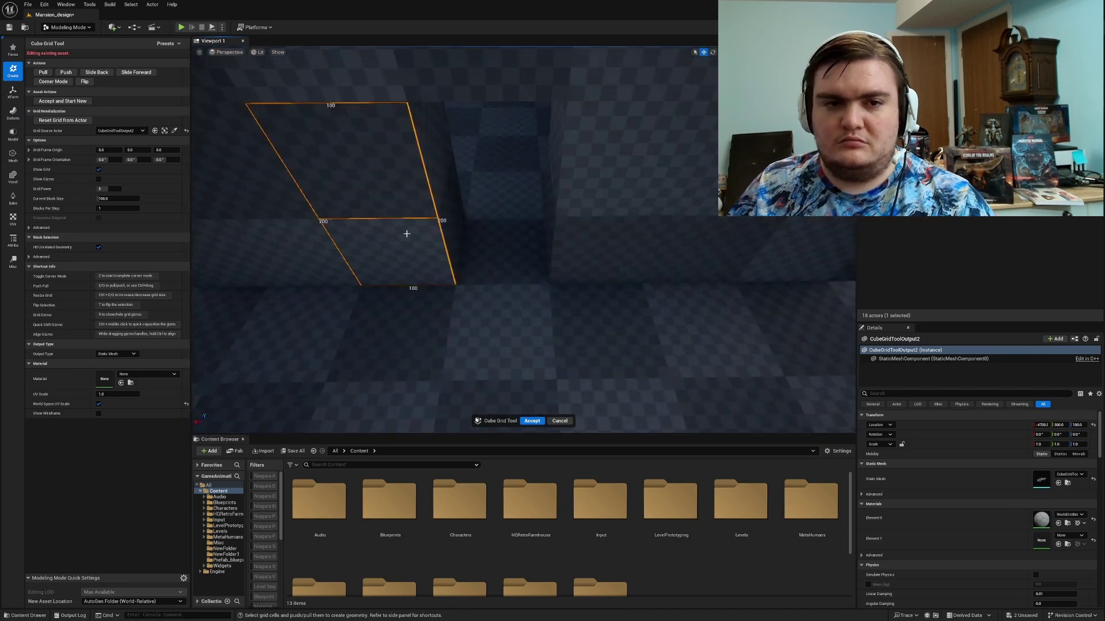
key(q)
click(532, 421)
right_drag(514, 338, 236, 385)
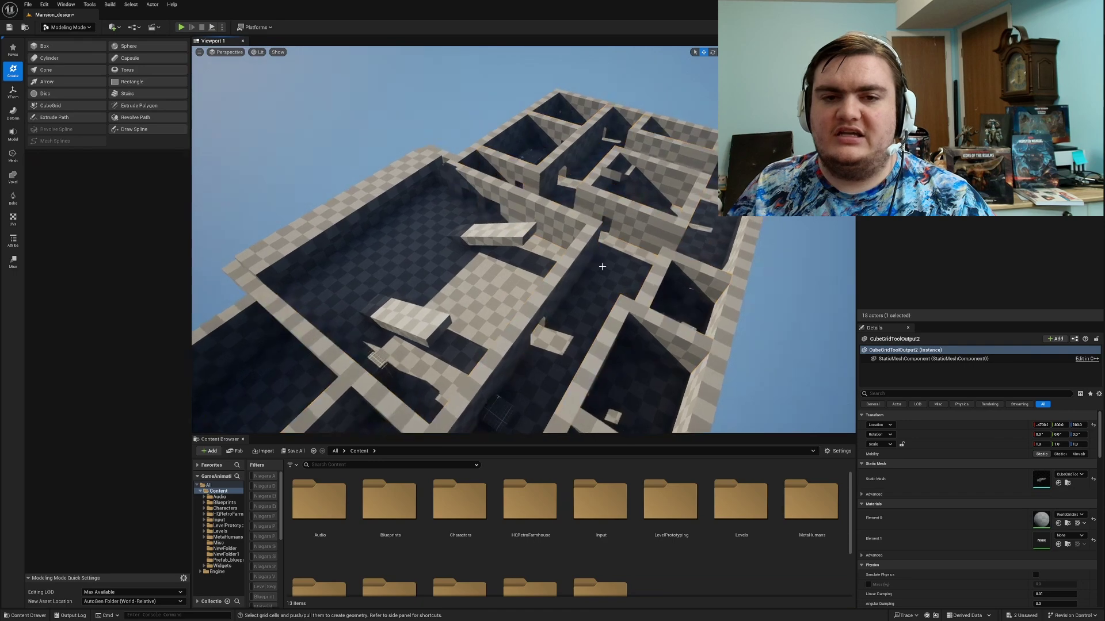
Step: Examine the mansion's rooms, corridors, ramps and hiding places from above and up close
right_drag(602, 266, 547, 256)
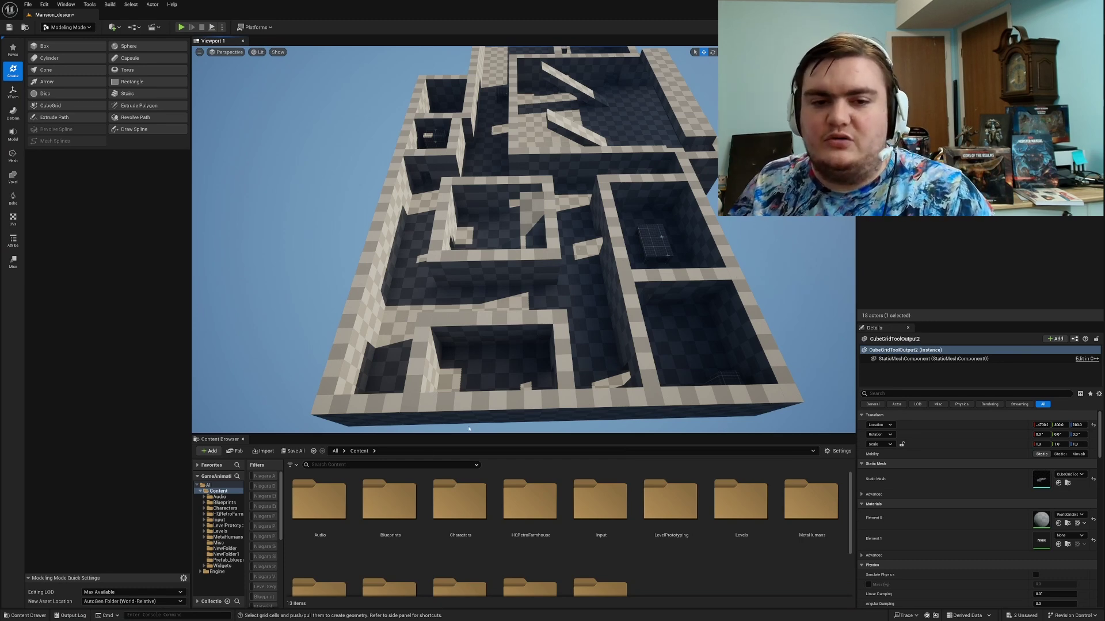
key(w)
right_drag(513, 382, 440, 396)
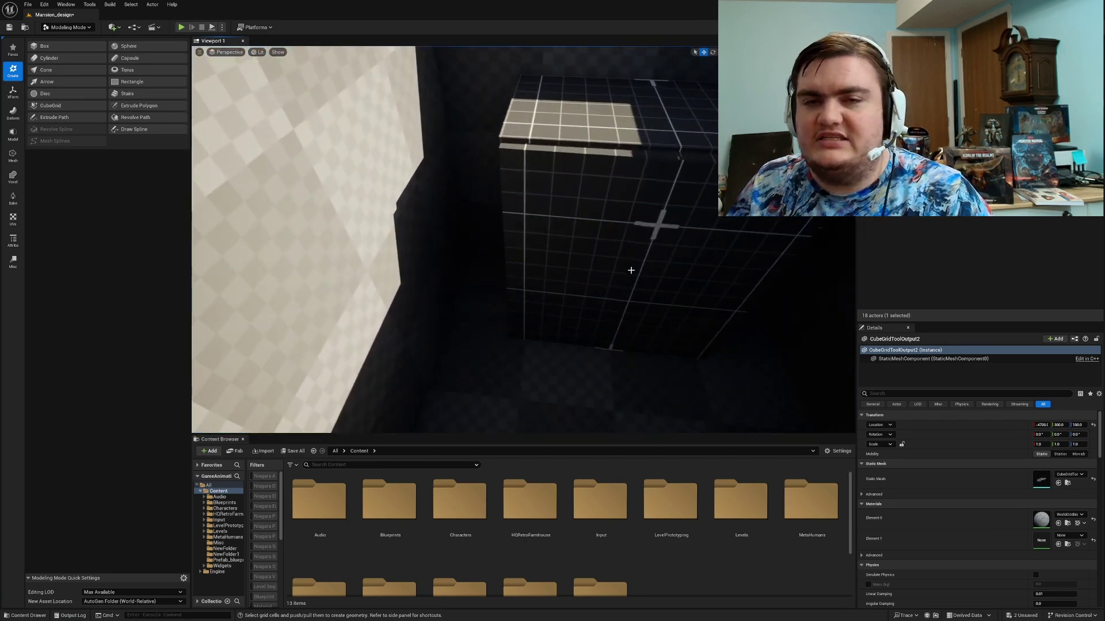
key(s)
right_drag(631, 271, 356, 186)
key(w)
key(w)
right_drag(524, 239, 653, 307)
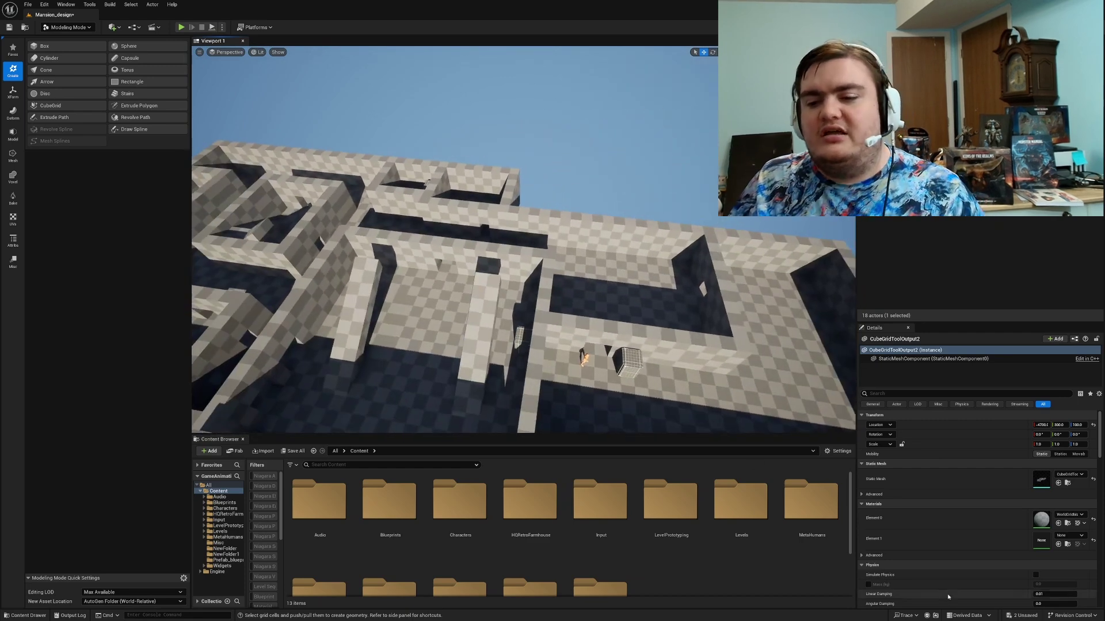
Step: Save the Mansion_design level and the modified CubeGrid mesh
key(ctrl+s)
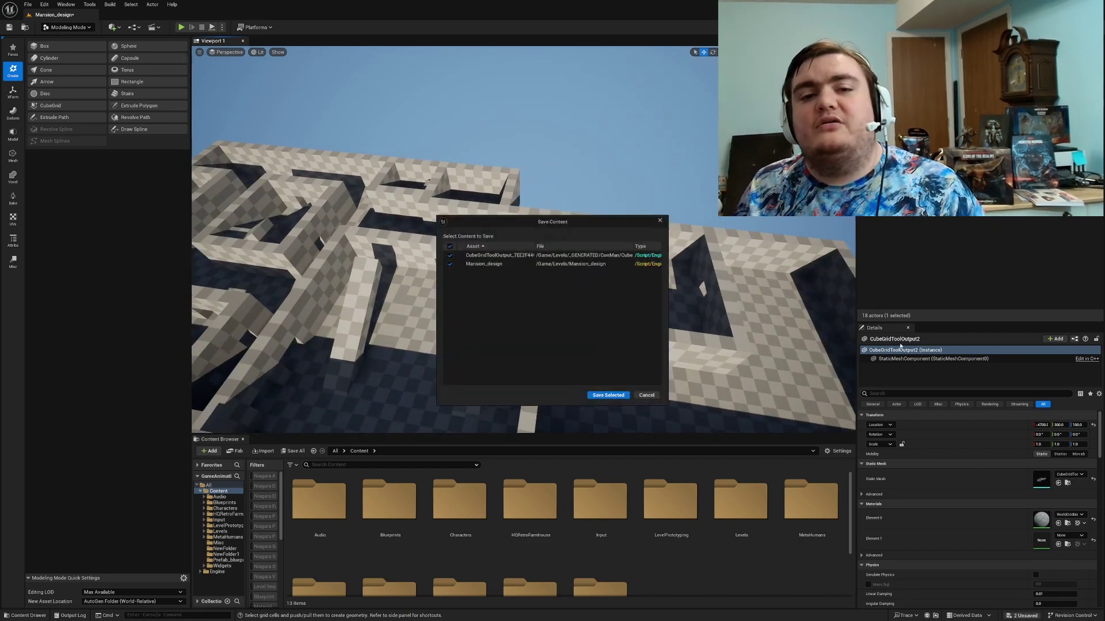
click(610, 396)
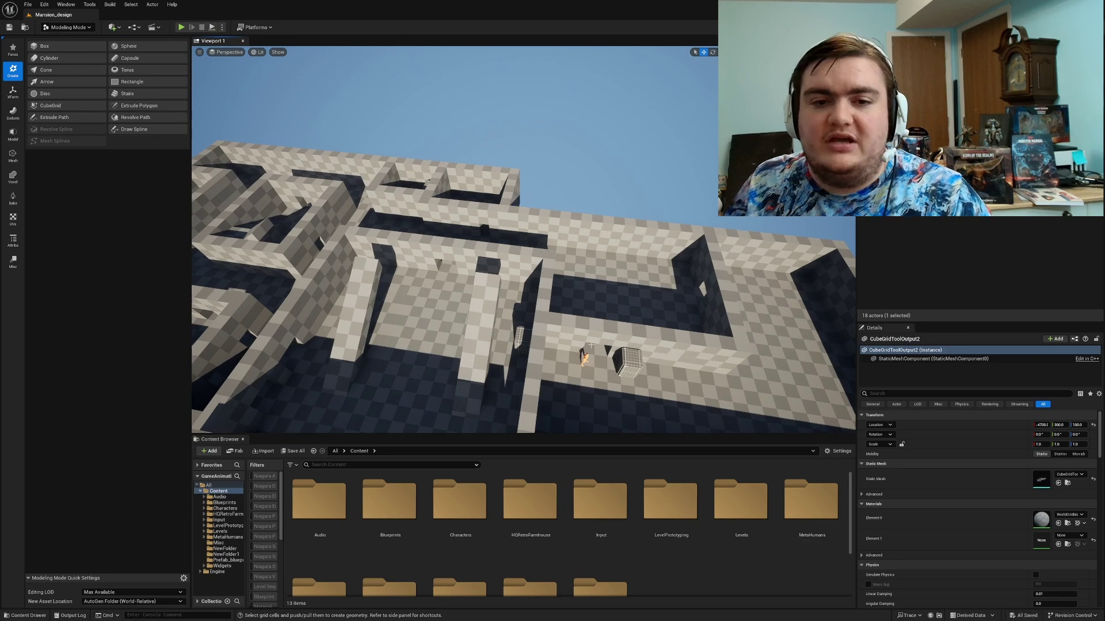
mouse_move(591, 344)
right_down()
mouse_move(574, 357)
mouse_move(569, 341)
right_up()
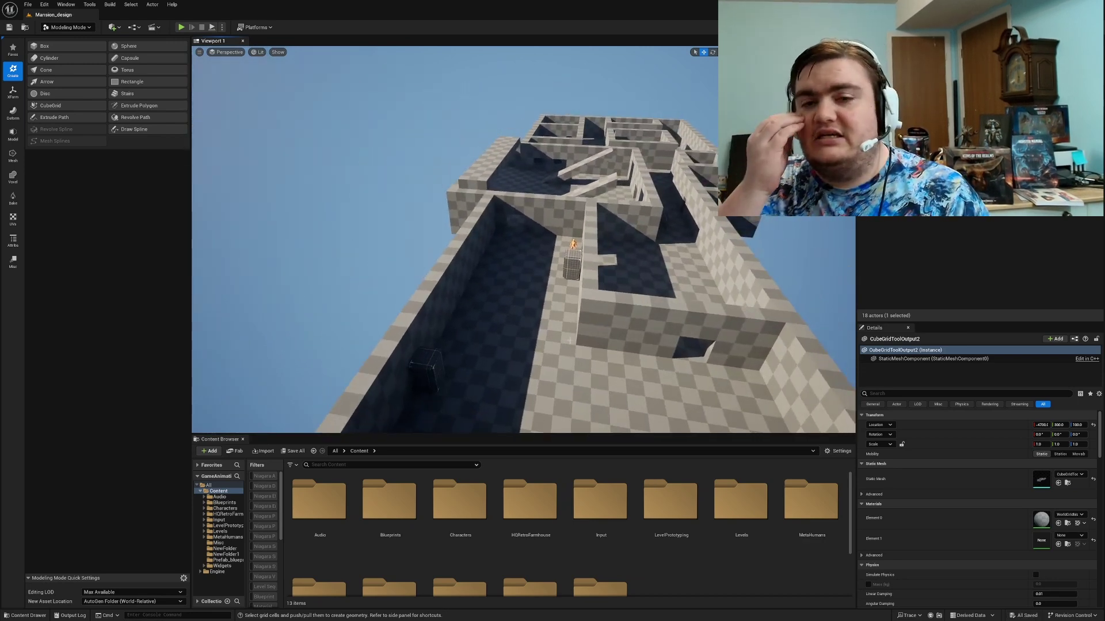